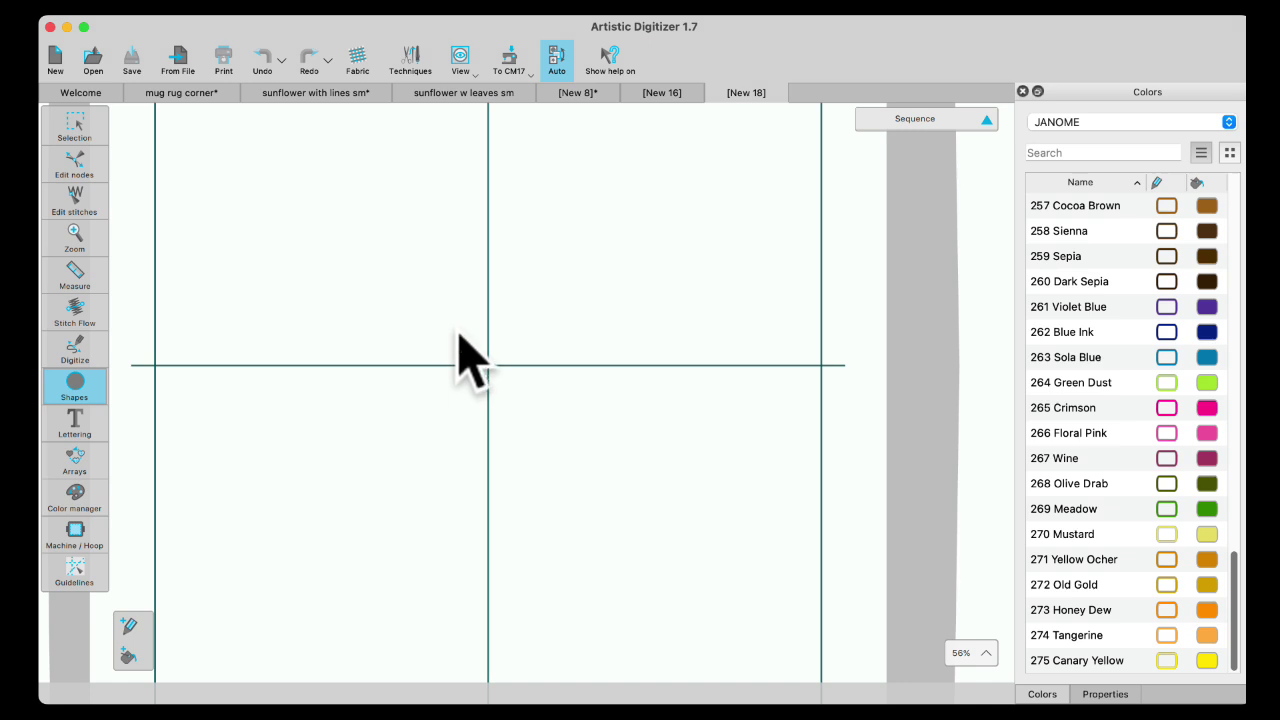
# Draw a filled circle about 2.67 in across and center it in the hoop
pyautogui.moveTo(428, 309); pyautogui.dragTo(496, 374)
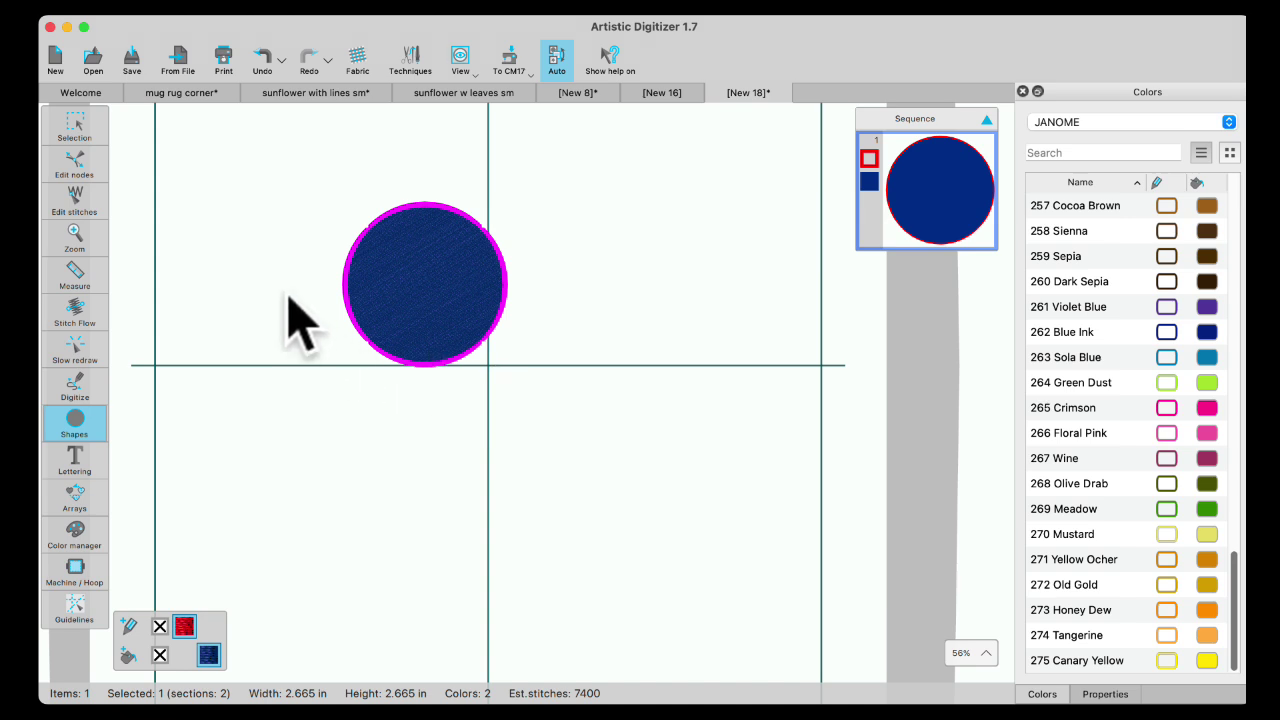
pyautogui.click(76, 125)
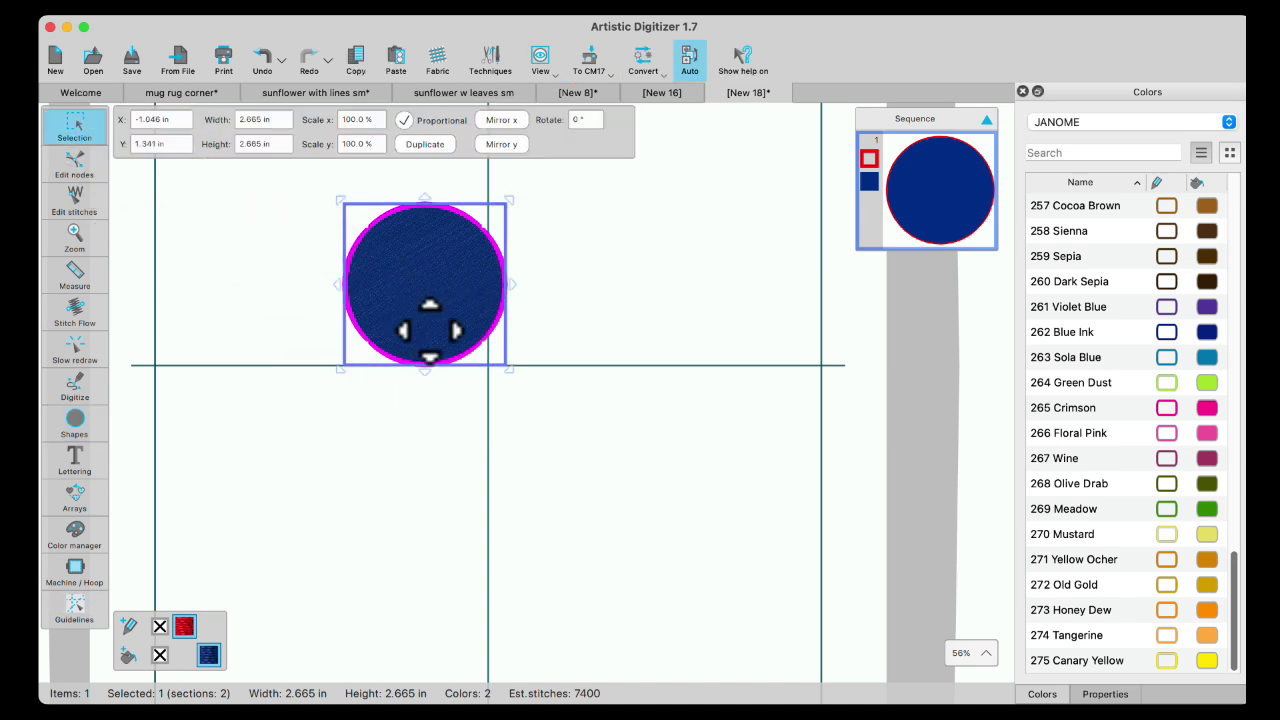
pyautogui.click(600, 55)
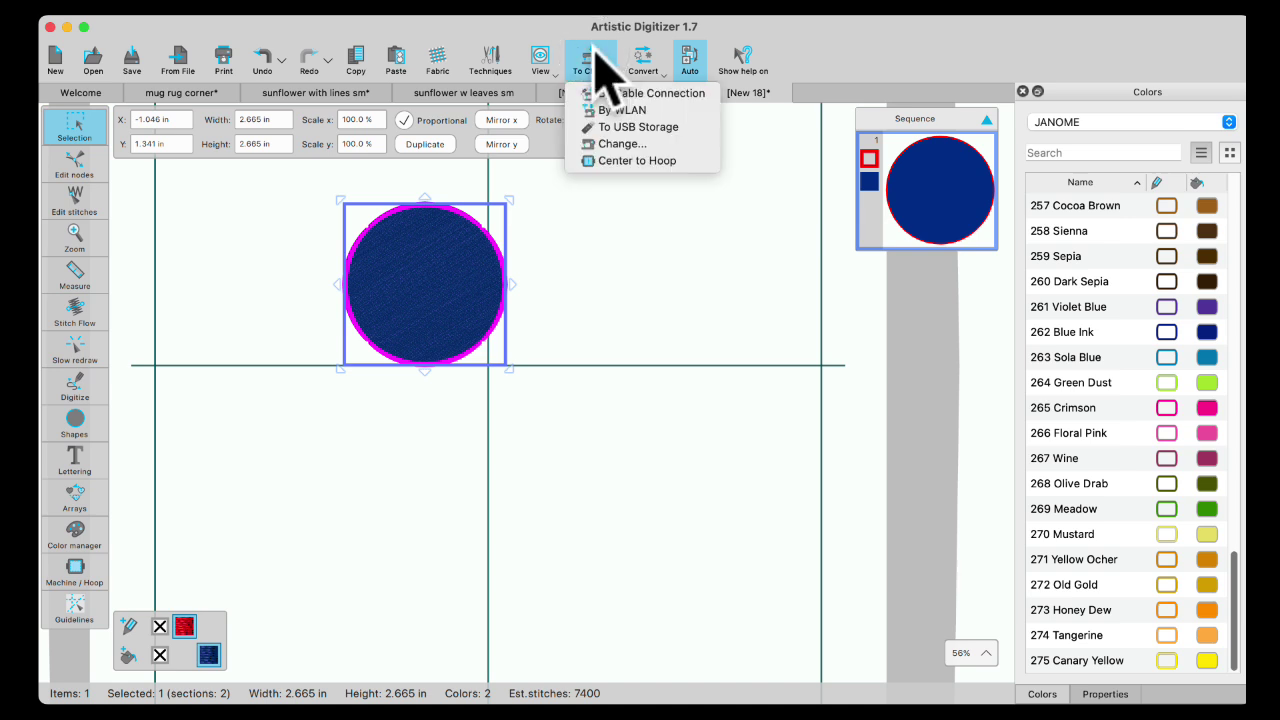
pyautogui.click(610, 162)
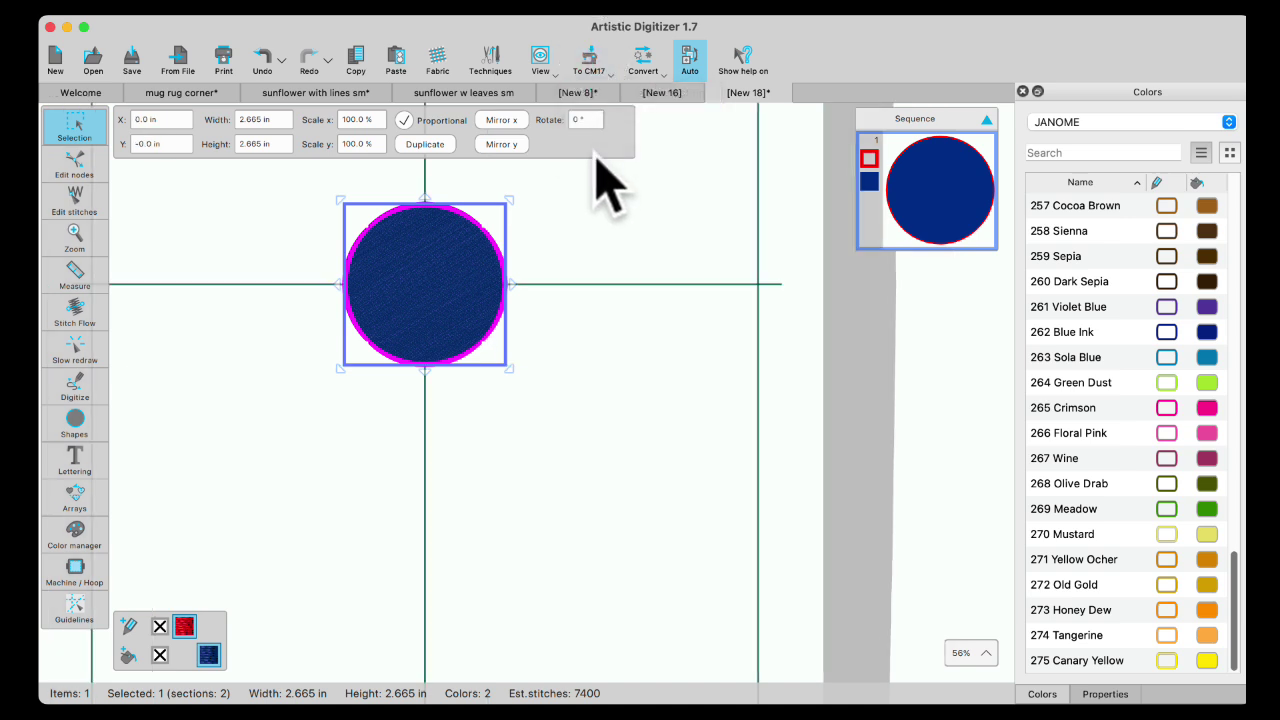
pyautogui.click(597, 58)
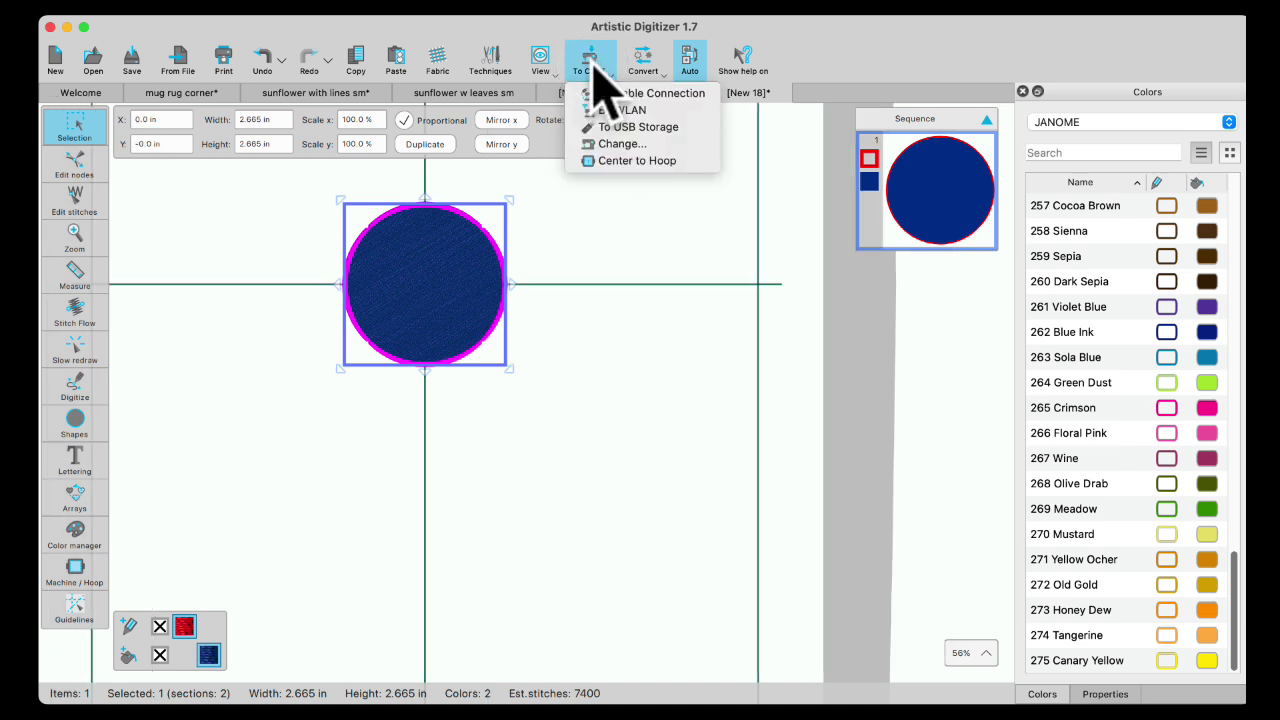
pyautogui.click(610, 160)
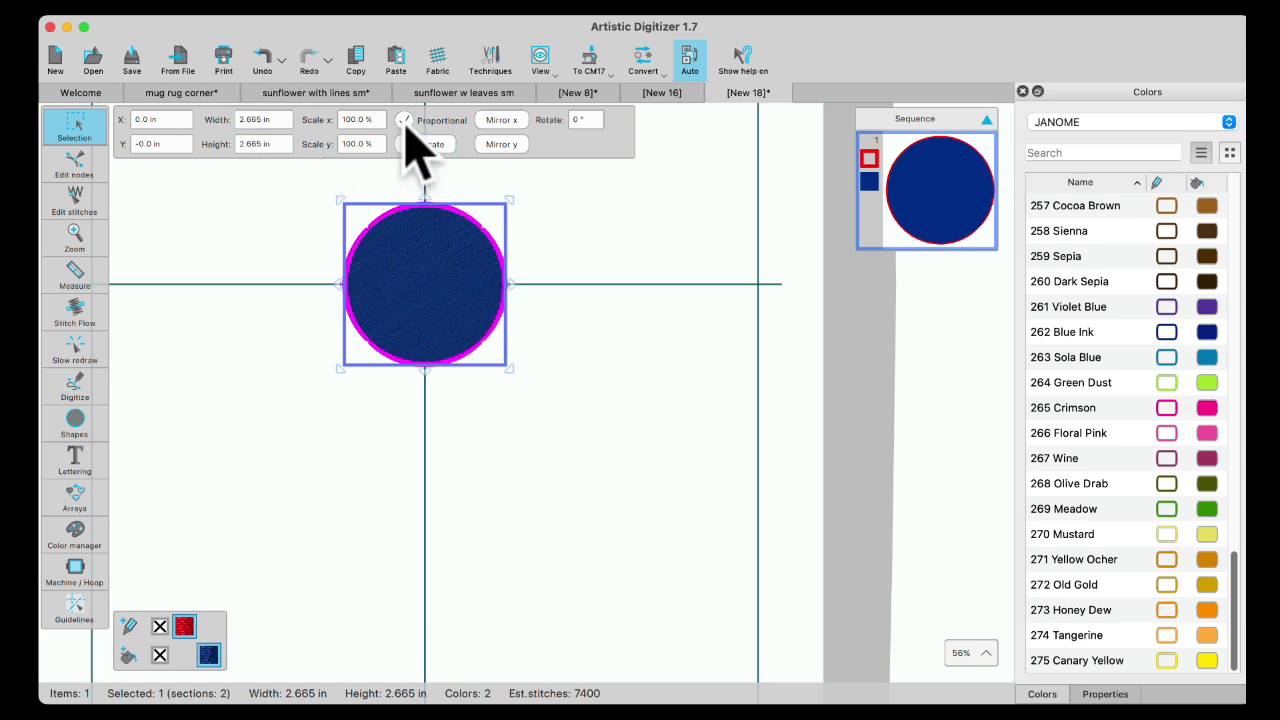
# Resize the circle proportionally to a width of 1.5 in and deselect it
pyautogui.click(277, 119)
pyautogui.press('Return')
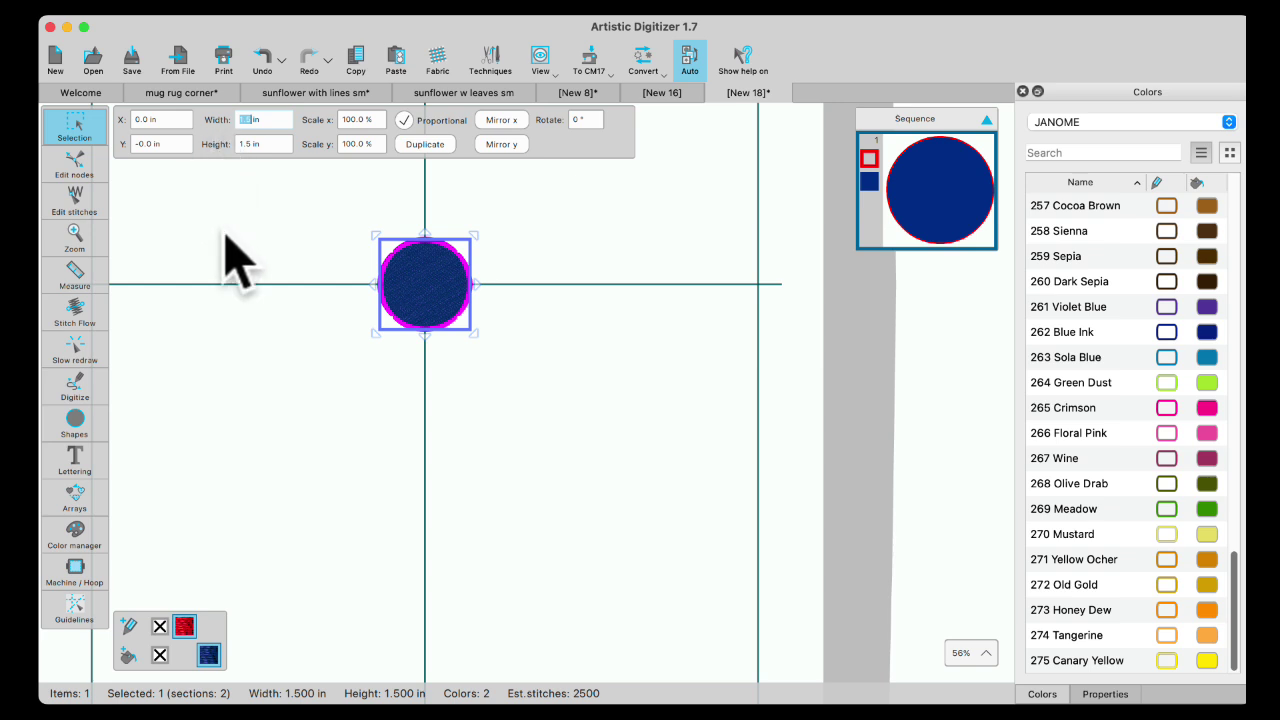
pyautogui.click(545, 378)
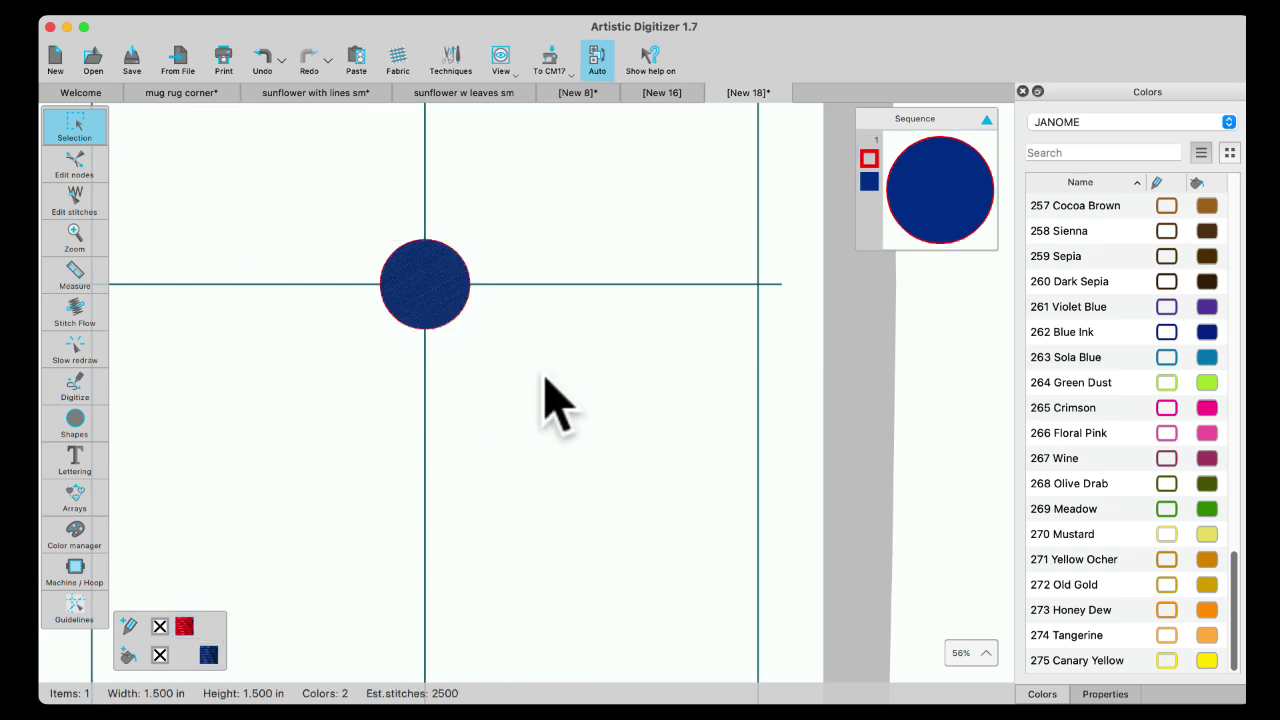
# Color the circle's fill 274 Tangerine and its outline 257 Cocoa Brown
pyautogui.click(450, 310)
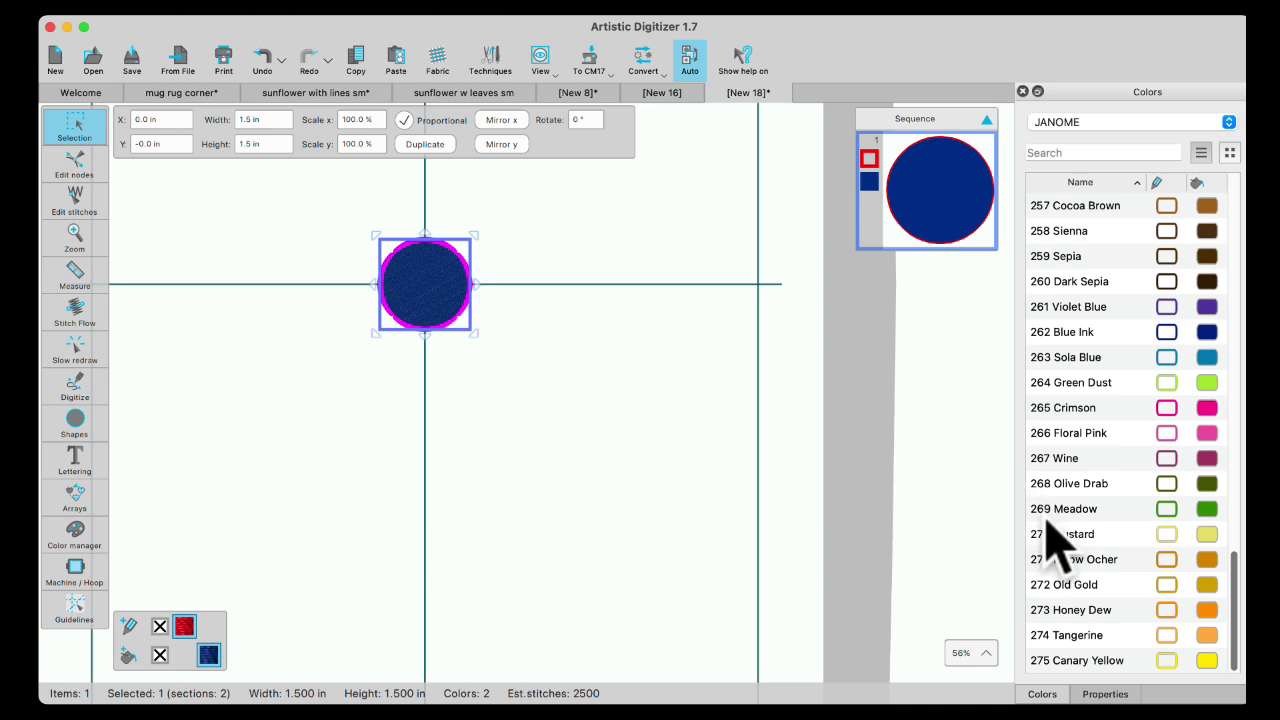
pyautogui.click(1208, 636)
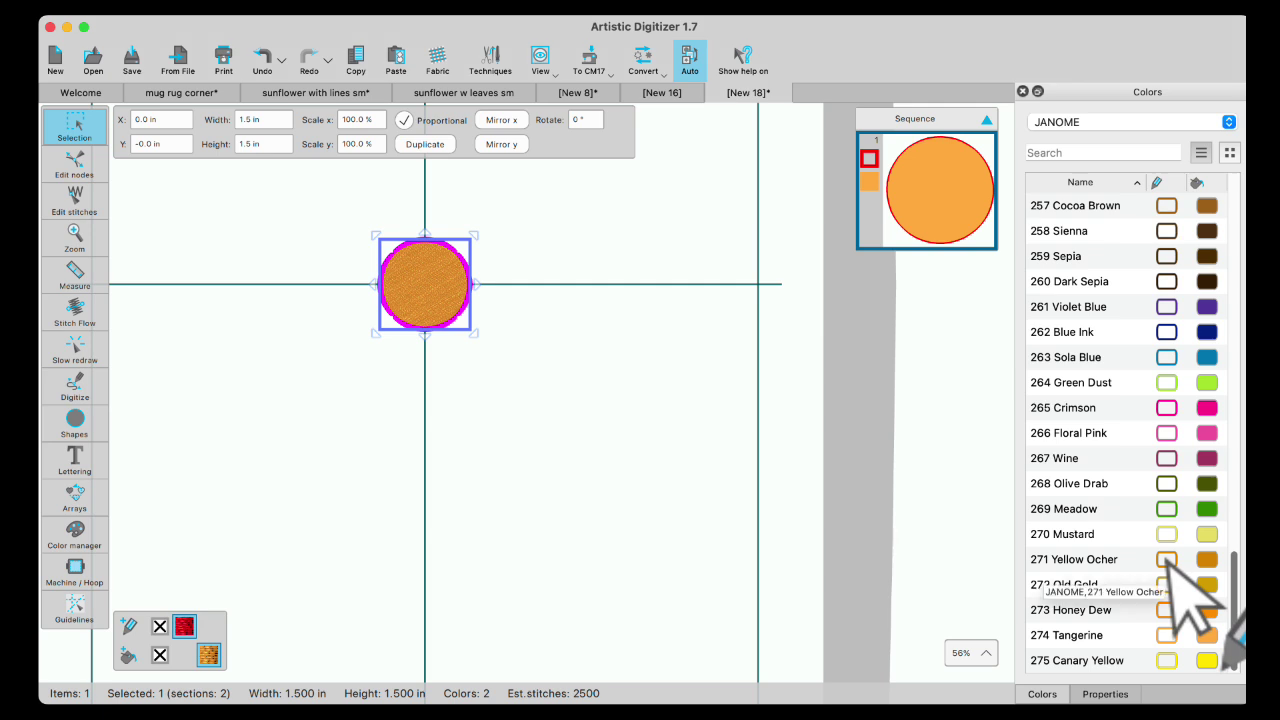
pyautogui.click(1166, 561)
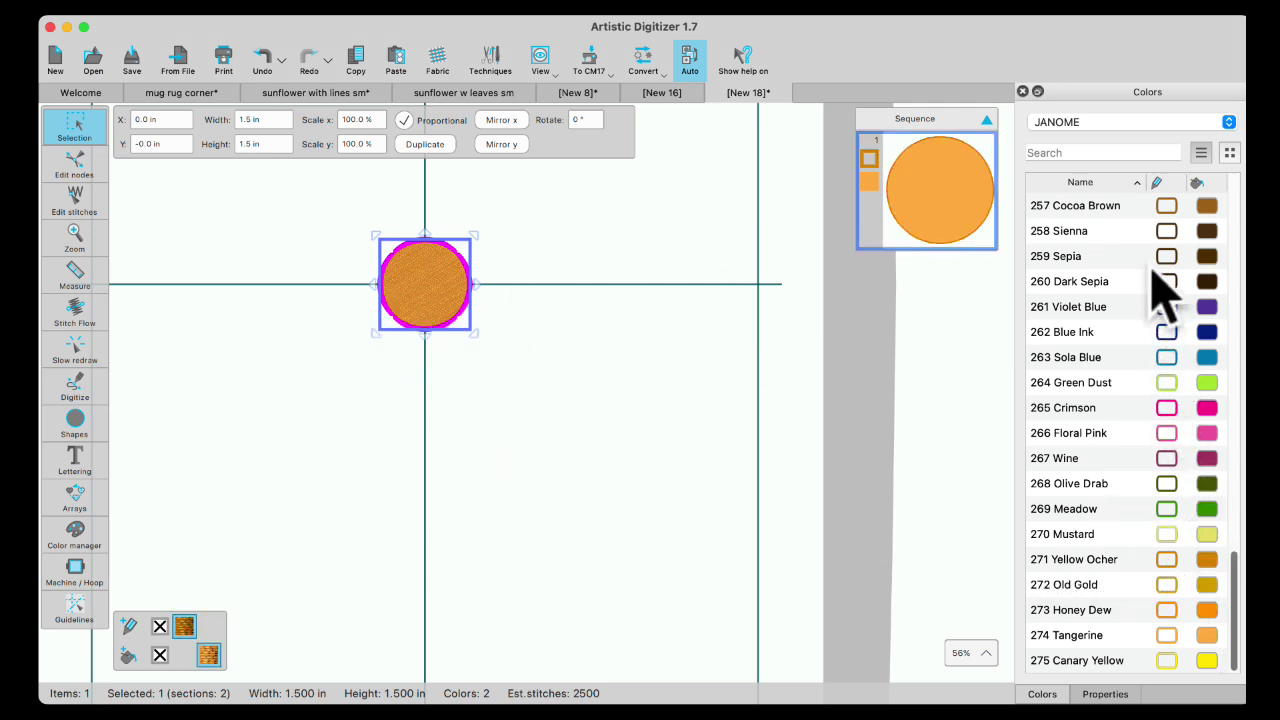
pyautogui.click(1166, 206)
pyautogui.click(510, 527)
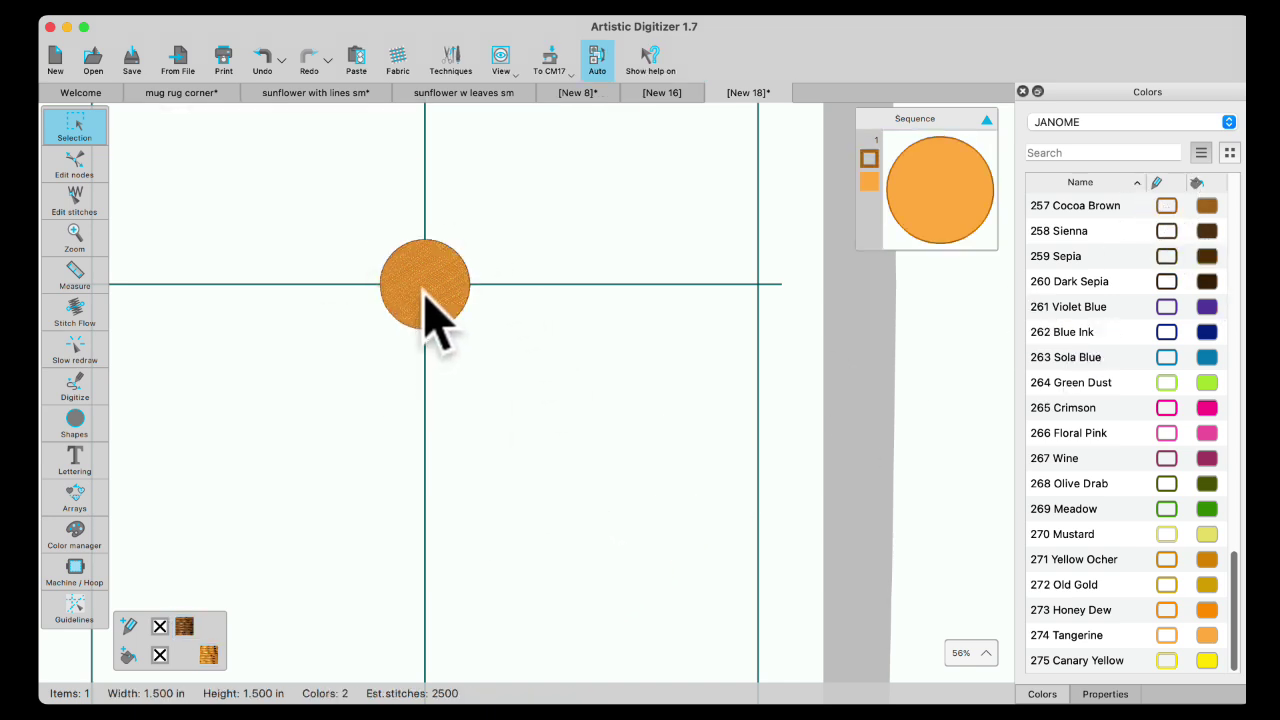
# Try the Outline shape tool by digitizing an open arch of curved and straight segments around the circle, then delete it
pyautogui.scroll(3, 414, 284)
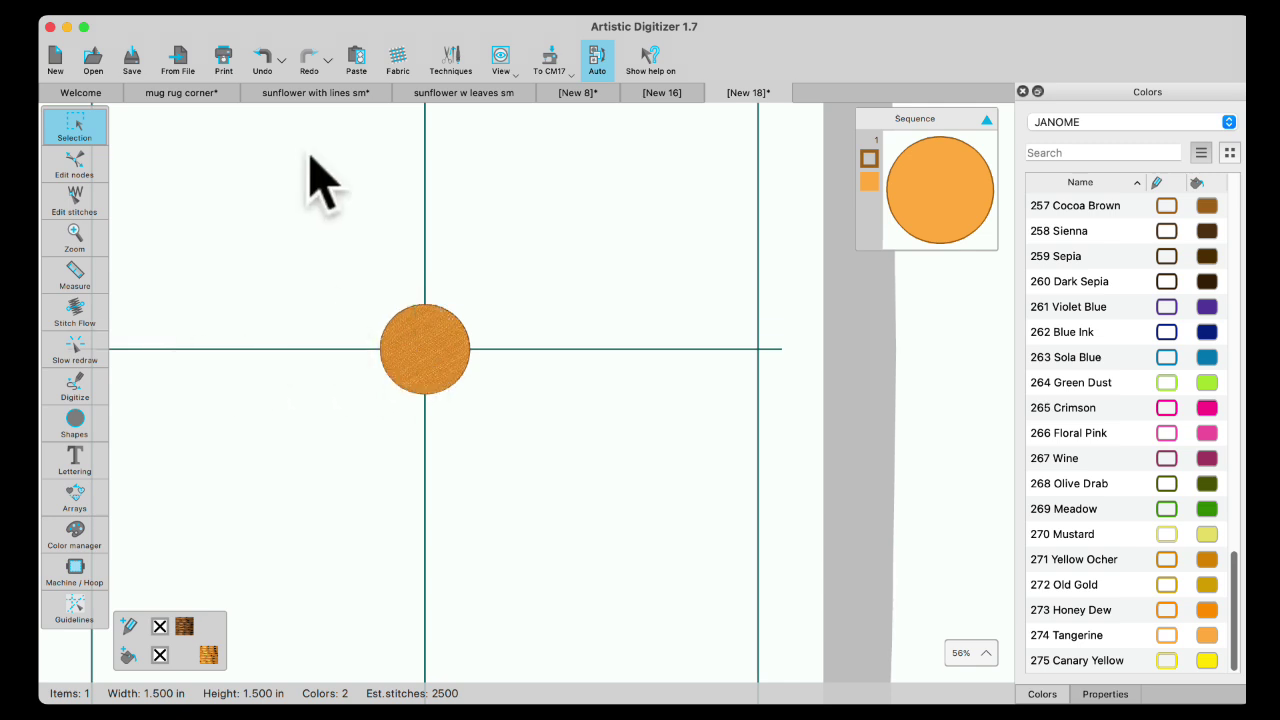
pyautogui.click(90, 390)
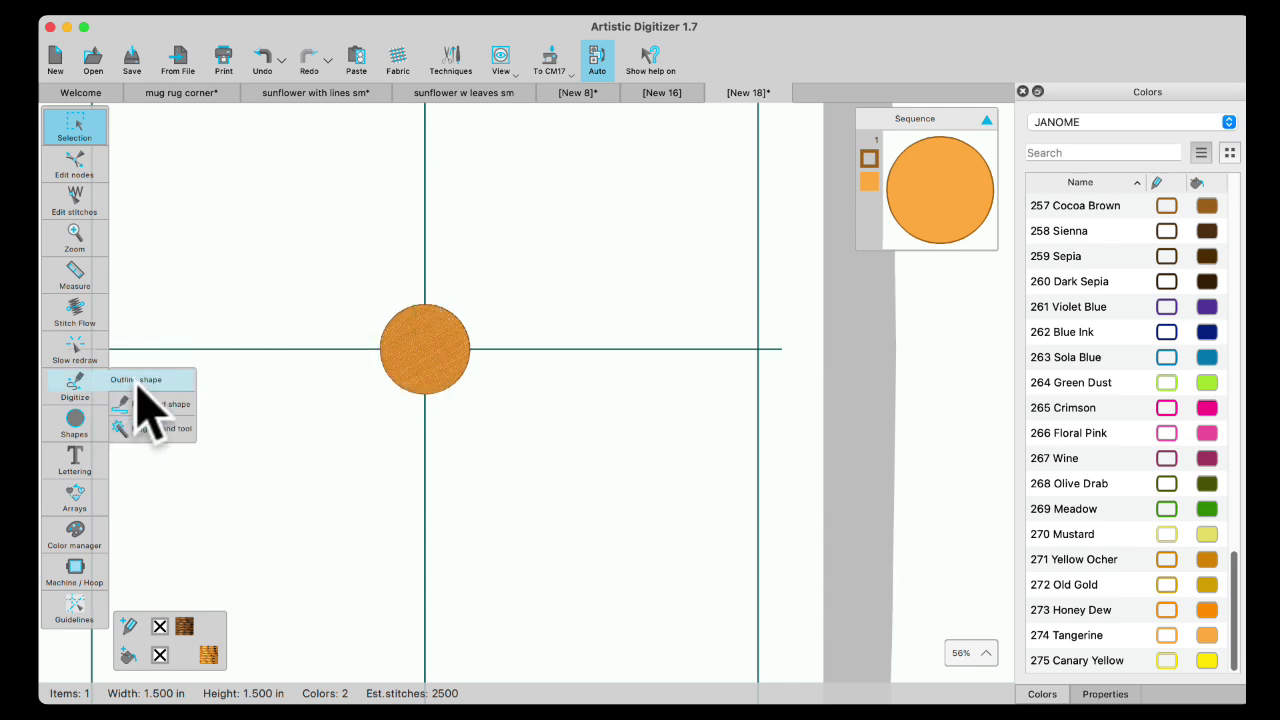
pyautogui.click(137, 382)
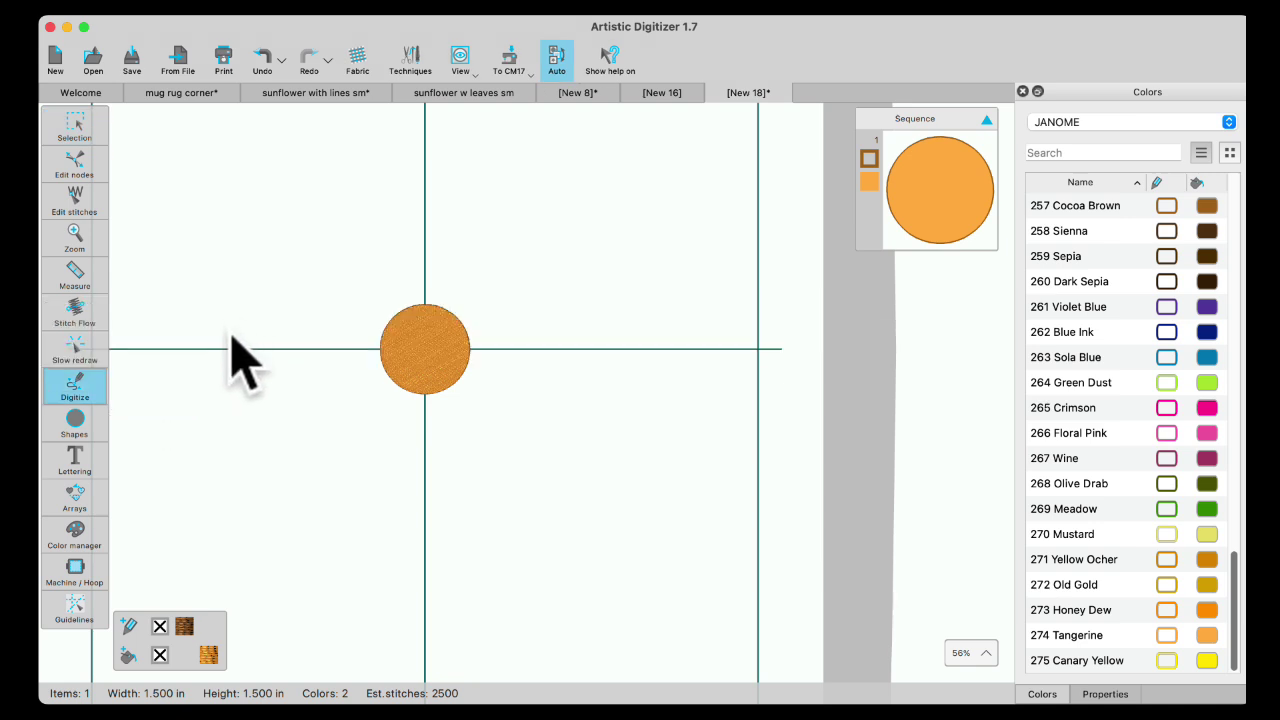
pyautogui.click(230, 343)
pyautogui.click(227, 273)
pyautogui.click(262, 219)
pyautogui.click(359, 192)
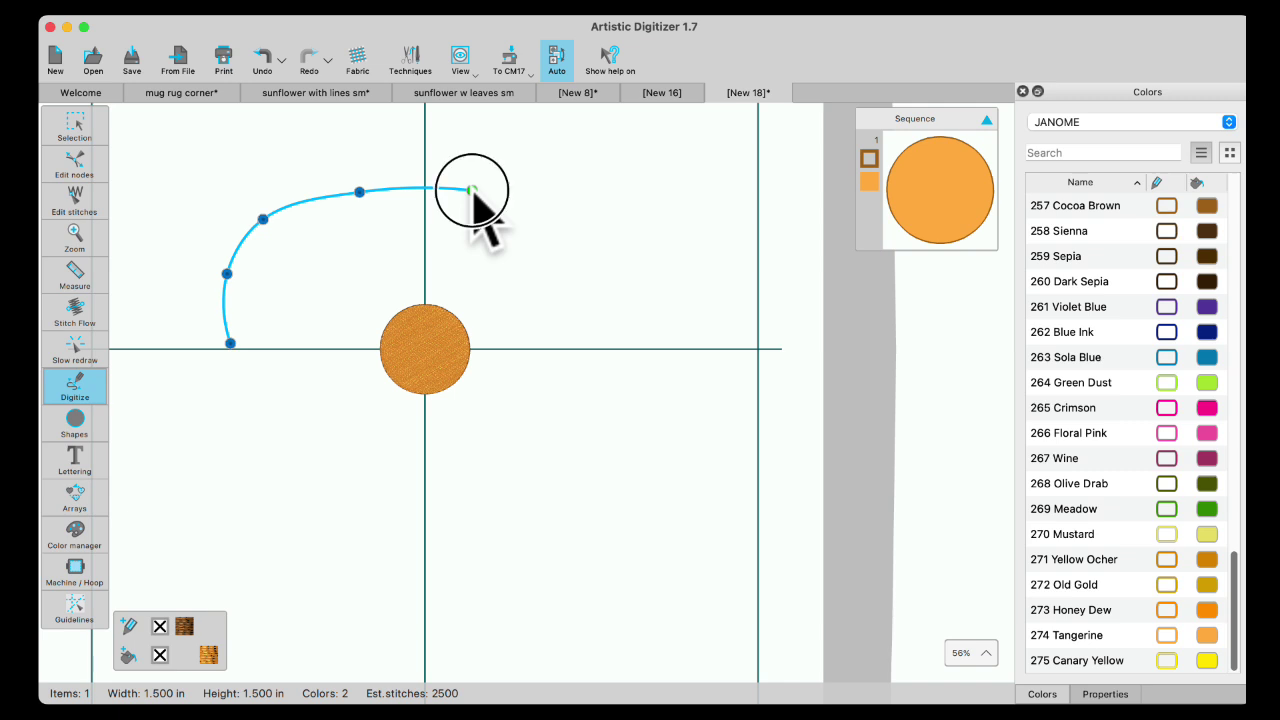
pyautogui.click(472, 190)
pyautogui.click(516, 202)
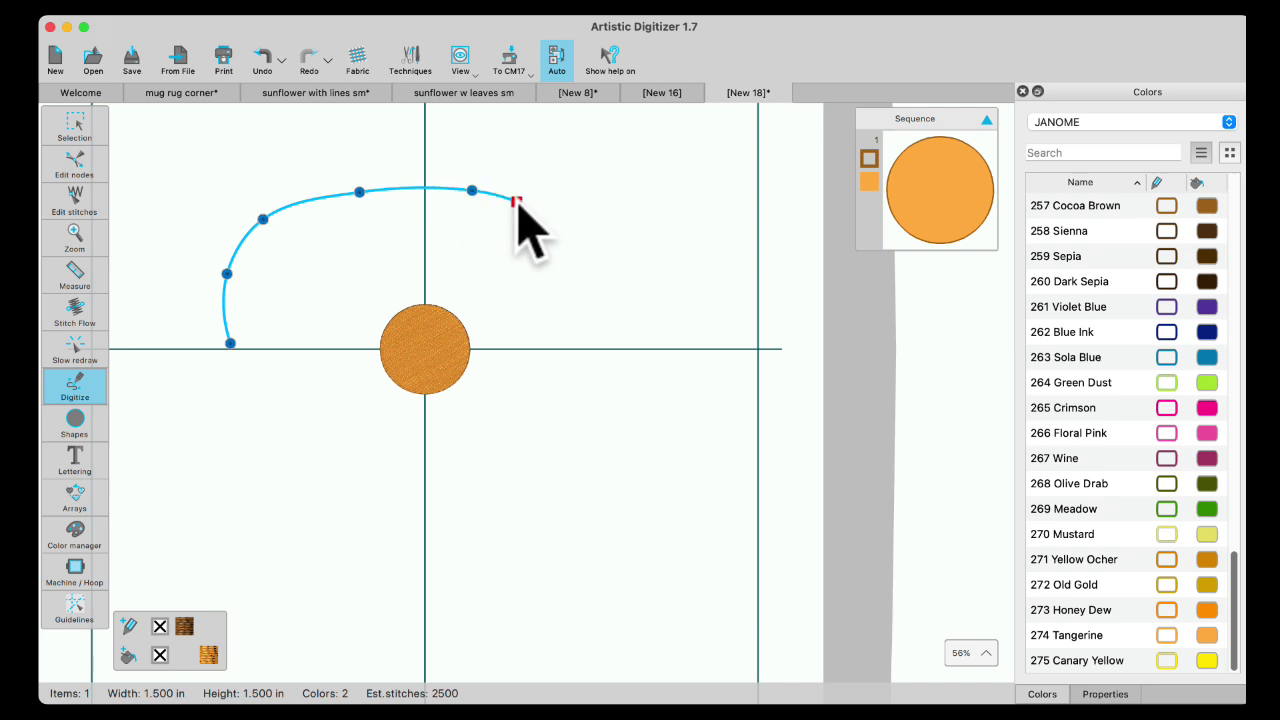
pyautogui.click(573, 307)
pyautogui.click(570, 407)
pyautogui.click(664, 386)
pyautogui.click(673, 305)
pyautogui.click(627, 200)
pyautogui.click(562, 173)
pyautogui.click(381, 151)
pyautogui.click(296, 163)
pyautogui.click(213, 200)
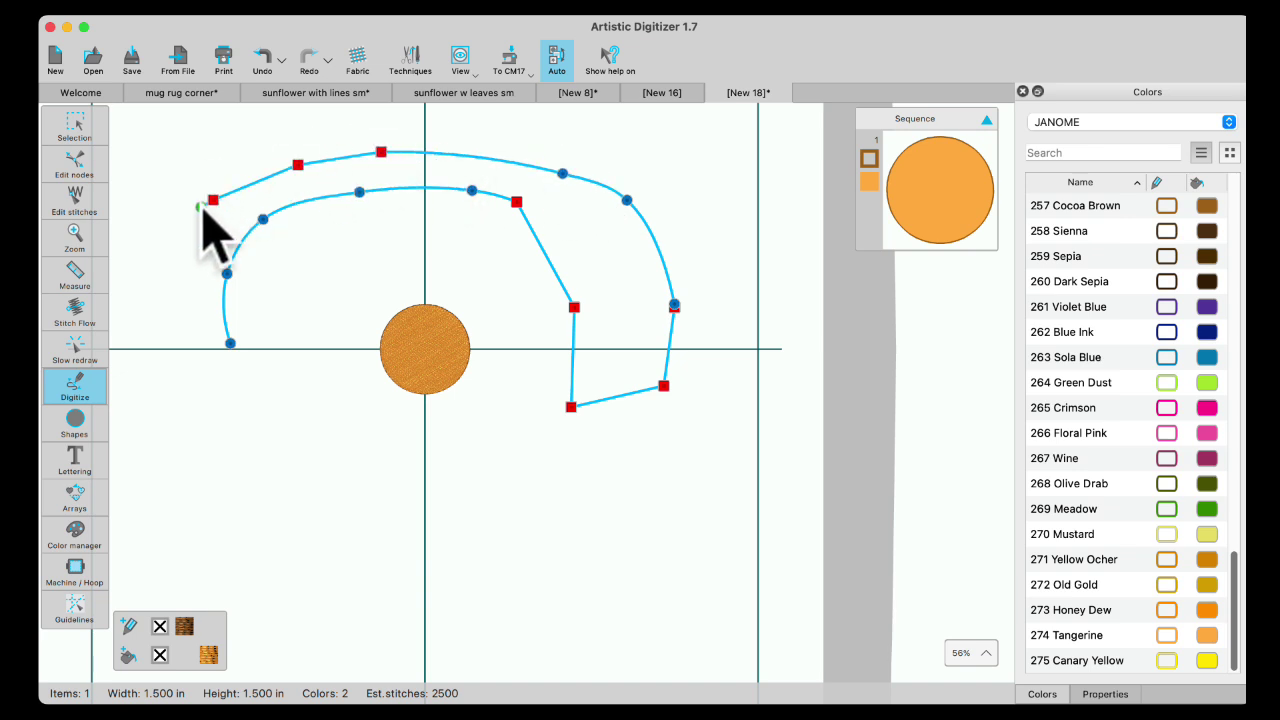
pyautogui.rightClick(211, 204)
pyautogui.click(240, 249)
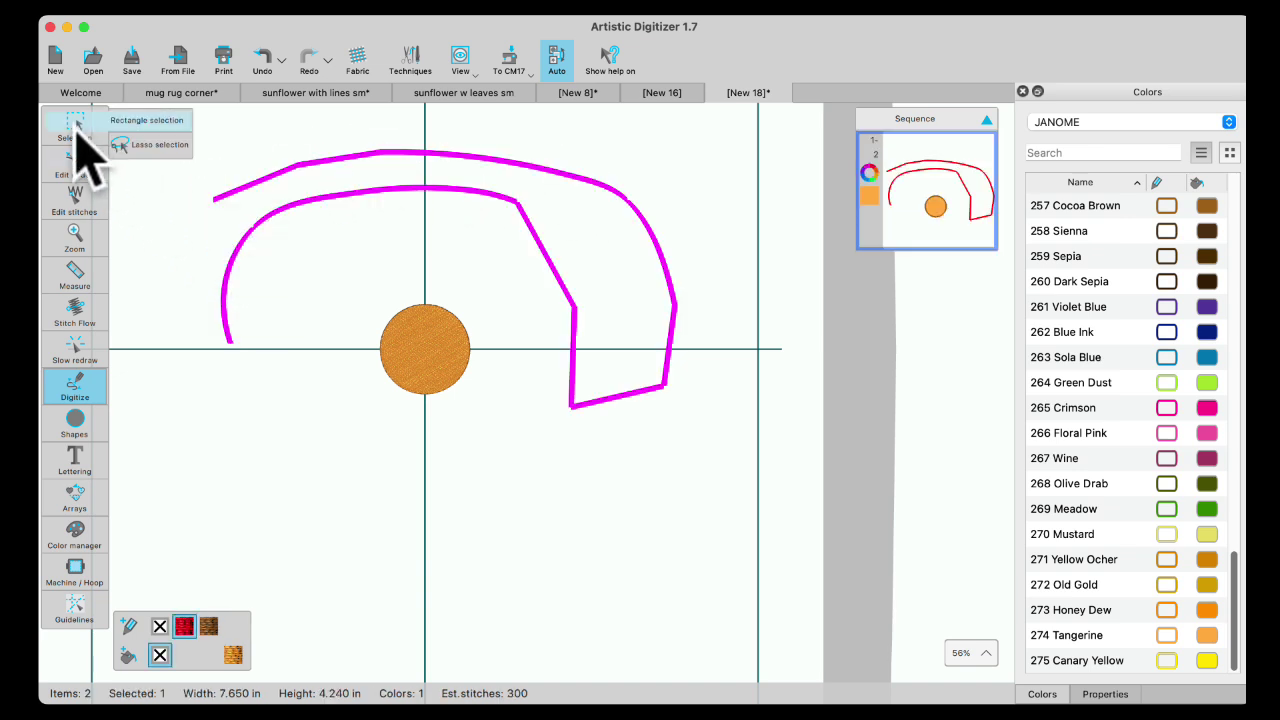
pyautogui.press('Delete')
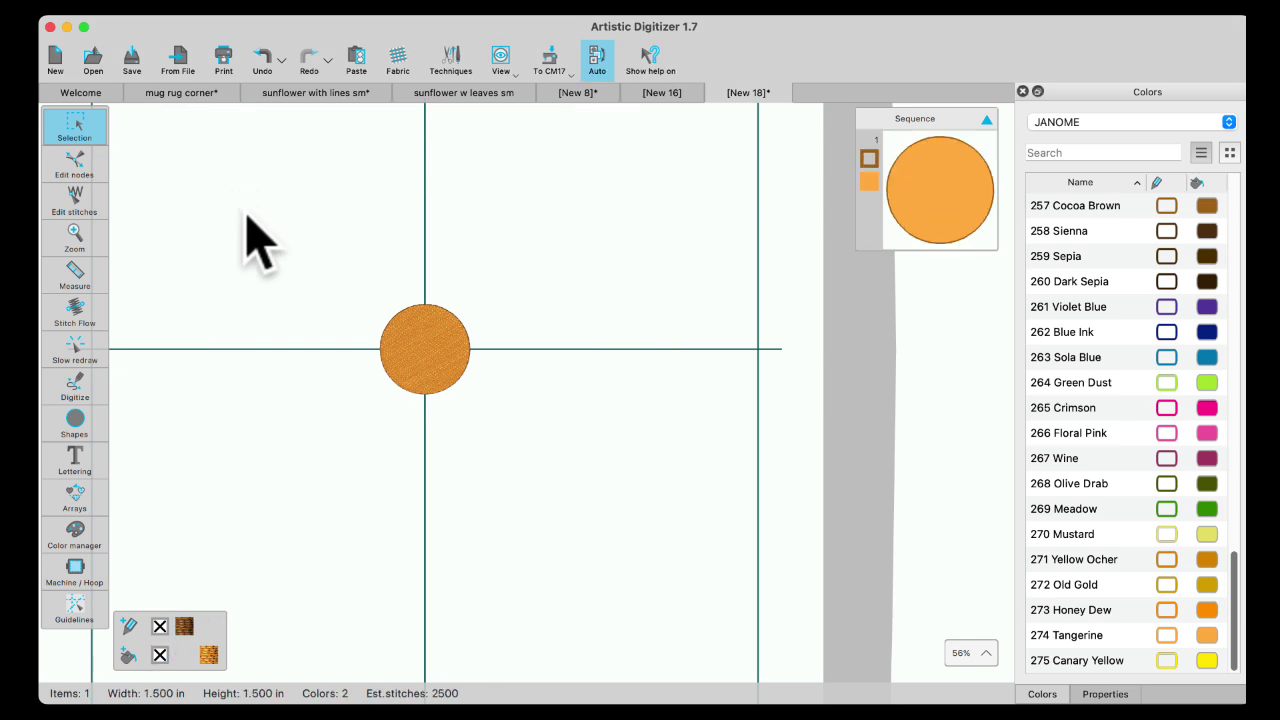
# Digitize a closed pointed petal about 0.85 by 1.63 in above the circle, with curved sides and a base following the circle's edge
pyautogui.scroll(5, 455, 340)
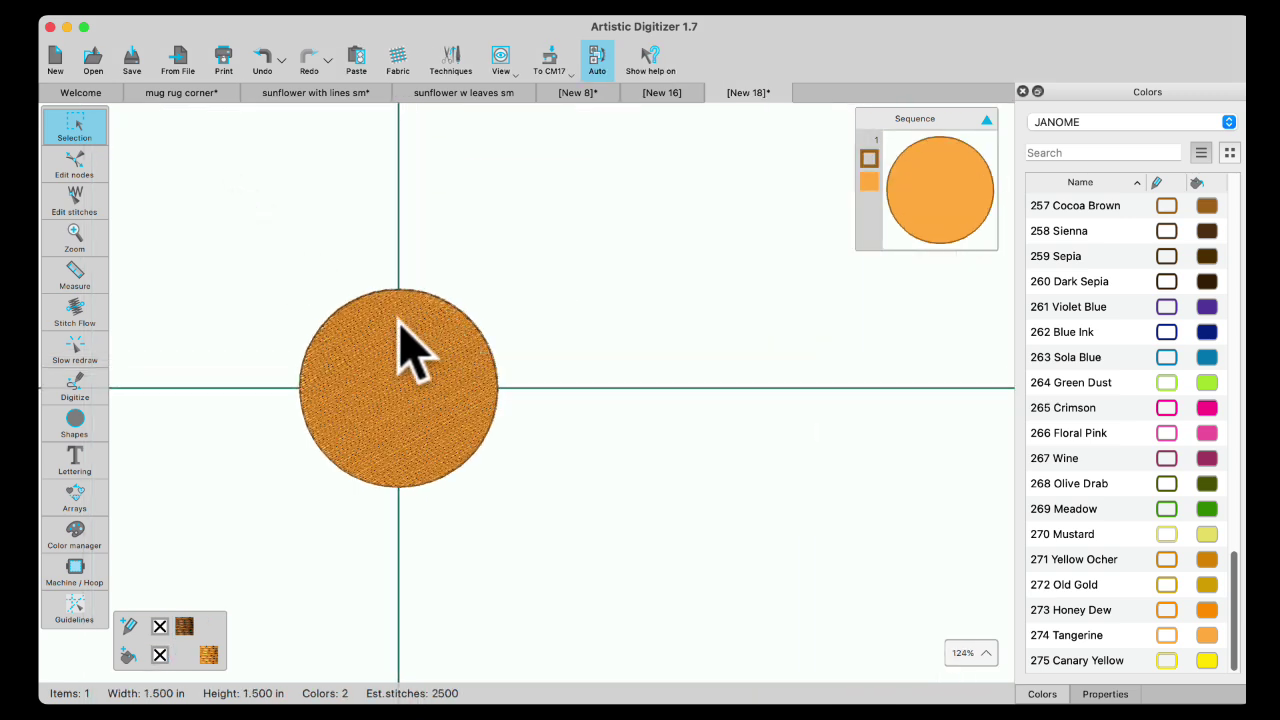
pyautogui.scroll(2, 405, 290)
pyautogui.scroll(3, 417, 308)
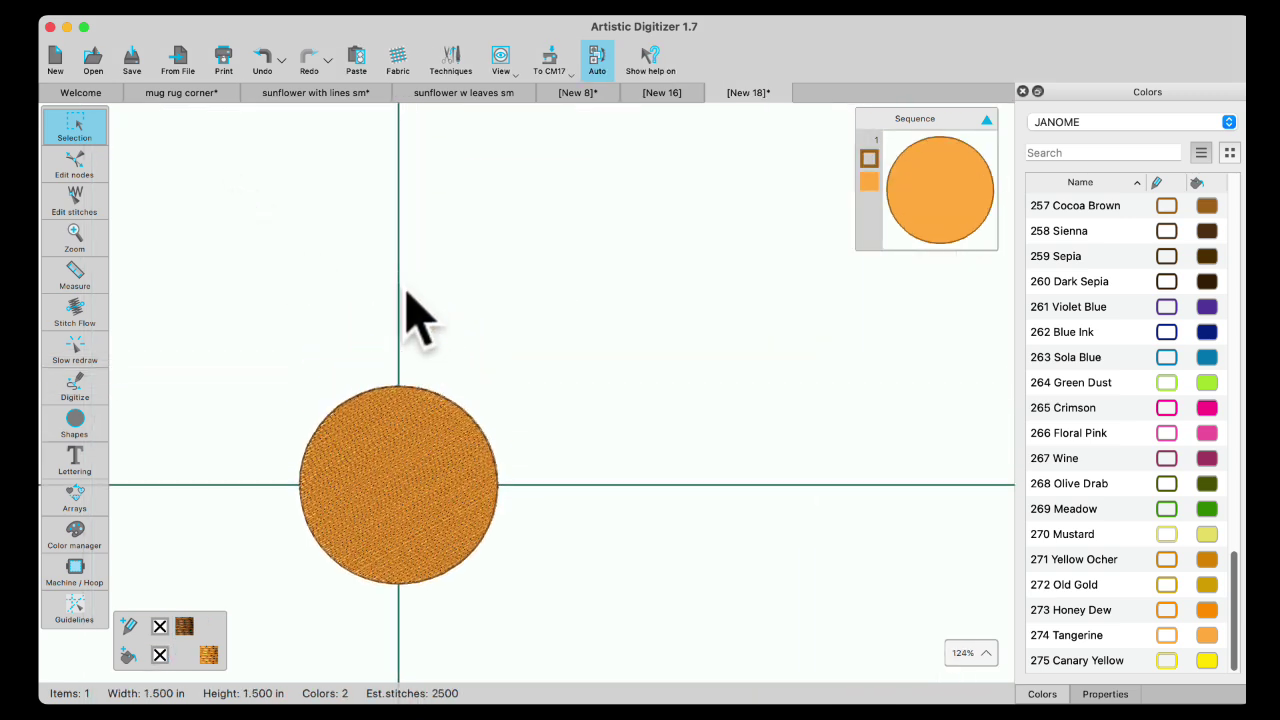
pyautogui.click(150, 381)
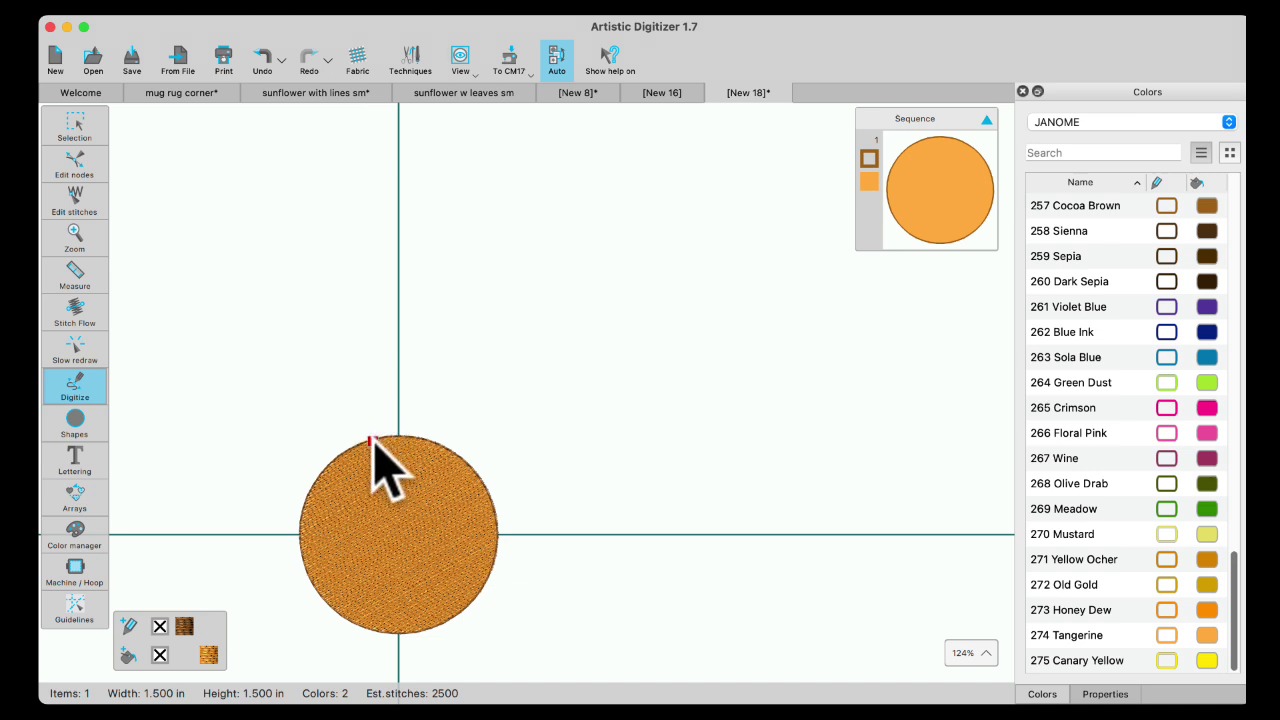
pyautogui.click(372, 441)
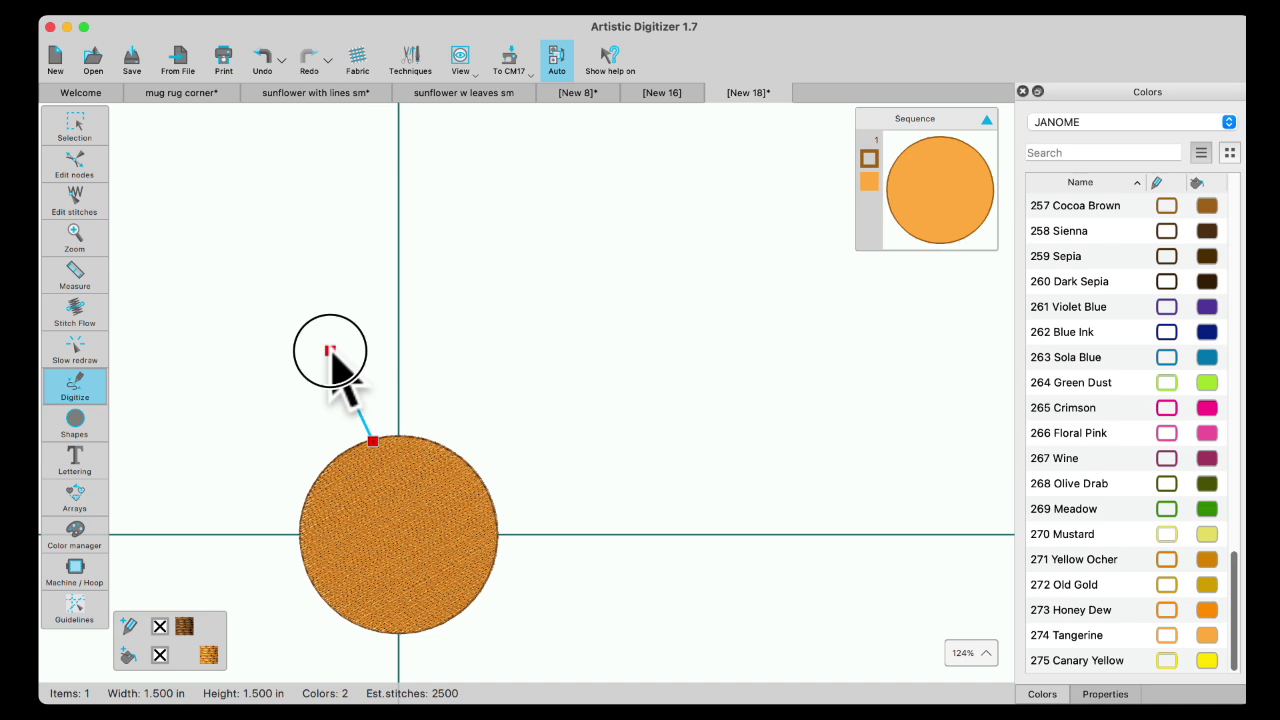
pyautogui.rightClick(330, 350)
pyautogui.click(399, 226)
pyautogui.rightClick(441, 344)
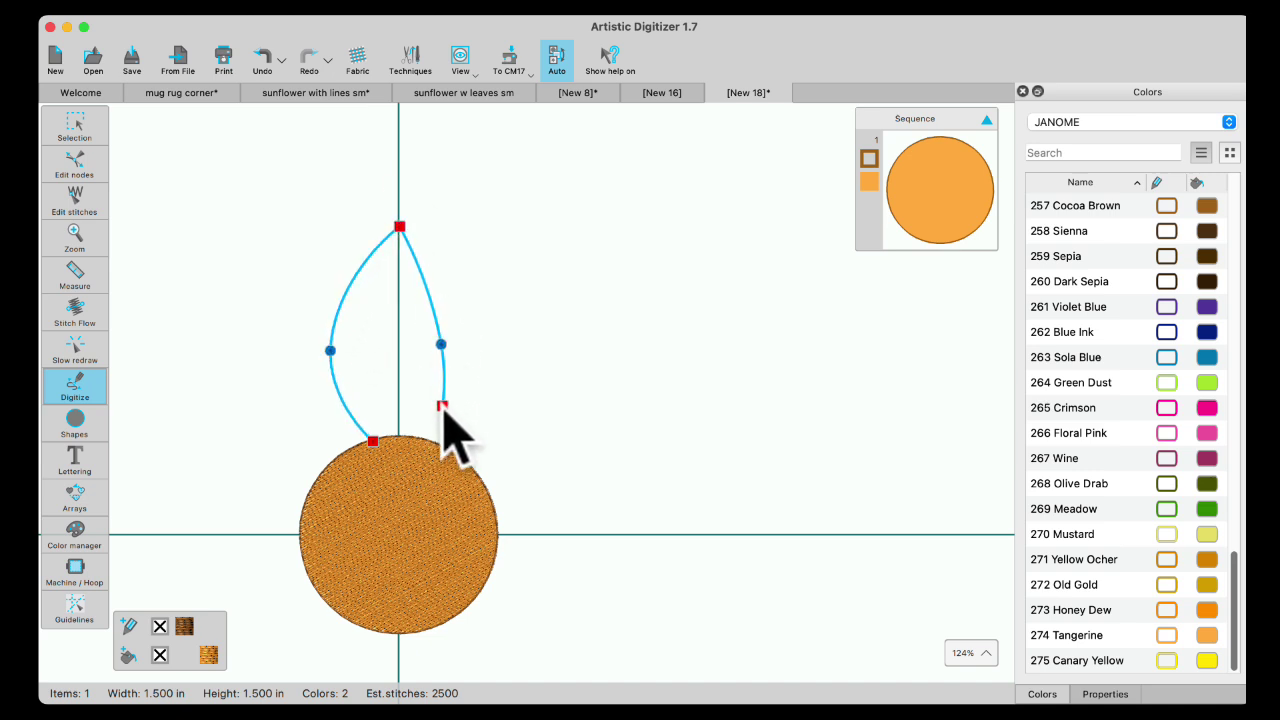
pyautogui.click(427, 438)
pyautogui.rightClick(396, 436)
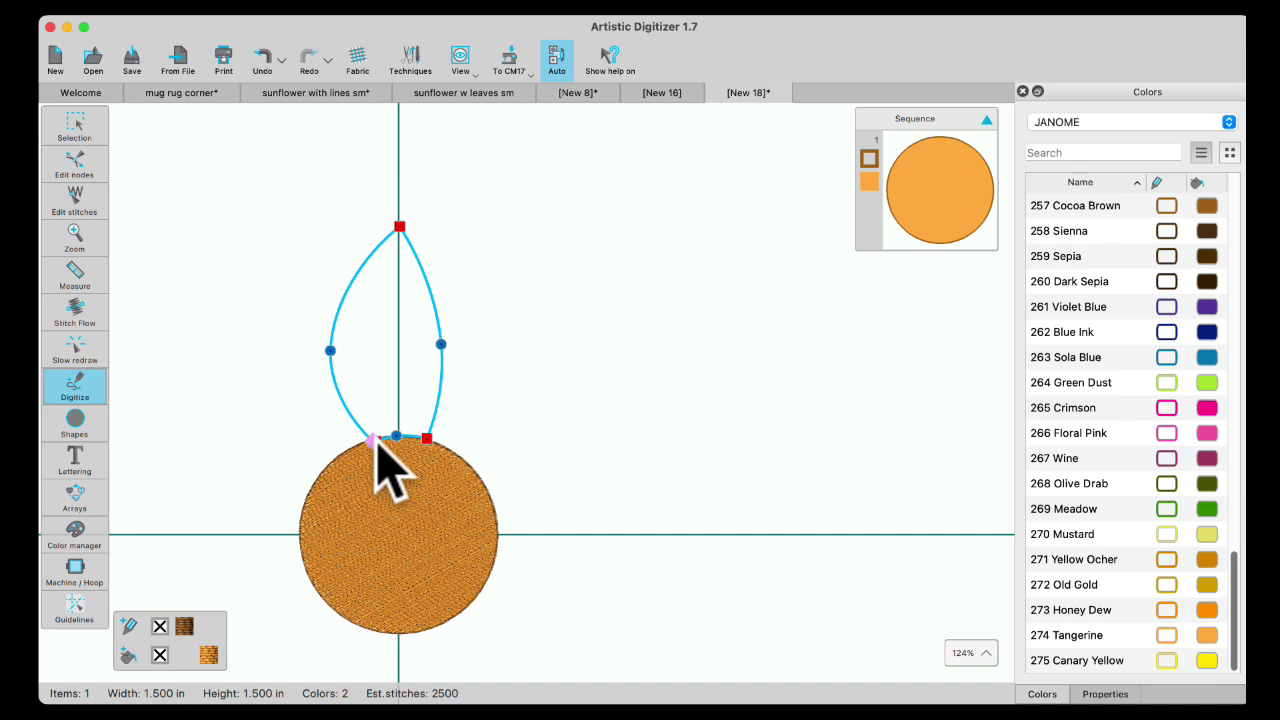
pyautogui.click(373, 440)
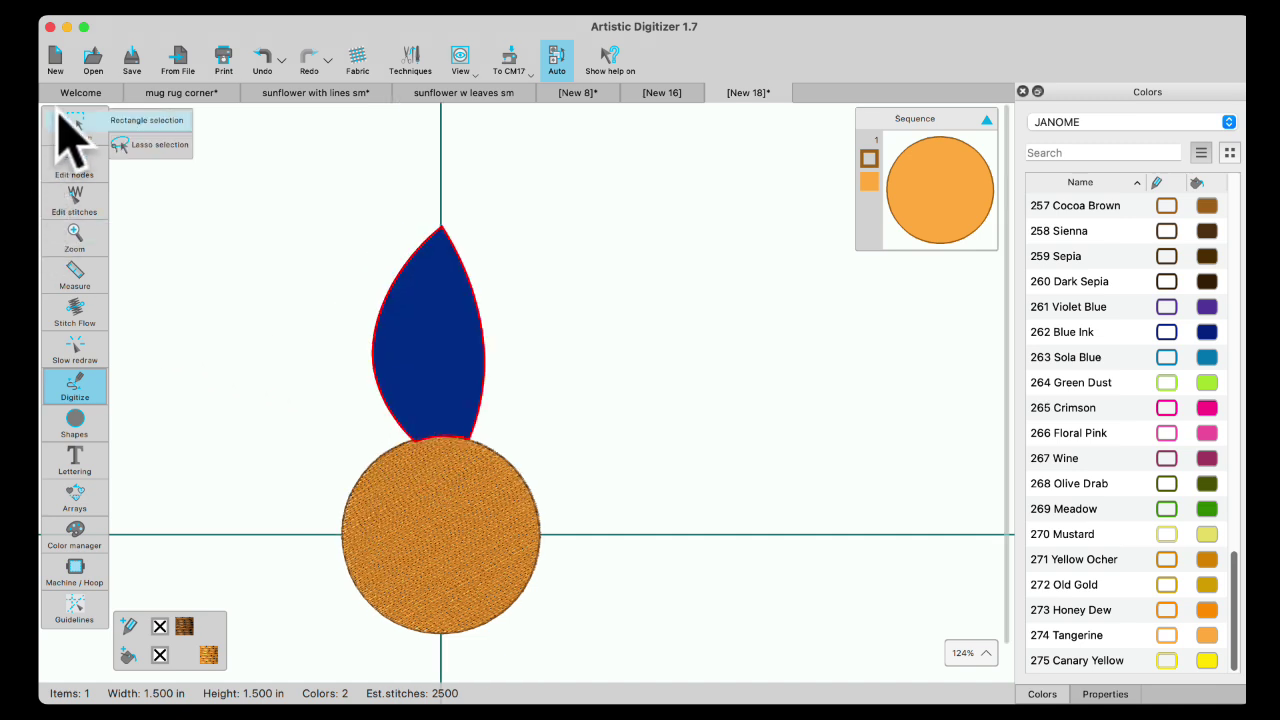
# Reshape the petal by moving its side nodes so it is about 0.75 in wide with the nodes level
pyautogui.click(60, 120)
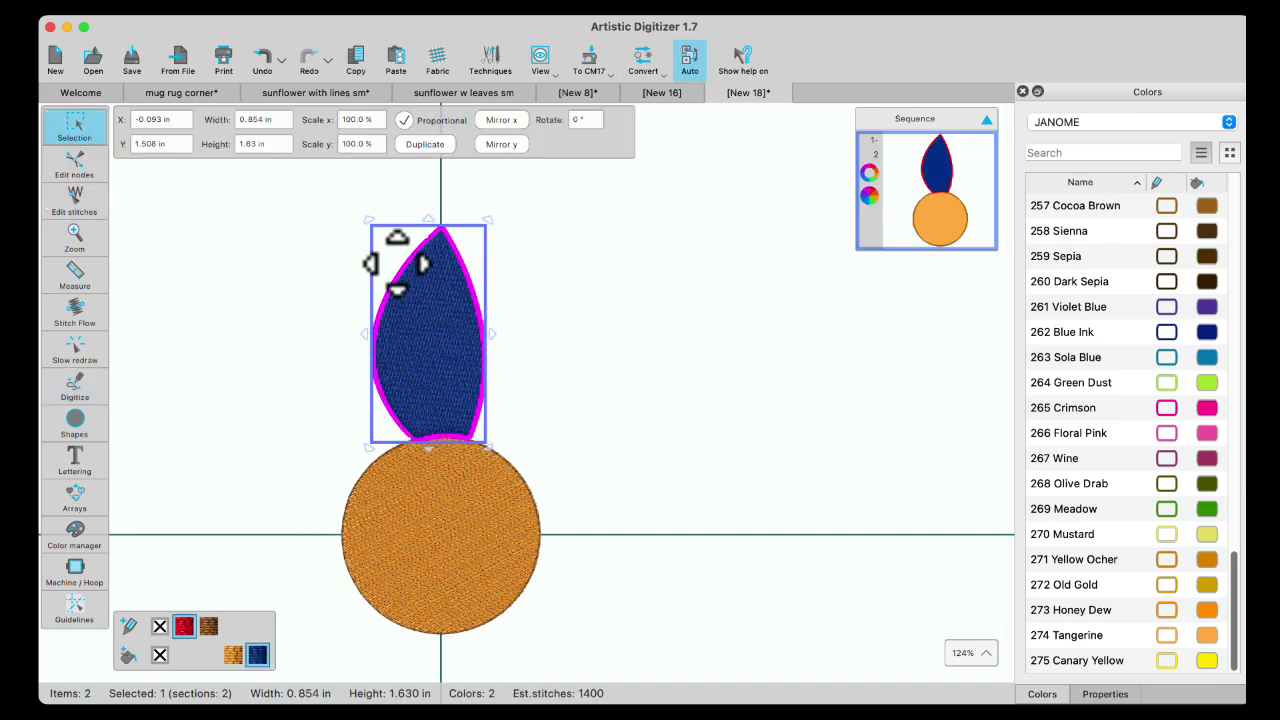
pyautogui.click(75, 163)
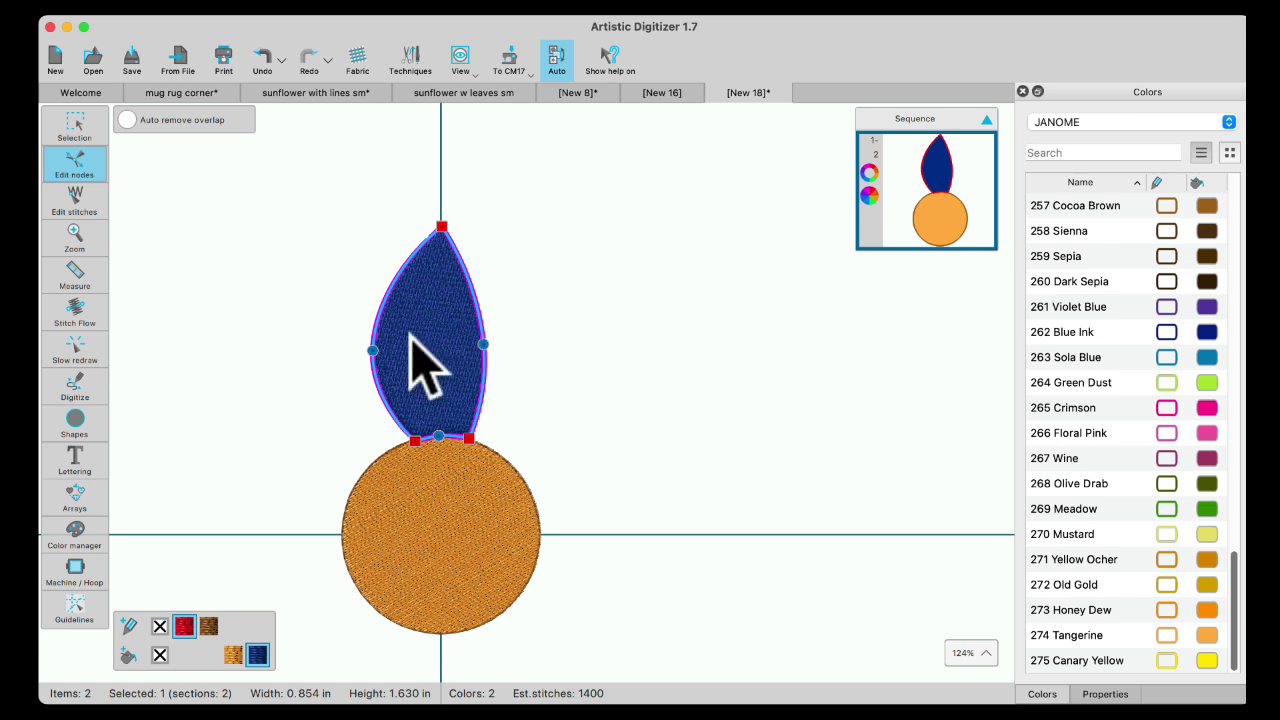
pyautogui.moveTo(372, 350); pyautogui.dragTo(387, 352)
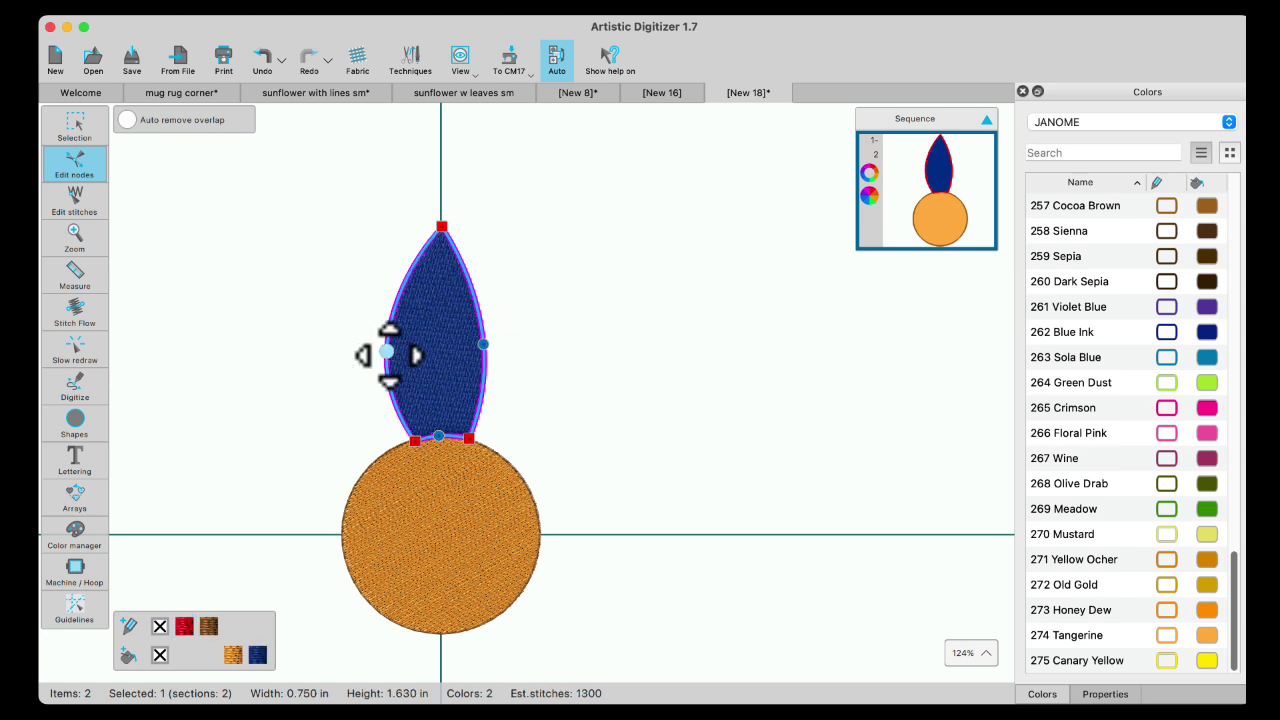
pyautogui.moveTo(483, 344)
pyautogui.mouseDown()
pyautogui.moveTo(466, 286)
pyautogui.moveTo(503, 349)
pyautogui.moveTo(483, 350)
pyautogui.mouseUp()
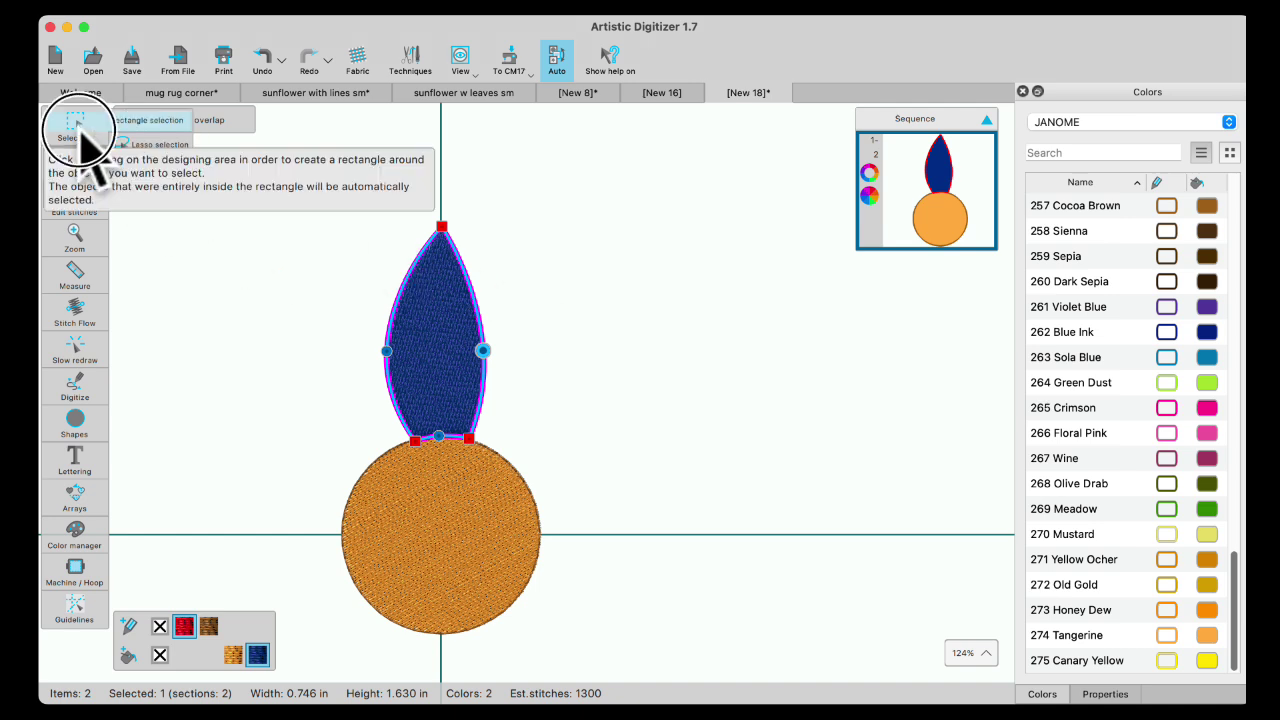
# Color the petal's fill 275 Canary Yellow and its outline 273 Honey Dew
pyautogui.click(81, 132)
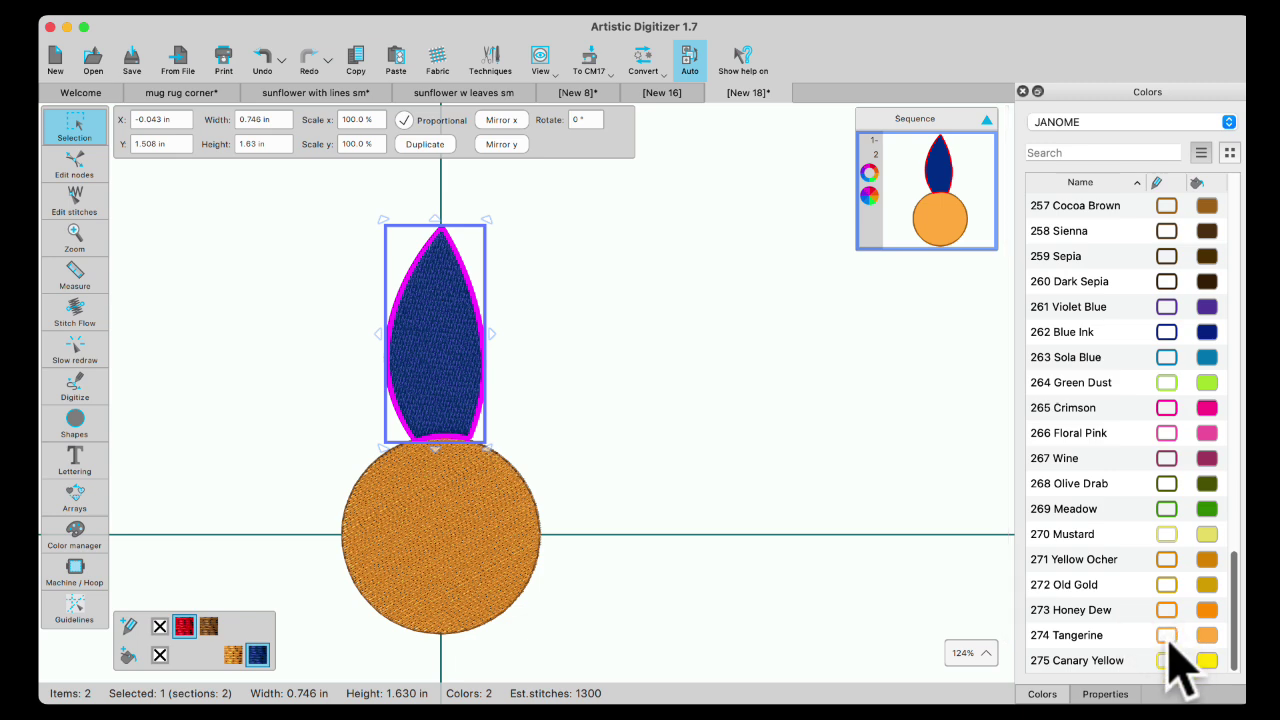
pyautogui.click(1208, 660)
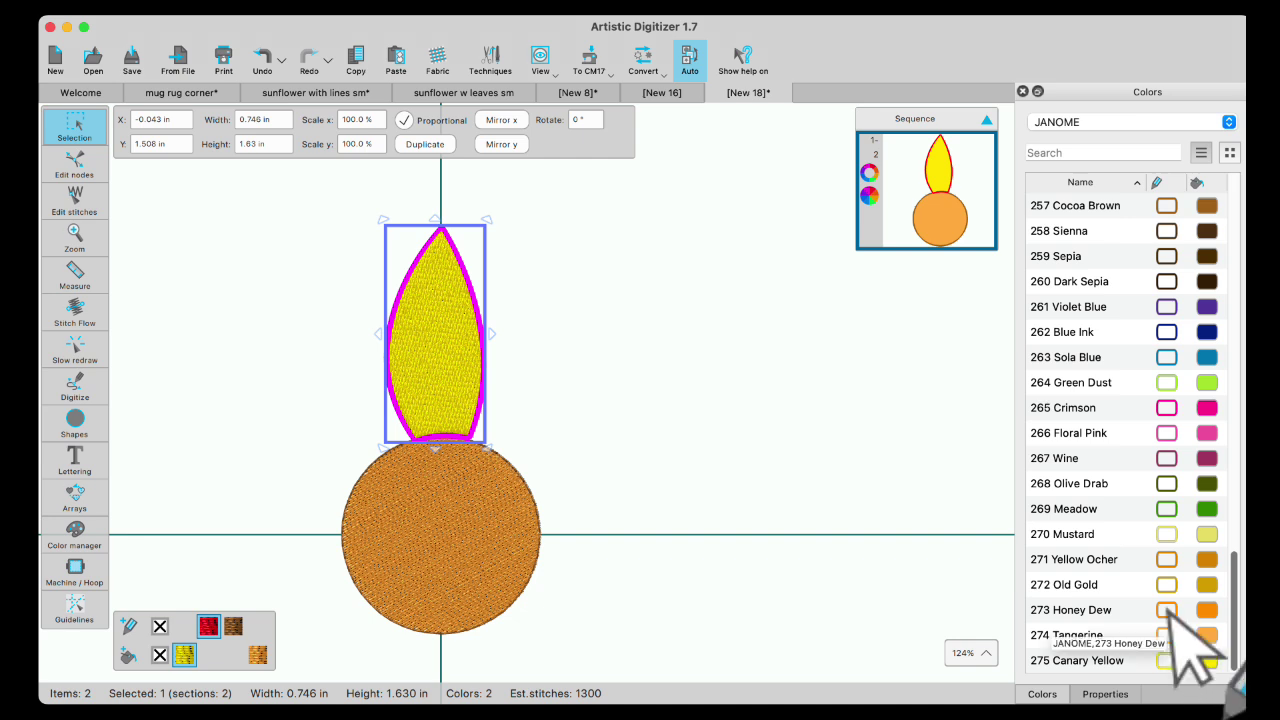
pyautogui.click(1166, 610)
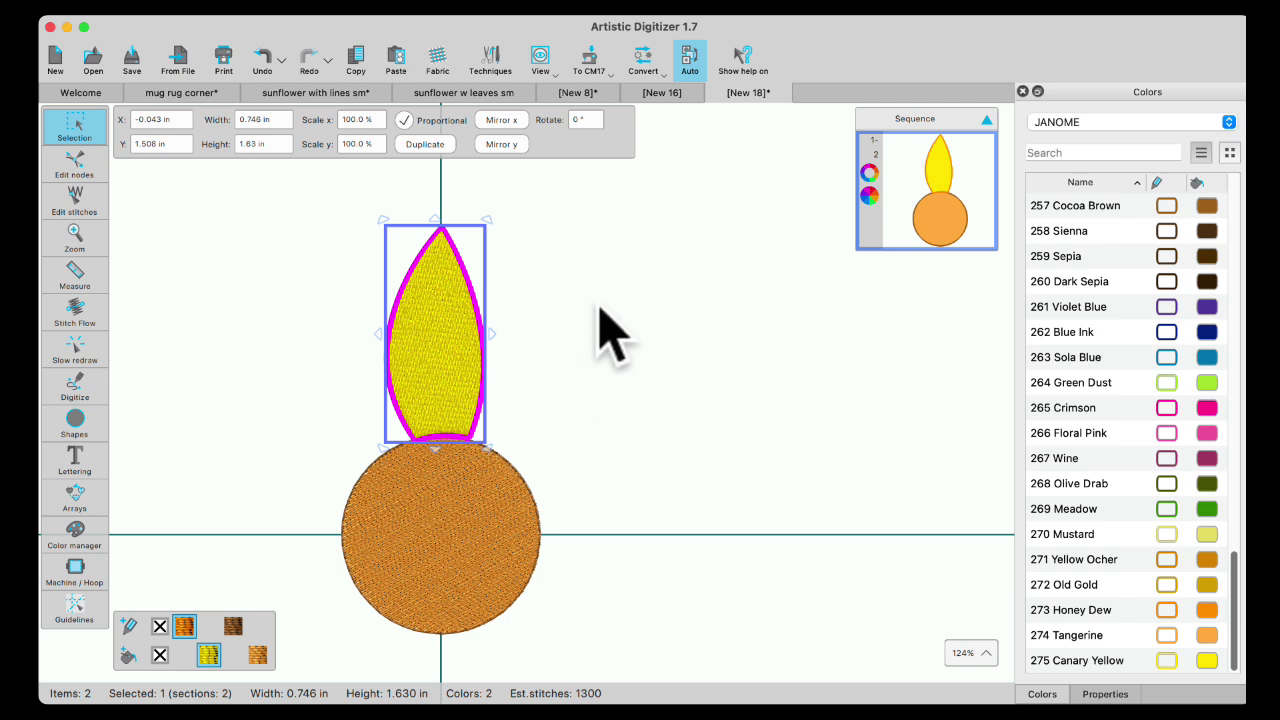
# Switch the stitch sequence to manual ordering and move the petal ahead of the center circle
pyautogui.click(690, 60)
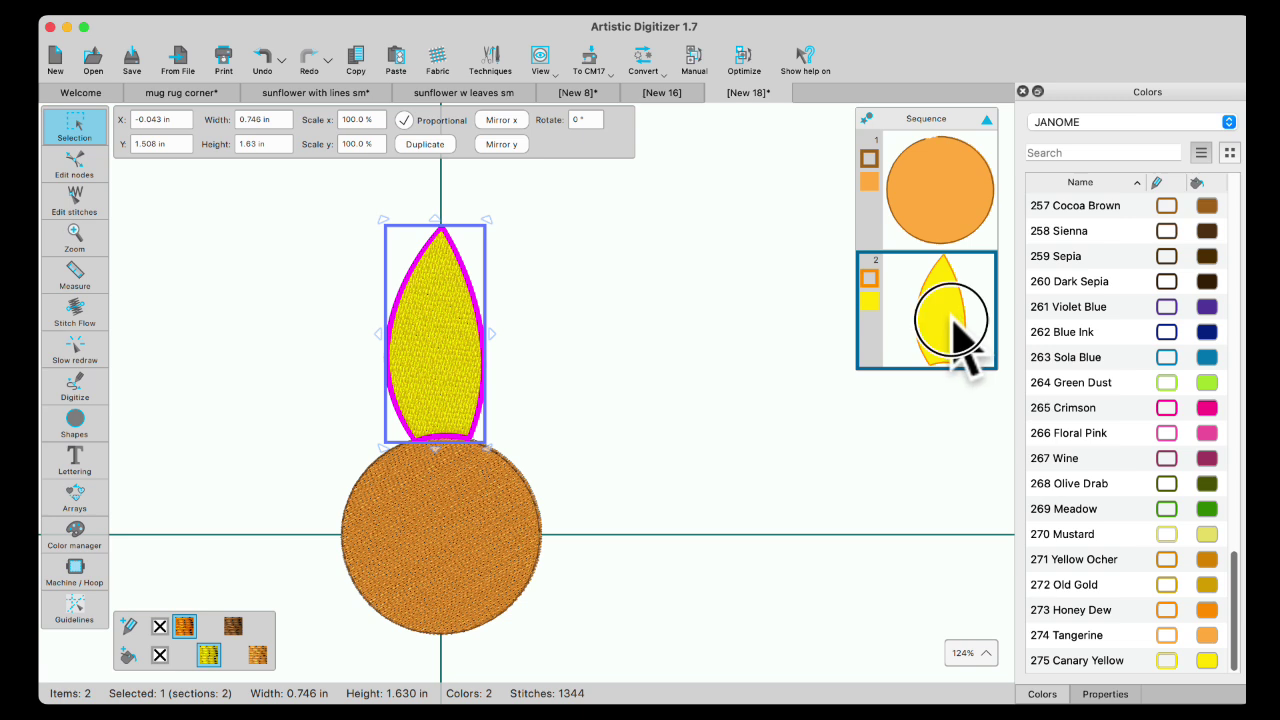
pyautogui.moveTo(955, 340); pyautogui.dragTo(943, 223)
pyautogui.click(716, 316)
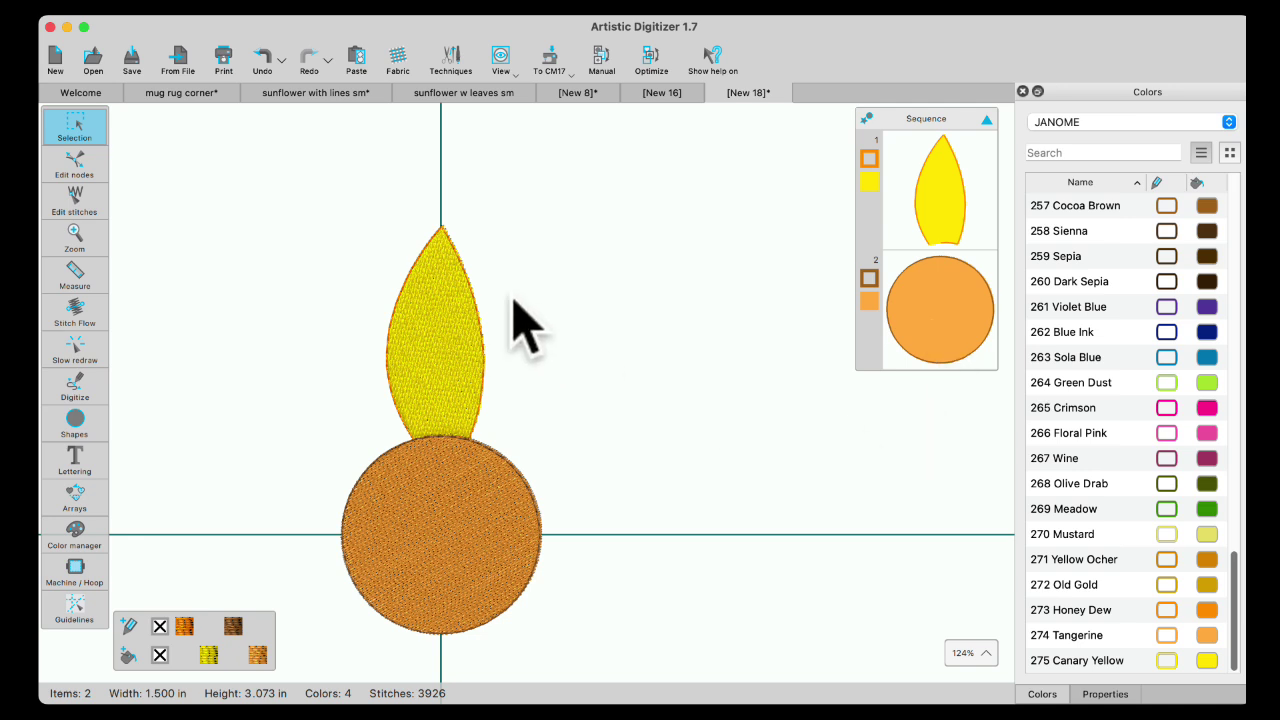
# Create a circular array of the petal centered on the orange circle, using the Full Circle preset and a step count of 10
pyautogui.click(442, 328)
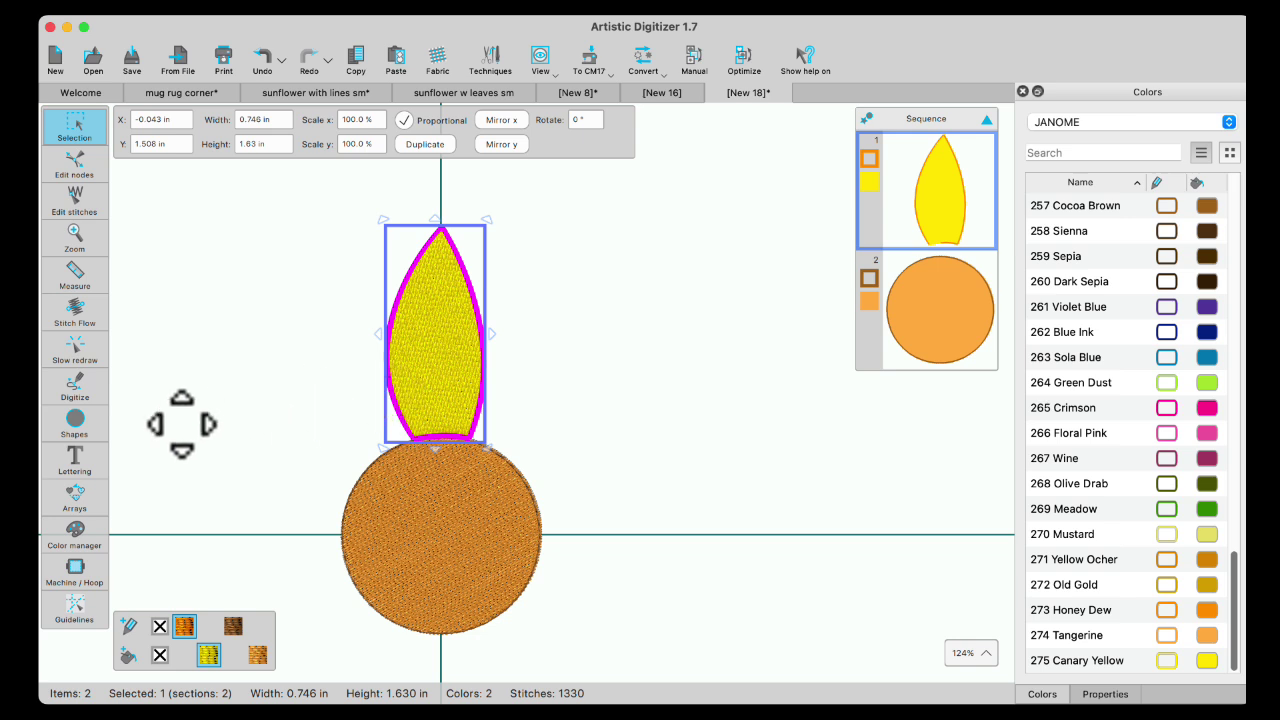
pyautogui.moveTo(86, 504)
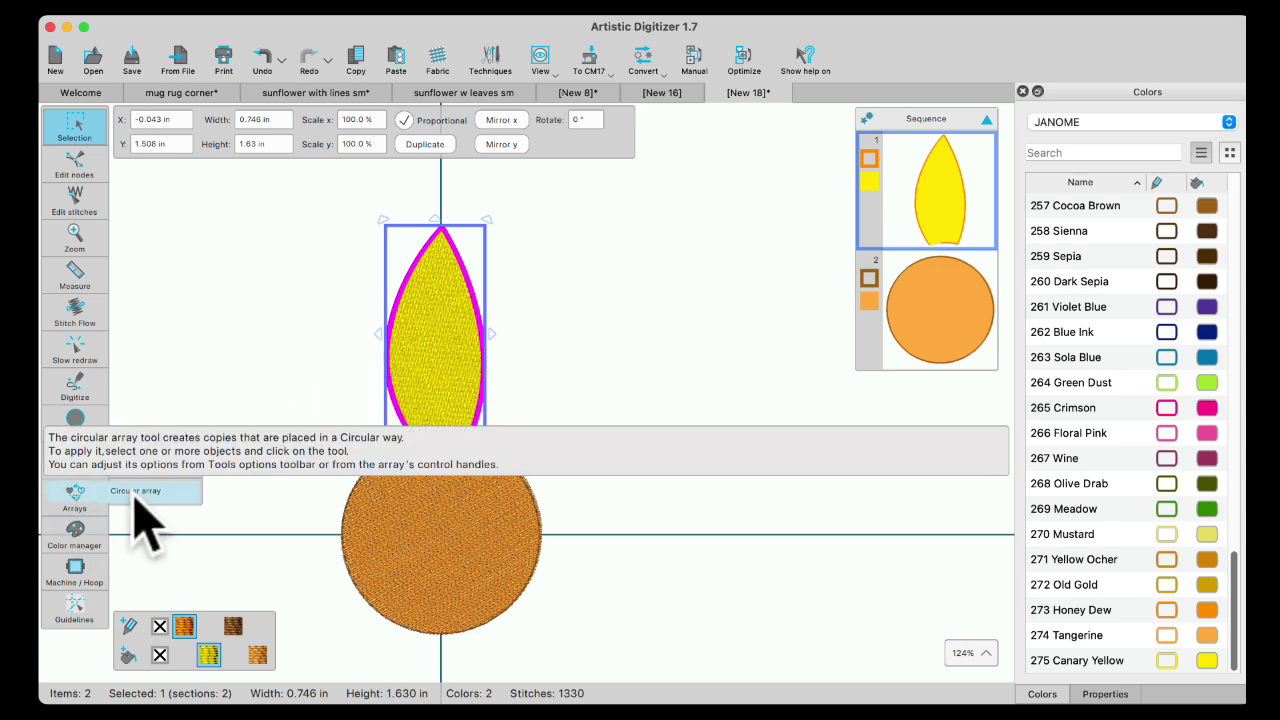
pyautogui.click(136, 491)
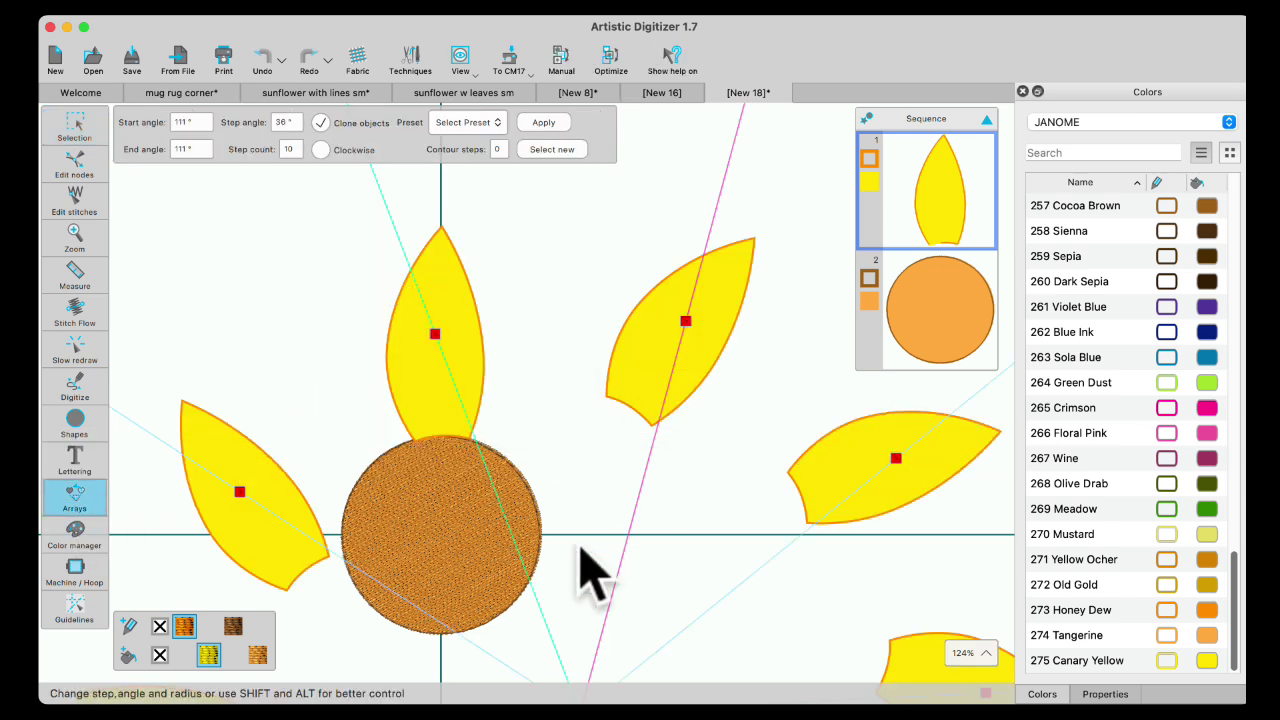
pyautogui.scroll(-3, 603, 550)
pyautogui.moveTo(579, 643)
pyautogui.mouseDown()
pyautogui.moveTo(507, 532)
pyautogui.moveTo(434, 491)
pyautogui.moveTo(440, 466)
pyautogui.mouseUp()
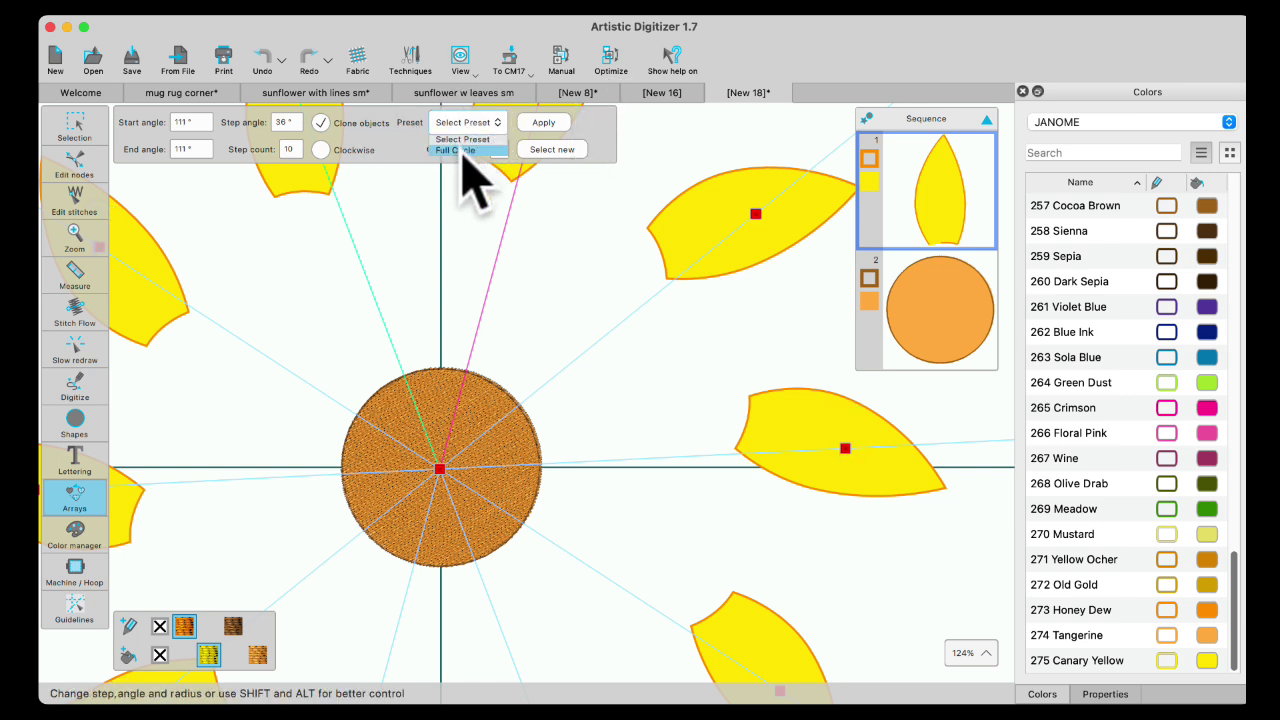
pyautogui.click(460, 151)
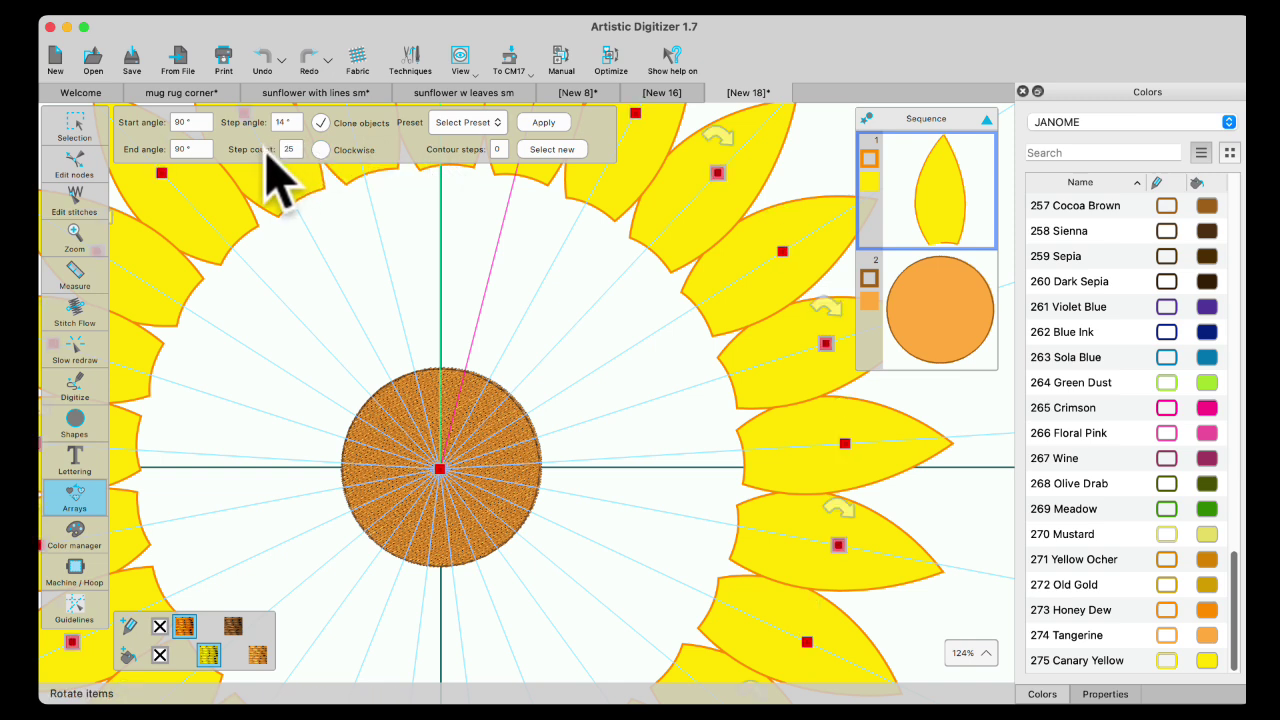
pyautogui.moveTo(300, 148); pyautogui.dragTo(258, 148)
pyautogui.press('Return')
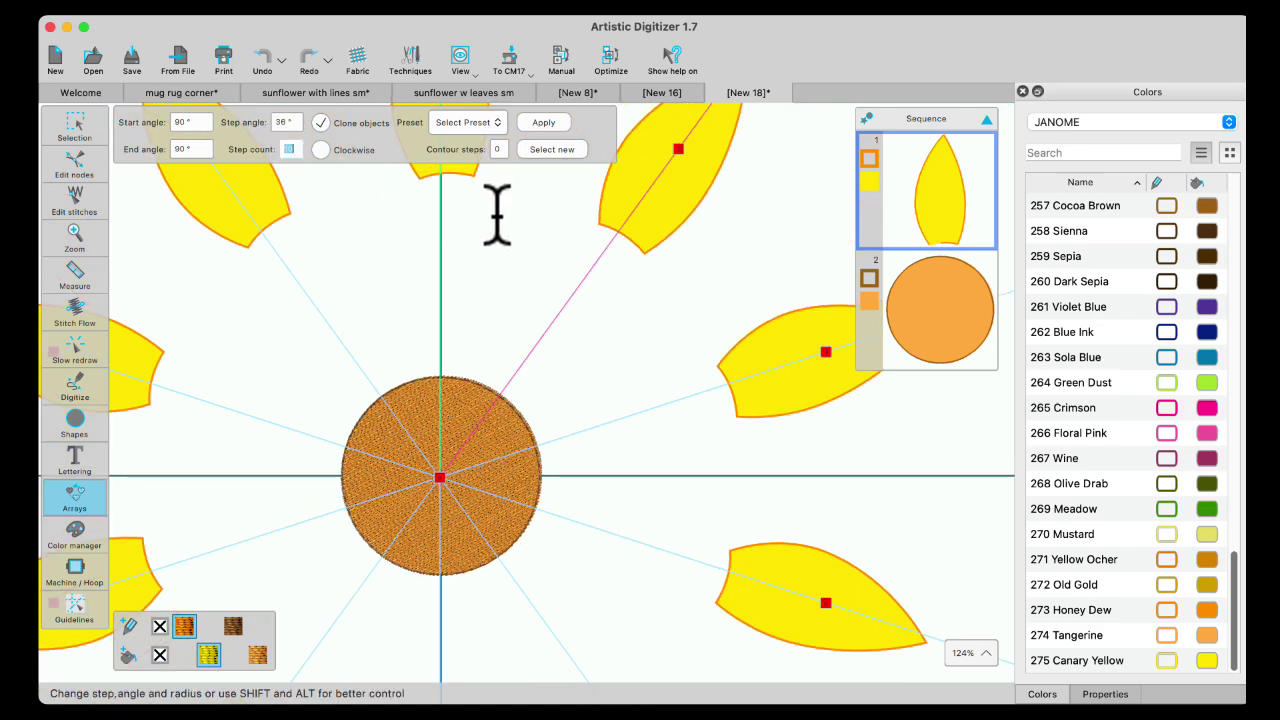
# Pull the arrayed petals inward to meet the center circle, set the start angle to 92°, and apply the array
pyautogui.scroll(-3, 497, 213)
pyautogui.scroll(2, 490, 213)
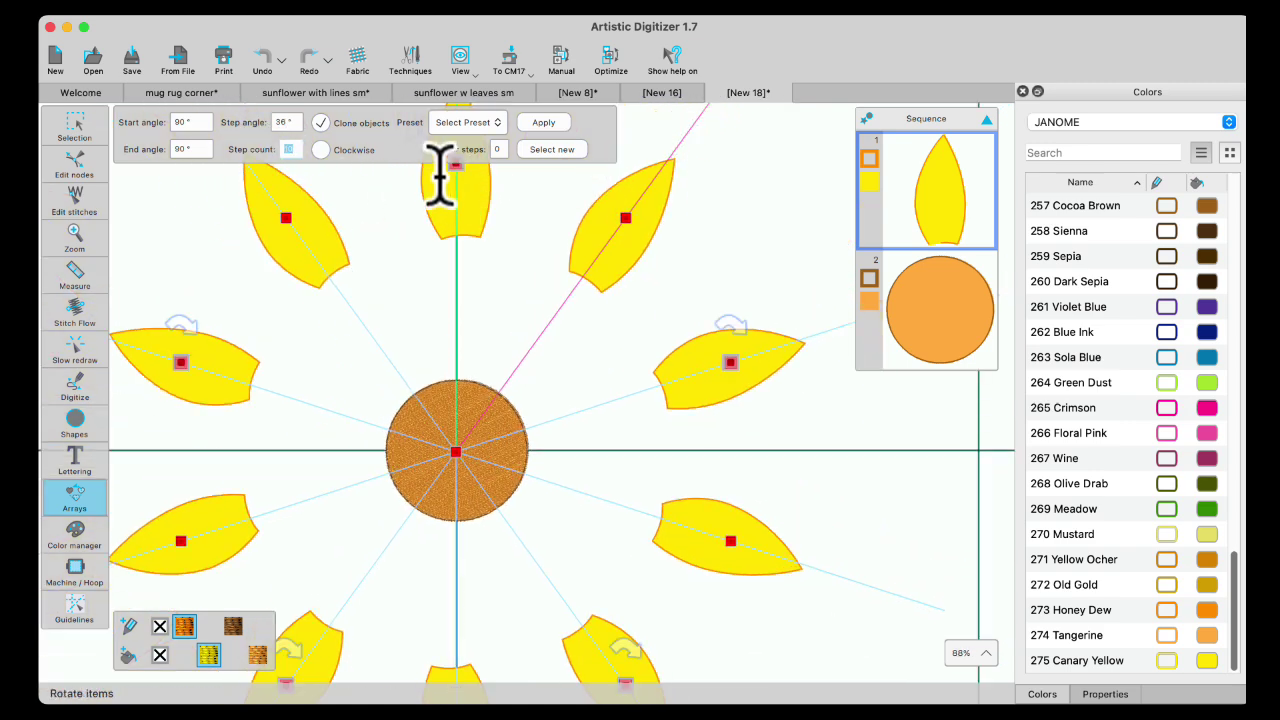
pyautogui.scroll(1, 445, 176)
pyautogui.moveTo(457, 175); pyautogui.dragTo(443, 340)
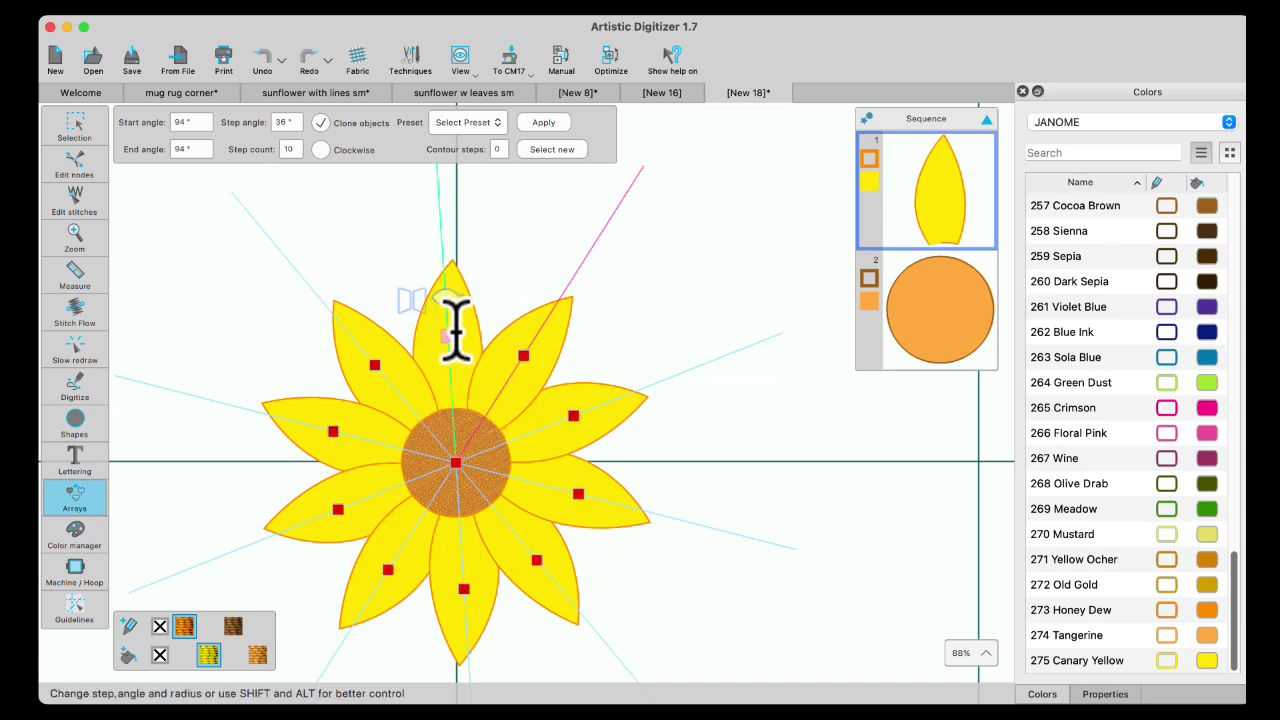
pyautogui.moveTo(452, 342)
pyautogui.mouseDown()
pyautogui.moveTo(454, 362)
pyautogui.moveTo(456, 333)
pyautogui.mouseUp()
pyautogui.moveTo(456, 335)
pyautogui.mouseDown()
pyautogui.moveTo(477, 334)
pyautogui.moveTo(451, 335)
pyautogui.mouseUp()
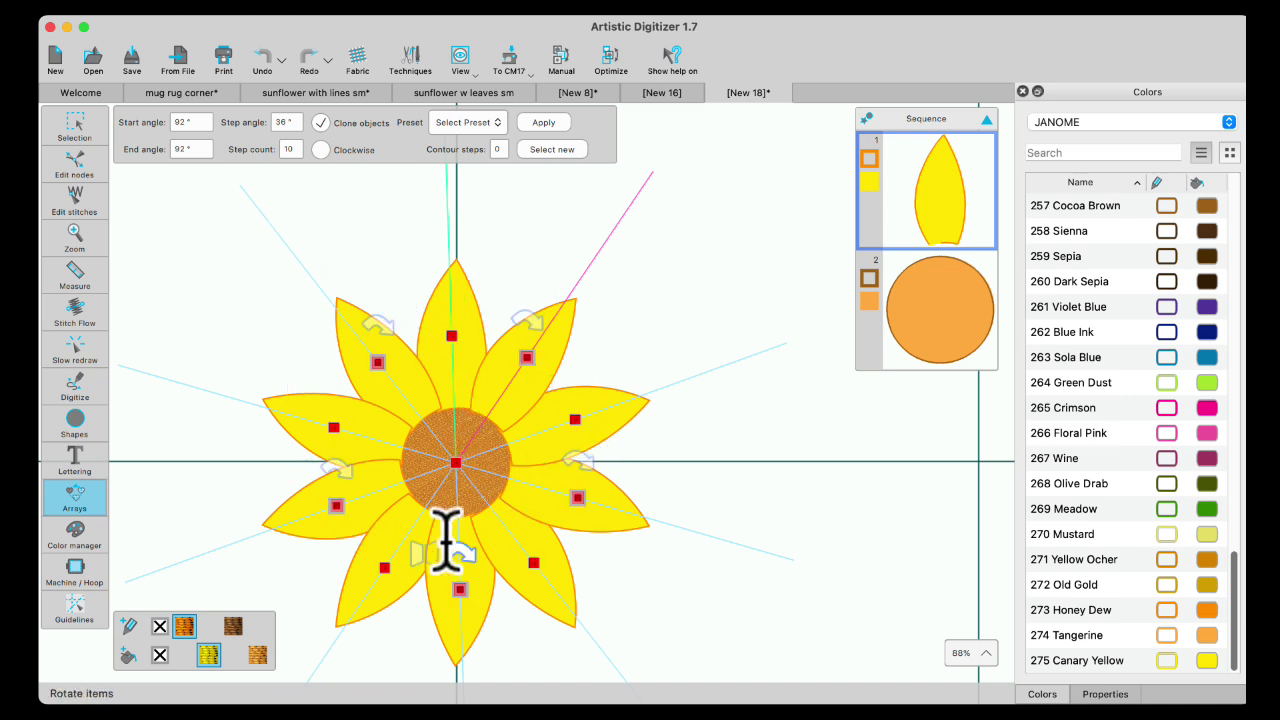
pyautogui.click(541, 122)
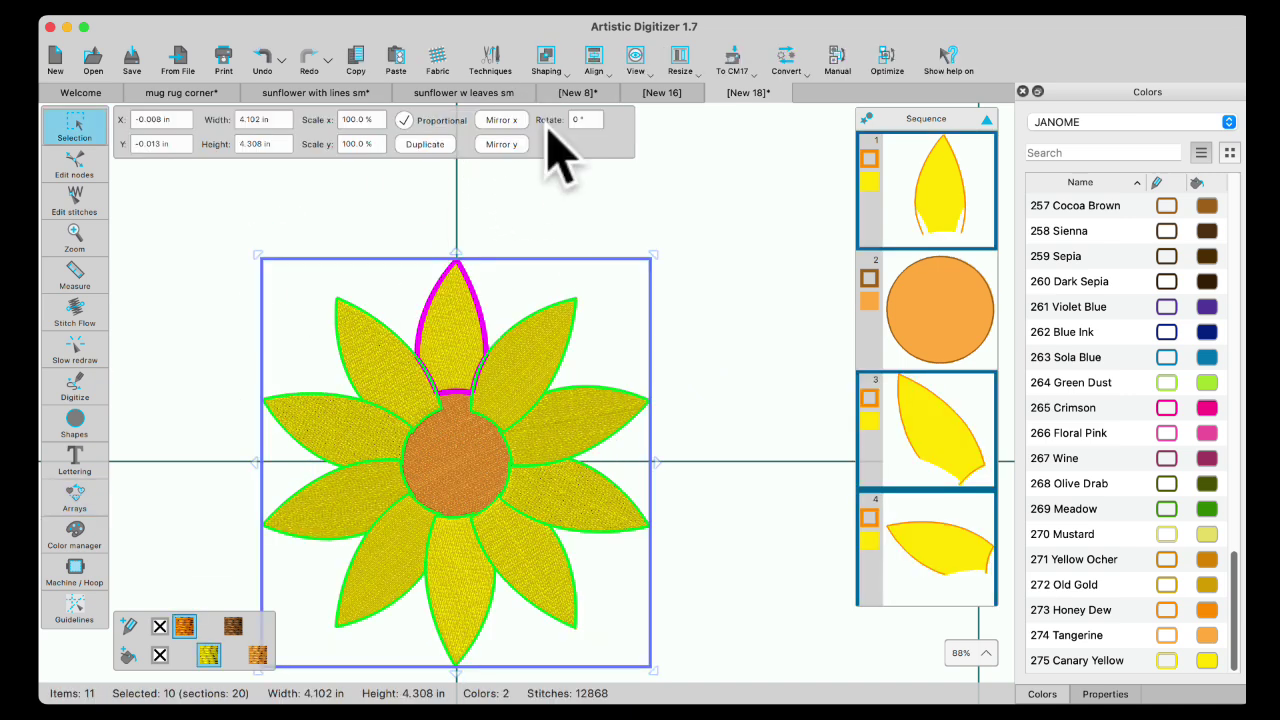
pyautogui.click(710, 245)
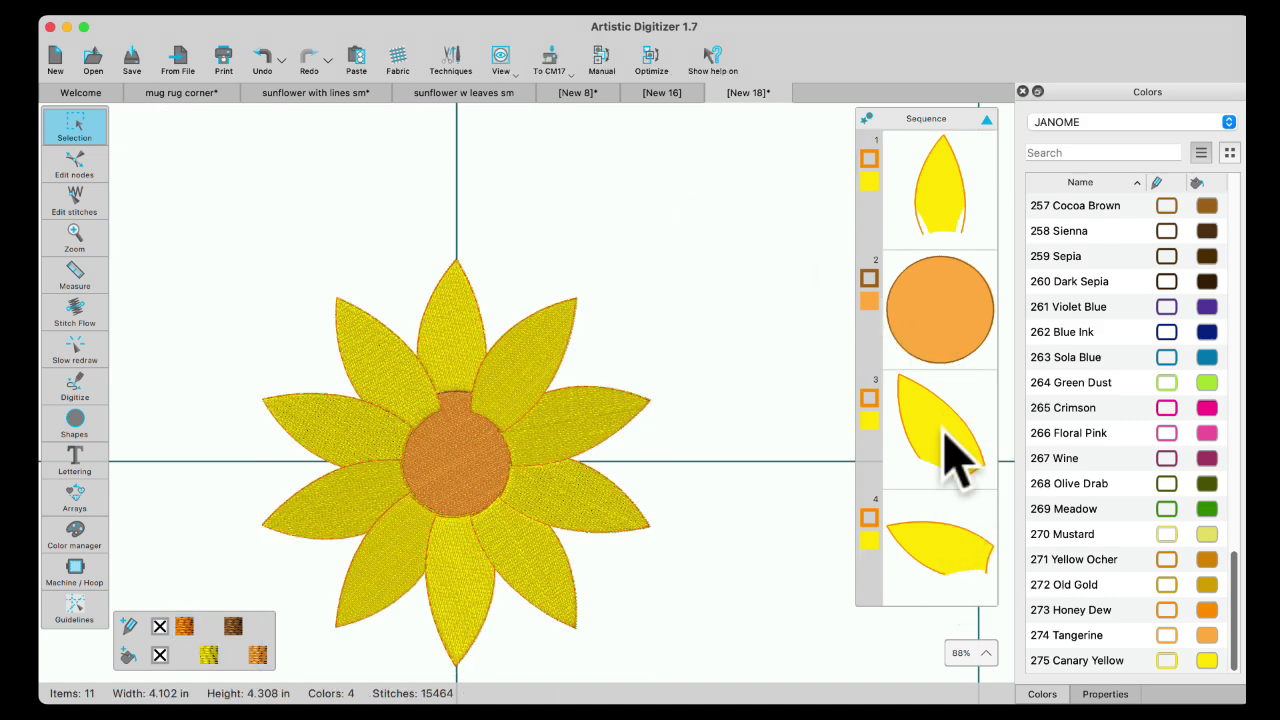
# Move the center circle to the end of the stitch sequence so it lies over all the petals
pyautogui.click(945, 318)
pyautogui.moveTo(944, 288); pyautogui.dragTo(935, 595)
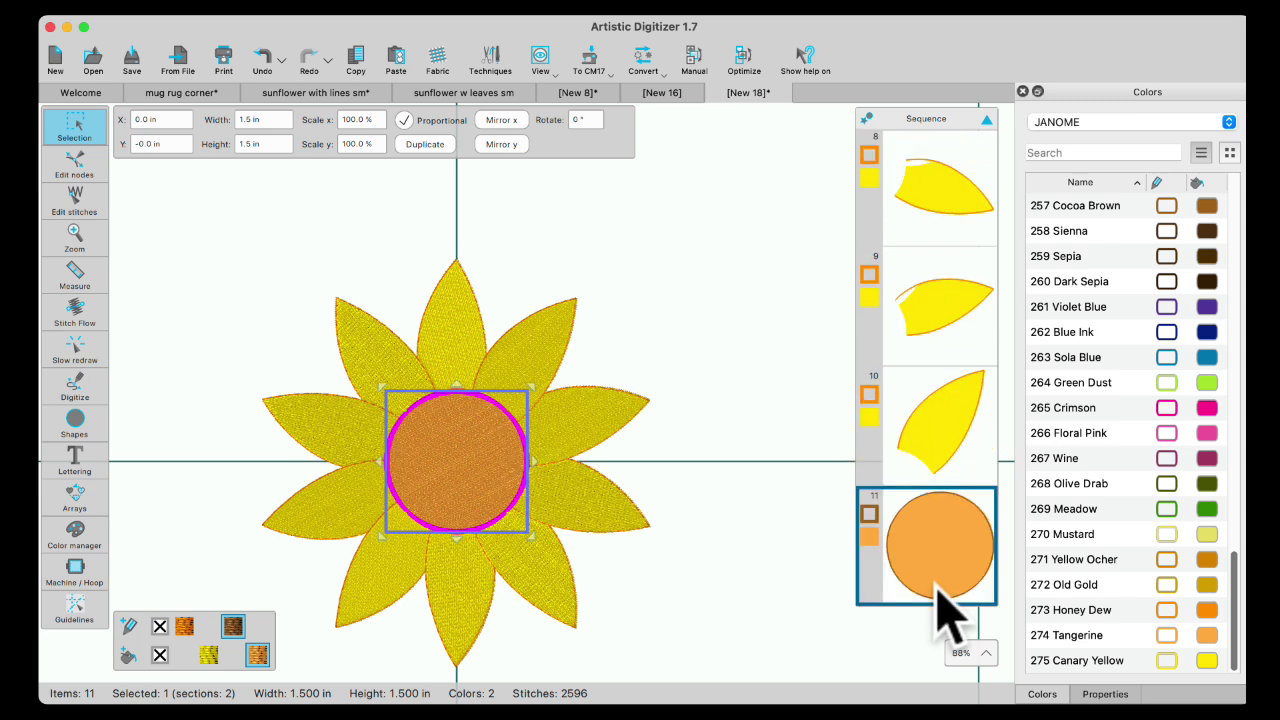
pyautogui.click(791, 463)
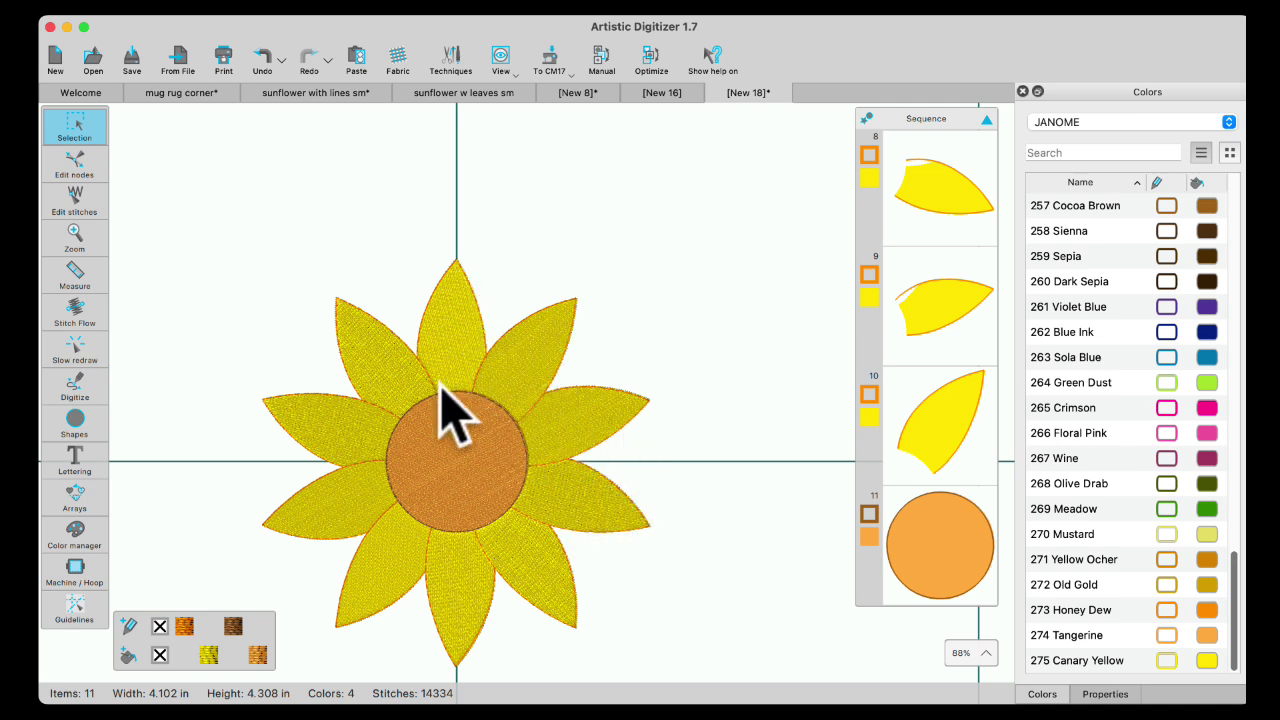
# Select every other petal, starting with the one at the upper right of the flower, and order them one position to the front
pyautogui.click(530, 367)
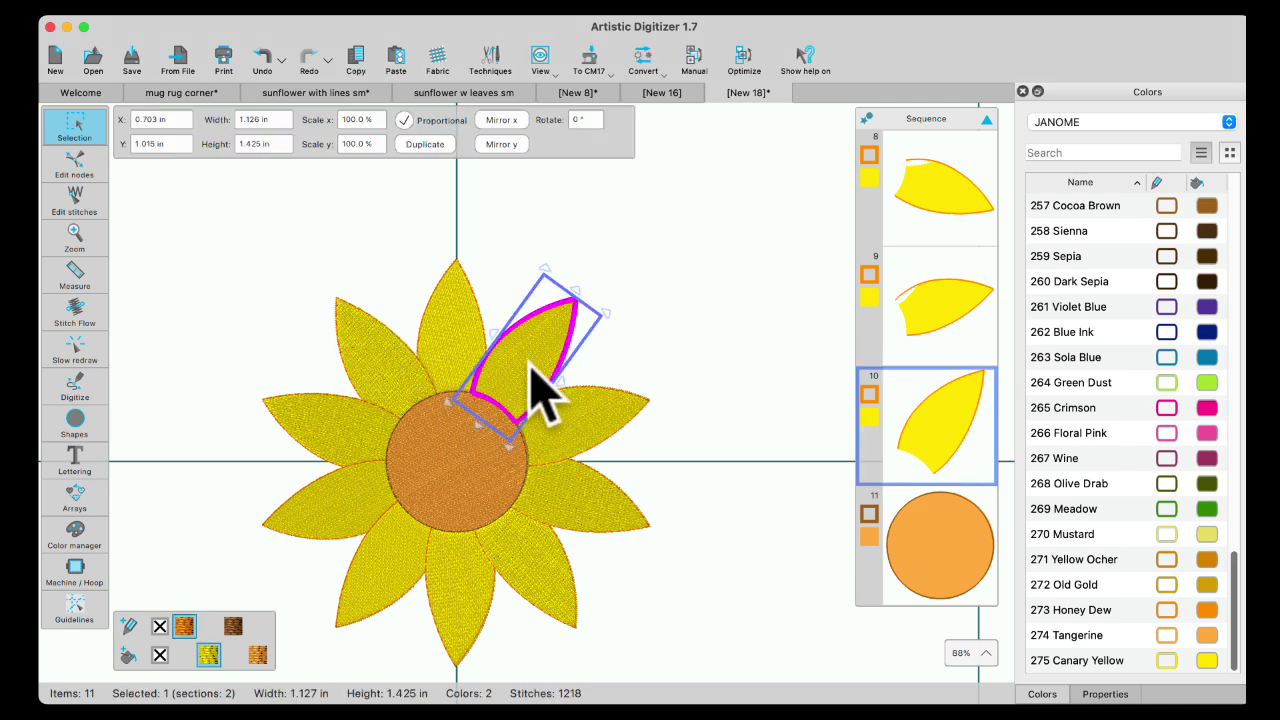
pyautogui.keyDown('shift'); pyautogui.click(573, 503); pyautogui.keyUp('shift')
pyautogui.keyDown('shift'); pyautogui.click(476, 595); pyautogui.keyUp('shift')
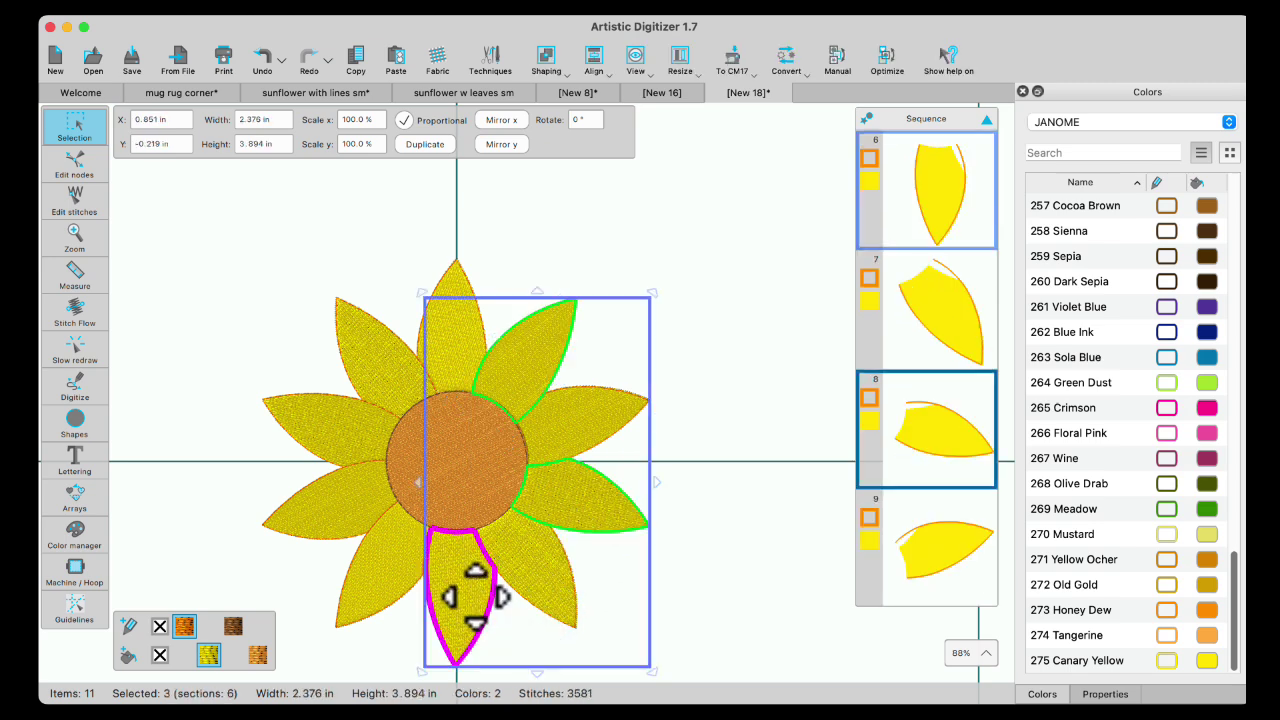
pyautogui.keyDown('shift'); pyautogui.click(340, 530); pyautogui.keyUp('shift')
pyautogui.keyDown('shift'); pyautogui.click(360, 368); pyautogui.keyUp('shift')
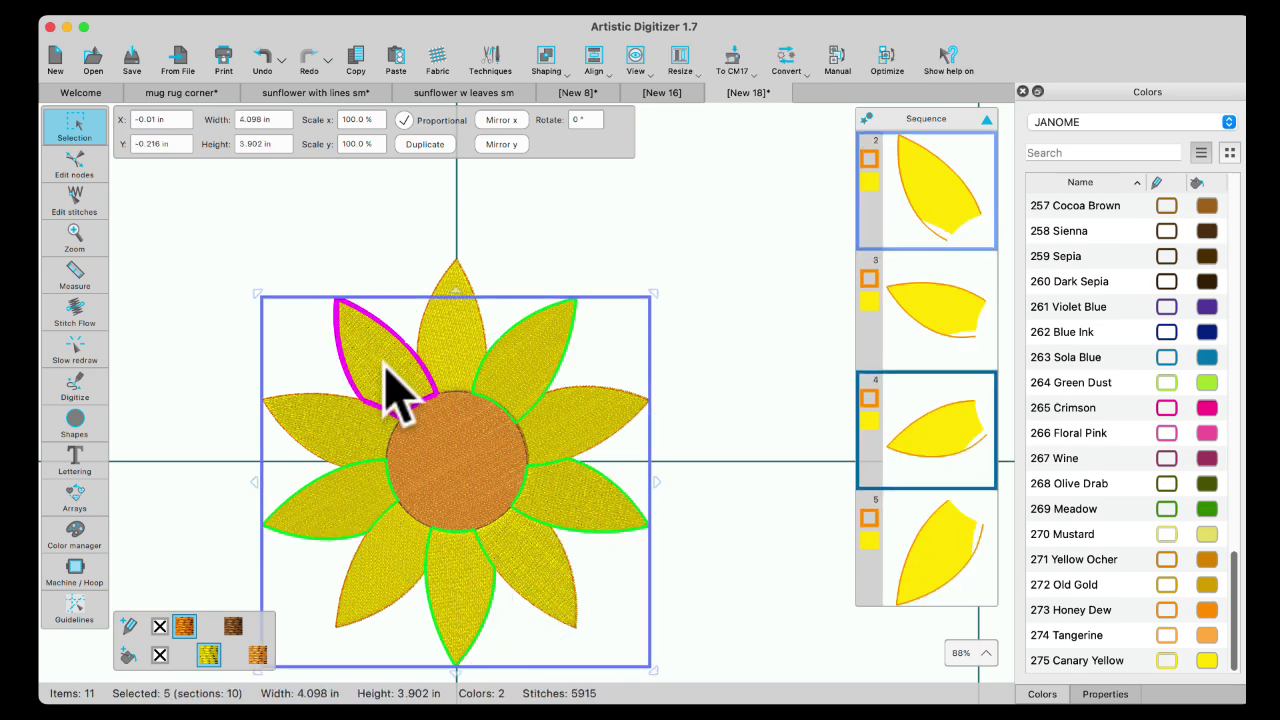
pyautogui.rightClick(596, 360)
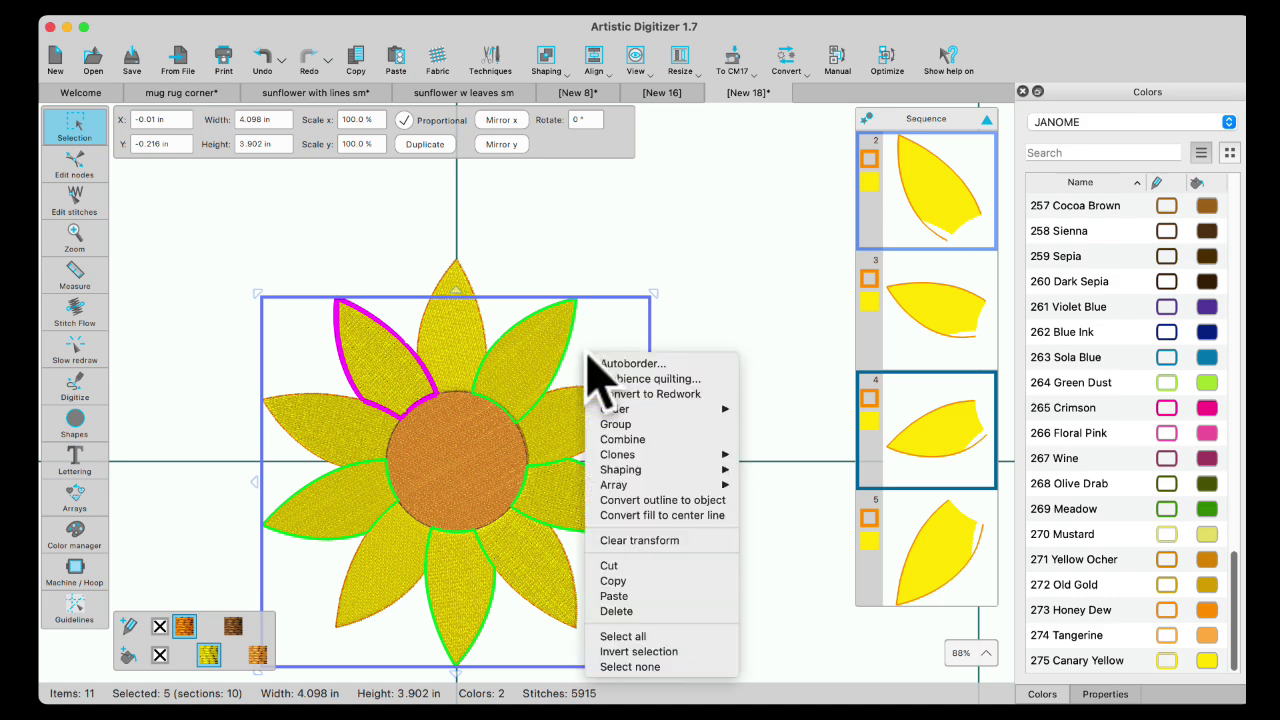
pyautogui.moveTo(611, 412)
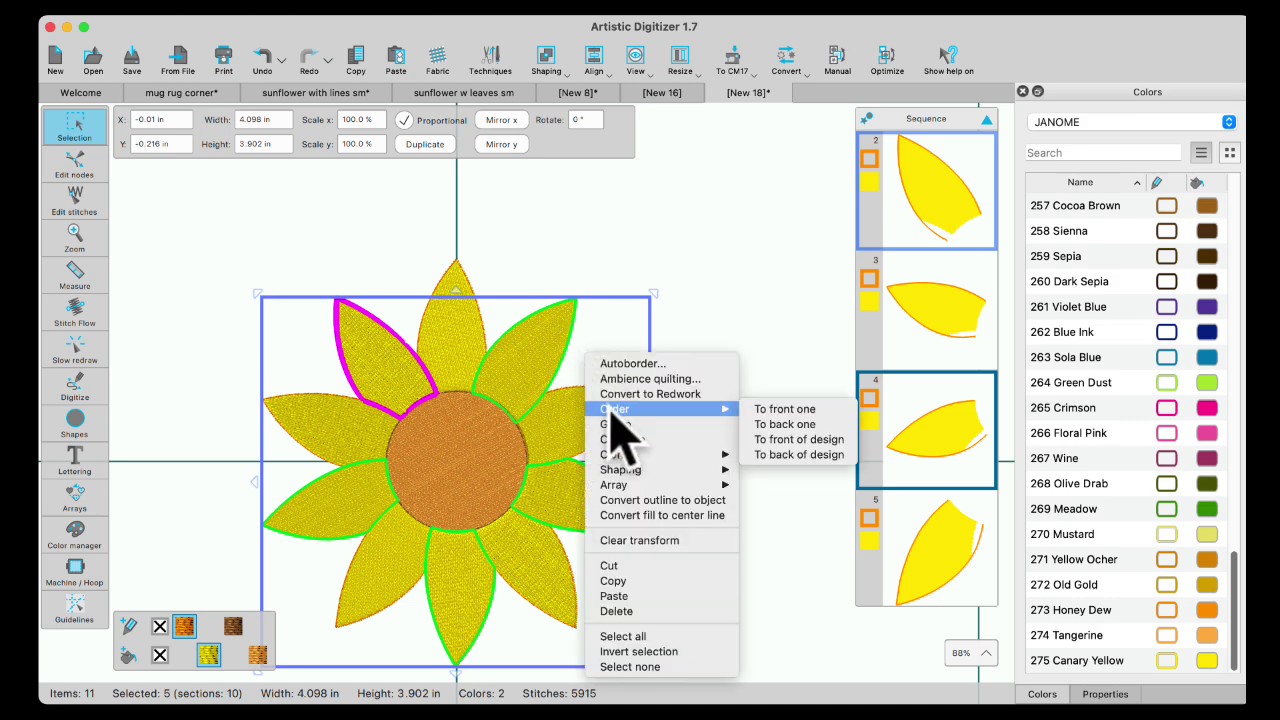
pyautogui.click(777, 410)
pyautogui.click(718, 414)
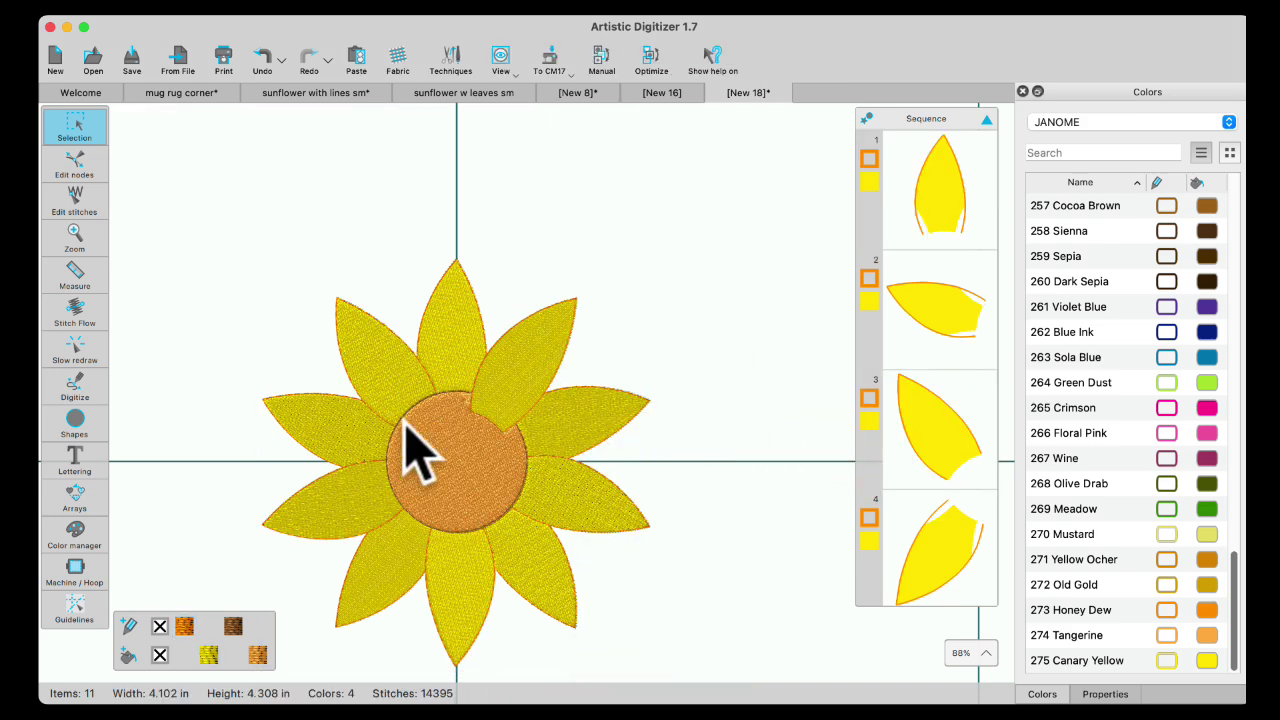
# Return the center circle to the last place in the sequence, after the reordered petals
pyautogui.scroll(-5, 971, 520)
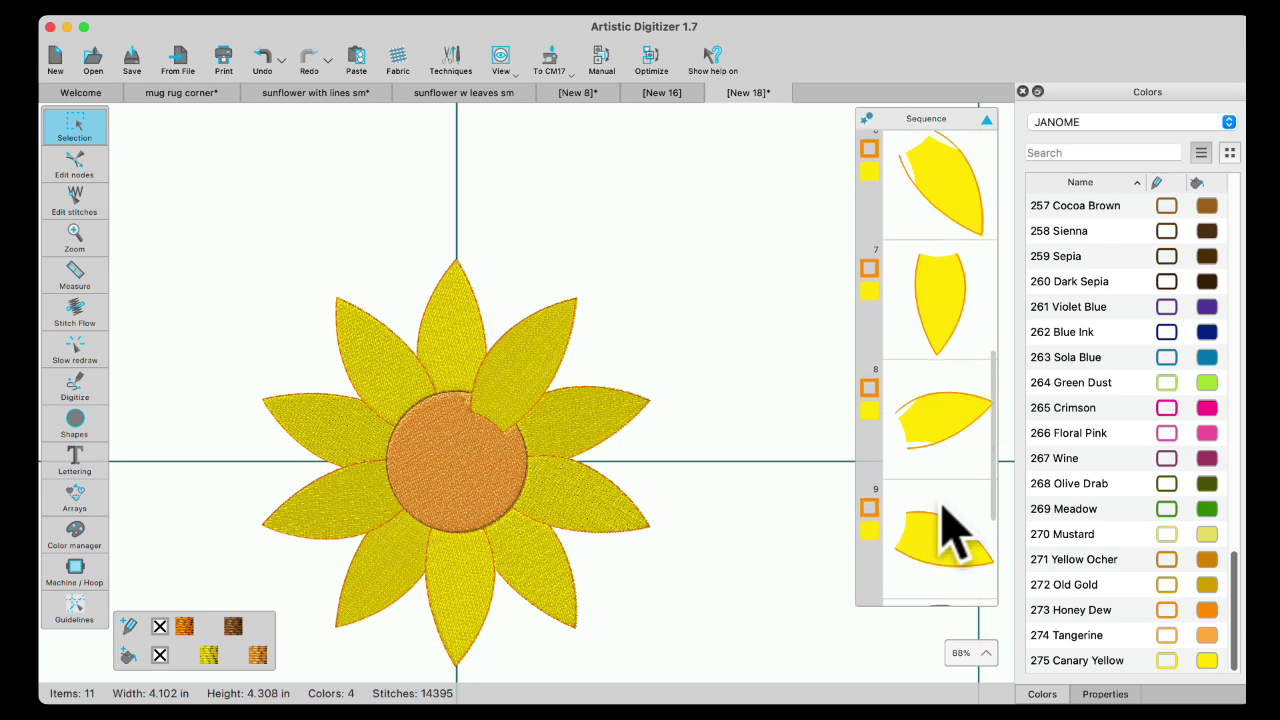
pyautogui.scroll(-3, 955, 530)
pyautogui.moveTo(932, 430); pyautogui.dragTo(925, 535)
pyautogui.click(766, 425)
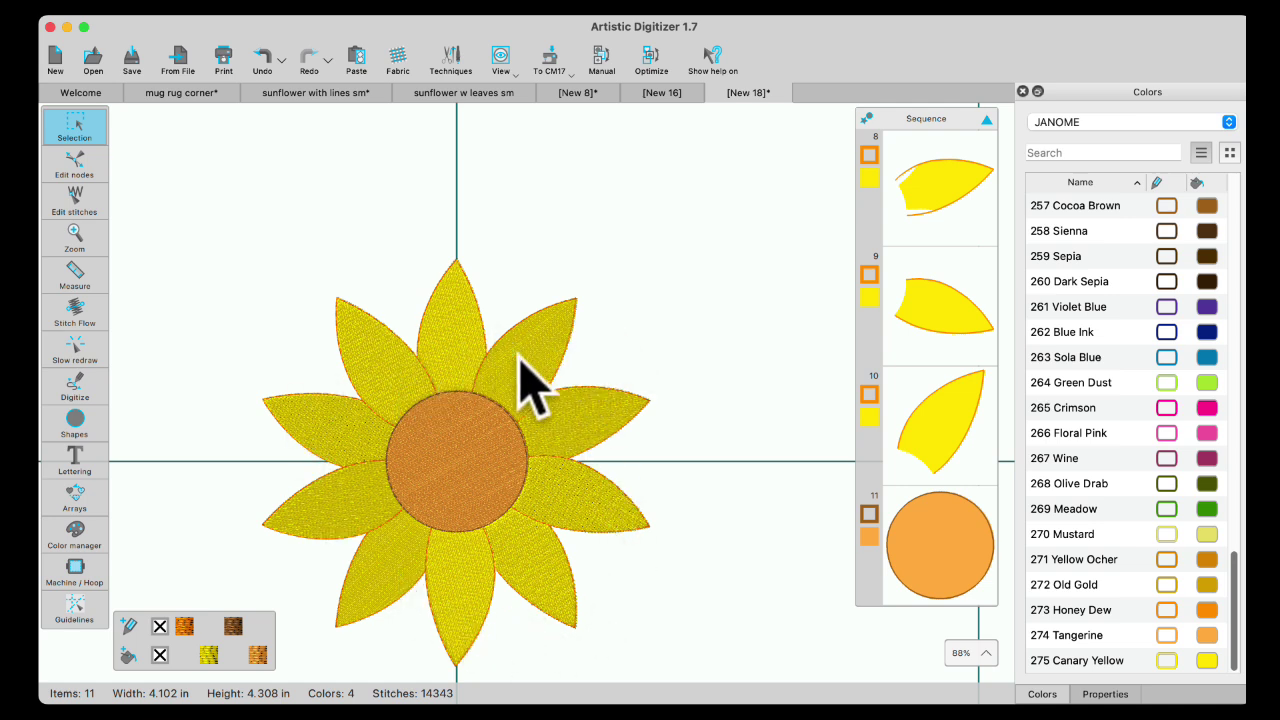
# Select all yellow petals by color and change their outlines to Satin serial with a width of 0.138 in
pyautogui.scroll(5, 457, 414)
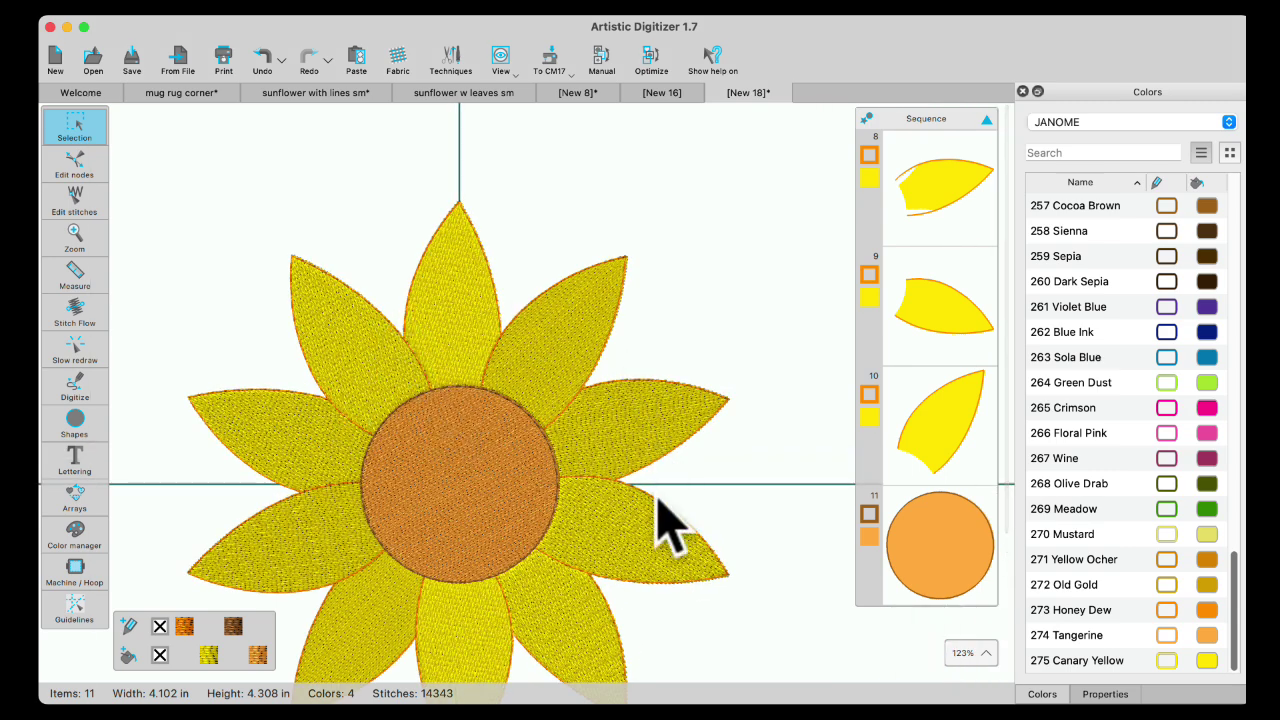
pyautogui.rightClick(209, 652)
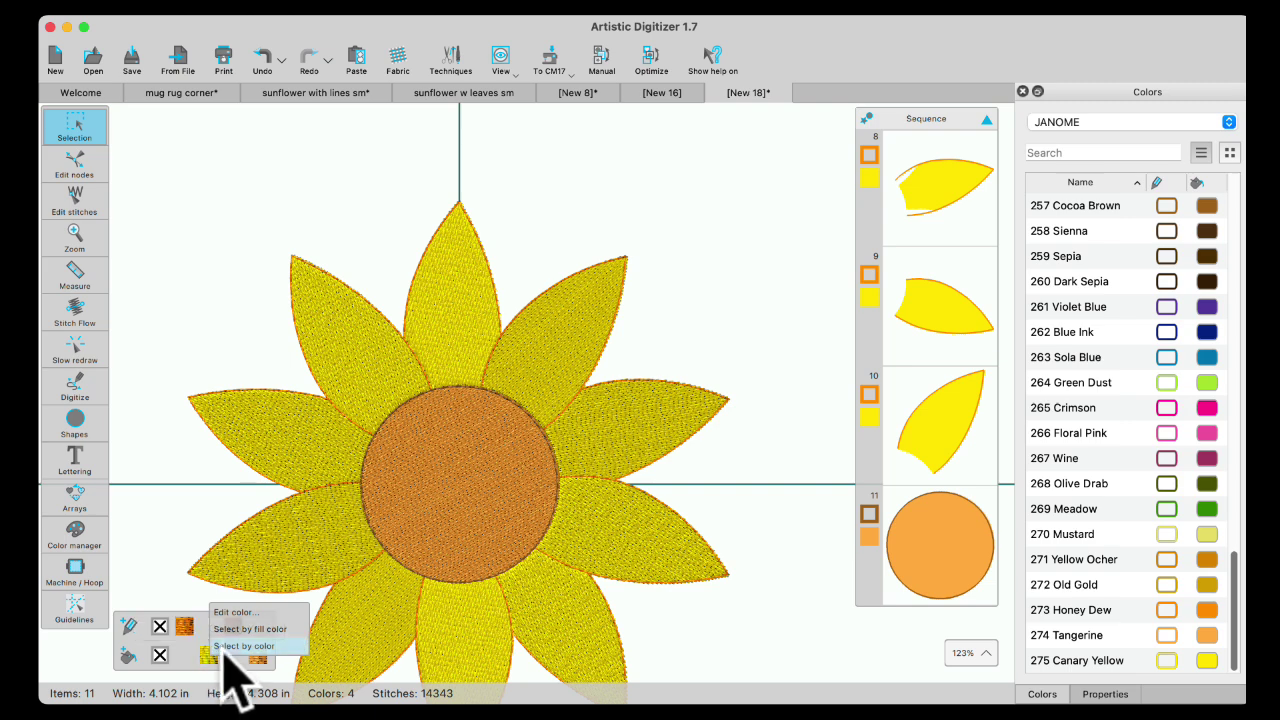
pyautogui.click(240, 646)
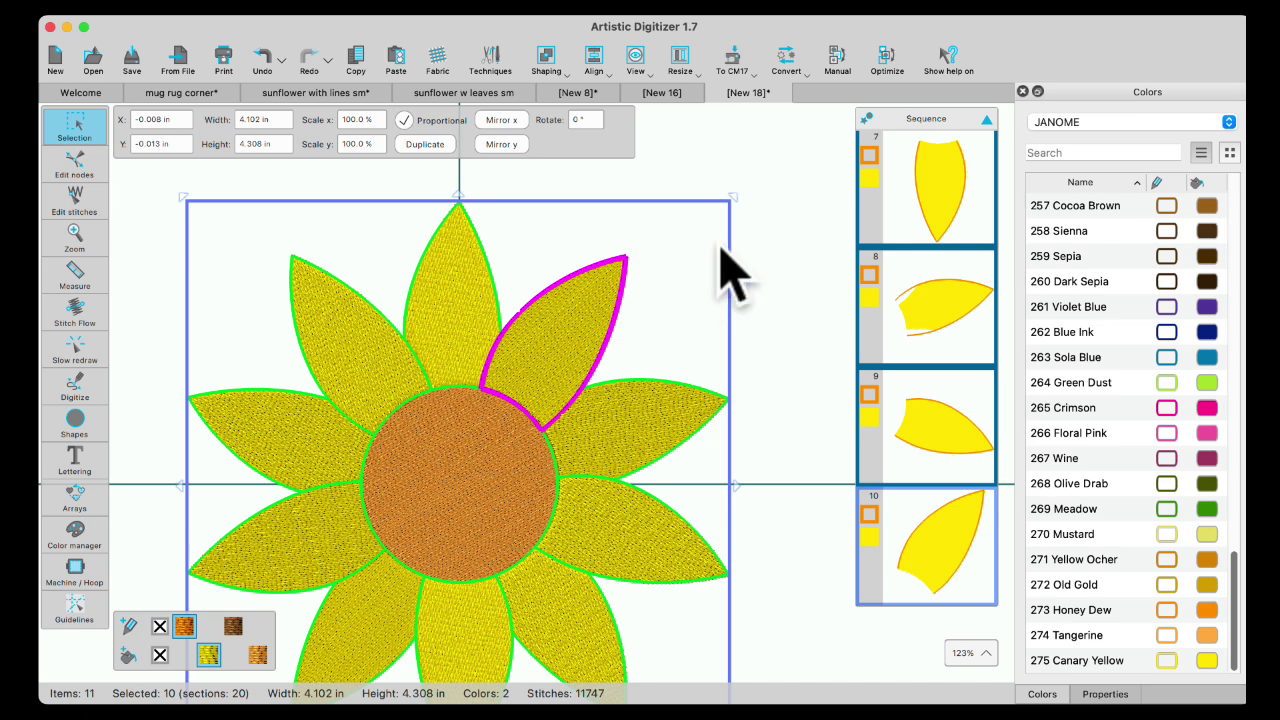
pyautogui.click(1105, 694)
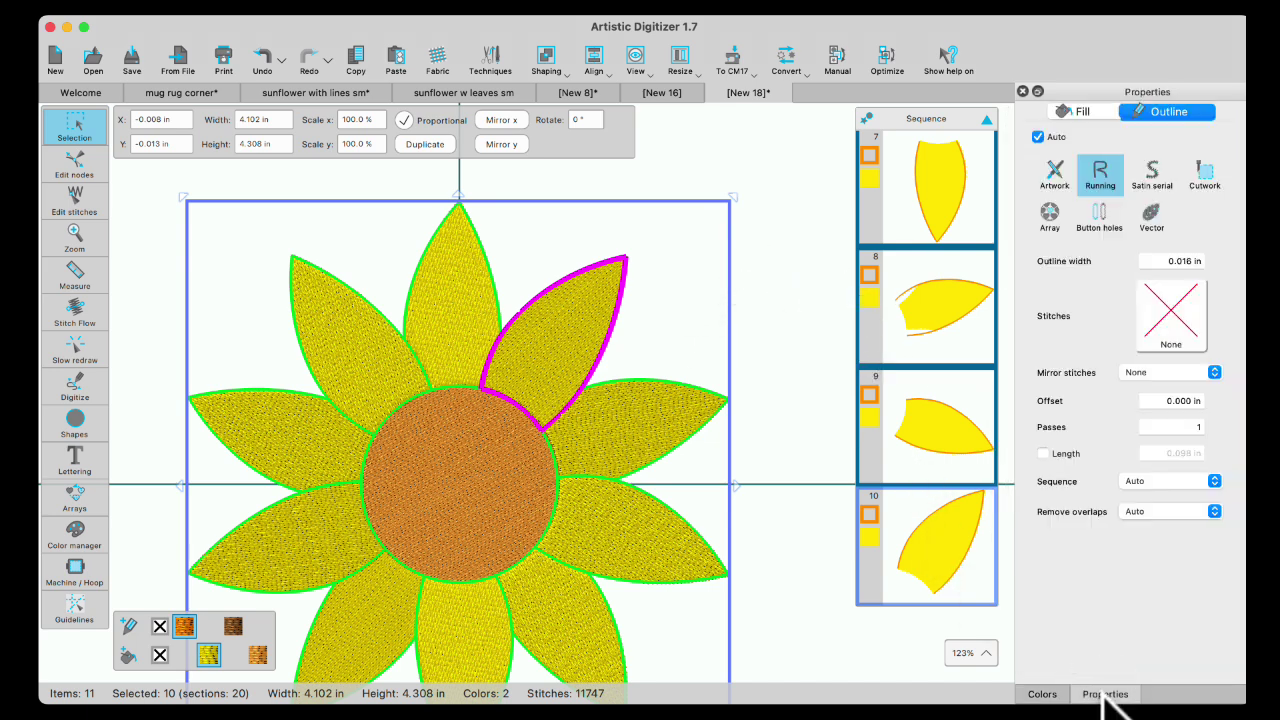
pyautogui.click(1153, 178)
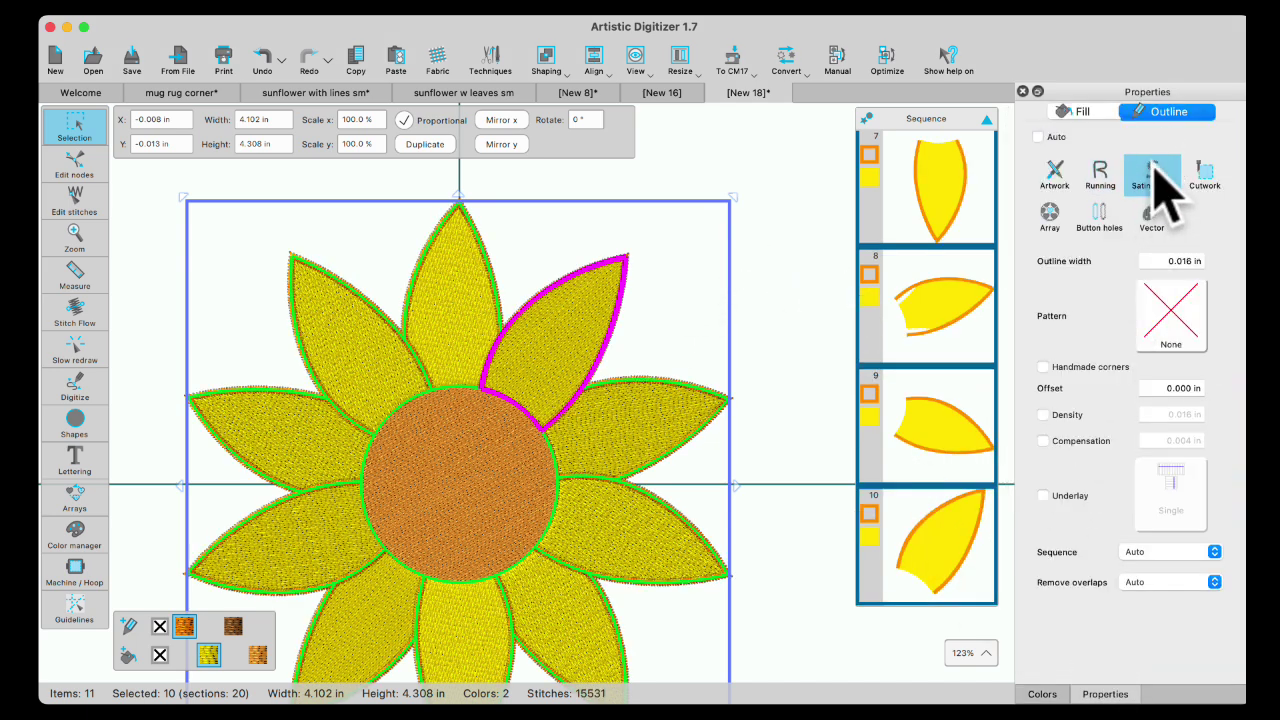
pyautogui.doubleClick(1151, 262)
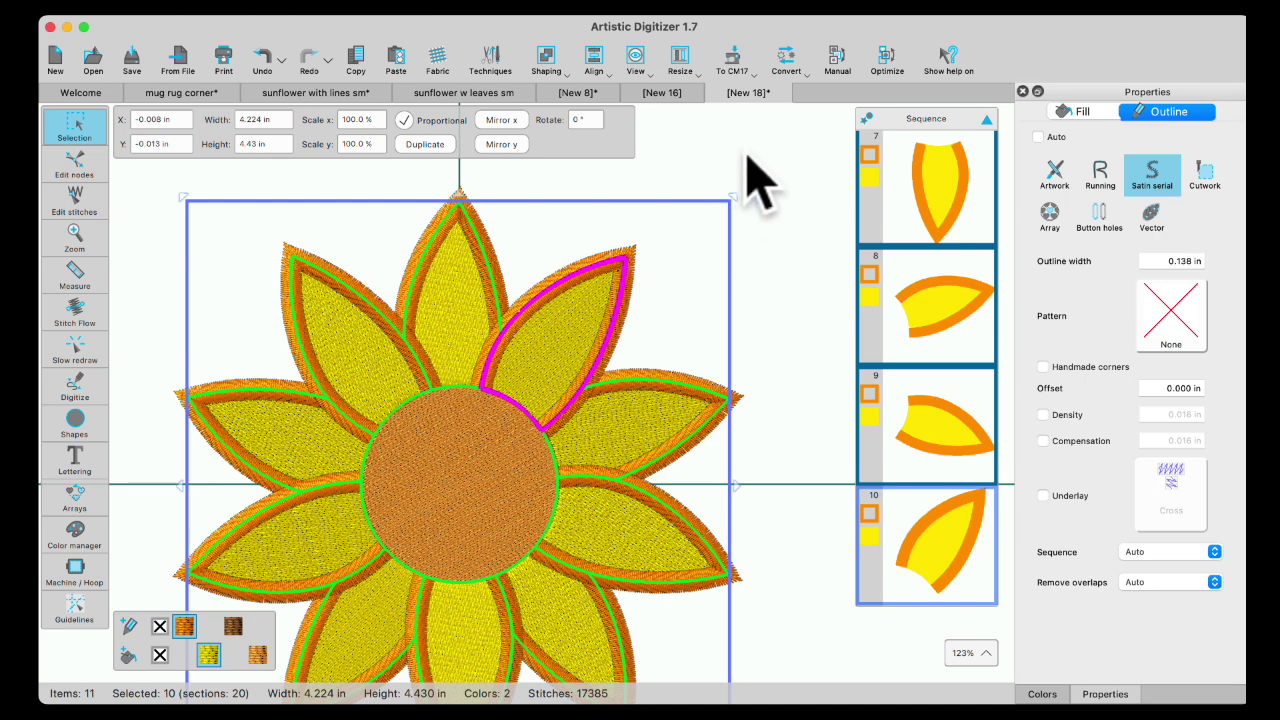
# Create a Running autoborder to the outside of the selected petals, with 0.000 in distance, one repeat and holes removed
pyautogui.click(790, 62)
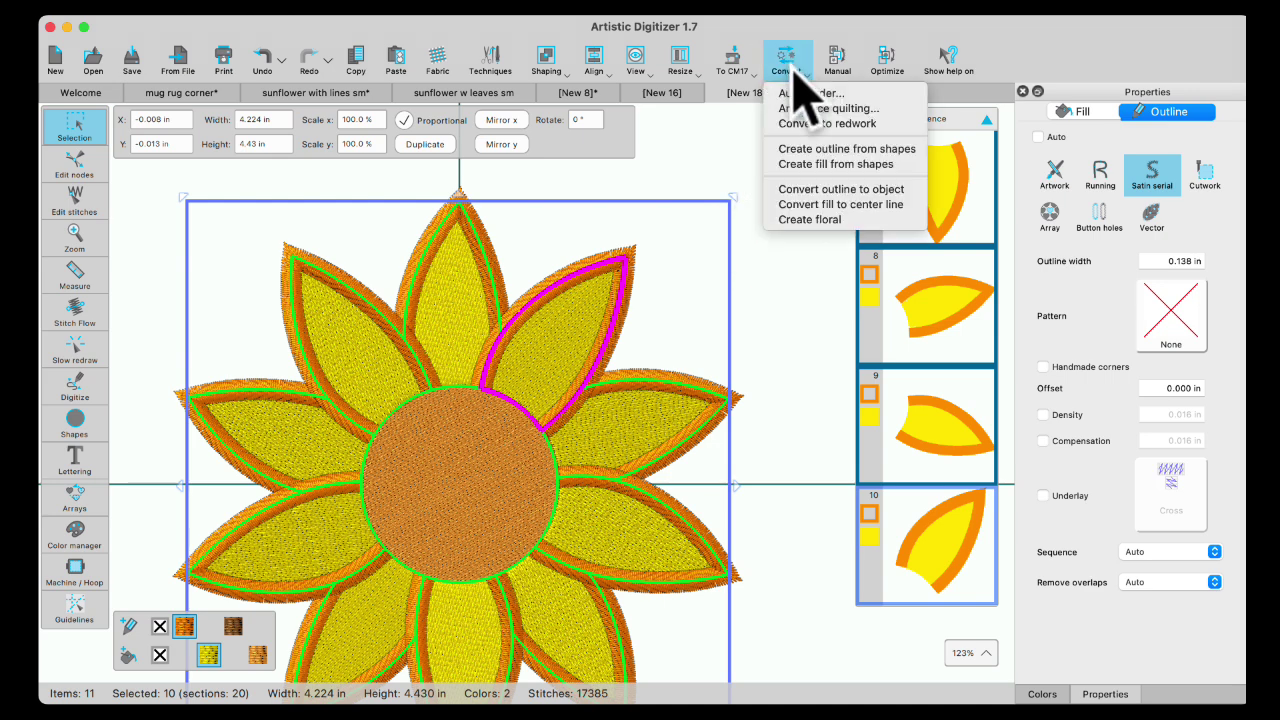
pyautogui.click(800, 94)
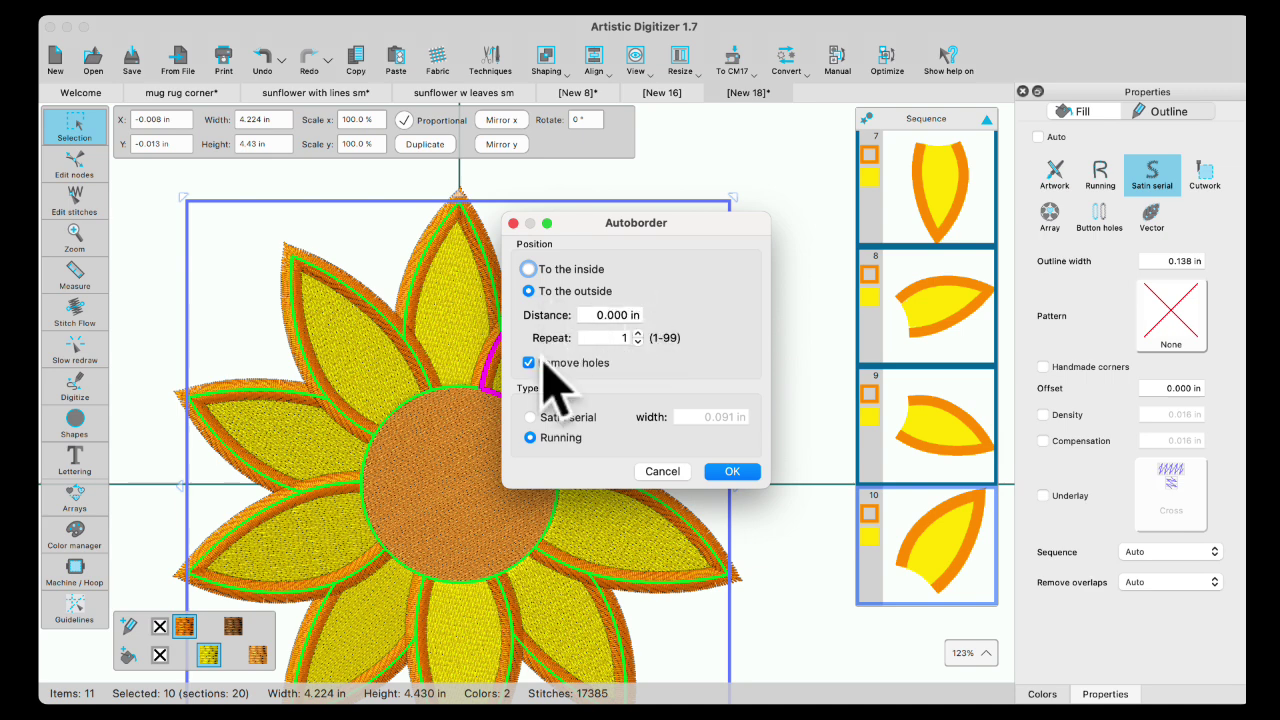
pyautogui.click(734, 472)
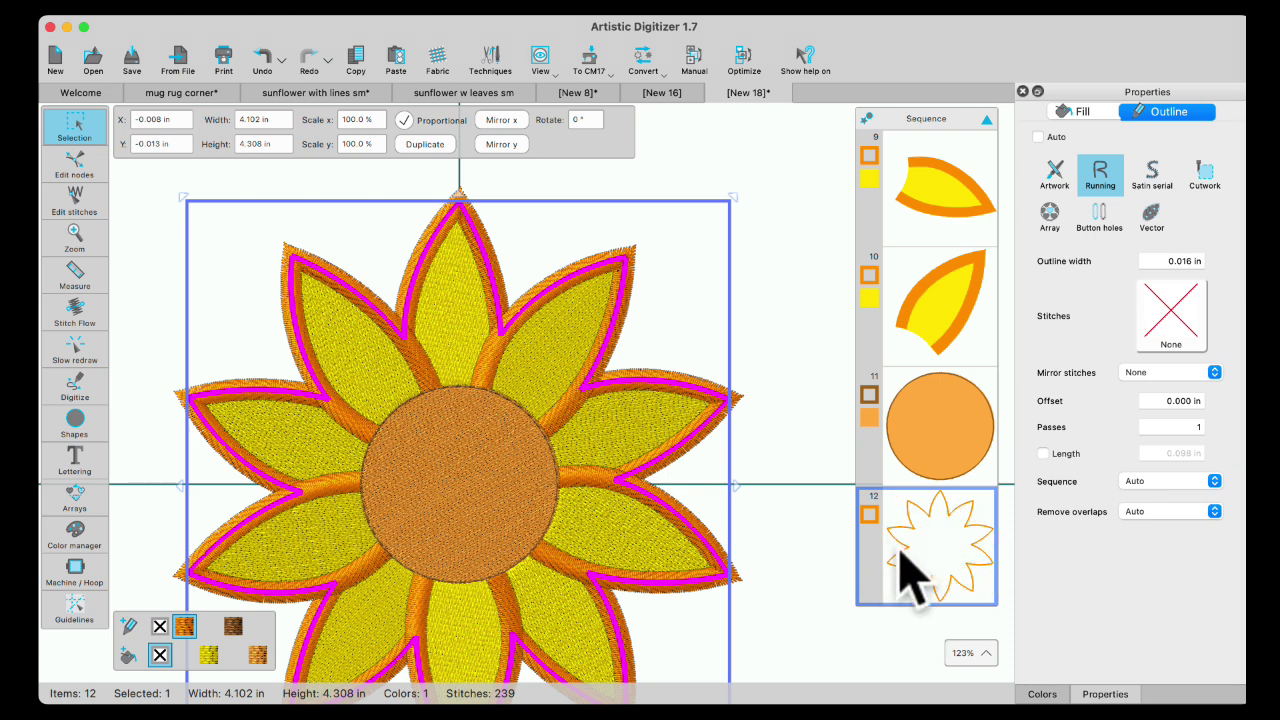
# Review the Remove overlaps options for the flower border outline, keeping the Auto setting
pyautogui.click(1214, 511)
pyautogui.click(1175, 506)
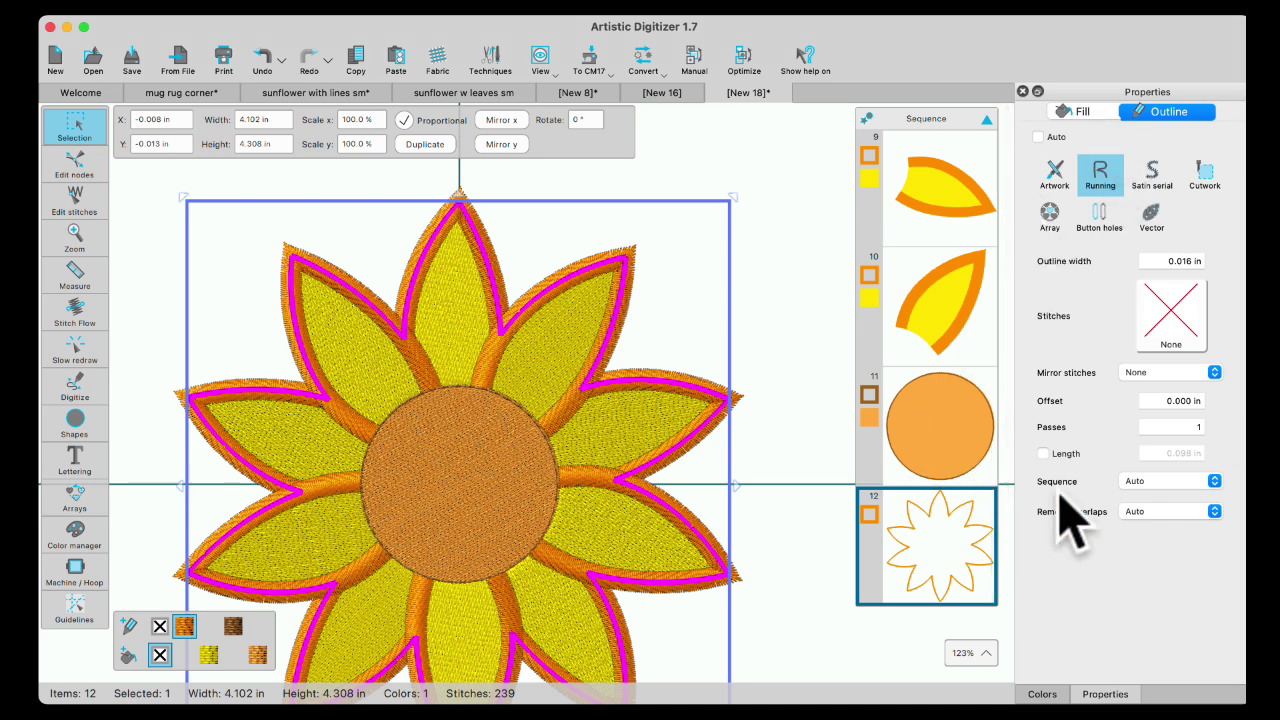
pyautogui.click(1200, 511)
pyautogui.click(1148, 497)
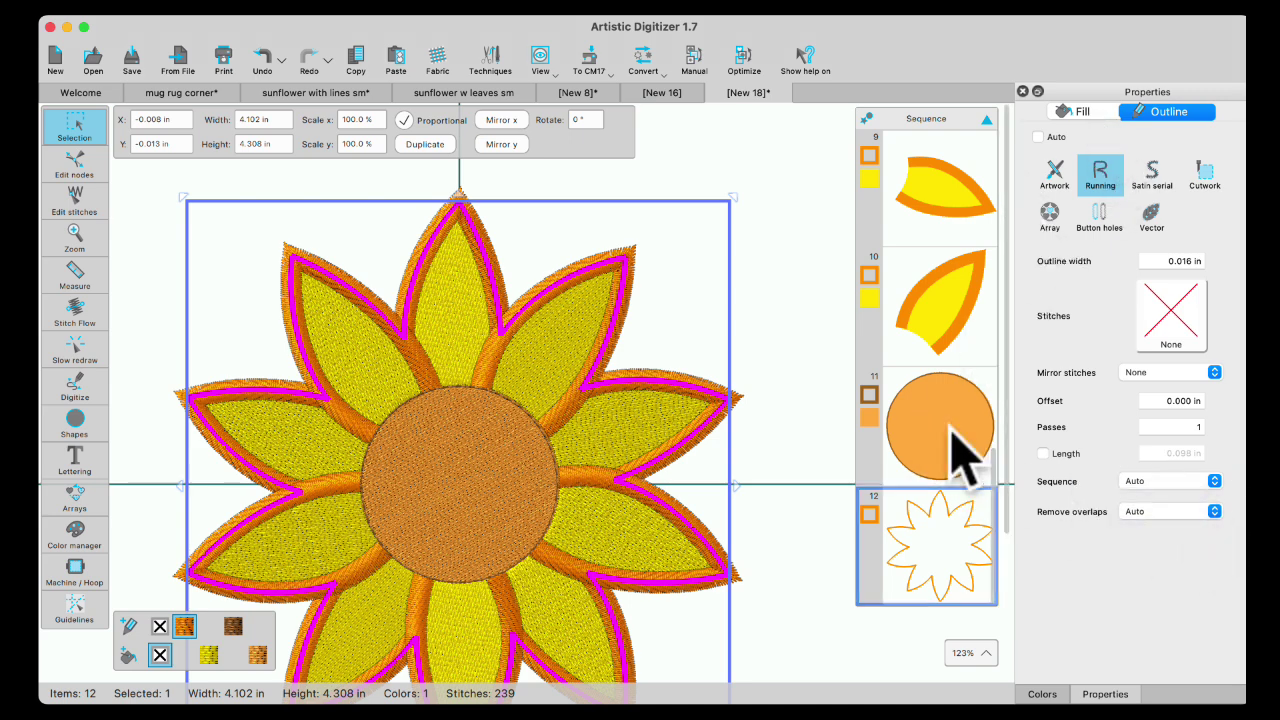
# Set Remove overlaps to Never for the center circle's outline and check the same option for its fill
pyautogui.click(912, 434)
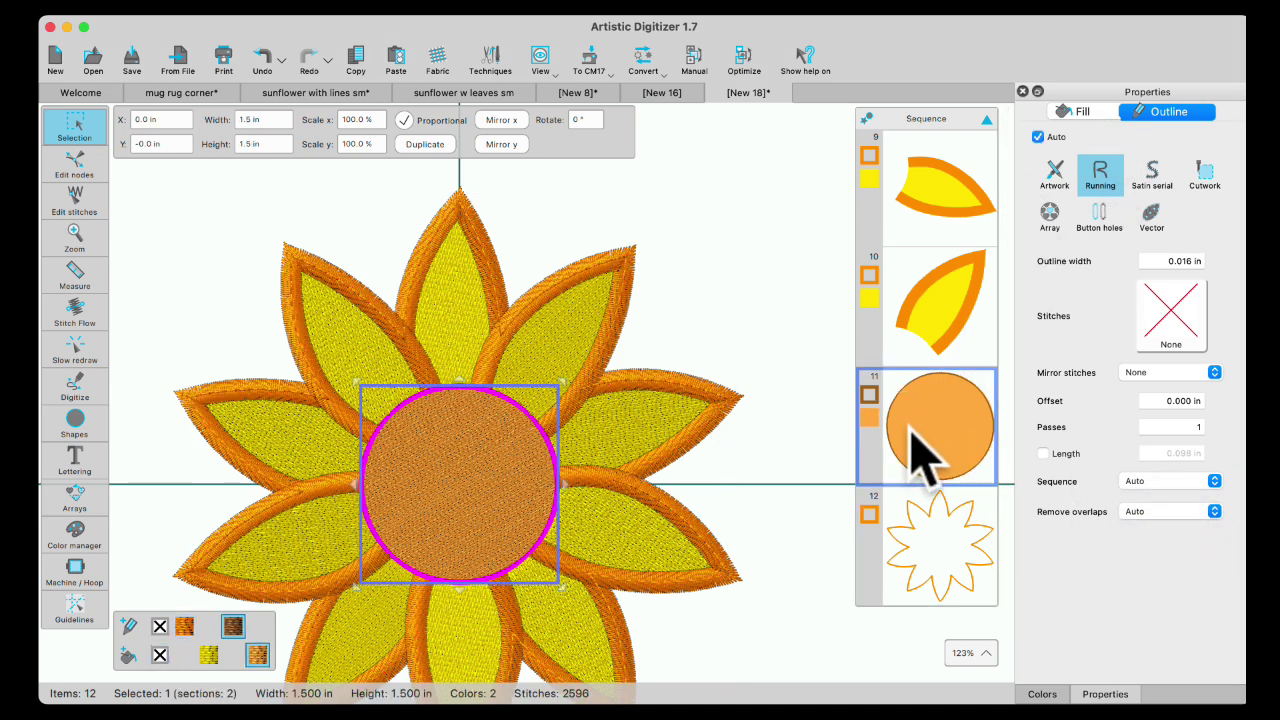
pyautogui.click(1214, 511)
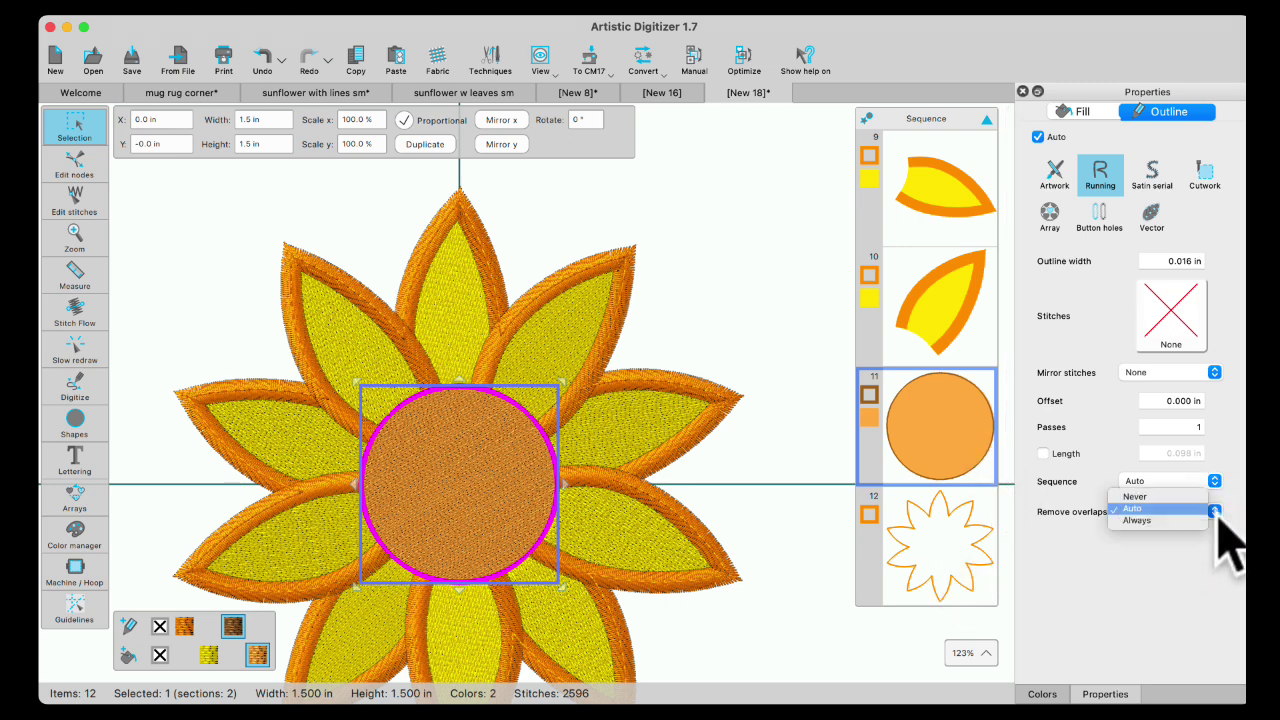
pyautogui.click(1167, 496)
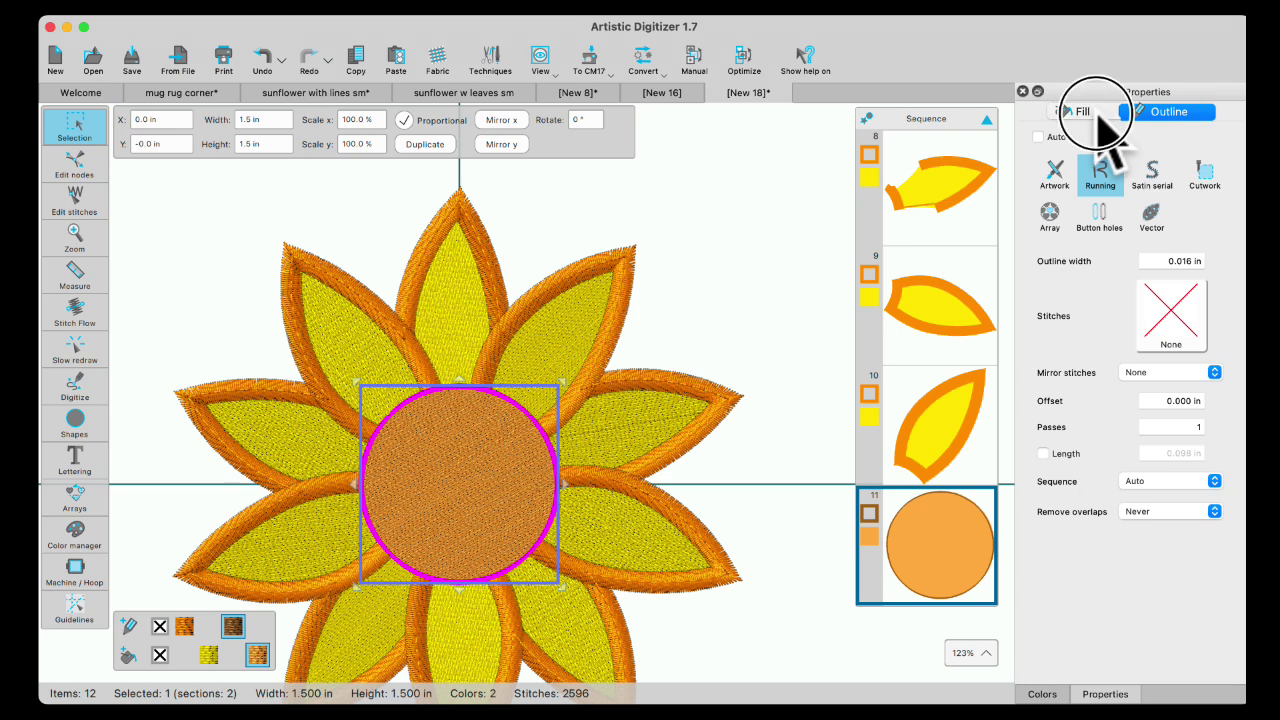
pyautogui.click(1093, 112)
pyautogui.scroll(-2, 1200, 571)
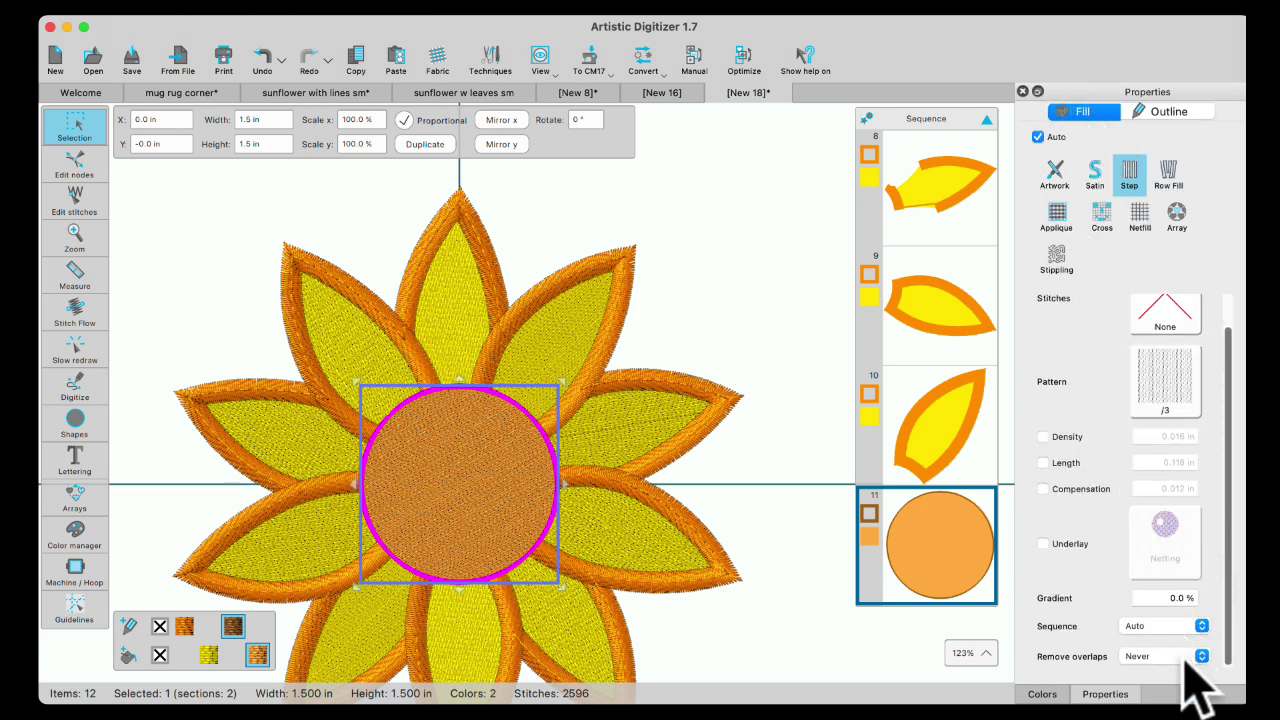
pyautogui.click(808, 420)
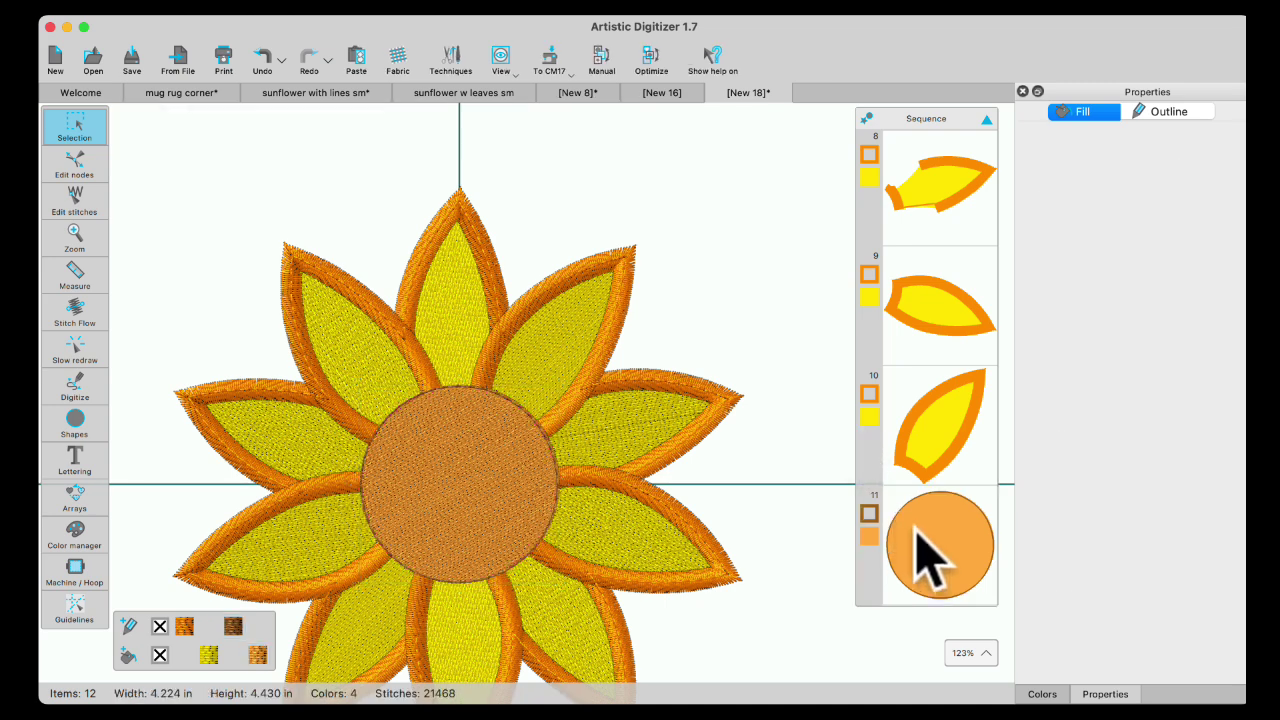
# Send the running flower border outline to the back of the design so it stitches first
pyautogui.scroll(-3, 914, 543)
pyautogui.click(935, 540)
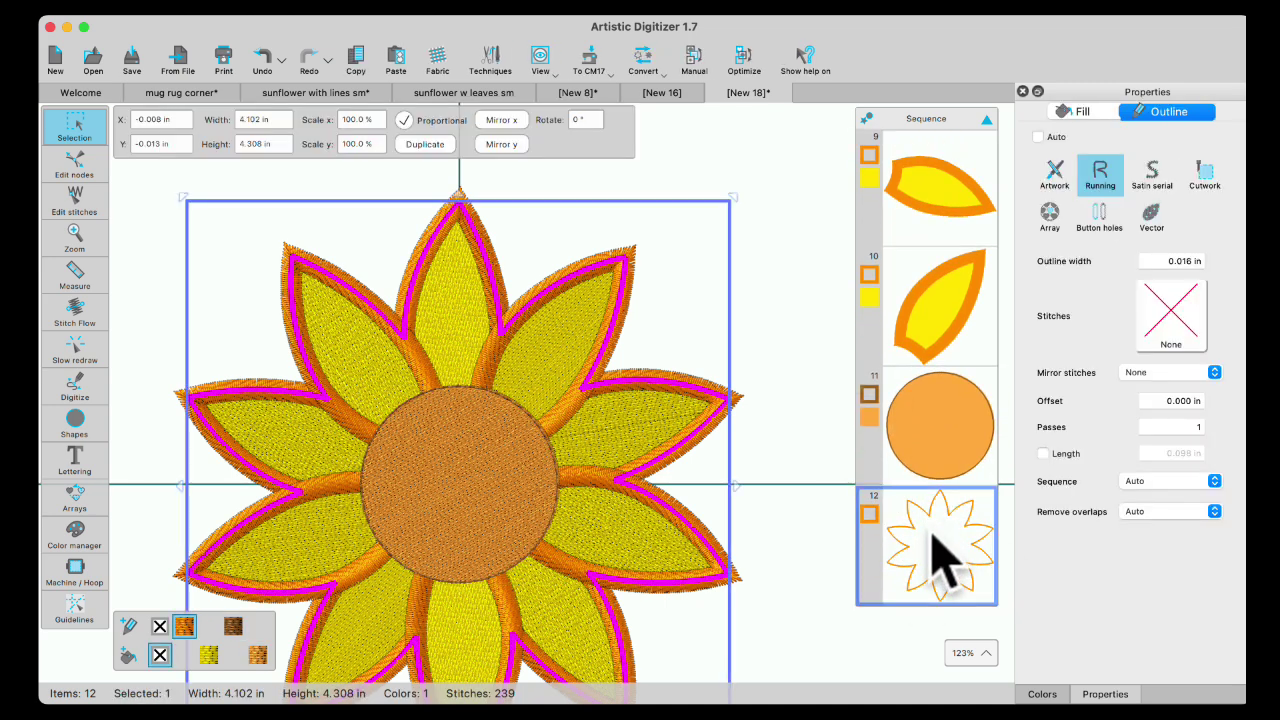
pyautogui.rightClick(660, 310)
pyautogui.moveTo(668, 360)
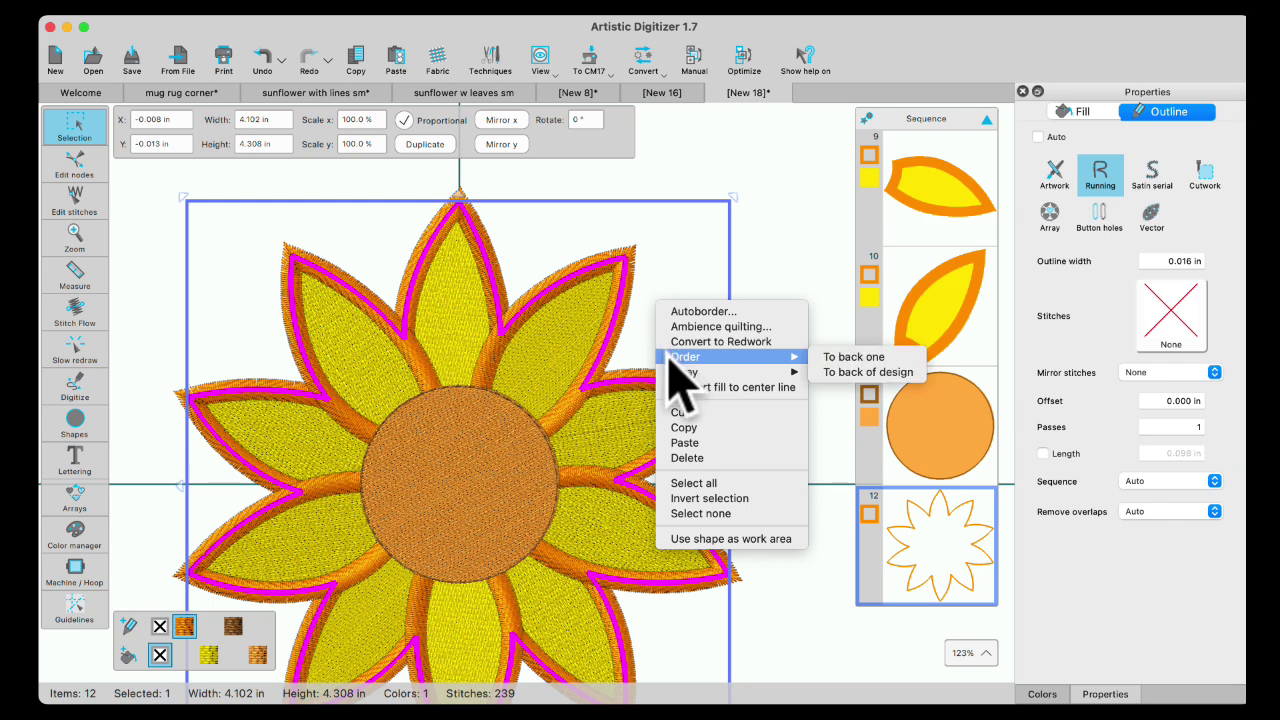
pyautogui.click(845, 373)
pyautogui.scroll(5, 957, 295)
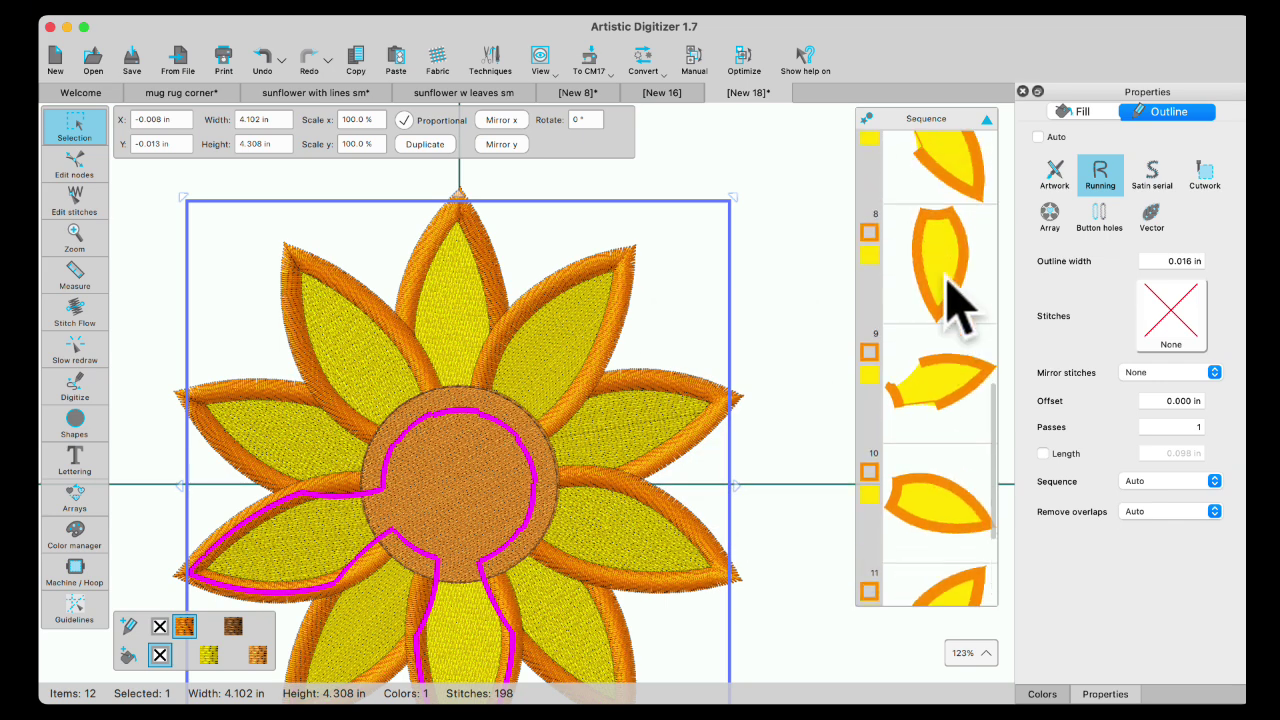
pyautogui.scroll(5, 957, 315)
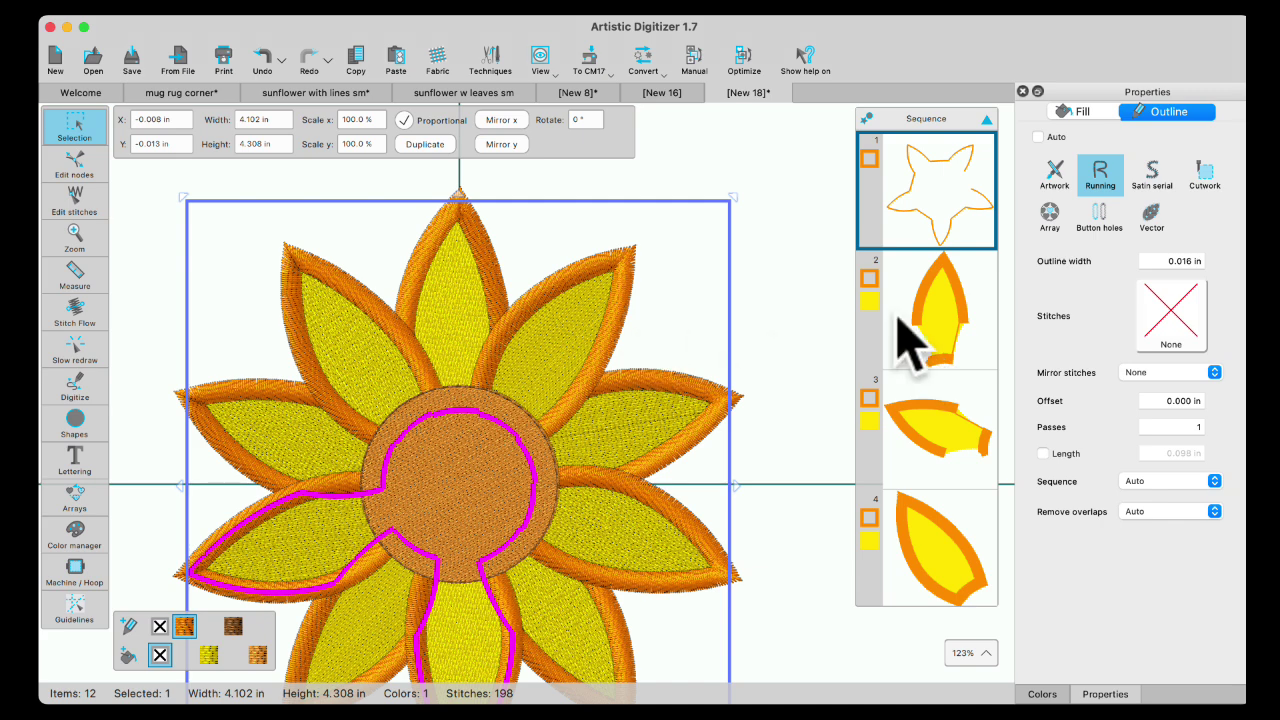
pyautogui.click(778, 292)
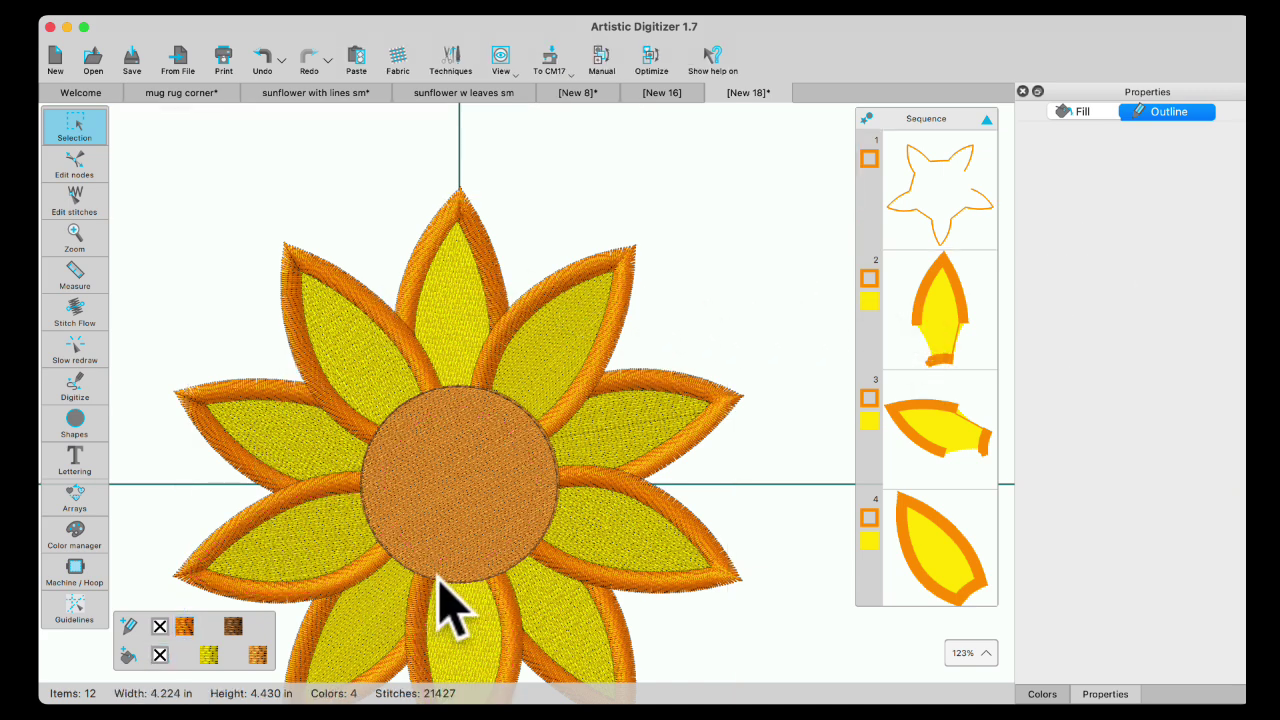
# Move the lower-left overlapped petal up to fourth place in the sequence, directly after the upper-left overlapped petal
pyautogui.click(479, 263)
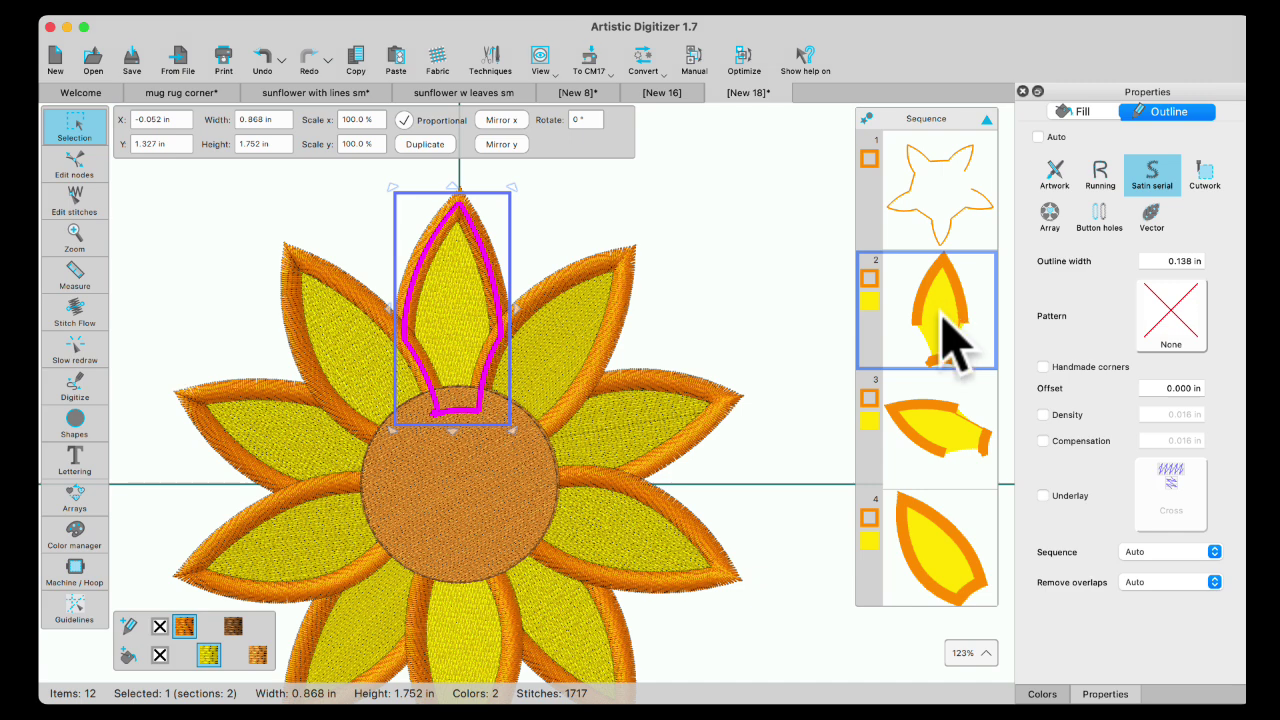
pyautogui.click(262, 405)
pyautogui.scroll(-2, 366, 543)
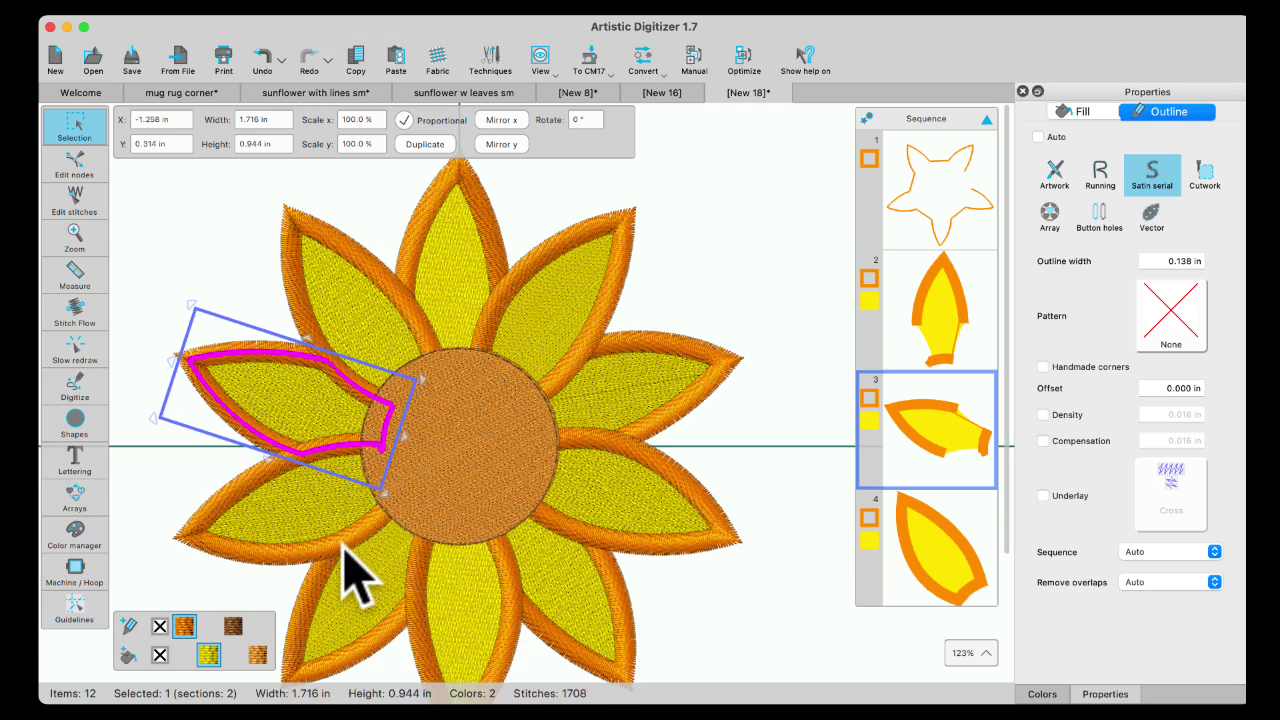
pyautogui.click(340, 680)
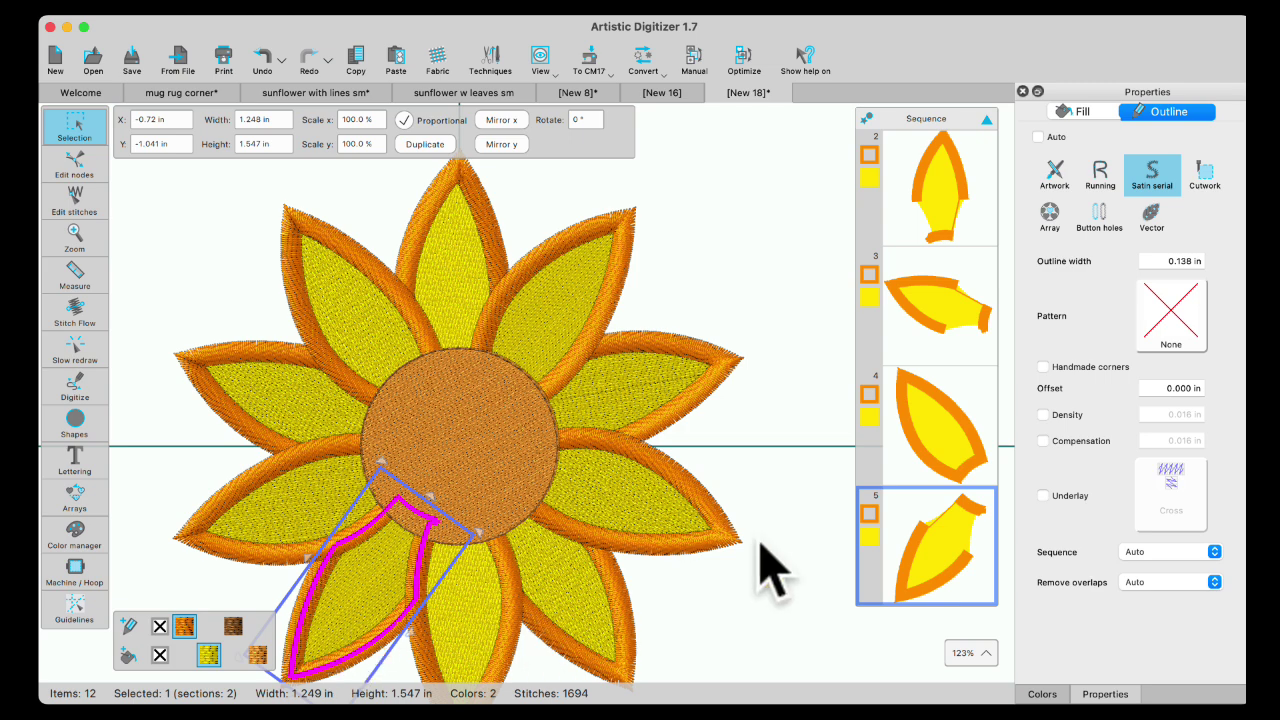
pyautogui.moveTo(945, 540); pyautogui.dragTo(930, 425)
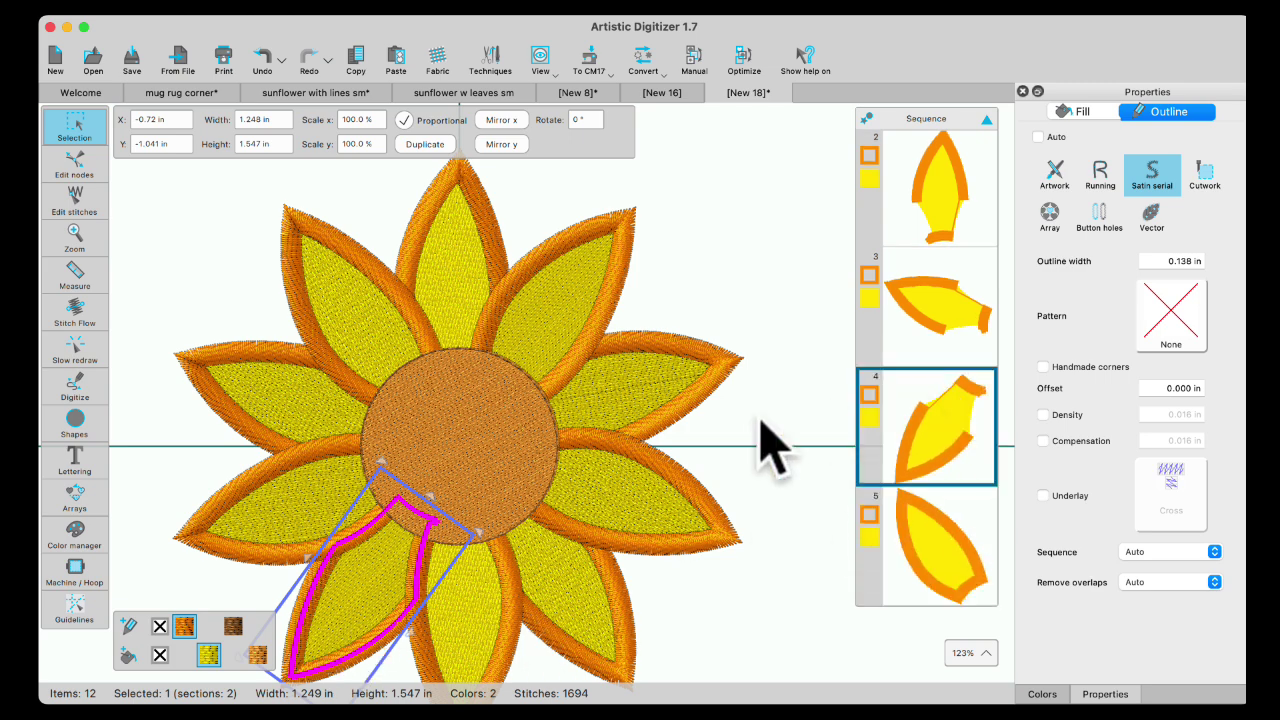
# Move the lower-right overlapped petal up to fifth place in the sequence, directly after the lower-left one
pyautogui.click(617, 658)
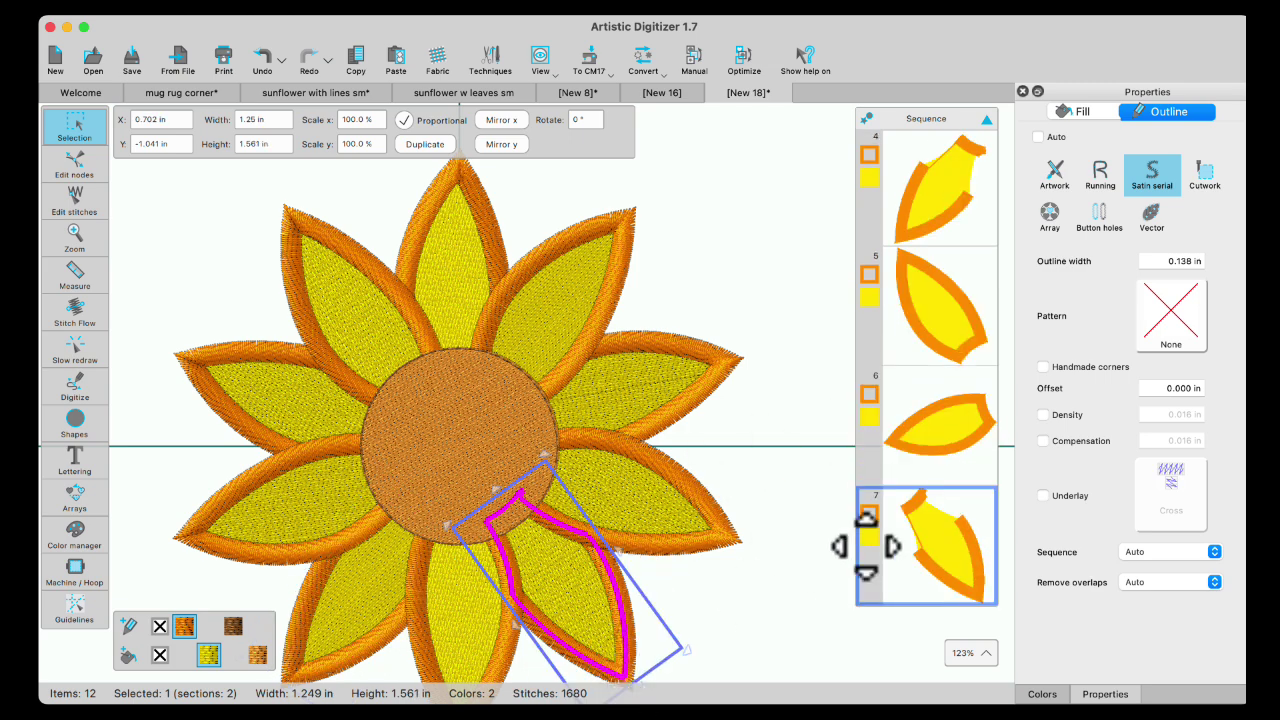
pyautogui.moveTo(935, 540); pyautogui.dragTo(957, 234)
pyautogui.click(959, 283)
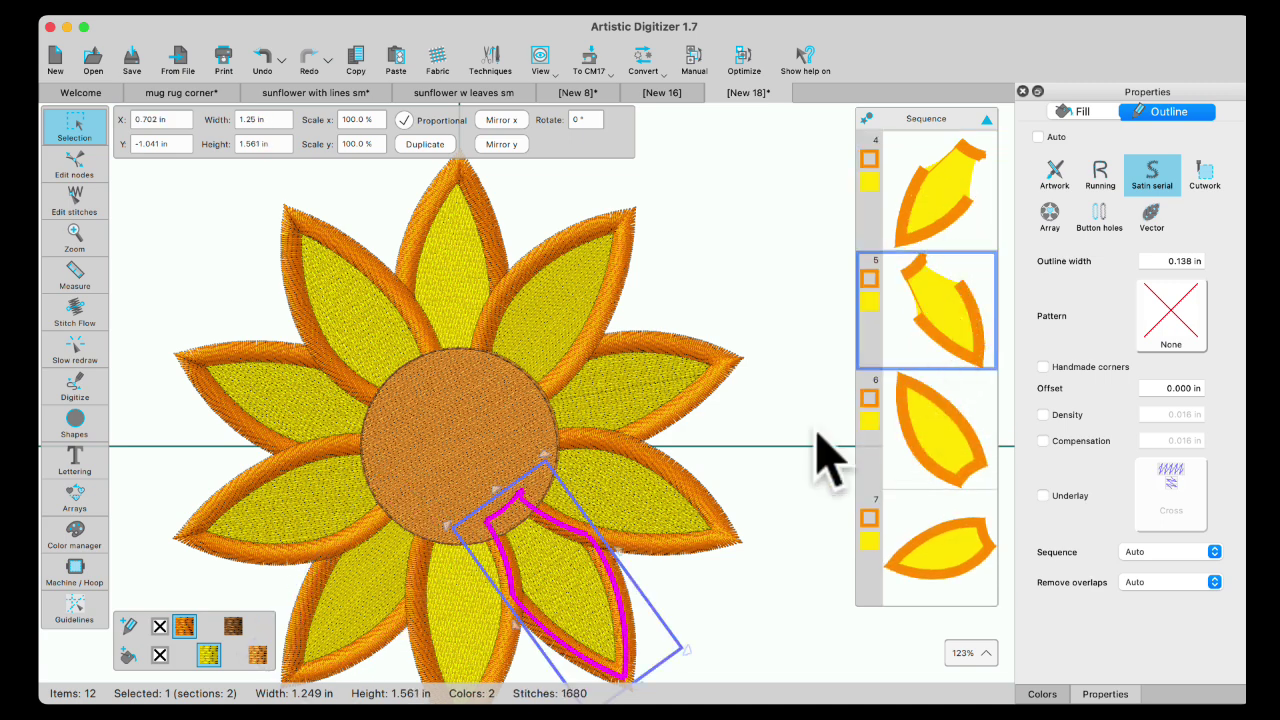
# Move the overlapped petal at the flower's upper right to sixth place in the sequence, ahead of the full petals
pyautogui.click(686, 410)
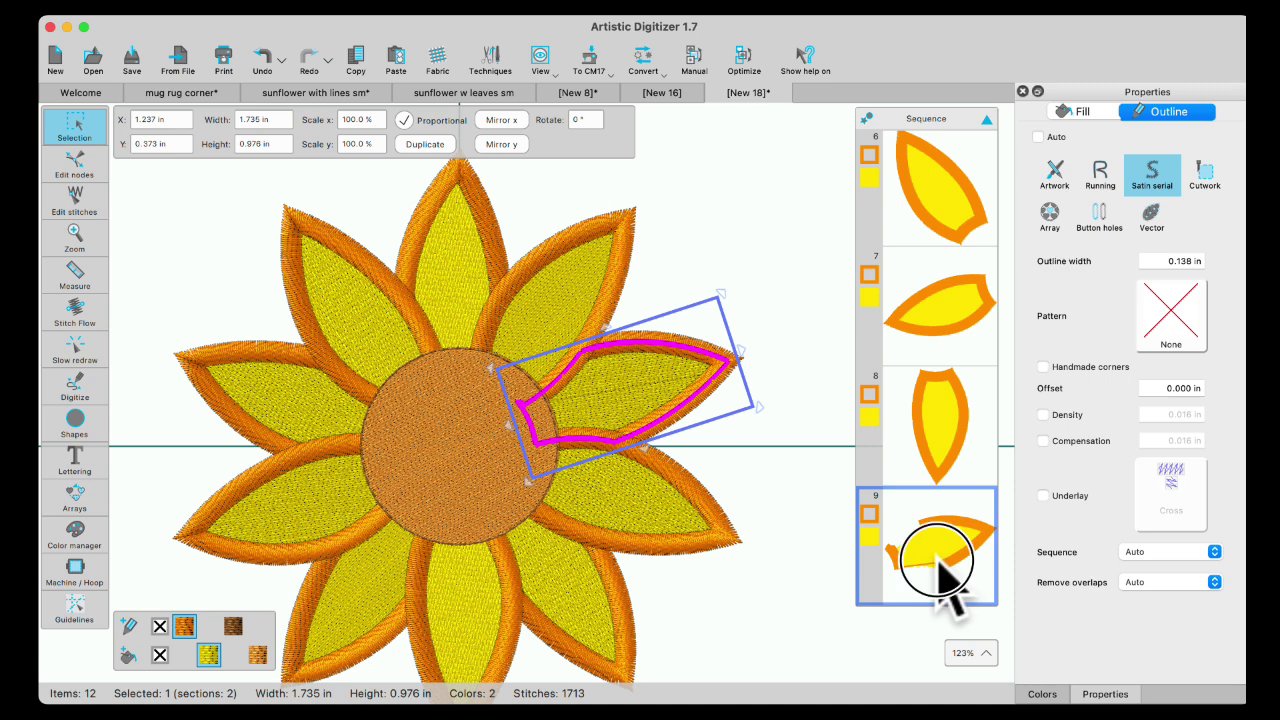
pyautogui.moveTo(955, 290)
pyautogui.mouseDown()
pyautogui.moveTo(971, 243)
pyautogui.moveTo(975, 295)
pyautogui.mouseUp()
pyautogui.scroll(3, 963, 342)
pyautogui.scroll(-2, 927, 490)
pyautogui.moveTo(930, 490); pyautogui.dragTo(950, 258)
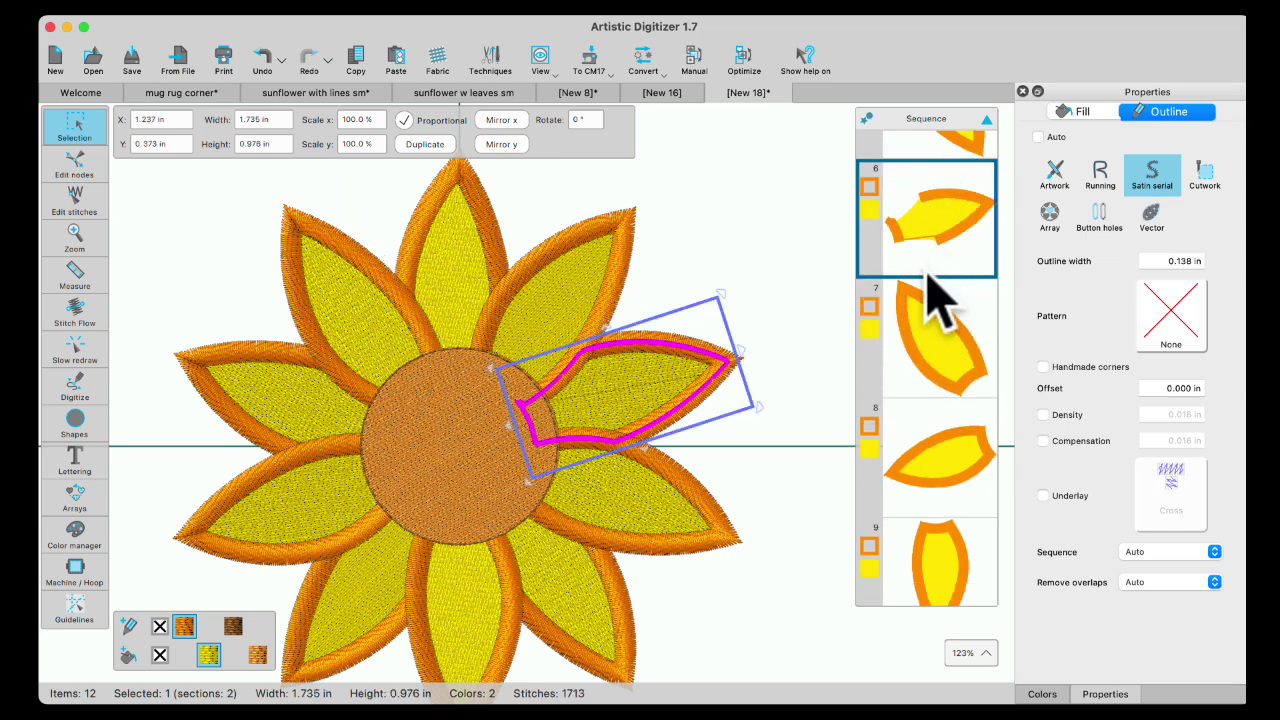
# Select the five overlapped petals at sequence positions 2 to 6 together and review the Shaping options
pyautogui.scroll(5, 930, 280)
pyautogui.scroll(3, 963, 232)
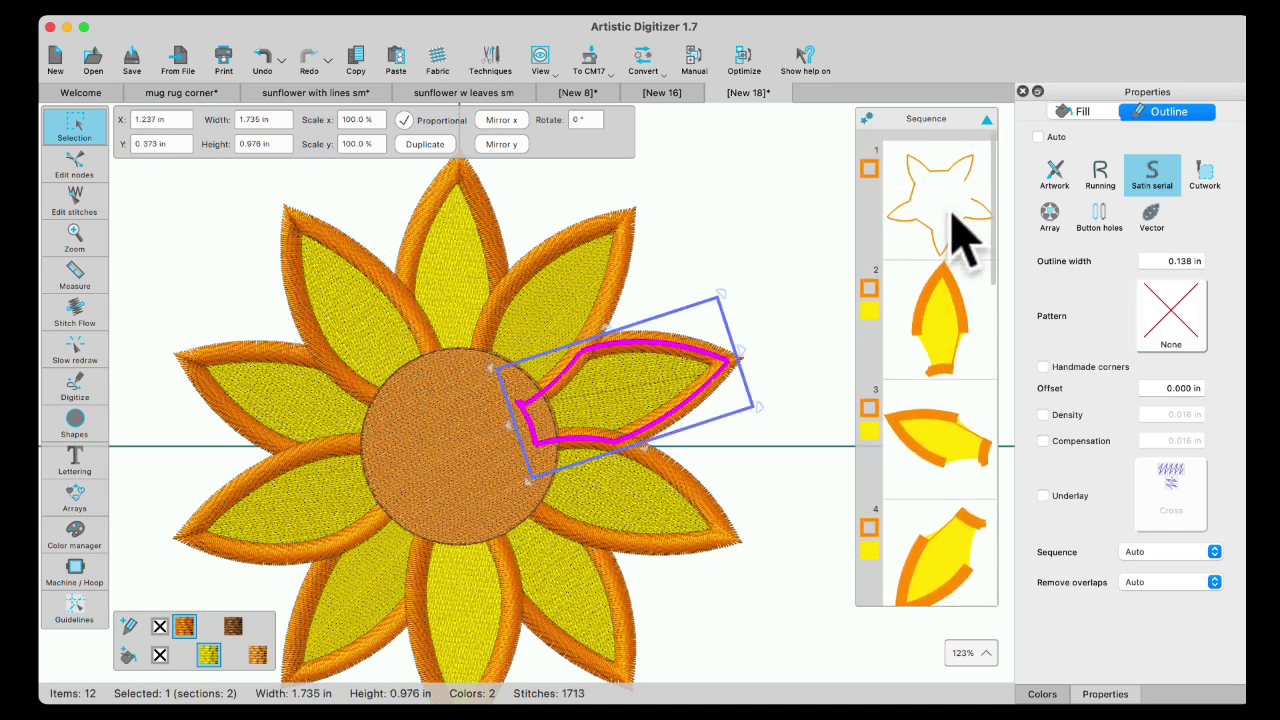
pyautogui.scroll(-2, 918, 470)
pyautogui.scroll(-2, 910, 448)
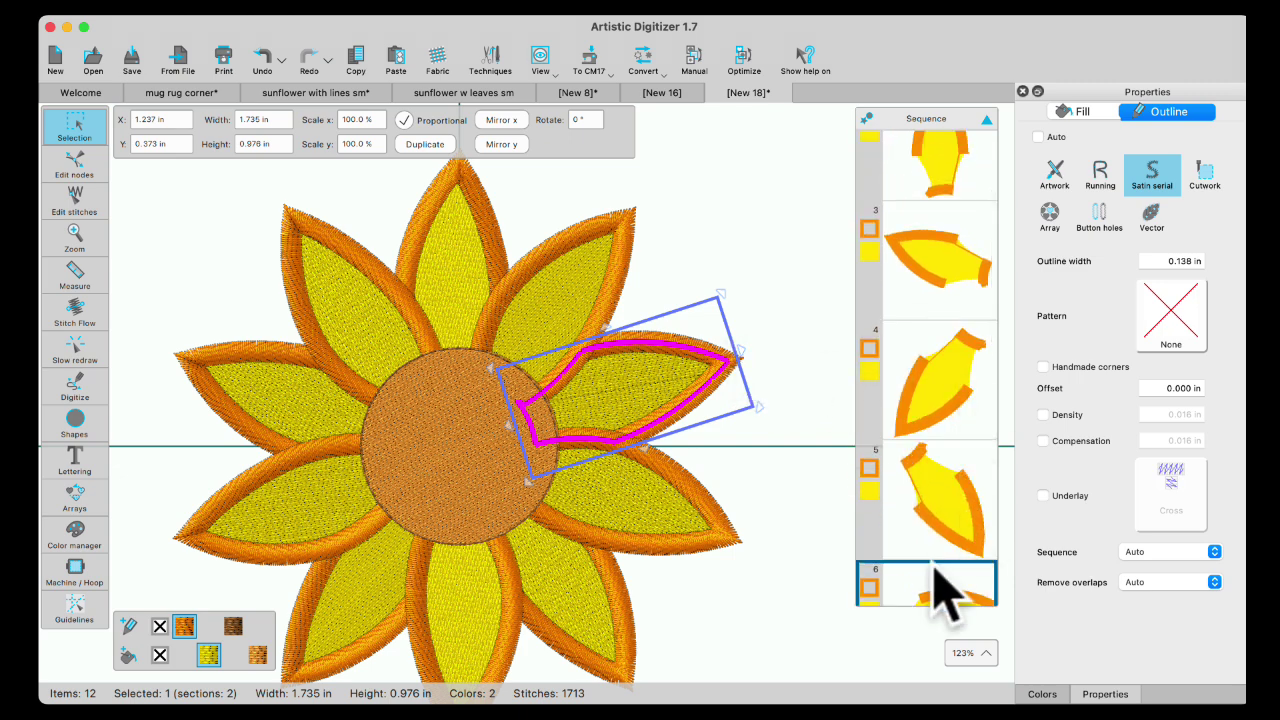
pyautogui.click(937, 598)
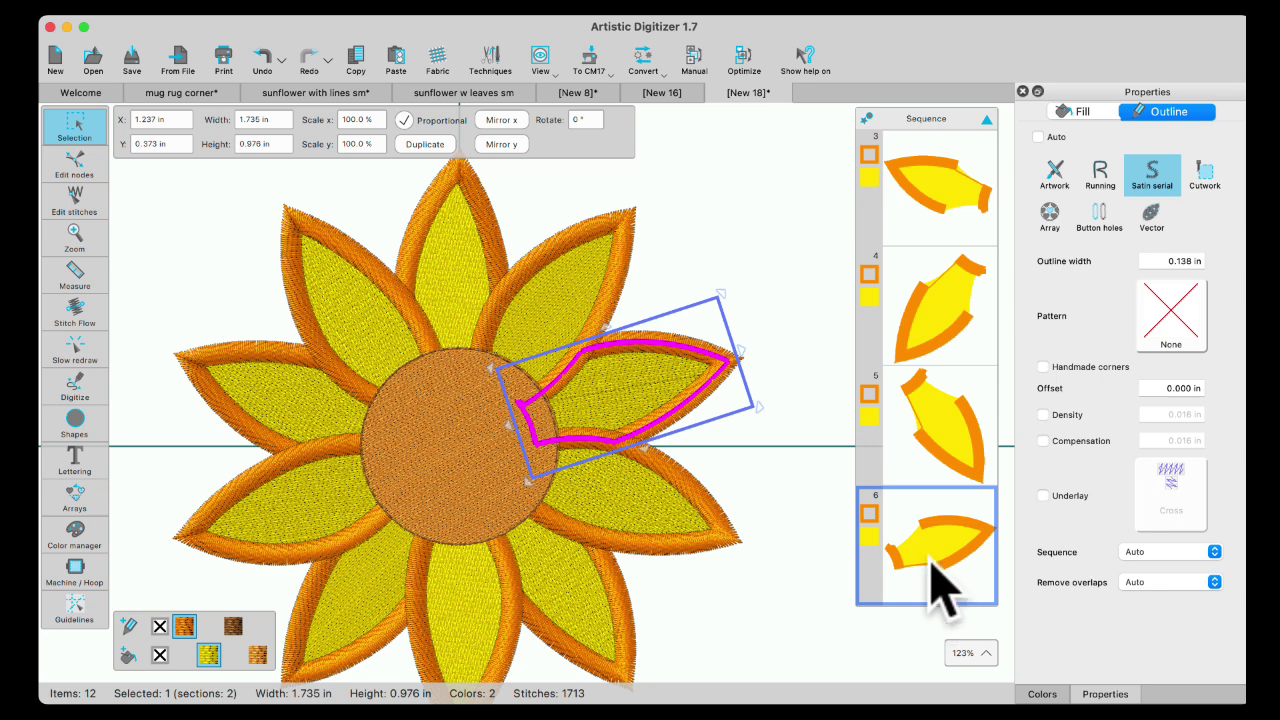
pyautogui.keyDown('shift'); pyautogui.click(955, 462); pyautogui.keyUp('shift')
pyautogui.keyDown('shift'); pyautogui.click(943, 330); pyautogui.keyUp('shift')
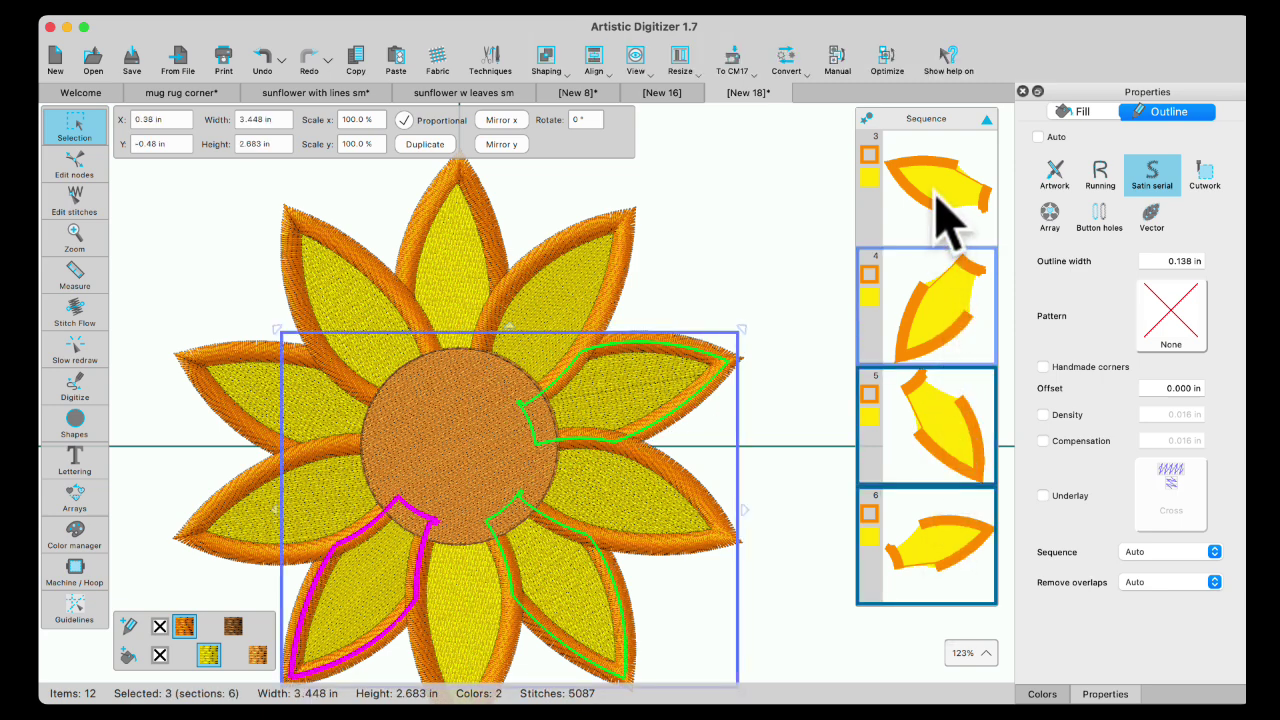
pyautogui.keyDown('shift'); pyautogui.click(937, 192); pyautogui.keyUp('shift')
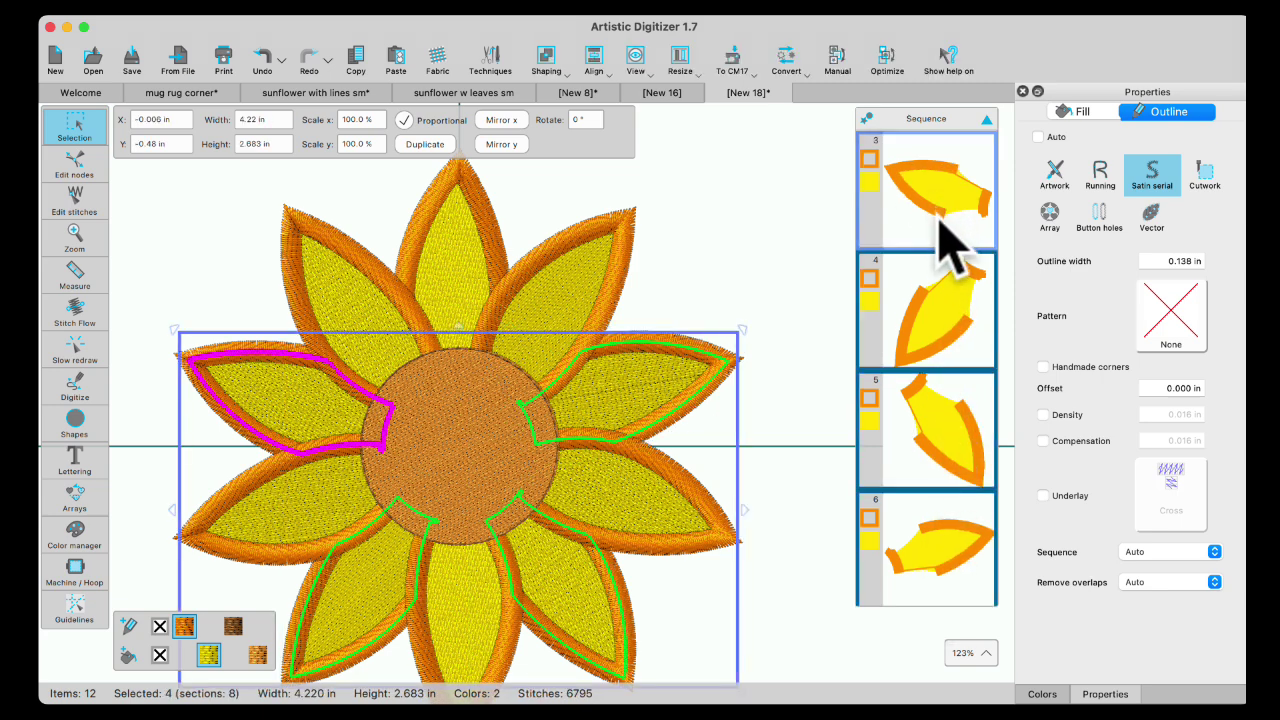
pyautogui.scroll(5, 950, 255)
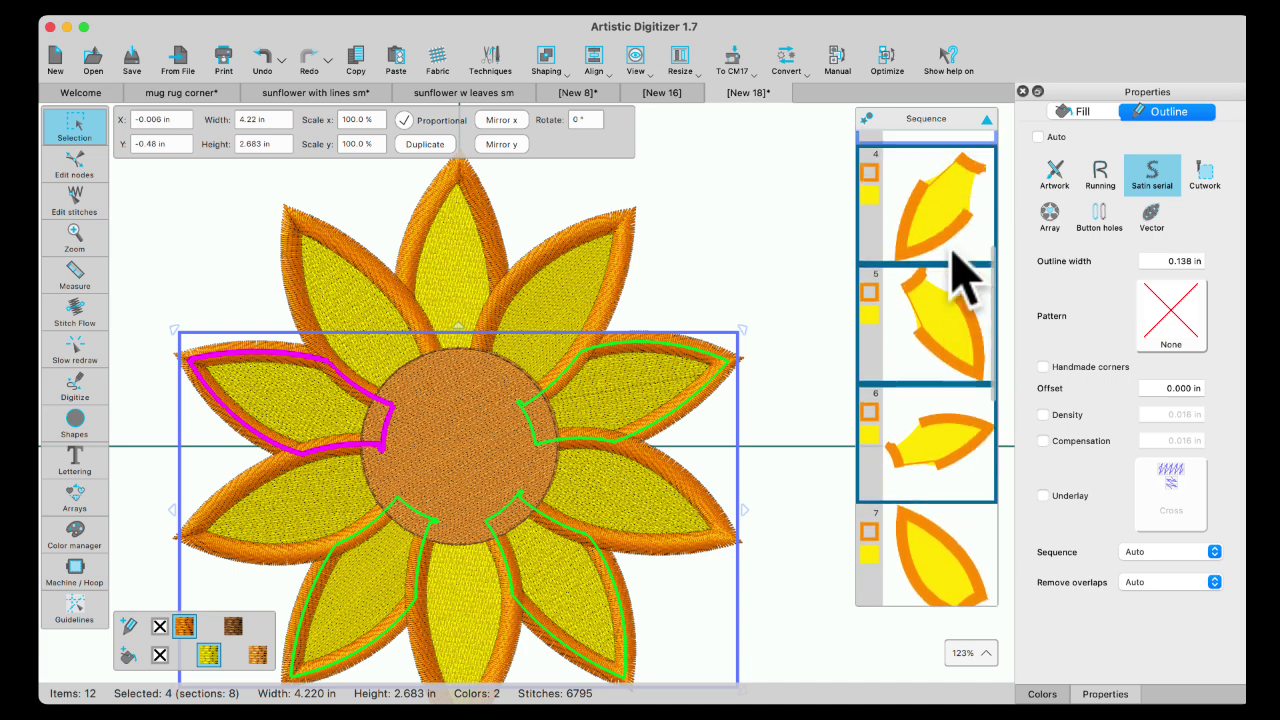
pyautogui.keyDown('shift'); pyautogui.click(952, 260); pyautogui.keyUp('shift')
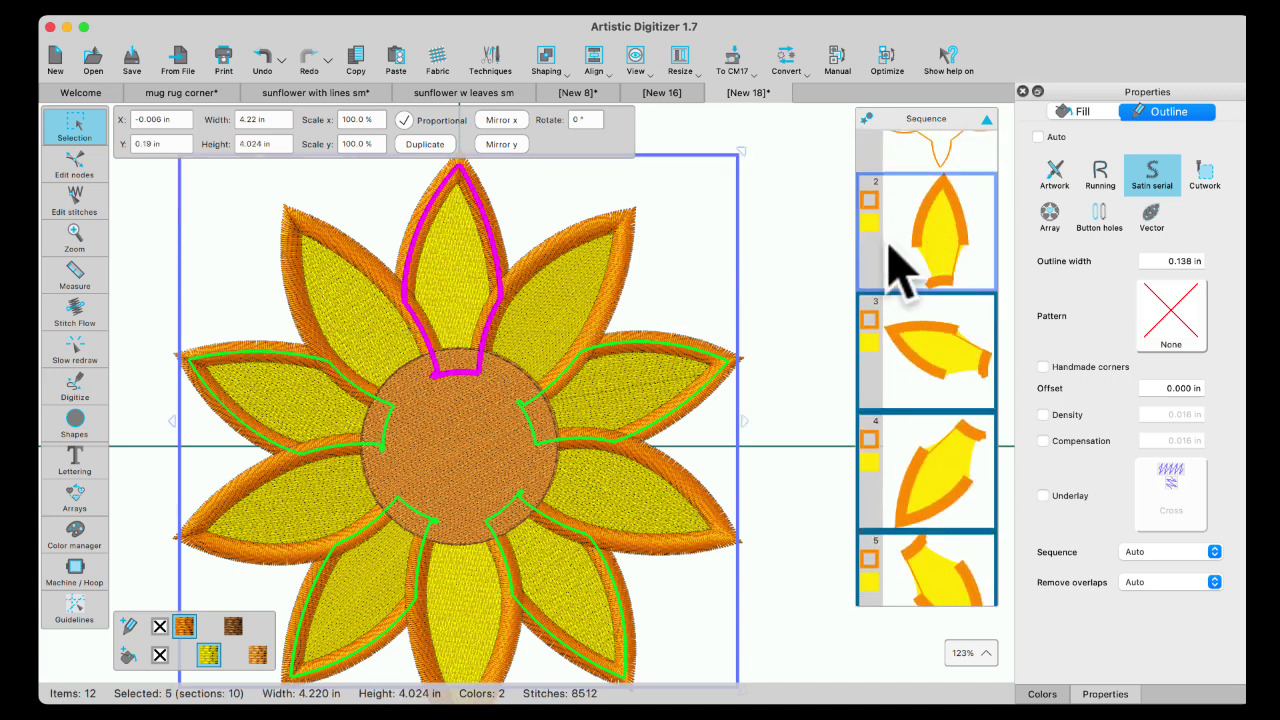
pyautogui.rightClick(538, 205)
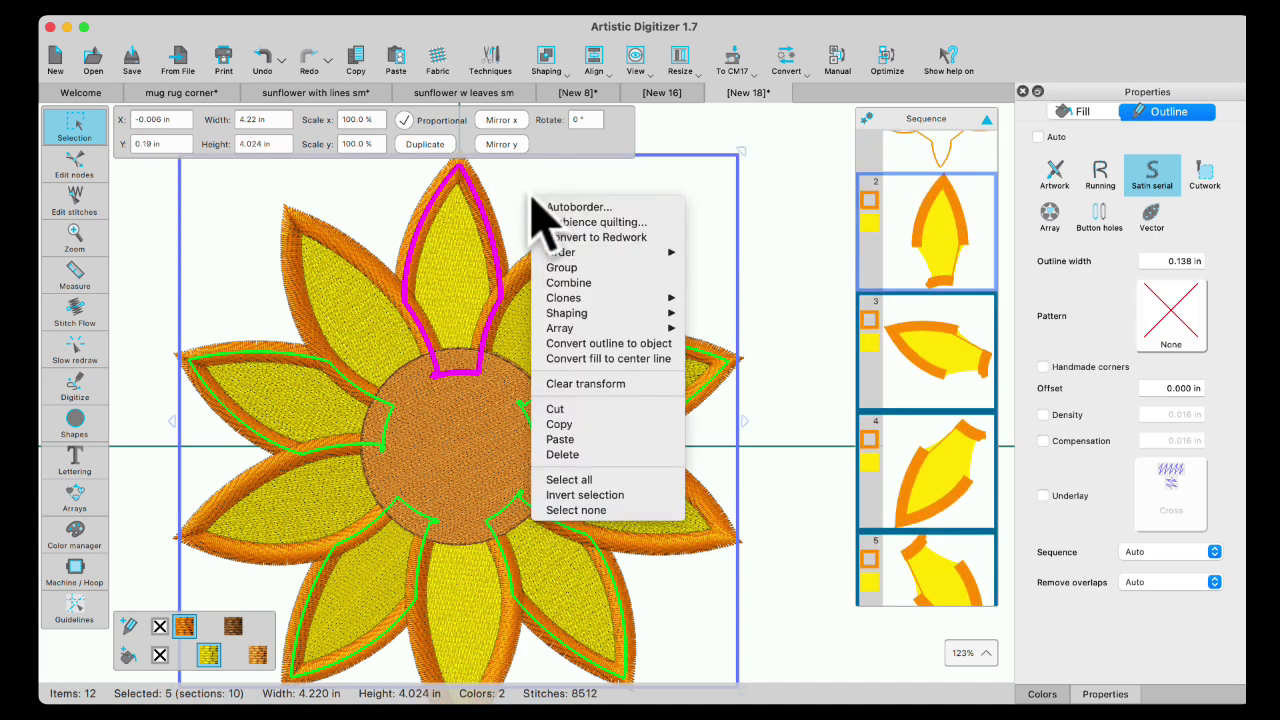
pyautogui.moveTo(556, 300)
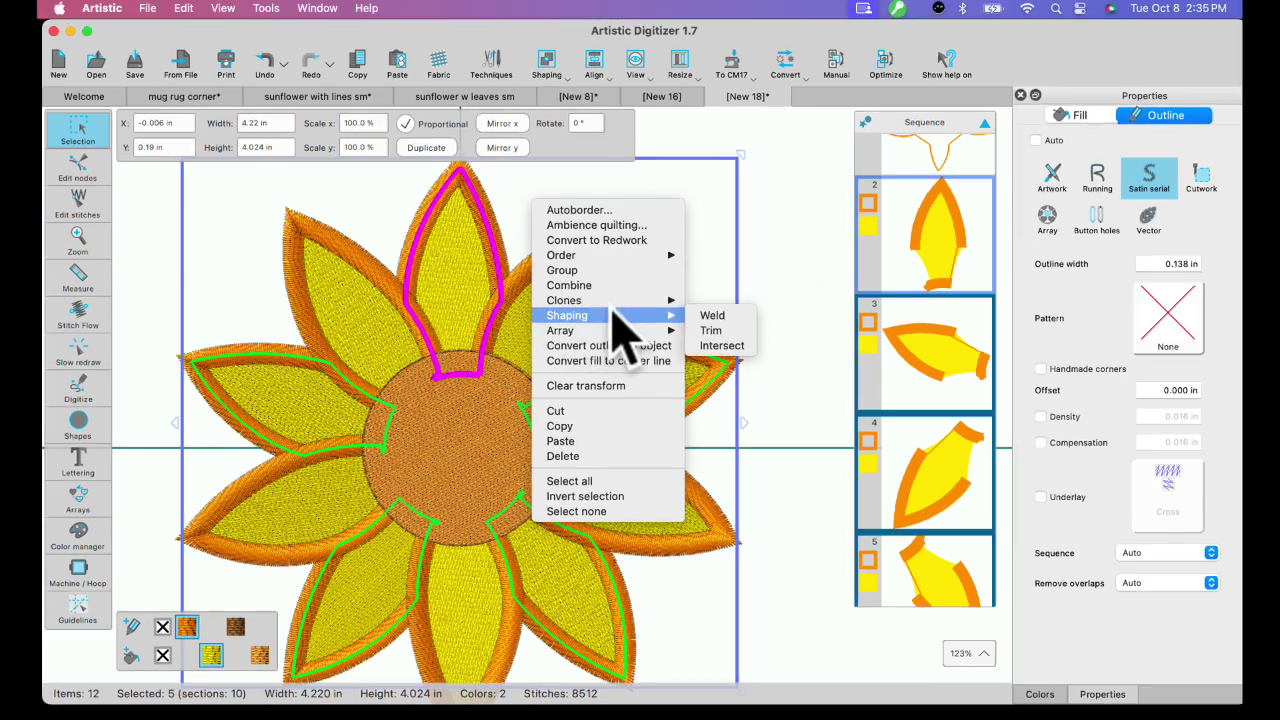
pyautogui.click(712, 318)
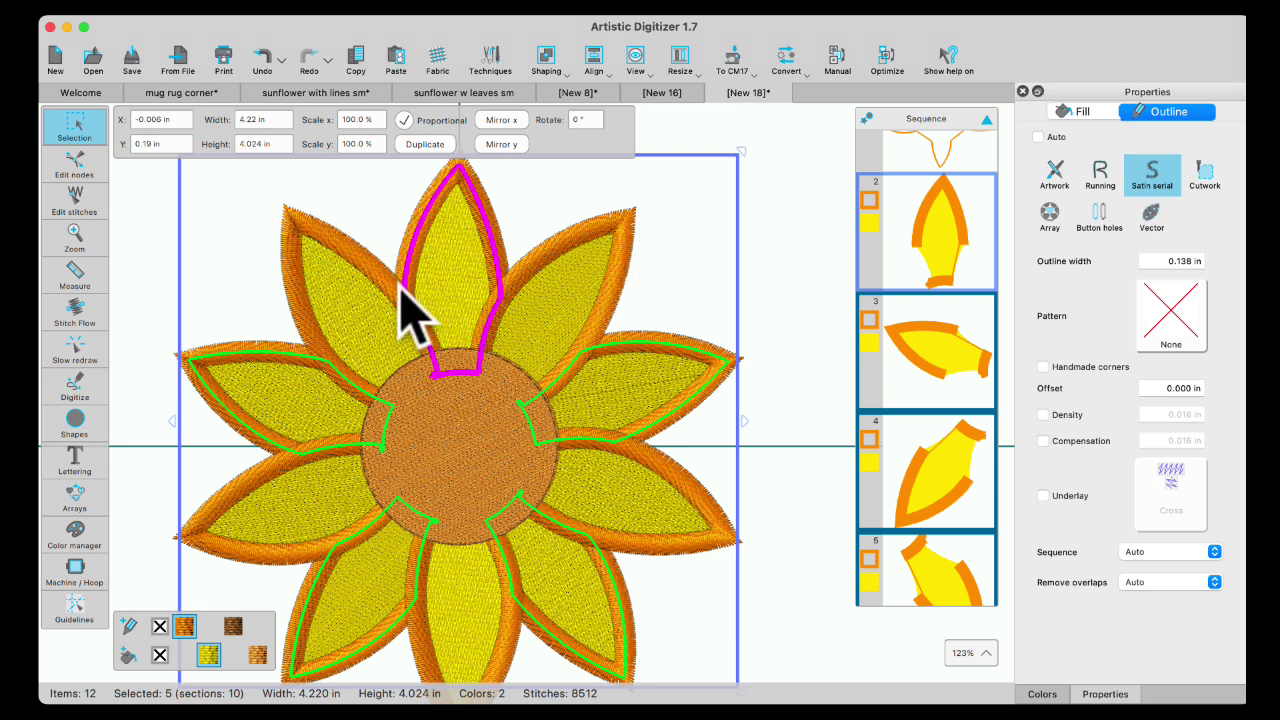
# Split the upper-right overlapped petal's outline at the two side nodes where it meets the neighboring petals
pyautogui.click(75, 165)
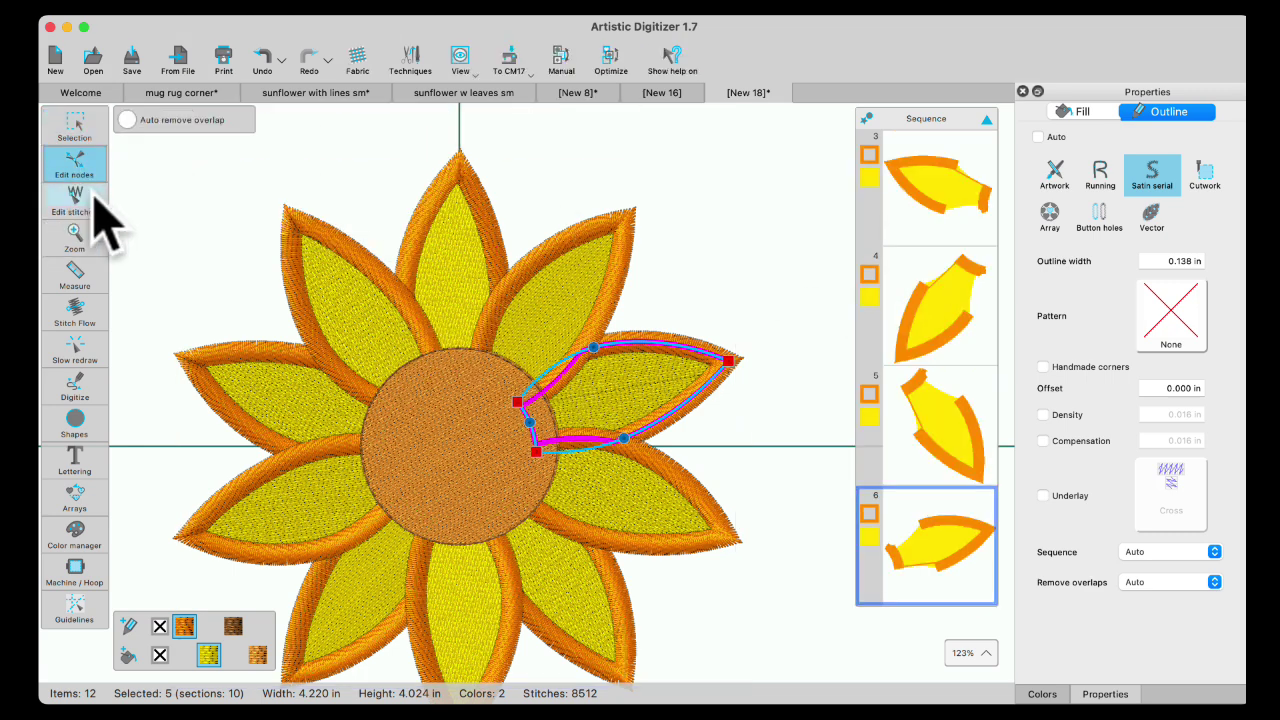
pyautogui.rightClick(595, 349)
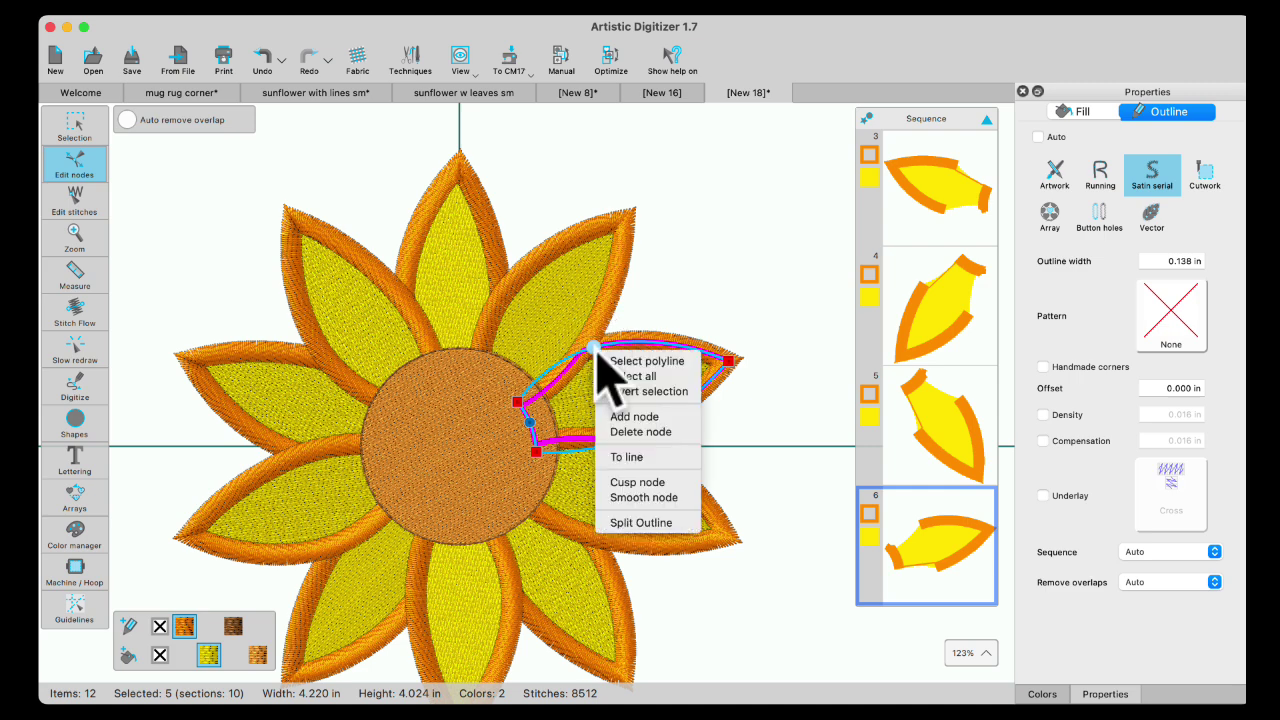
pyautogui.click(628, 525)
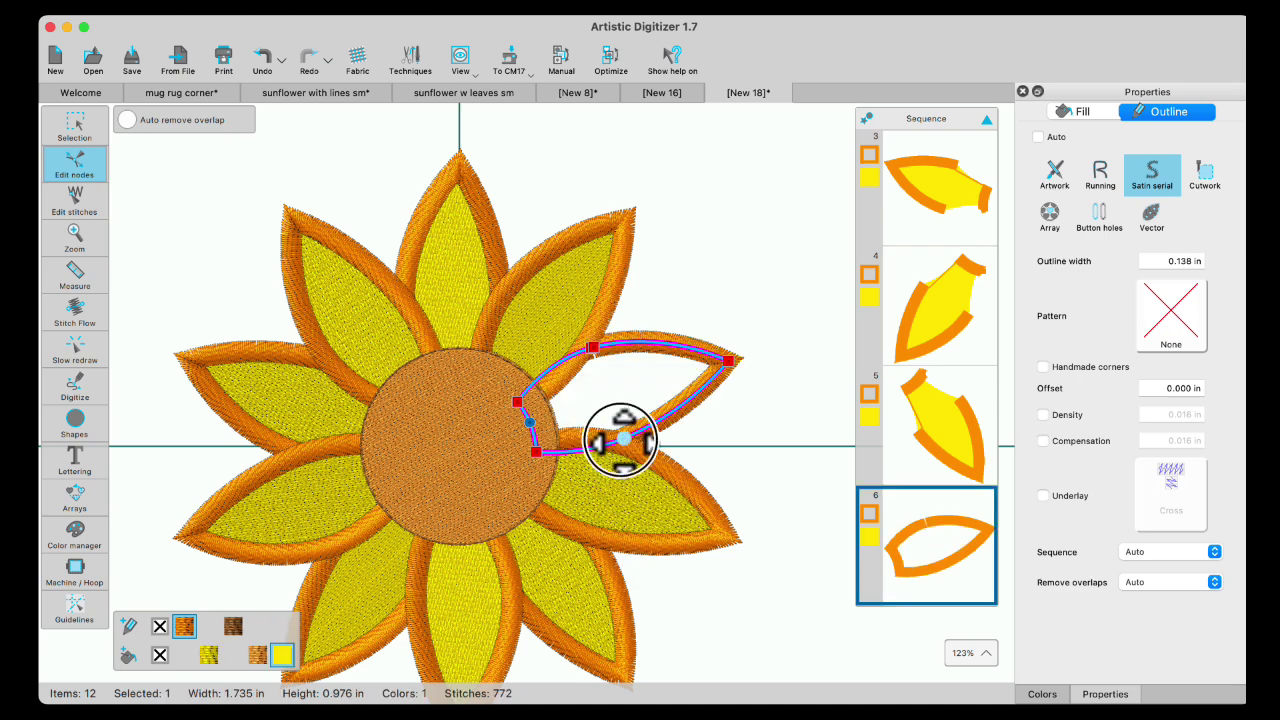
pyautogui.rightClick(622, 438)
pyautogui.click(642, 611)
# Split the lower-right overlapped petal's outline at its two side nodes beside the neighboring petals
pyautogui.scroll(-2, 530, 512)
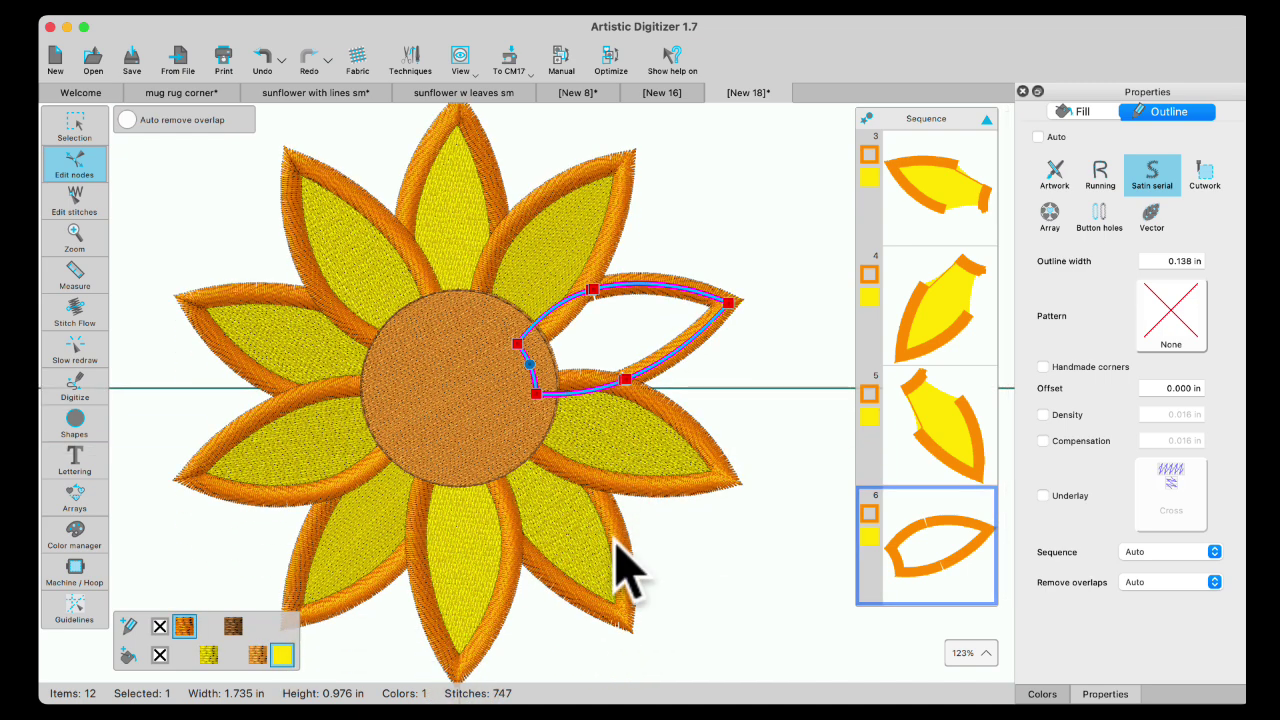
pyautogui.click(623, 571)
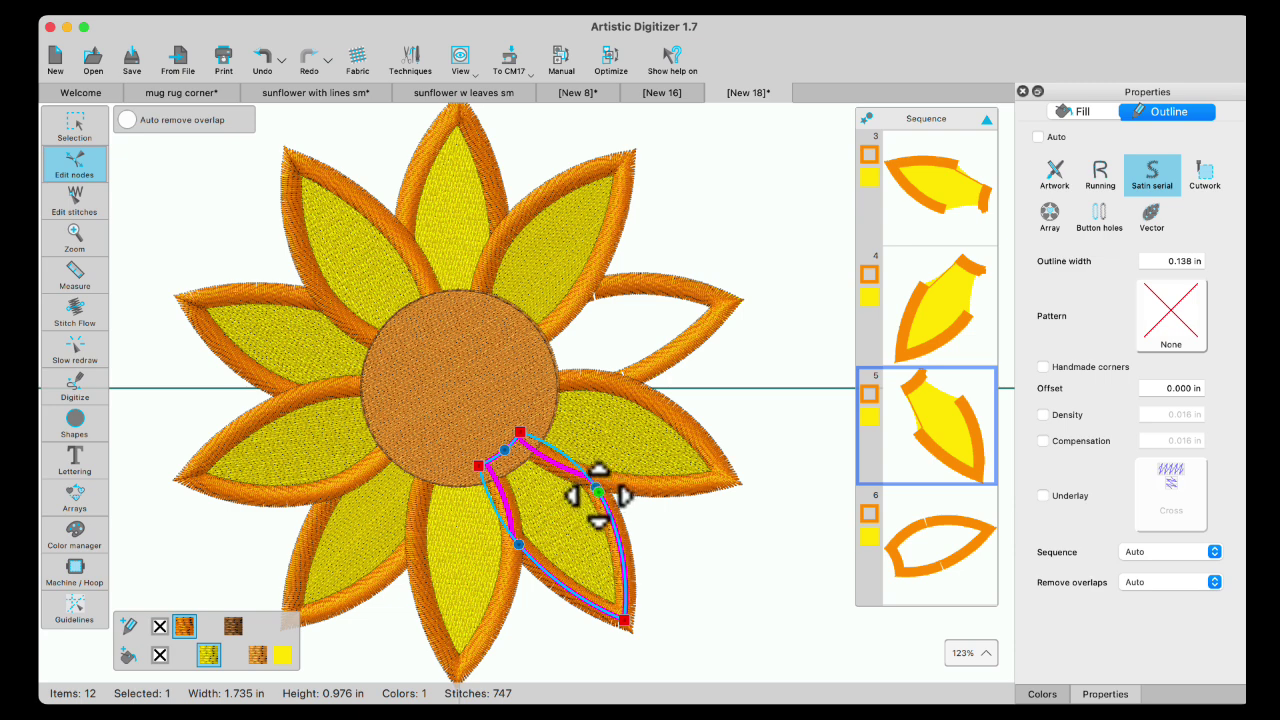
pyautogui.rightClick(596, 488)
pyautogui.click(608, 658)
pyautogui.rightClick(519, 546)
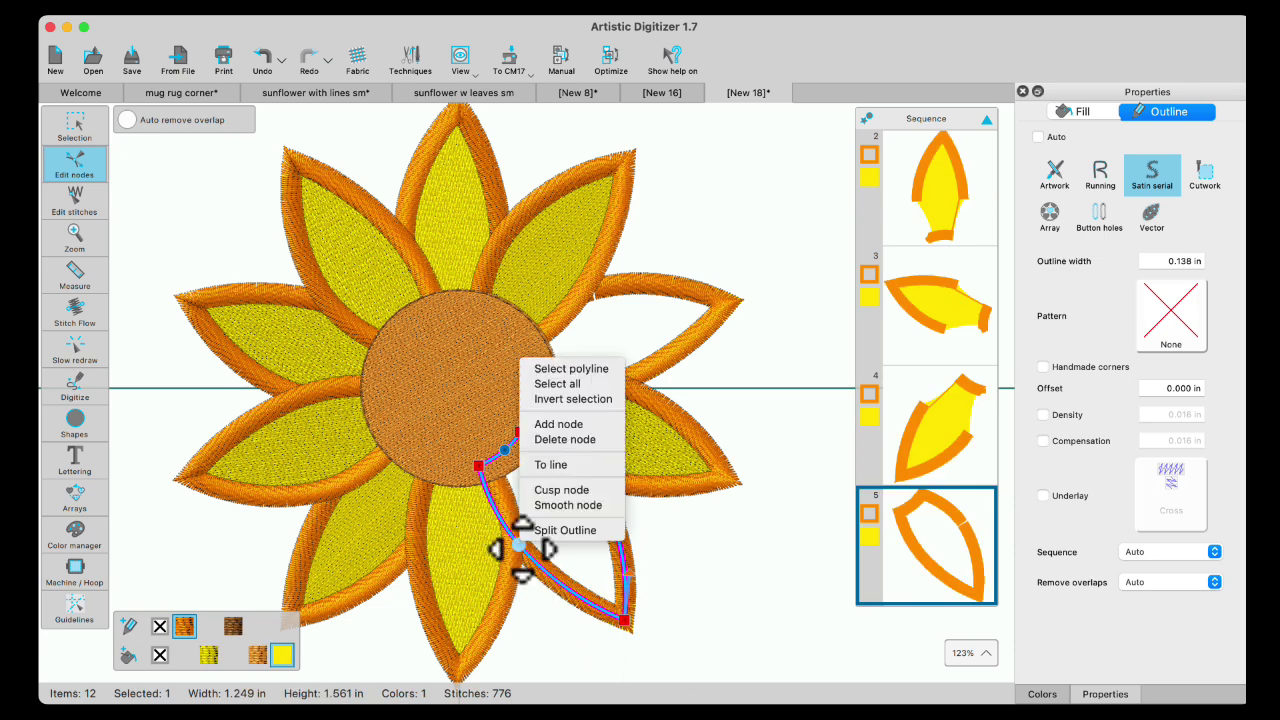
pyautogui.click(578, 531)
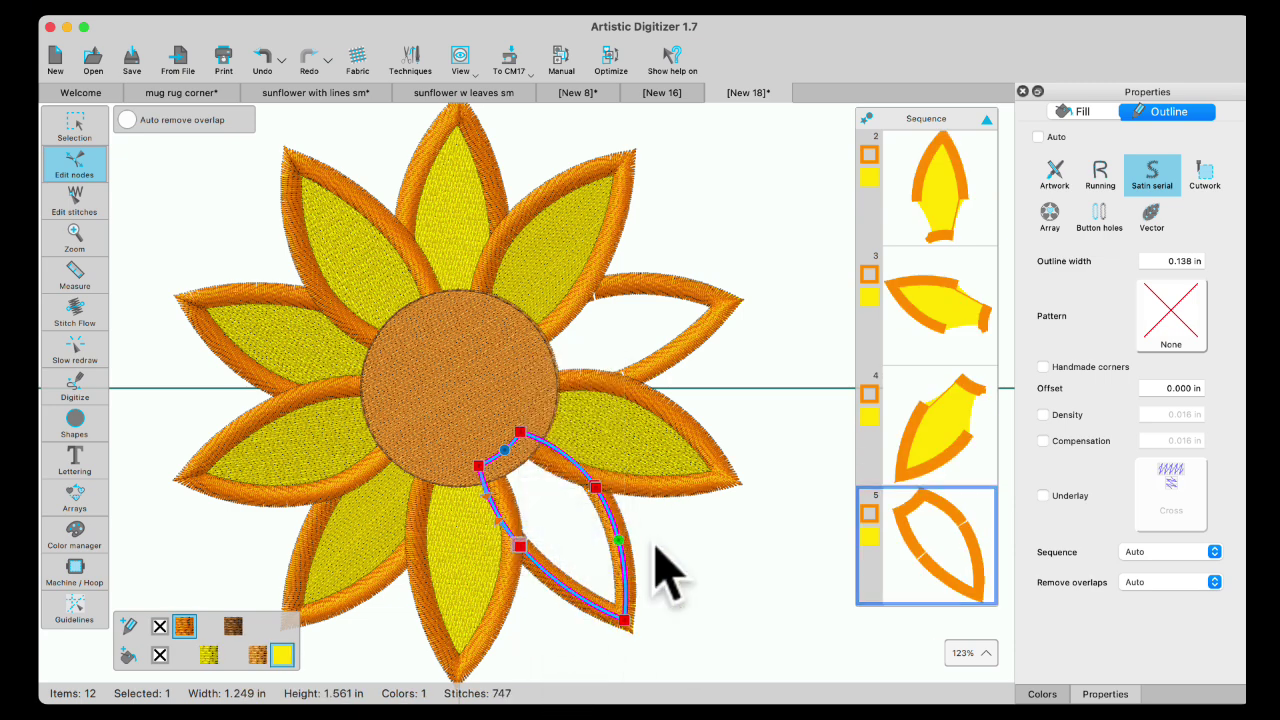
# Split the lower-left overlapped petal's outline at its two side nodes beside the neighboring petals
pyautogui.click(363, 589)
pyautogui.click(365, 590)
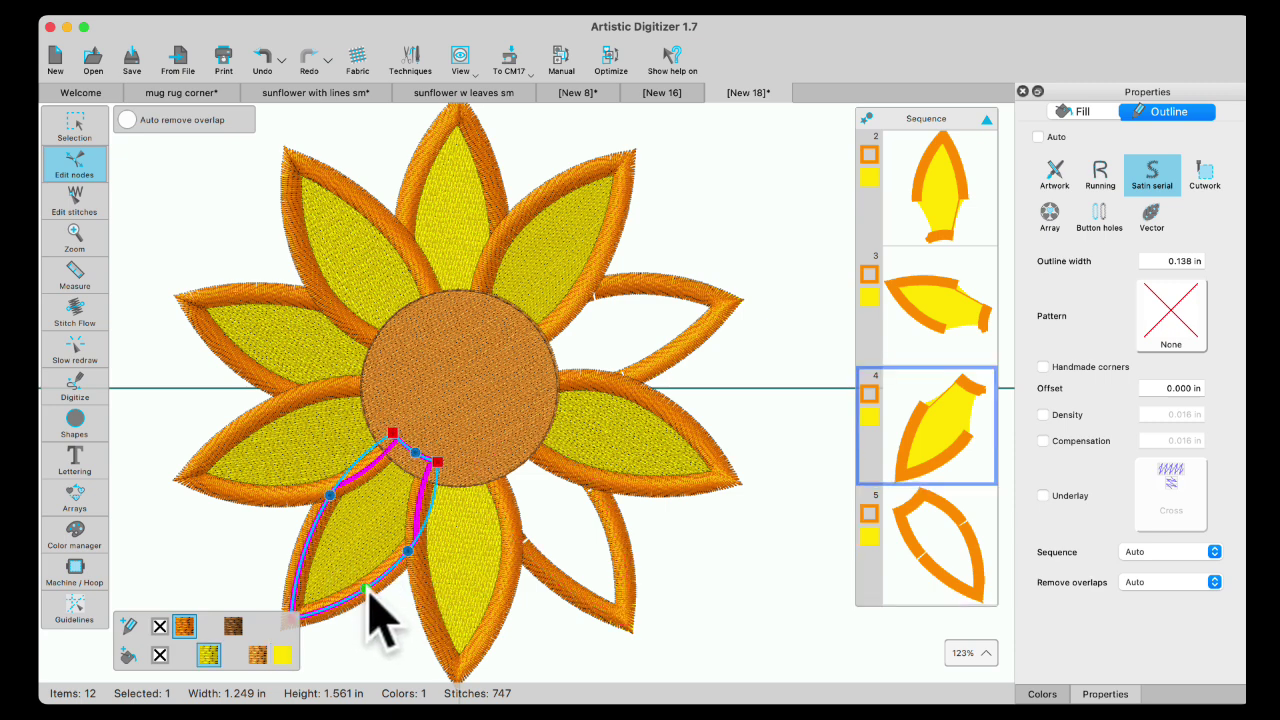
pyautogui.rightClick(409, 558)
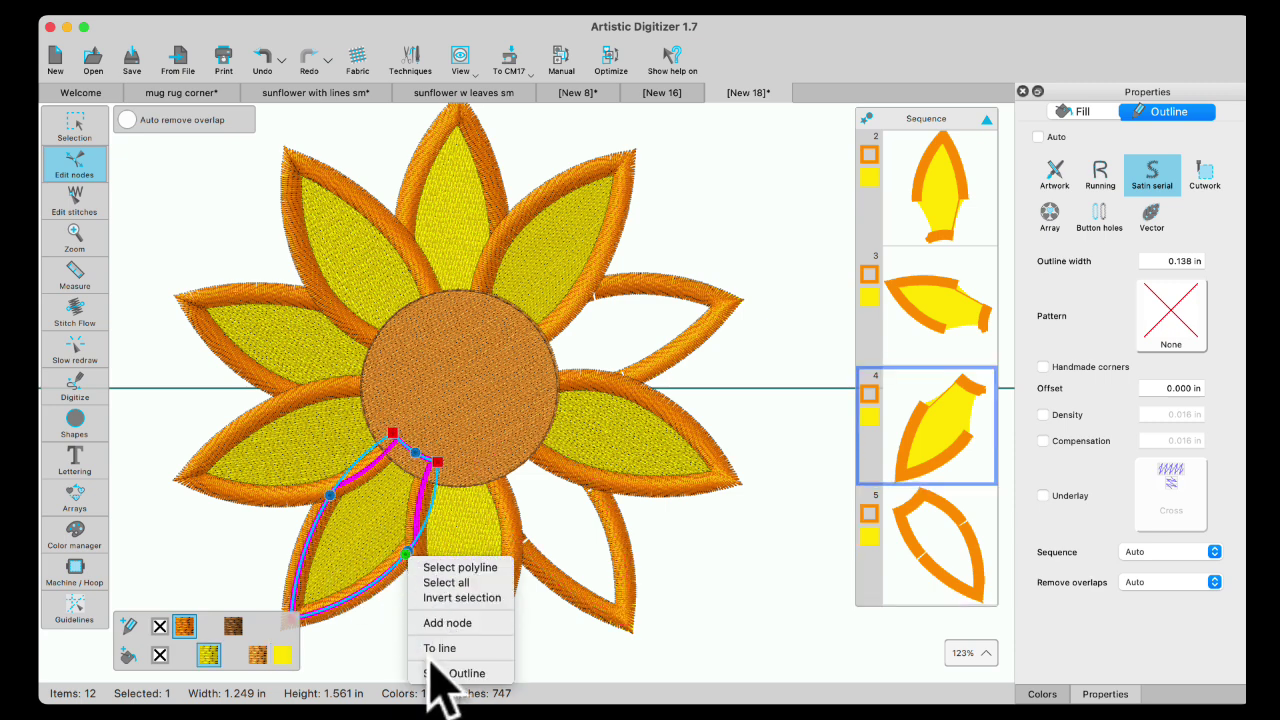
pyautogui.click(453, 673)
pyautogui.click(331, 495)
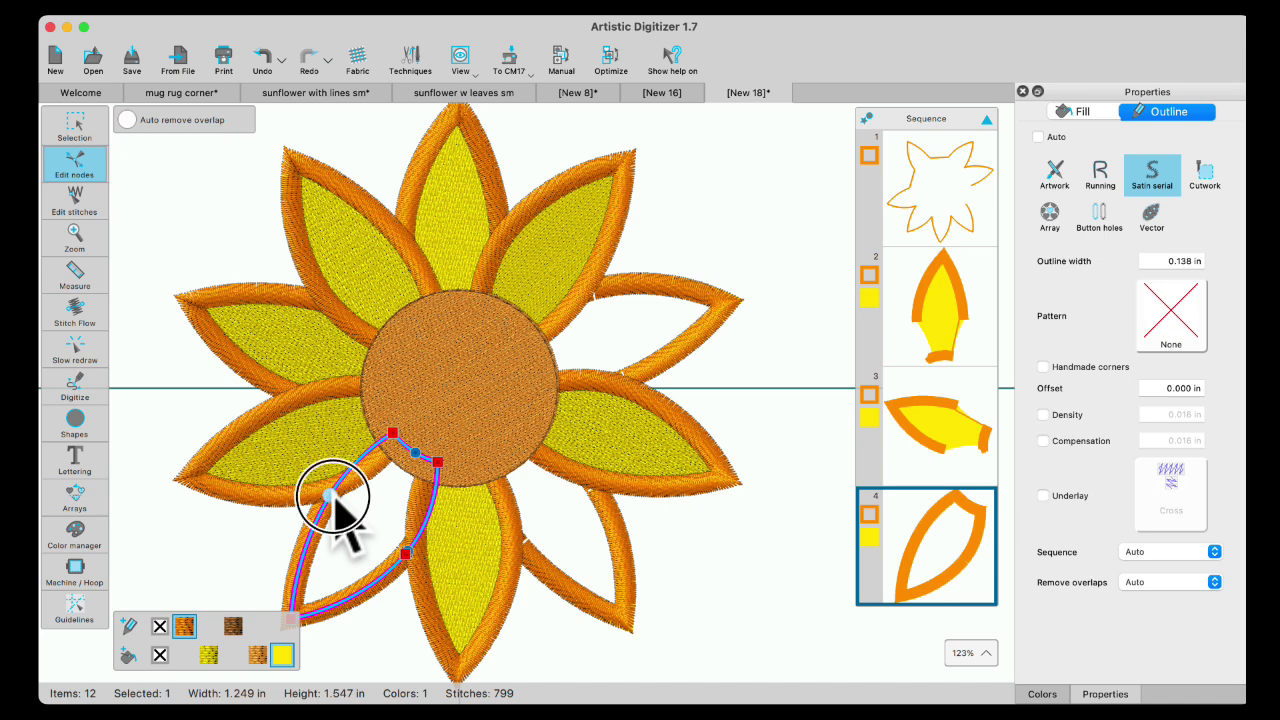
pyautogui.rightClick(331, 495)
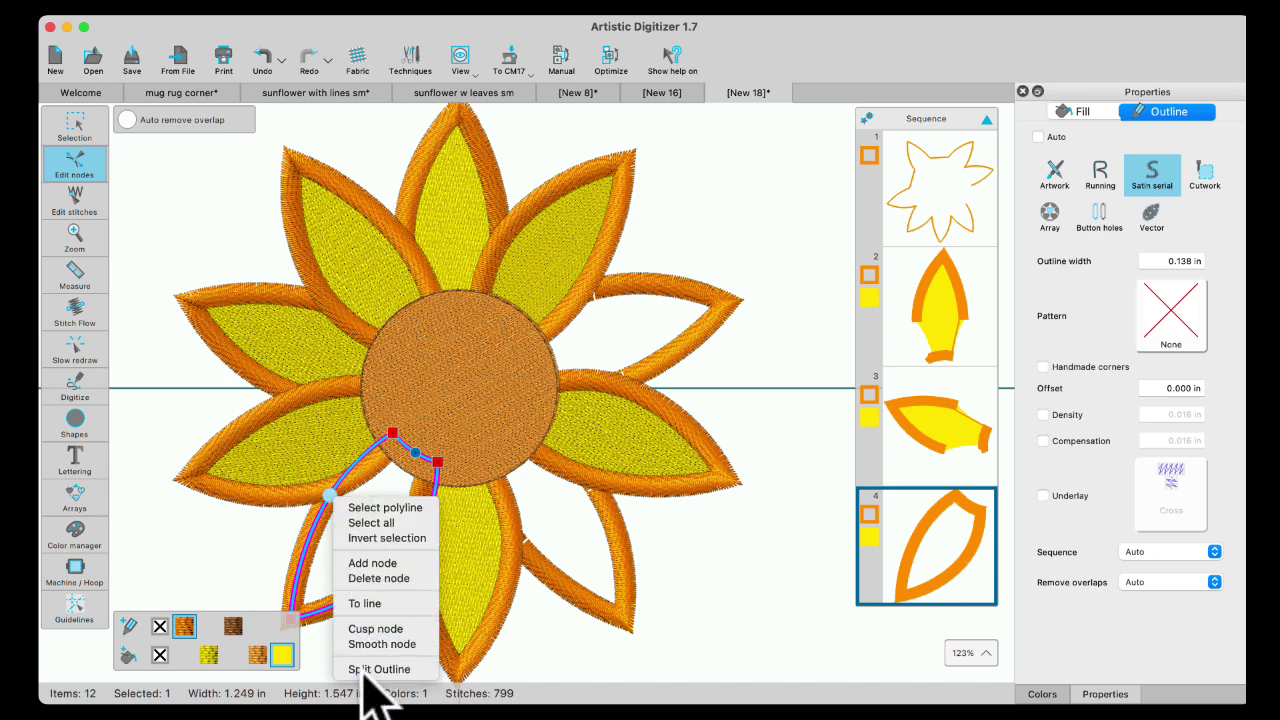
pyautogui.click(365, 669)
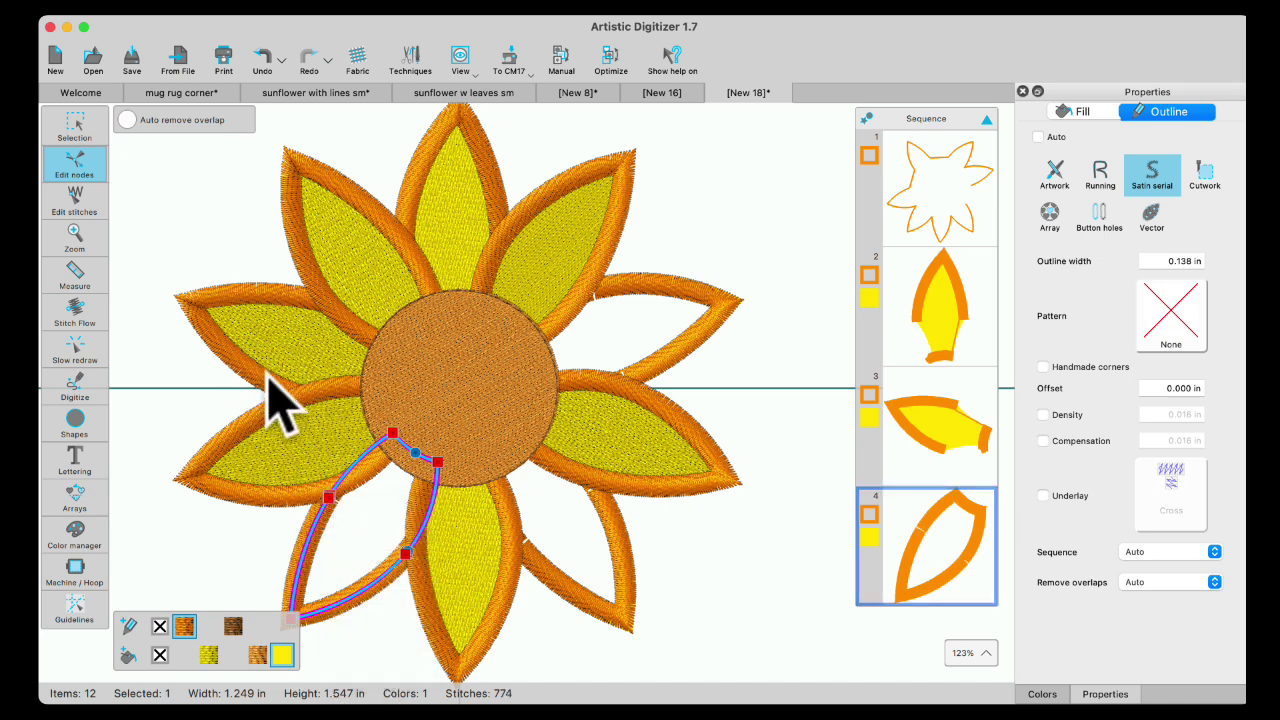
# Split the upper-left overlapped petal's outline at the two side nodes where it meets the neighboring petals
pyautogui.click(284, 388)
pyautogui.rightClick(288, 393)
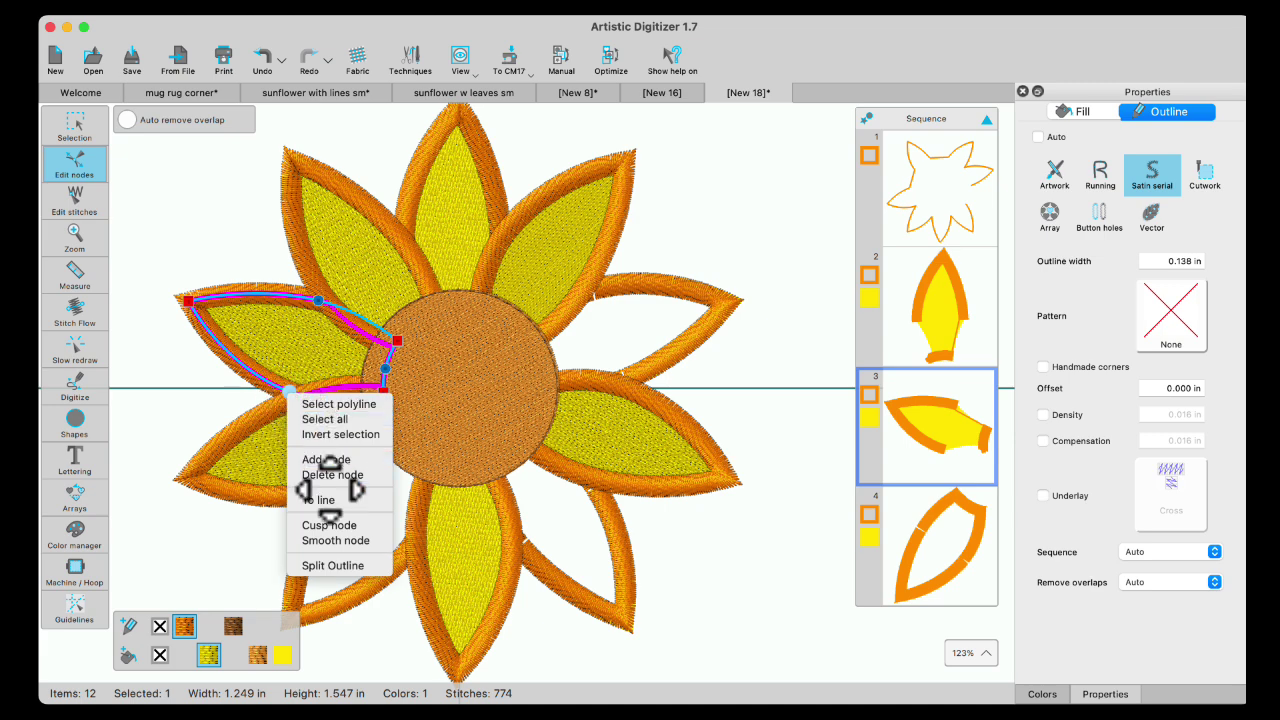
pyautogui.click(343, 565)
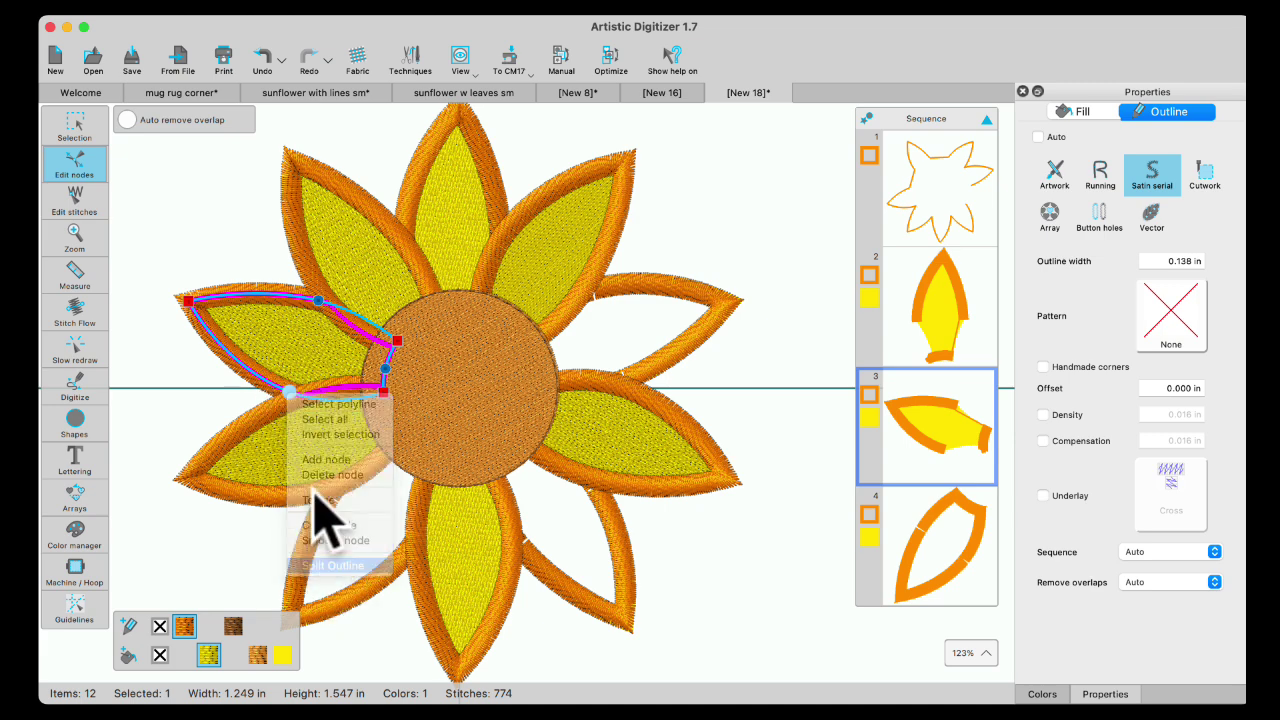
pyautogui.rightClick(318, 300)
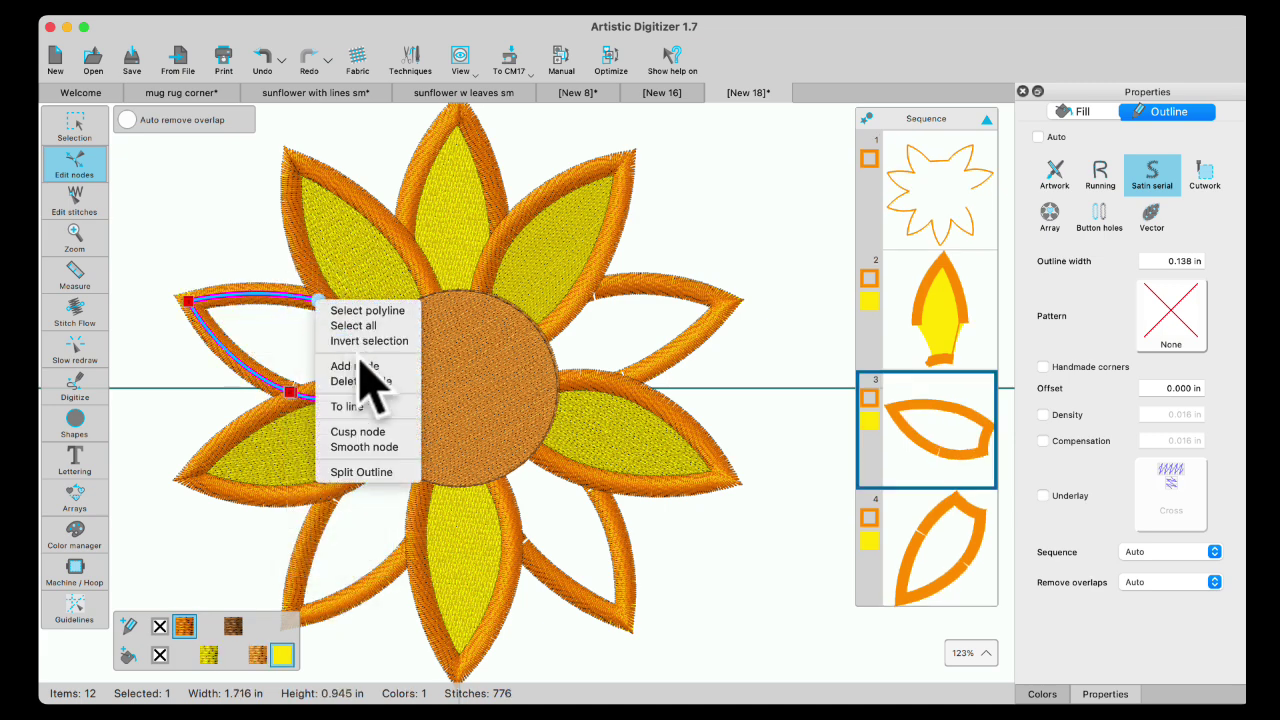
pyautogui.click(369, 470)
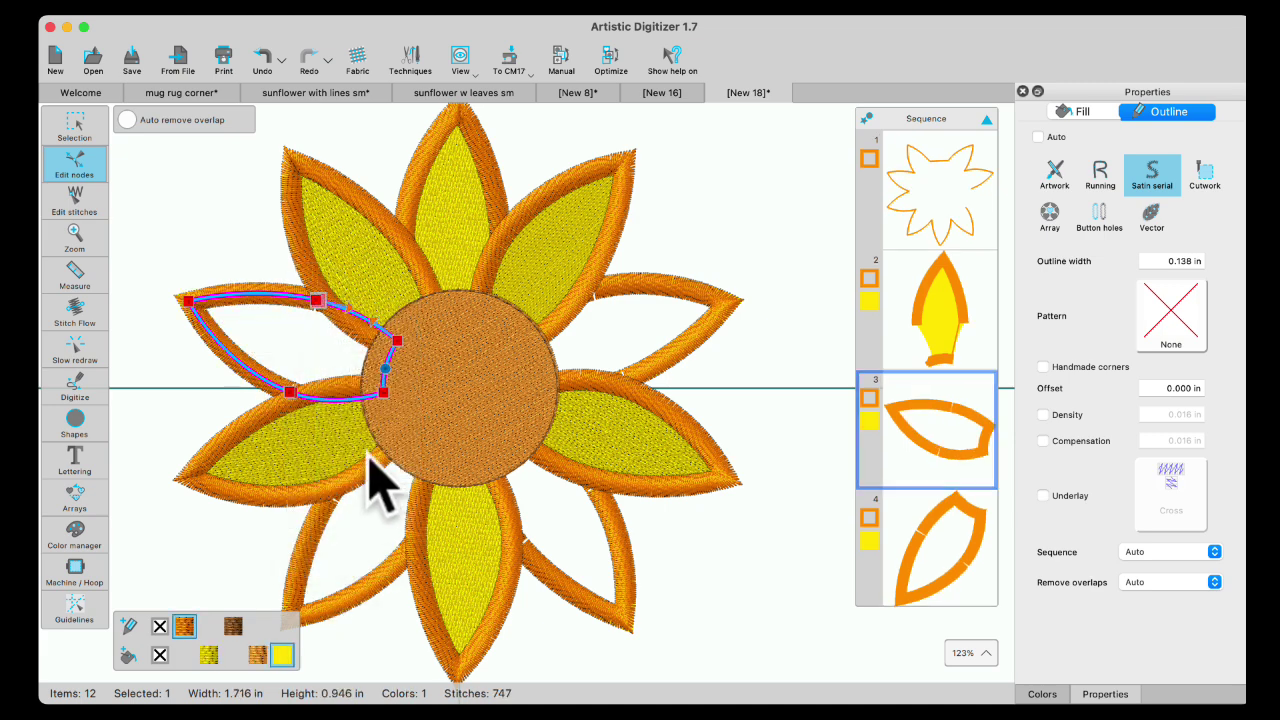
# Split the top petal's outline at its left and right side nodes
pyautogui.click(407, 189)
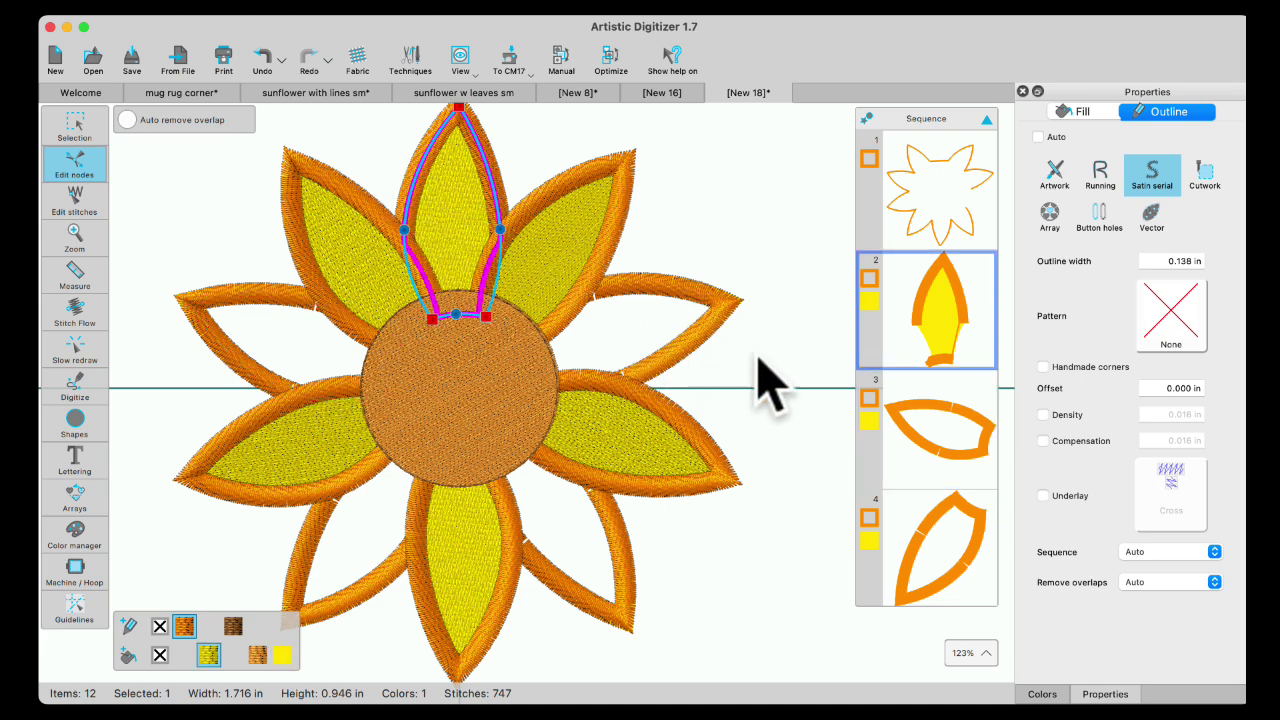
pyautogui.scroll(-10, 940, 430)
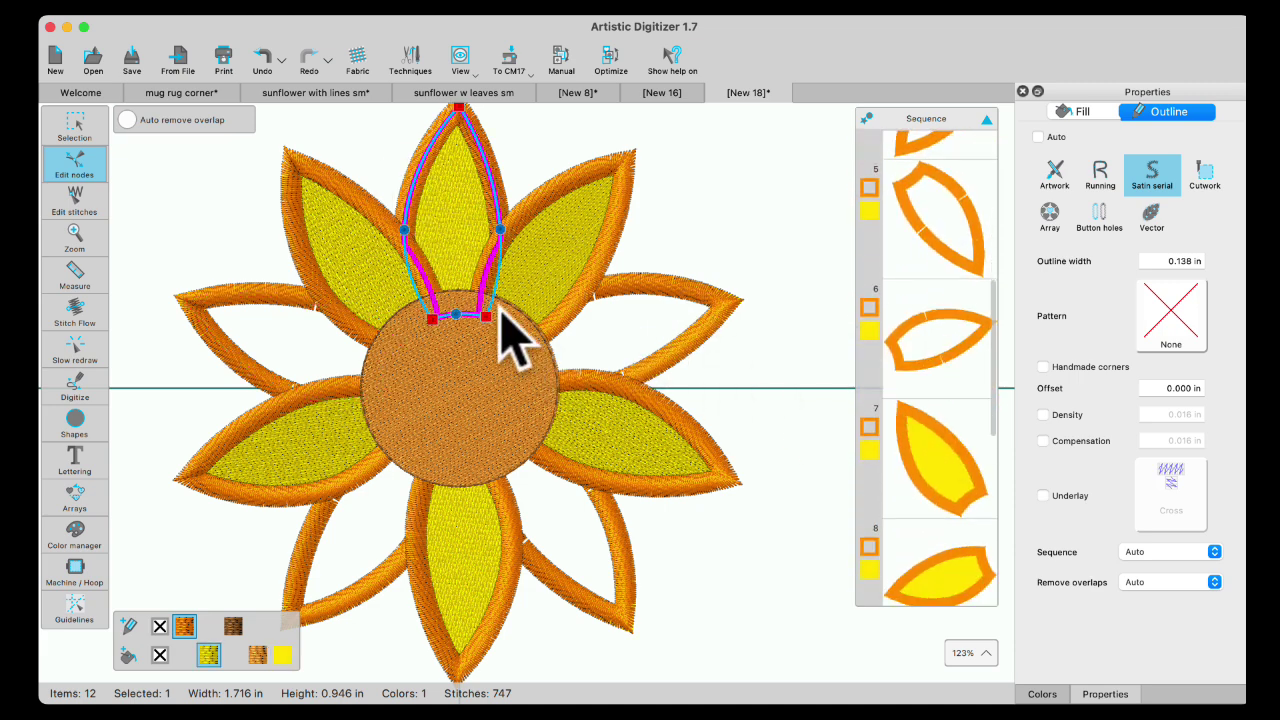
pyautogui.rightClick(405, 232)
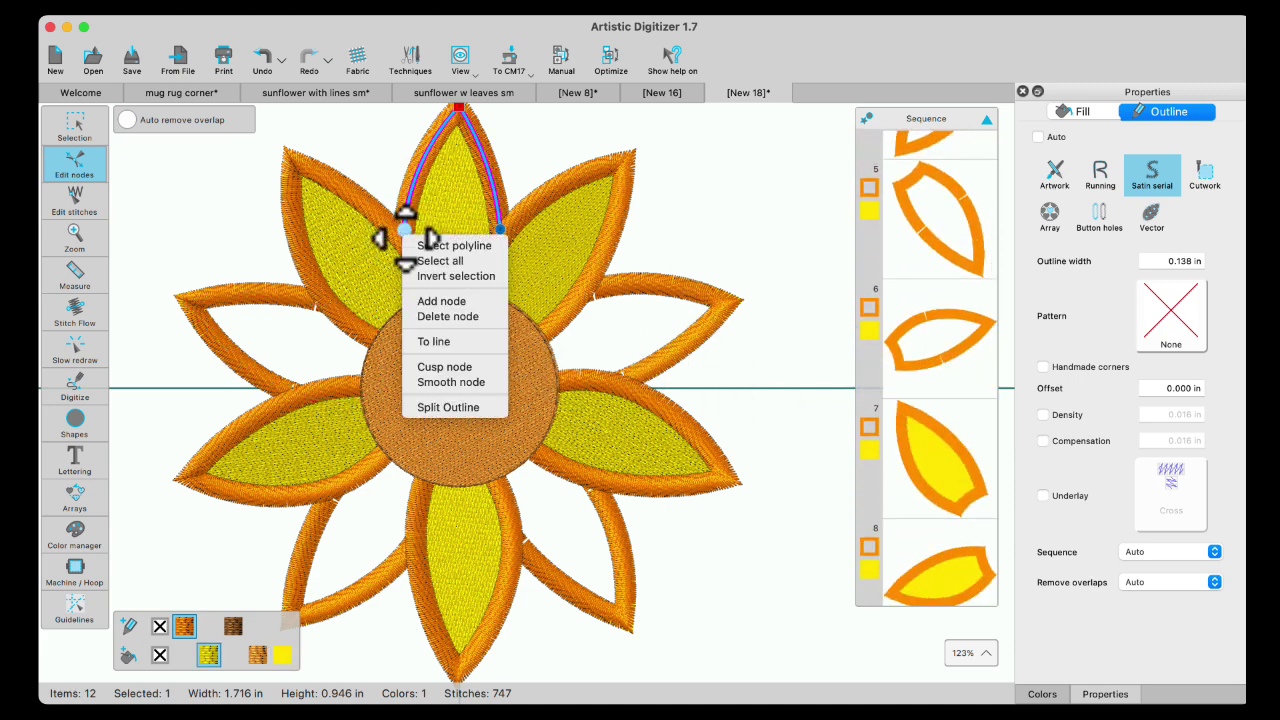
pyautogui.click(455, 404)
pyautogui.rightClick(500, 229)
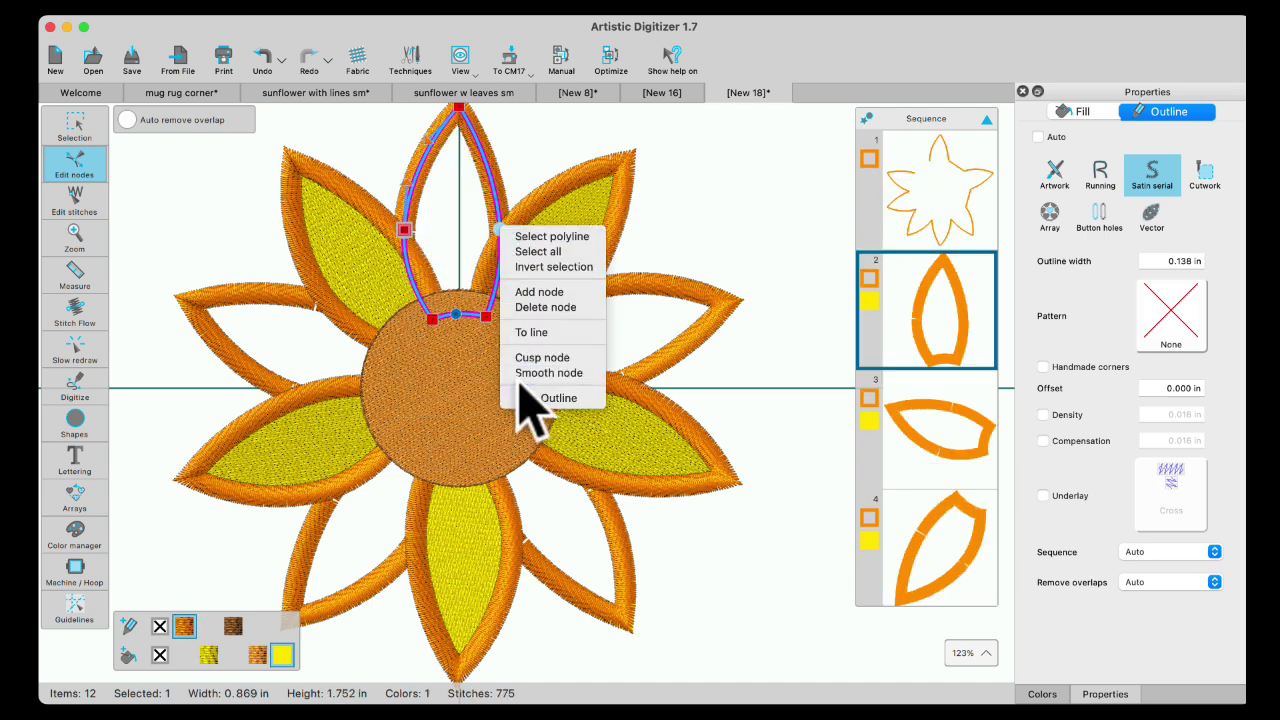
pyautogui.click(530, 400)
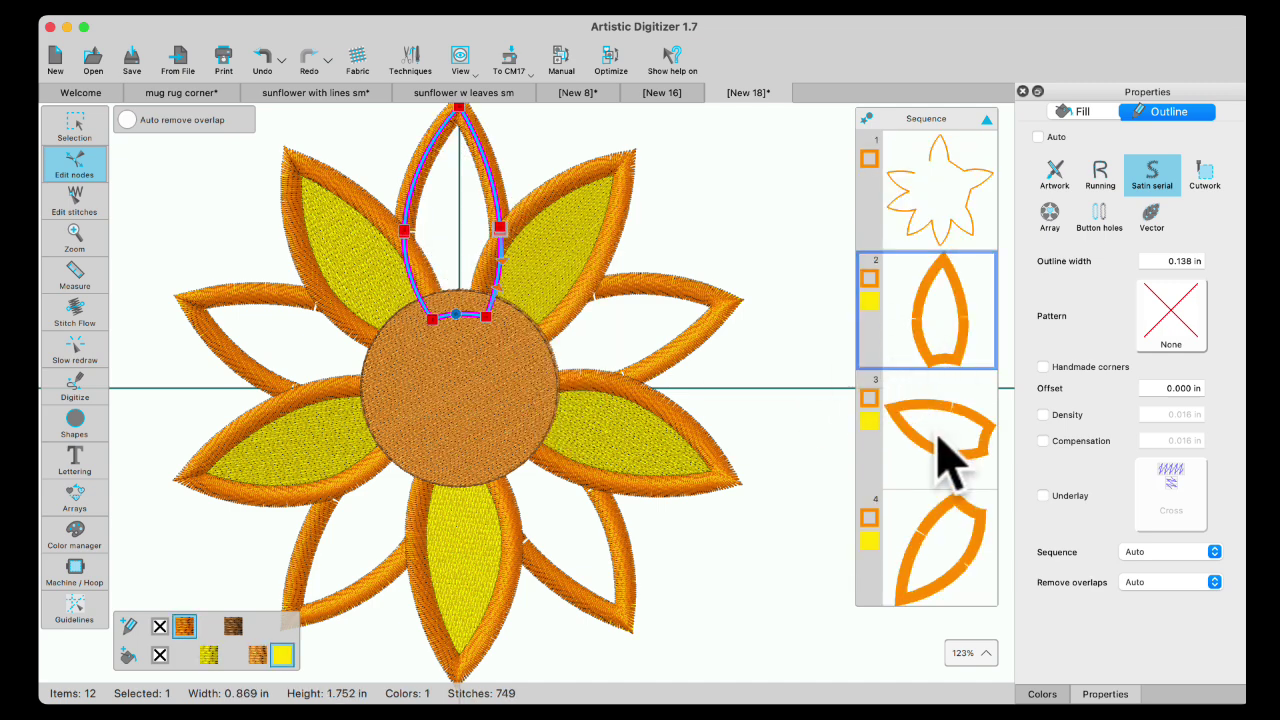
# Select the five petals with split outlines at sequence positions 2 to 6 and break them apart
pyautogui.click(75, 122)
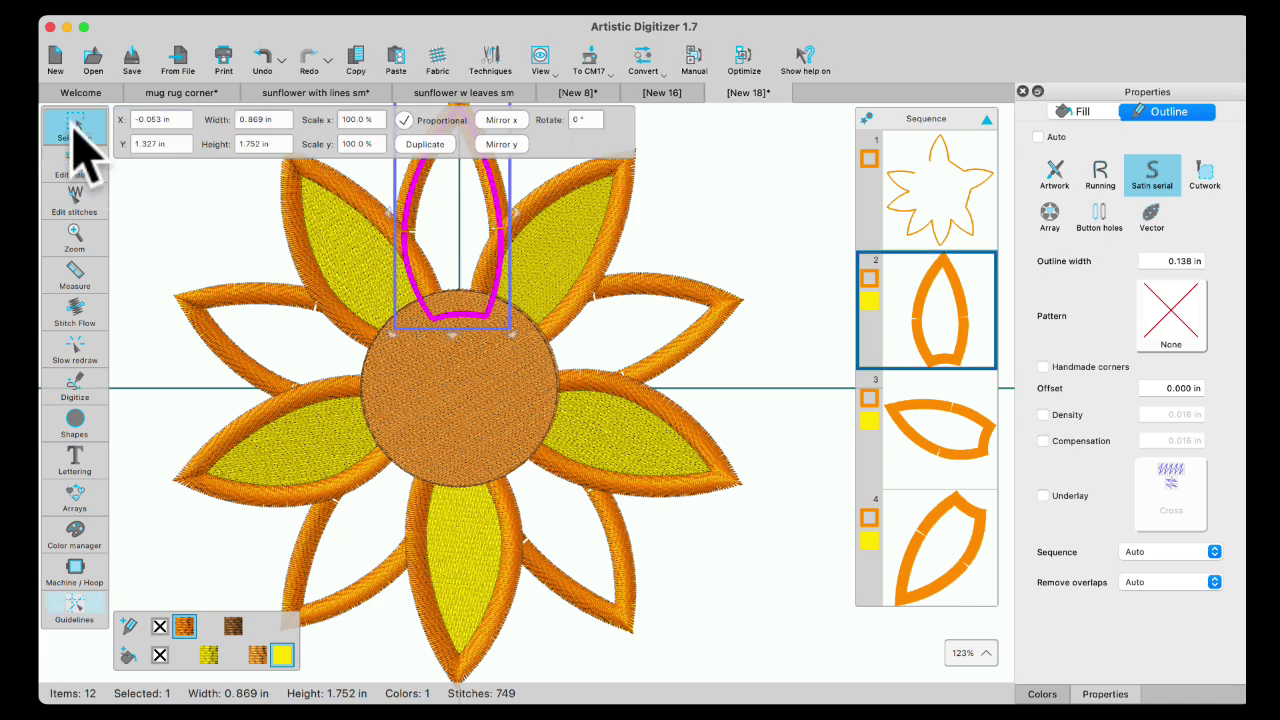
pyautogui.scroll(-6, 925, 465)
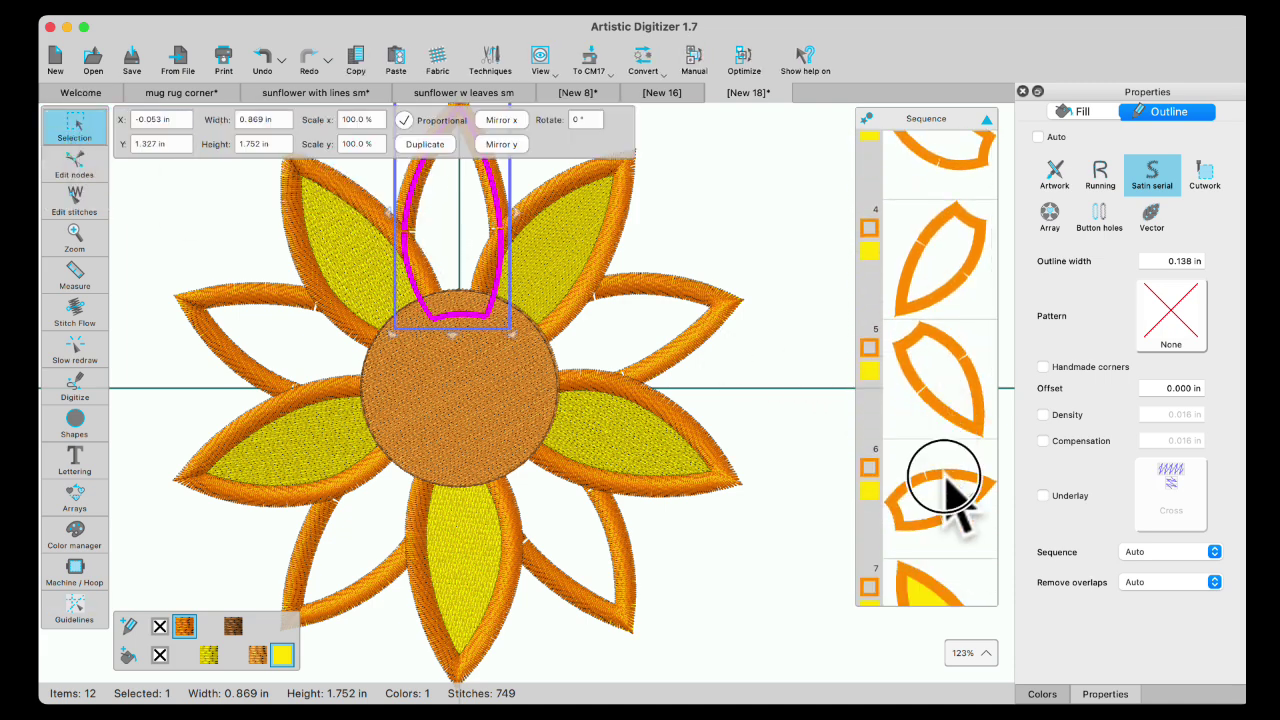
pyautogui.click(955, 500)
pyautogui.keyDown('shift'); pyautogui.click(963, 385); pyautogui.keyUp('shift')
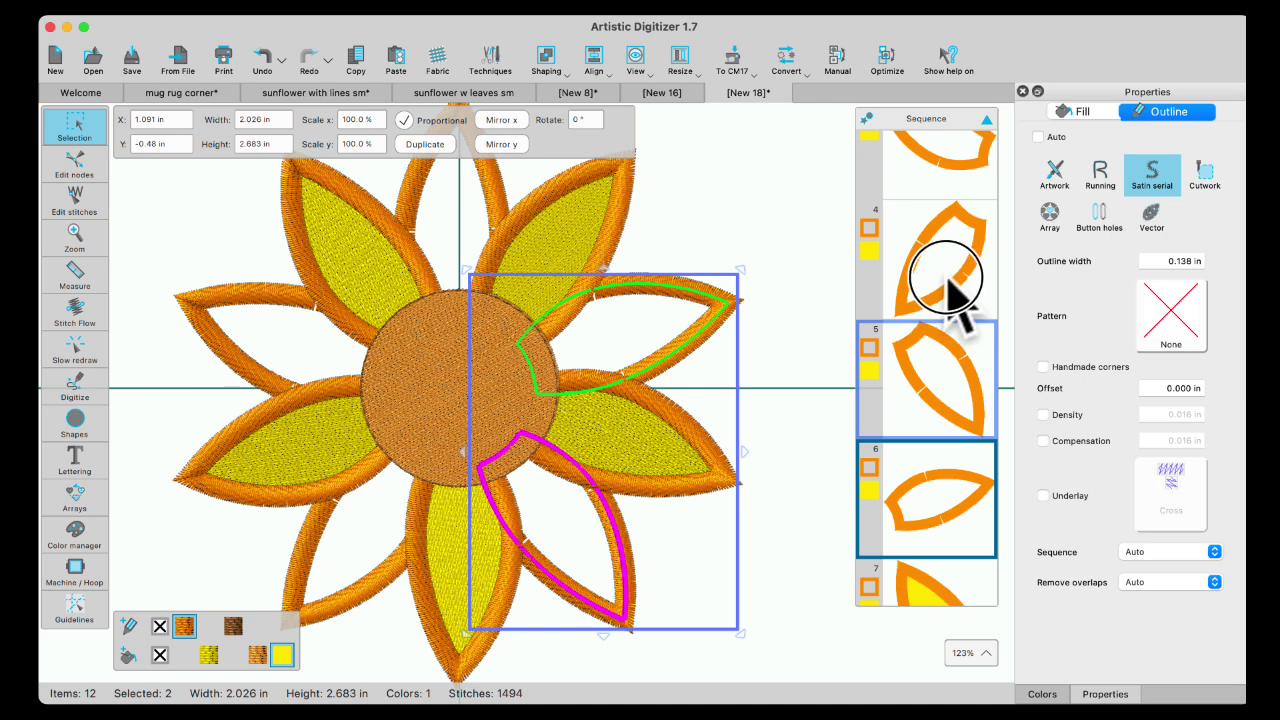
pyautogui.keyDown('shift'); pyautogui.click(950, 285); pyautogui.keyUp('shift')
pyautogui.scroll(4, 950, 290)
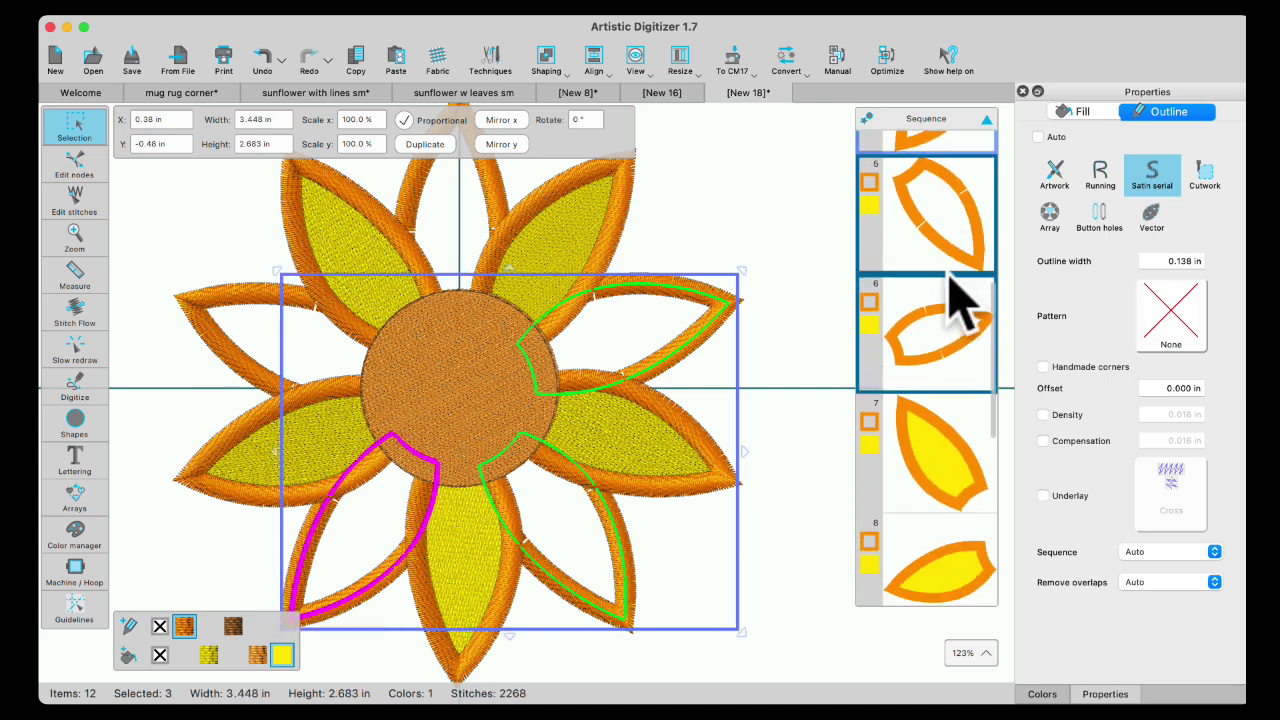
pyautogui.keyDown('shift'); pyautogui.click(955, 335); pyautogui.keyUp('shift')
pyautogui.keyDown('shift'); pyautogui.click(944, 285); pyautogui.keyUp('shift')
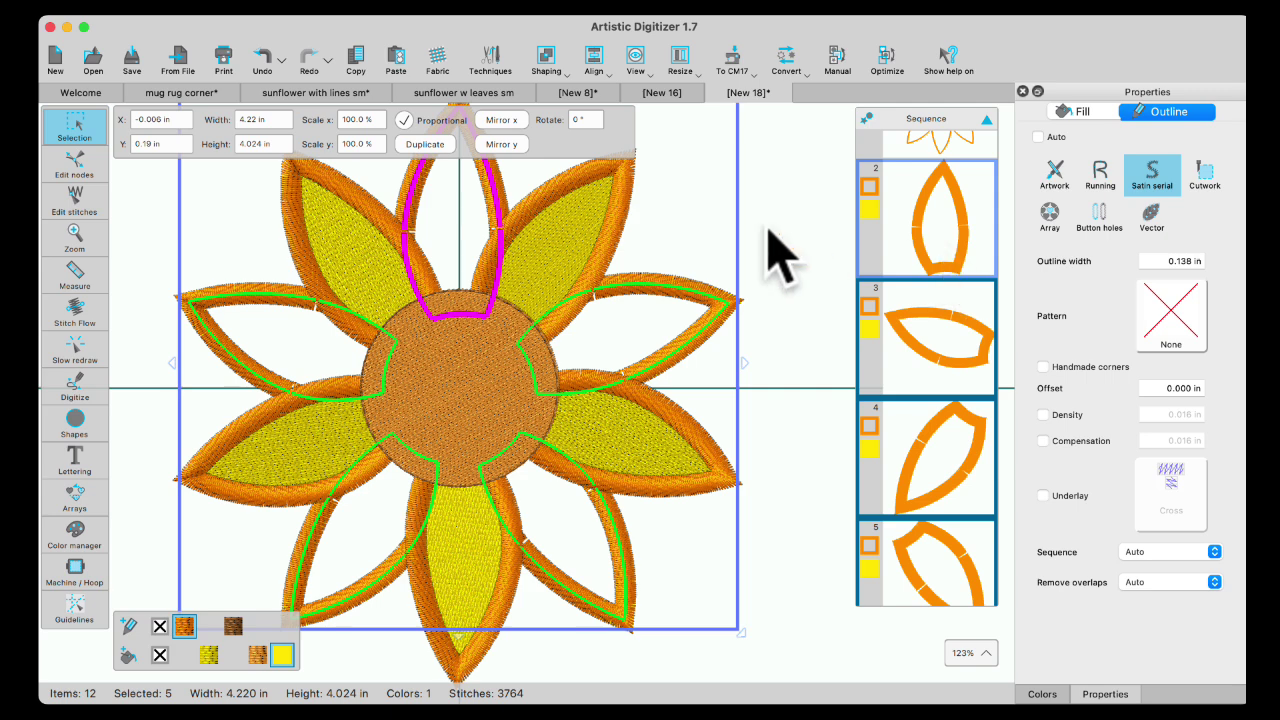
pyautogui.rightClick(665, 213)
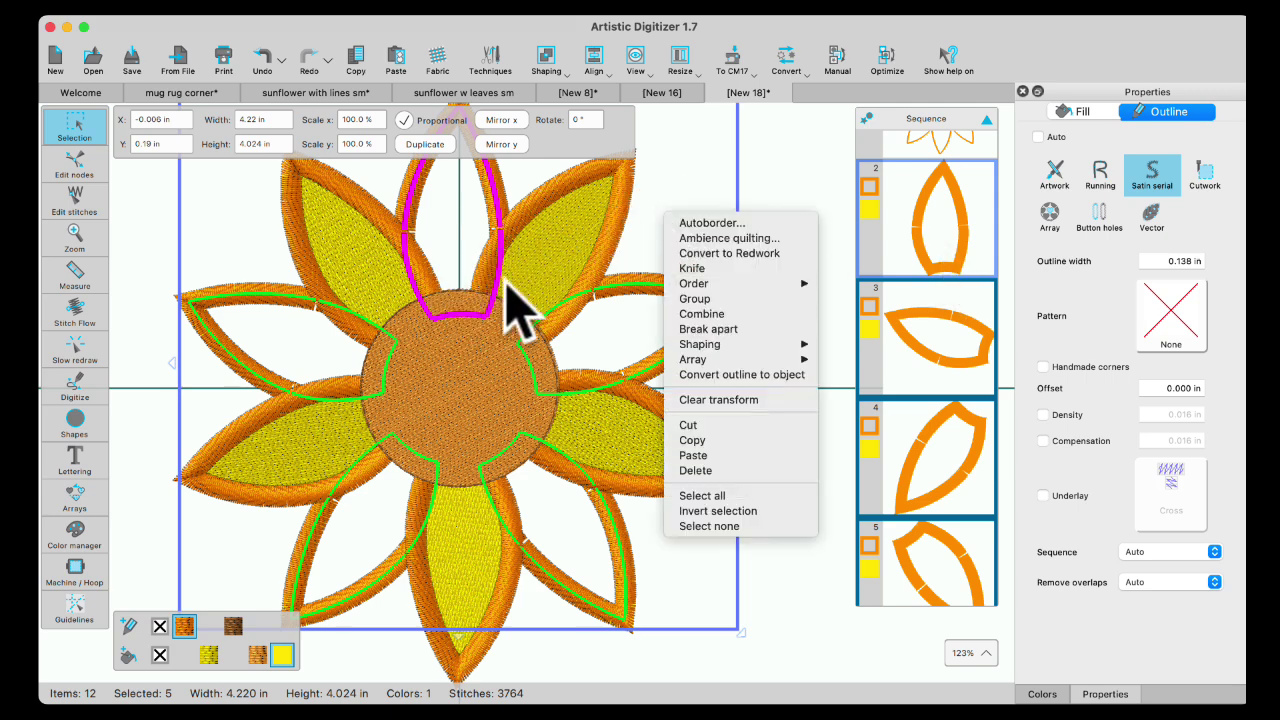
pyautogui.click(686, 331)
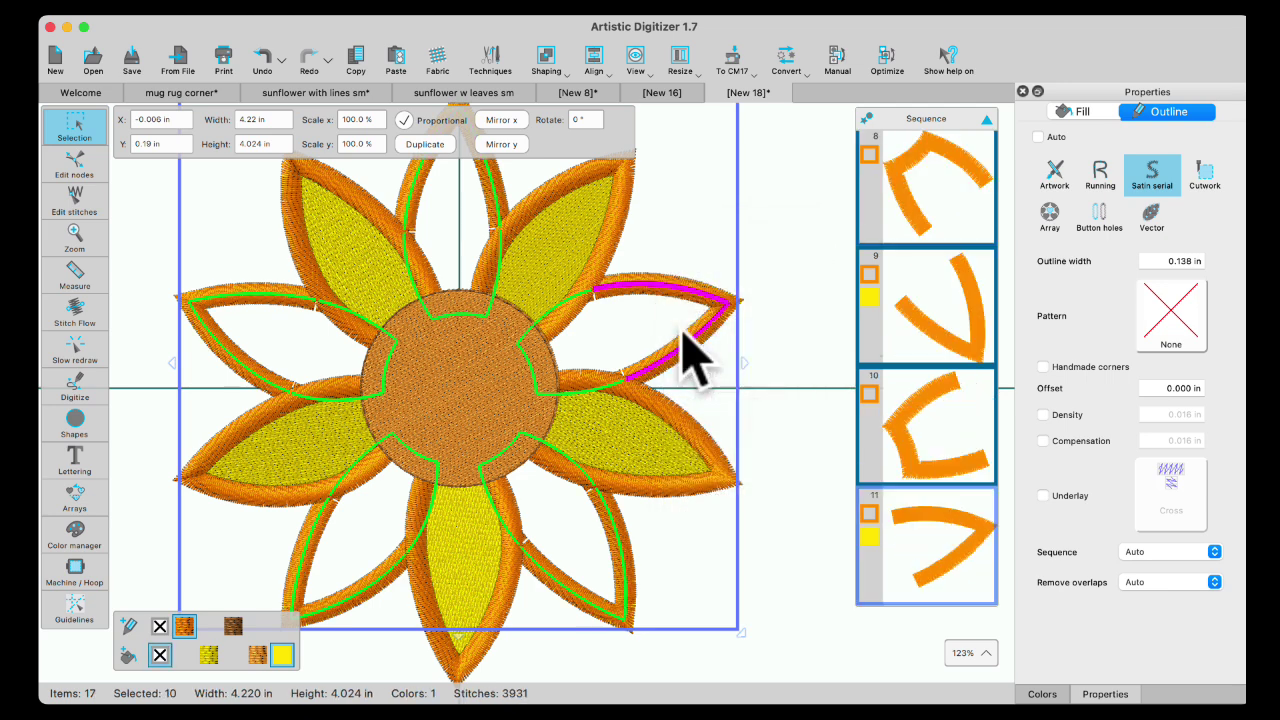
pyautogui.click(790, 240)
# Delete the five inner outline pieces next to the flower center, keeping the pointed outer piece of each overlapped petal
pyautogui.scroll(5, 958, 262)
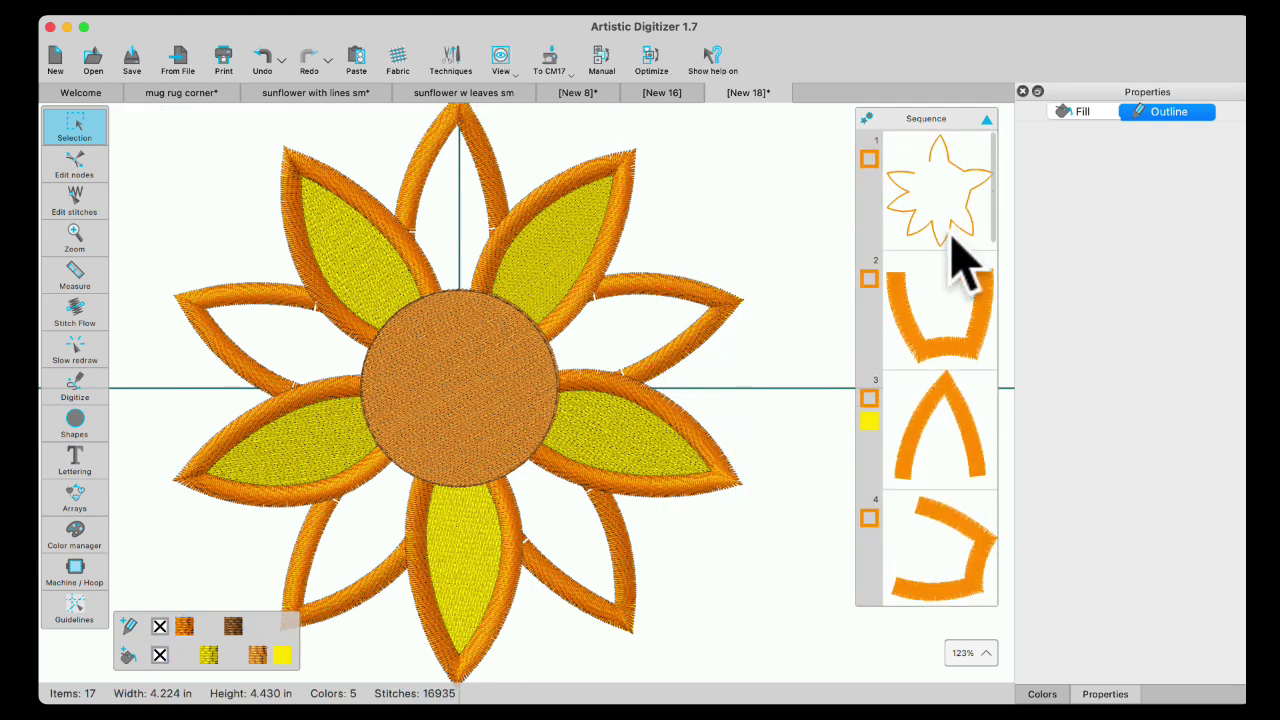
pyautogui.click(960, 337)
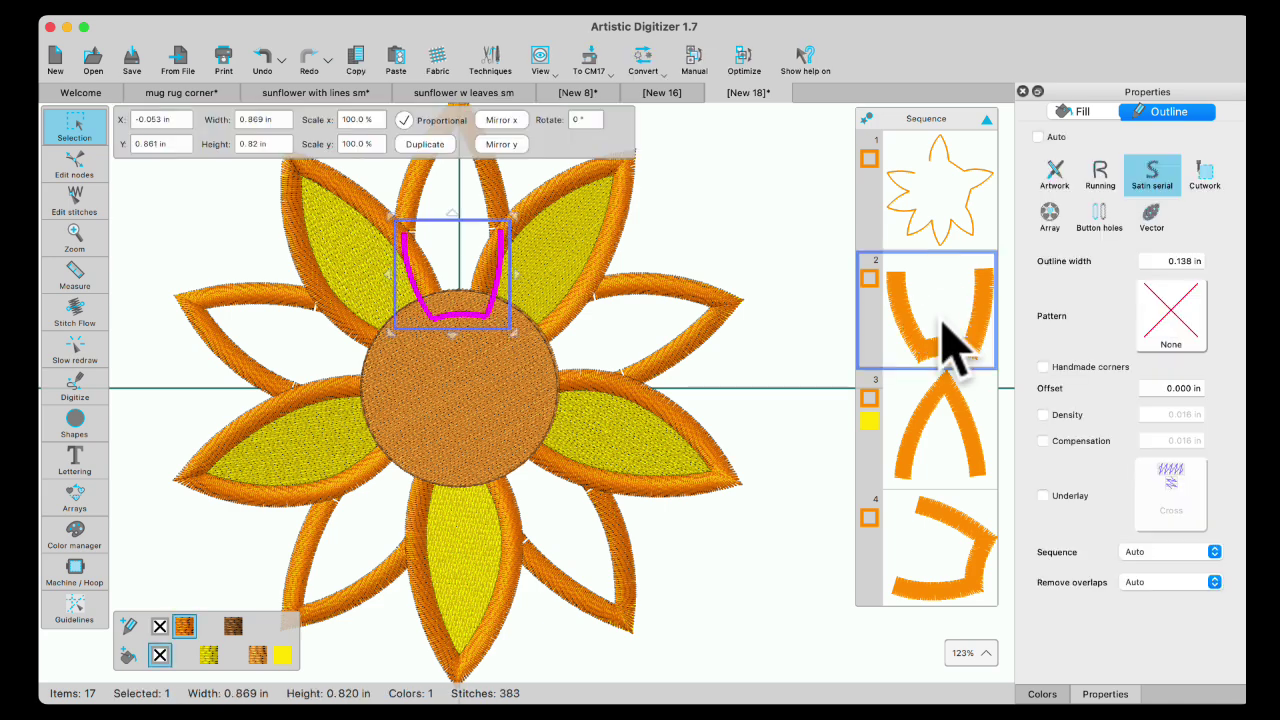
pyautogui.moveTo(943, 337); pyautogui.dragTo(966, 529)
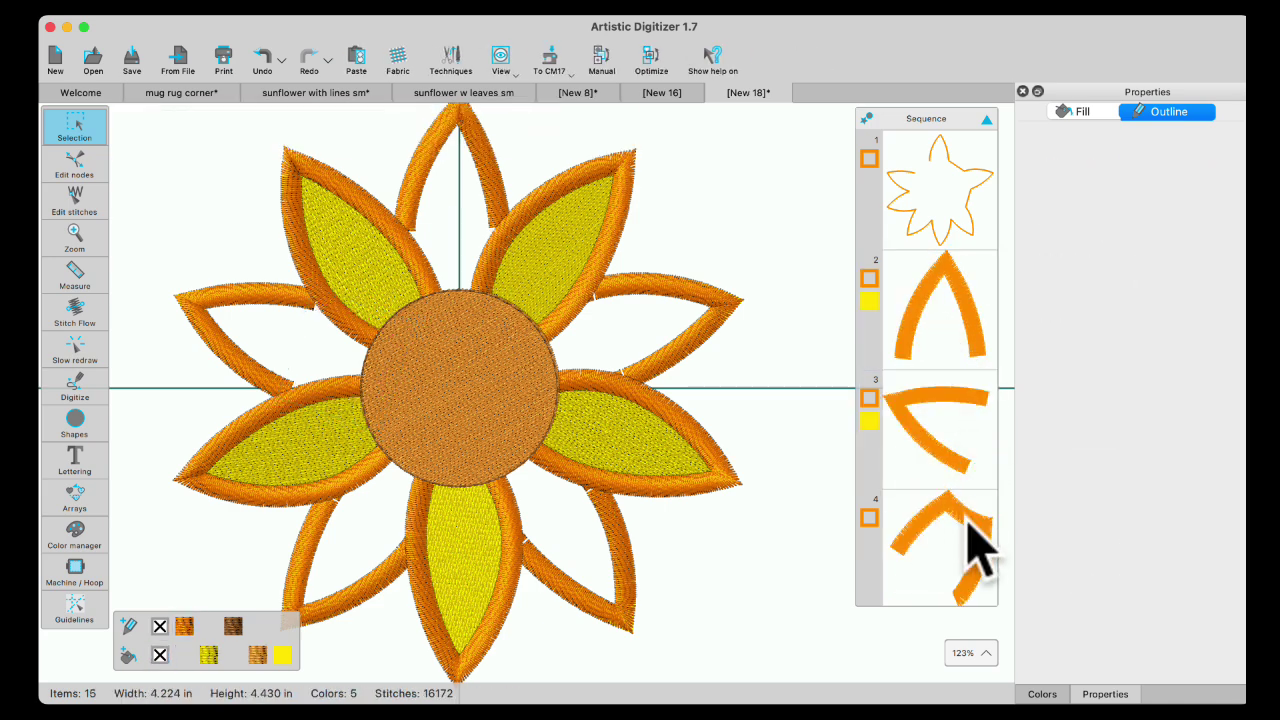
pyautogui.scroll(-2, 960, 420)
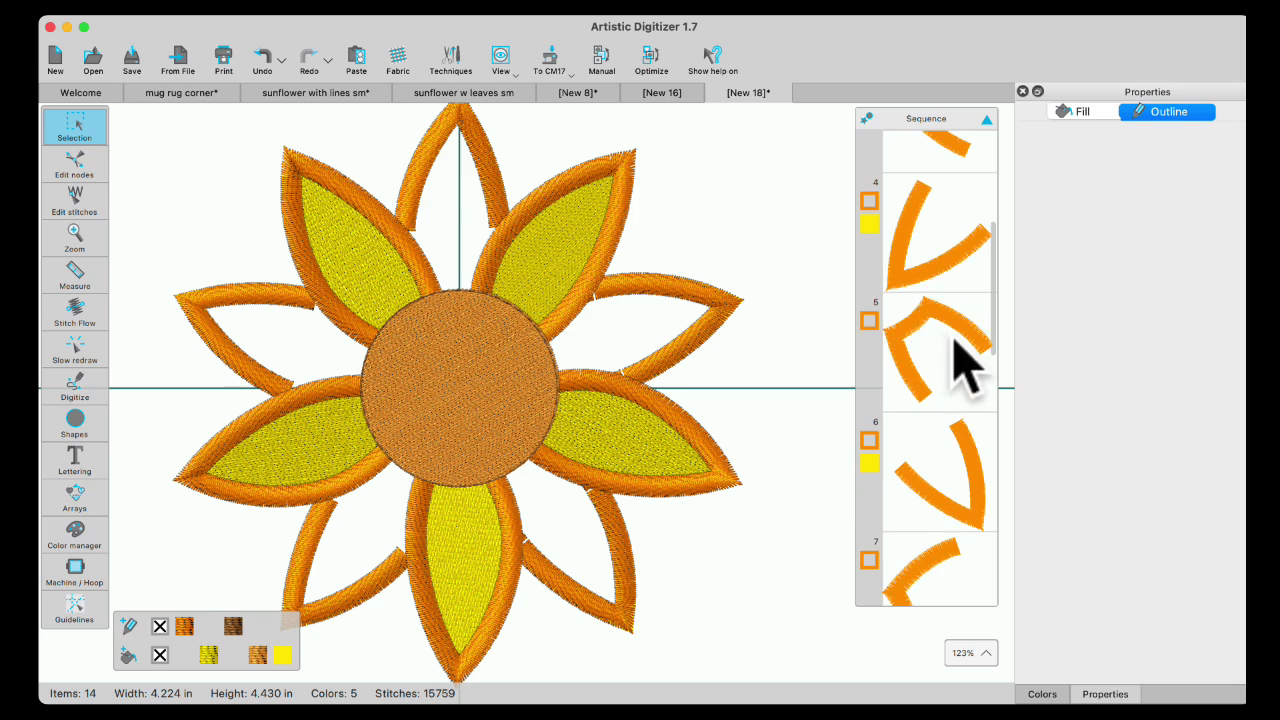
pyautogui.scroll(-2, 960, 490)
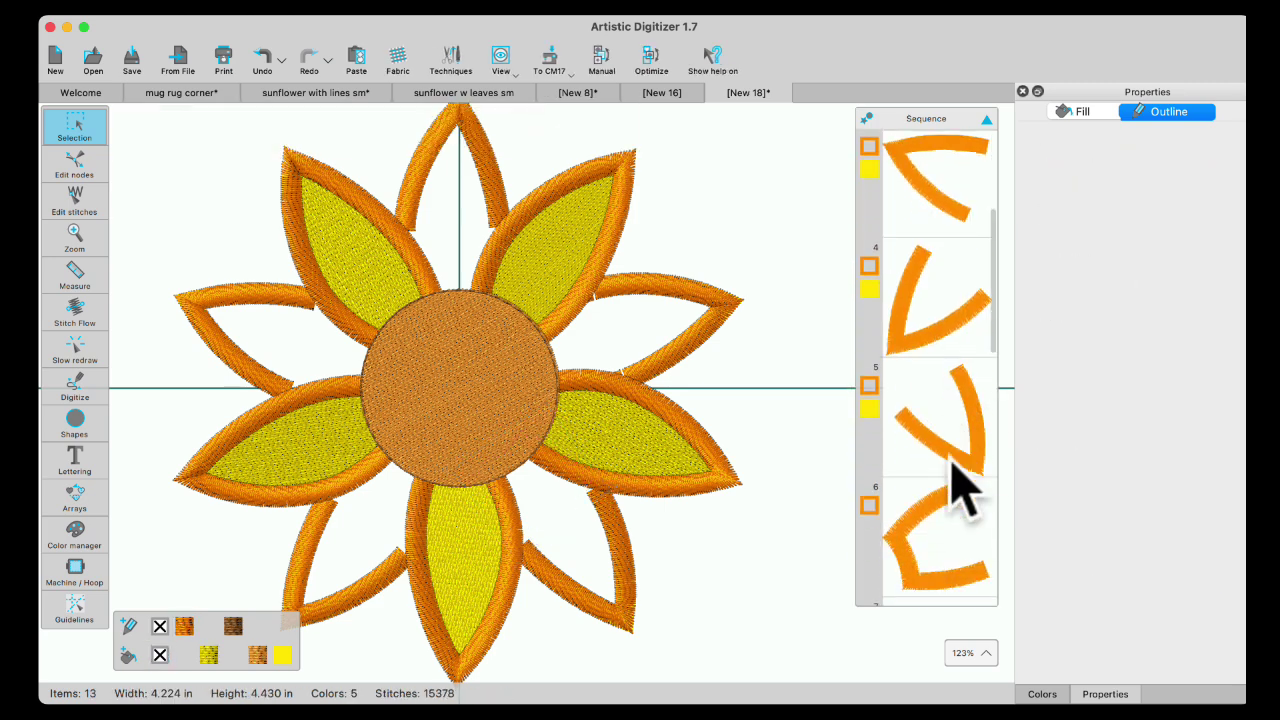
pyautogui.moveTo(960, 490); pyautogui.dragTo(970, 490)
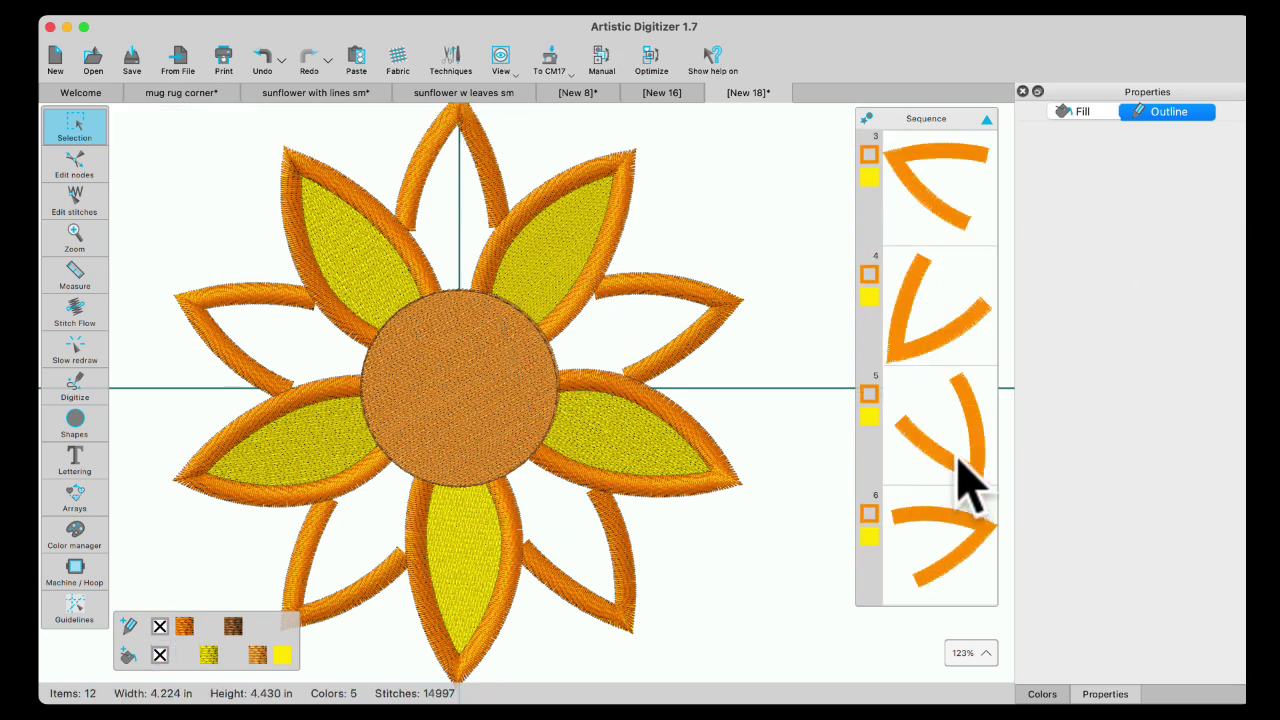
pyautogui.scroll(-3, 965, 482)
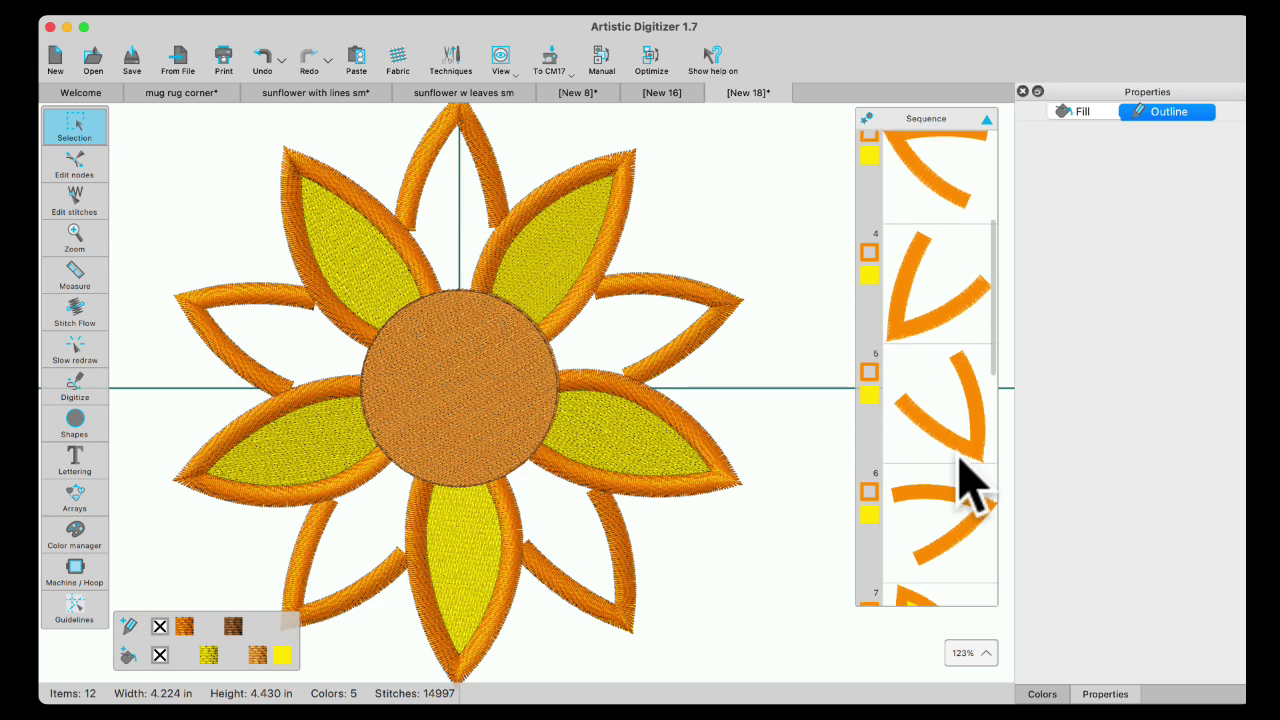
pyautogui.scroll(7, 962, 470)
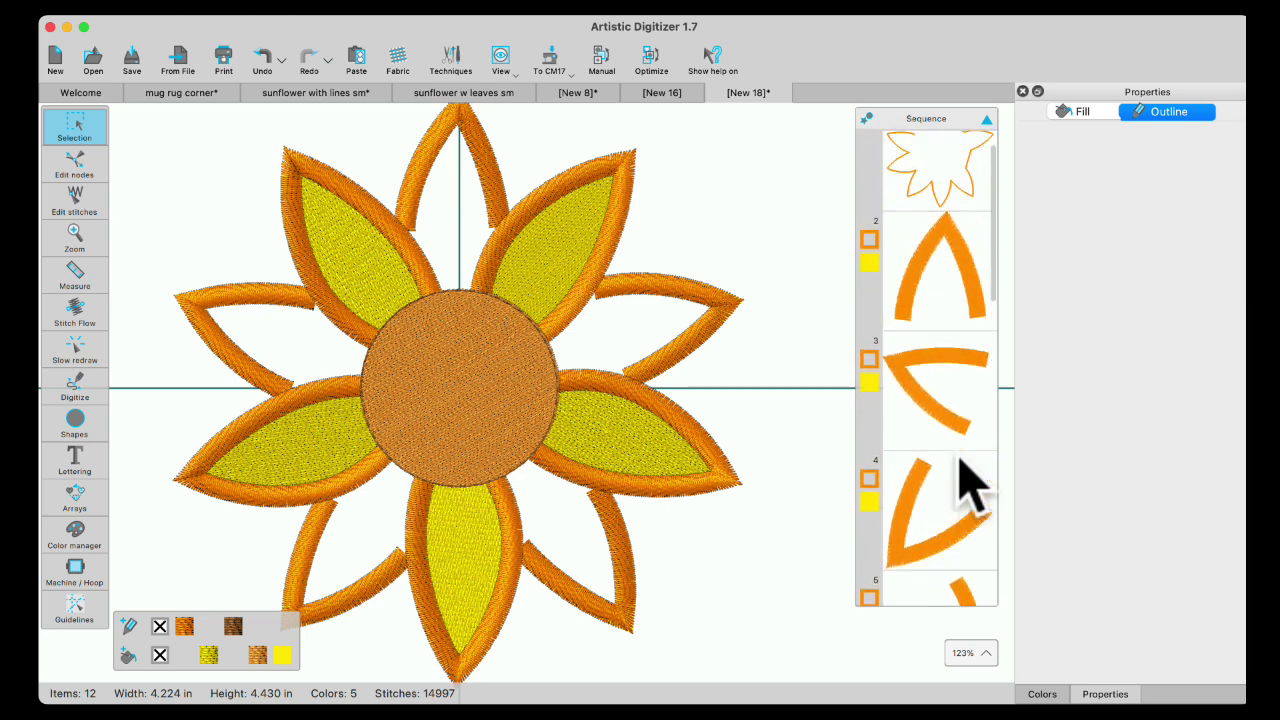
# Extend both open ends of the top petal's outline slightly inward so they tuck under the neighboring petals' borders
pyautogui.click(420, 172)
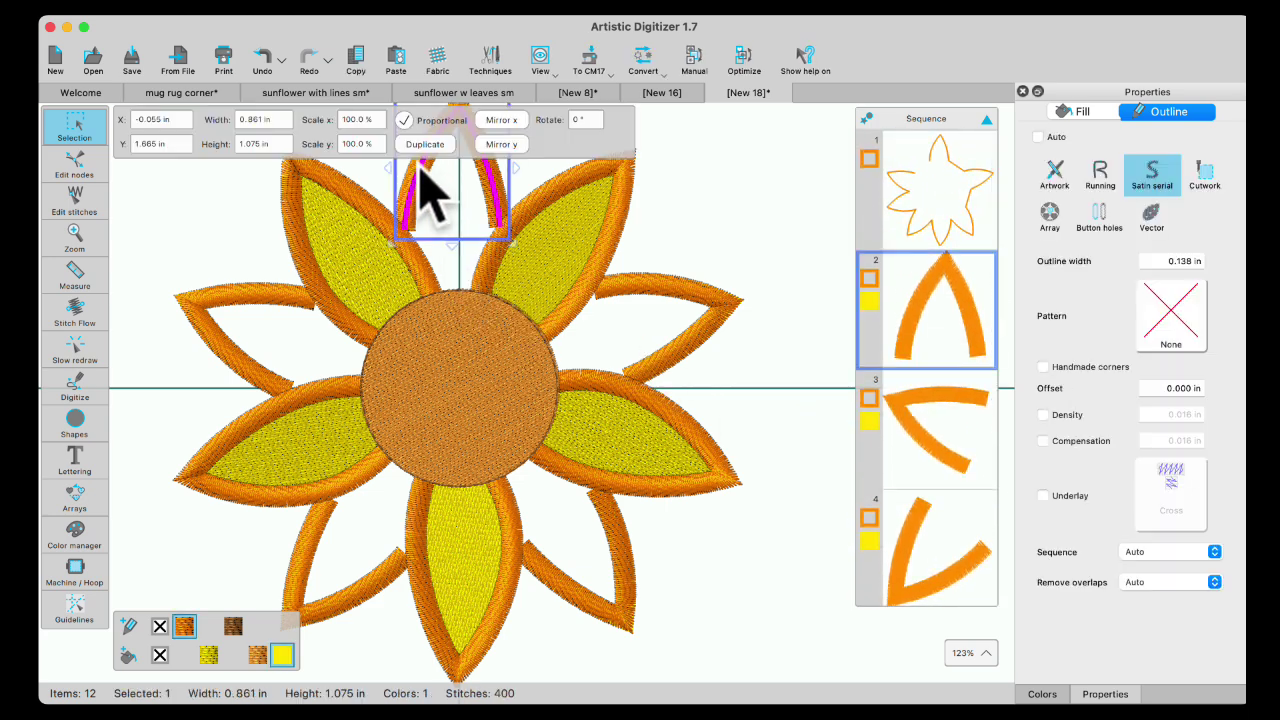
pyautogui.click(74, 165)
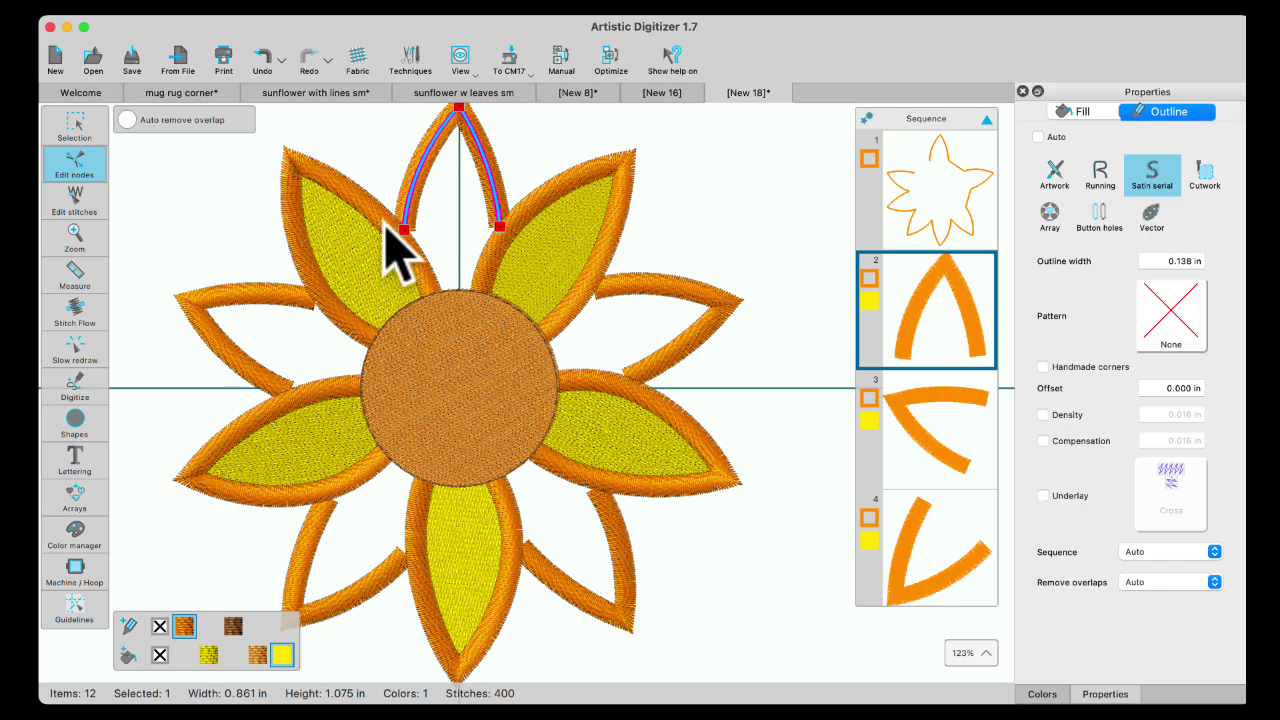
pyautogui.scroll(5, 467, 238)
pyautogui.moveTo(339, 245); pyautogui.dragTo(332, 258)
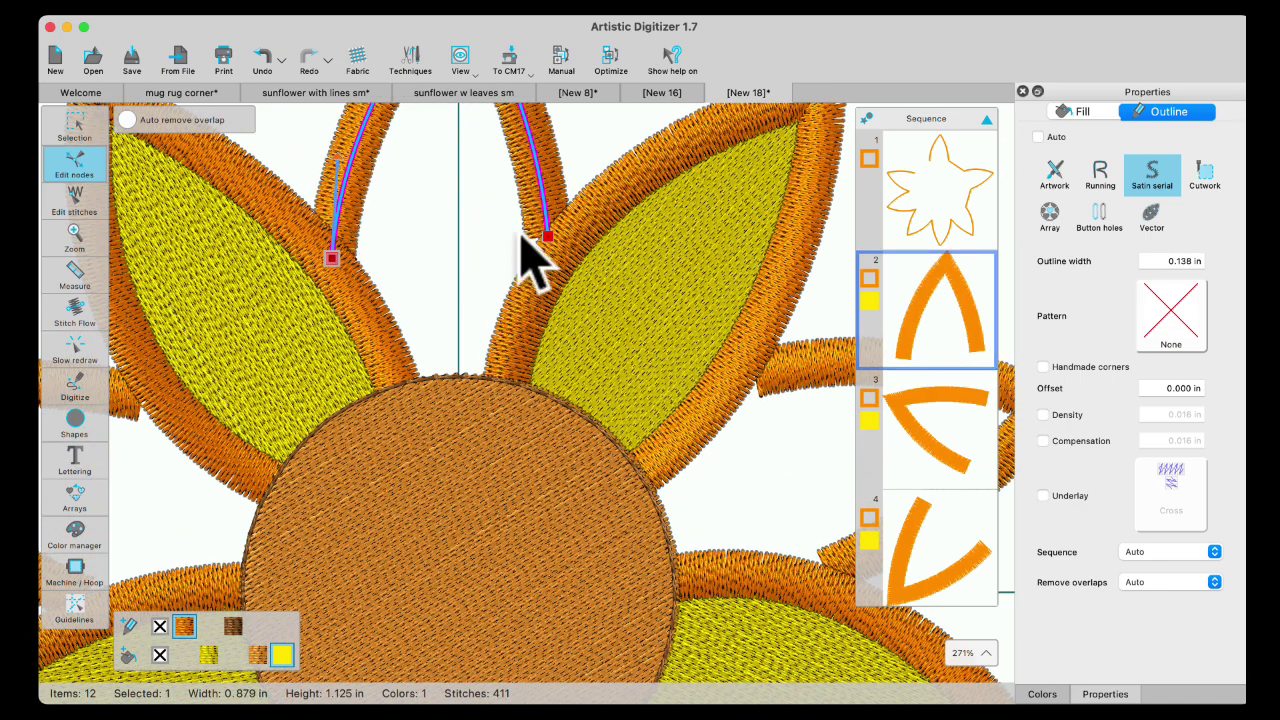
pyautogui.moveTo(547, 237); pyautogui.dragTo(544, 253)
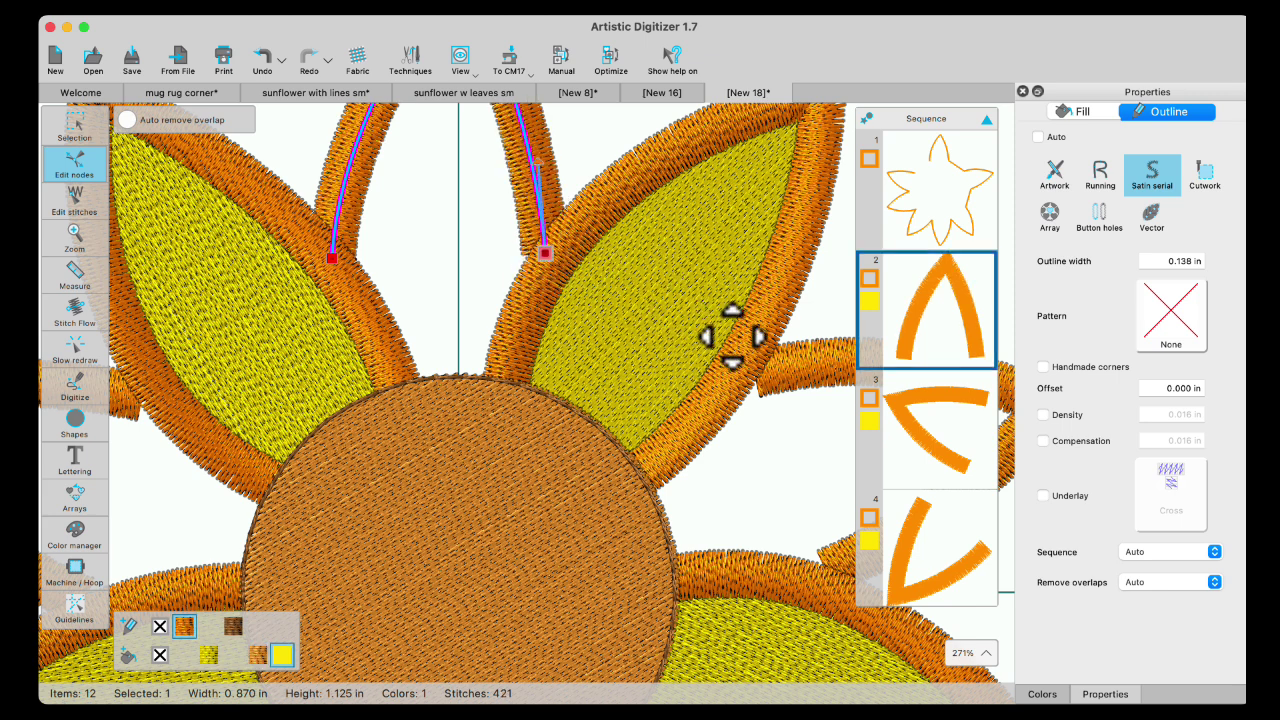
# Extend both open ends of the upper-right overlapped petal's outline into the borders of the adjacent full petals
pyautogui.click(810, 370)
pyautogui.moveTo(749, 373); pyautogui.dragTo(735, 373)
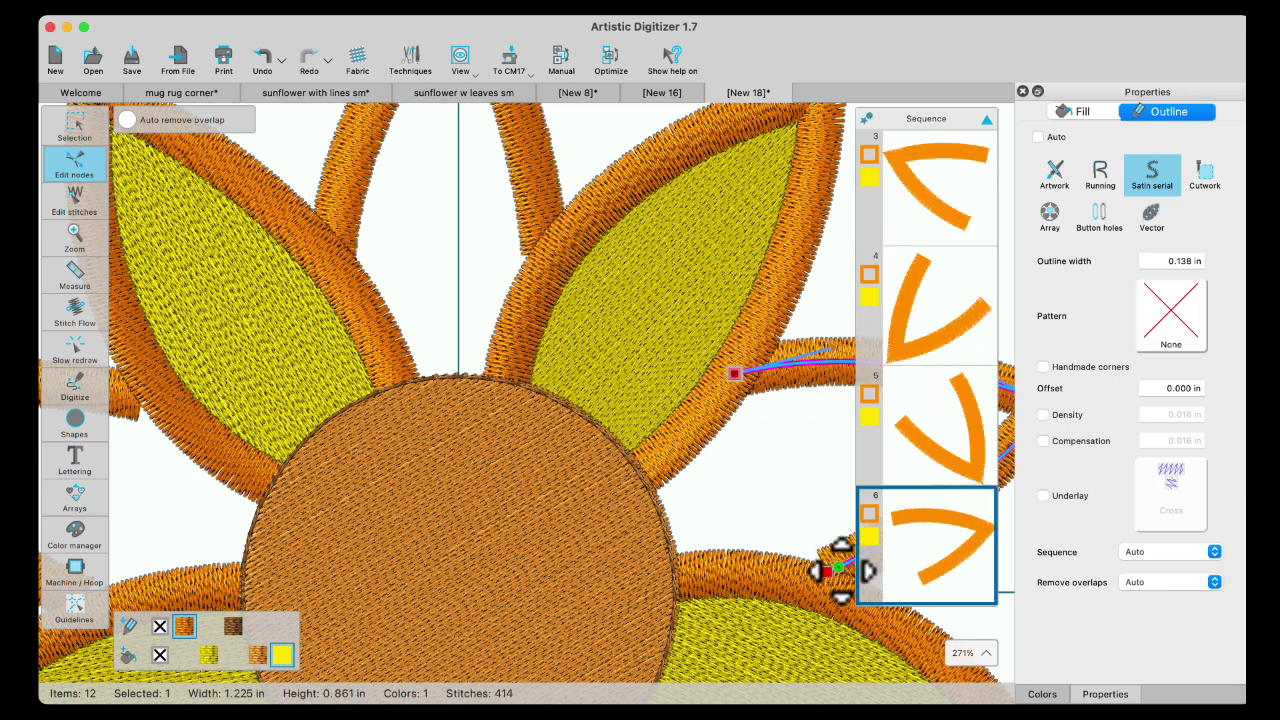
pyautogui.moveTo(826, 571); pyautogui.dragTo(812, 590)
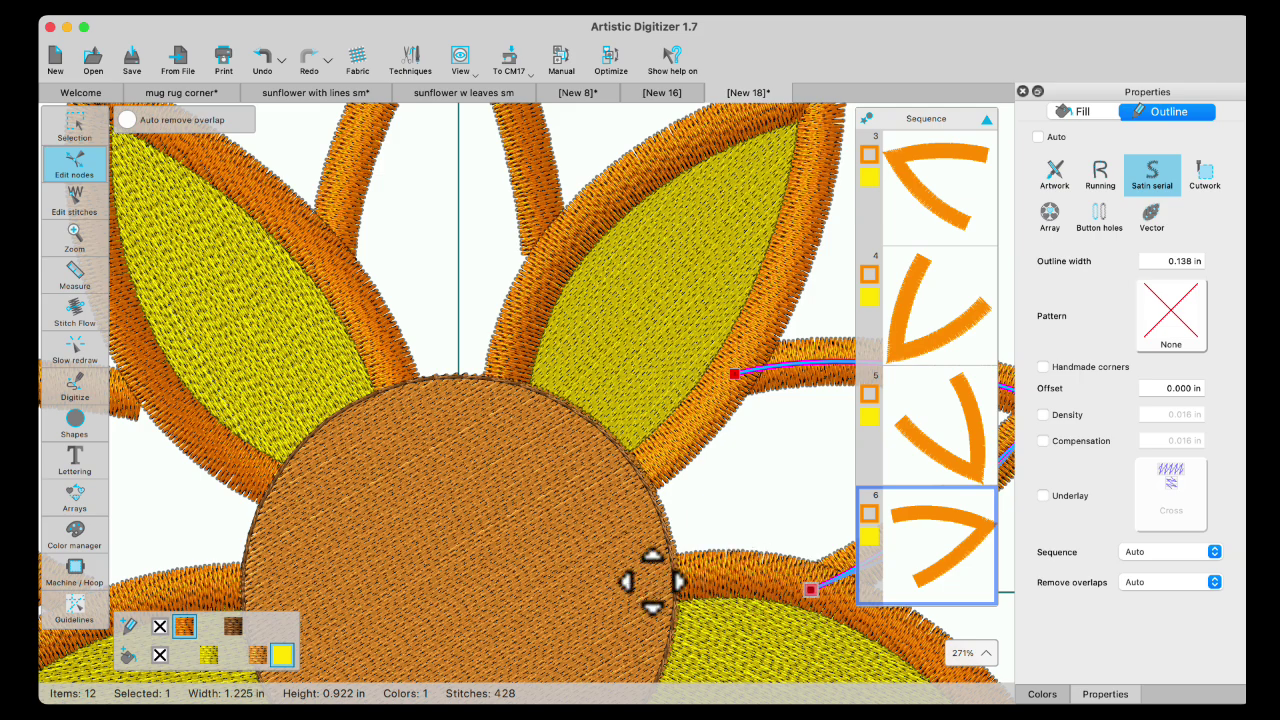
# Extend both open ends of the lower-right overlapped petal's outline into the borders of the adjacent full petals
pyautogui.scroll(-2, 615, 565)
pyautogui.scroll(-5, 612, 555)
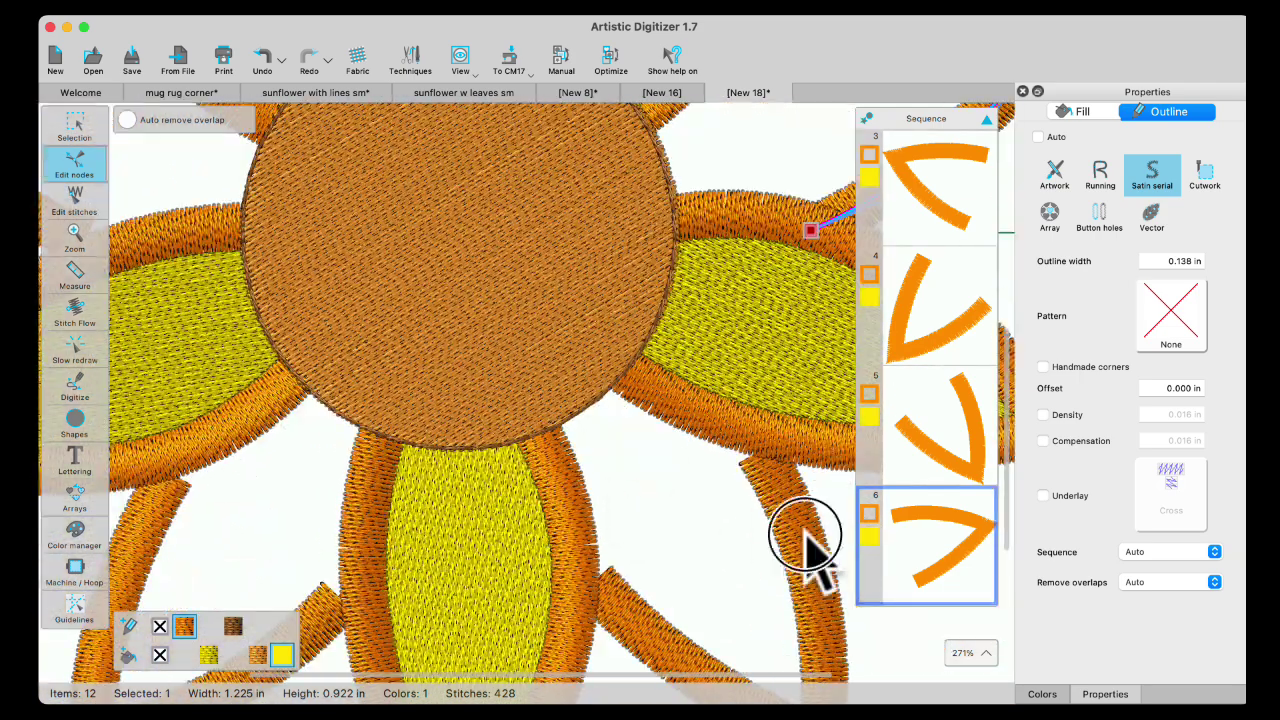
pyautogui.click(798, 528)
pyautogui.moveTo(758, 455); pyautogui.dragTo(754, 435)
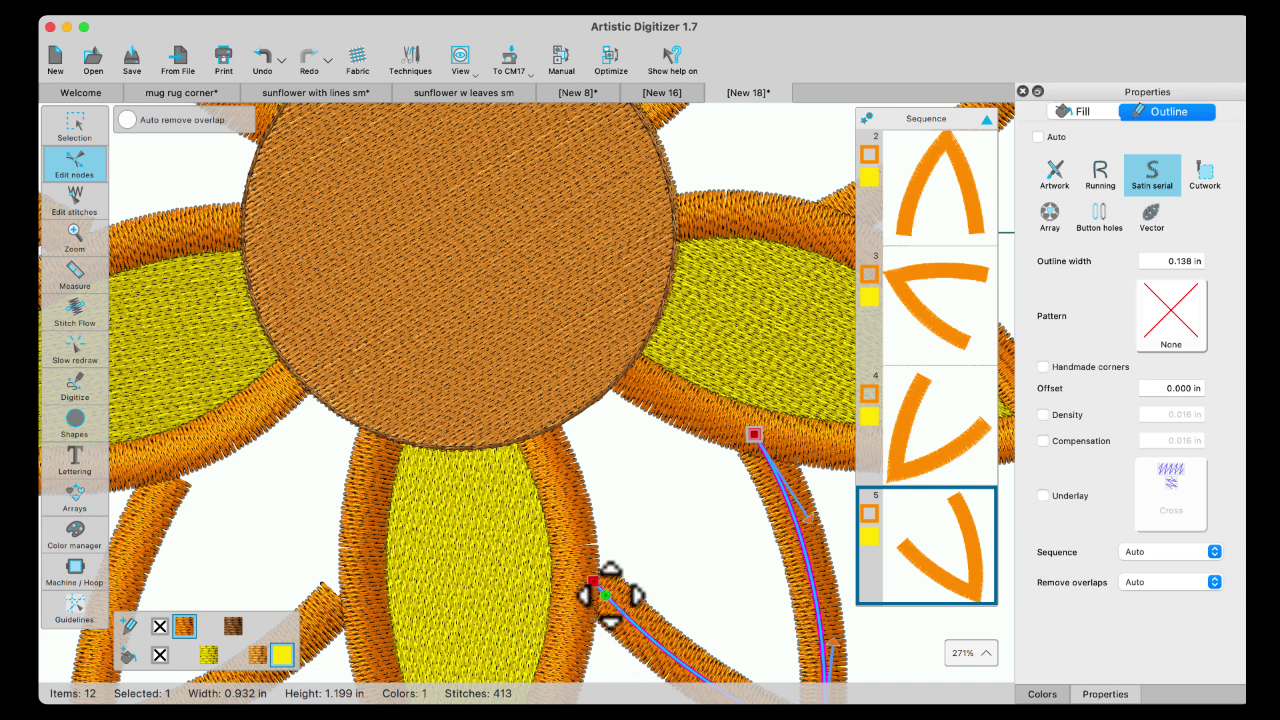
pyautogui.moveTo(593, 580); pyautogui.dragTo(575, 558)
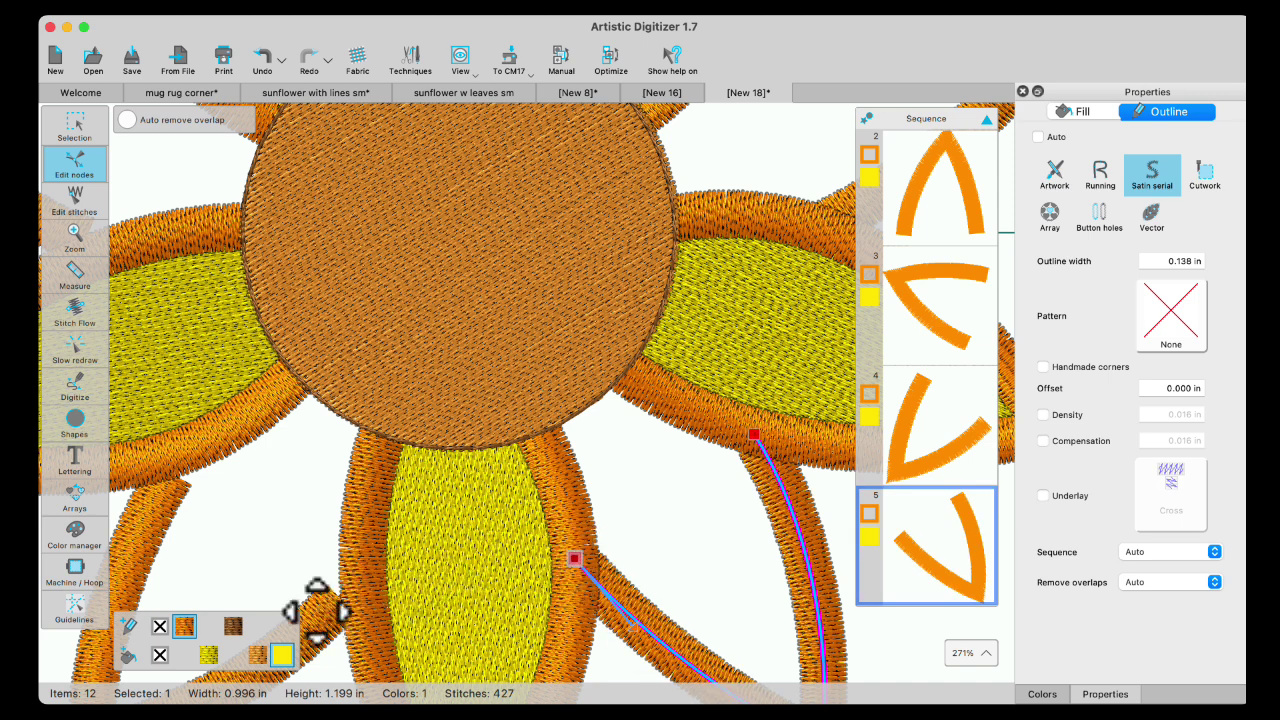
# Extend both open ends of the lower-left overlapped petal's outline so they tuck under the neighboring full petals' borders
pyautogui.click(335, 595)
pyautogui.moveTo(340, 598); pyautogui.dragTo(360, 578)
pyautogui.click(171, 472)
pyautogui.moveTo(171, 472); pyautogui.dragTo(186, 441)
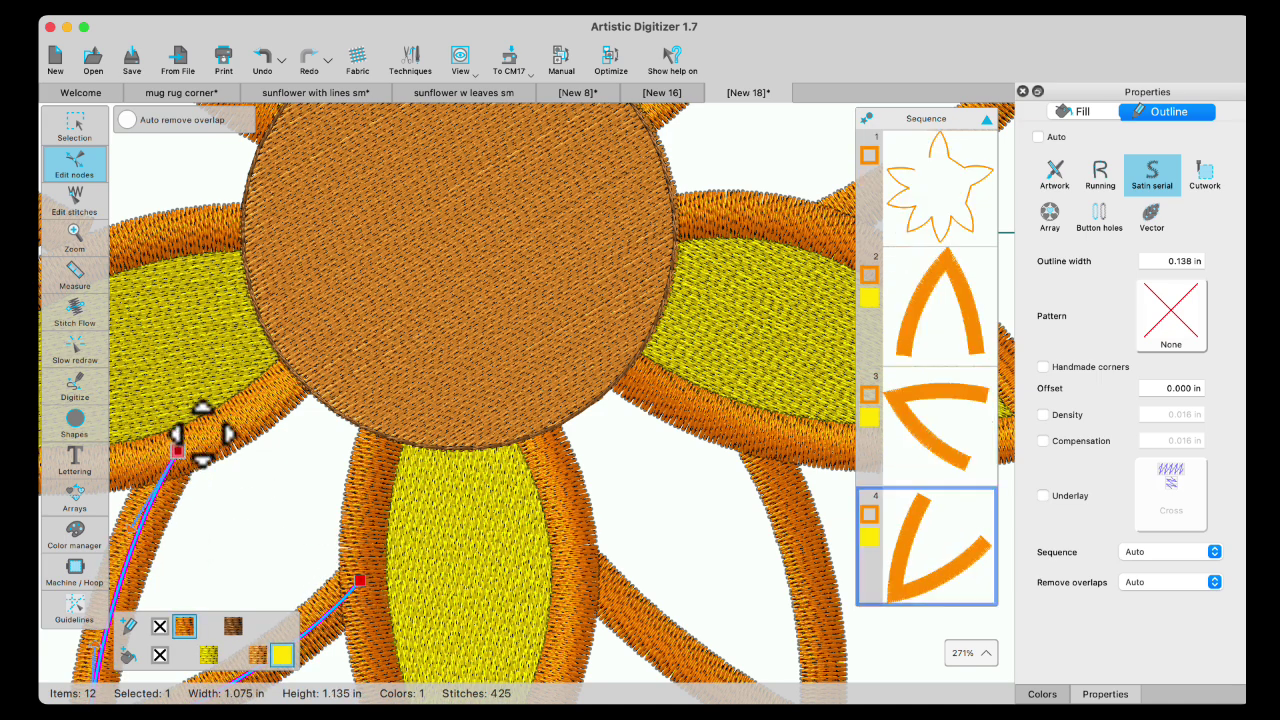
# Extend both open ends of the upper-left overlapped petal's outline into the borders of the full petals above and below it
pyautogui.scroll(5, 234, 414)
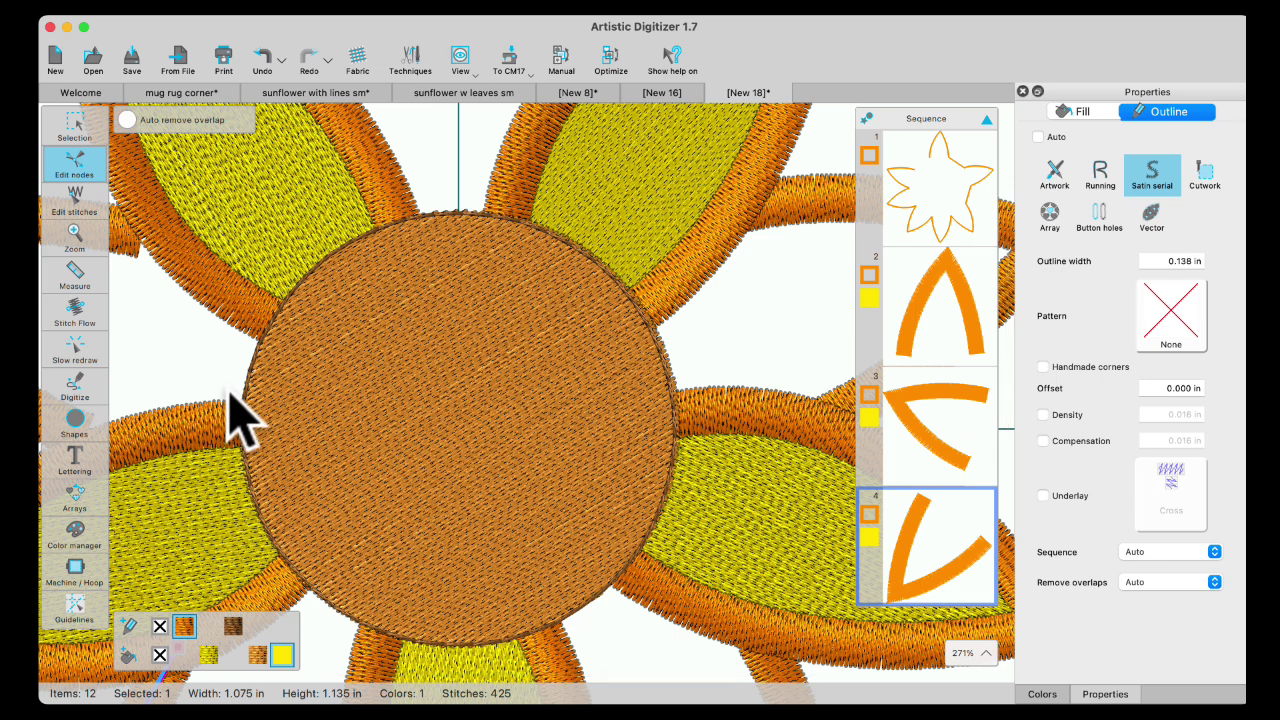
pyautogui.hscroll(-5, 240, 418)
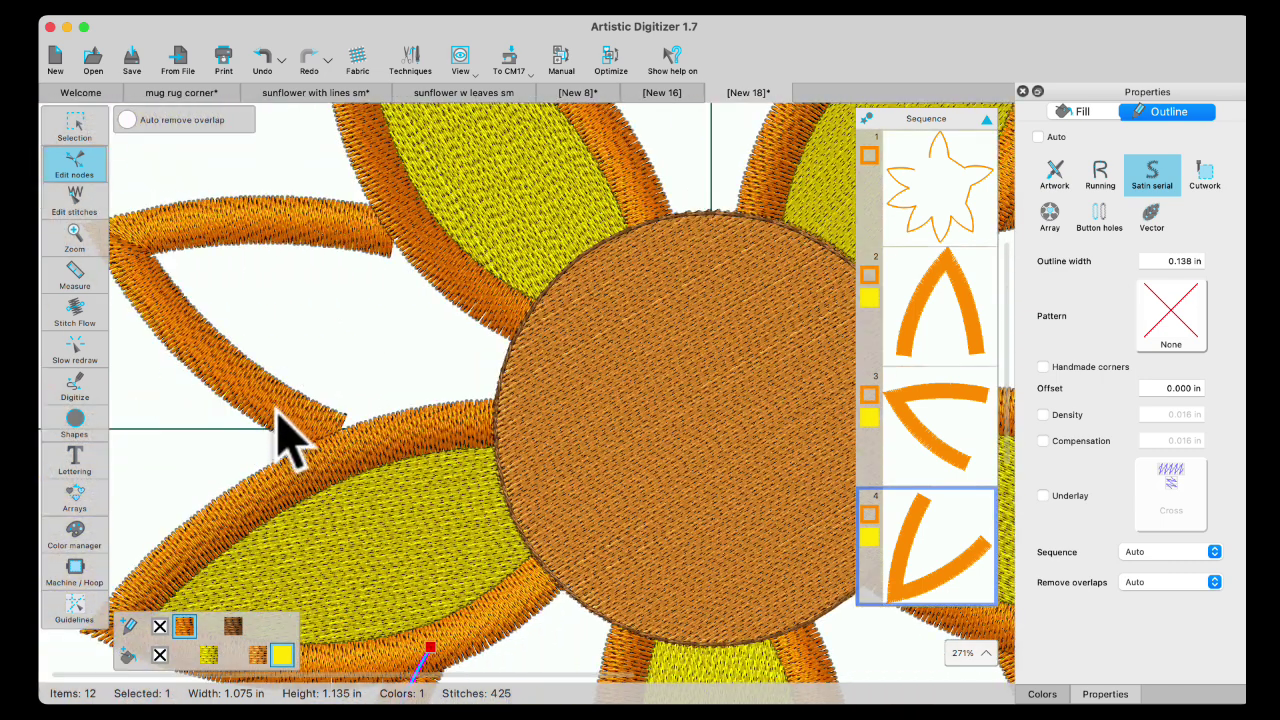
pyautogui.click(333, 440)
pyautogui.moveTo(333, 440); pyautogui.dragTo(353, 447)
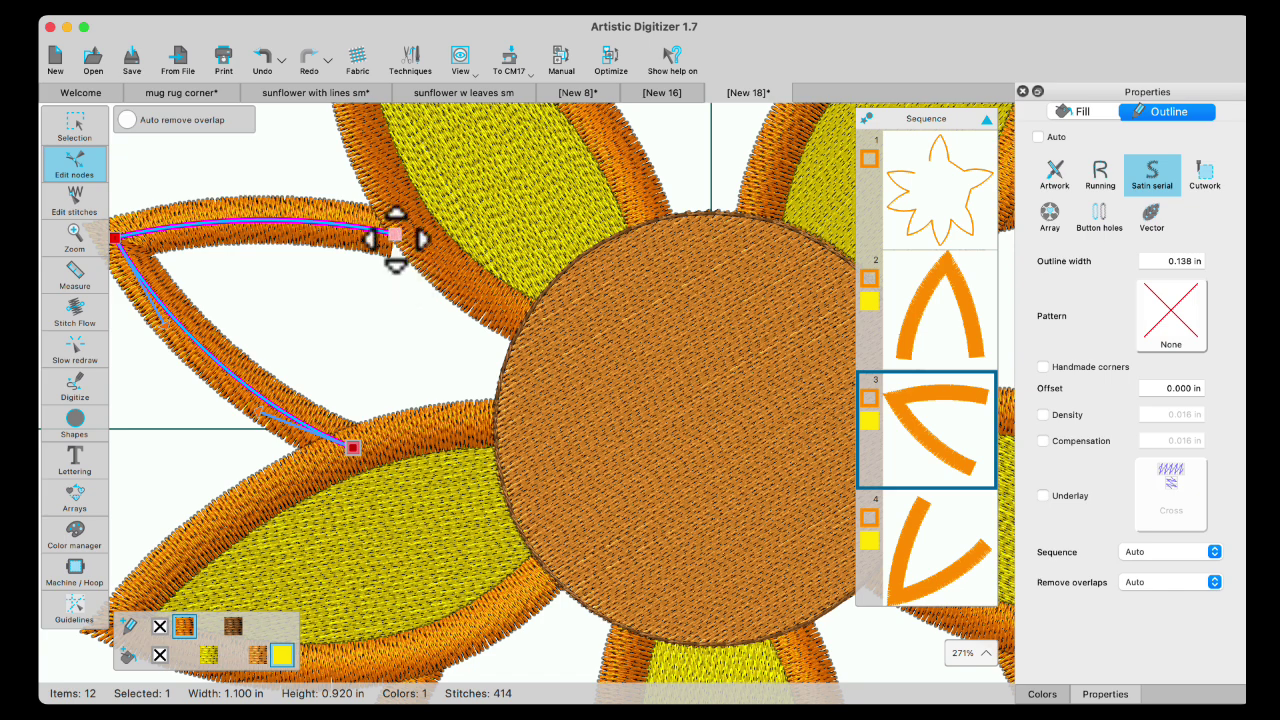
pyautogui.moveTo(395, 234); pyautogui.dragTo(422, 246)
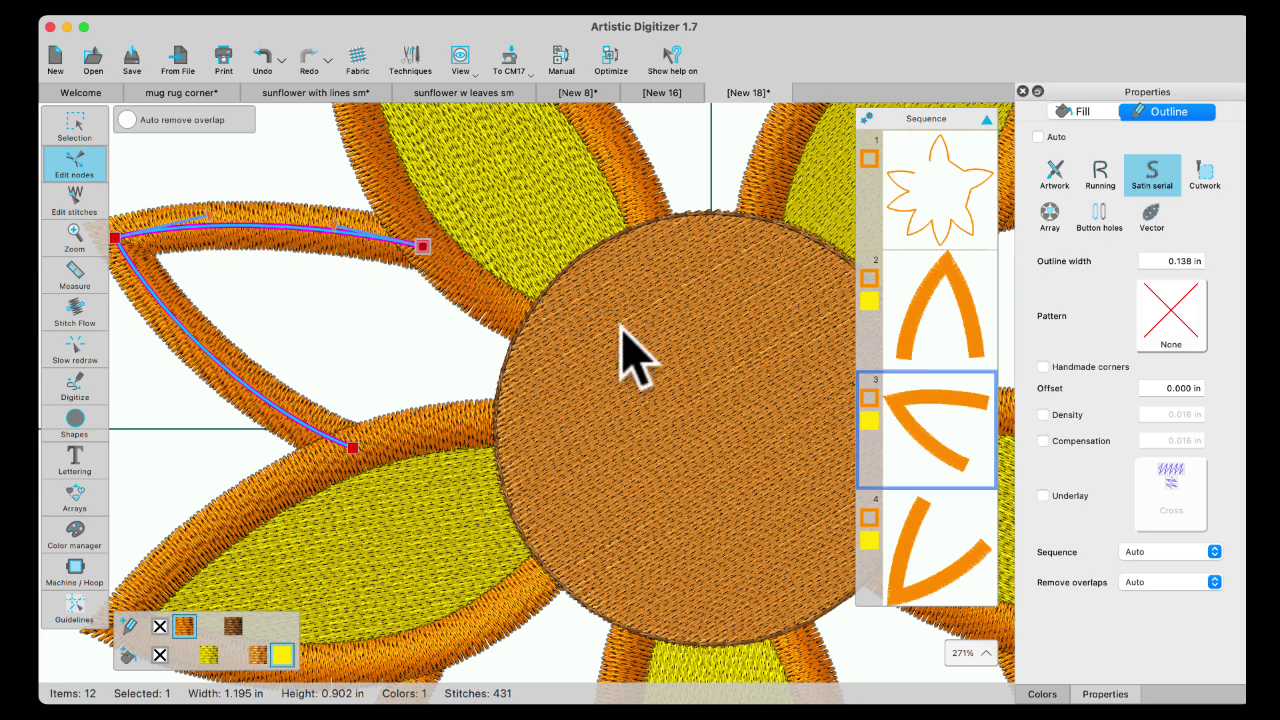
# Select the flower's center circle and change its outline to Satin serial with a 0.138 in width
pyautogui.scroll(-5, 731, 350)
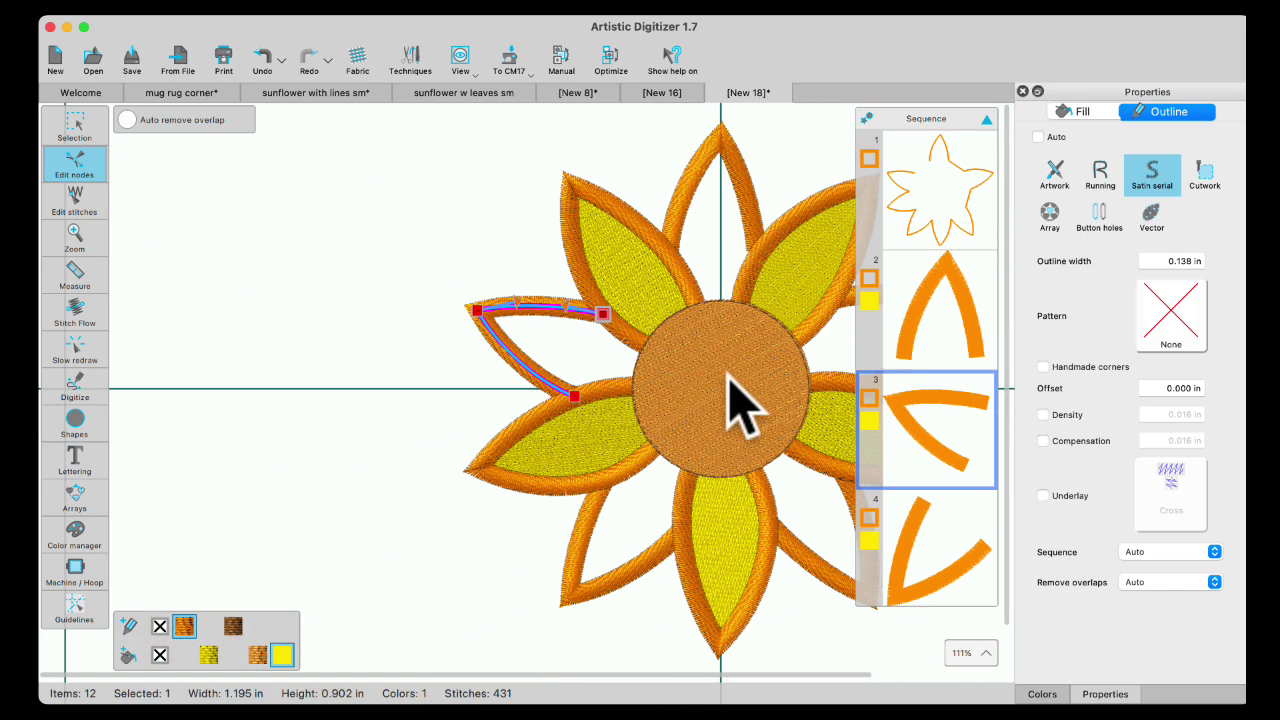
pyautogui.hscroll(5, 729, 395)
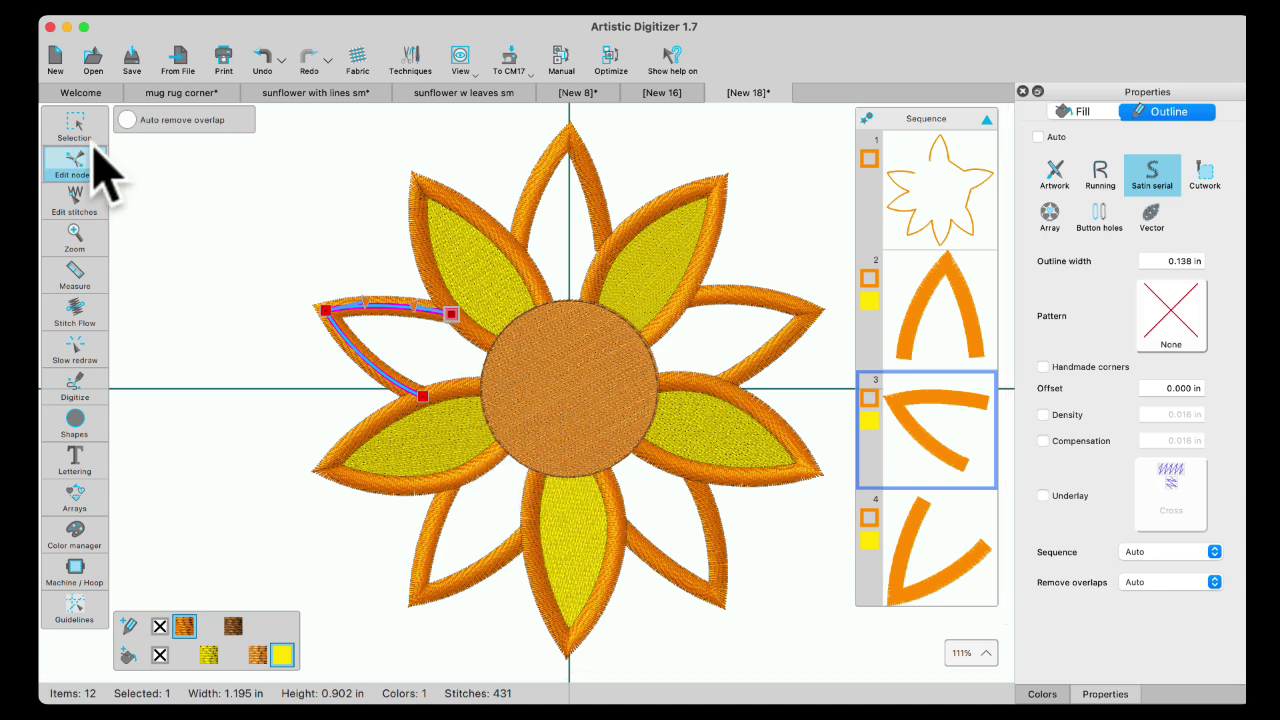
pyautogui.click(80, 124)
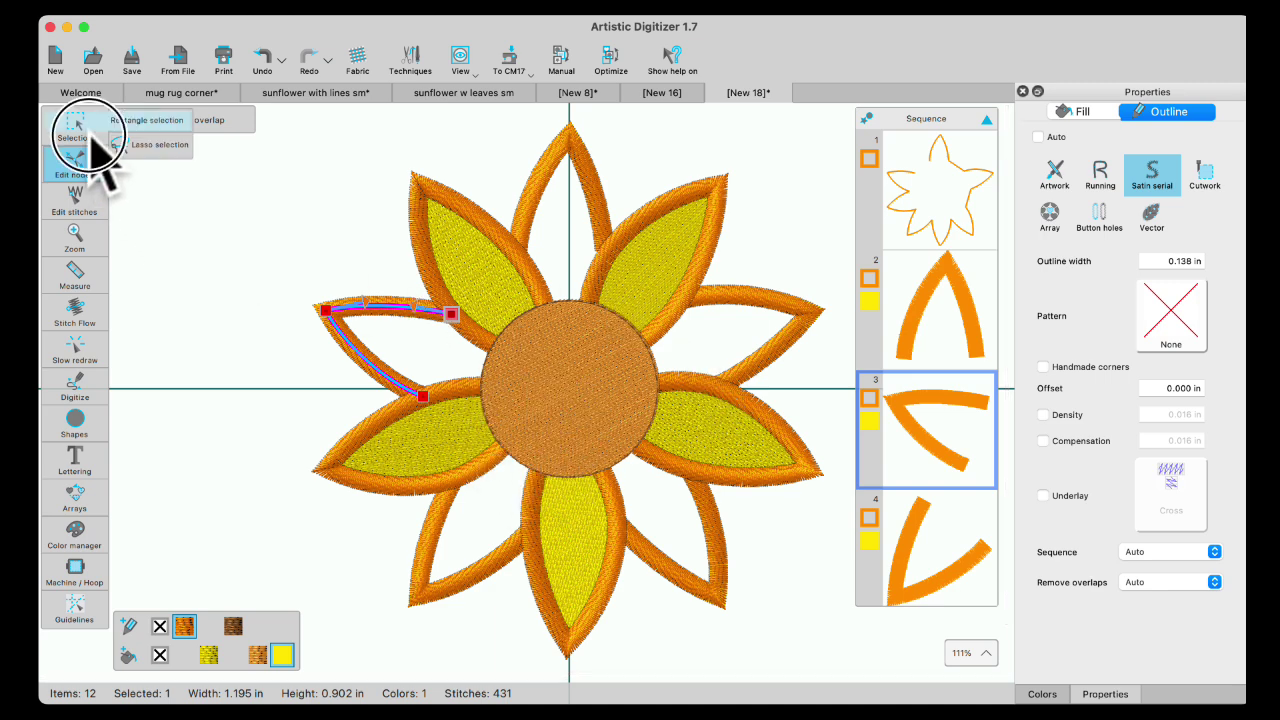
pyautogui.click(560, 400)
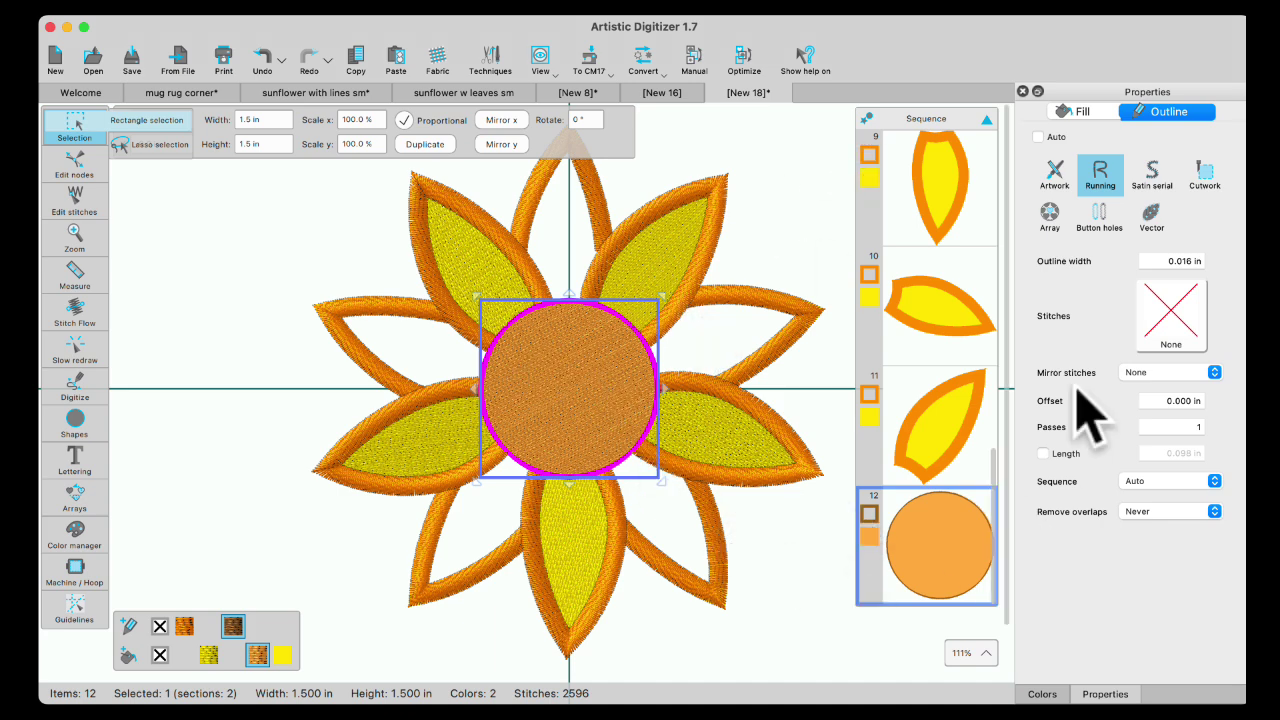
pyautogui.click(1153, 175)
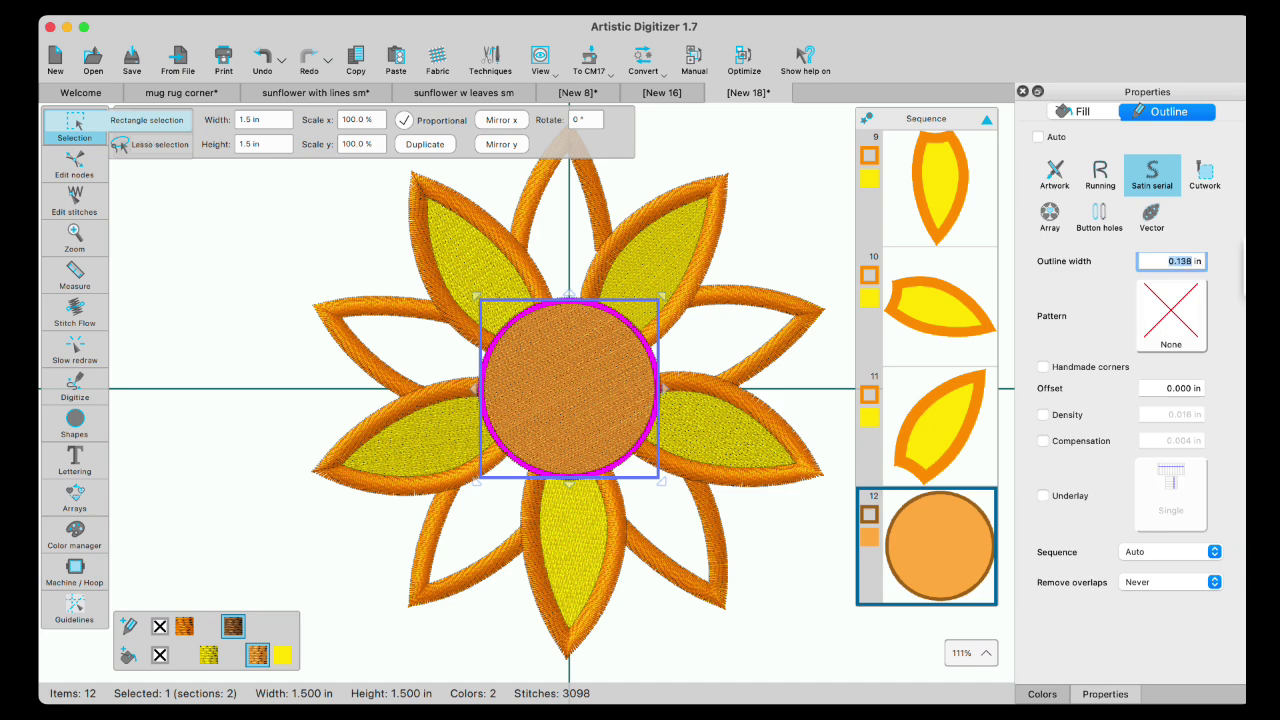
pyautogui.press('Return')
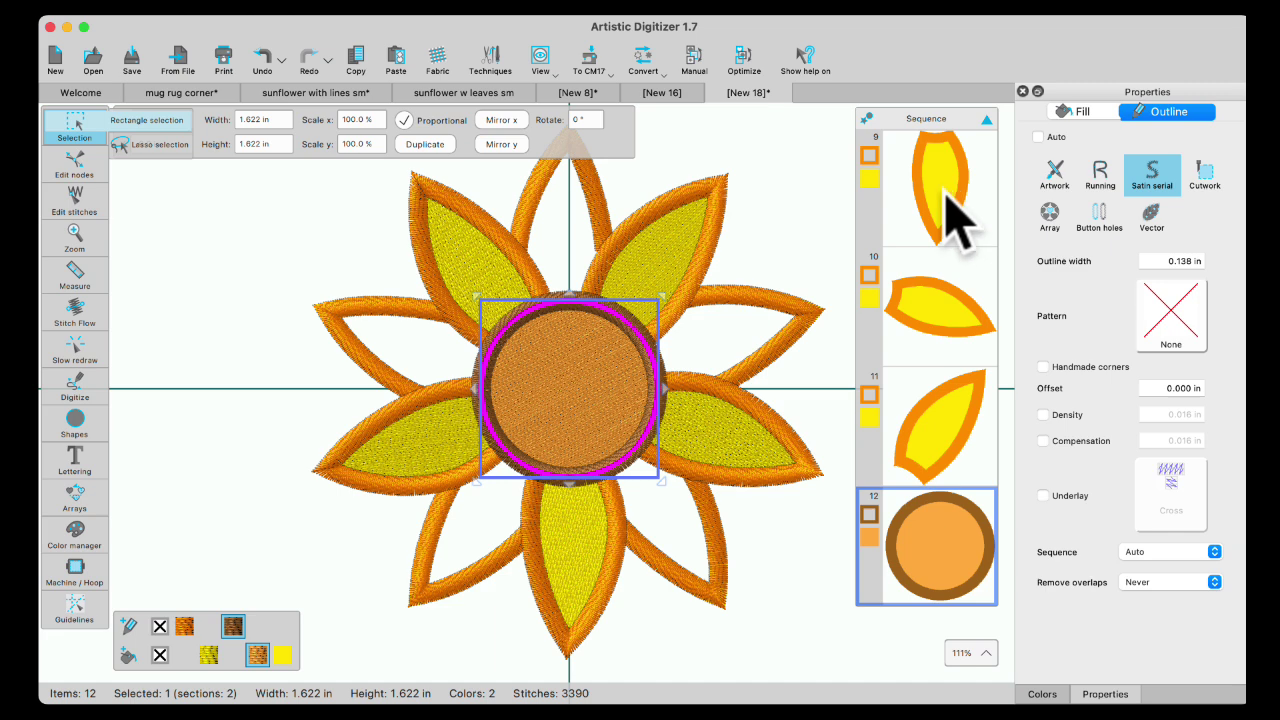
# Change the center circle's fill to Netfill with an angle of 41°
pyautogui.click(1090, 113)
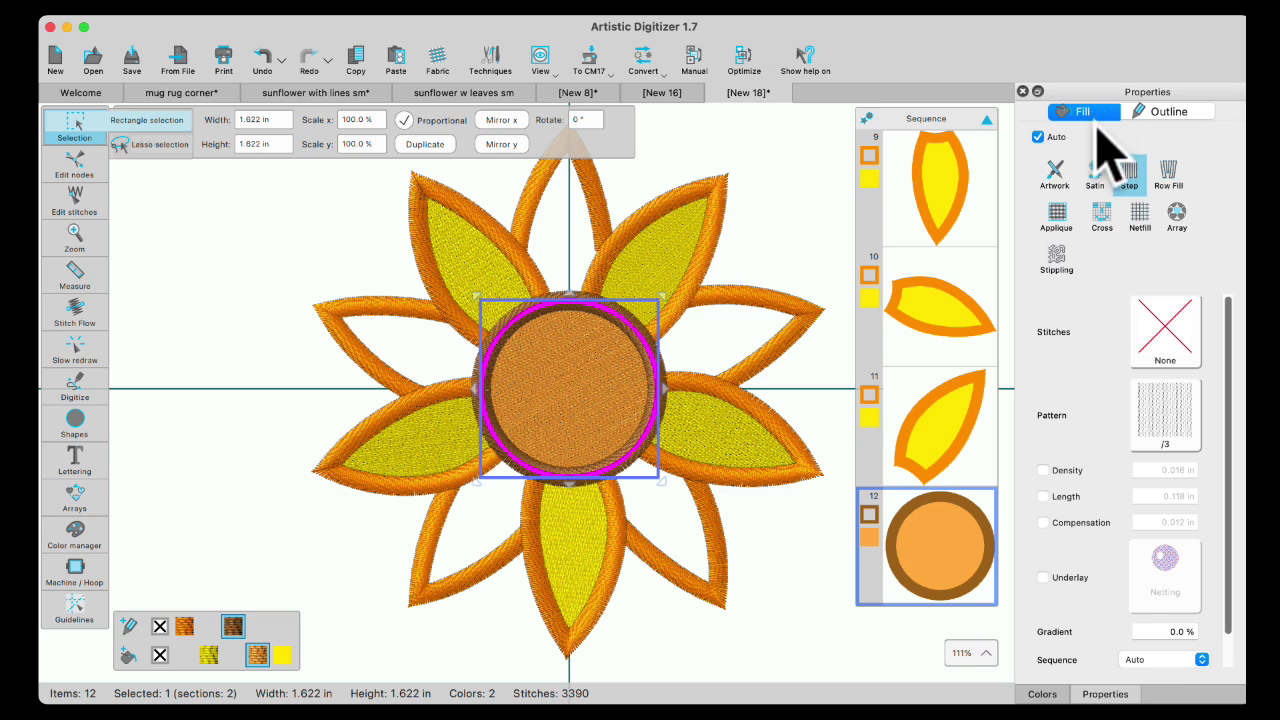
pyautogui.click(1140, 213)
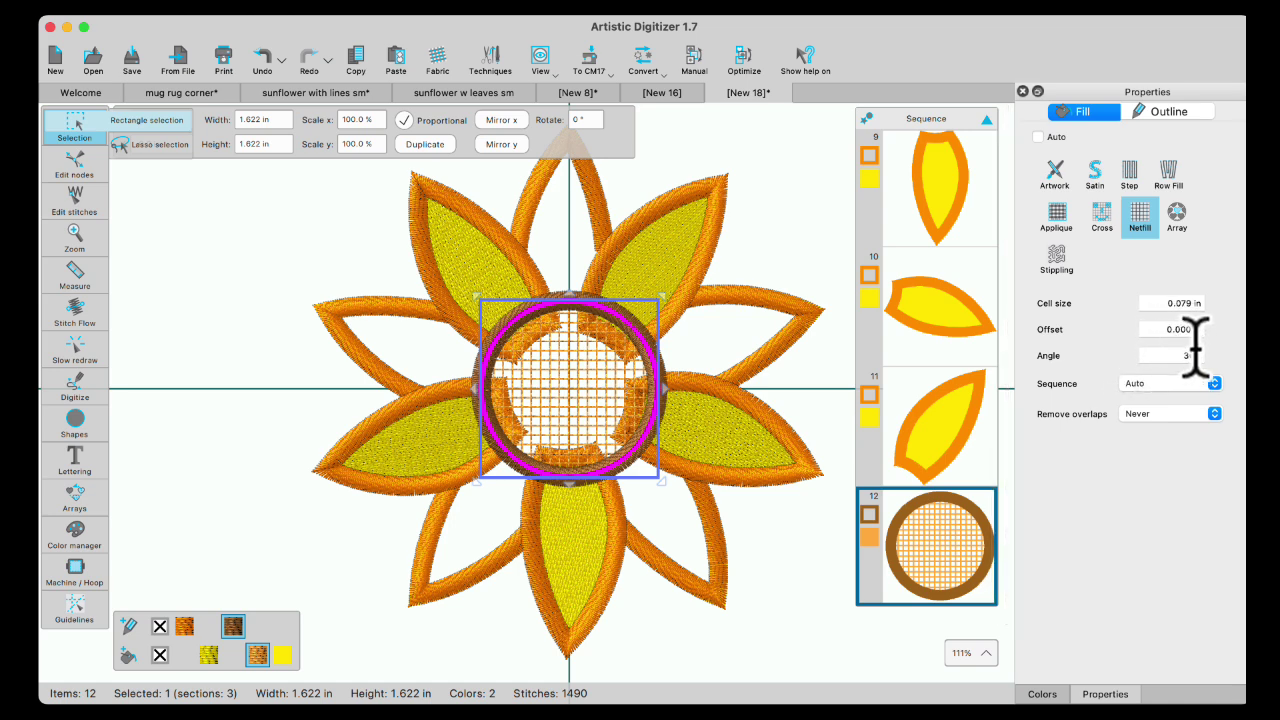
pyautogui.press('Return')
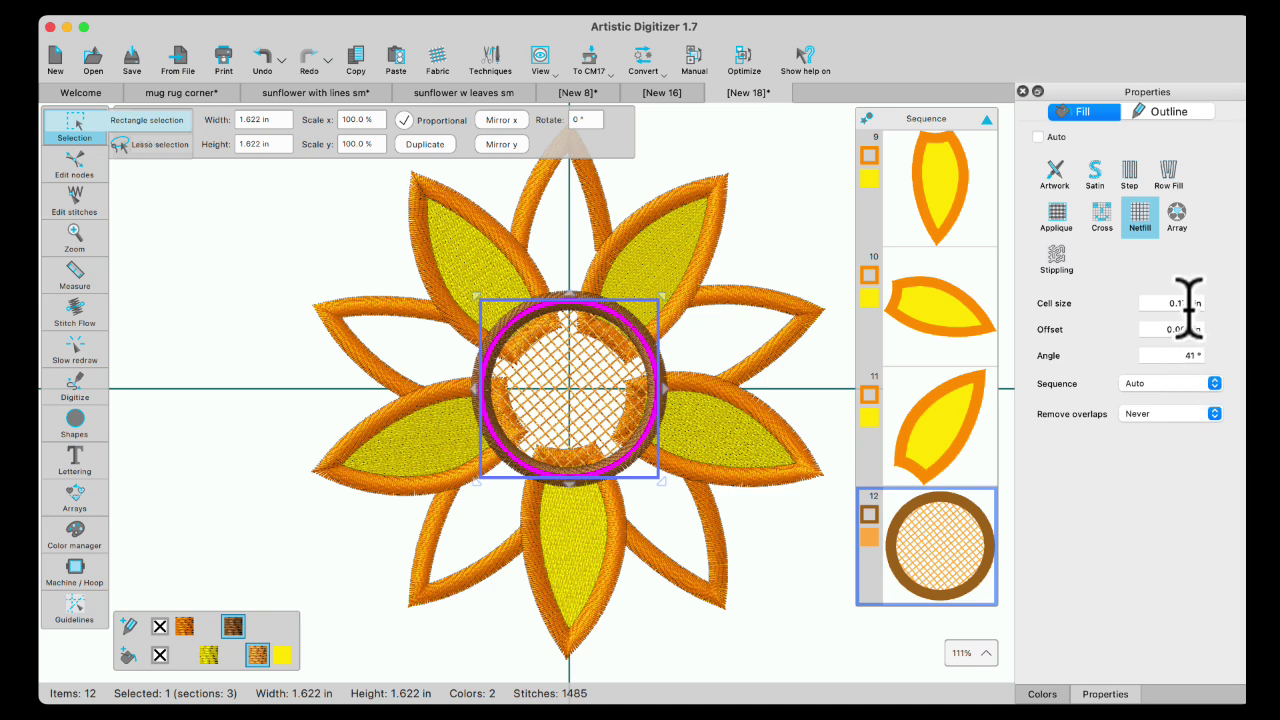
# Try several Netfill cell sizes on the center circle, including 0.390 in and 0.020 in
pyautogui.press('Return')
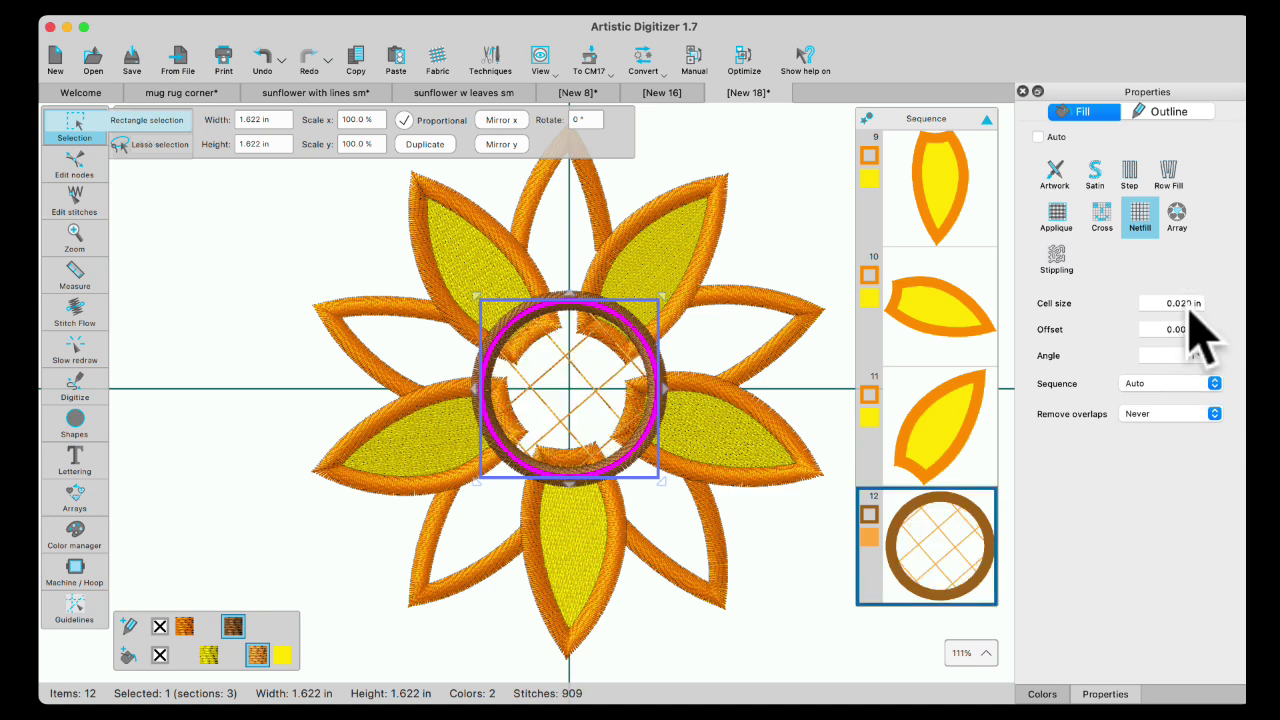
pyautogui.press('Return')
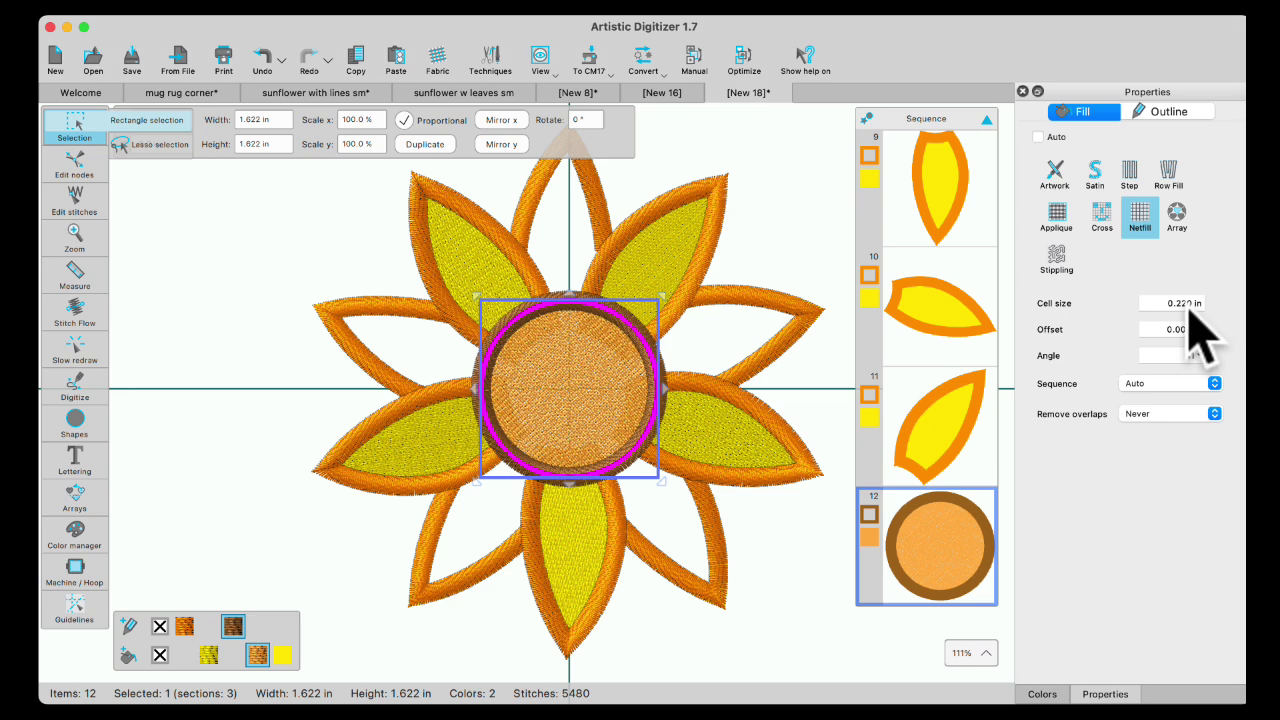
pyautogui.press('Return')
pyautogui.scroll(-5, 1188, 307)
pyautogui.moveTo(1157, 306); pyautogui.dragTo(1221, 308)
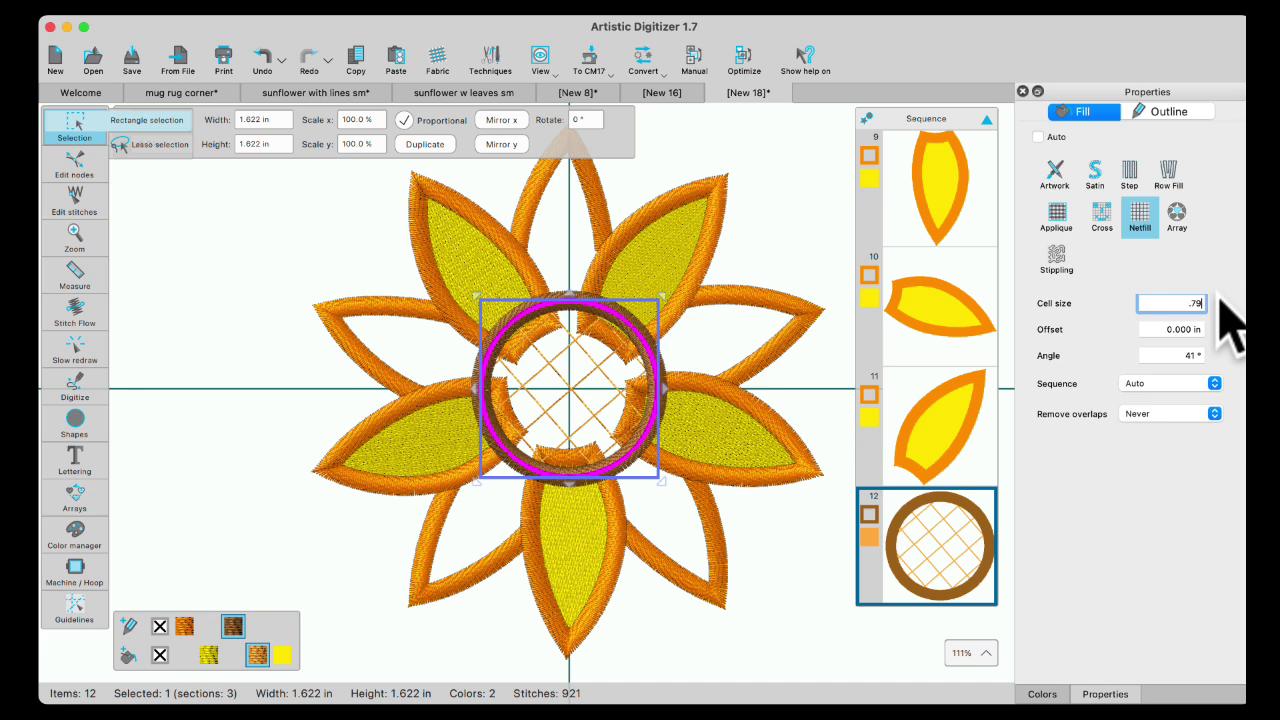
pyautogui.press('Return')
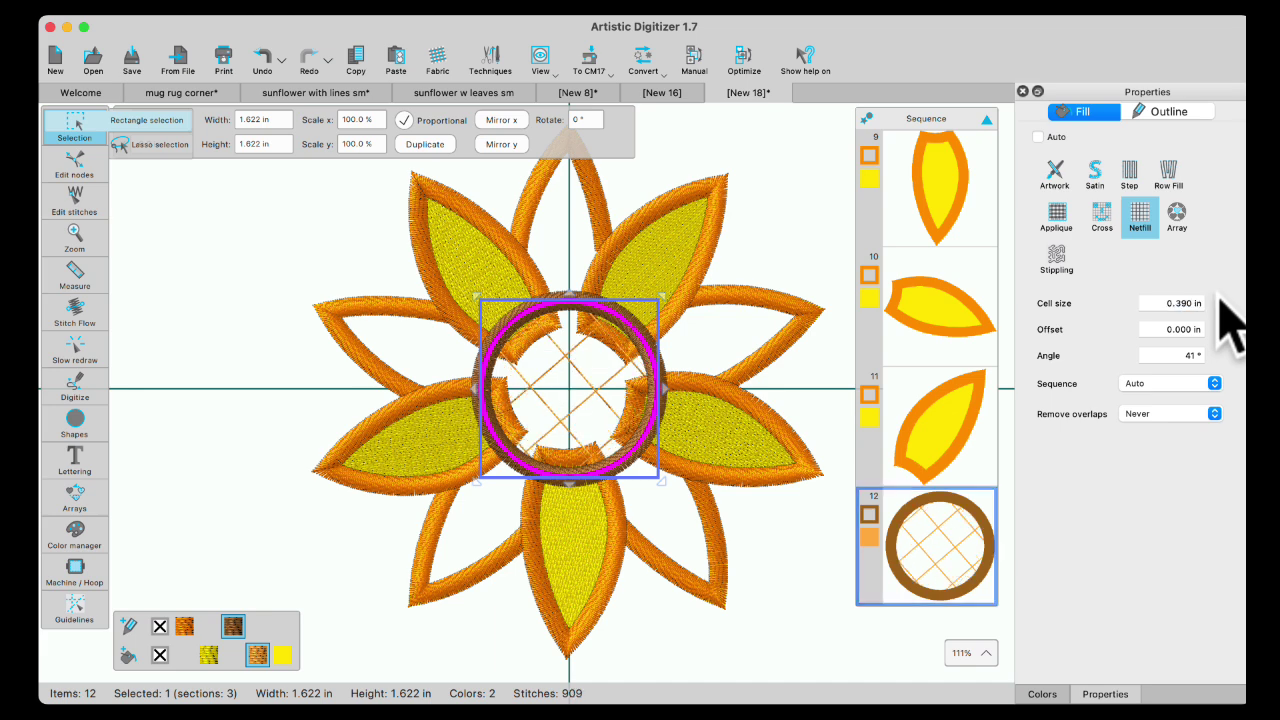
pyautogui.moveTo(1157, 304); pyautogui.dragTo(1240, 300)
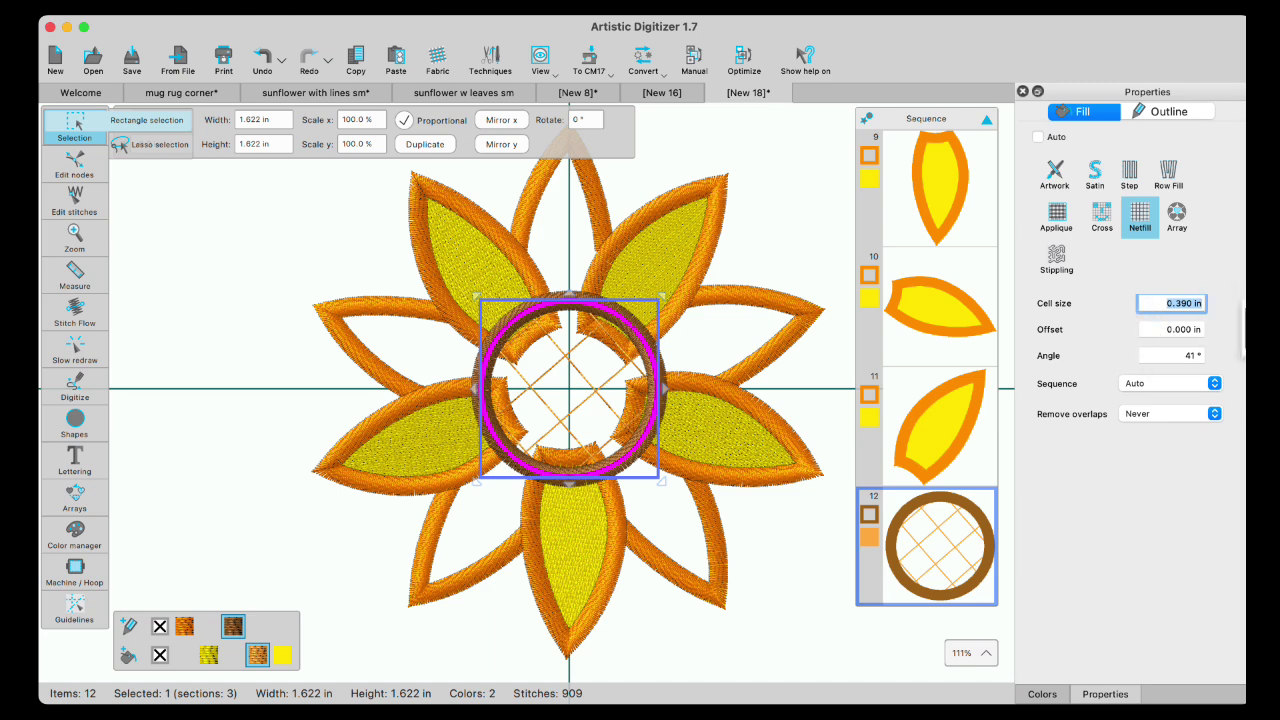
pyautogui.write('0.02')
pyautogui.press('Return')
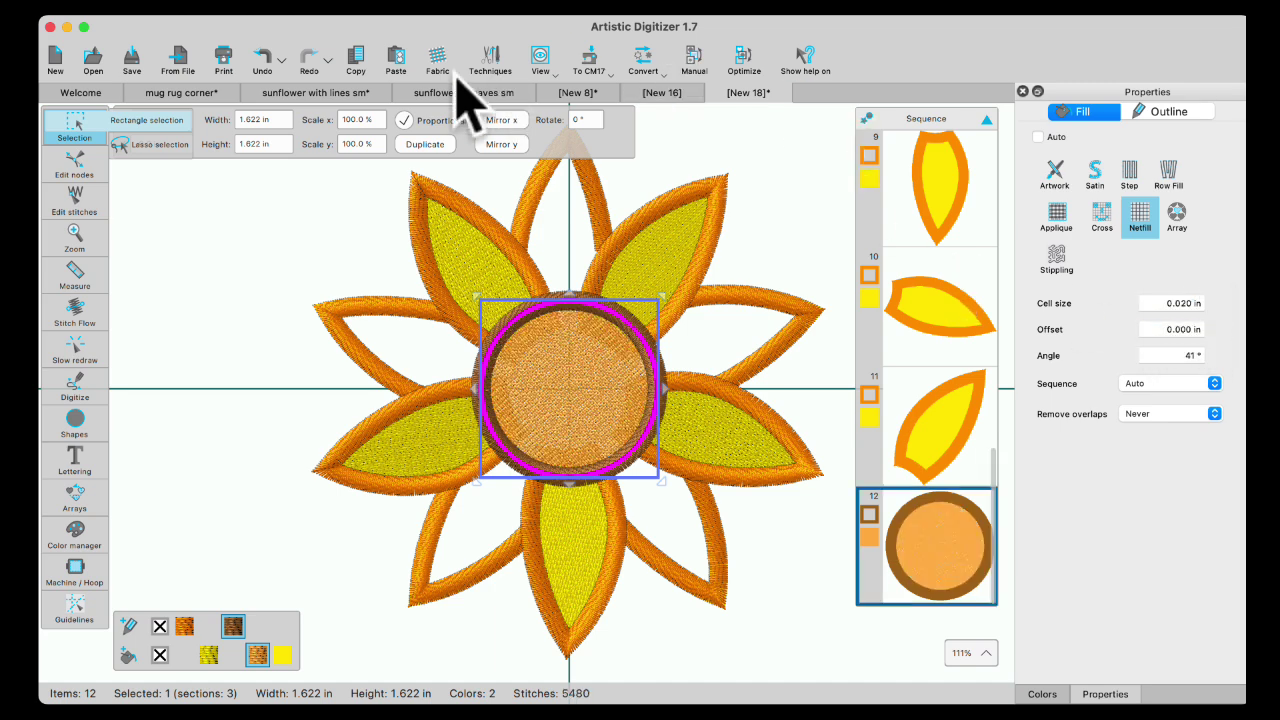
# Undo the cell size changes on the center circle's Netfill, keeping the 41° angle
pyautogui.click(272, 72)
pyautogui.click(272, 72)
pyautogui.click(272, 72)
pyautogui.click(272, 72)
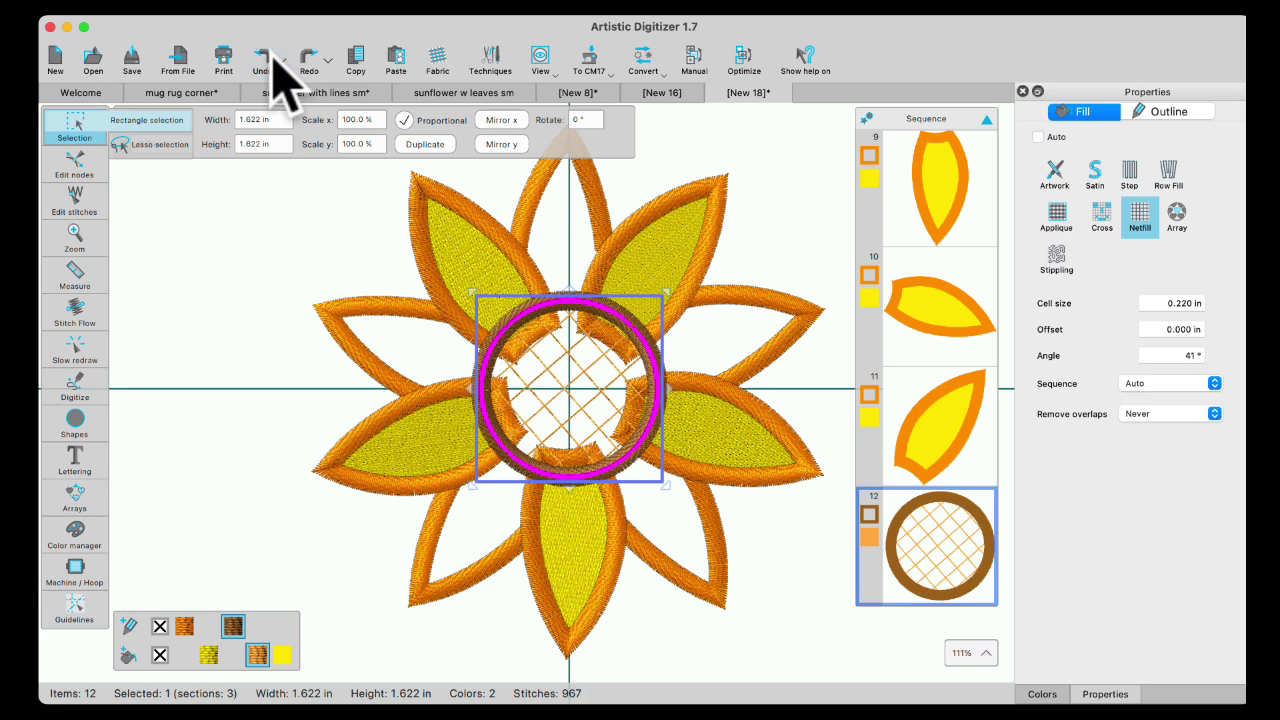
pyautogui.click(272, 68)
pyautogui.click(272, 68)
pyautogui.click(272, 68)
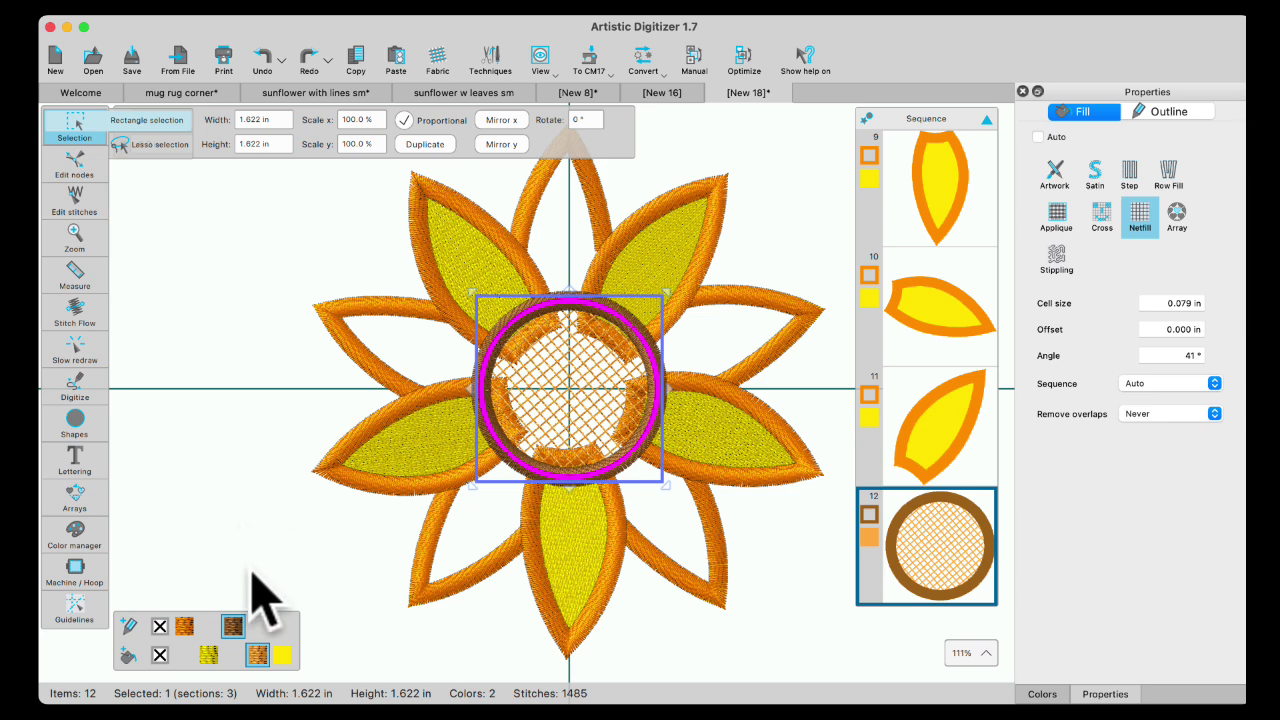
# Select the five full petals by their yellow-green fill color and remove their fill
pyautogui.click(218, 492)
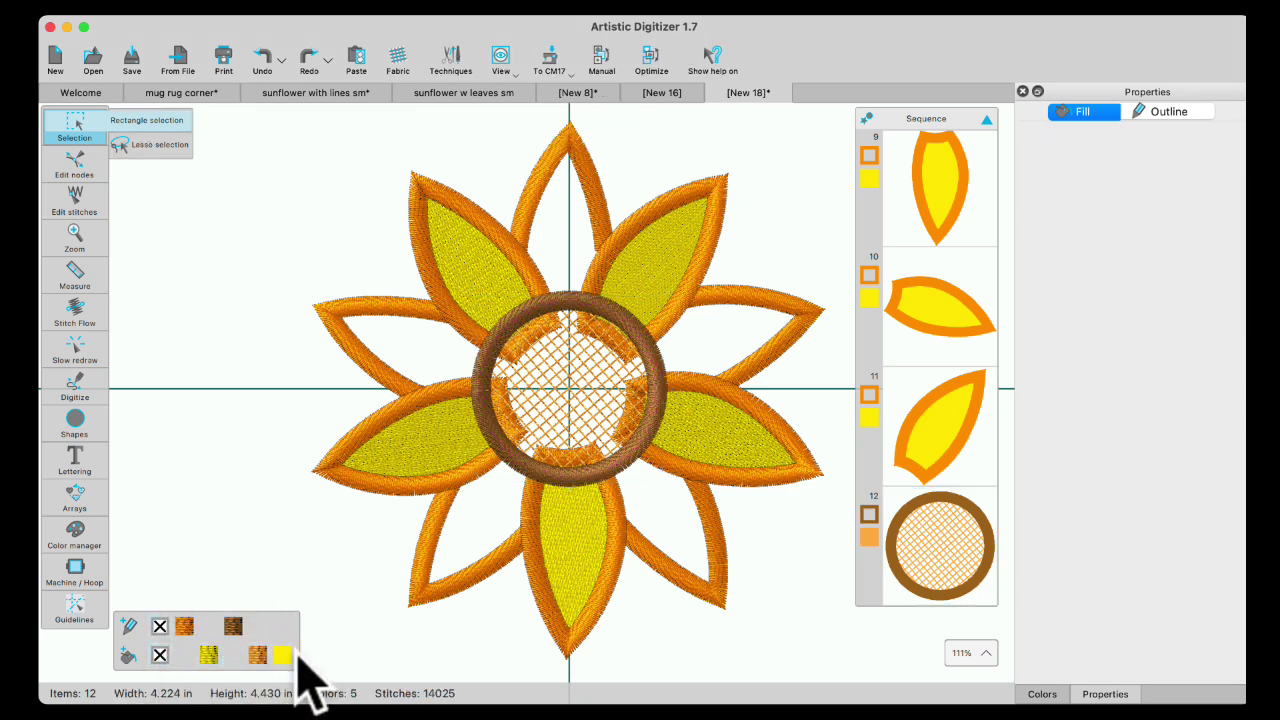
pyautogui.rightClick(208, 657)
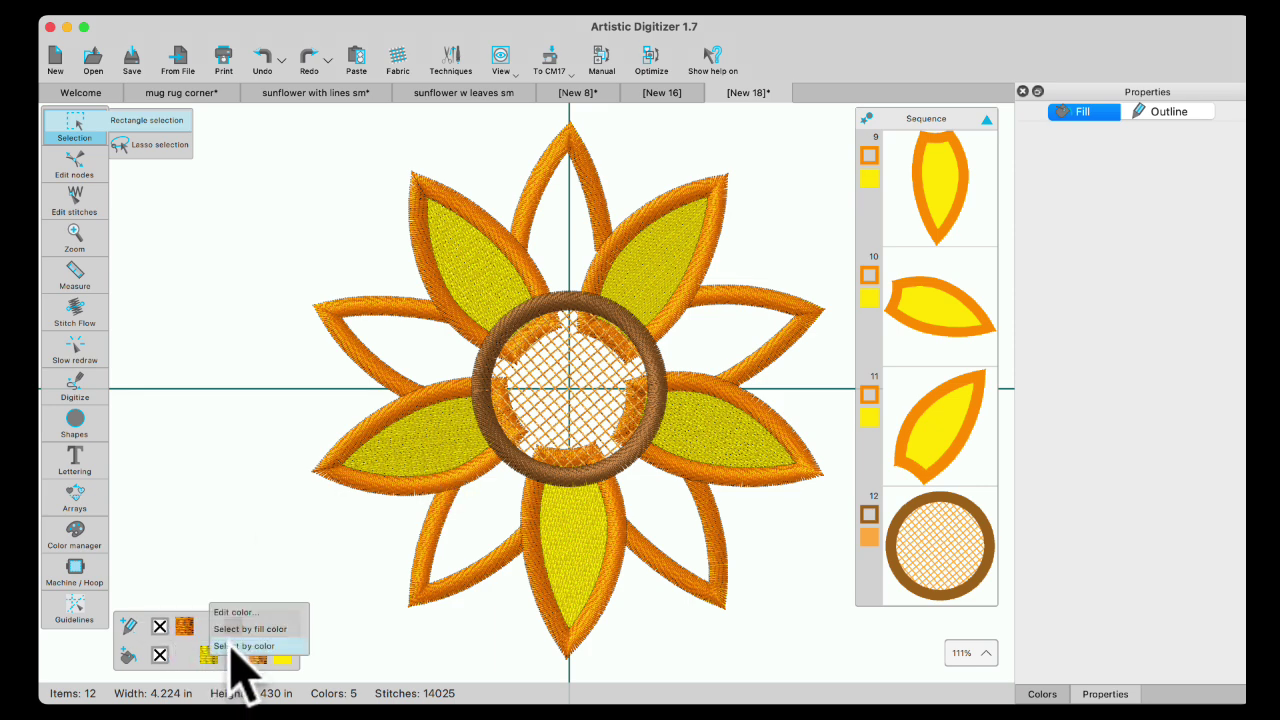
pyautogui.click(240, 646)
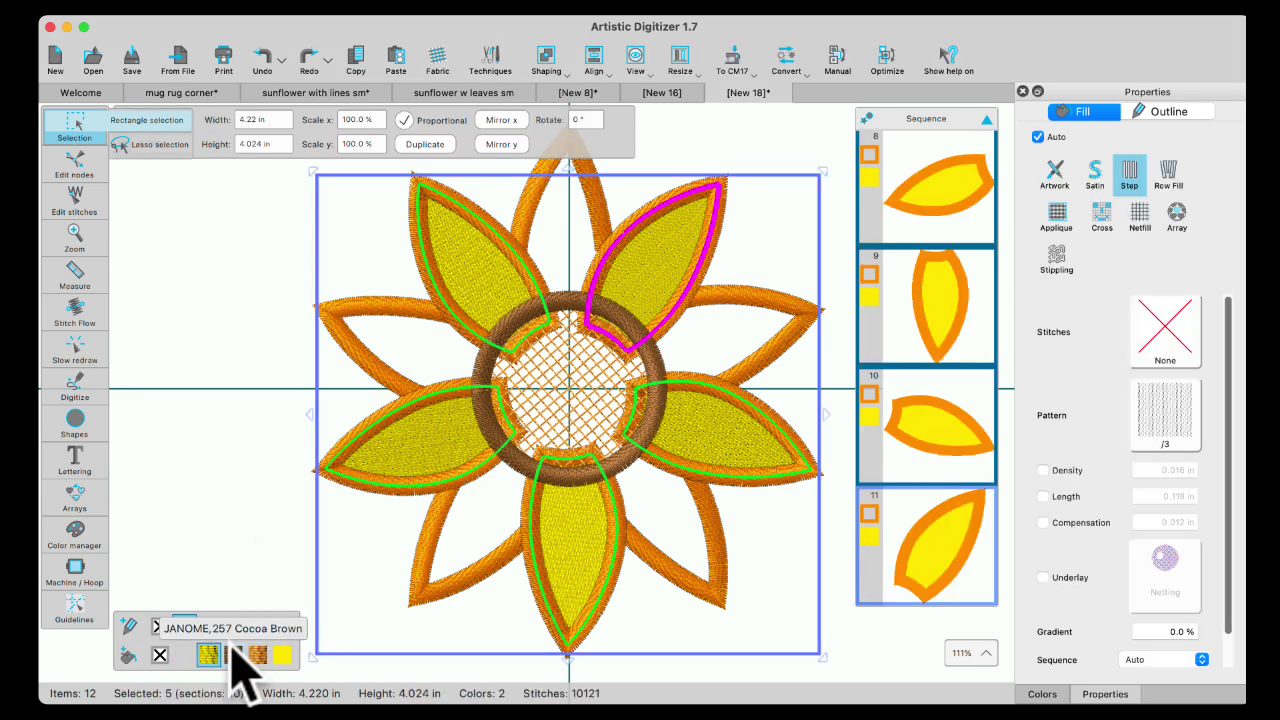
pyautogui.click(160, 655)
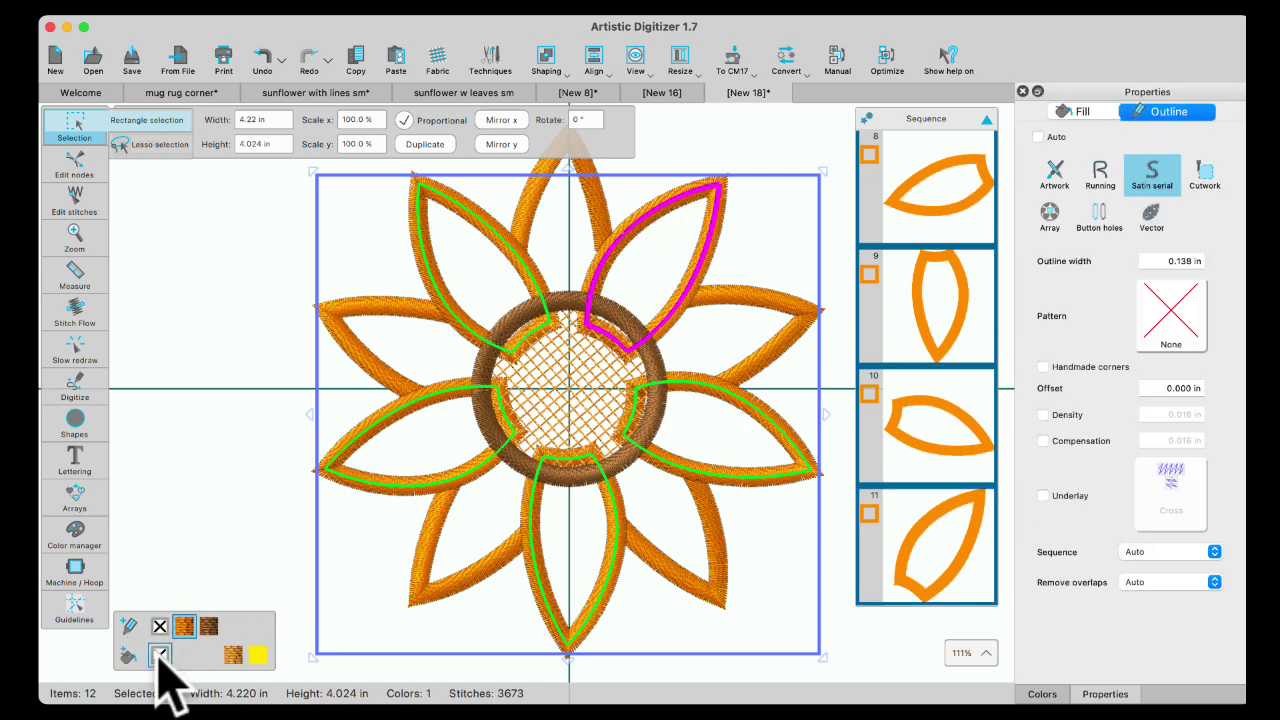
# Select all clones of the five full petals
pyautogui.rightClick(770, 232)
pyautogui.moveTo(790, 324)
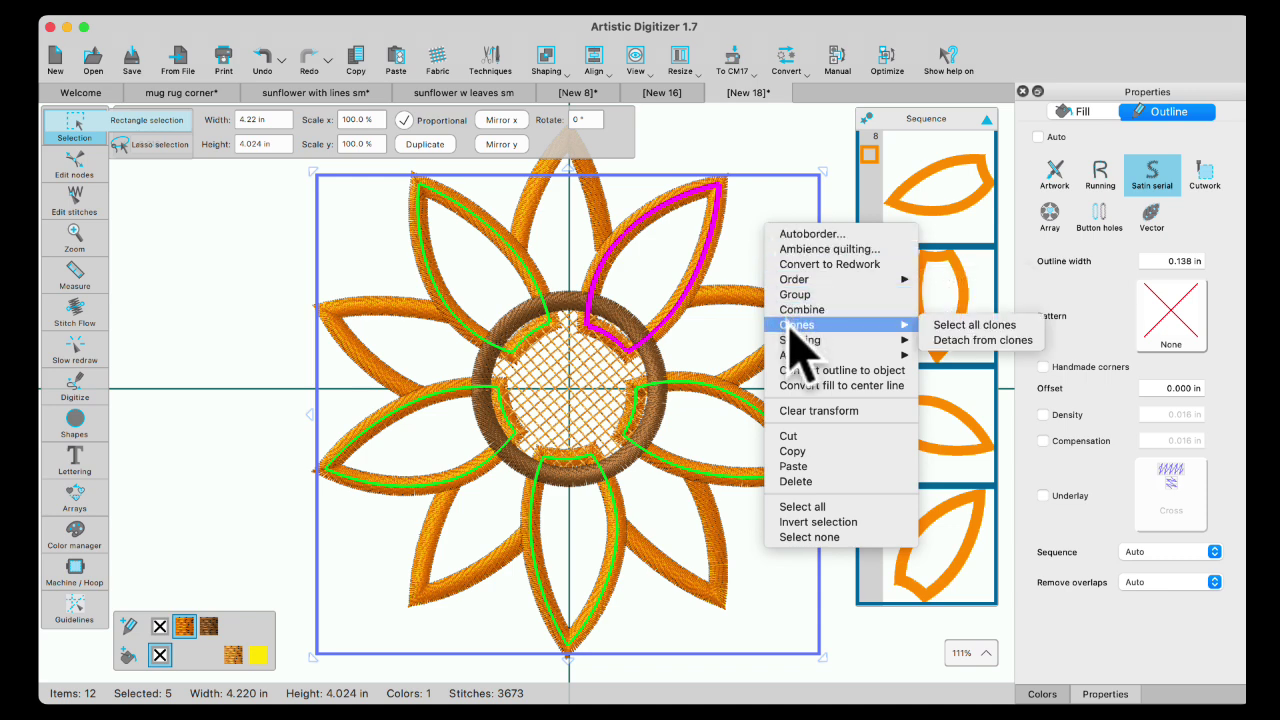
pyautogui.click(970, 325)
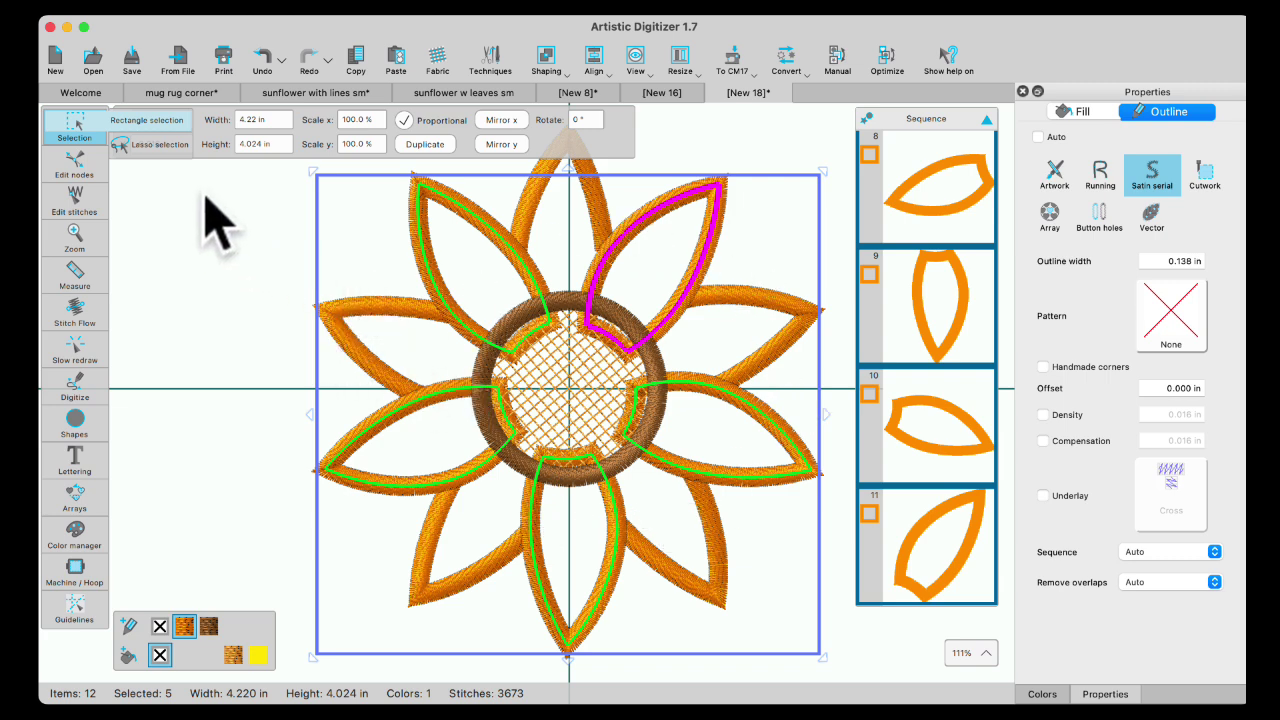
# Split the upper-right full petal's outline at the point on its left side that lies under the brown center ring
pyautogui.click(80, 172)
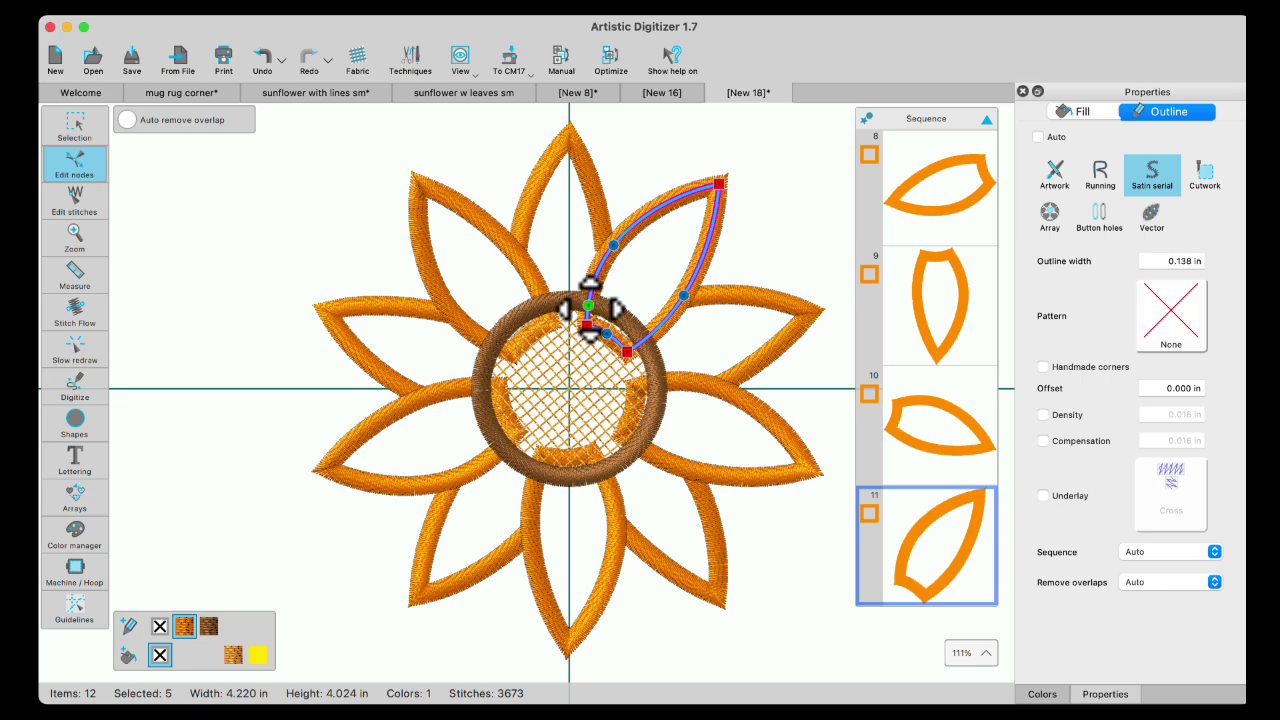
pyautogui.scroll(6, 589, 305)
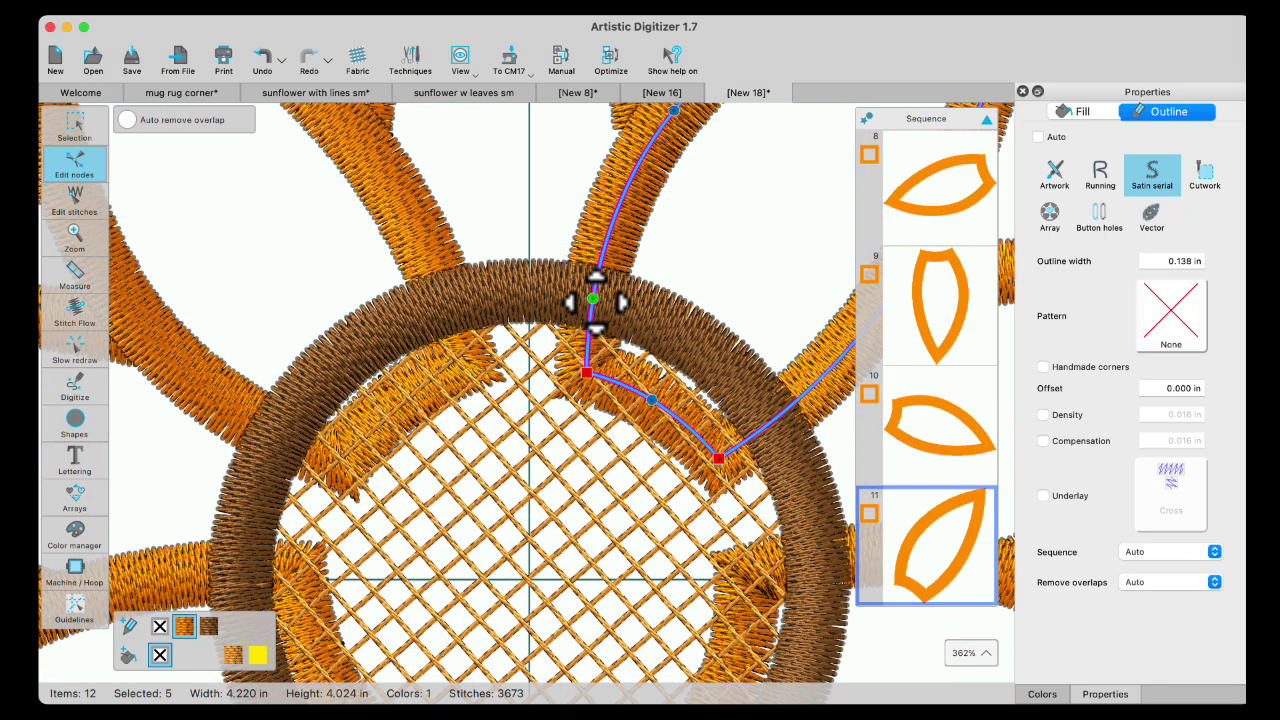
pyautogui.rightClick(593, 299)
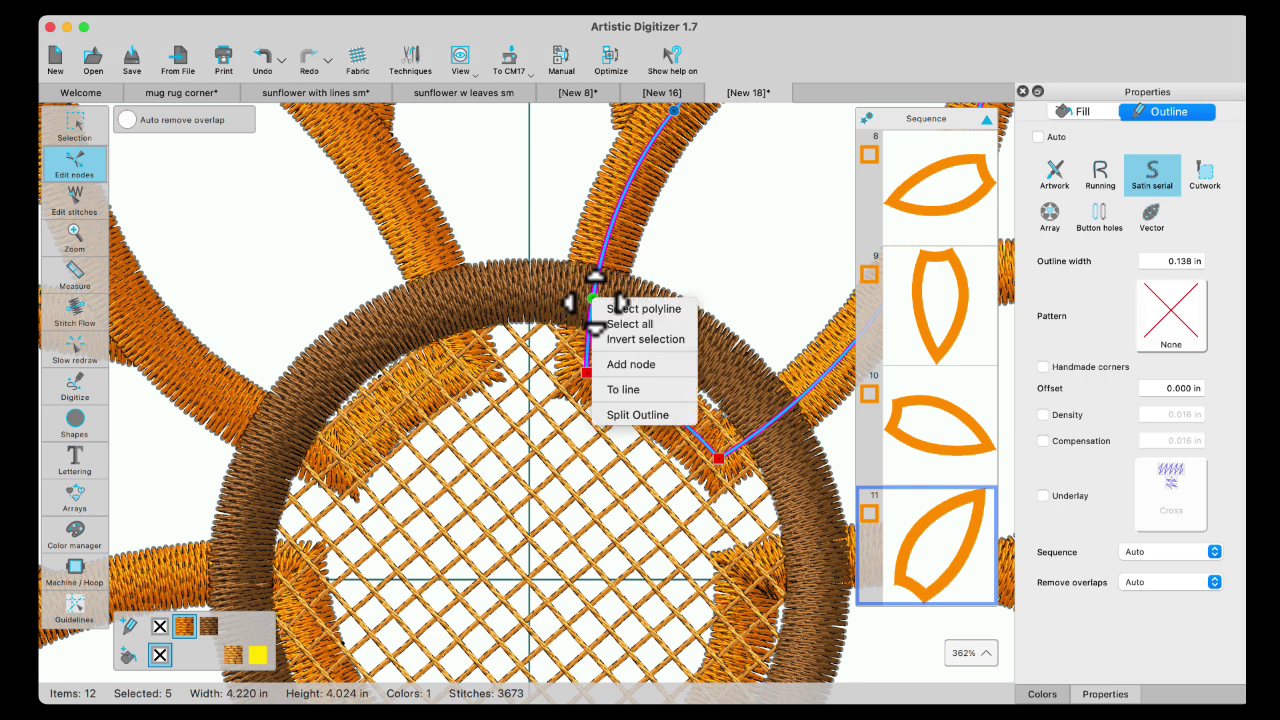
pyautogui.click(625, 414)
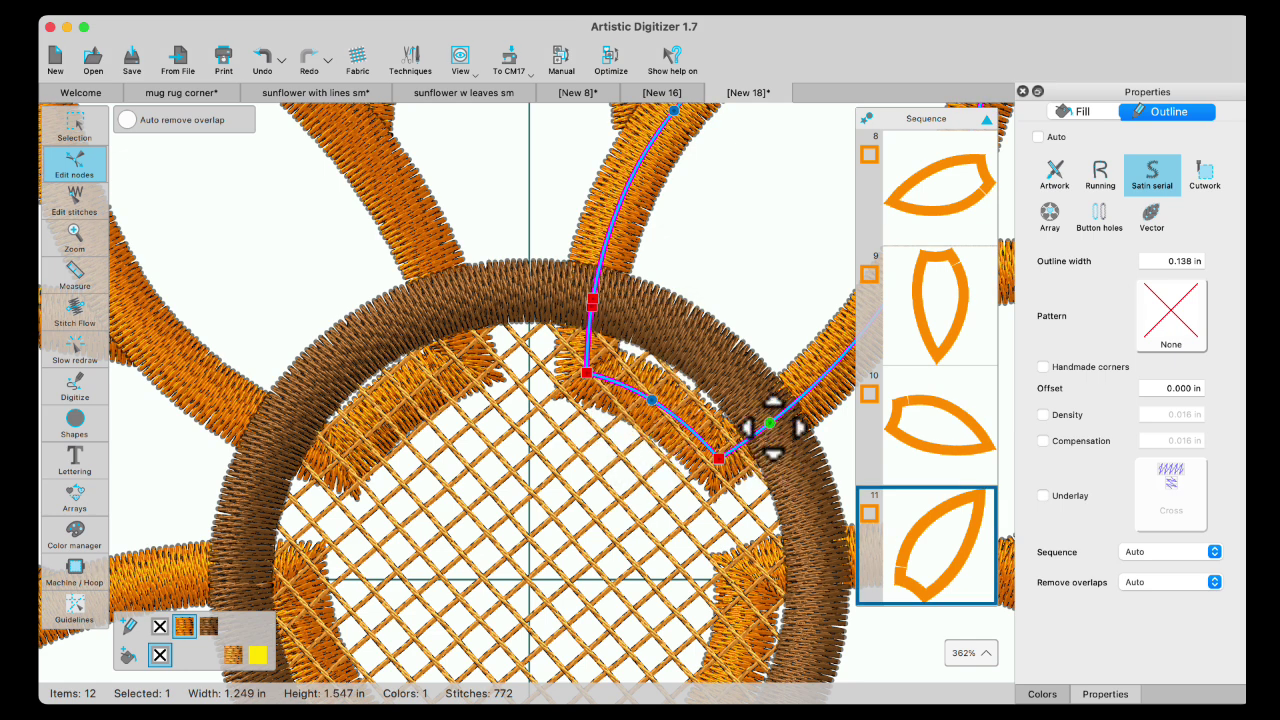
# Split the upper-right full petal's outline at the point on its right side that lies under the brown center ring
pyautogui.rightClick(767, 427)
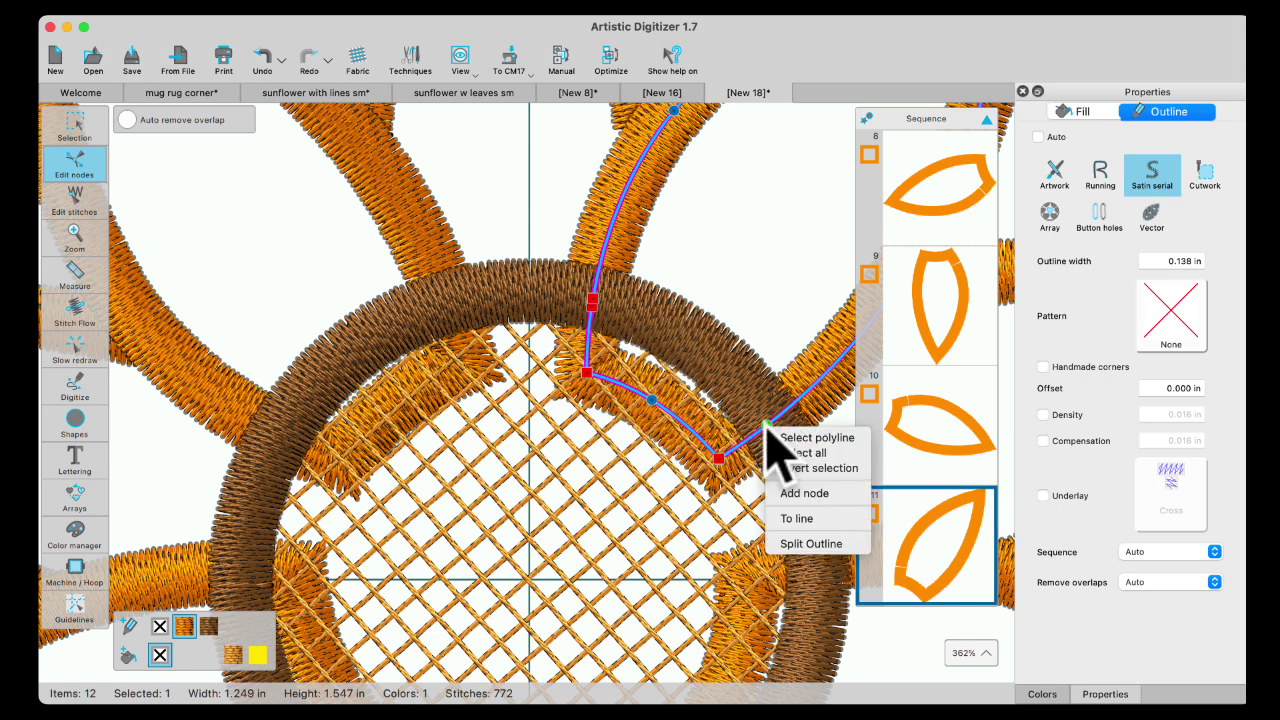
pyautogui.click(812, 544)
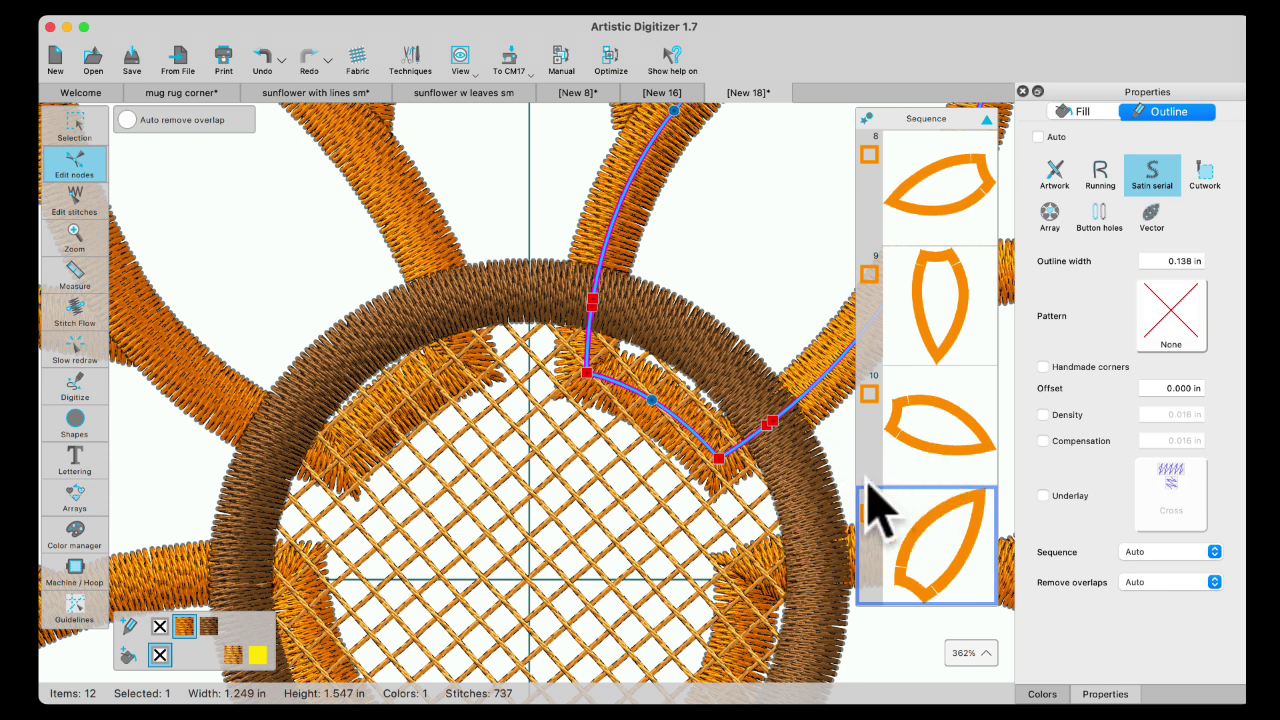
pyautogui.click(63, 129)
# Select all clones of the upper-right full petal and break their split outlines apart into separate objects
pyautogui.scroll(-3, 450, 320)
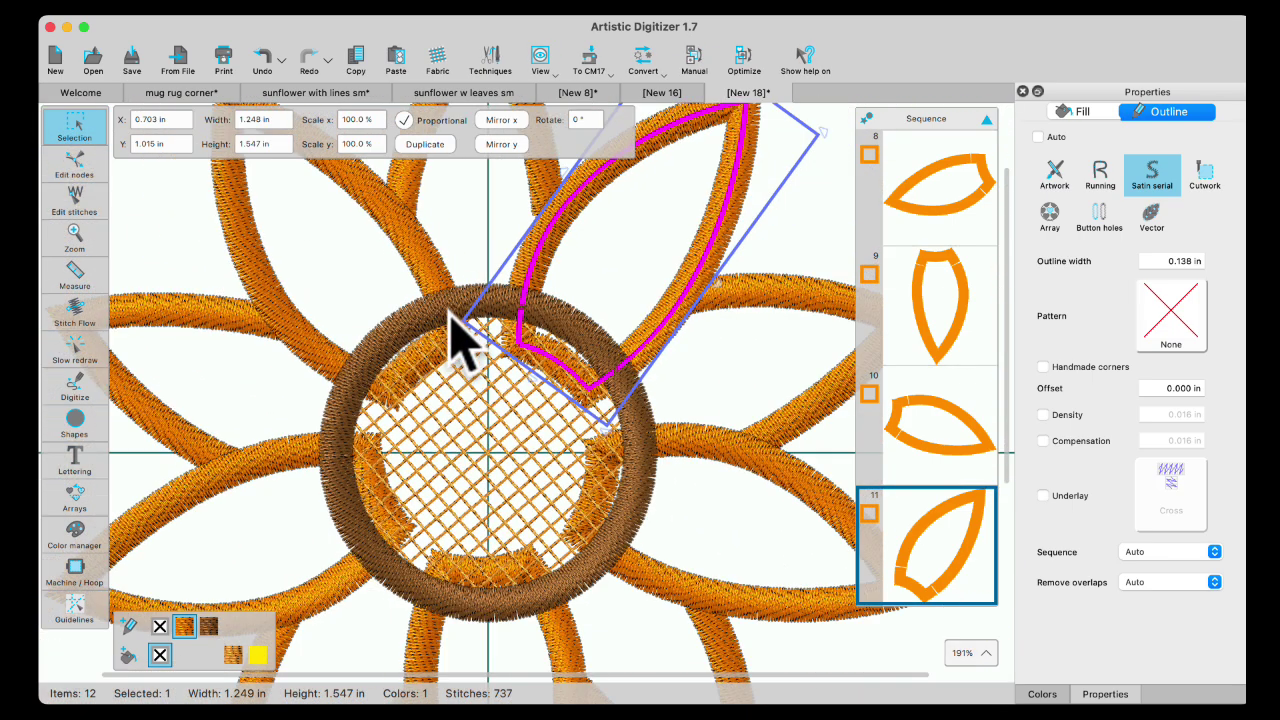
pyautogui.rightClick(576, 260)
pyautogui.moveTo(612, 342)
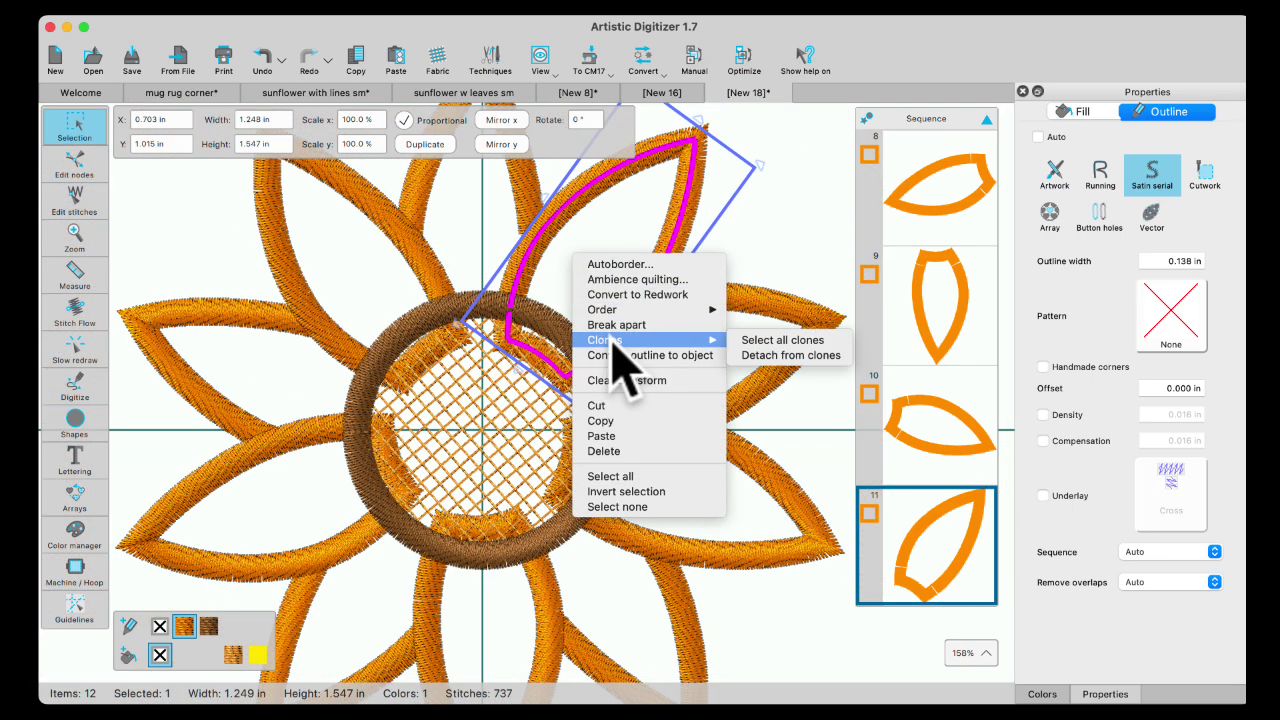
pyautogui.click(776, 343)
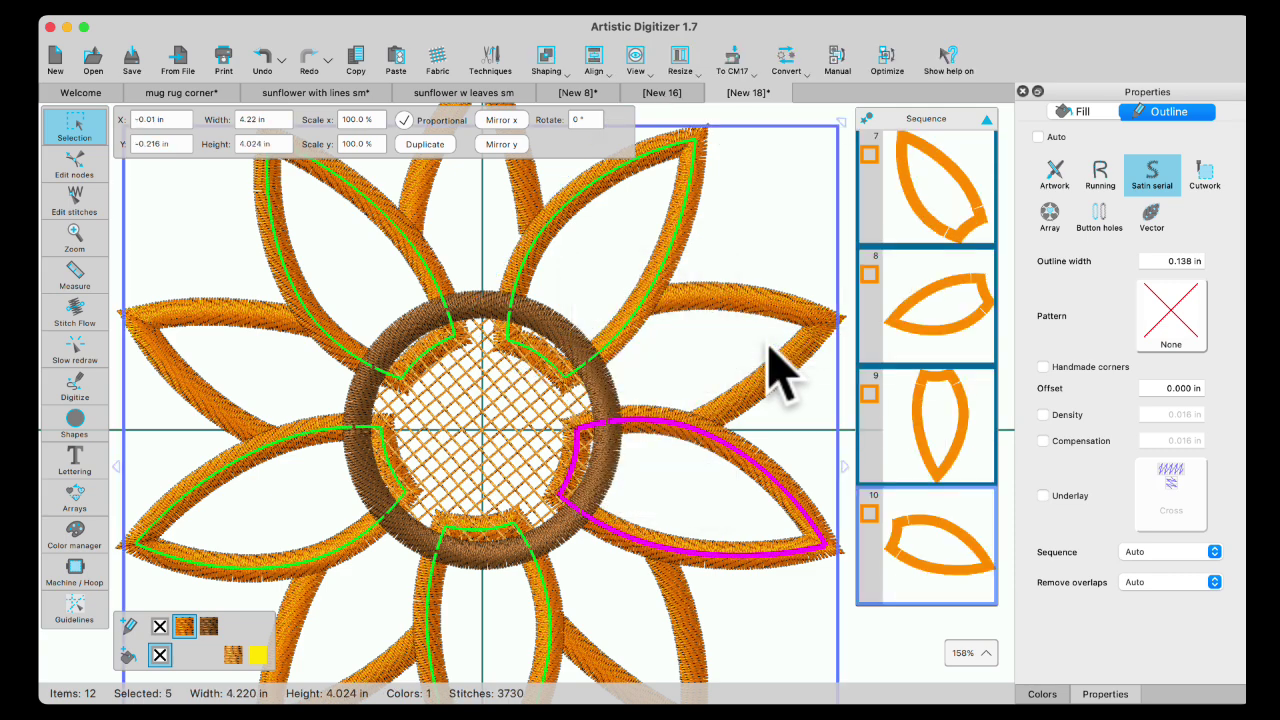
pyautogui.rightClick(731, 240)
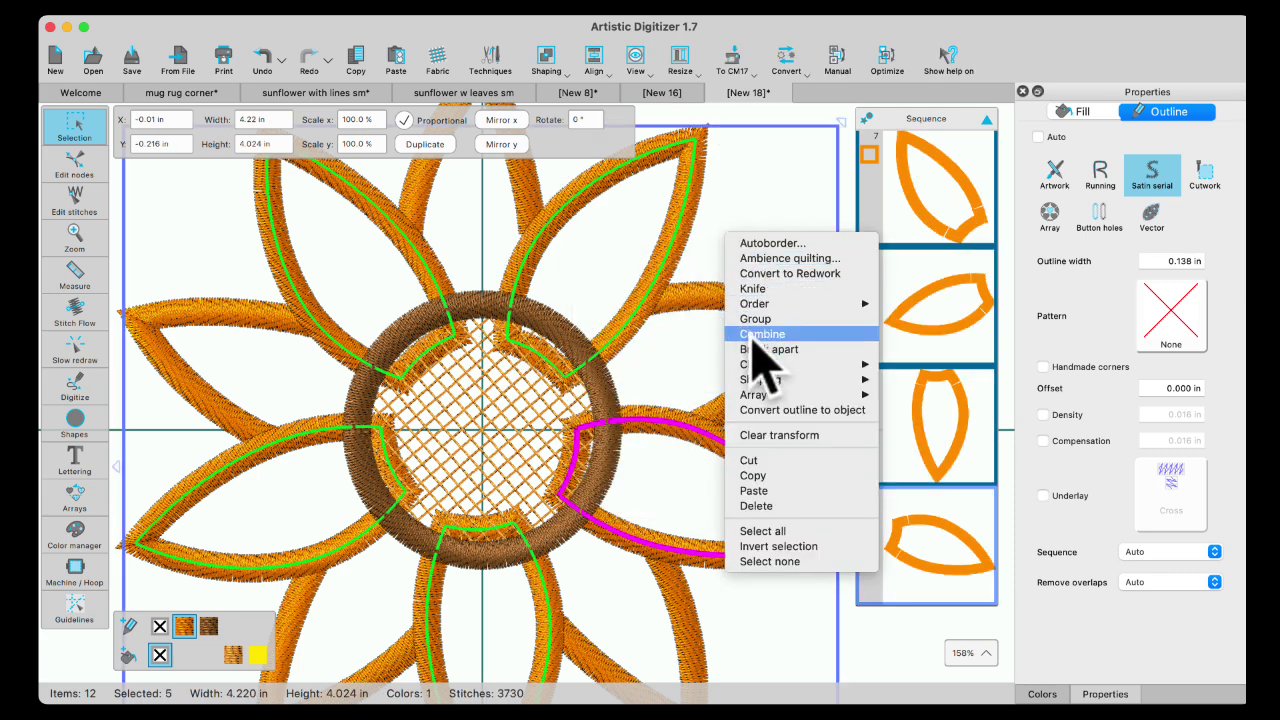
pyautogui.click(768, 349)
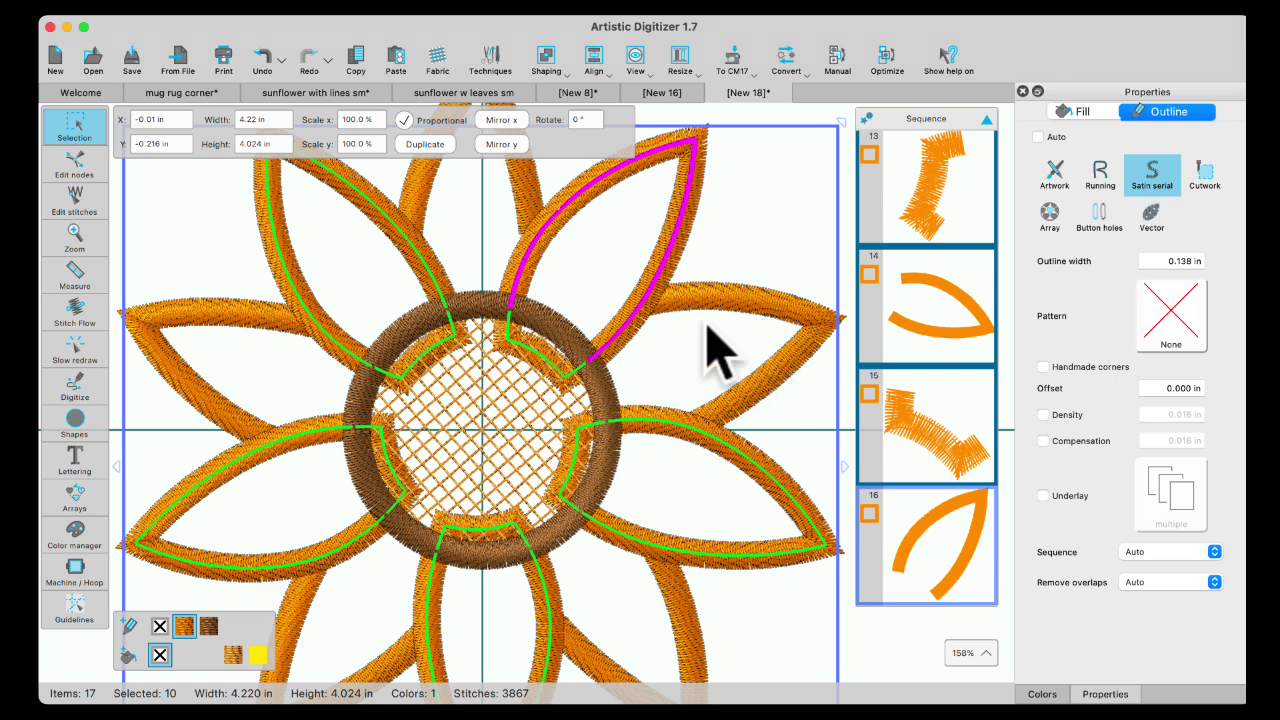
pyautogui.click(760, 250)
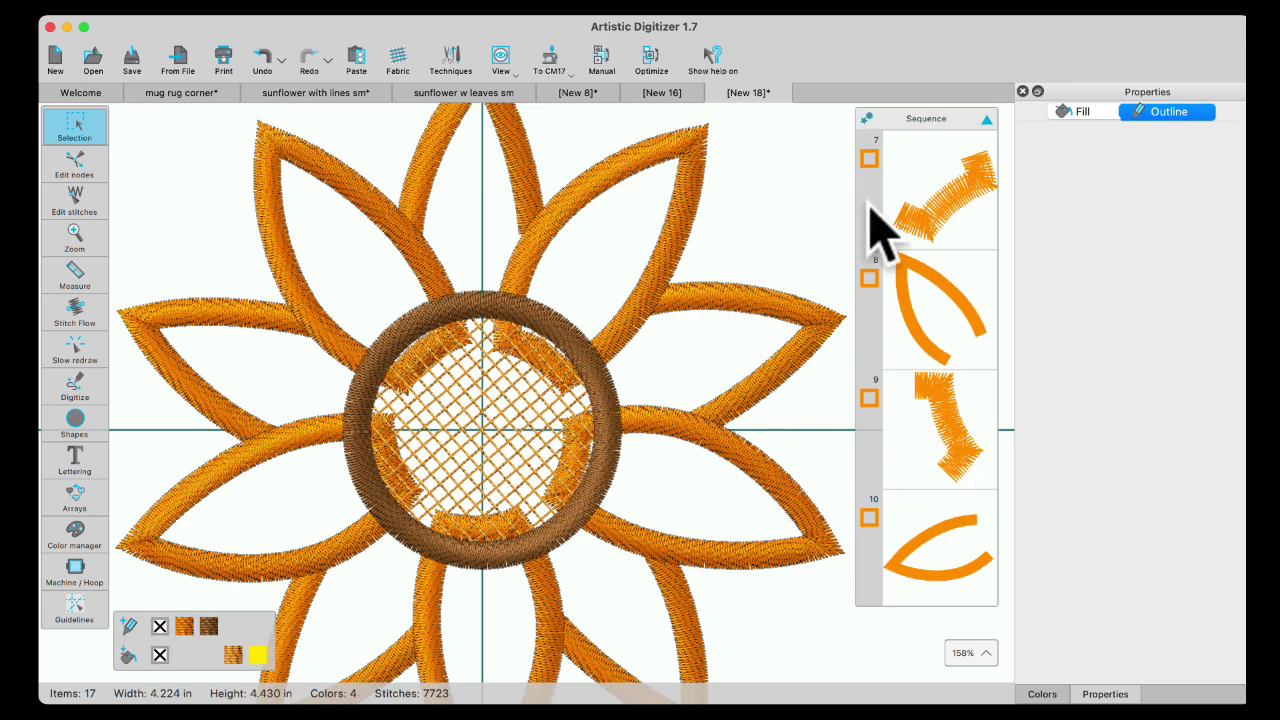
# Delete the five separated inner outline sections of the full petals that lie across the net-filled center
pyautogui.scroll(-3, 922, 218)
pyautogui.scroll(3, 925, 222)
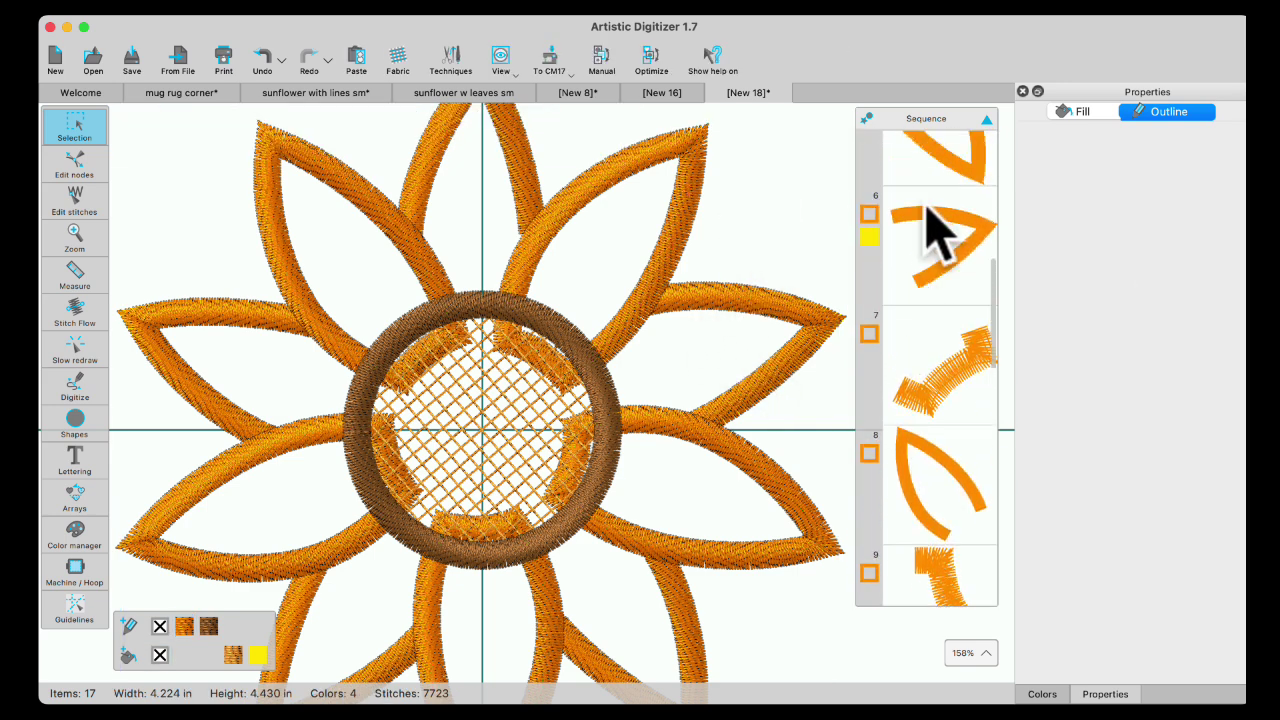
pyautogui.click(975, 350)
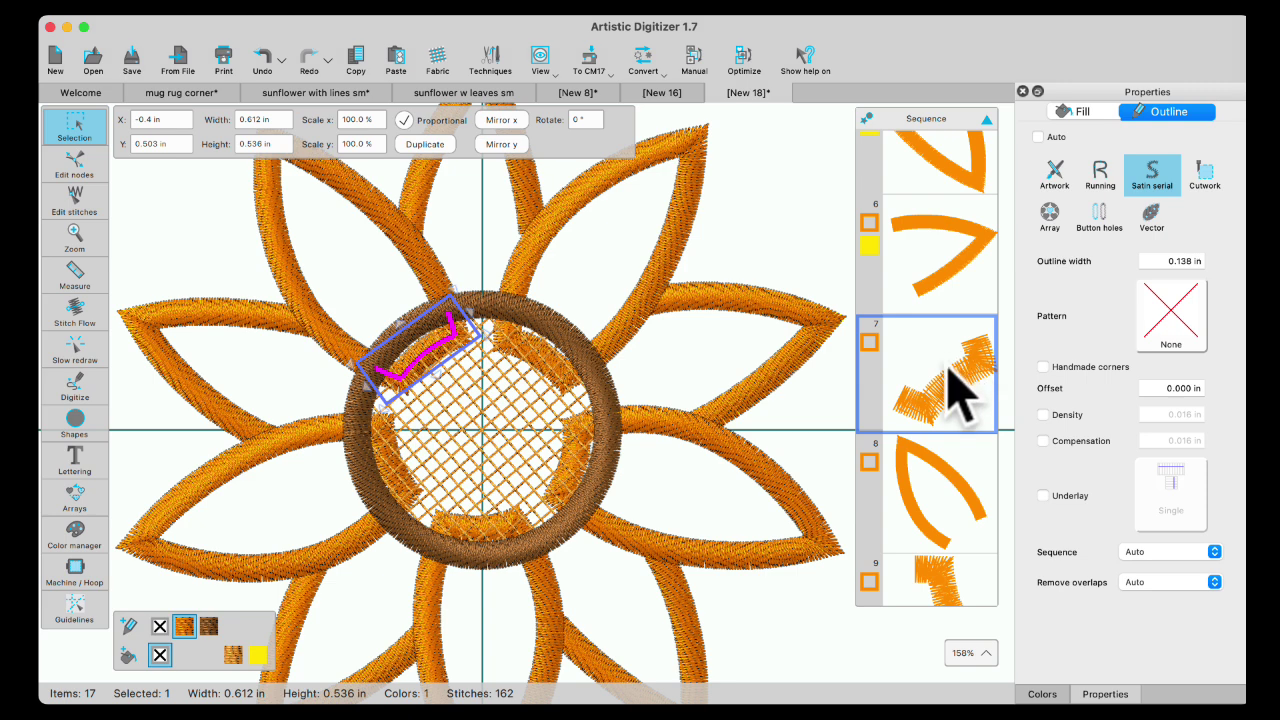
pyautogui.press('Delete')
pyautogui.scroll(-2, 960, 530)
pyautogui.click(914, 371)
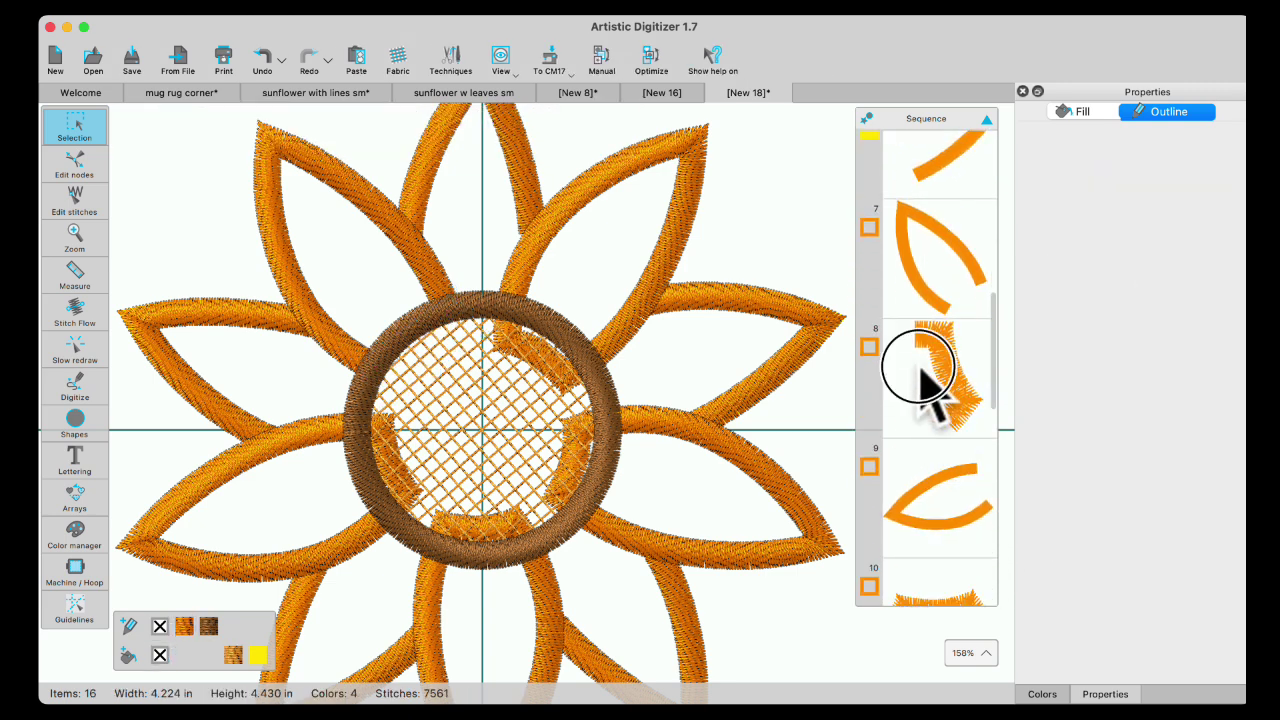
pyautogui.press('Delete')
pyautogui.scroll(-3, 949, 480)
pyautogui.click(940, 388)
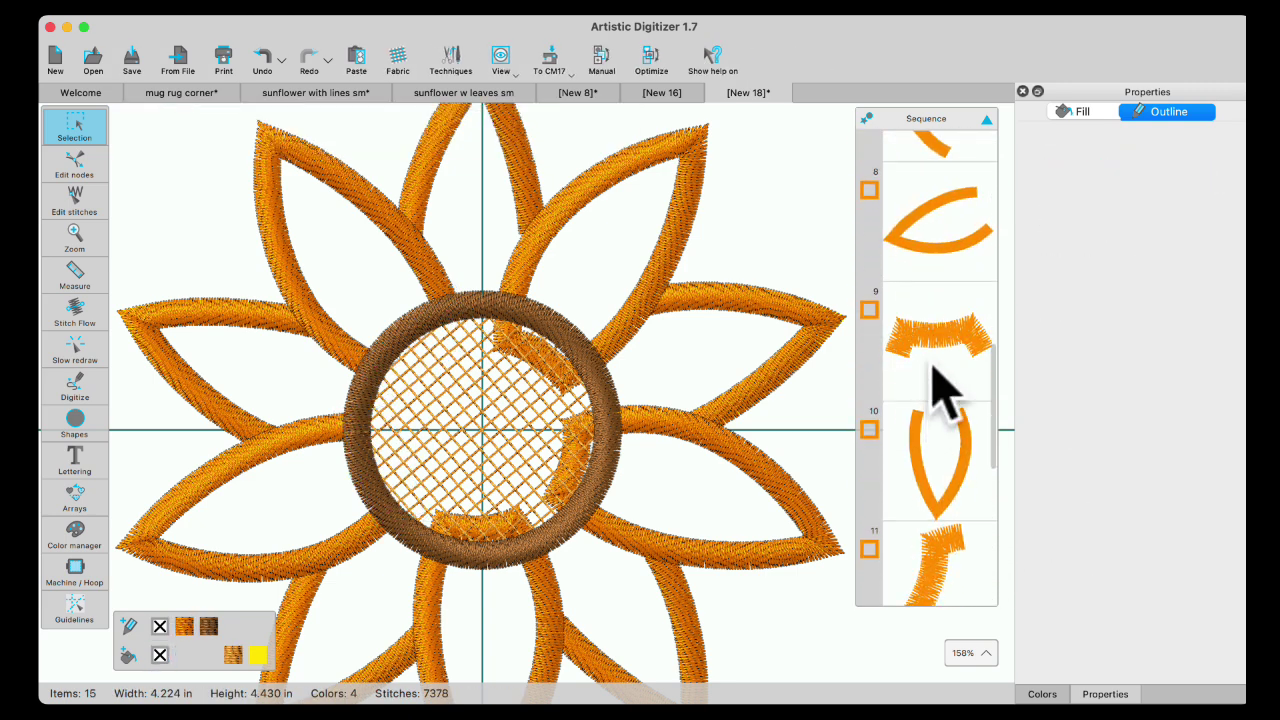
pyautogui.press('Delete')
pyautogui.scroll(-3, 929, 509)
pyautogui.click(938, 398)
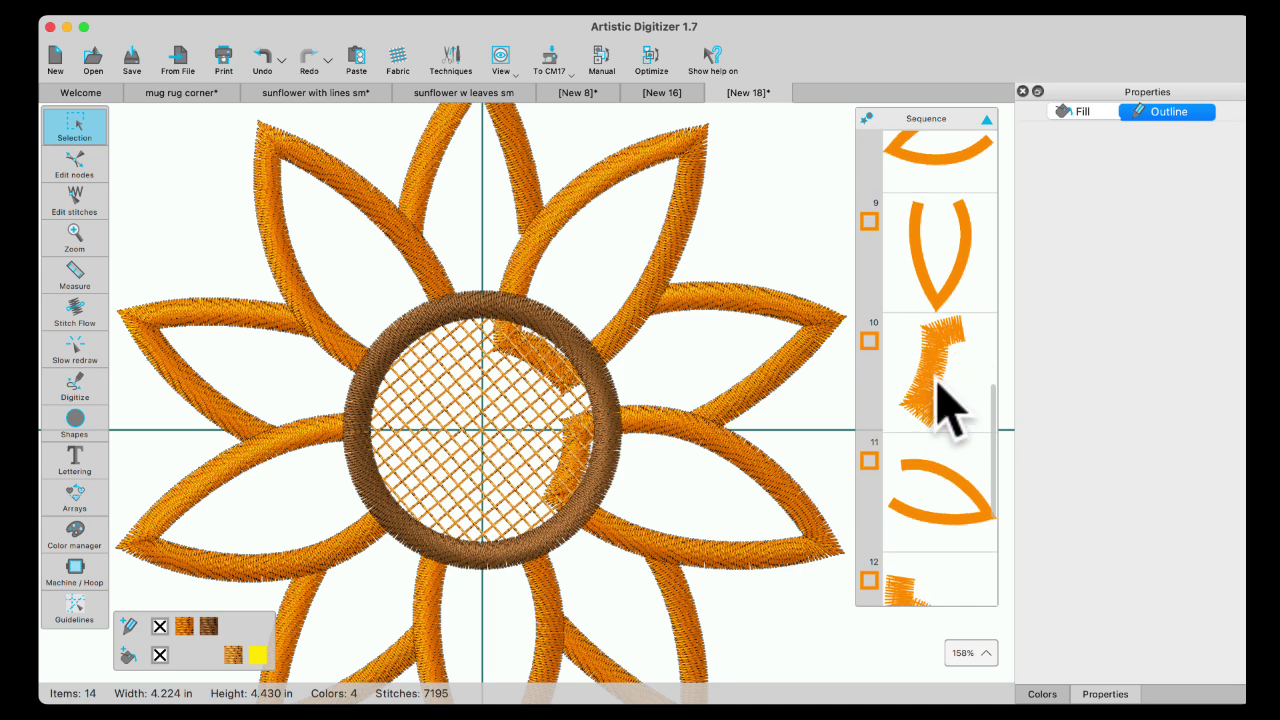
pyautogui.press('Delete')
pyautogui.scroll(-3, 935, 480)
pyautogui.click(920, 466)
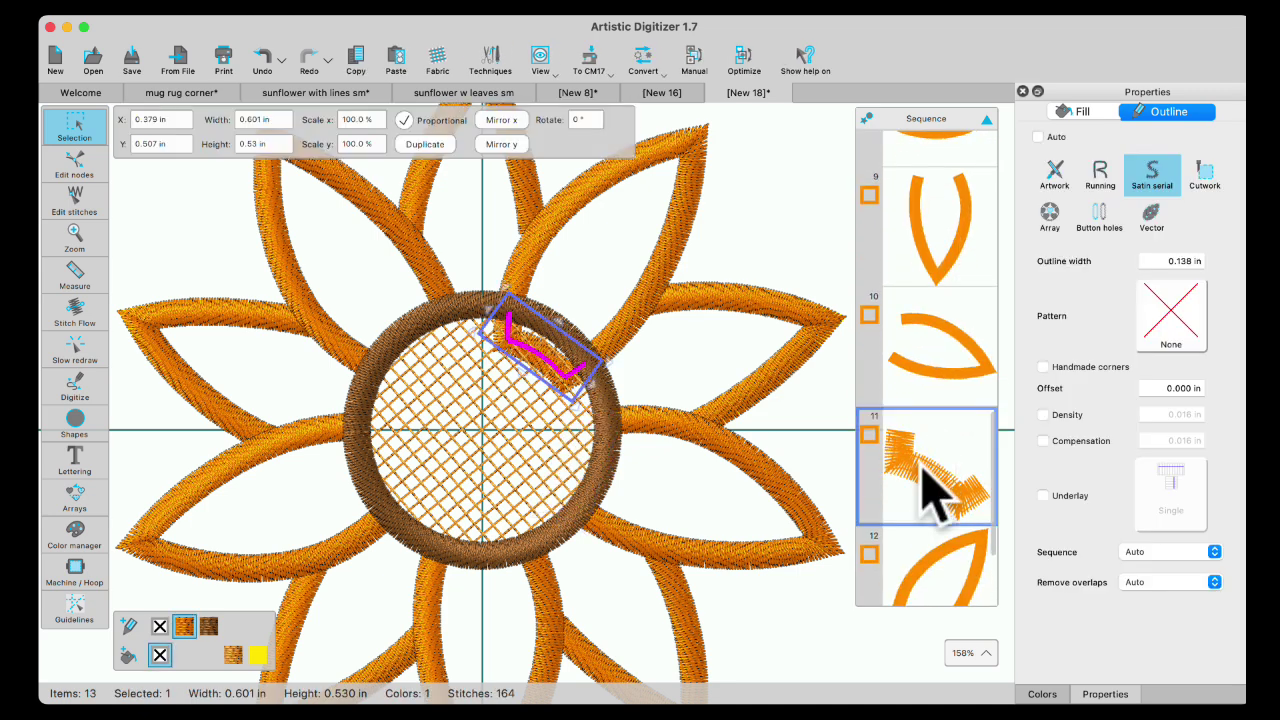
pyautogui.press('Delete')
pyautogui.scroll(-3, 930, 490)
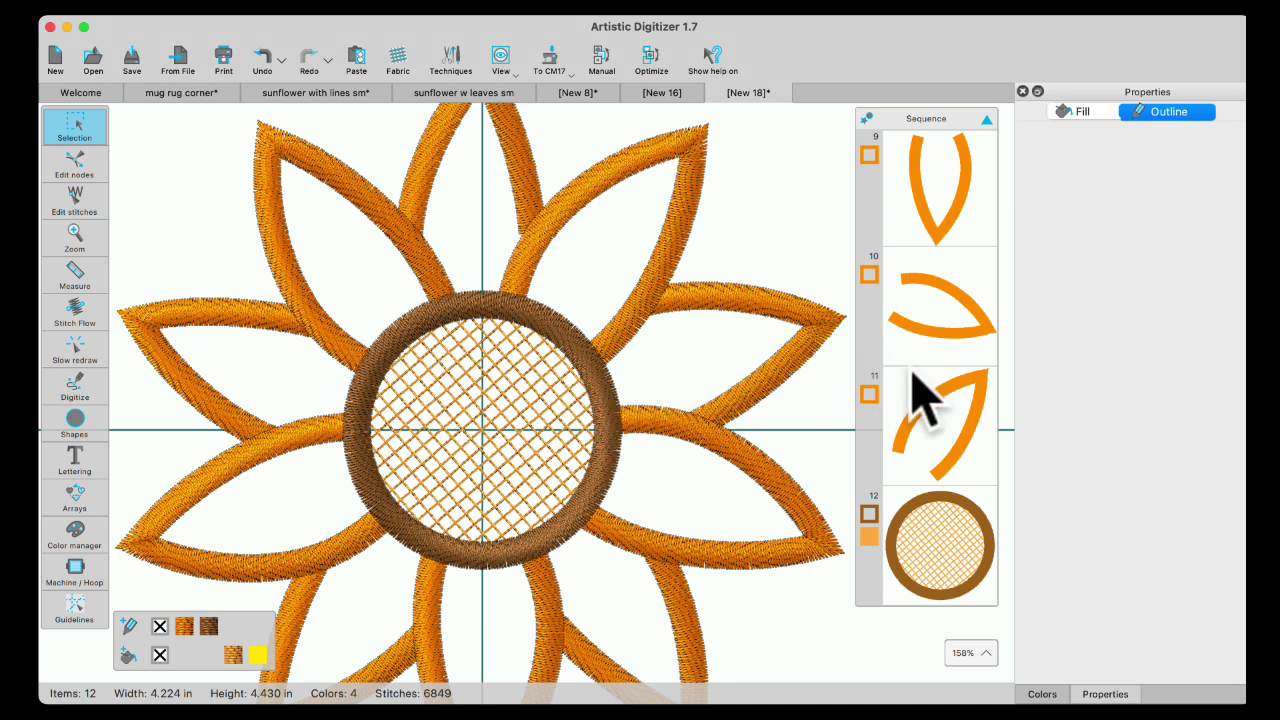
# Give the whole-flower shape at the start of the sequence an Applique fill and remove its running outline
pyautogui.scroll(5, 918, 382)
pyautogui.scroll(3, 930, 390)
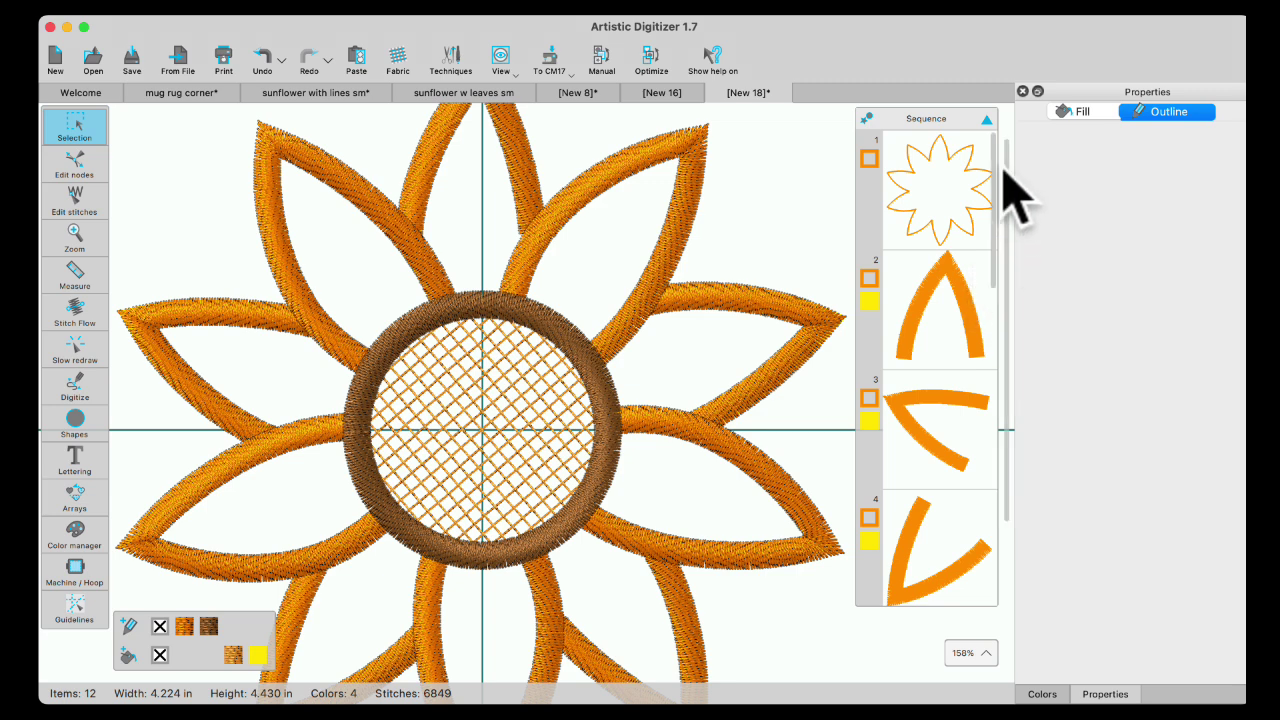
pyautogui.click(932, 198)
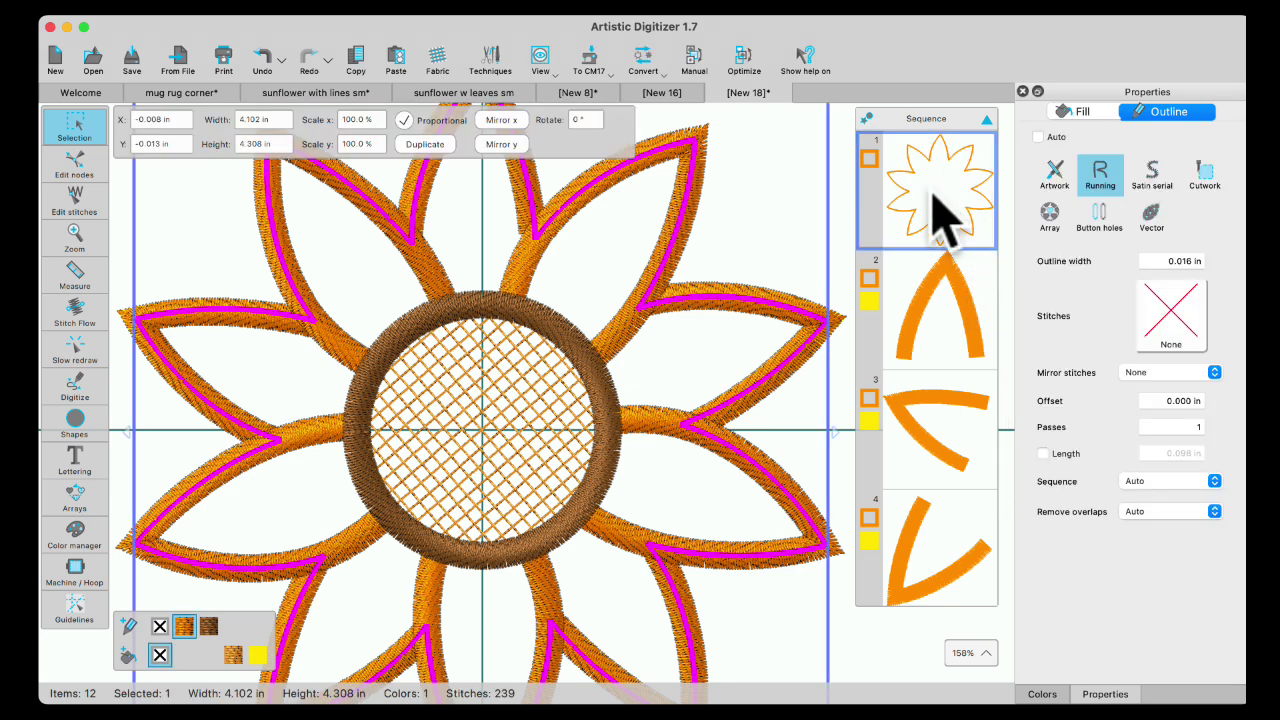
pyautogui.click(1086, 109)
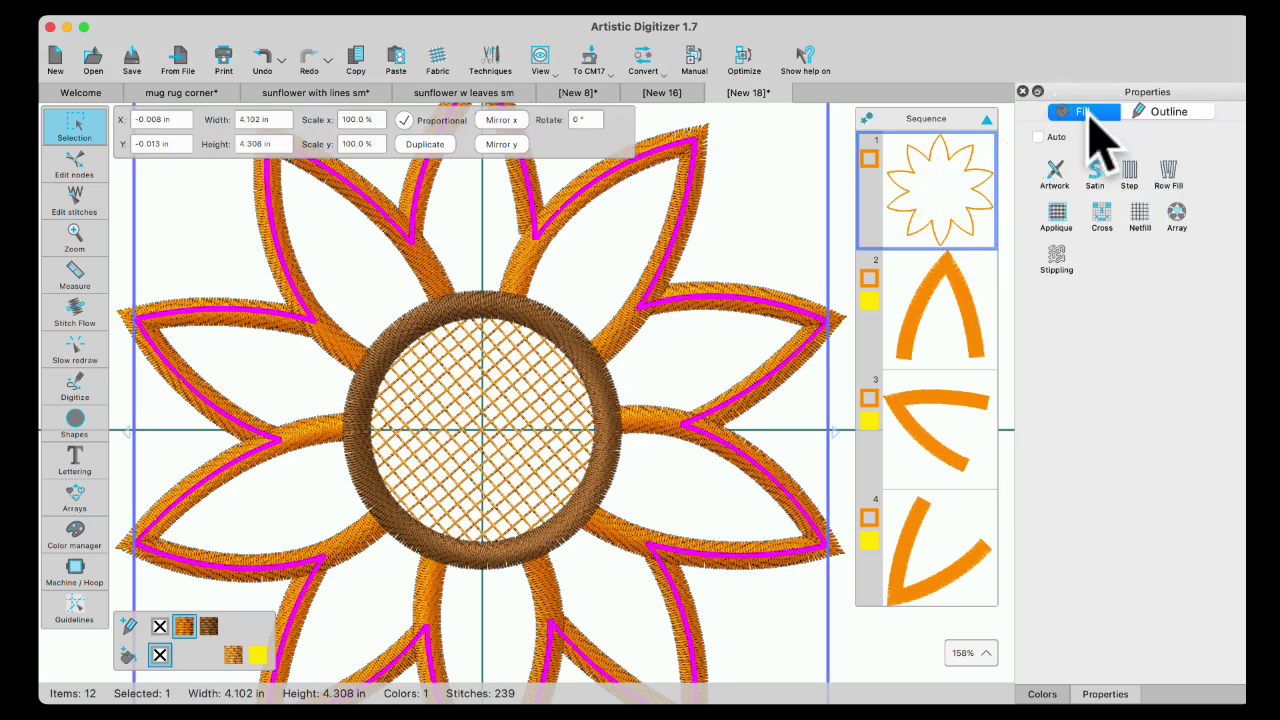
pyautogui.click(1058, 218)
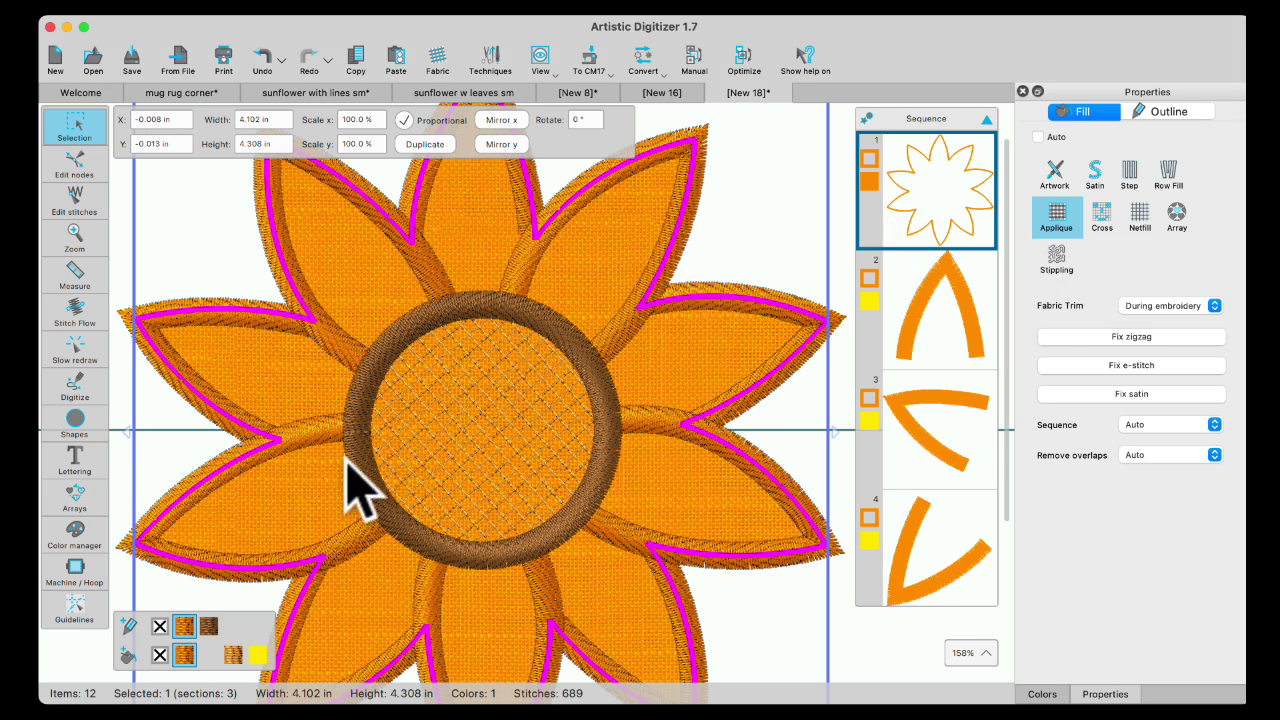
pyautogui.click(160, 626)
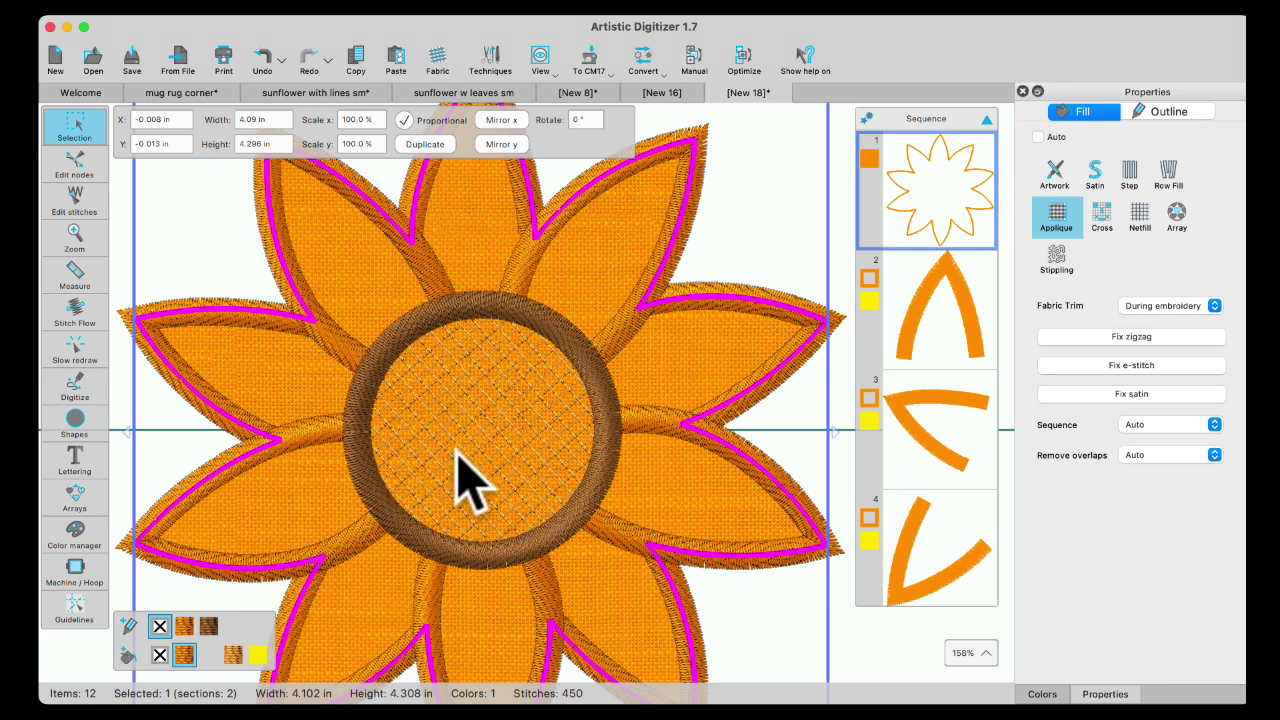
# Create an Autoborder for the center circle as one running line to the outside at 0.000 in distance, with holes removed
pyautogui.scroll(-5, 946, 508)
pyautogui.scroll(-5, 946, 520)
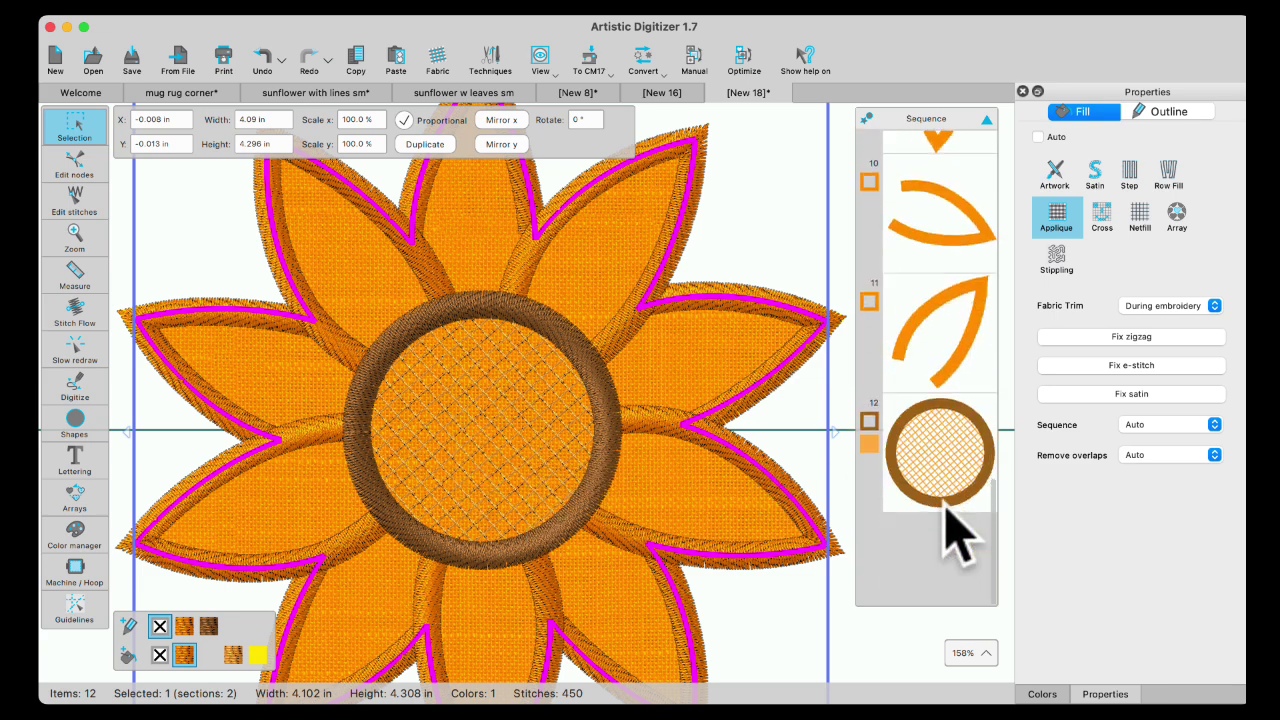
pyautogui.click(950, 560)
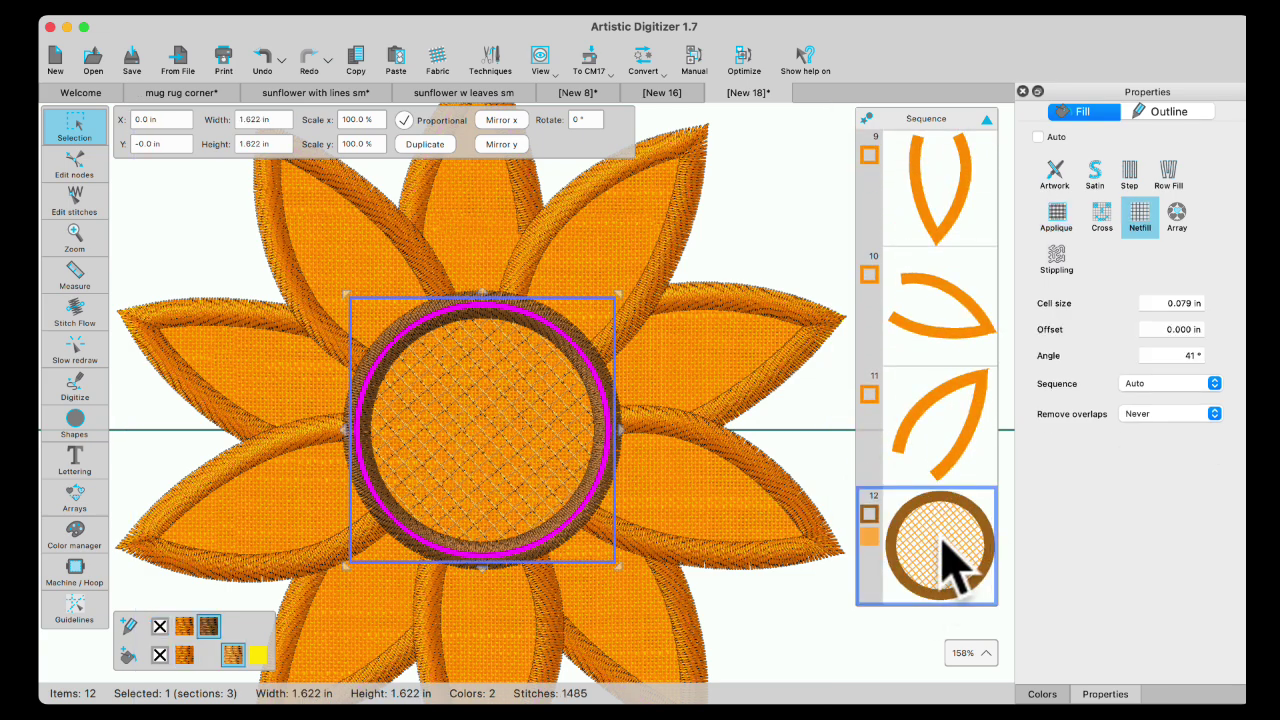
pyautogui.click(643, 65)
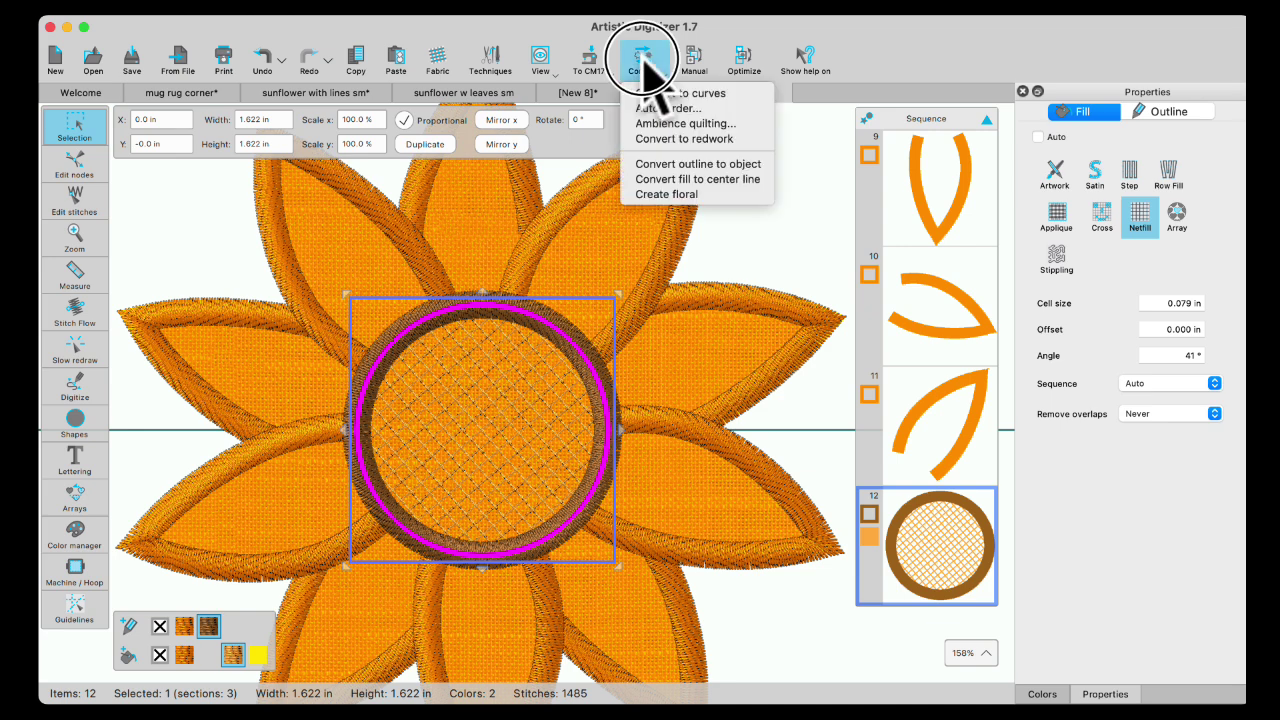
pyautogui.click(668, 108)
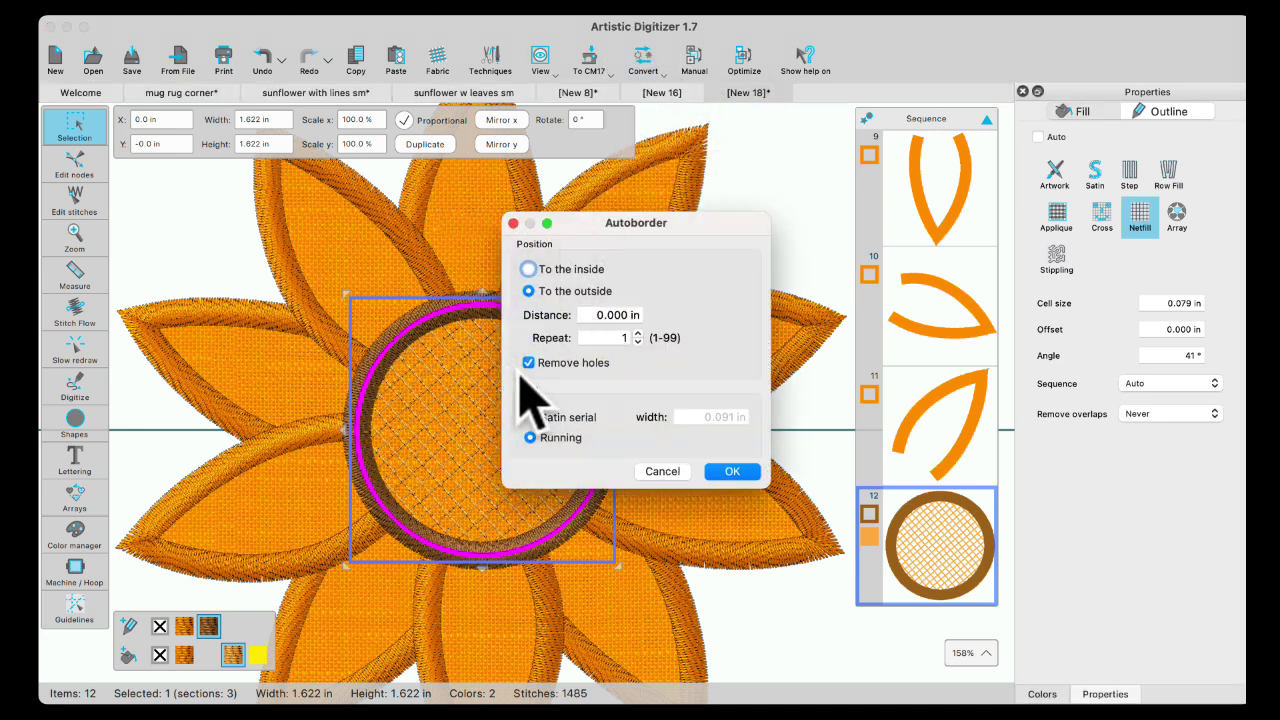
pyautogui.click(731, 473)
# Color the new circular border outline 265 Crimson and move it before the net-filled center circle in the sequence
pyautogui.click(1042, 694)
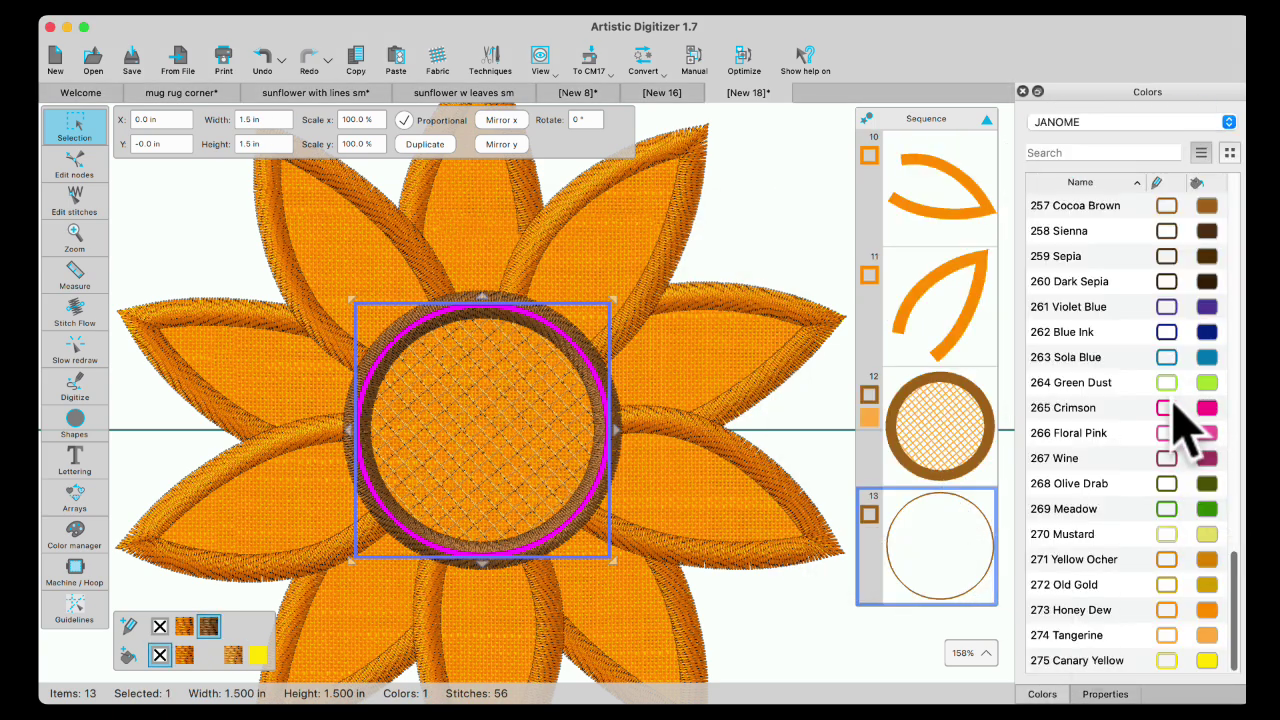
pyautogui.moveTo(1166, 407); pyautogui.dragTo(957, 451)
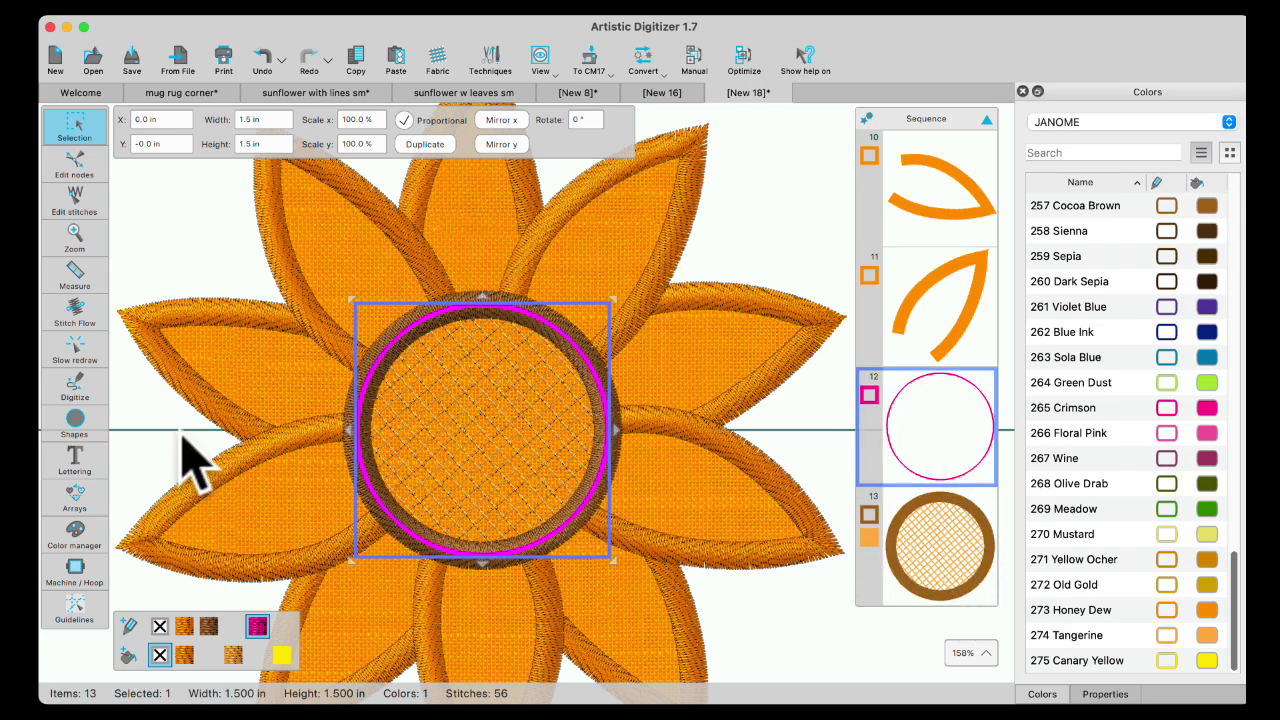
pyautogui.click(990, 320)
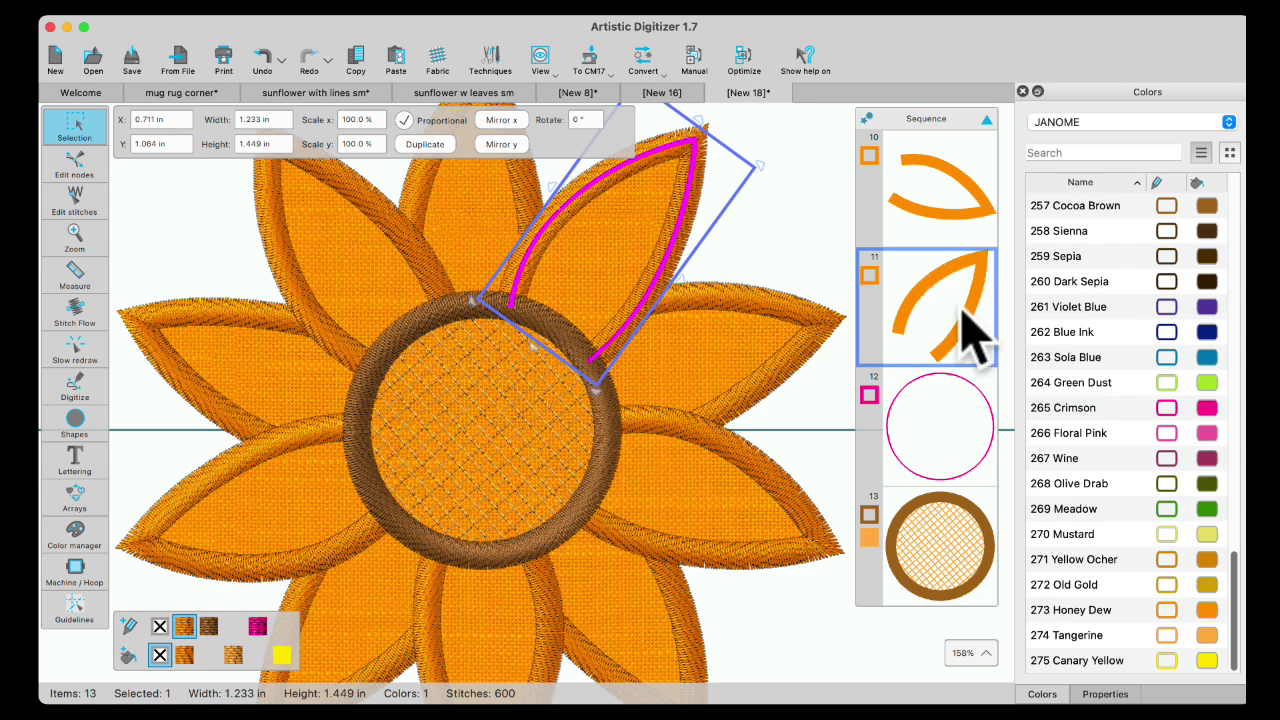
# Simulate the stitch-out with Slow redraw, following the upper-right petal until its satin outline is complete
pyautogui.click(55, 410)
pyautogui.click(76, 350)
pyautogui.scroll(1, 590, 602)
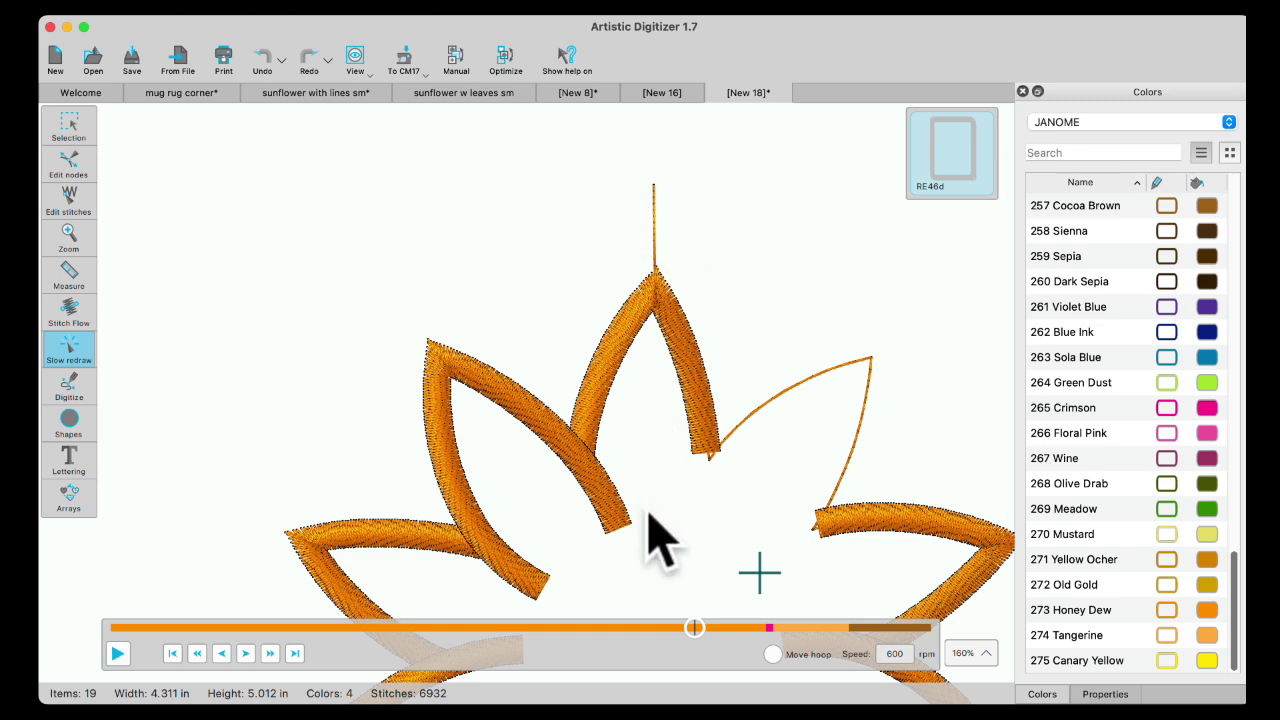
pyautogui.scroll(1, 651, 550)
pyautogui.scroll(-3, 650, 477)
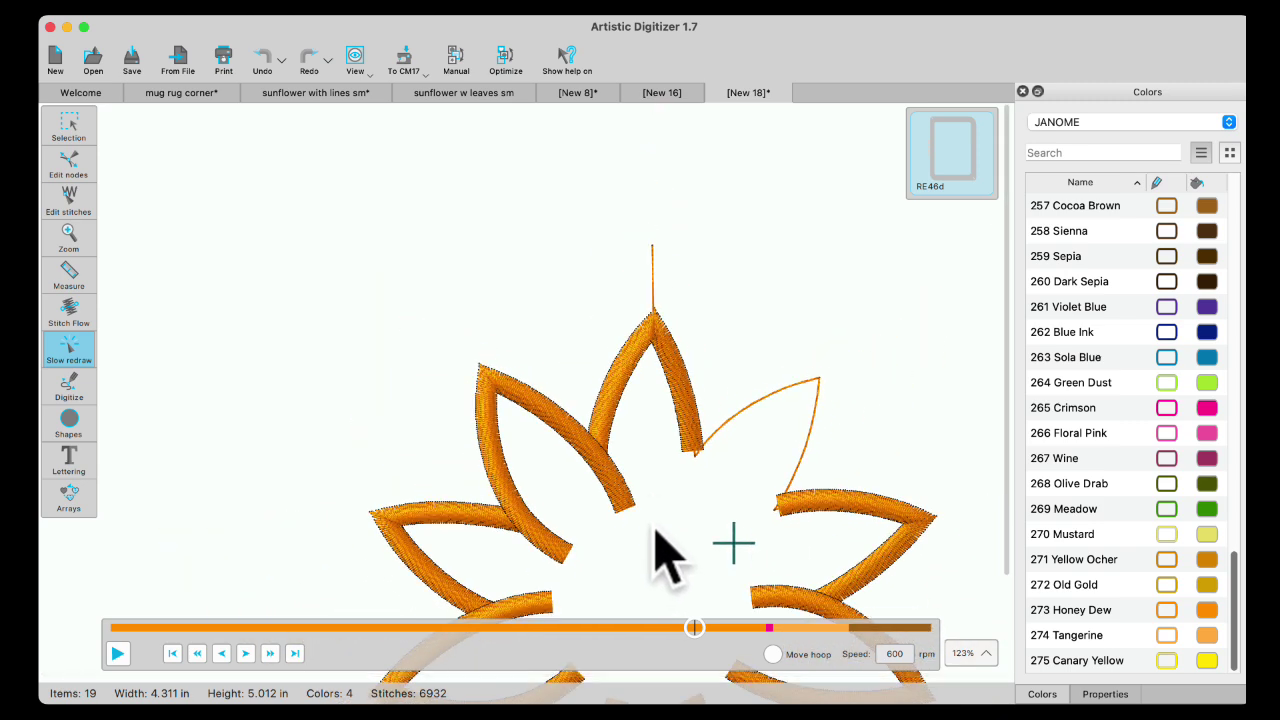
pyautogui.scroll(-5, 666, 548)
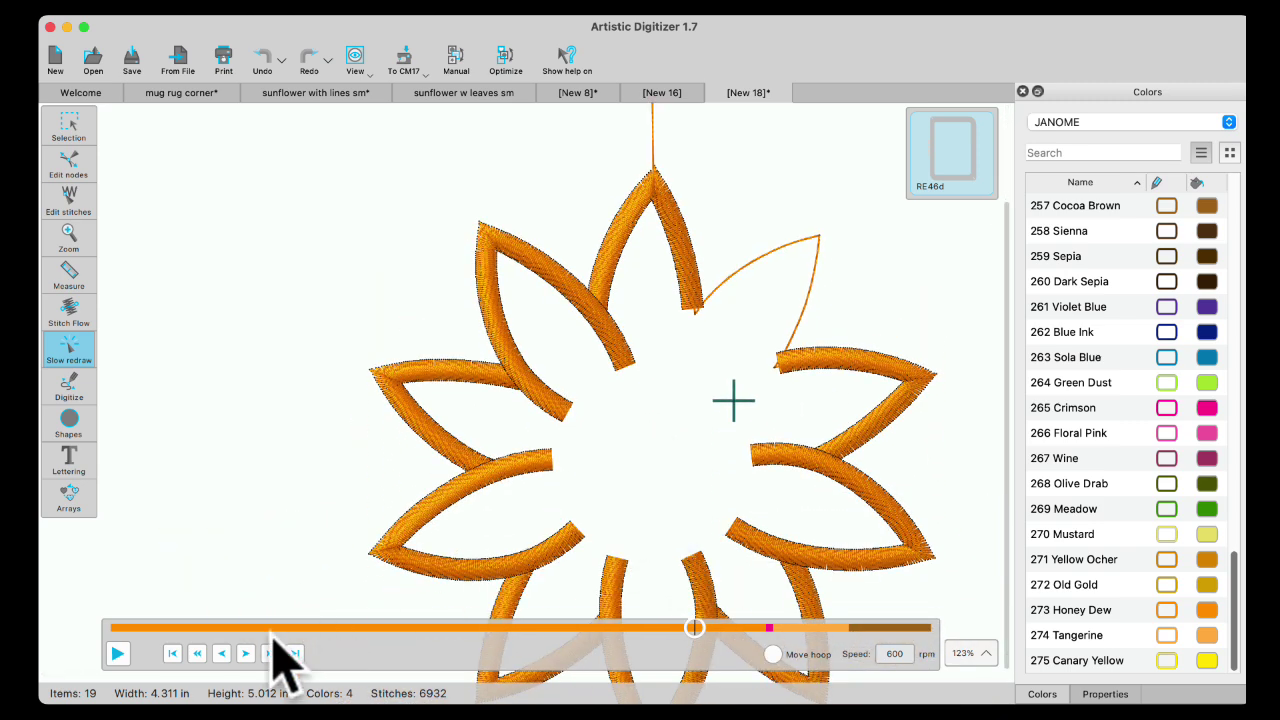
pyautogui.click(117, 653)
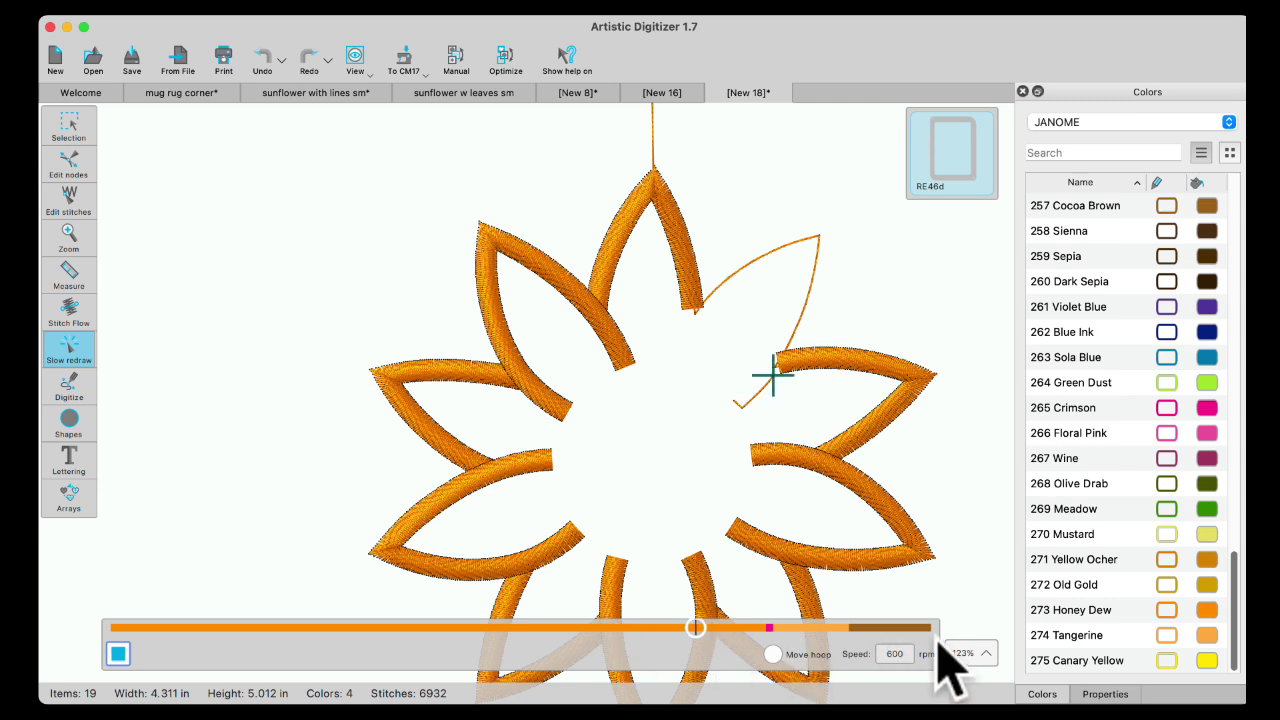
pyautogui.moveTo(699, 633); pyautogui.dragTo(756, 632)
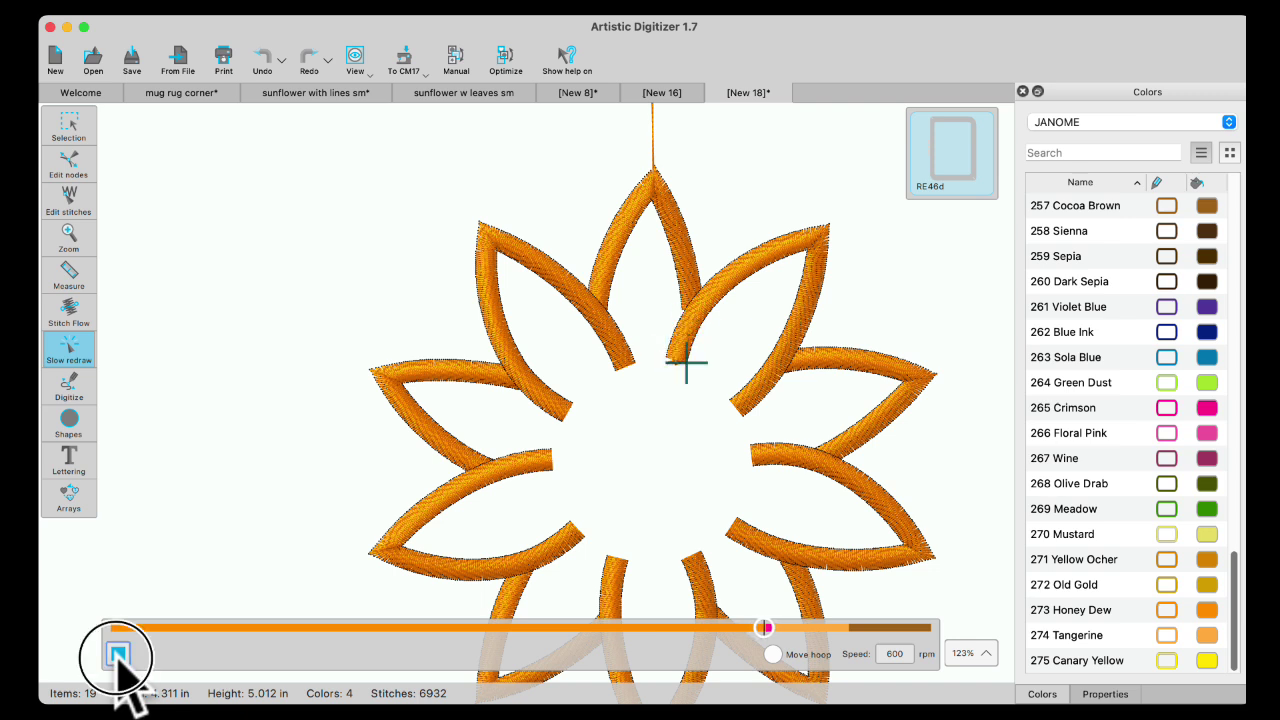
# Play the simulation through the crimson placement circle, pause after it, and resume into the center's net fill
pyautogui.click(118, 652)
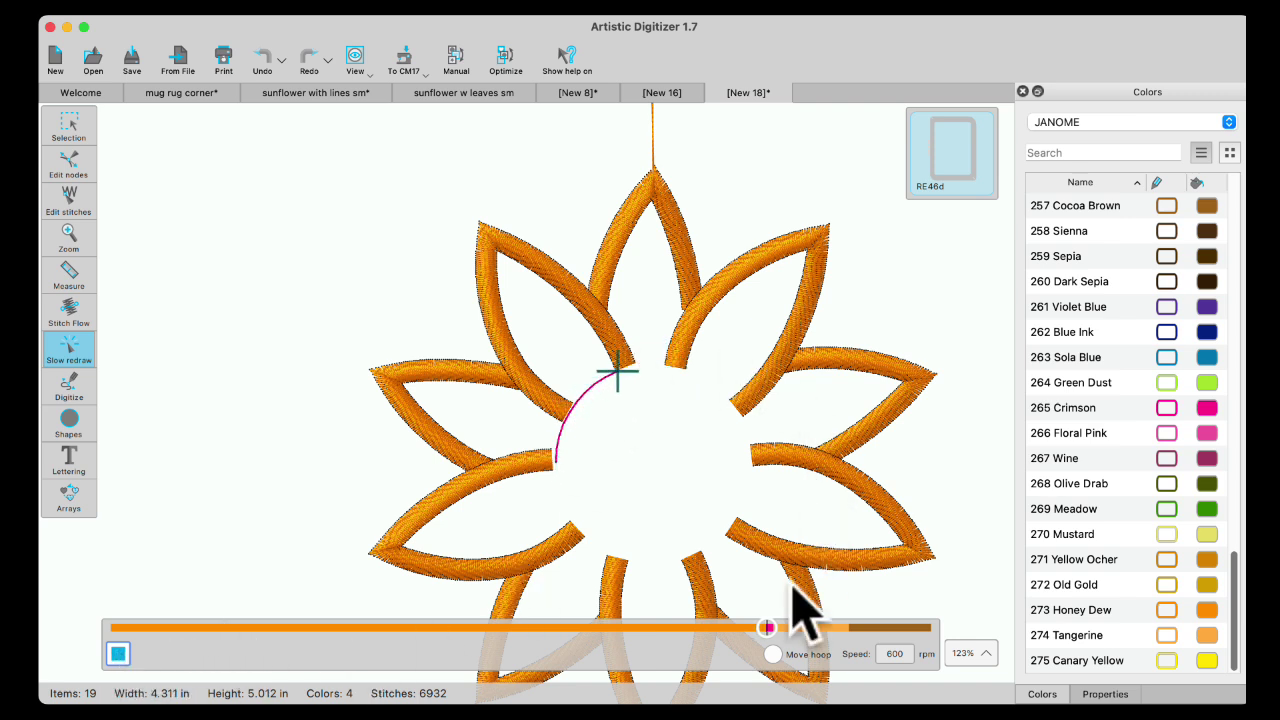
pyautogui.click(119, 653)
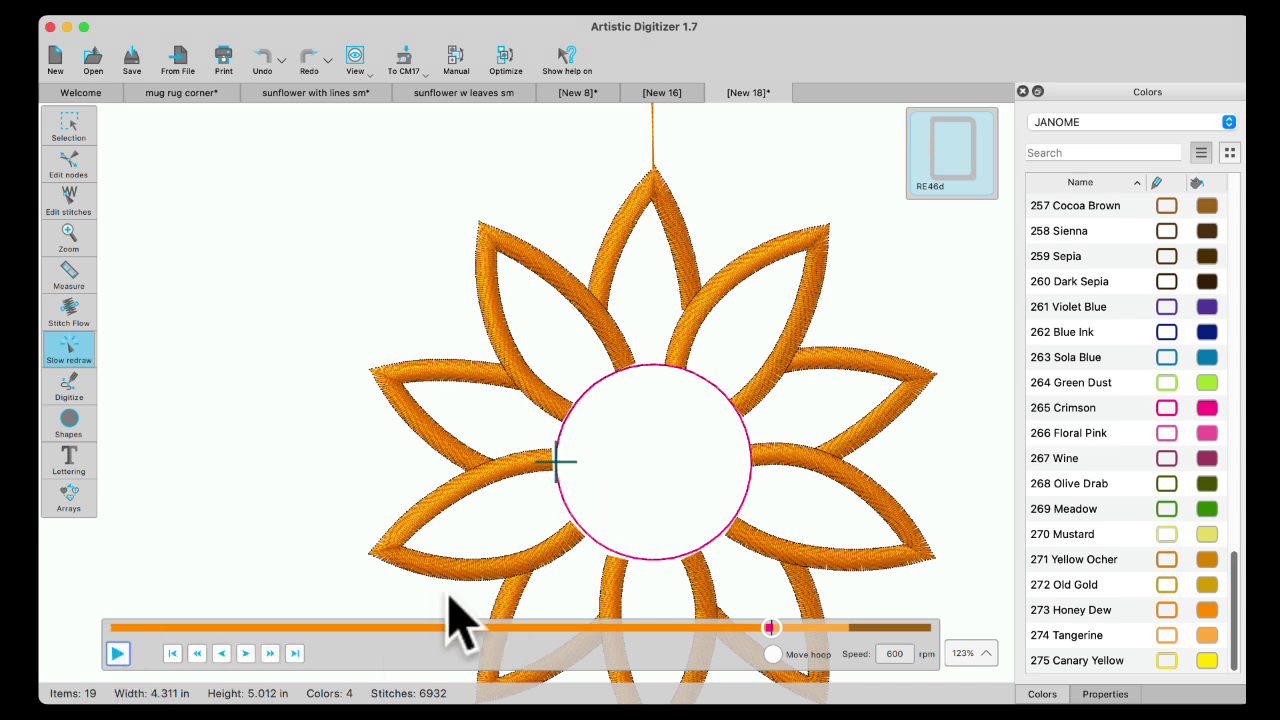
pyautogui.click(119, 653)
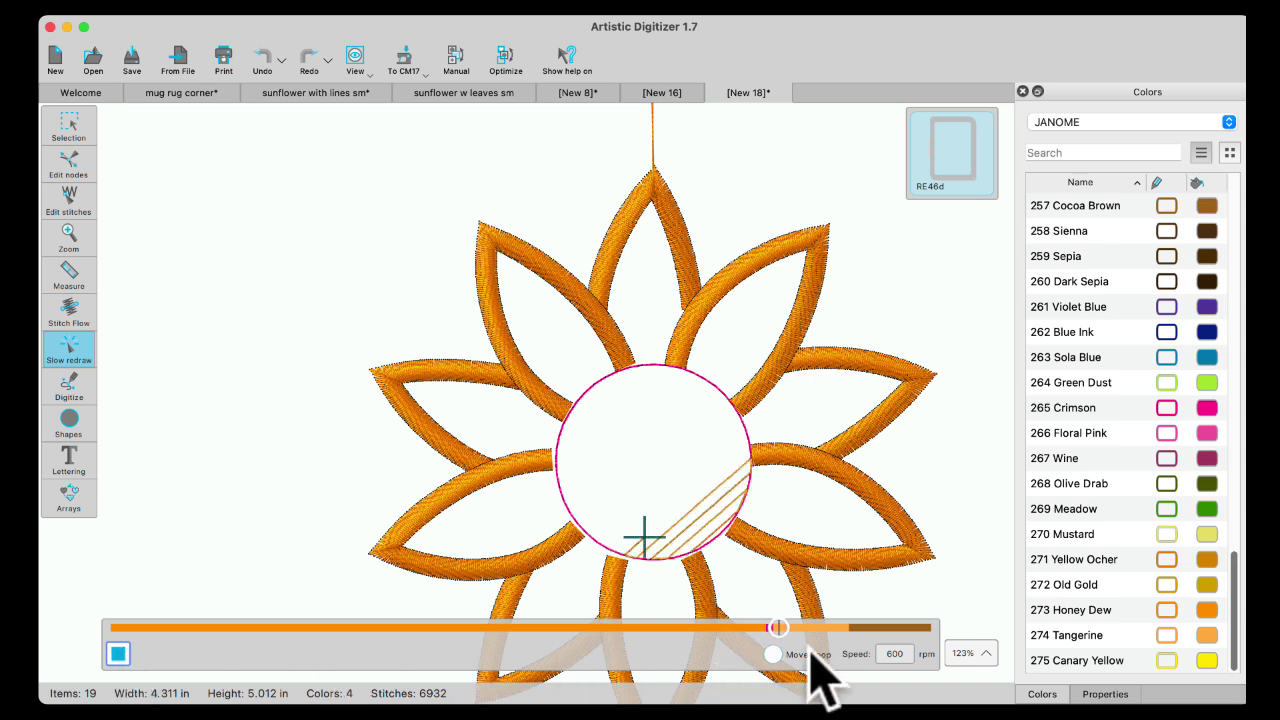
# Skip the stitch simulation to its end, inspect the finished center, and return to selection mode with nothing selected
pyautogui.moveTo(780, 626); pyautogui.dragTo(932, 630)
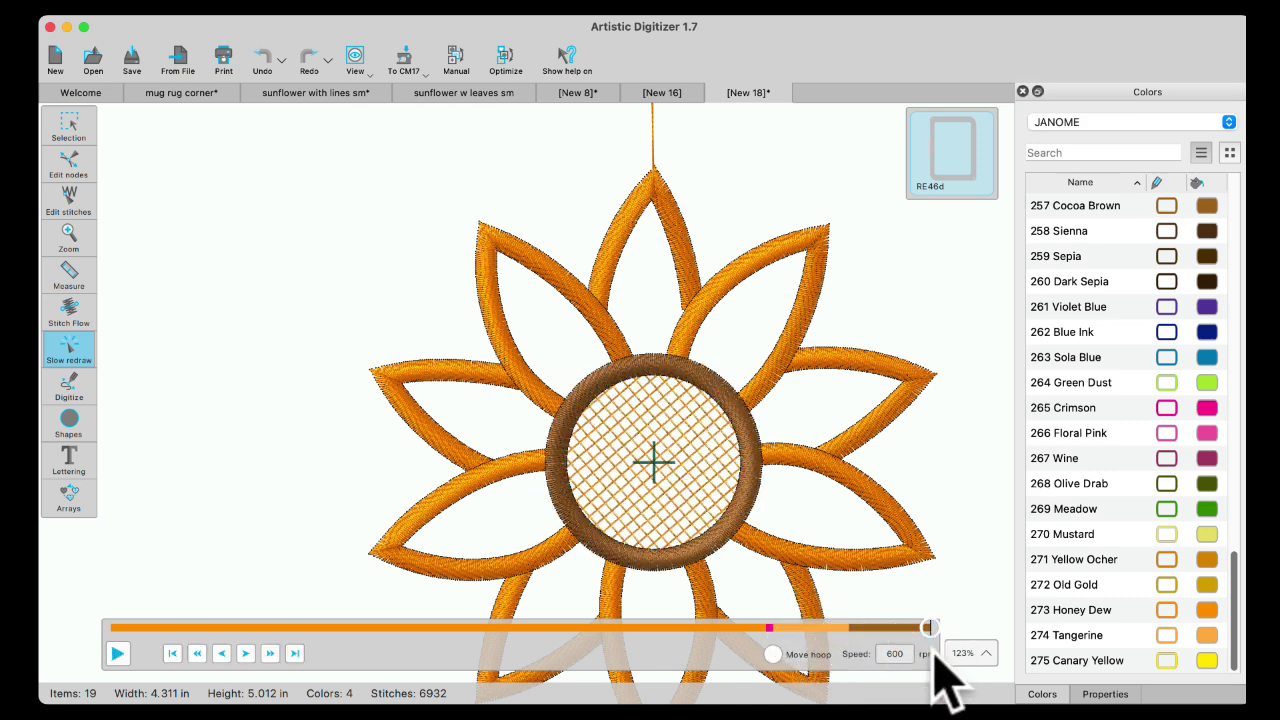
pyautogui.scroll(-5, 680, 540)
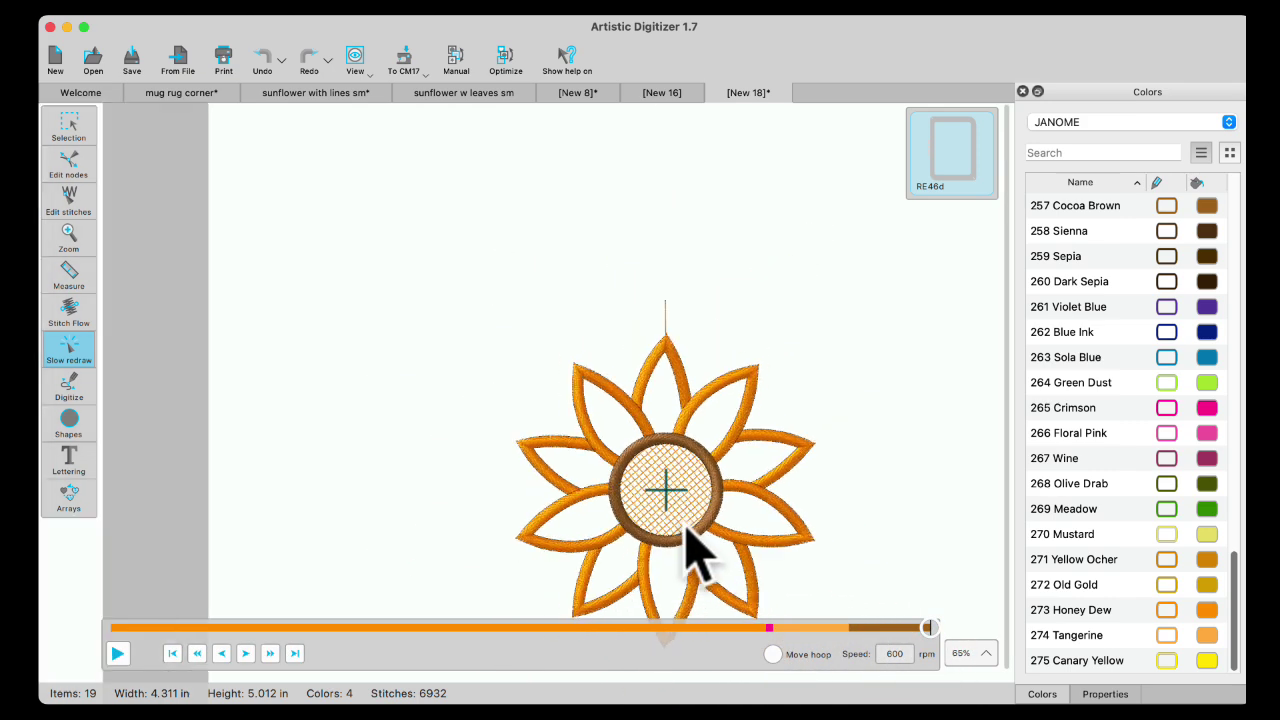
pyautogui.click(70, 126)
pyautogui.click(140, 120)
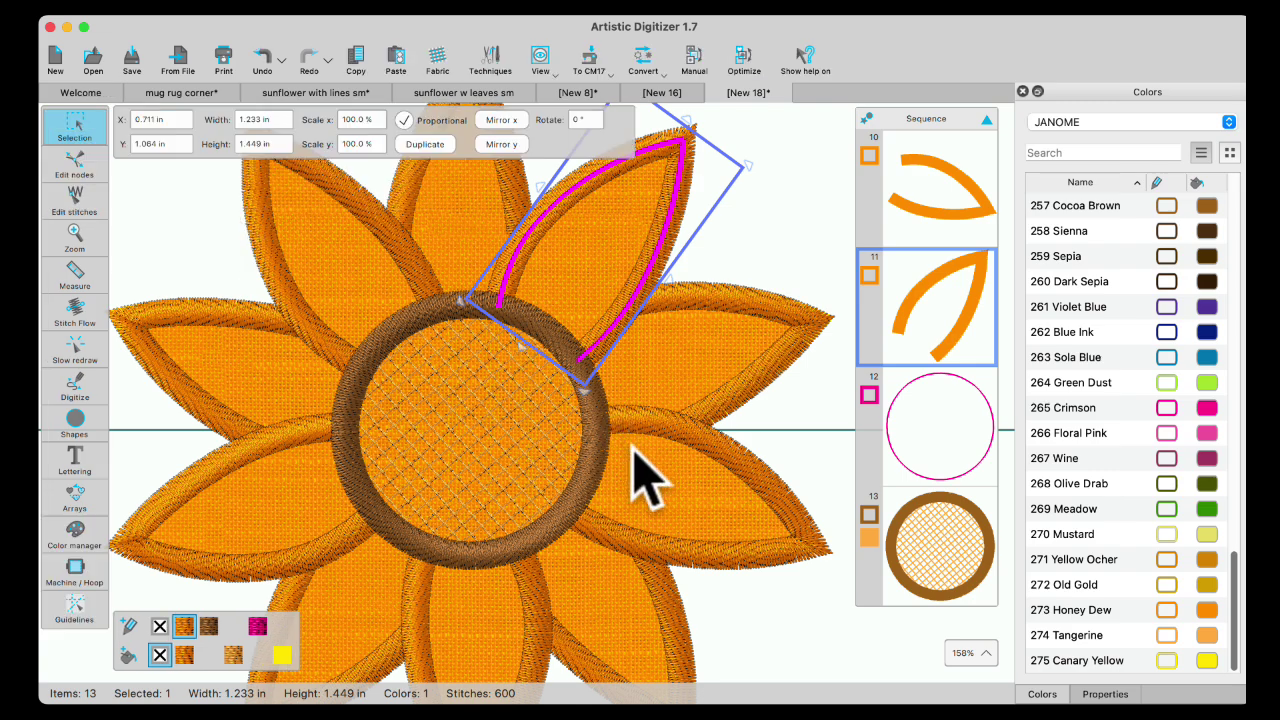
pyautogui.scroll(-3, 488, 488)
pyautogui.click(574, 296)
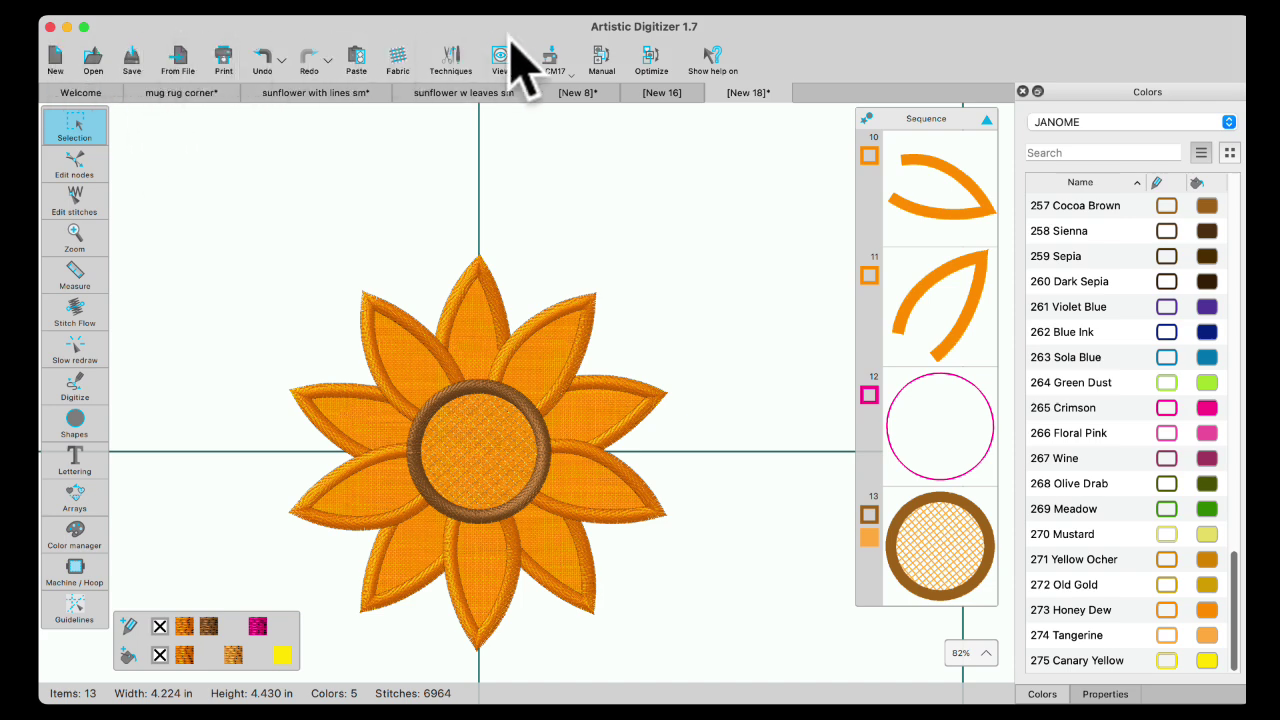
# Save the design as t2 in Design Files (*.Draw) format in the October 10 2024 folder inside Embroidery
pyautogui.click(145, 5)
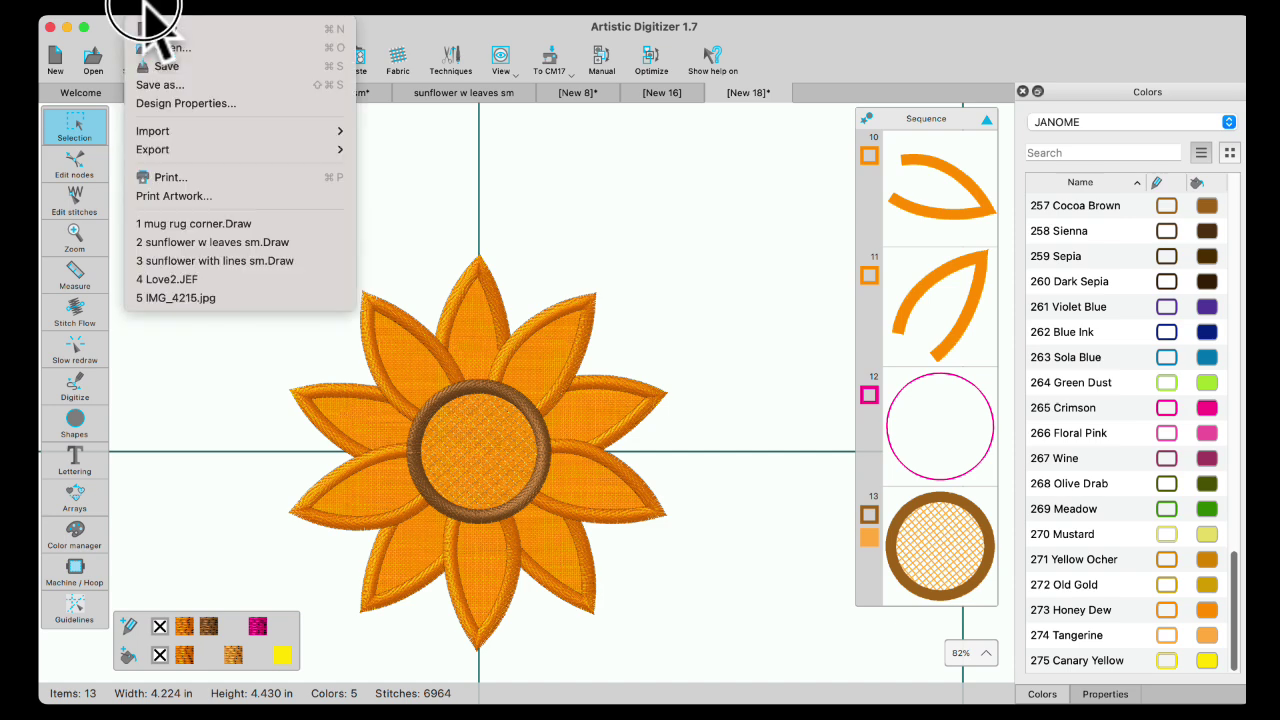
pyautogui.click(160, 85)
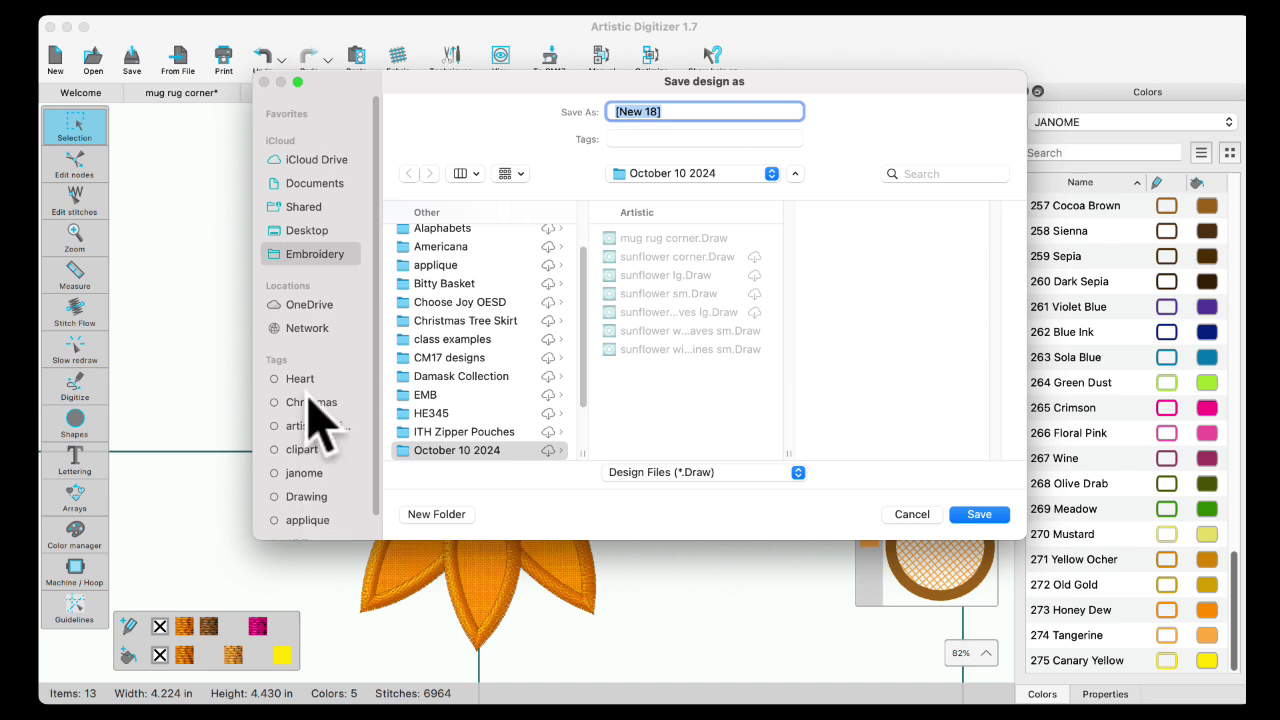
pyautogui.click(310, 255)
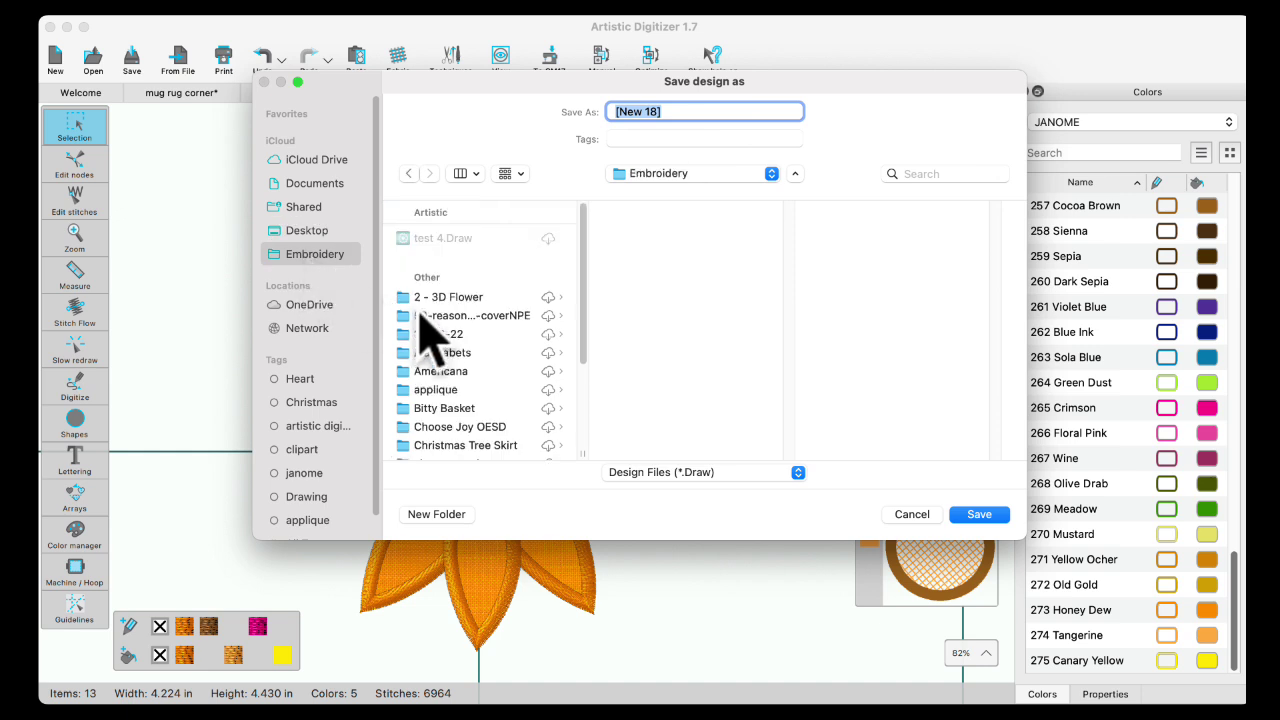
pyautogui.moveTo(586, 345)
pyautogui.mouseDown()
pyautogui.moveTo(580, 410)
pyautogui.moveTo(582, 290)
pyautogui.moveTo(585, 410)
pyautogui.mouseUp()
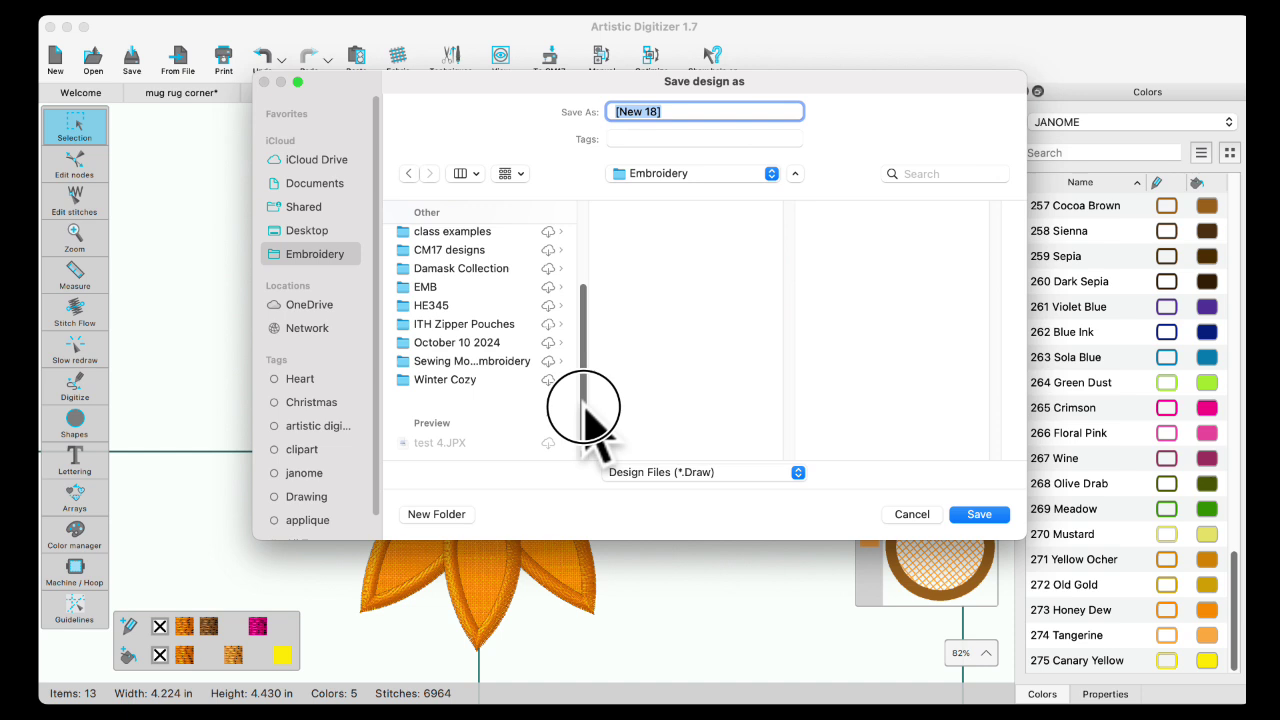
pyautogui.click(457, 344)
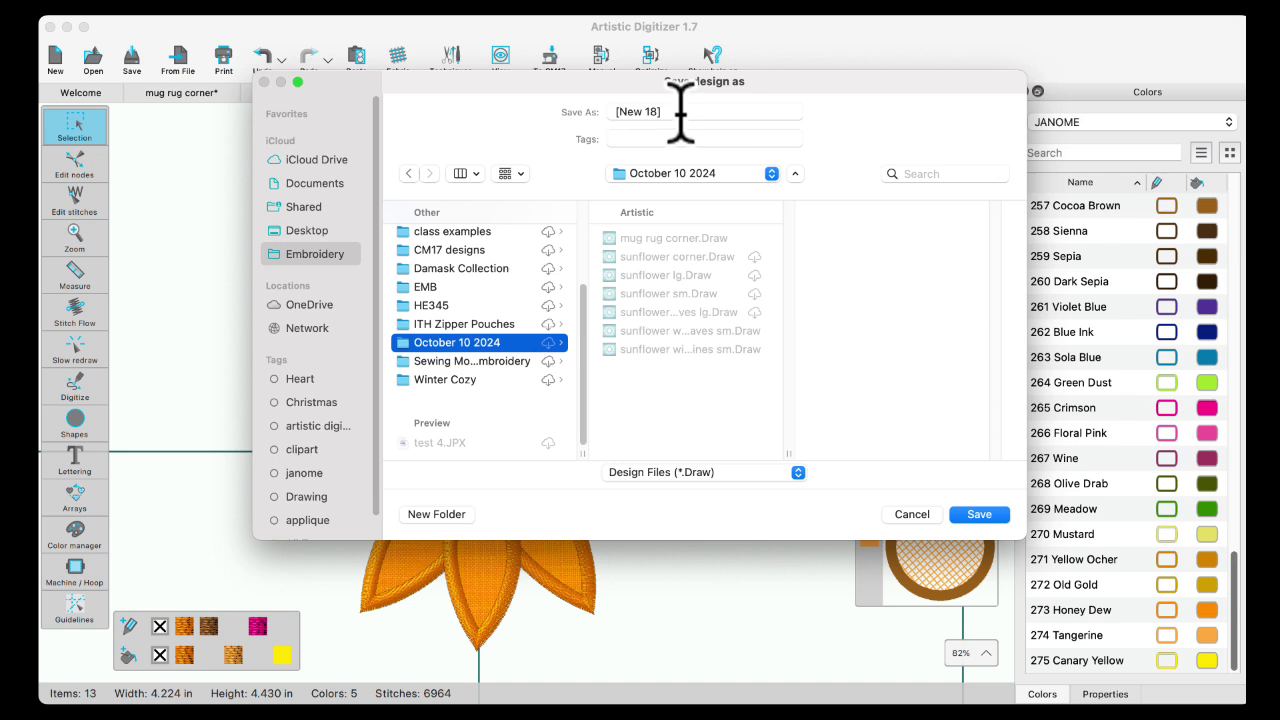
pyautogui.click(612, 113)
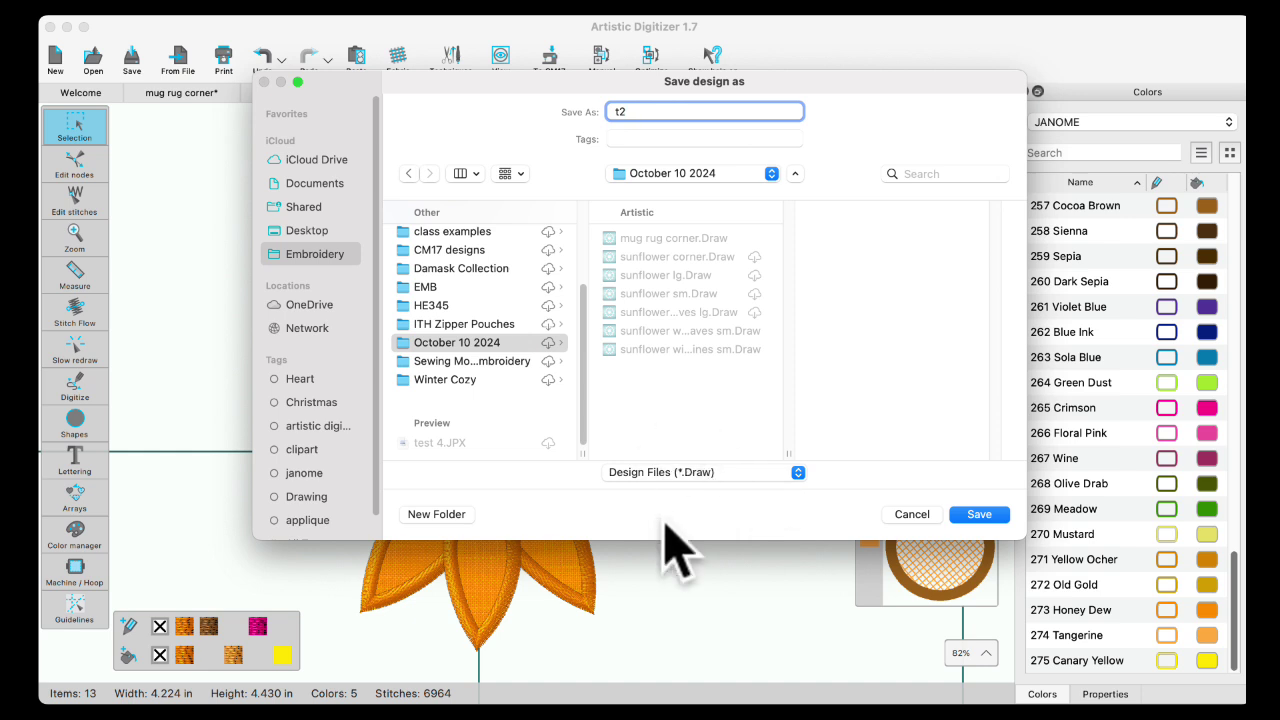
pyautogui.click(977, 514)
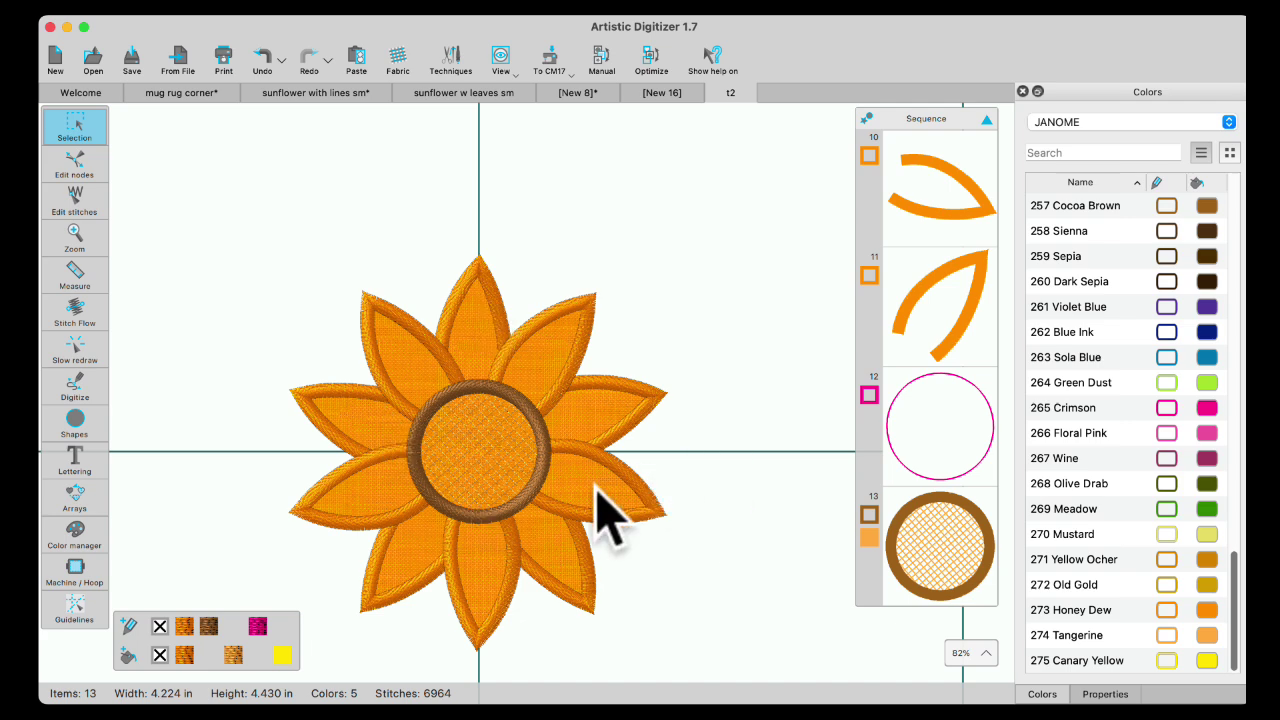
# Change the target machine to the Janome Atelier 9 with the RE20a 6.69x7.87 in hoop and return to selection mode
pyautogui.click(553, 58)
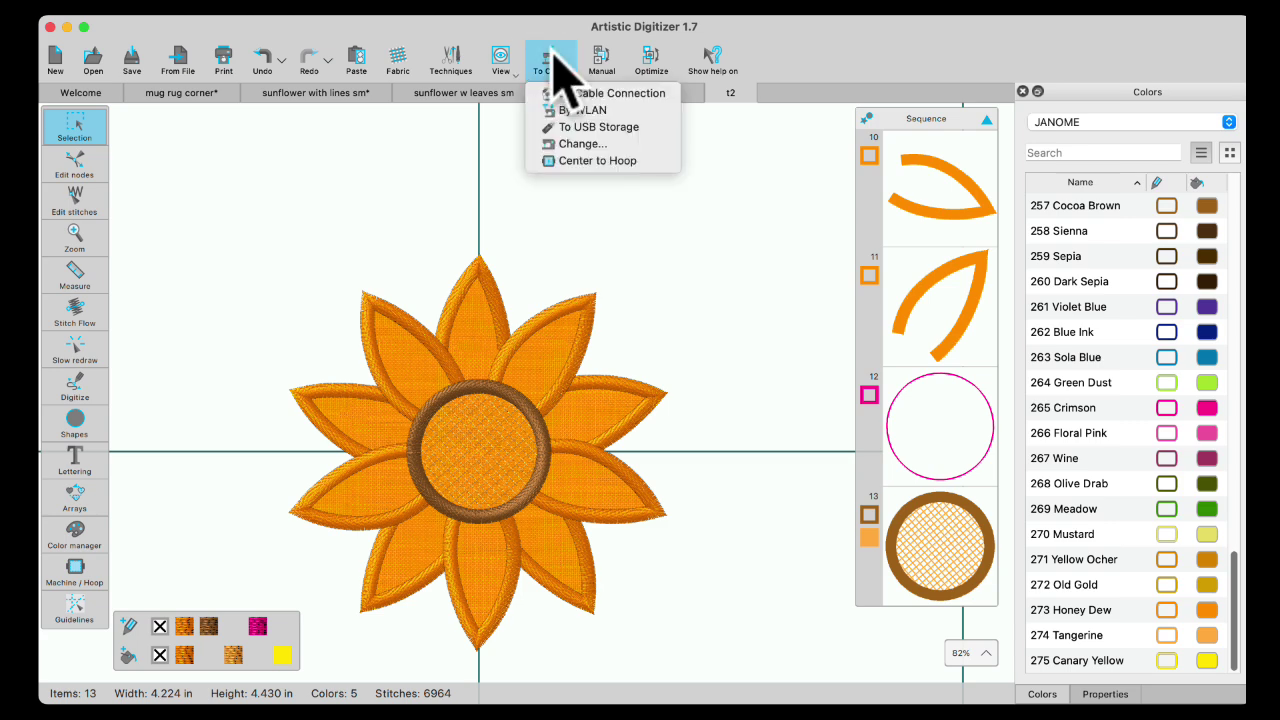
pyautogui.click(578, 144)
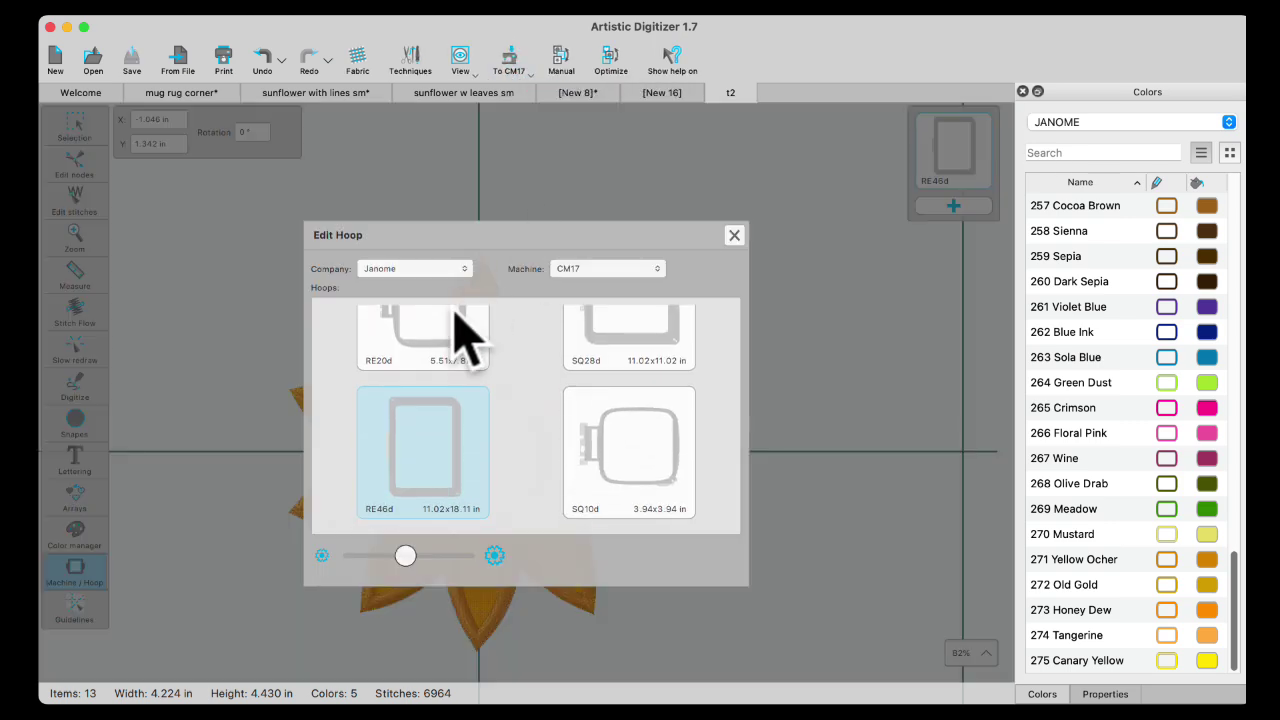
pyautogui.click(660, 270)
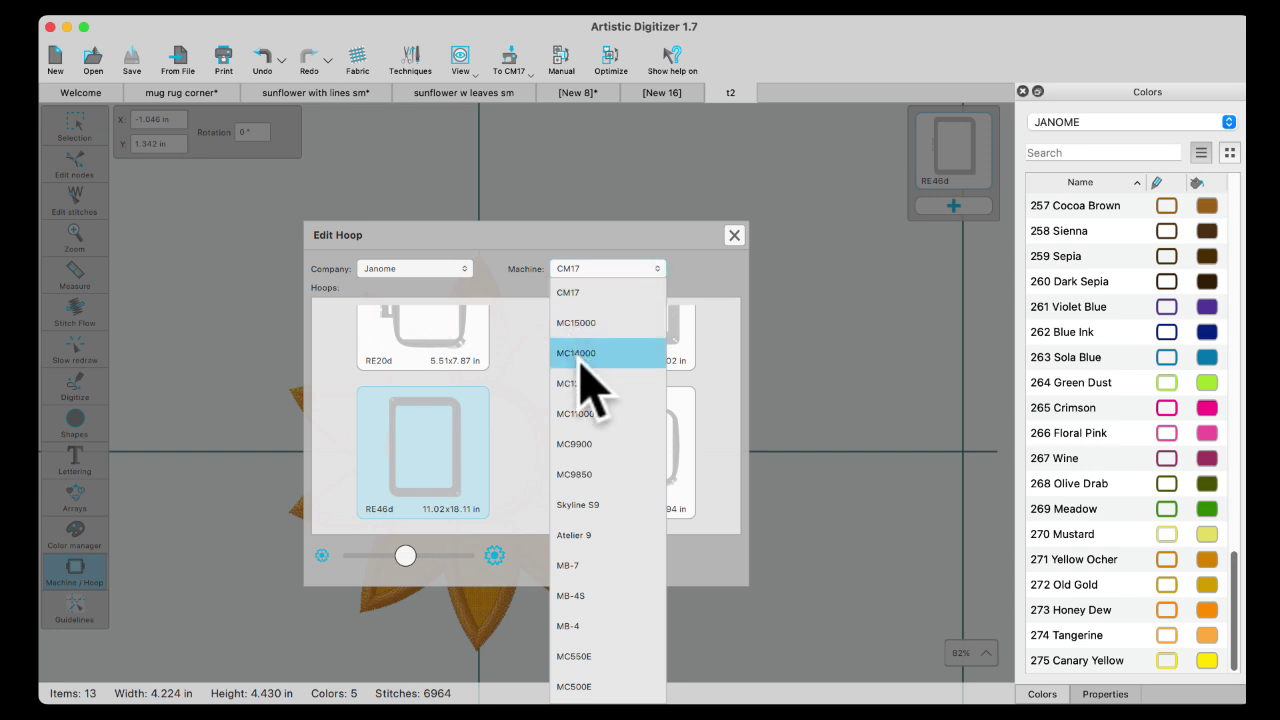
pyautogui.click(589, 535)
pyautogui.scroll(2, 540, 470)
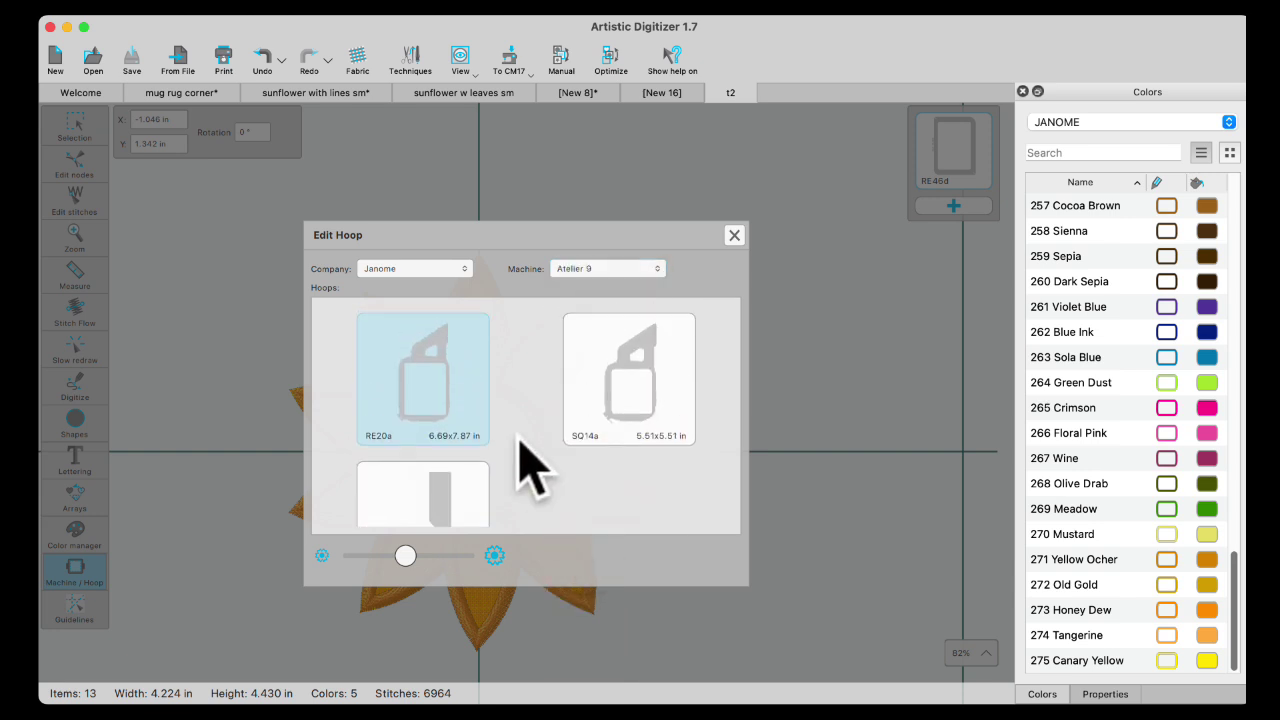
pyautogui.doubleClick(431, 398)
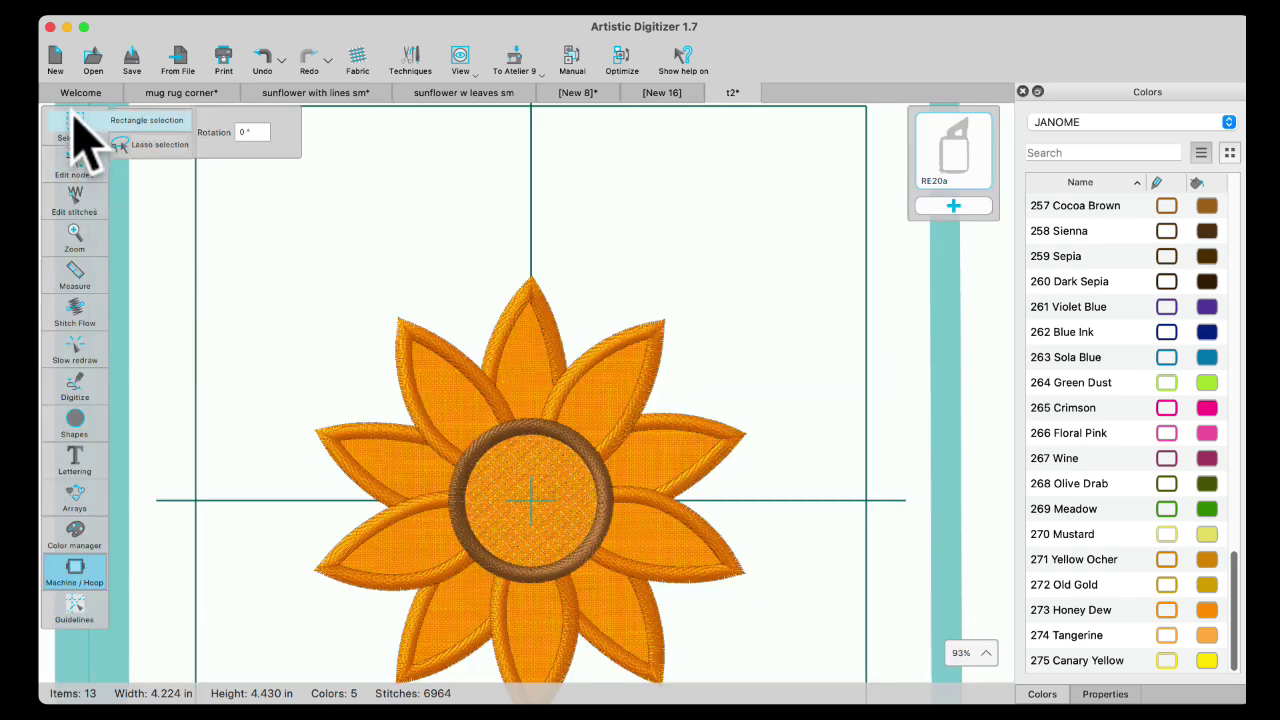
pyautogui.click(76, 125)
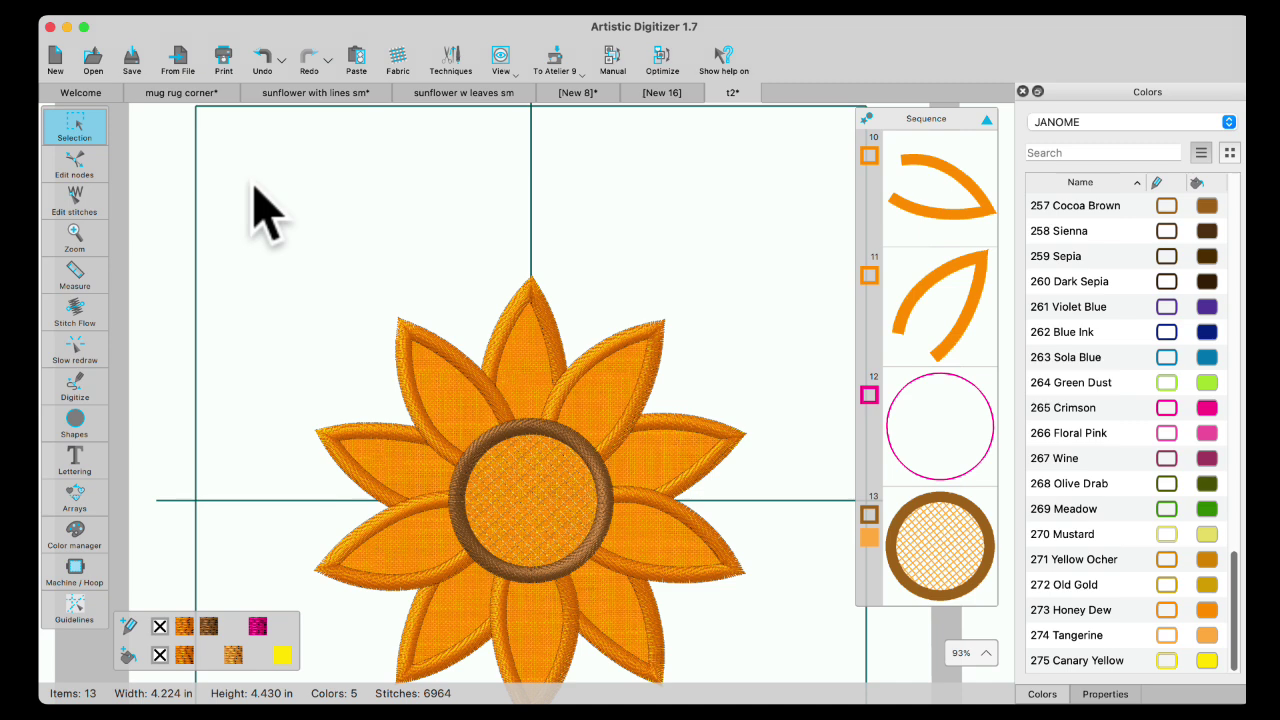
# Send the design by WLAN to the machine's built-in memory as sunny 1 in JPX Generic (*.JPX) format
pyautogui.click(556, 72)
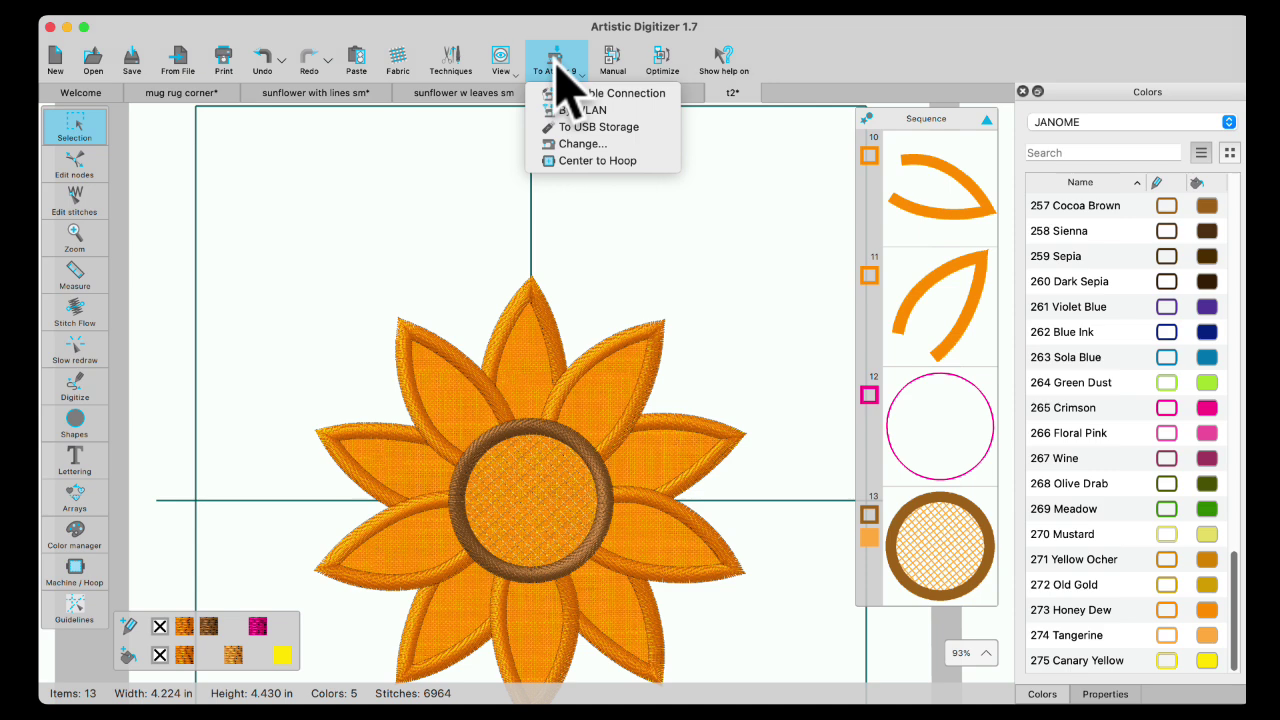
pyautogui.click(568, 113)
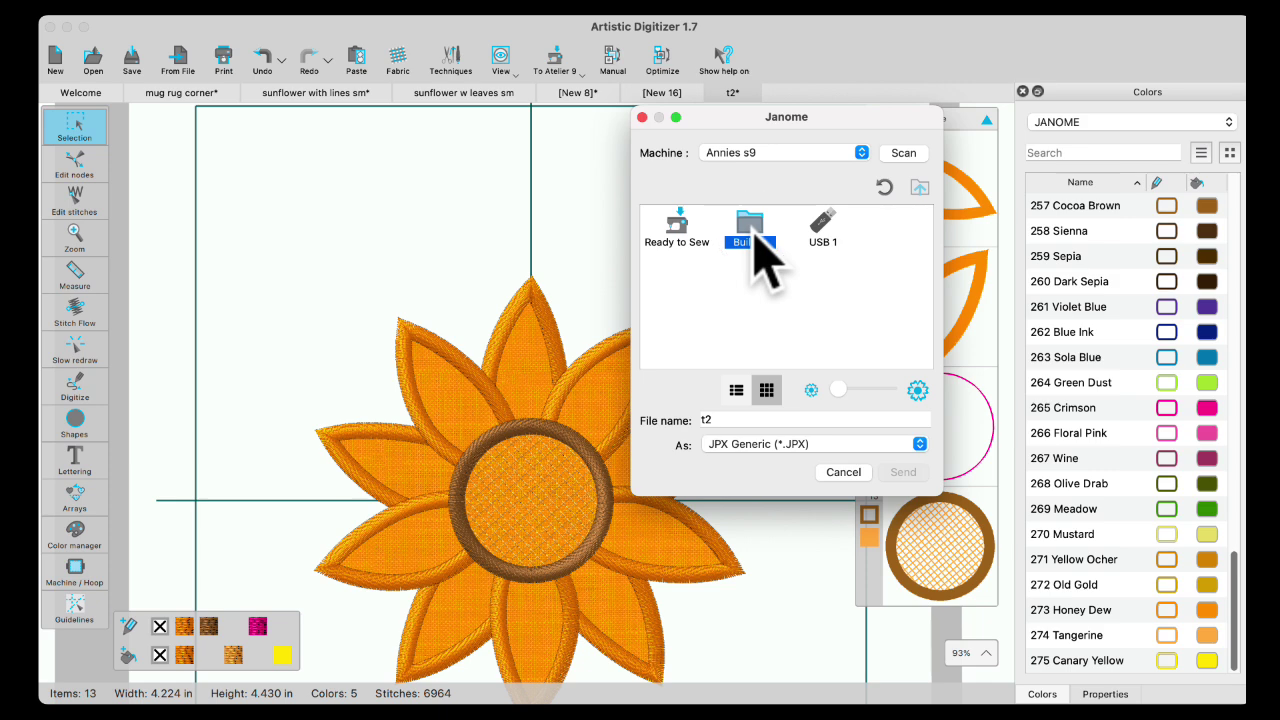
pyautogui.doubleClick(752, 228)
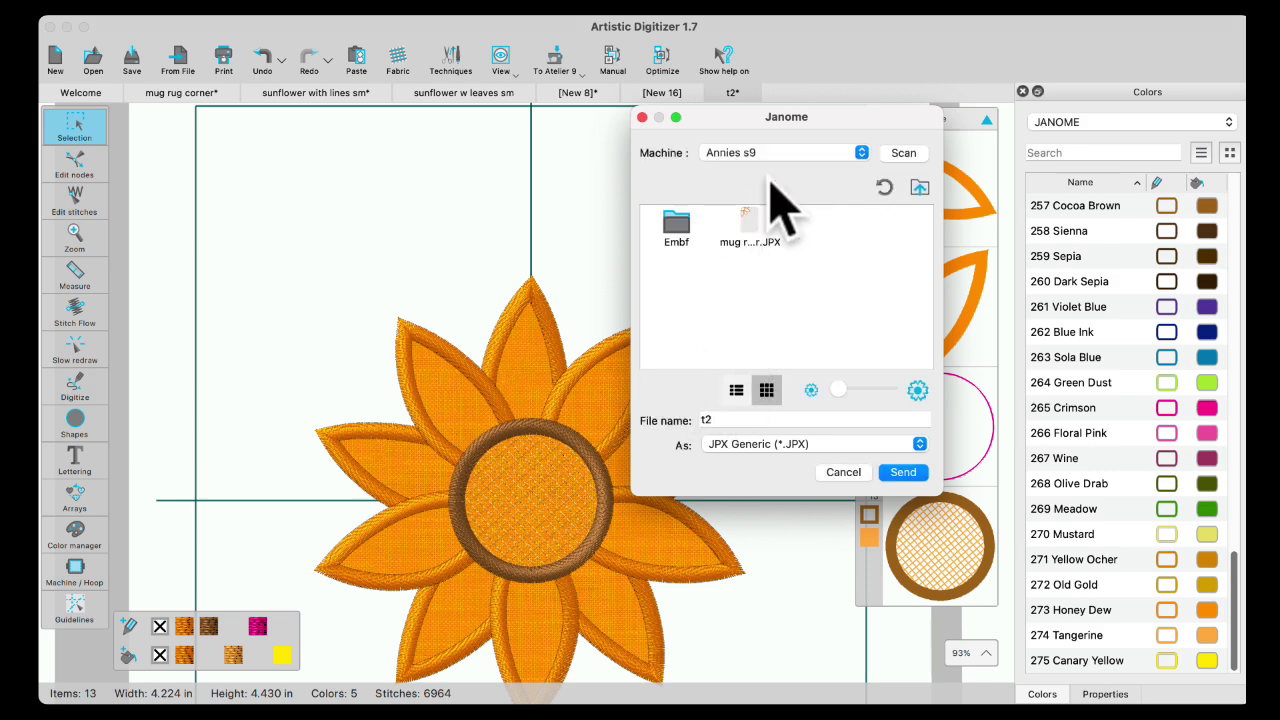
pyautogui.doubleClick(733, 420)
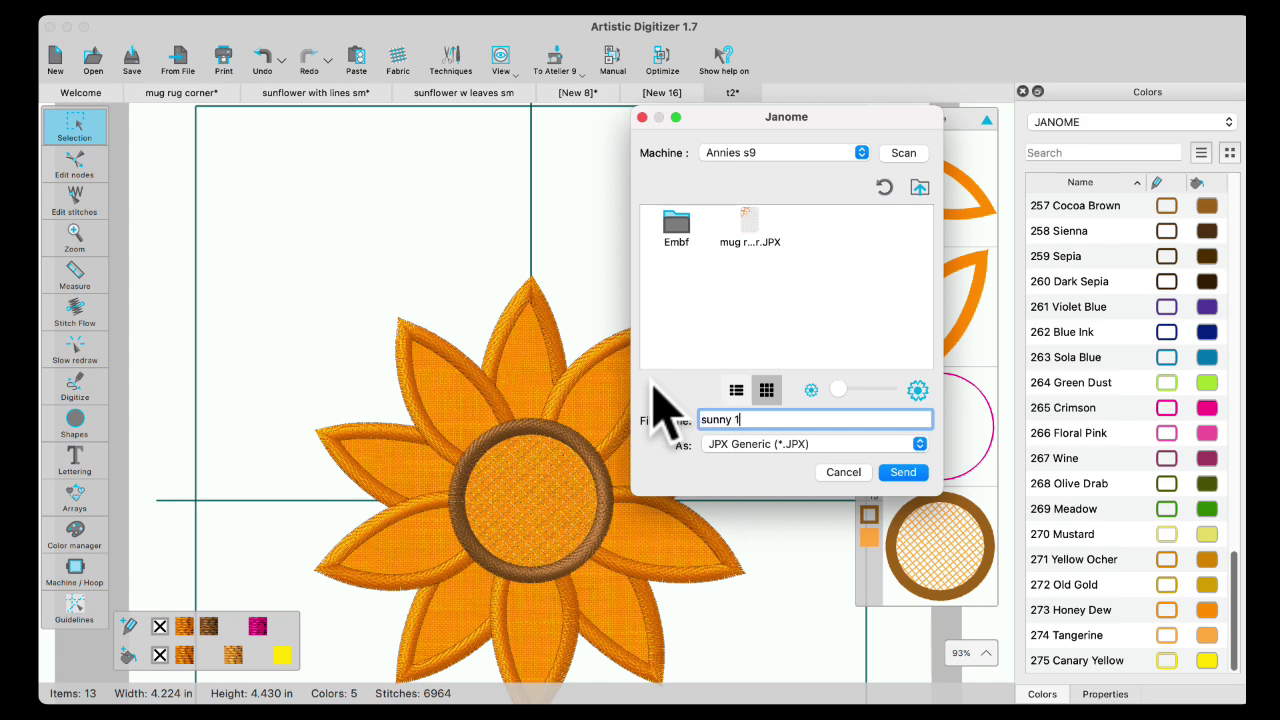
pyautogui.click(920, 444)
pyautogui.click(858, 447)
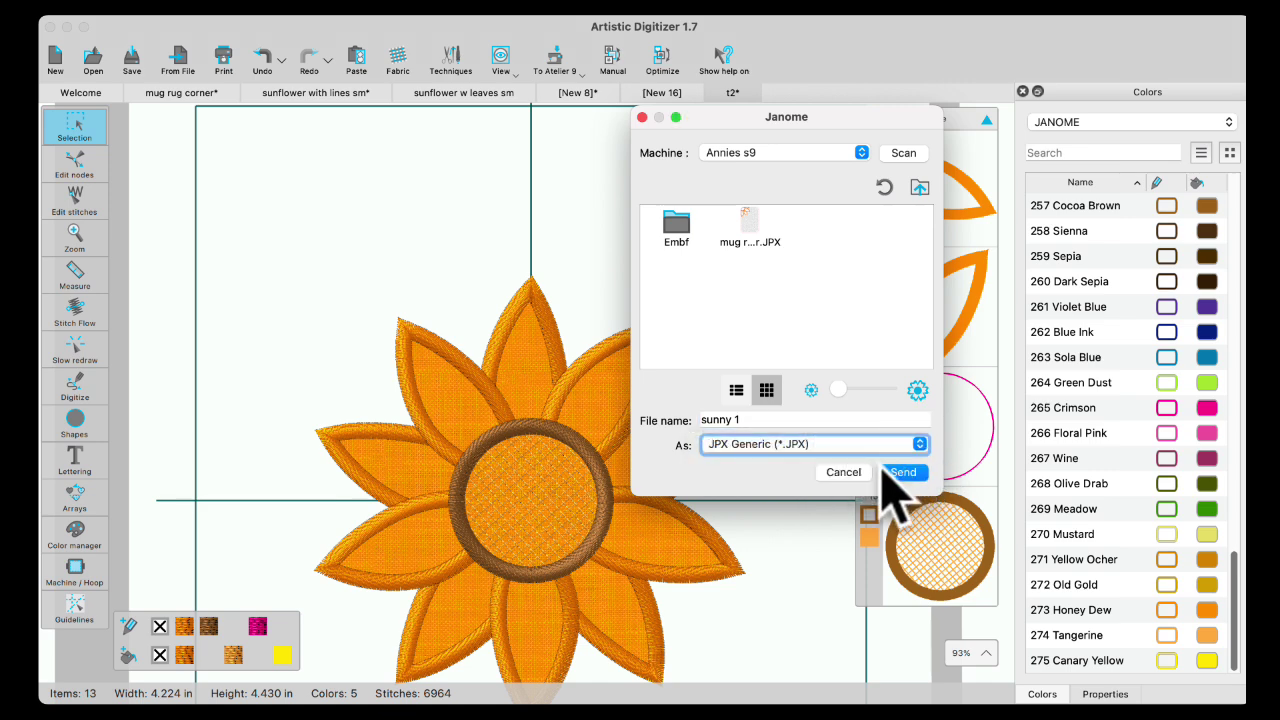
pyautogui.click(904, 474)
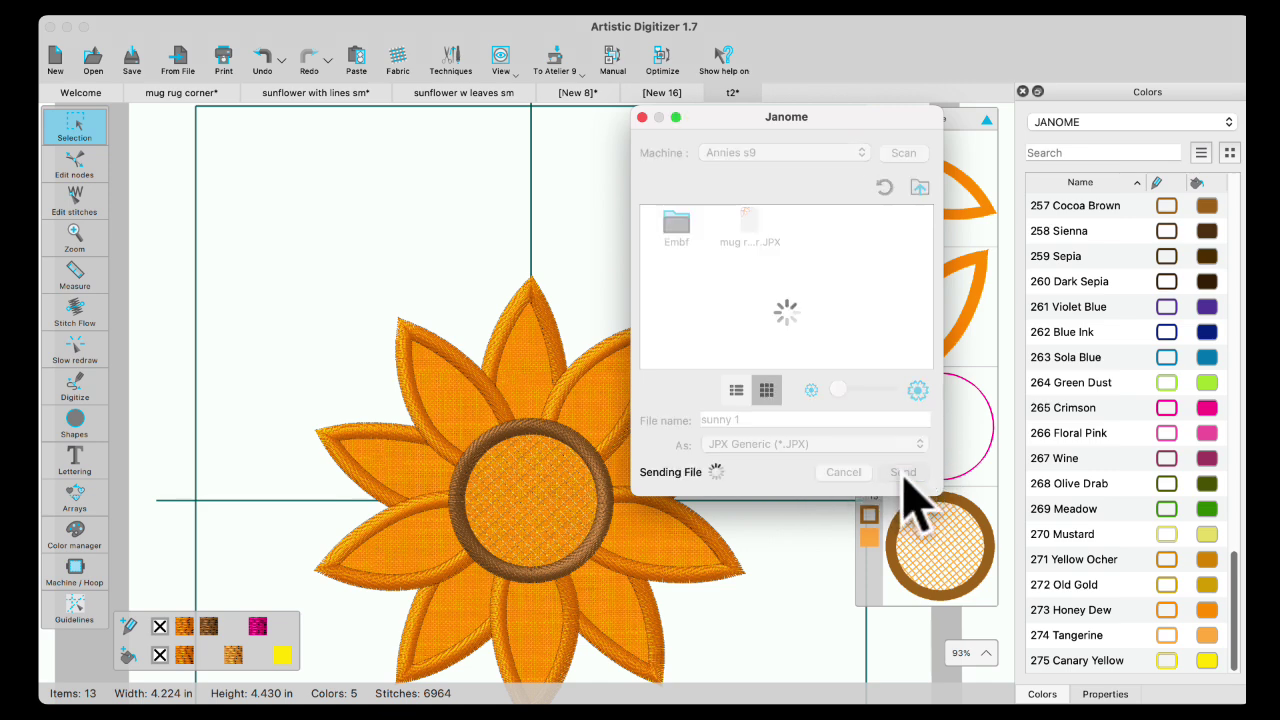
pyautogui.click(867, 333)
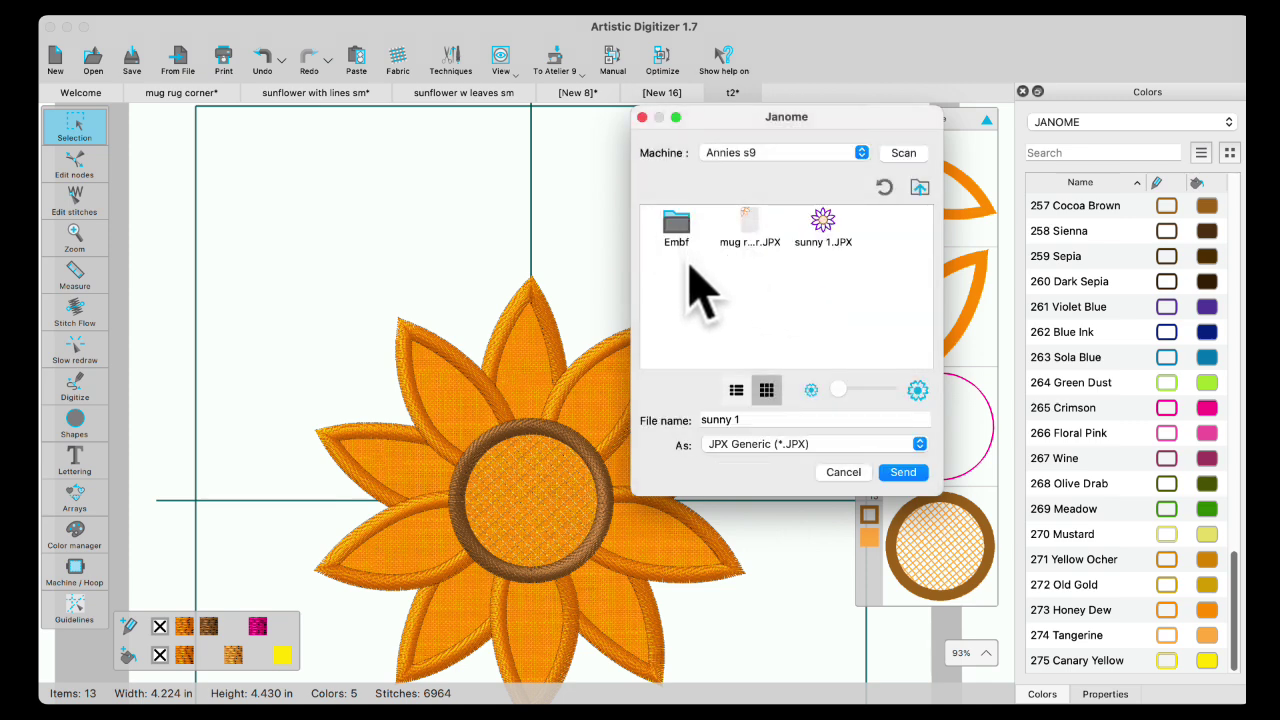
# Examine the machine's folder structure by going up one level and reopening the EMB folder that holds sunny 1.JPX
pyautogui.click(918, 185)
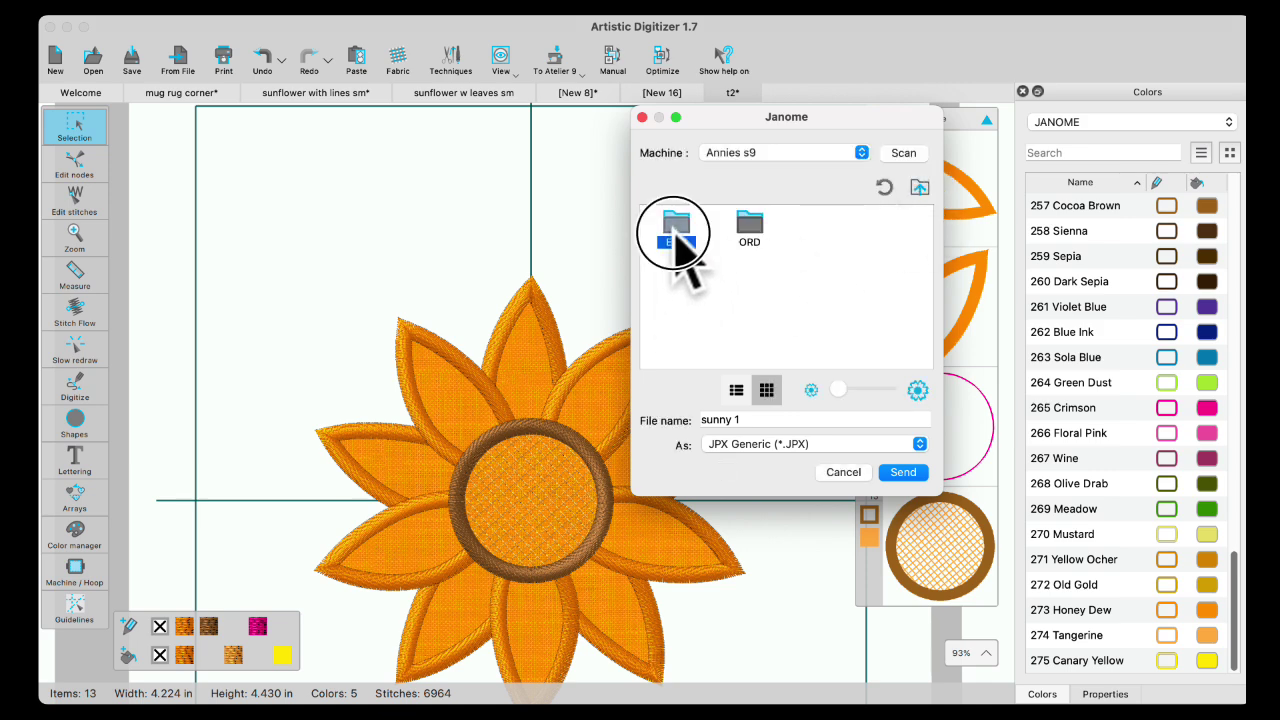
pyautogui.doubleClick(676, 232)
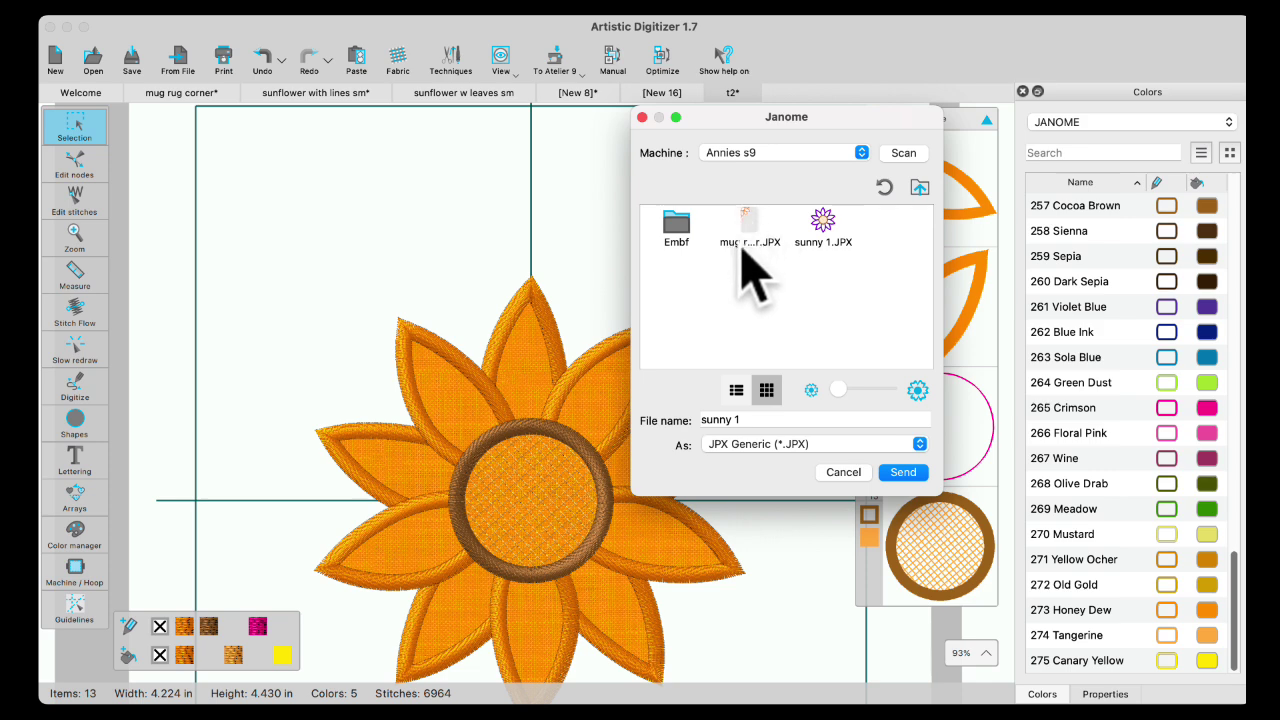
pyautogui.click(672, 222)
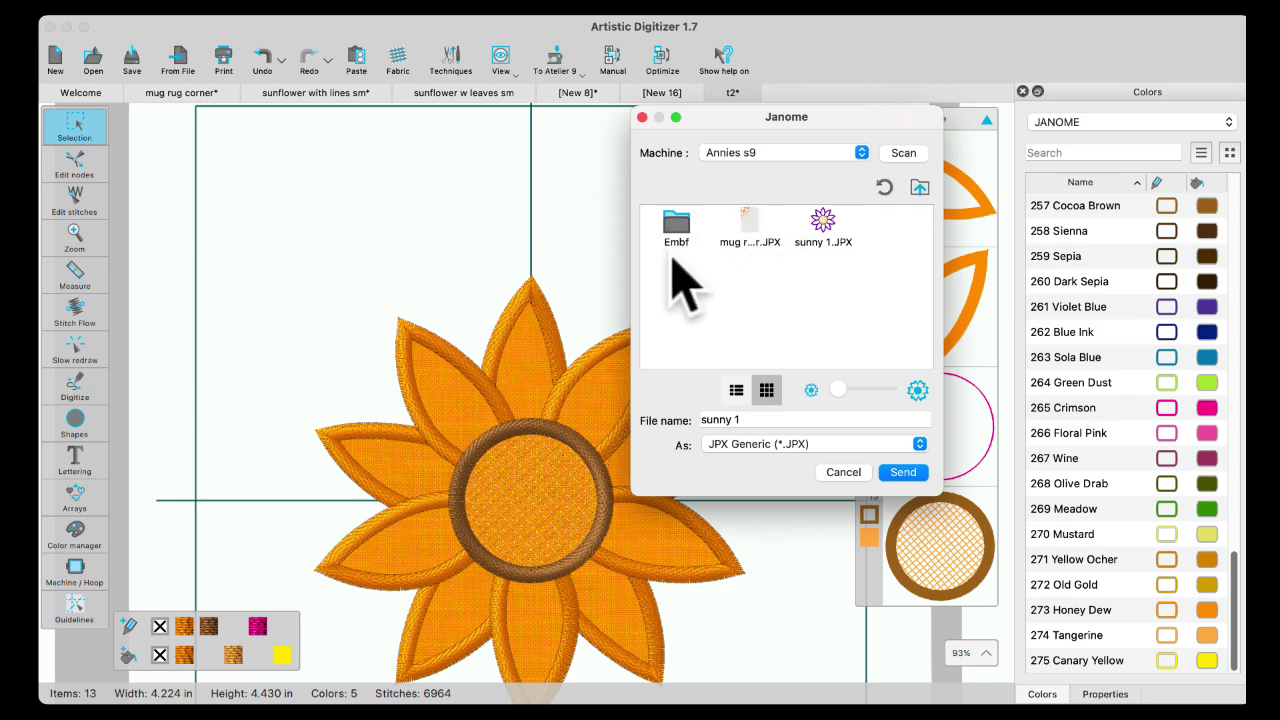
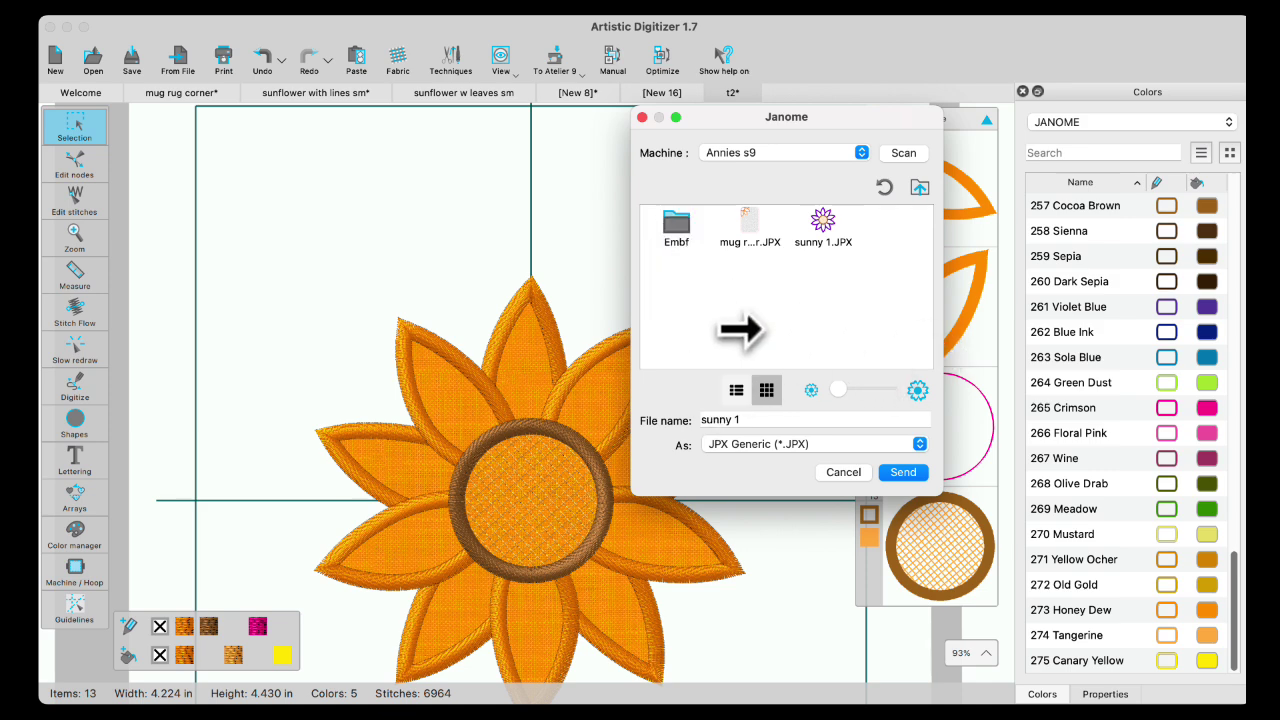
# Send a second copy of the design named sunny 1a to the level above the EMB folder
pyautogui.click(919, 188)
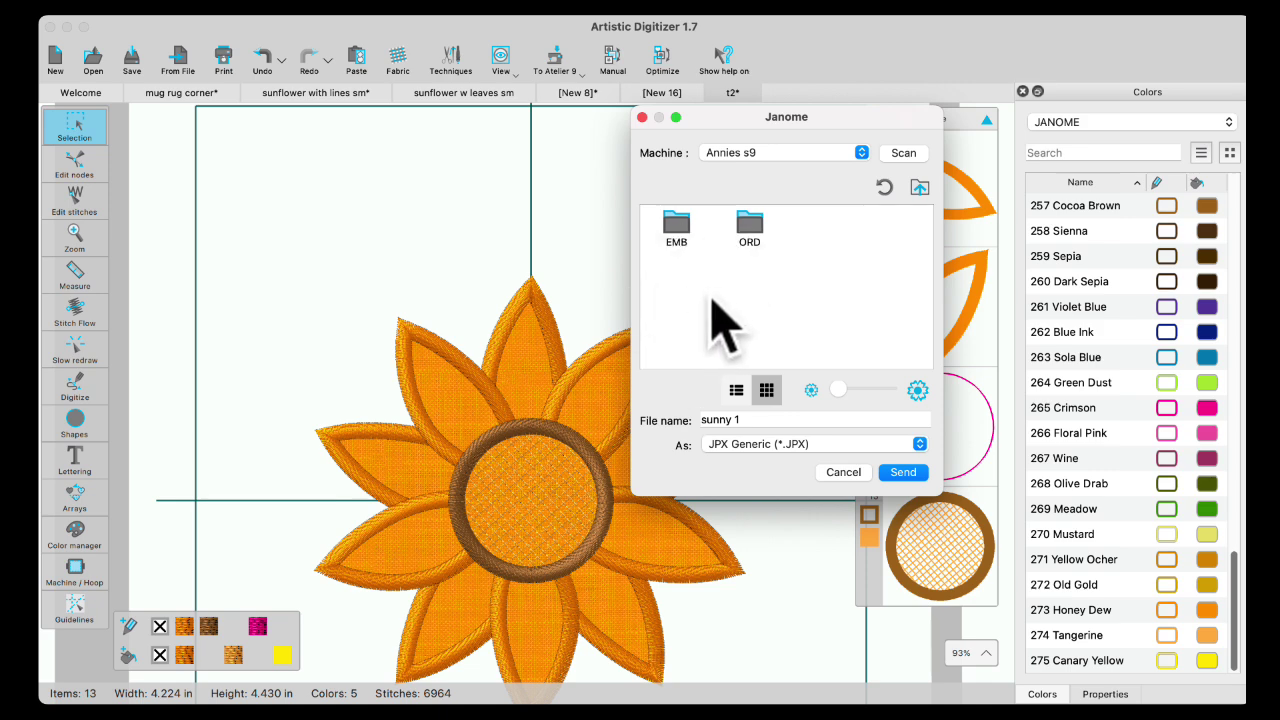
pyautogui.click(750, 420)
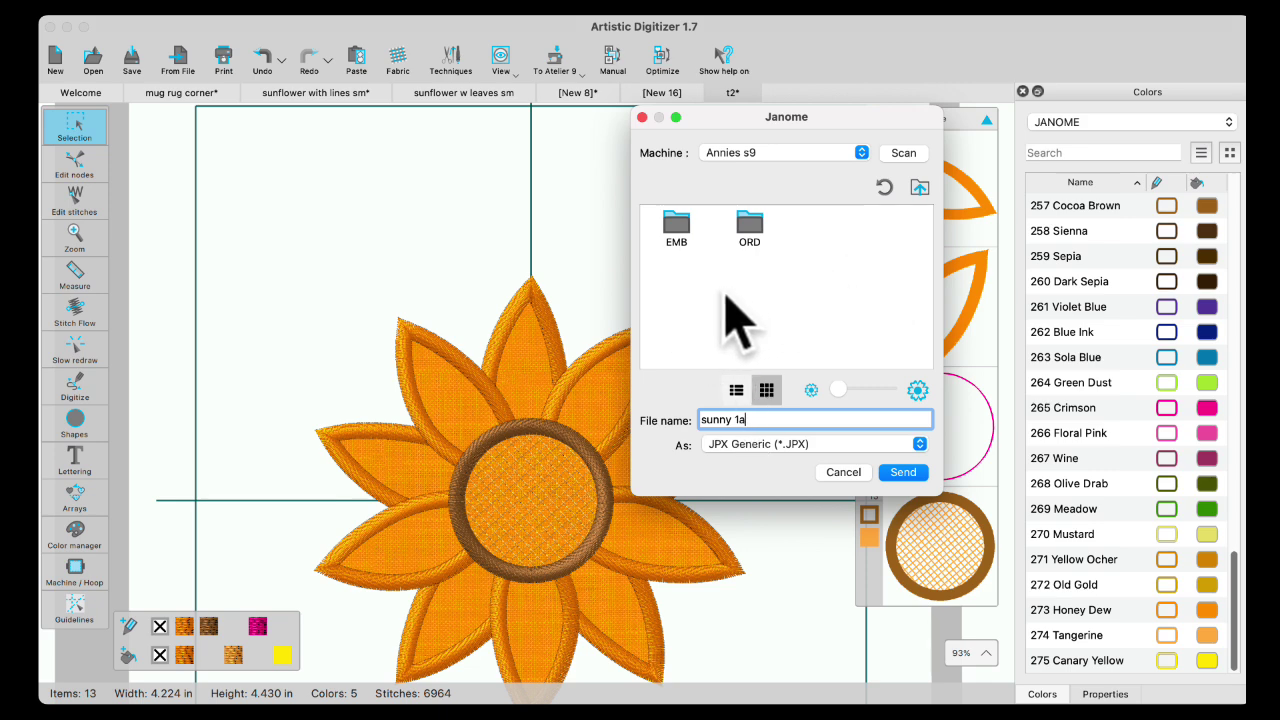
pyautogui.click(905, 474)
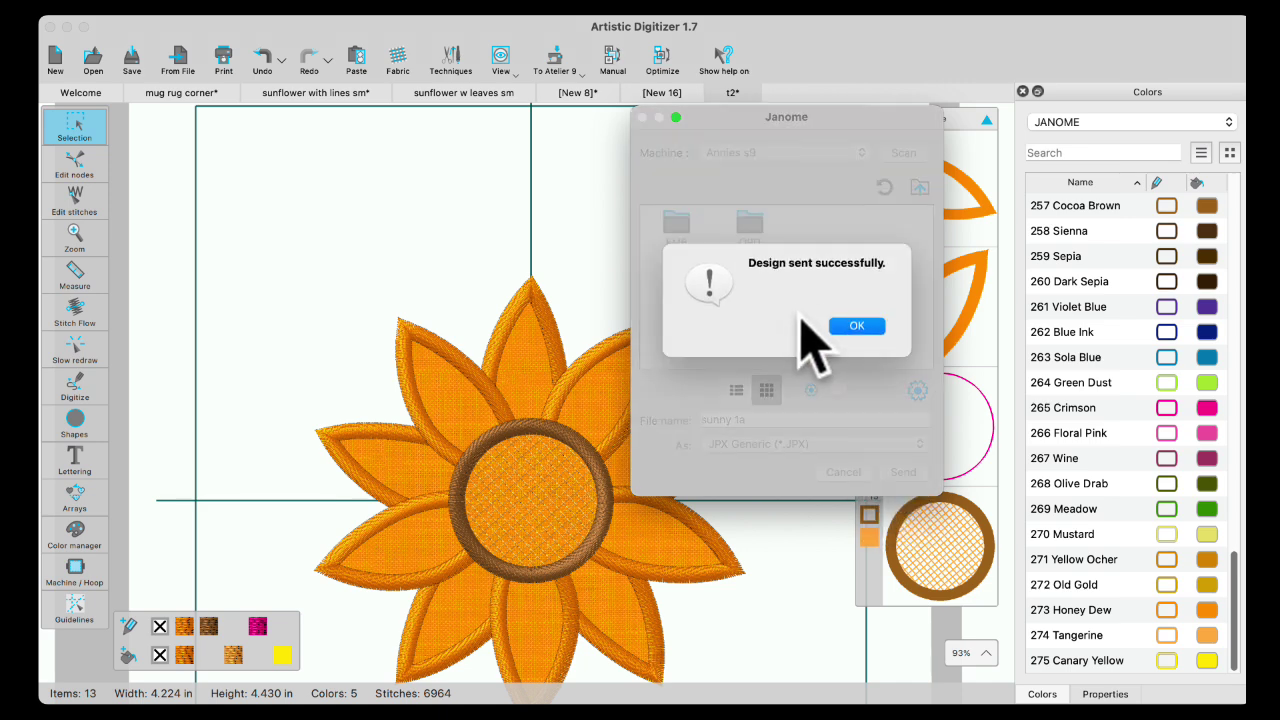
pyautogui.click(857, 312)
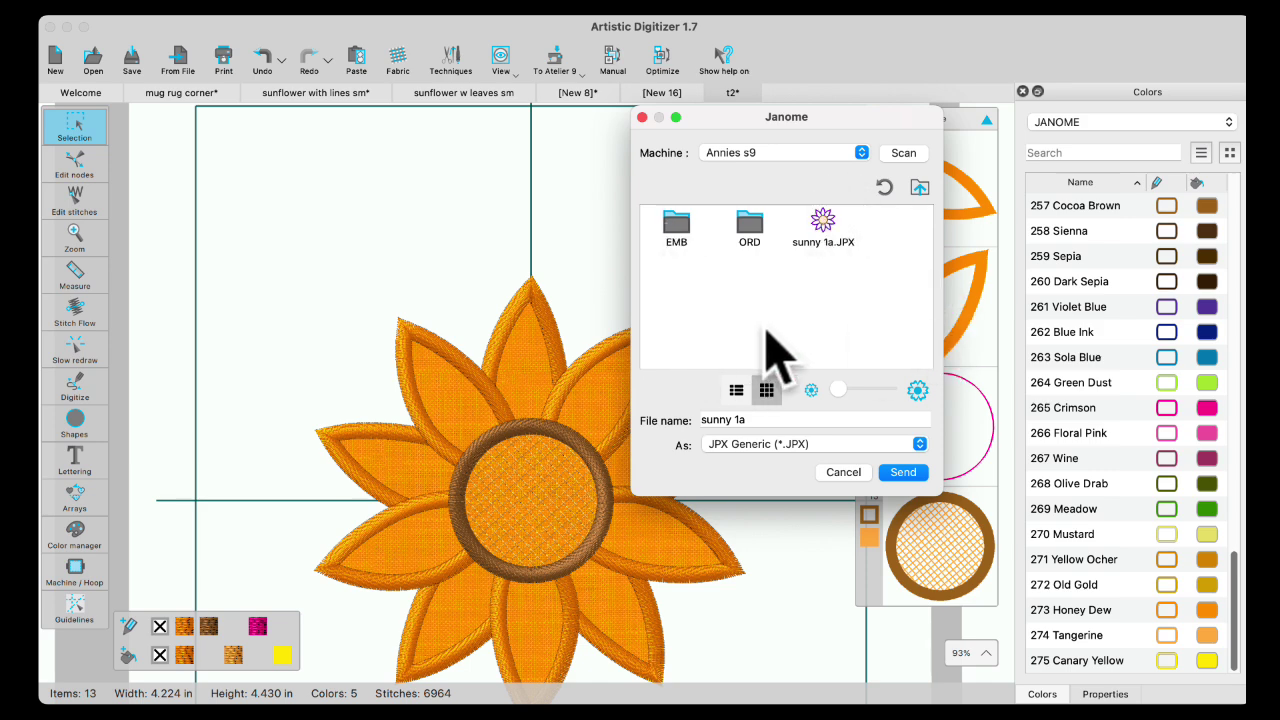
# Check the contents of the EMB folder once more and close the machine transfer dialog
pyautogui.doubleClick(676, 228)
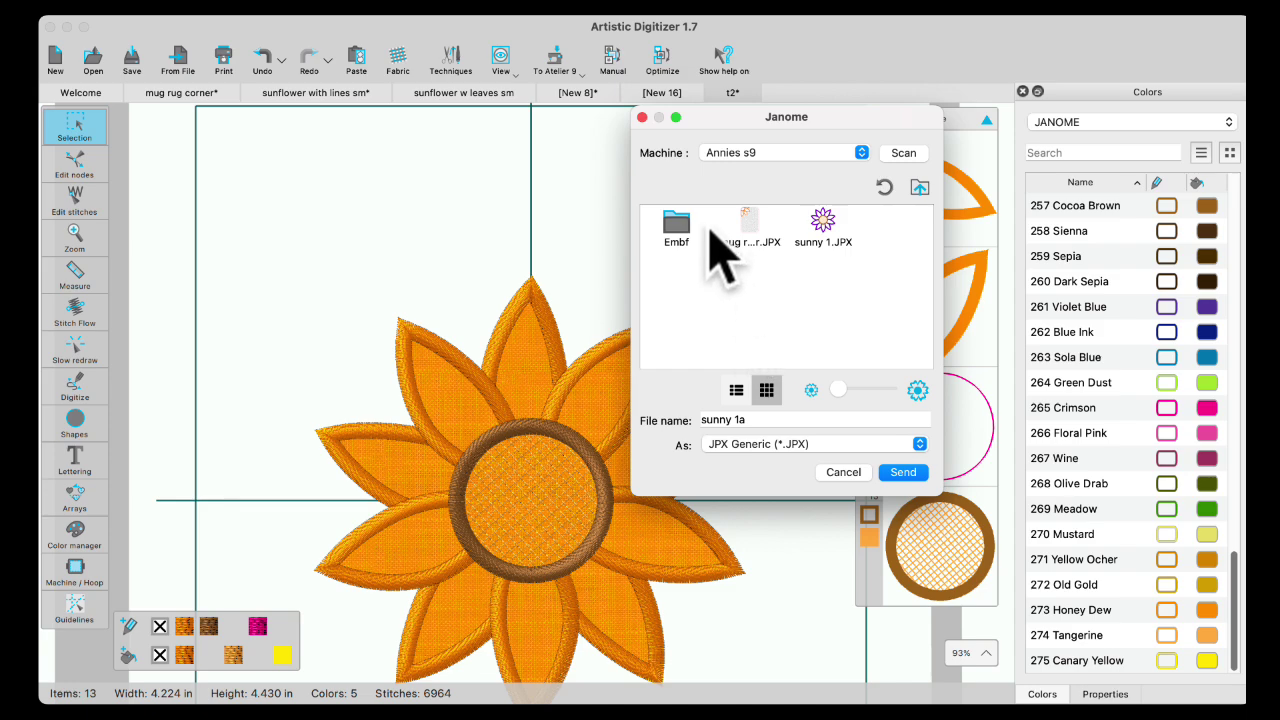
pyautogui.click(852, 474)
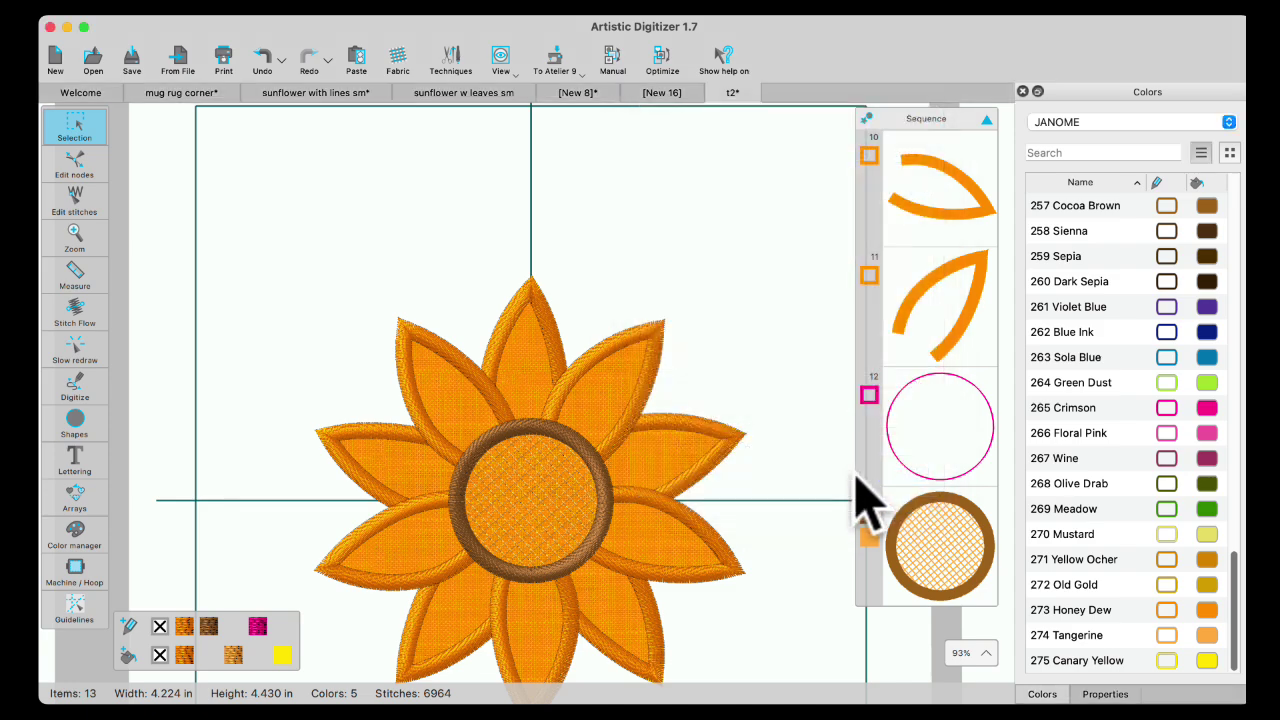
pyautogui.scroll(2, 520, 535)
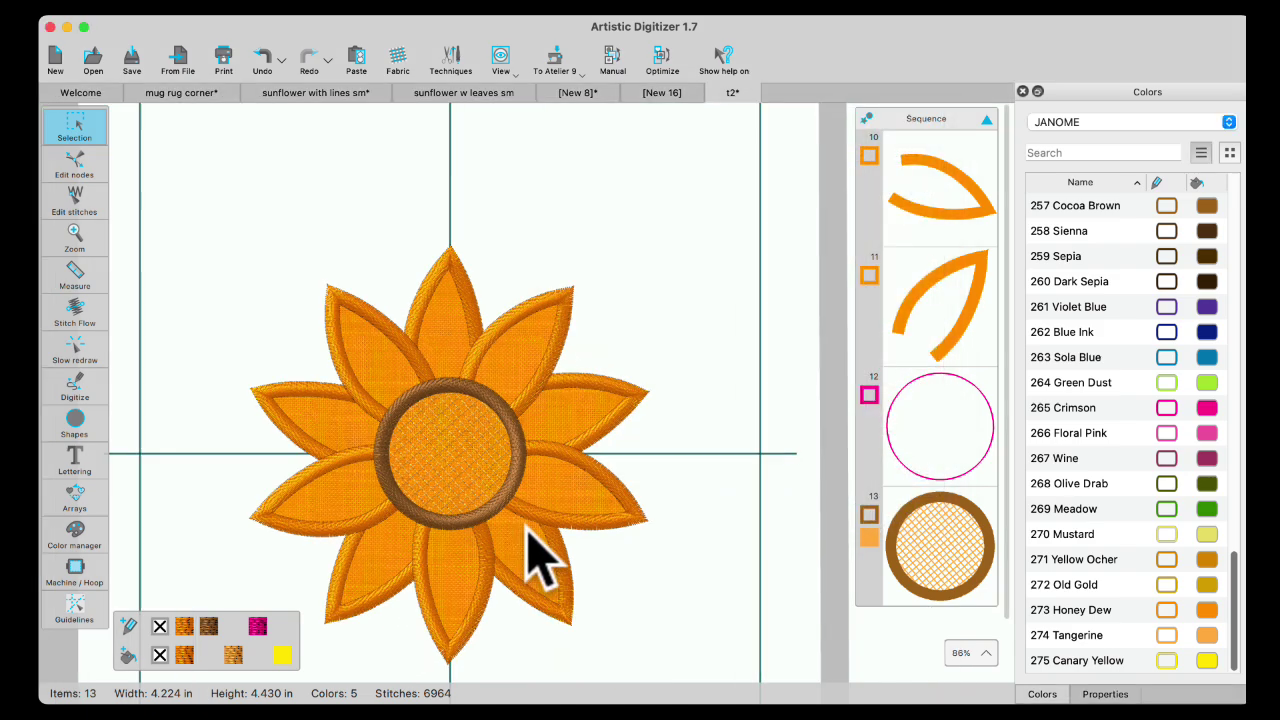
# Draw a straight vertical outline shape about 6.78 in long through the sunflower's center, extending past the upper and lower petals
pyautogui.scroll(-4, 522, 545)
pyautogui.scroll(-3, 509, 570)
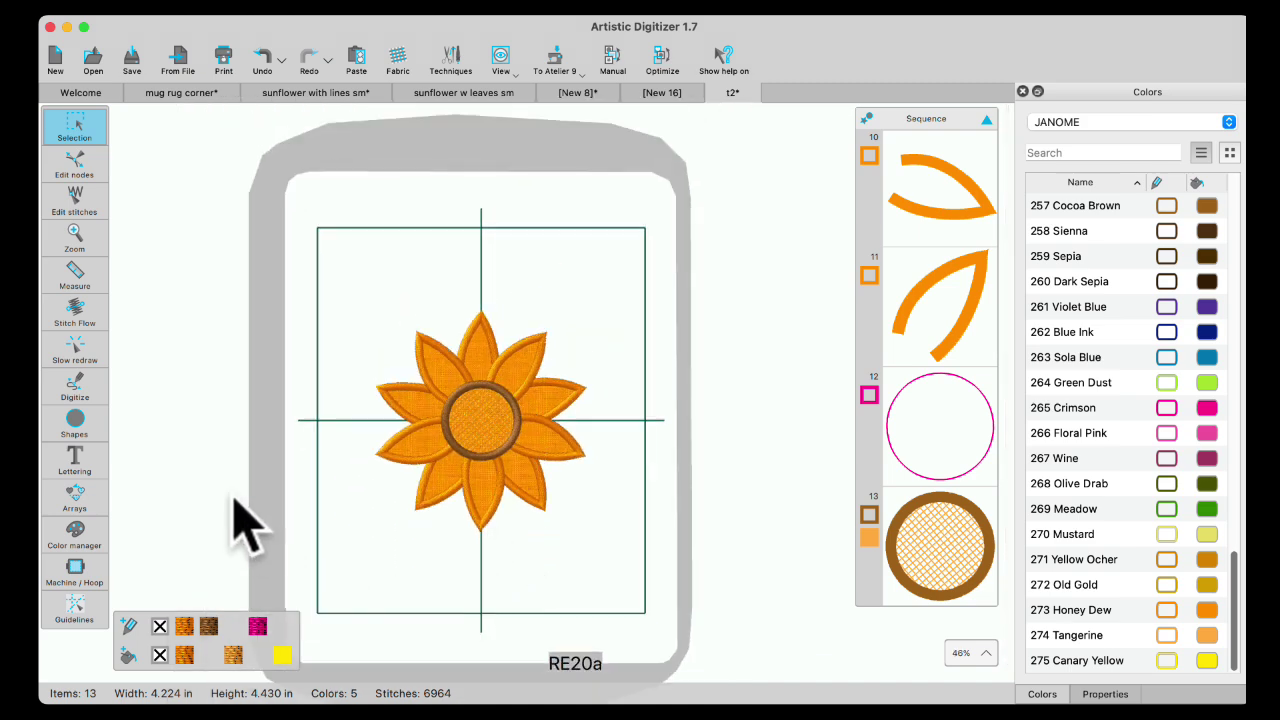
pyautogui.moveTo(78, 402)
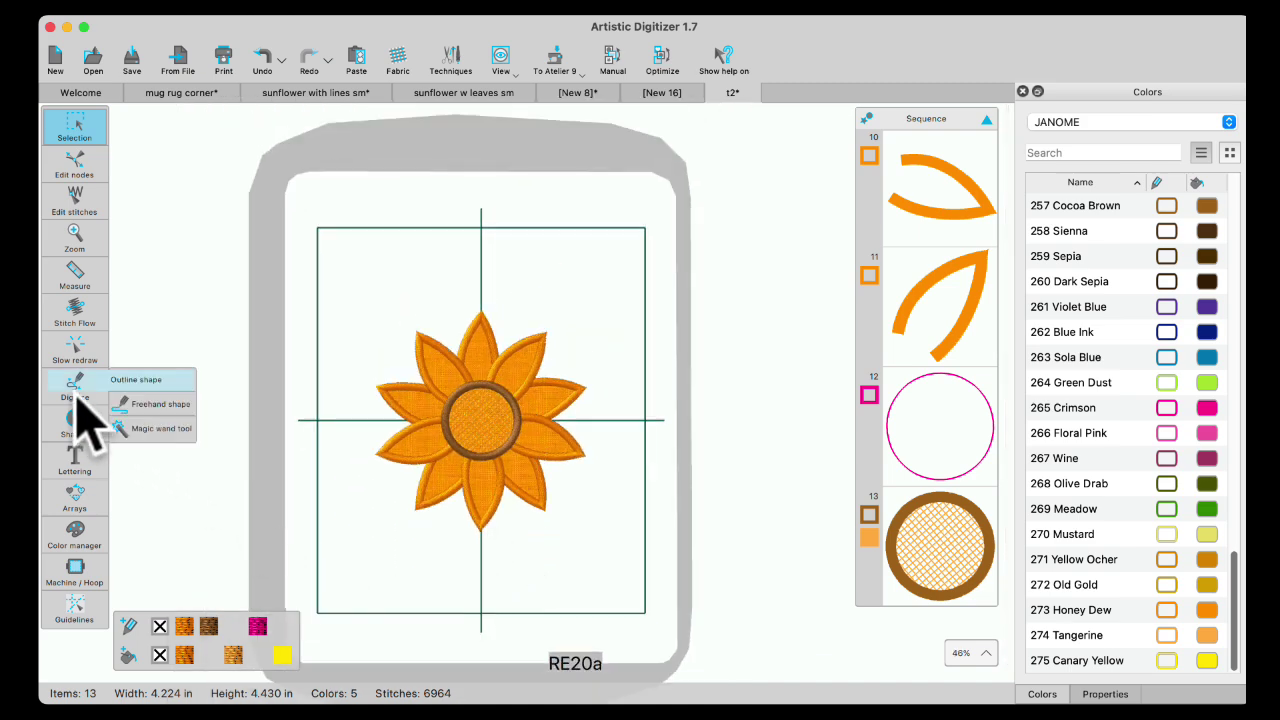
pyautogui.click(130, 384)
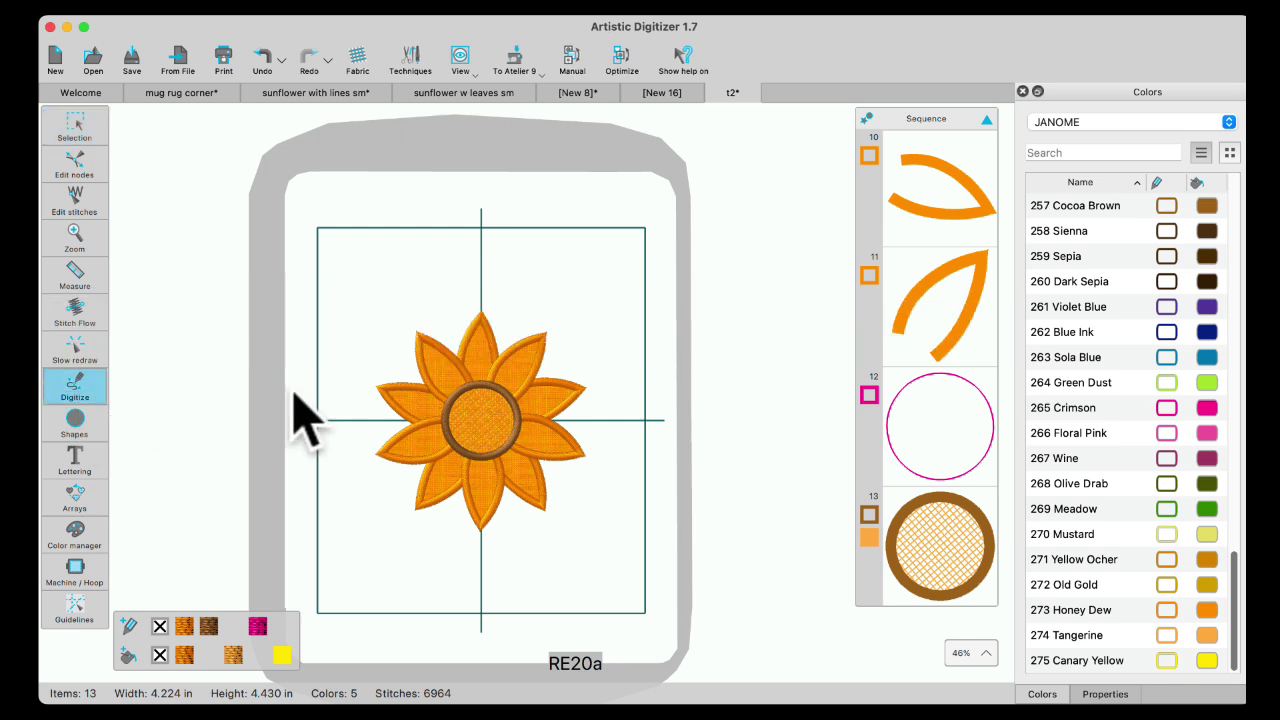
pyautogui.click(480, 251)
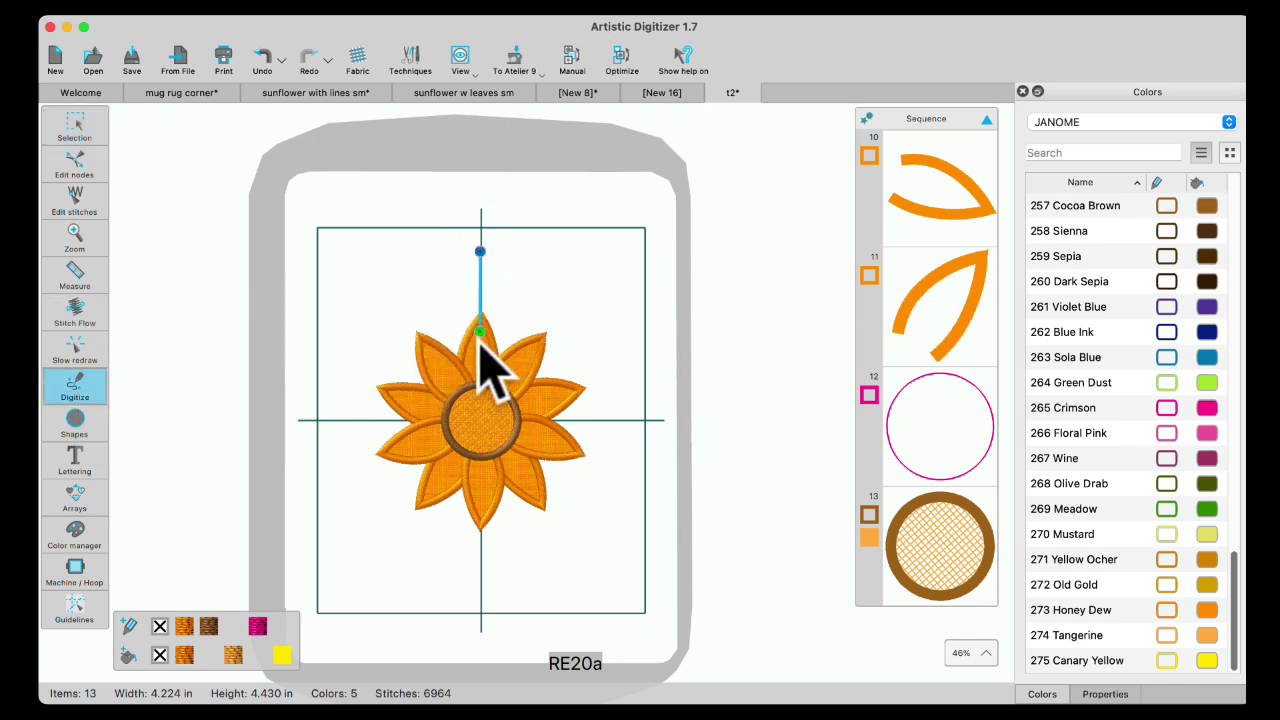
pyautogui.rightClick(483, 584)
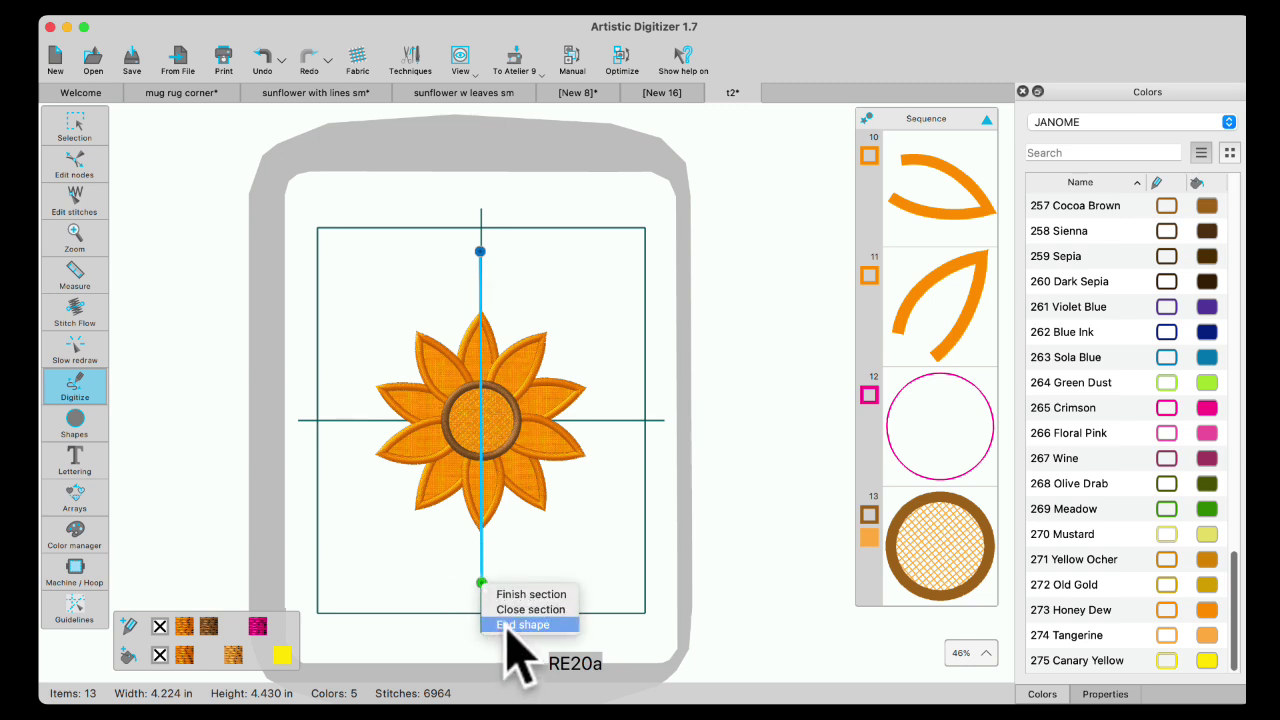
pyautogui.click(505, 625)
pyautogui.scroll(-5, 506, 620)
pyautogui.scroll(3, 495, 250)
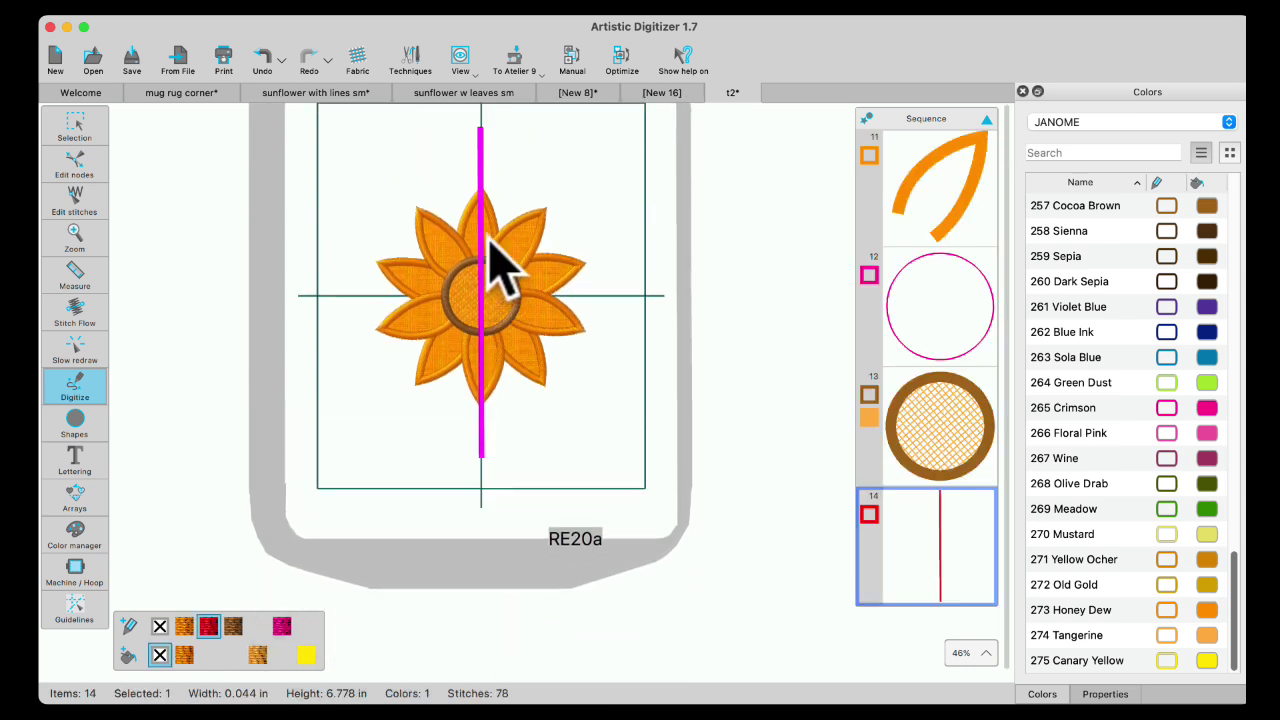
pyautogui.click(78, 128)
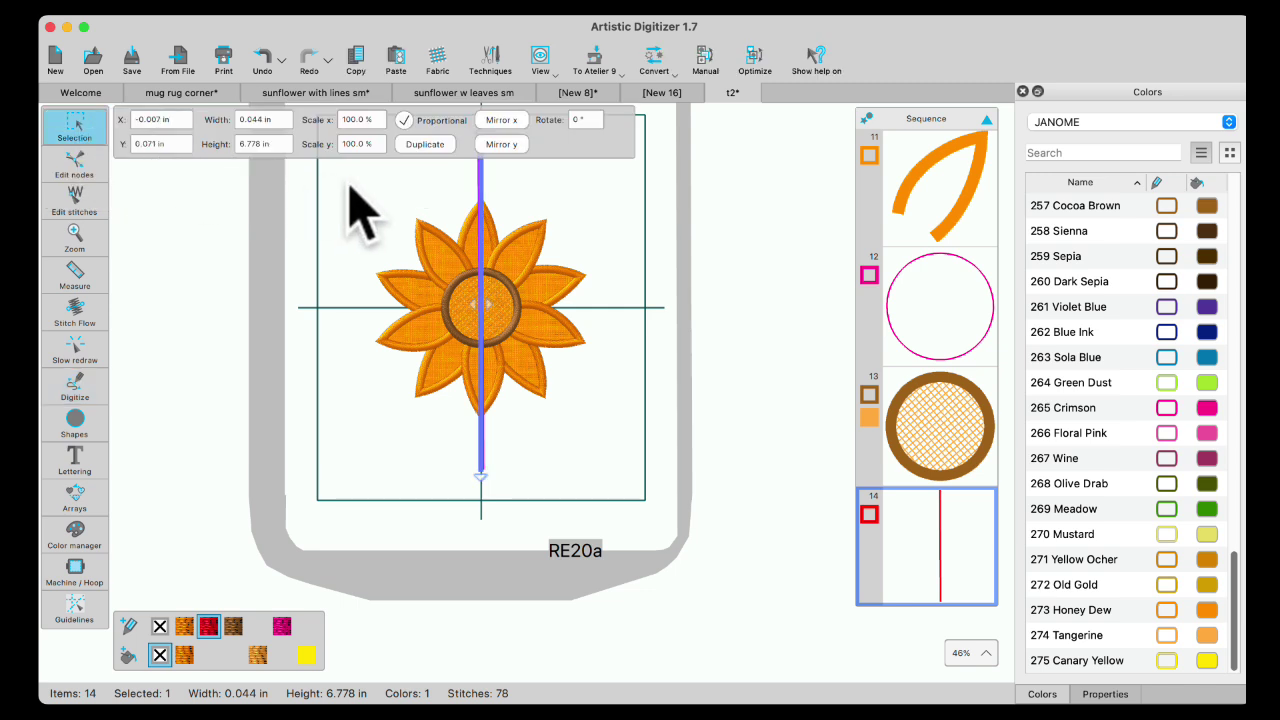
# Select all sunflower objects together with the vertical line and slice the flower along that line
pyautogui.scroll(1, 392, 212)
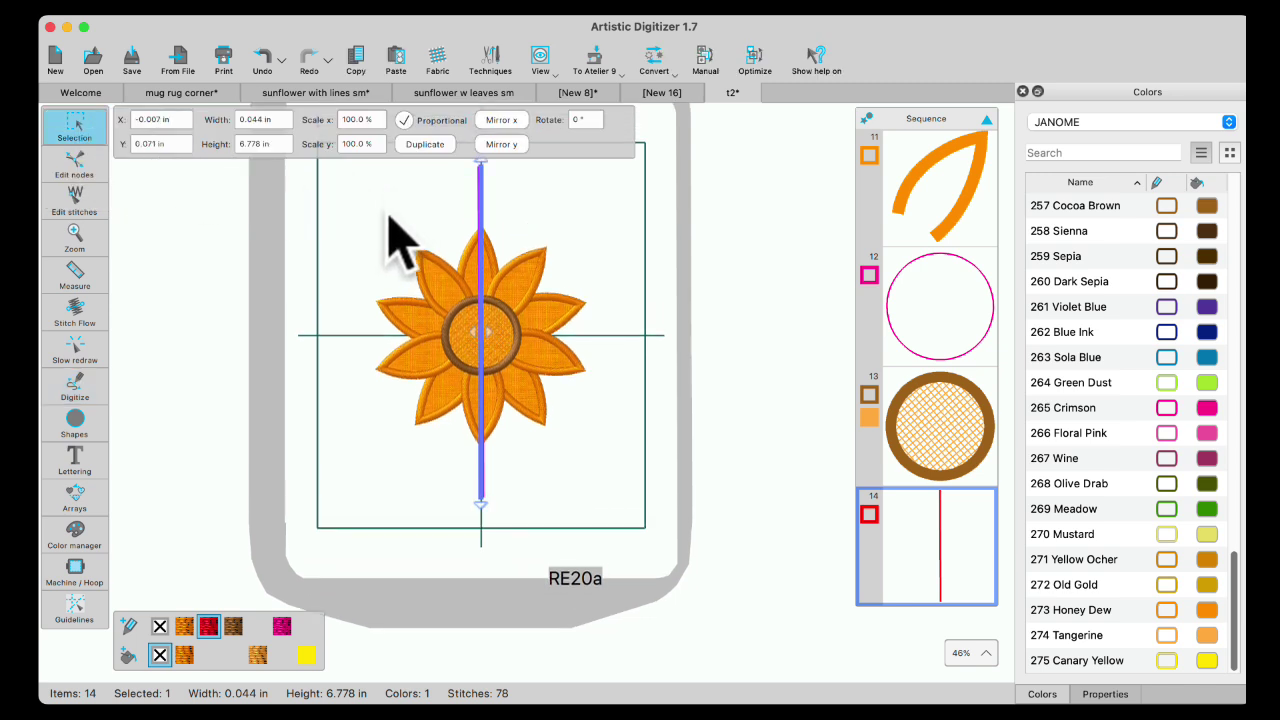
pyautogui.click(330, 185)
pyautogui.moveTo(335, 157); pyautogui.dragTo(627, 528)
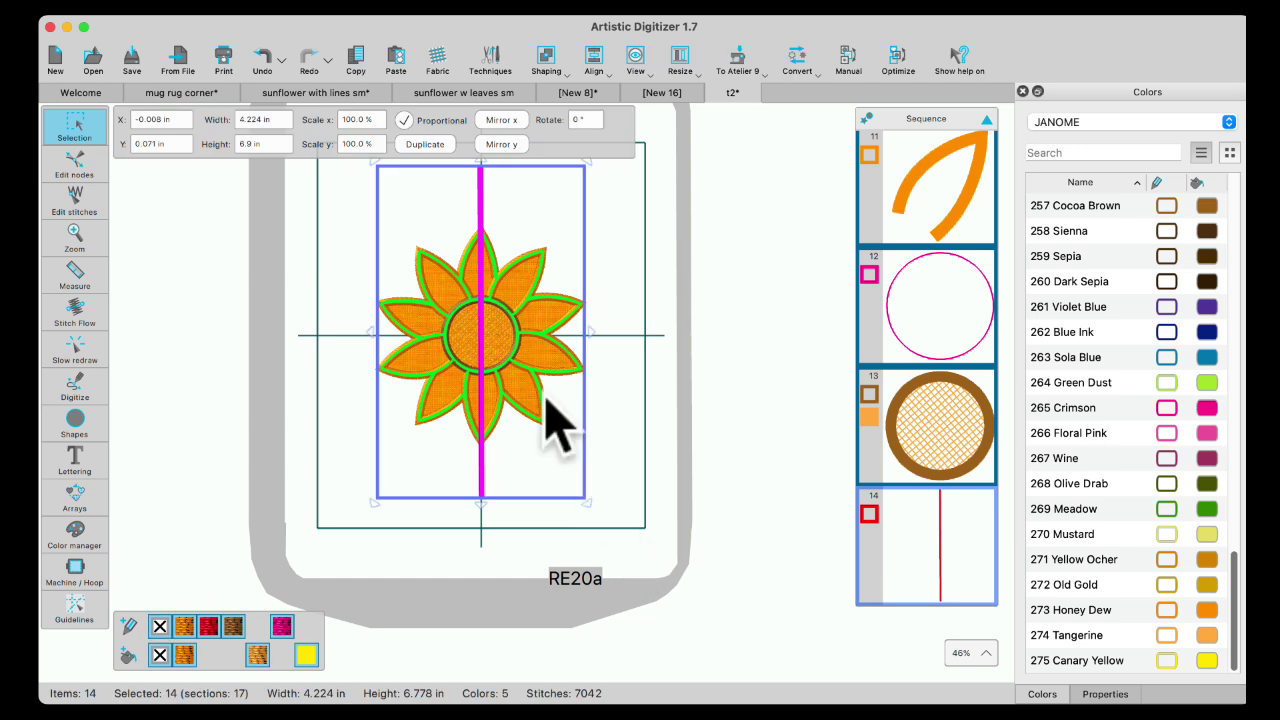
pyautogui.rightClick(520, 232)
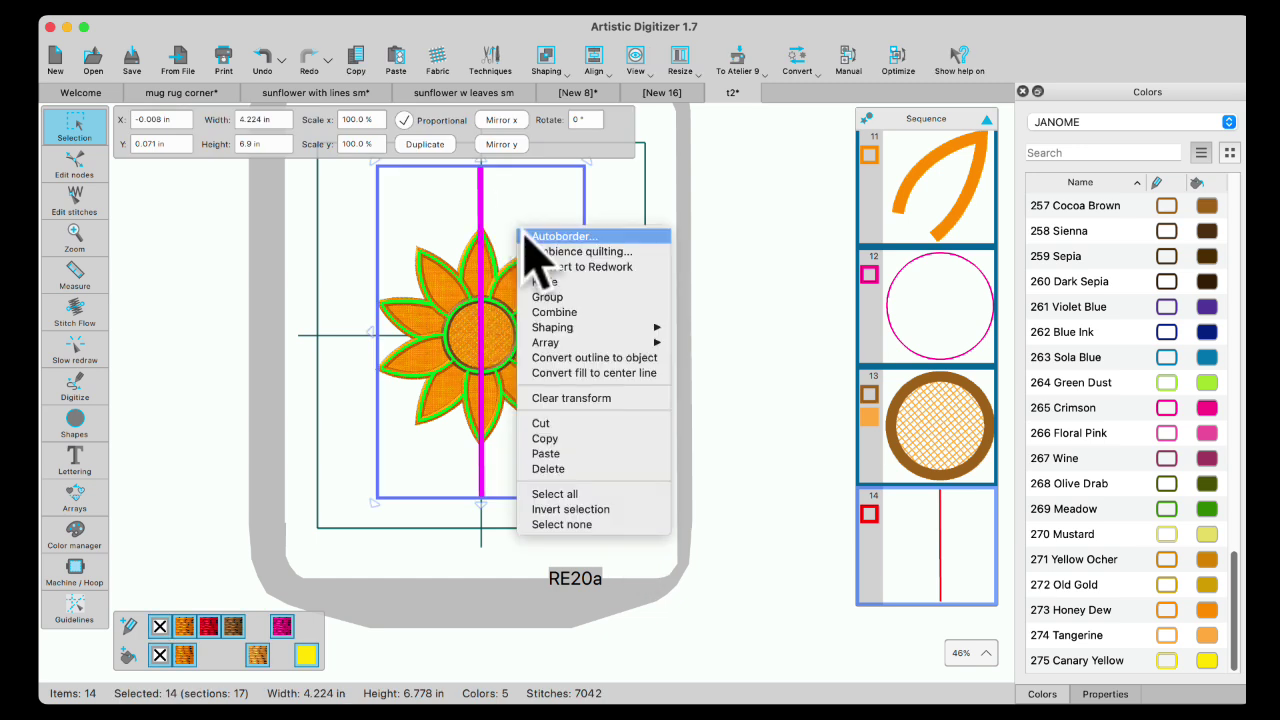
pyautogui.click(549, 282)
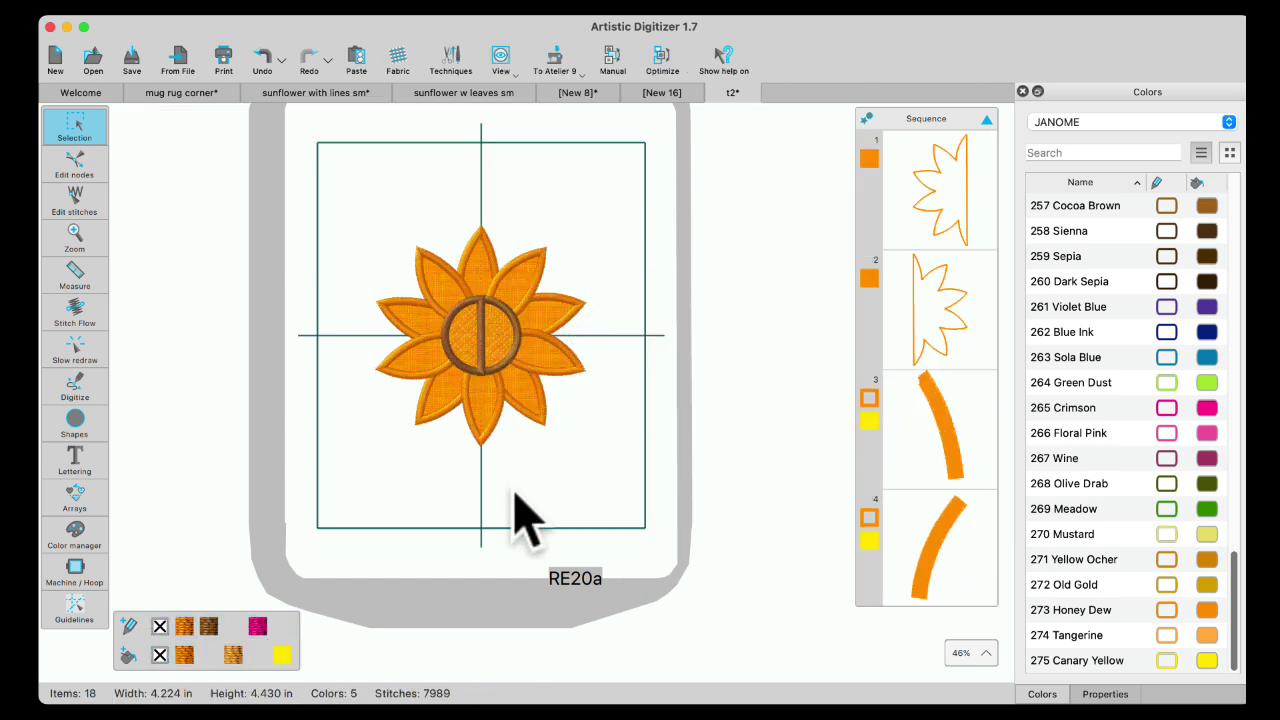
# Delete all the orange satin petal borders on the left half of the sunflower
pyautogui.scroll(5, 410, 292)
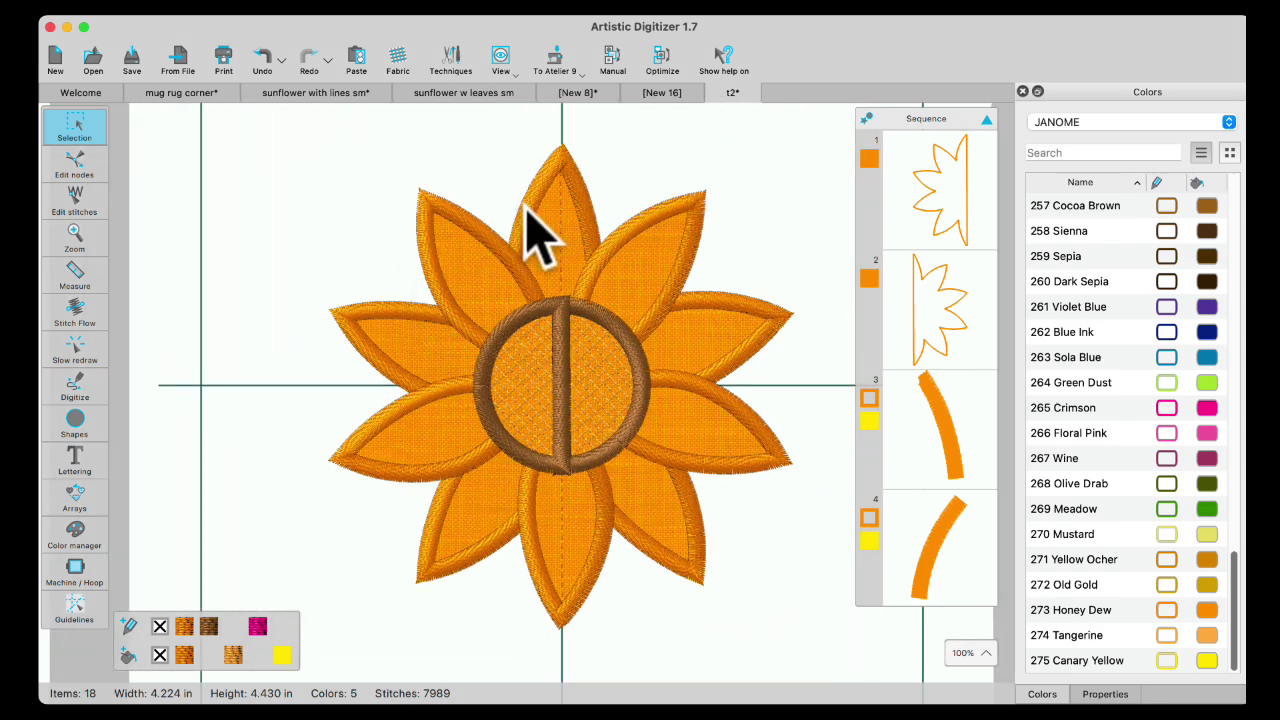
pyautogui.click(527, 205)
pyautogui.press('Delete')
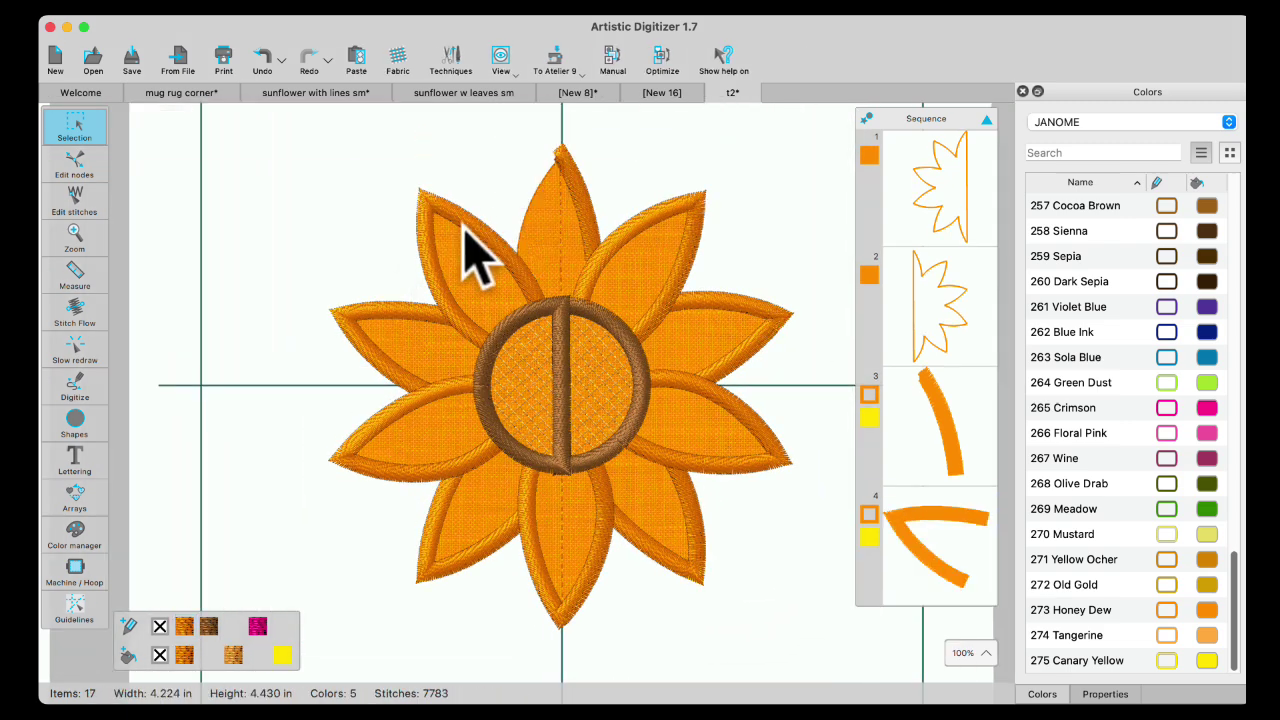
pyautogui.click(463, 226)
pyautogui.press('Delete')
pyautogui.click(430, 335)
pyautogui.press('Delete')
pyautogui.click(419, 397)
pyautogui.press('Delete')
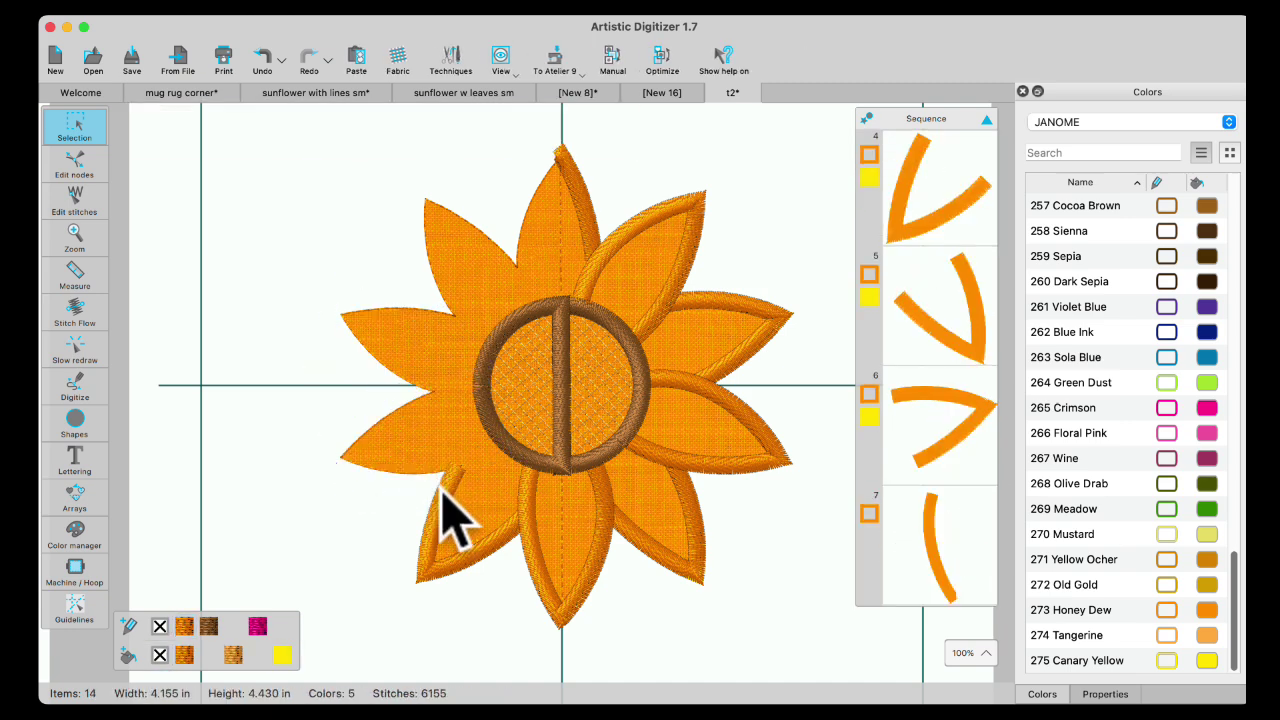
pyautogui.click(442, 490)
pyautogui.press('Delete')
pyautogui.click(530, 552)
pyautogui.press('Delete')
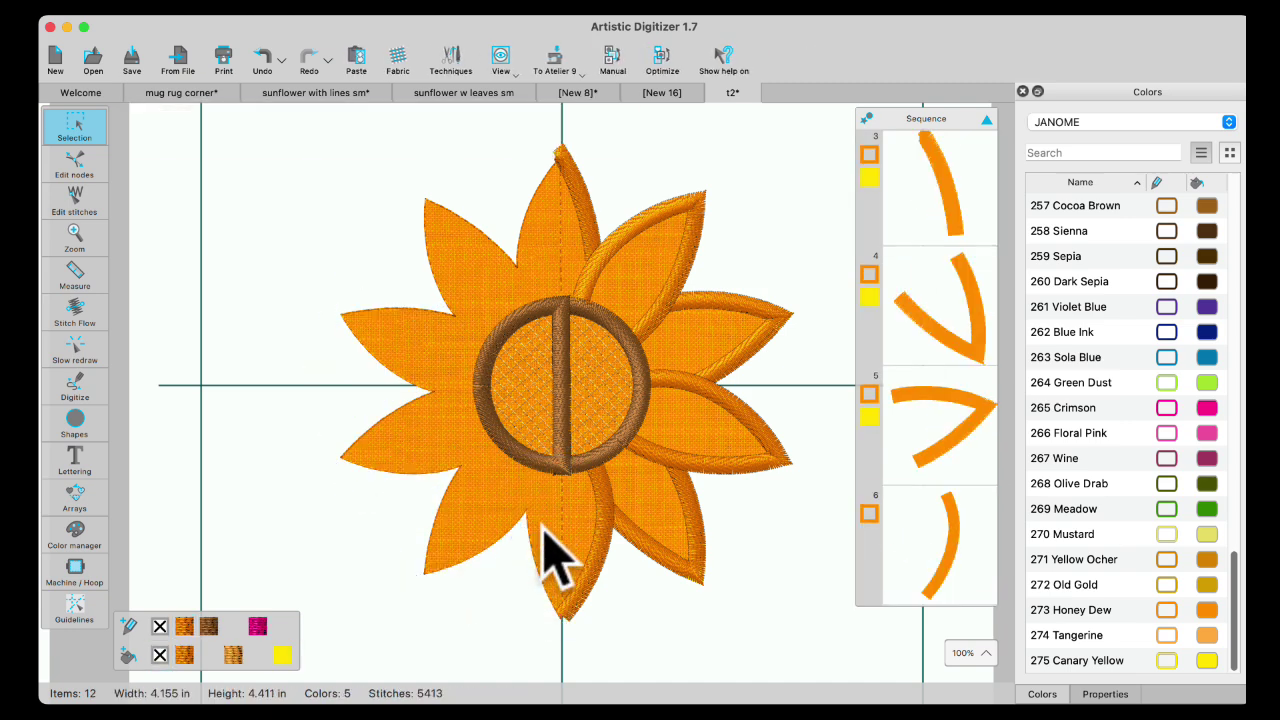
# Delete the left half of the orange petal fill and the left half of the brown-bordered flower centre
pyautogui.click(543, 529)
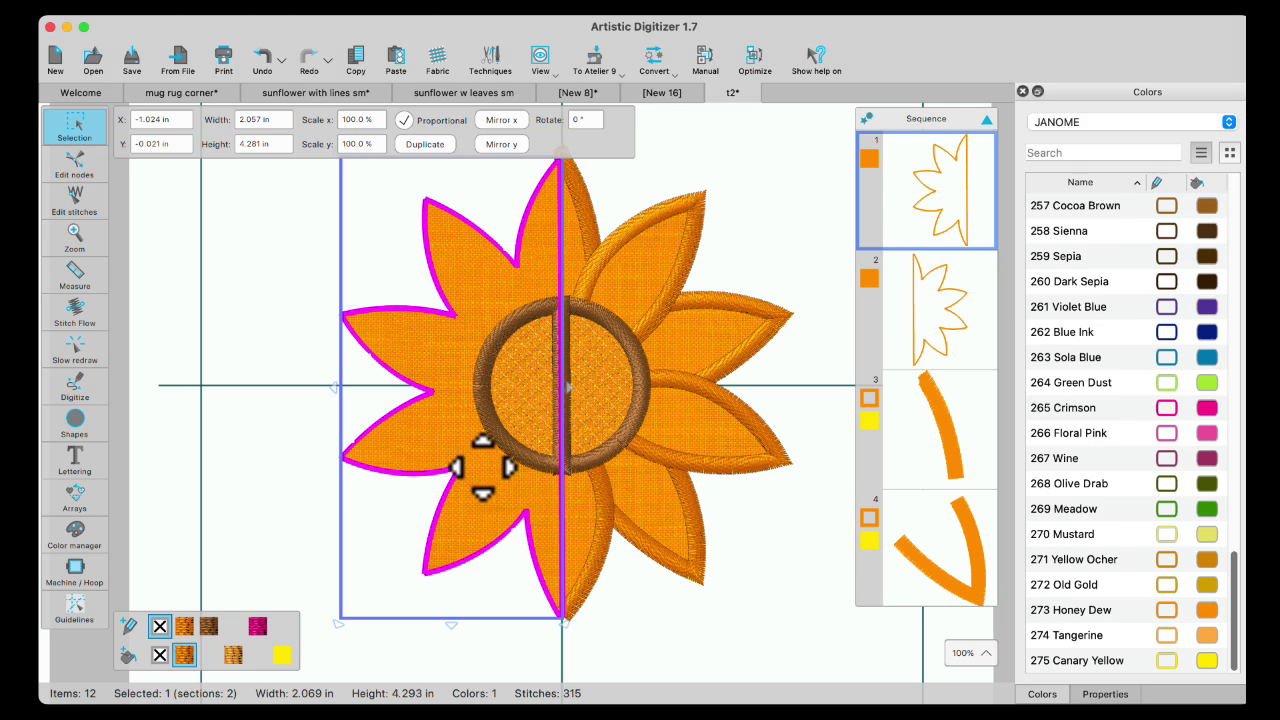
pyautogui.press('Delete')
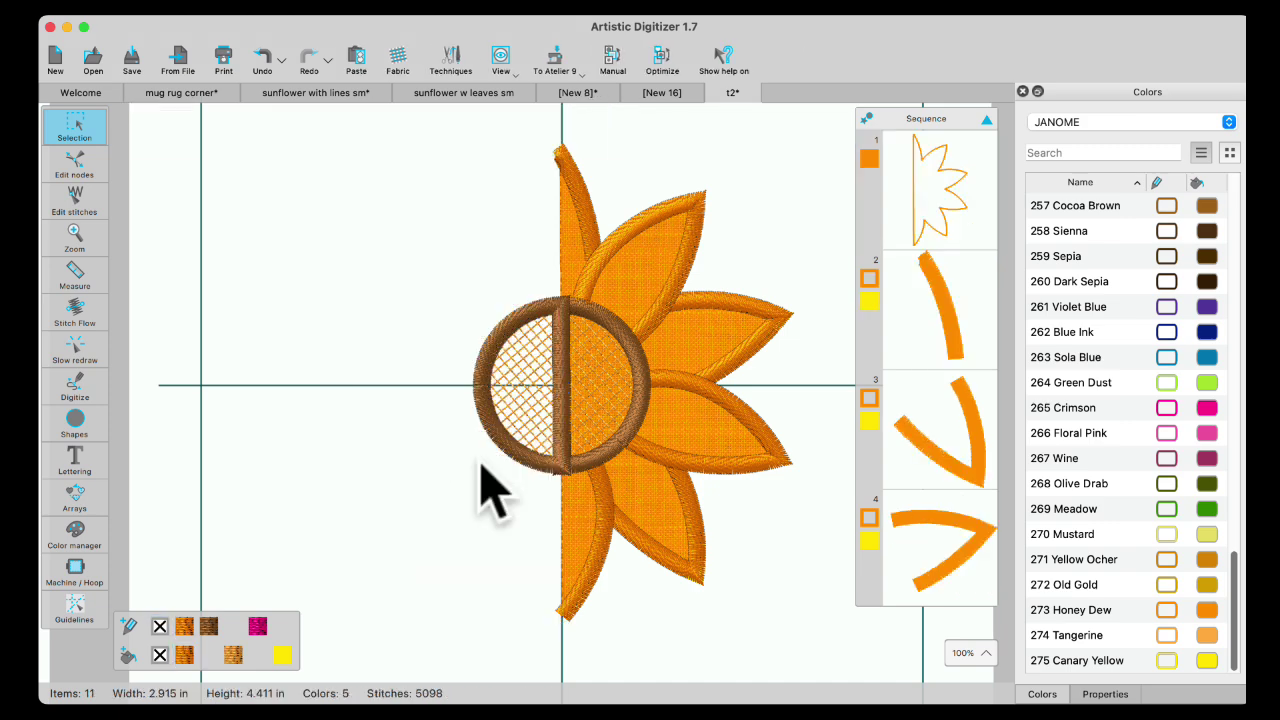
pyautogui.click(516, 325)
pyautogui.press('Delete')
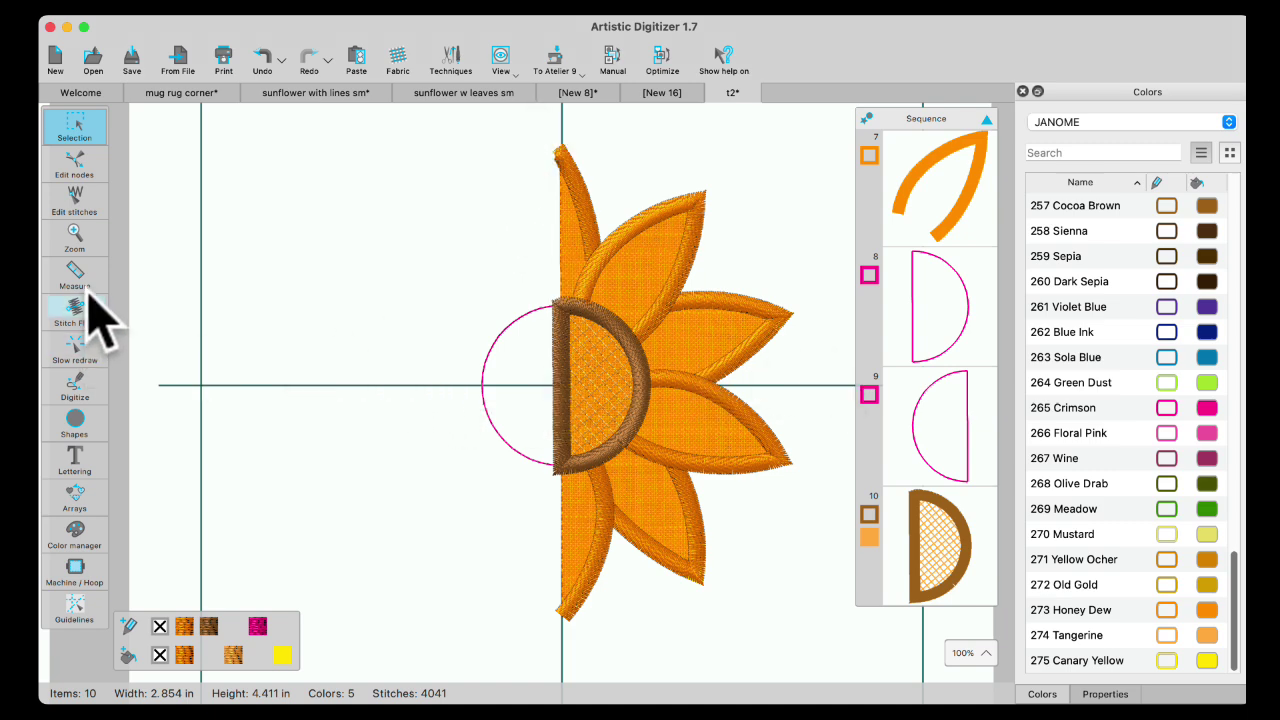
# Draw a horizontal Outline shape line about 3.8 in long through the flower centre and align its left end node with the hoop's horizontal axis
pyautogui.click(85, 382)
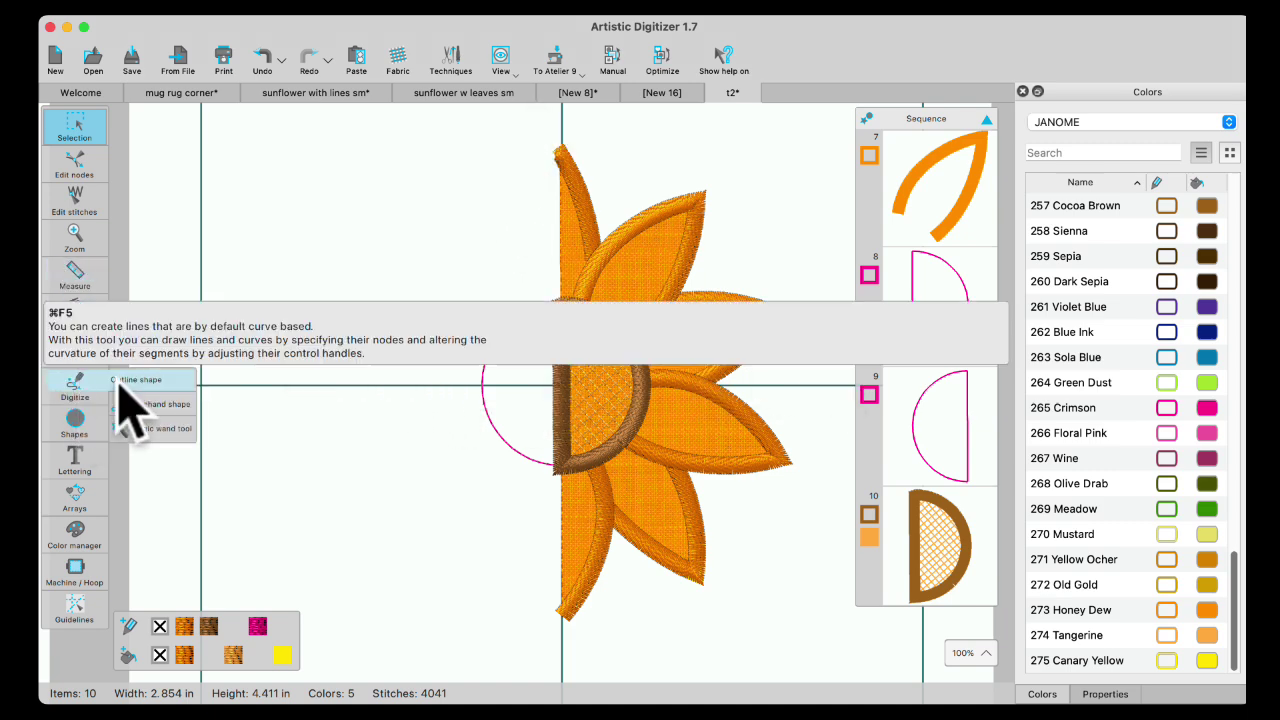
pyautogui.click(125, 380)
pyautogui.click(405, 381)
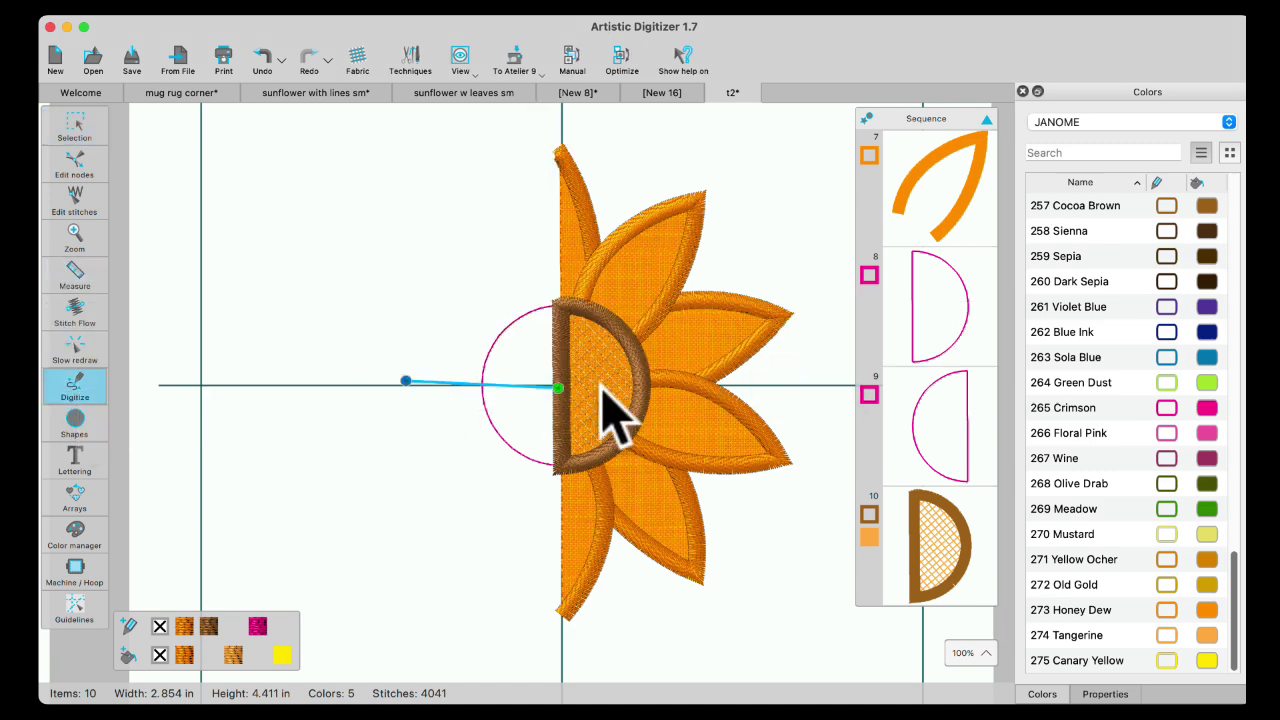
pyautogui.rightClick(815, 386)
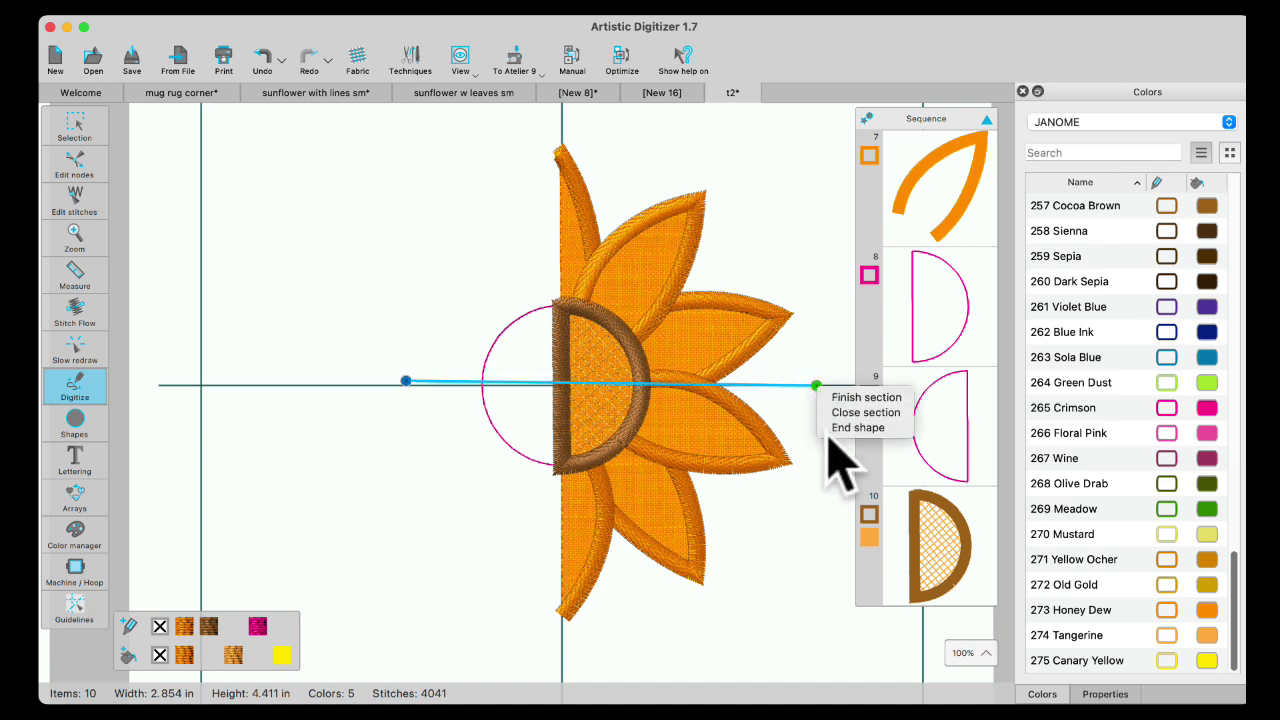
pyautogui.click(826, 430)
pyautogui.click(75, 165)
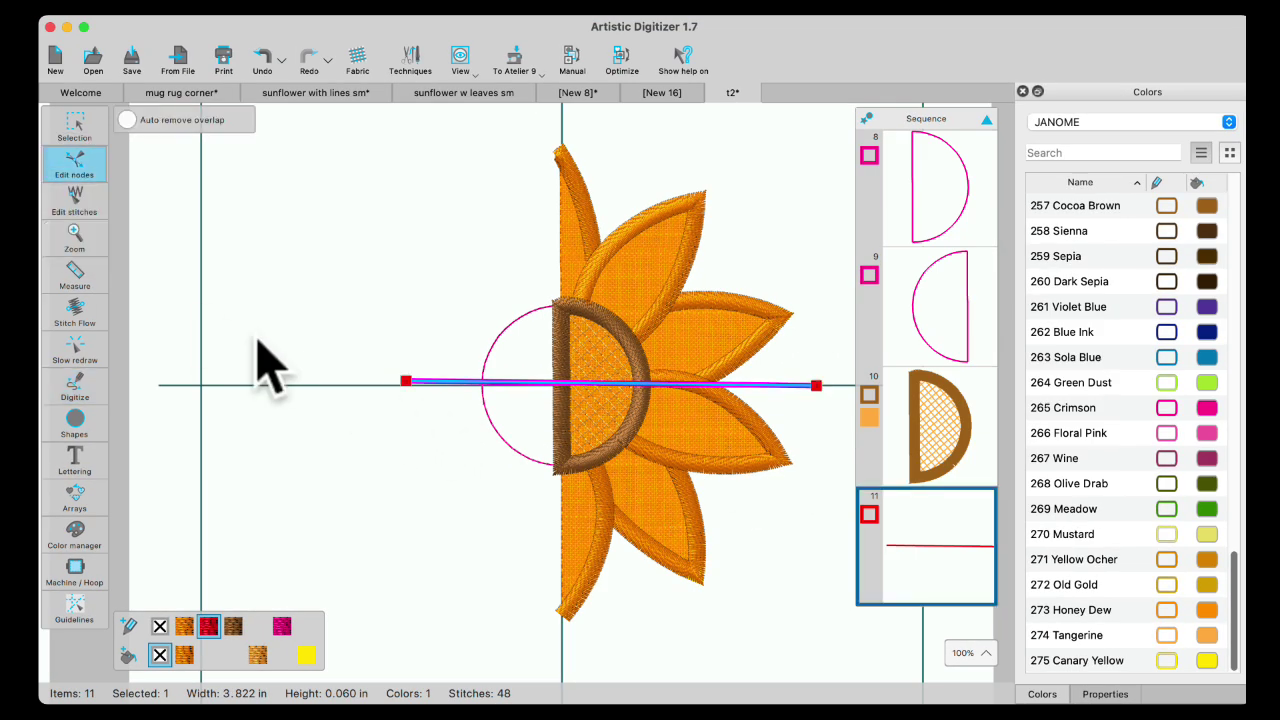
pyautogui.moveTo(406, 381); pyautogui.dragTo(403, 385)
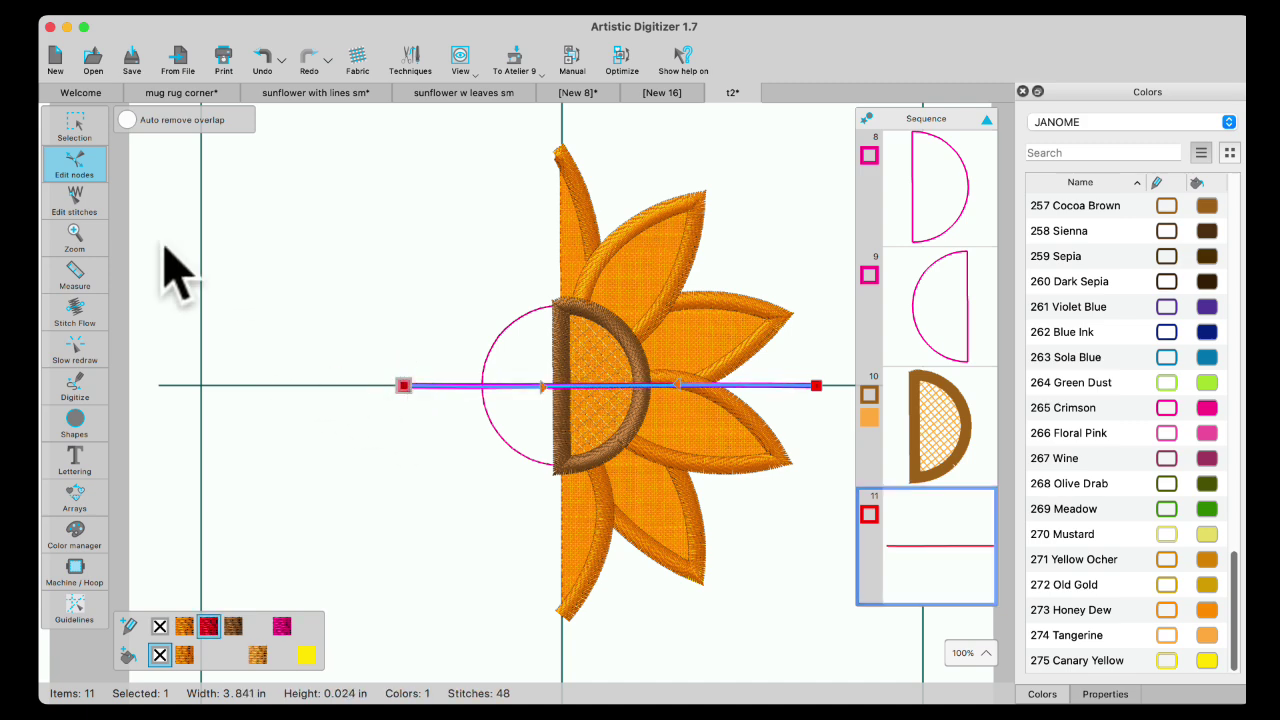
# Select all the remaining flower objects with the horizontal line and slice them along that line
pyautogui.click(68, 135)
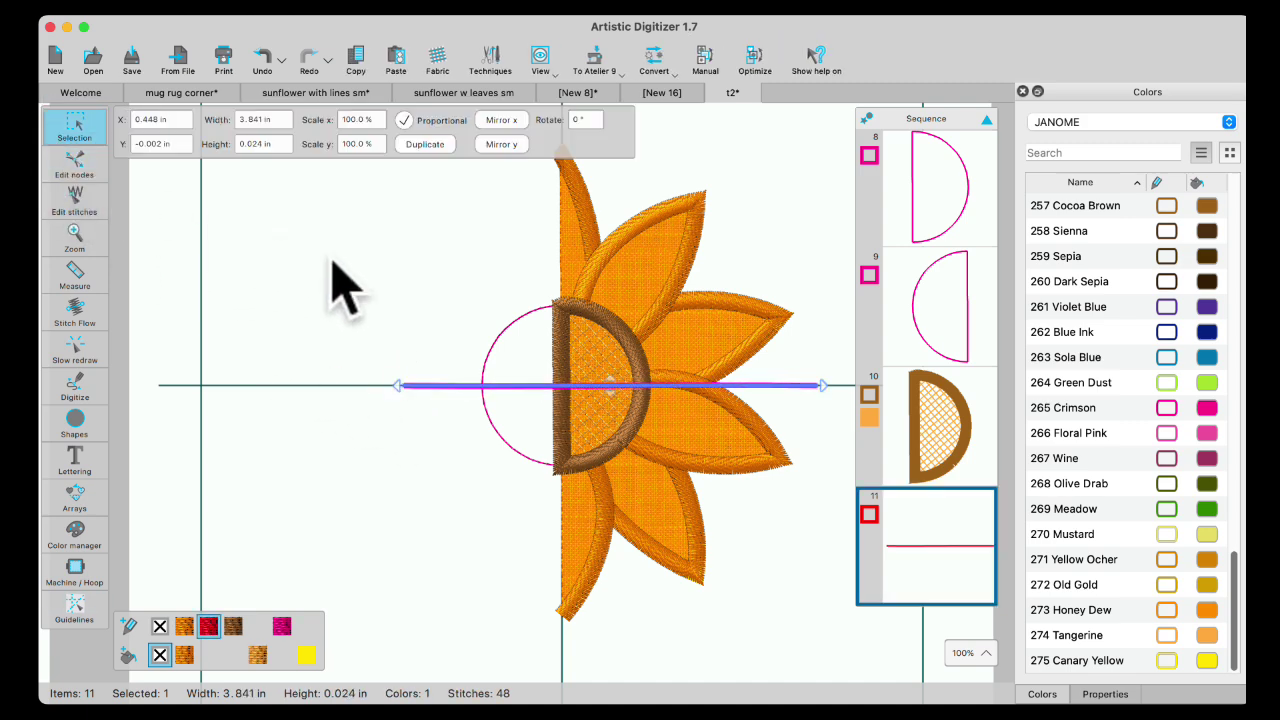
pyautogui.scroll(-5, 335, 275)
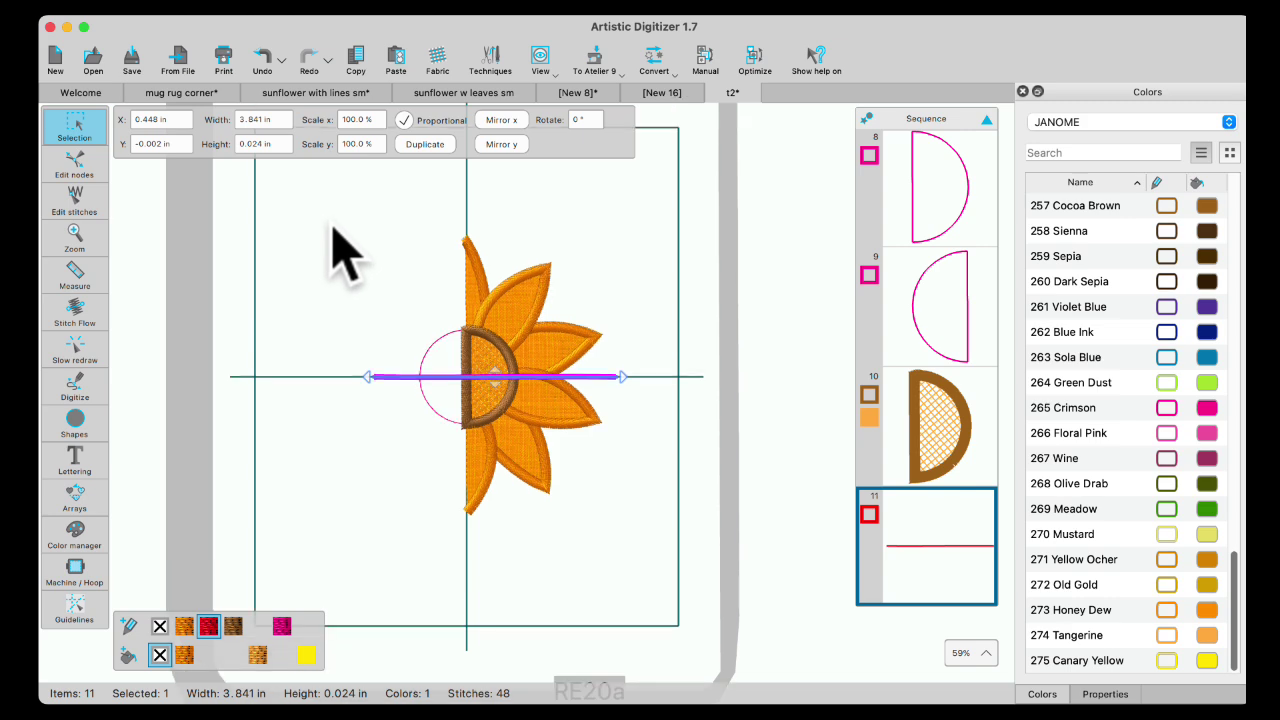
pyautogui.moveTo(328, 187); pyautogui.dragTo(752, 582)
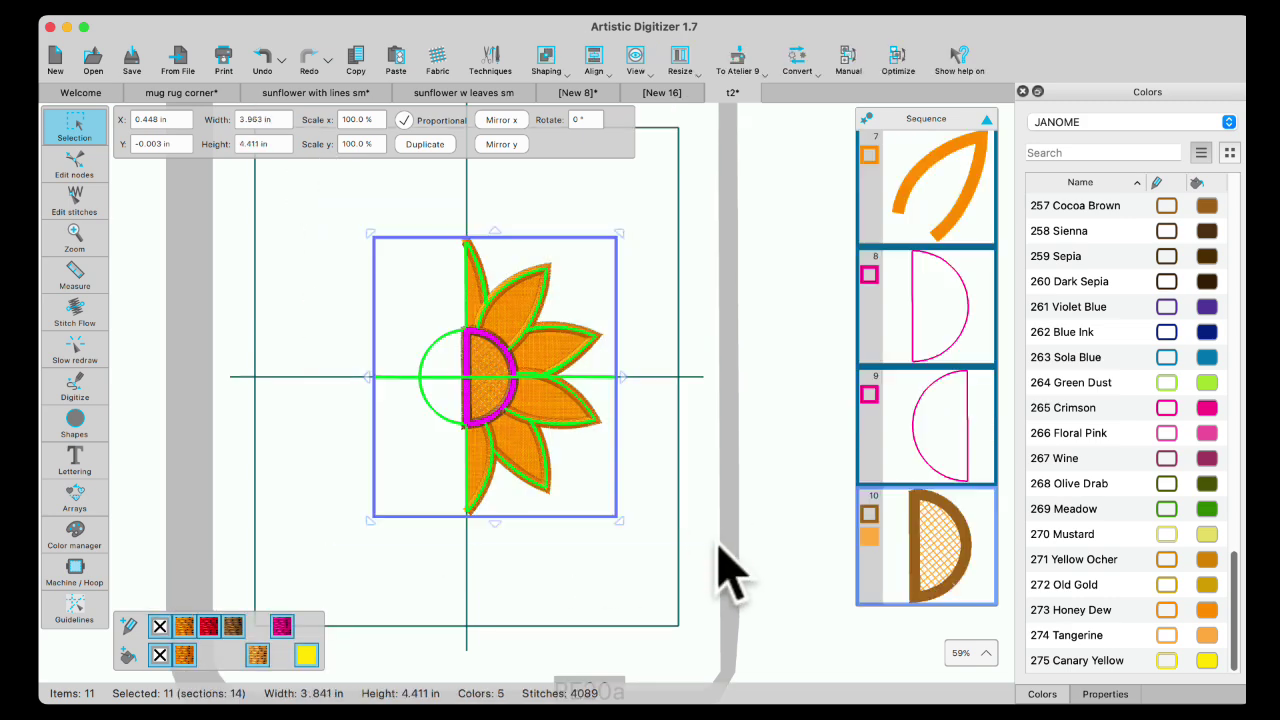
pyautogui.rightClick(400, 293)
pyautogui.click(420, 346)
pyautogui.click(315, 462)
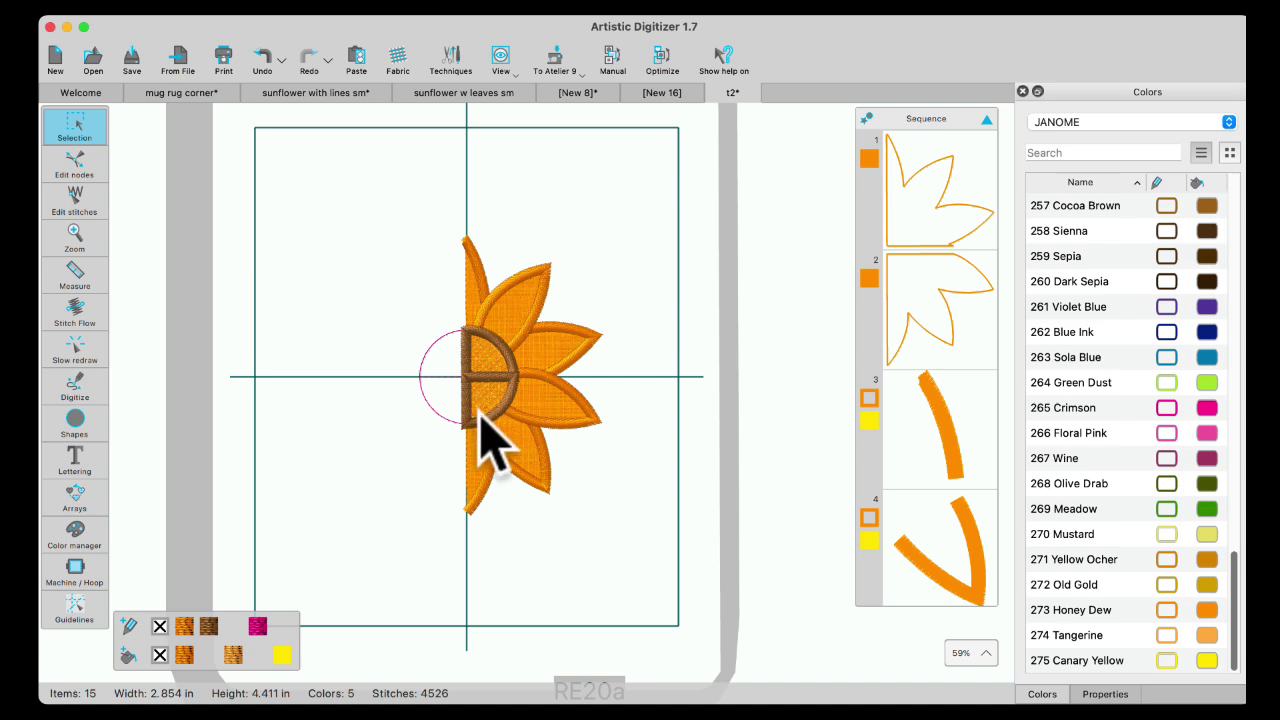
# Delete the lower half's flower centre piece, petal fill and satin petal borders
pyautogui.click(483, 425)
pyautogui.press('Delete')
pyautogui.click(545, 430)
pyautogui.press('Delete')
pyautogui.click(508, 447)
pyautogui.press('Delete')
pyautogui.click(495, 450)
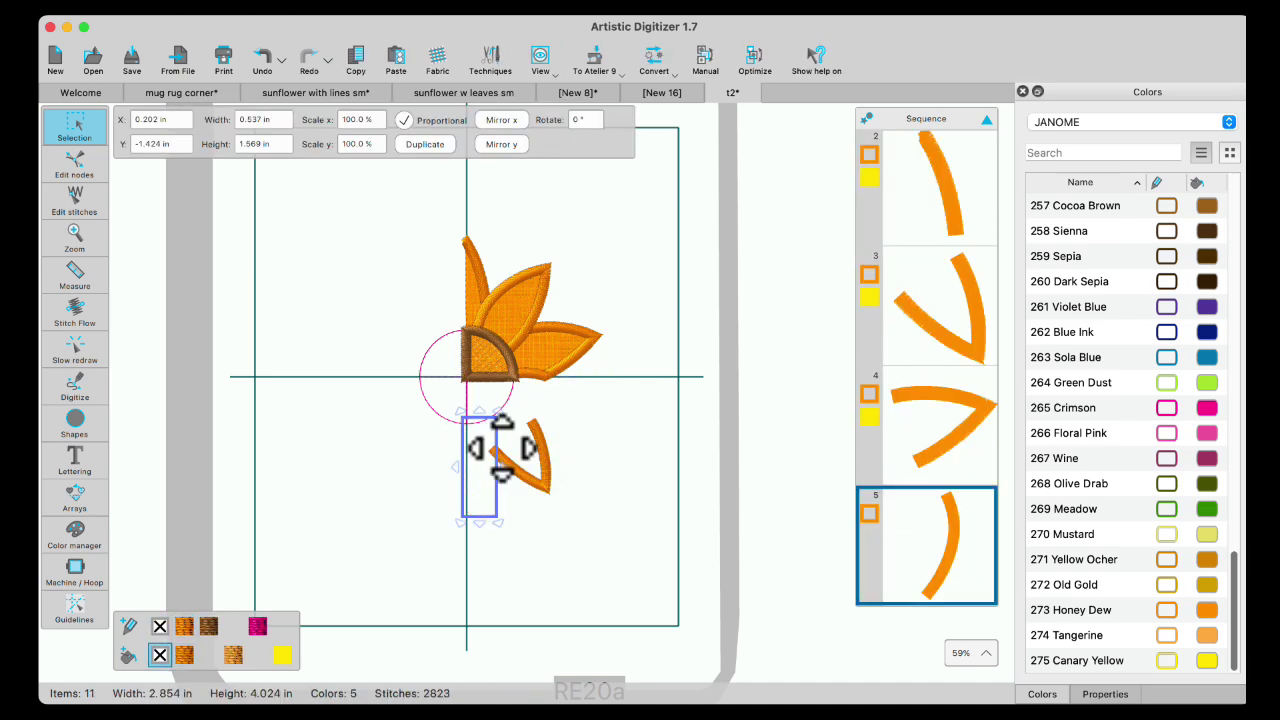
pyautogui.press('Delete')
pyautogui.click(521, 477)
pyautogui.press('Delete')
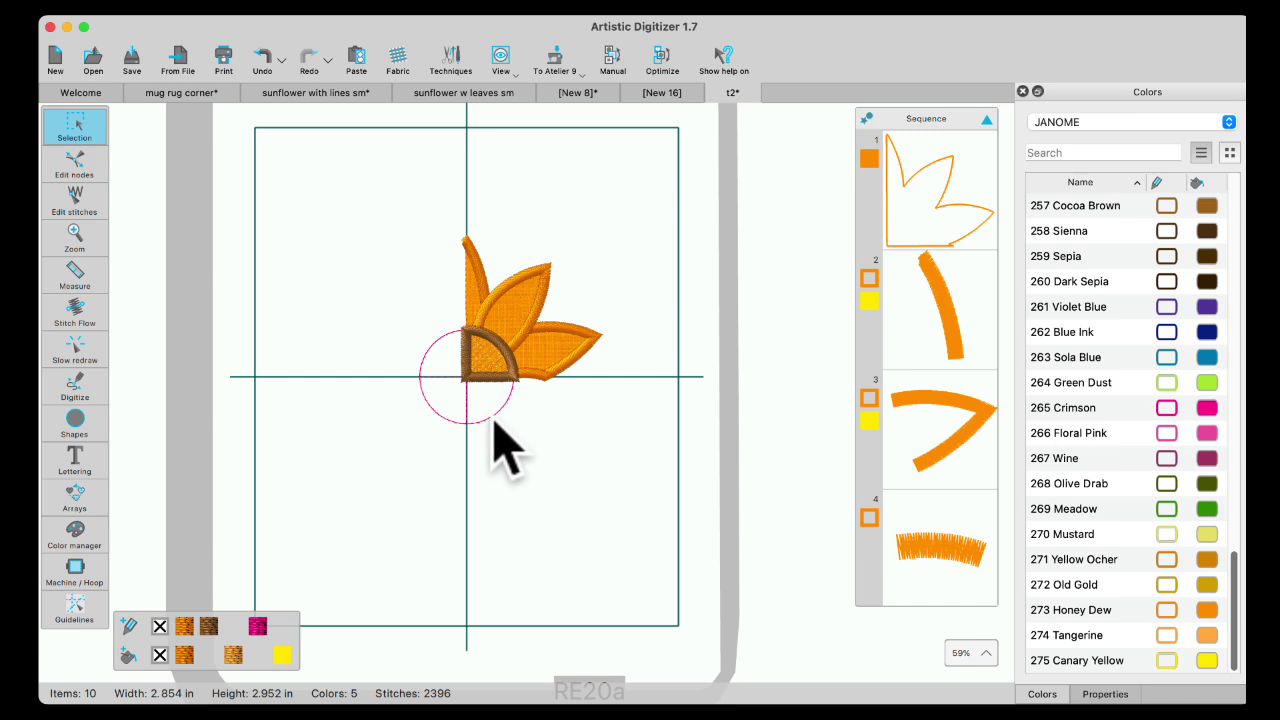
# Delete the crimson circle pieces in the lower-right, lower-left and upper-left quarters
pyautogui.click(493, 420)
pyautogui.press('Delete')
pyautogui.click(445, 412)
pyautogui.press('Delete')
pyautogui.click(435, 350)
pyautogui.press('Delete')
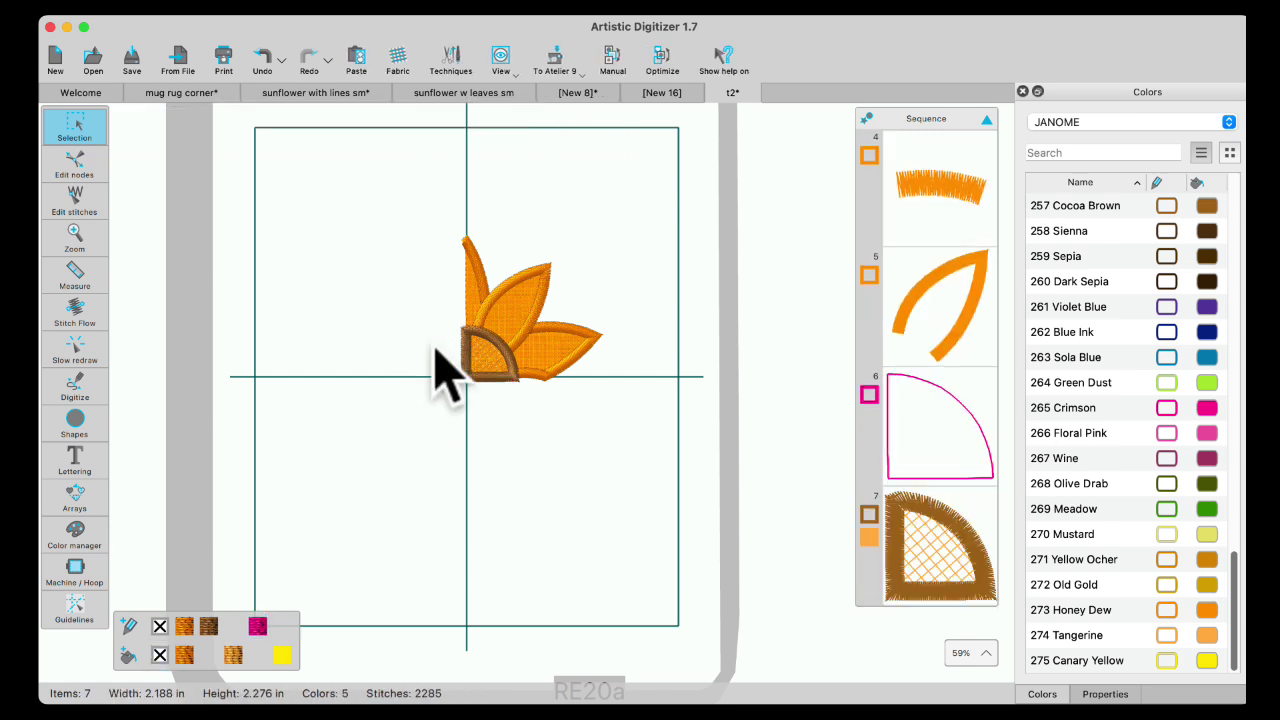
# Split the outline of the brown quarter-circle centre at the nodes on both ends of its arc
pyautogui.scroll(2, 487, 380)
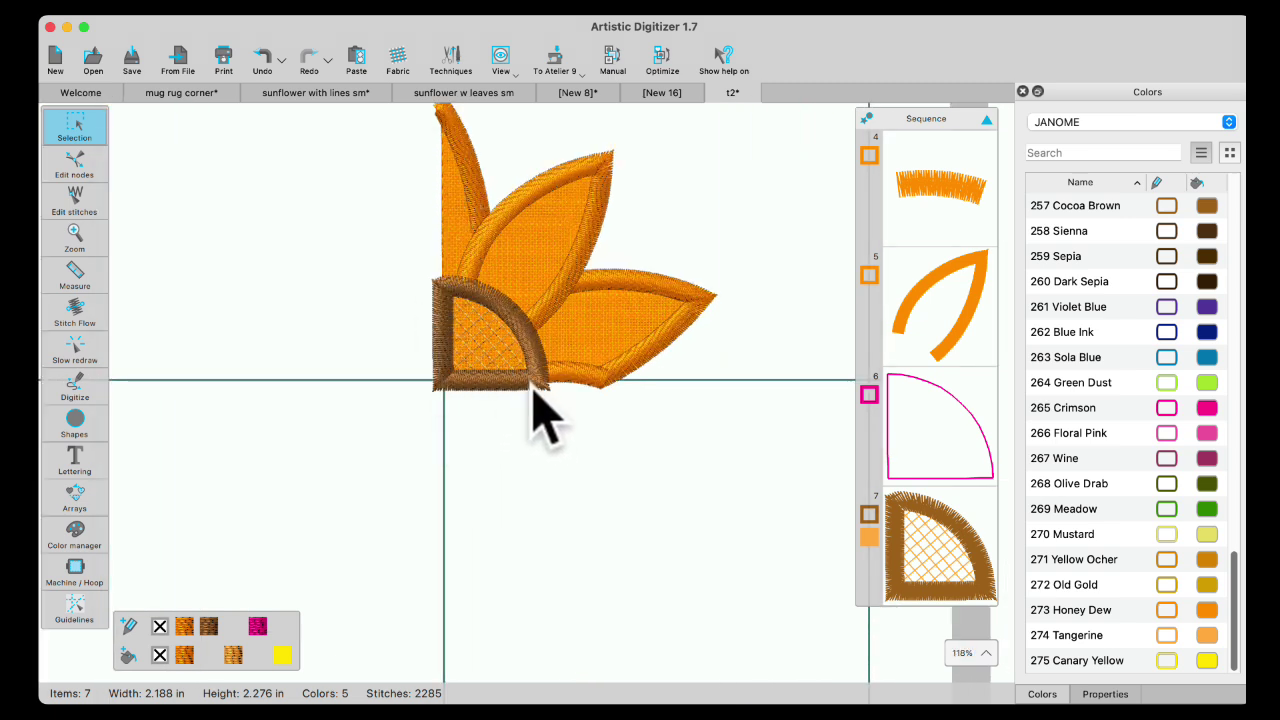
pyautogui.click(444, 337)
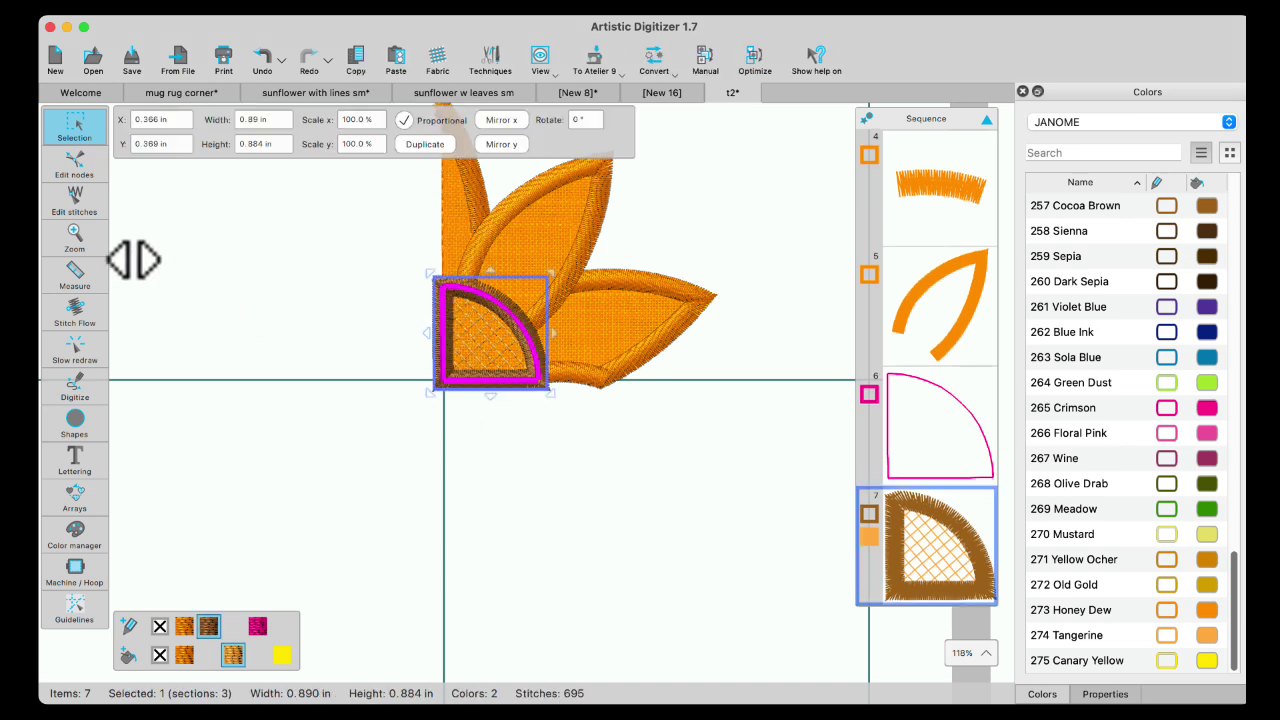
pyautogui.click(88, 176)
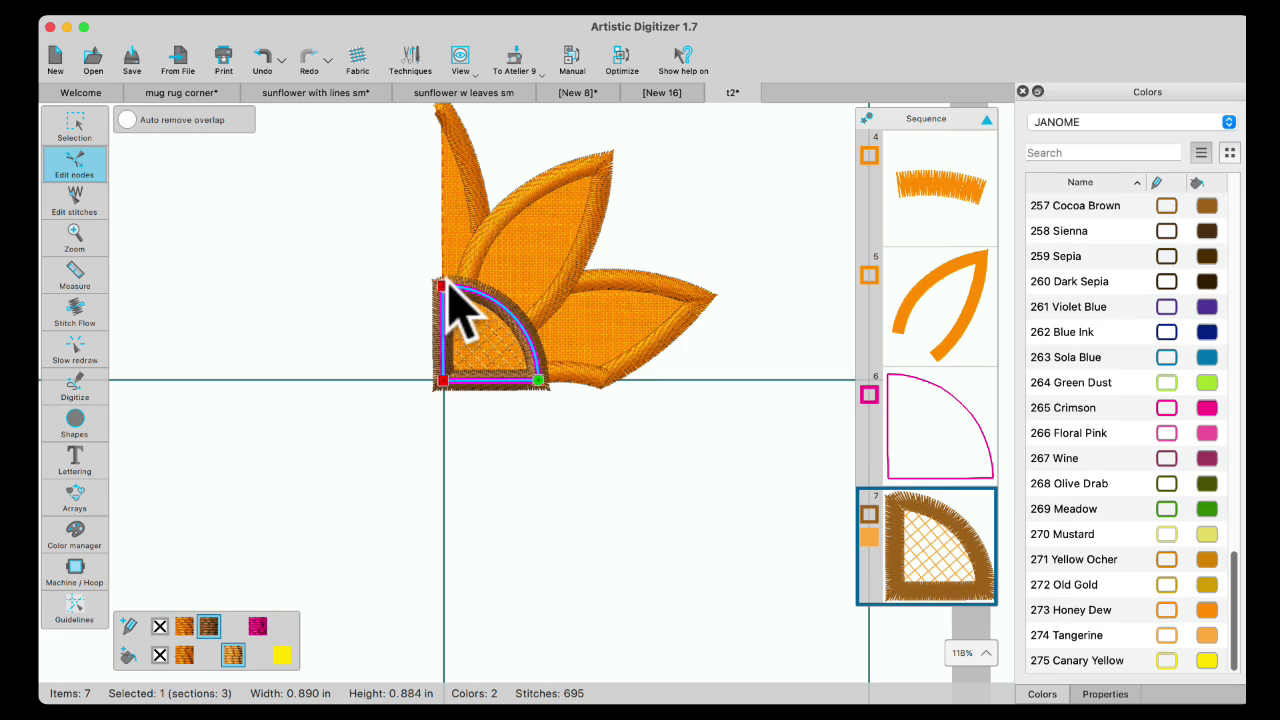
pyautogui.rightClick(443, 287)
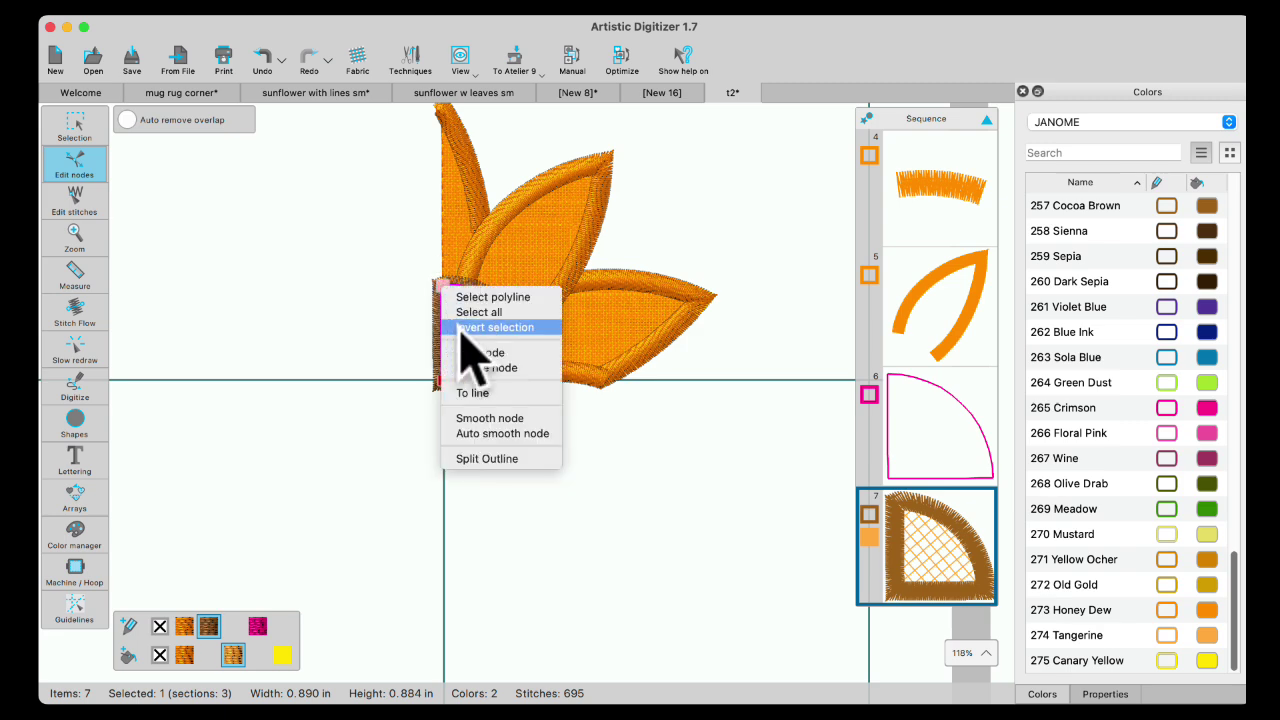
pyautogui.click(490, 459)
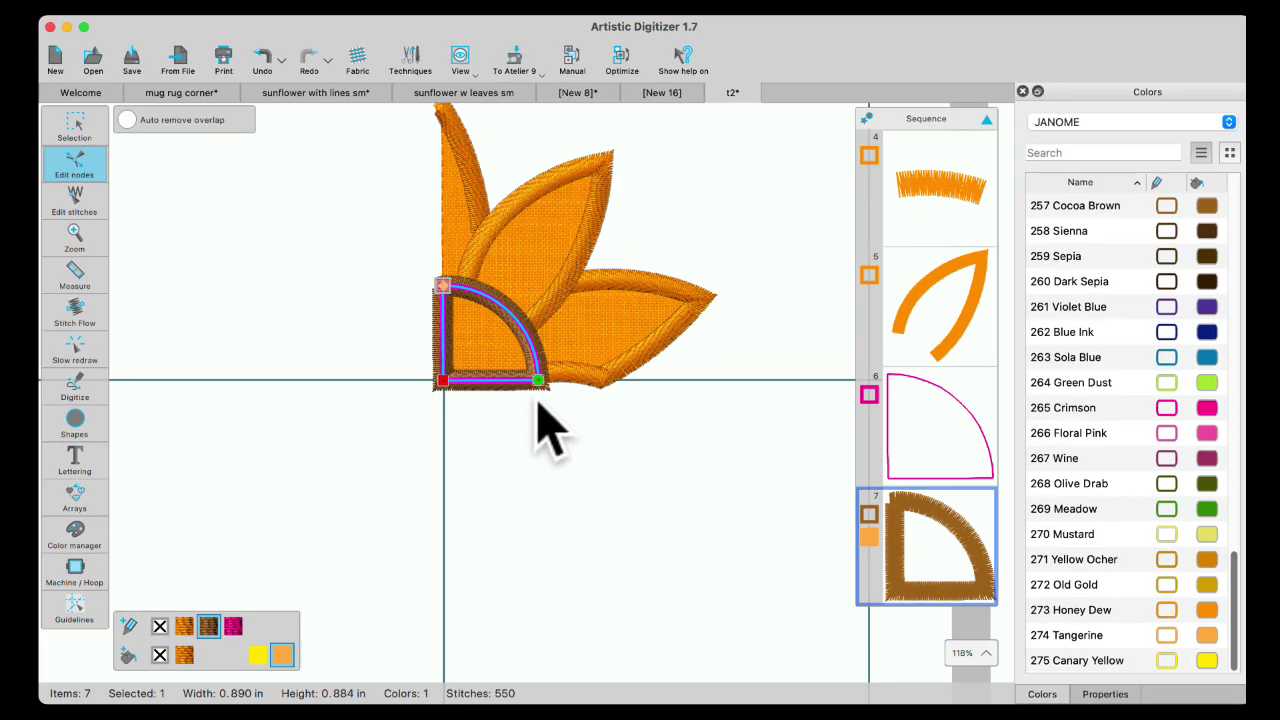
pyautogui.rightClick(541, 383)
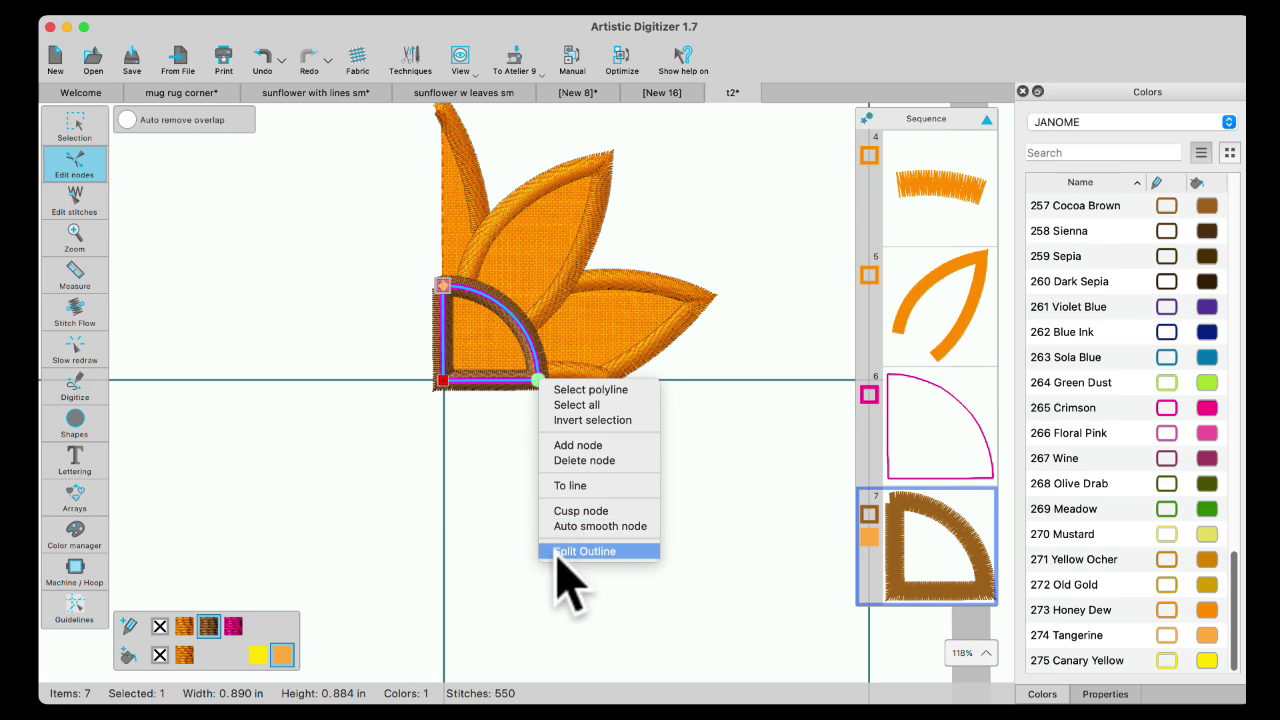
pyautogui.click(562, 551)
# Break apart the brown quarter-circle outline into separate objects
pyautogui.click(77, 128)
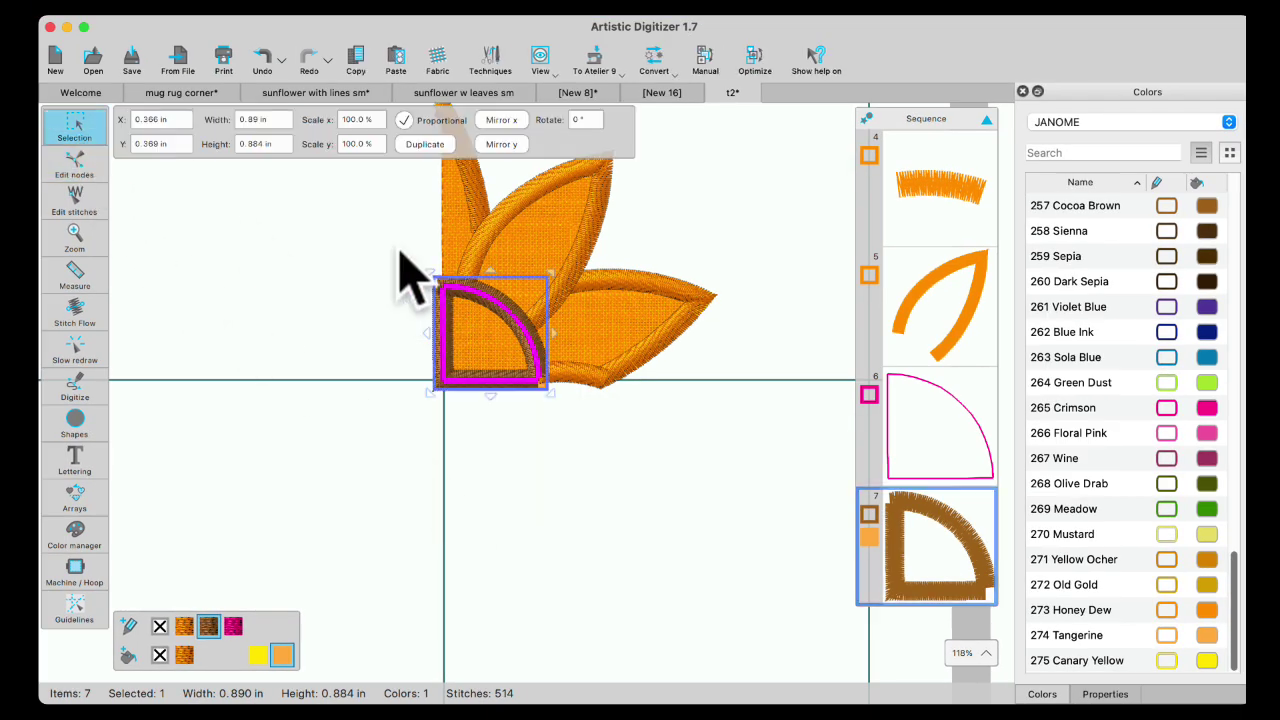
pyautogui.rightClick(481, 330)
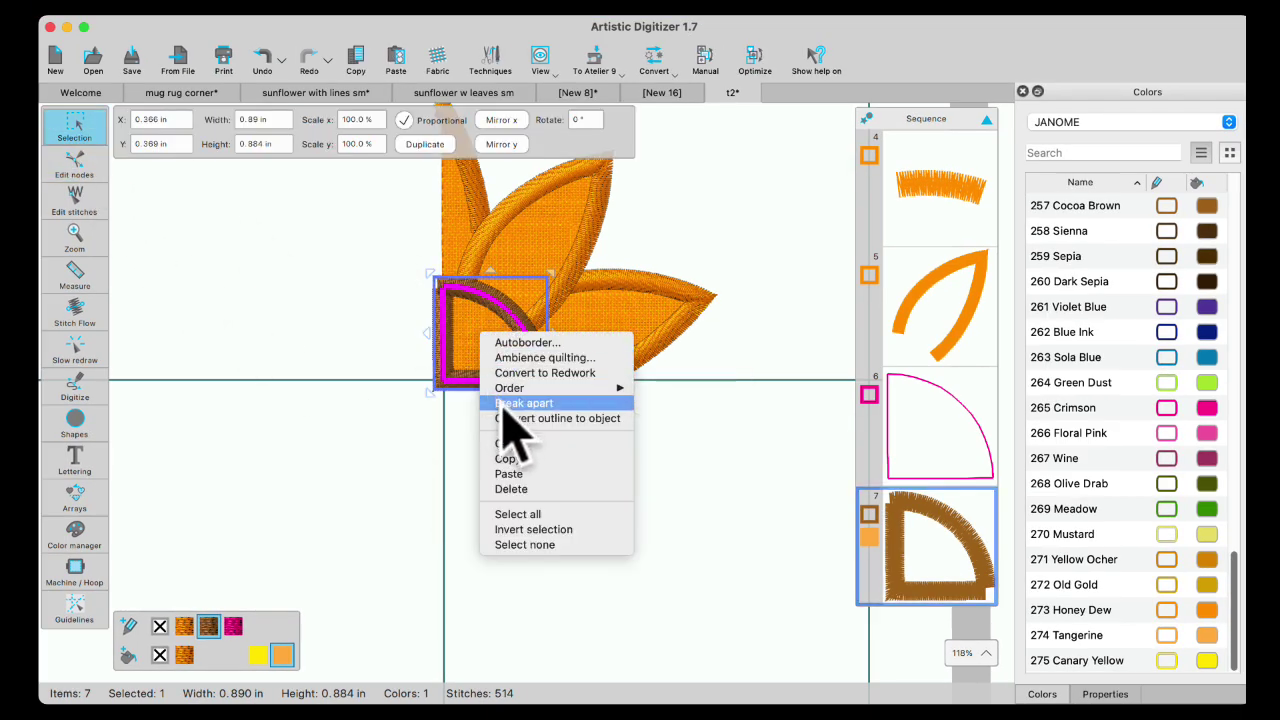
pyautogui.click(506, 404)
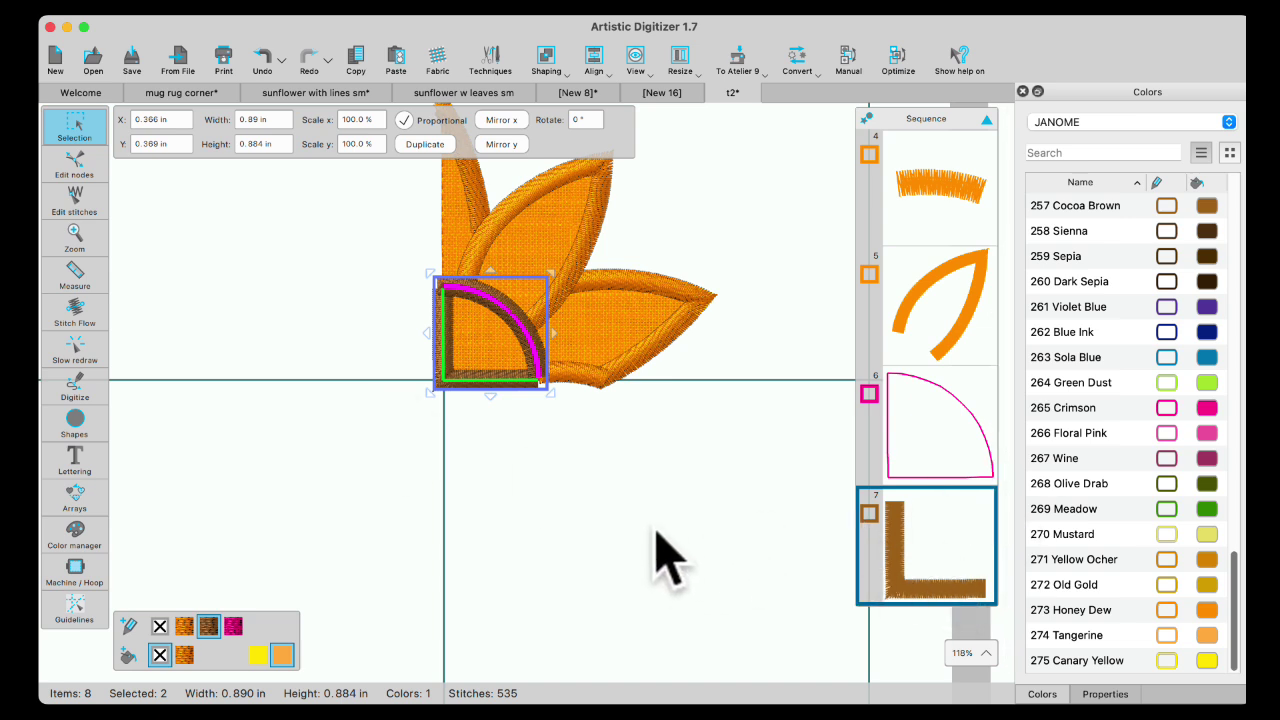
# Delete the brown L-shaped straight-edge piece of the flower centre, keeping the brown arc
pyautogui.press('Delete')
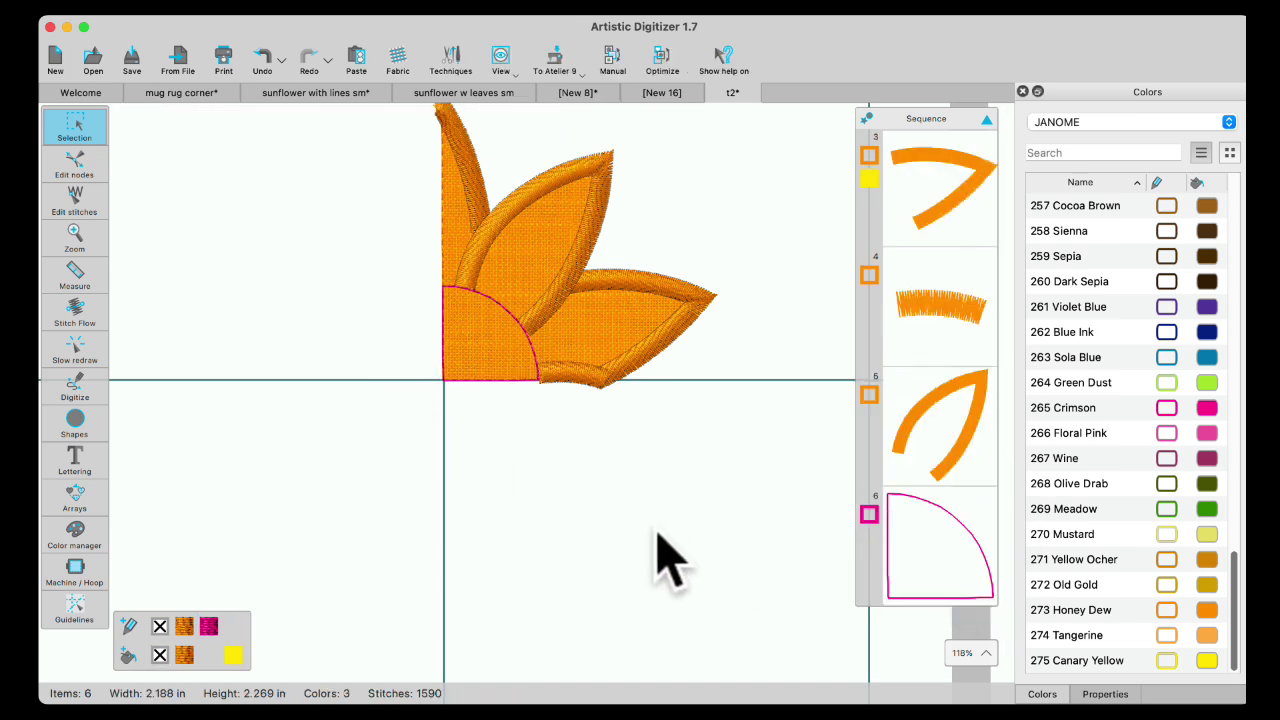
pyautogui.click(264, 62)
pyautogui.click(714, 534)
pyautogui.click(958, 536)
pyautogui.click(940, 455)
pyautogui.press('Delete')
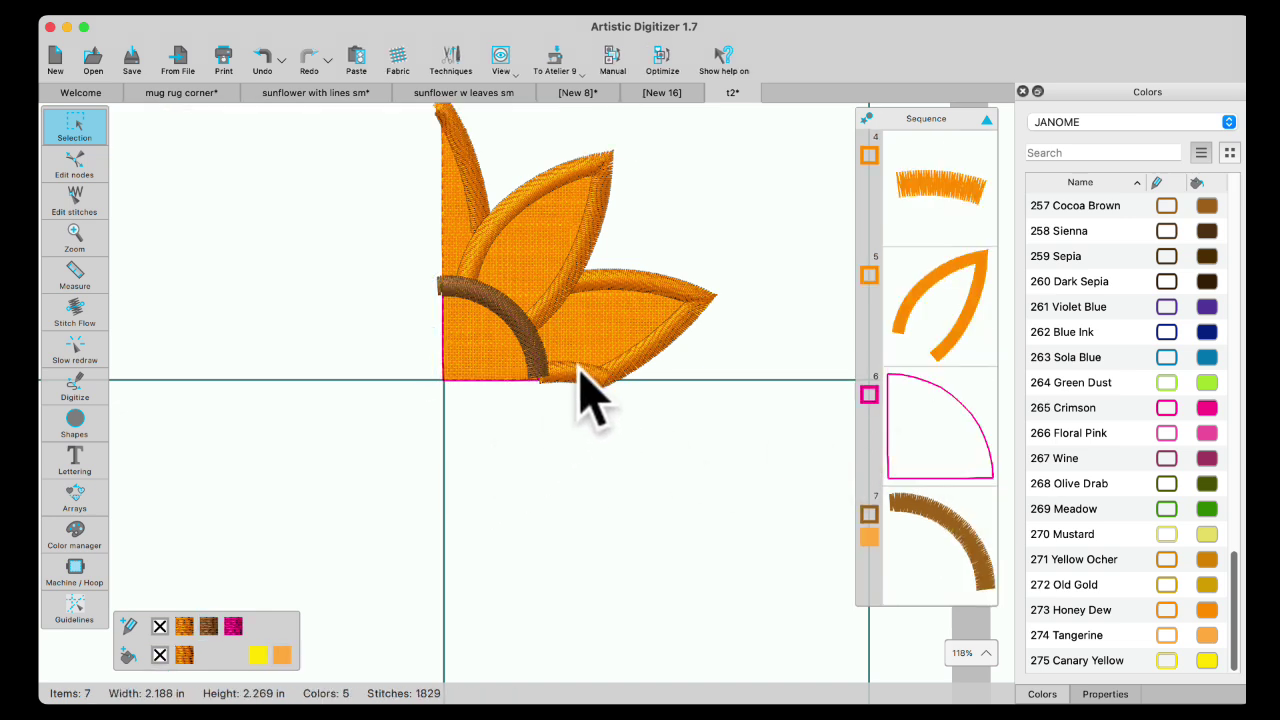
pyautogui.scroll(1, 576, 379)
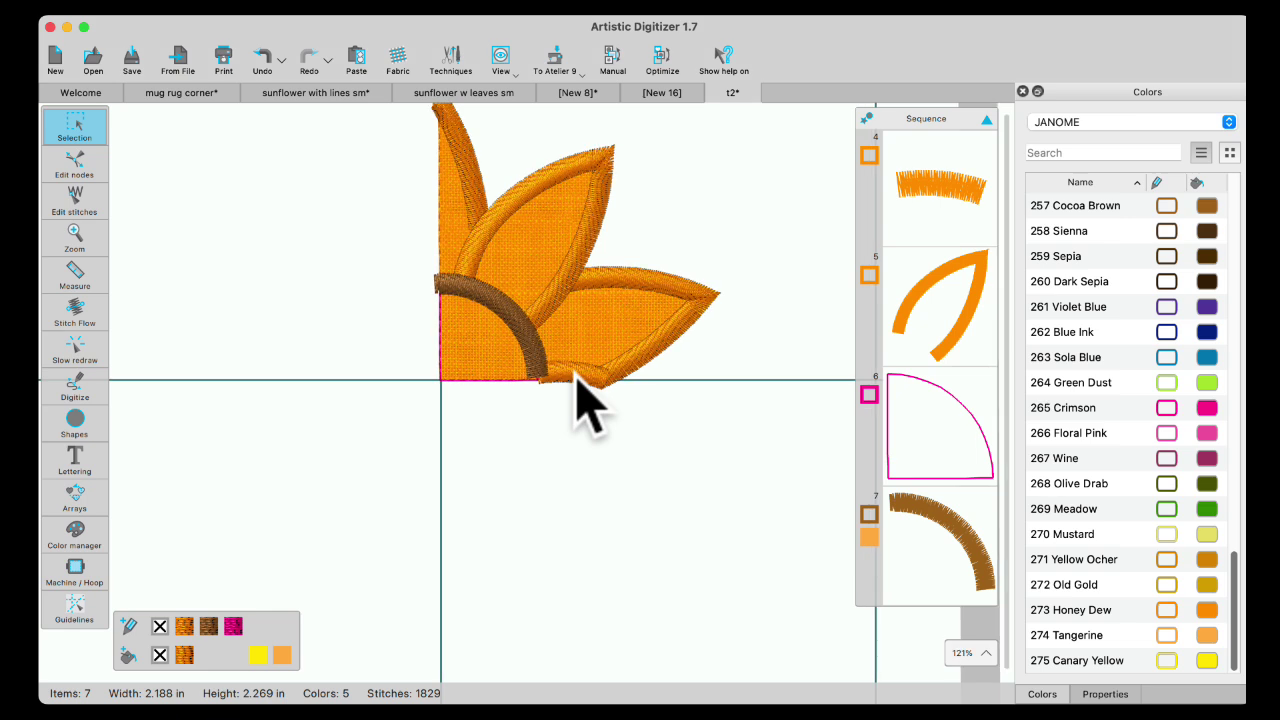
# Switch from the quarter design to the complete yellow sunflower in the [New 8] document
pyautogui.click(662, 93)
pyautogui.click(580, 95)
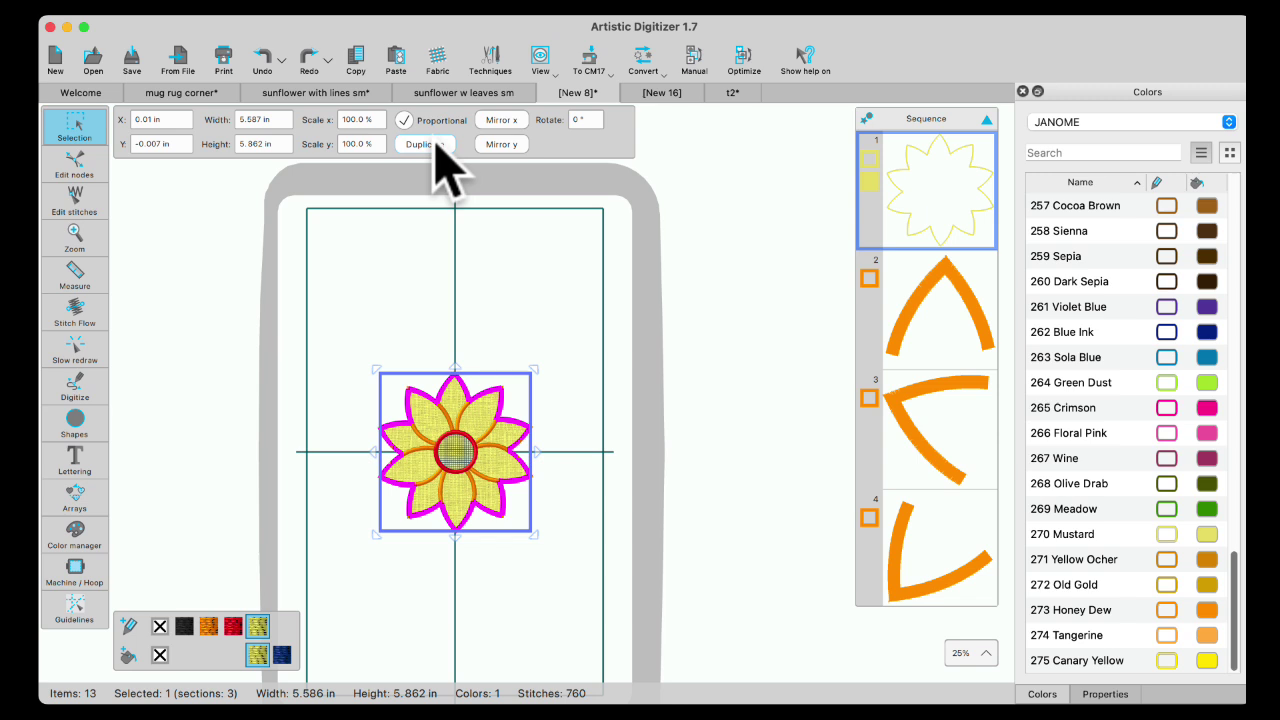
pyautogui.click(735, 93)
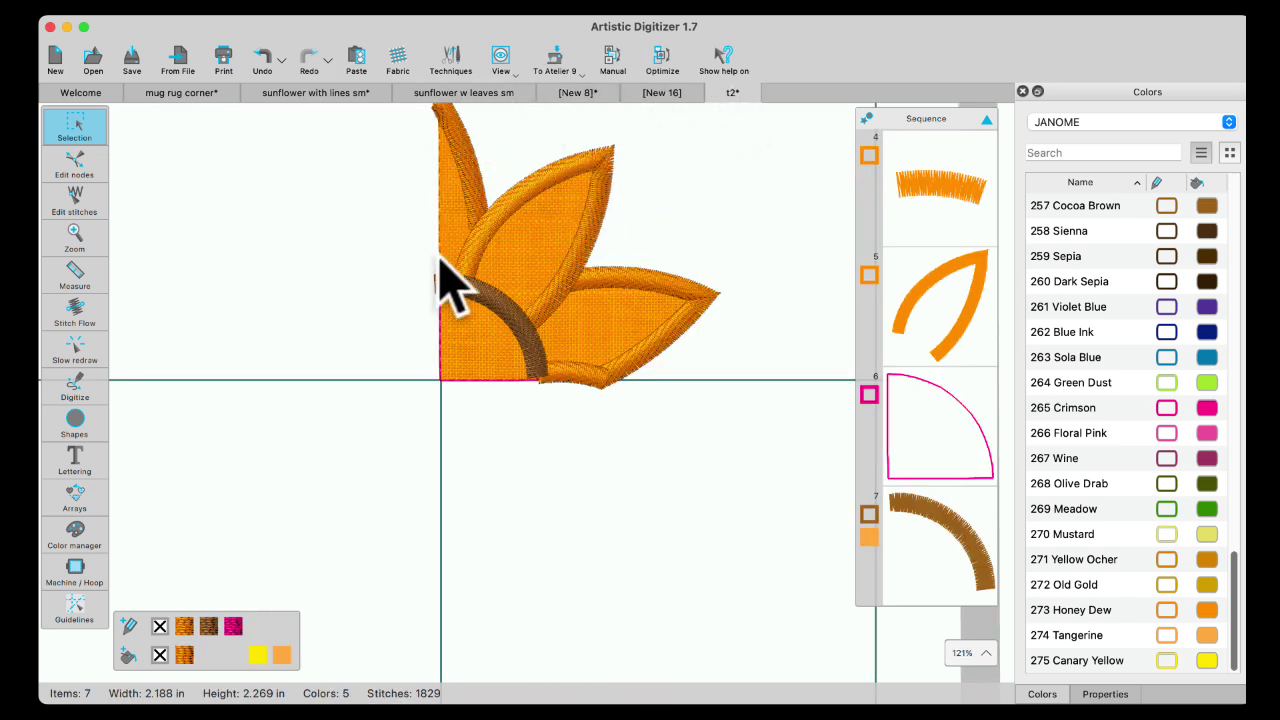
pyautogui.click(660, 93)
pyautogui.click(578, 93)
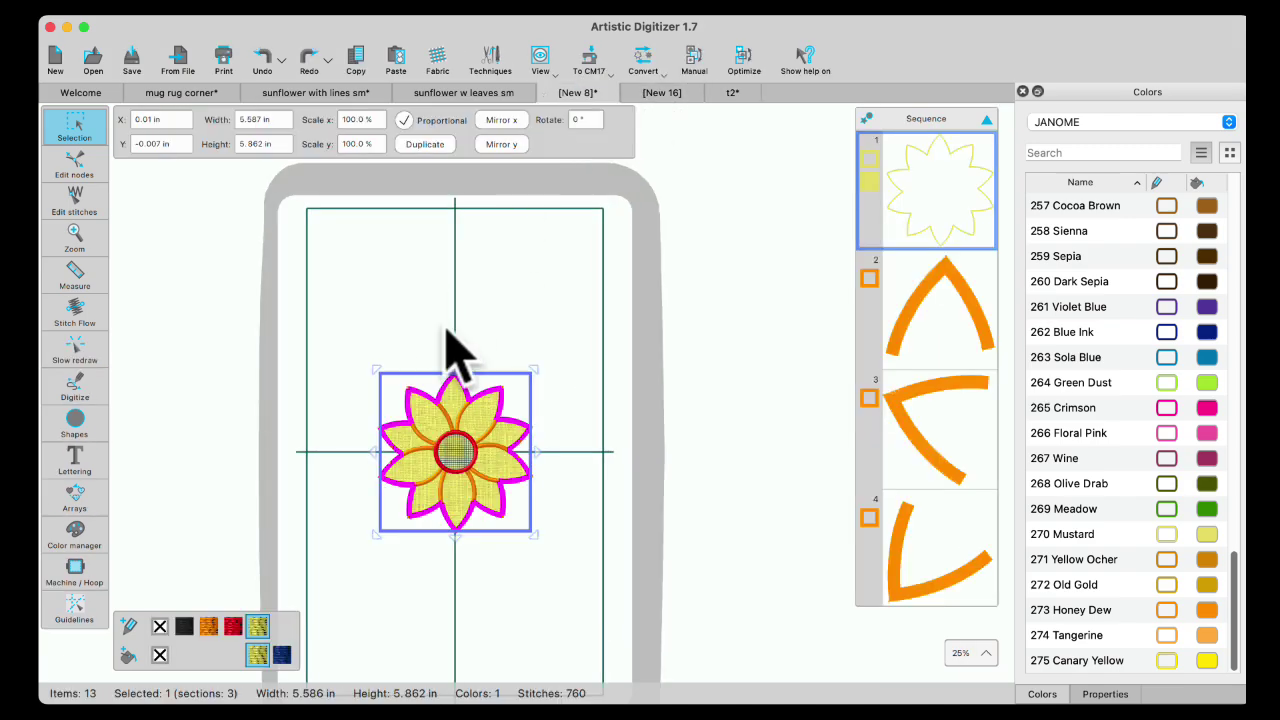
pyautogui.scroll(3, 430, 458)
pyautogui.scroll(3, 440, 428)
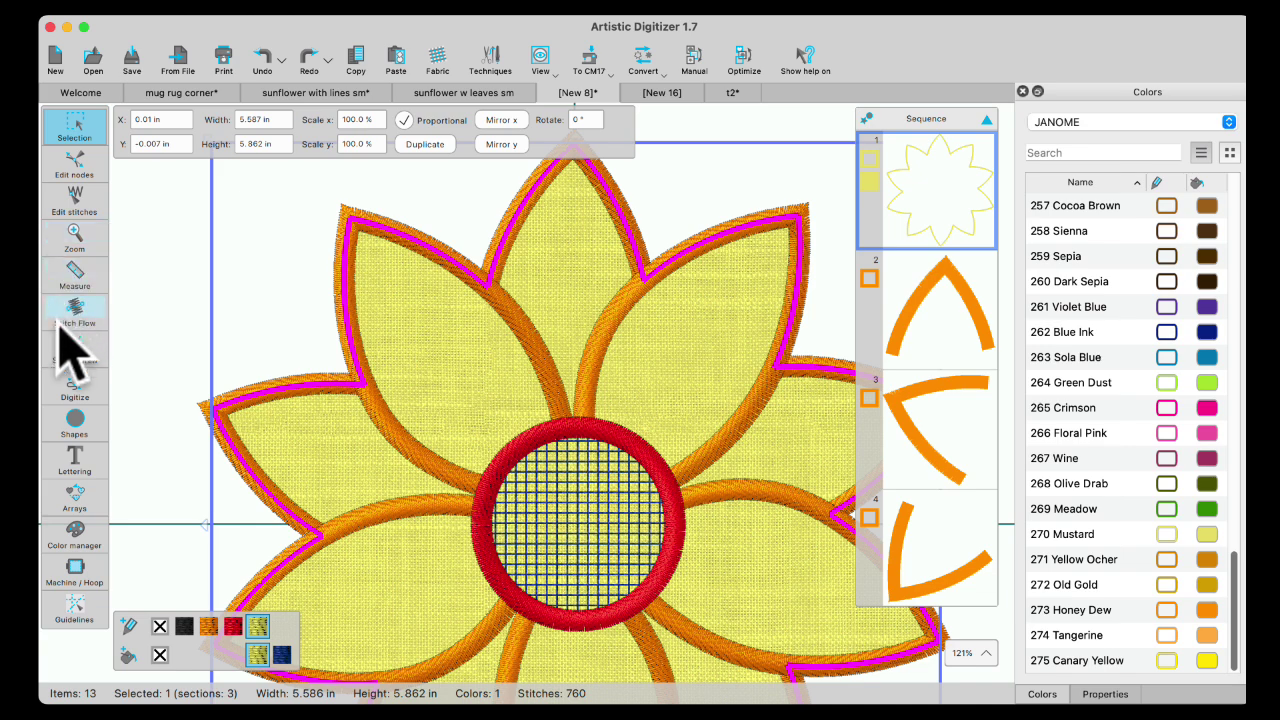
# Digitize two open curved vein lines in the upper-left petal, about 0.83 x 1.19 in and 0.76 x 0.84 in
pyautogui.click(125, 380)
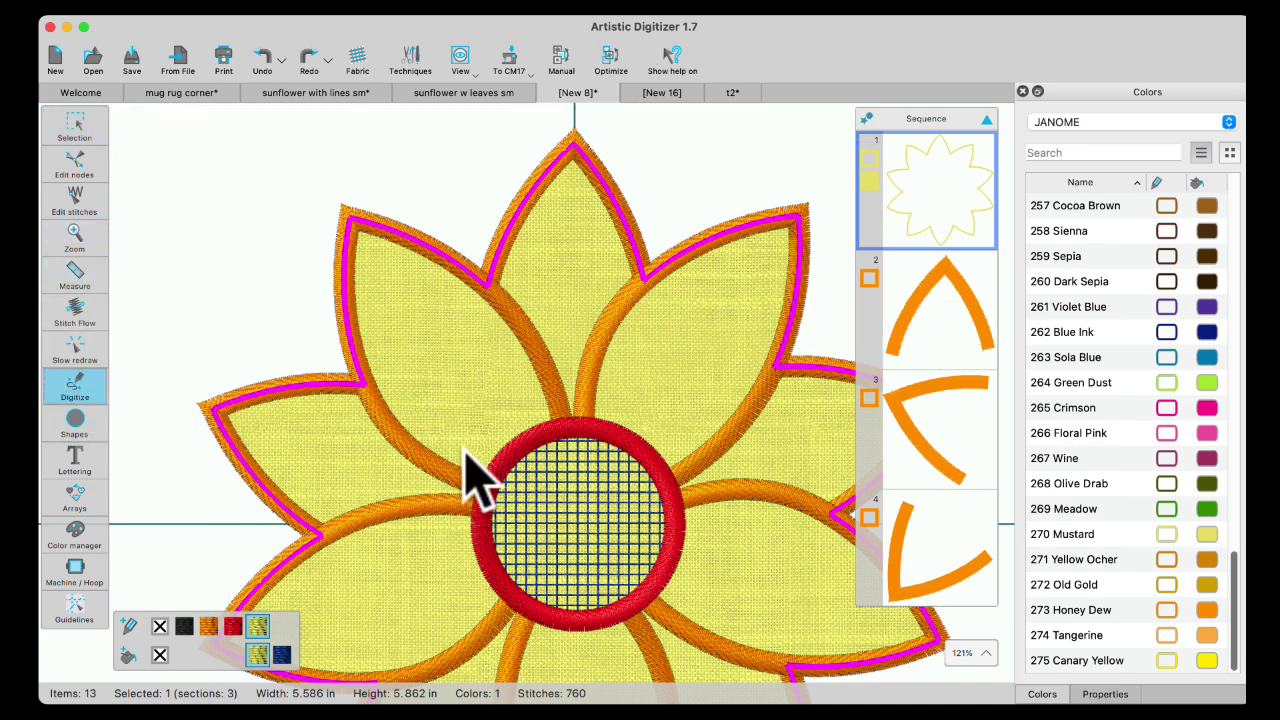
pyautogui.click(507, 465)
pyautogui.click(437, 429)
pyautogui.rightClick(400, 315)
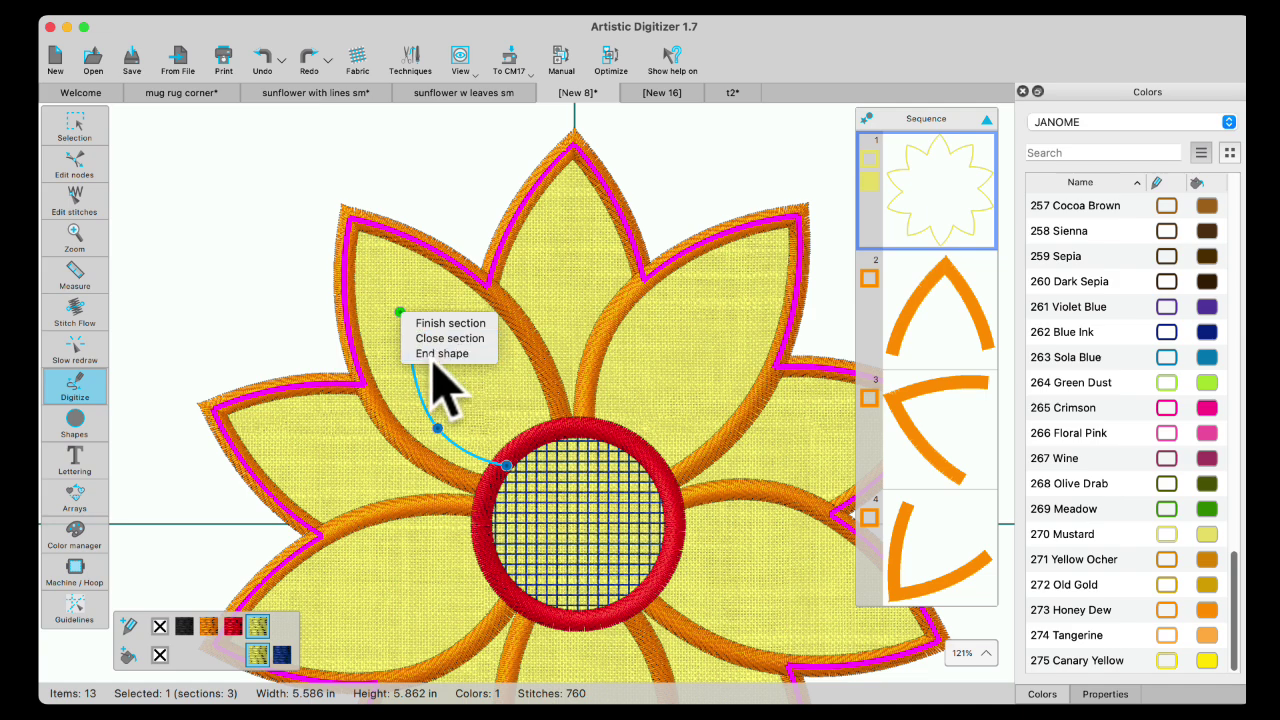
pyautogui.click(465, 358)
pyautogui.click(530, 447)
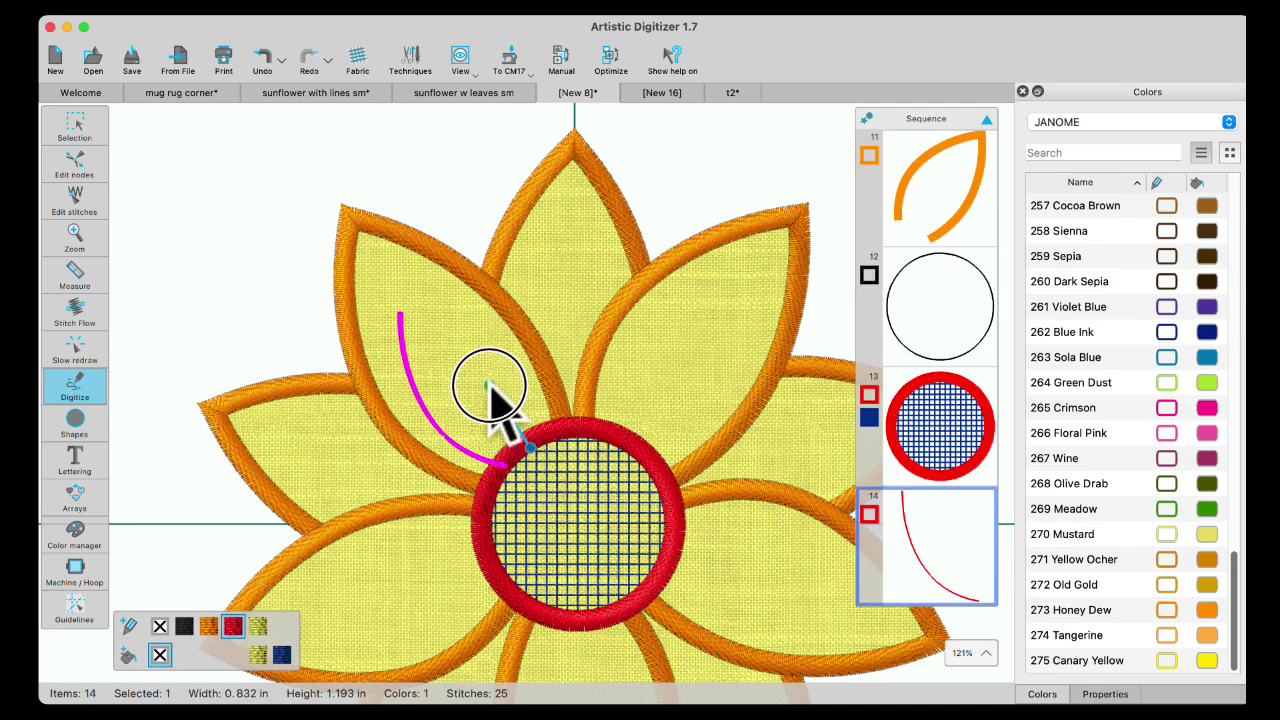
pyautogui.rightClick(434, 341)
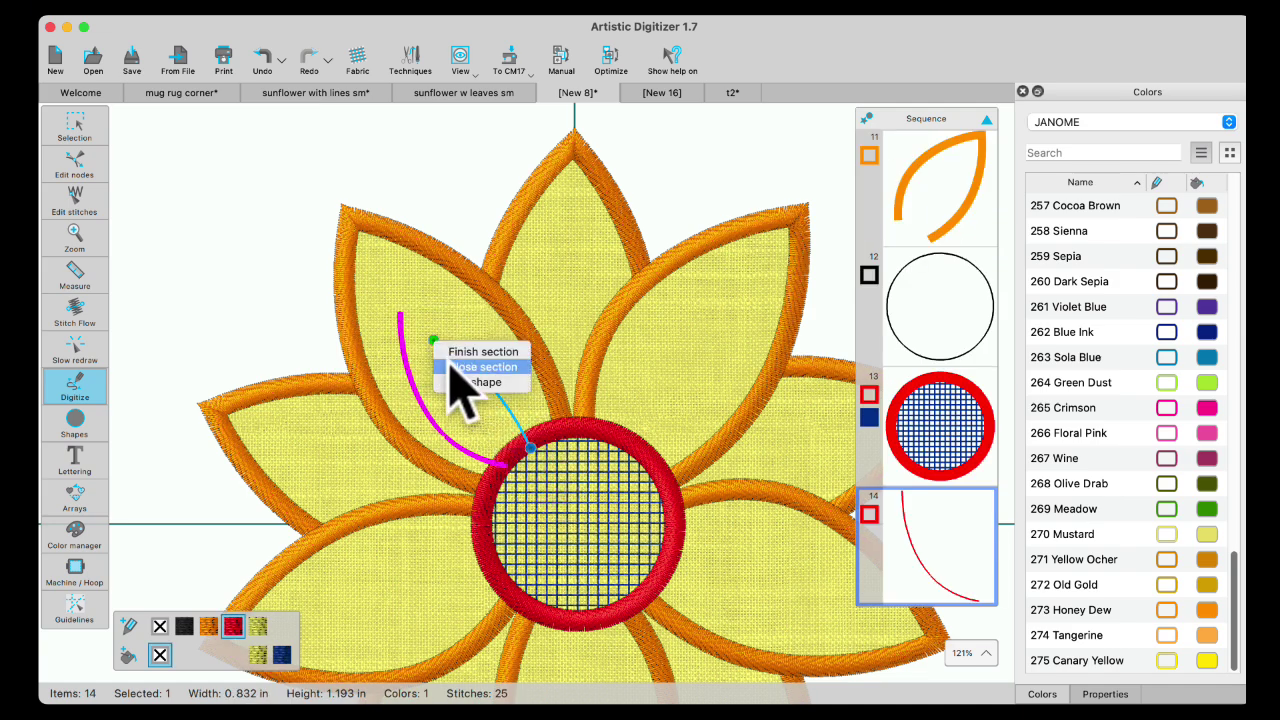
# Digitize two open vein lines in the top petal, one bent about 1.08 in tall and one straight about 0.96 in tall
pyautogui.click(530, 287)
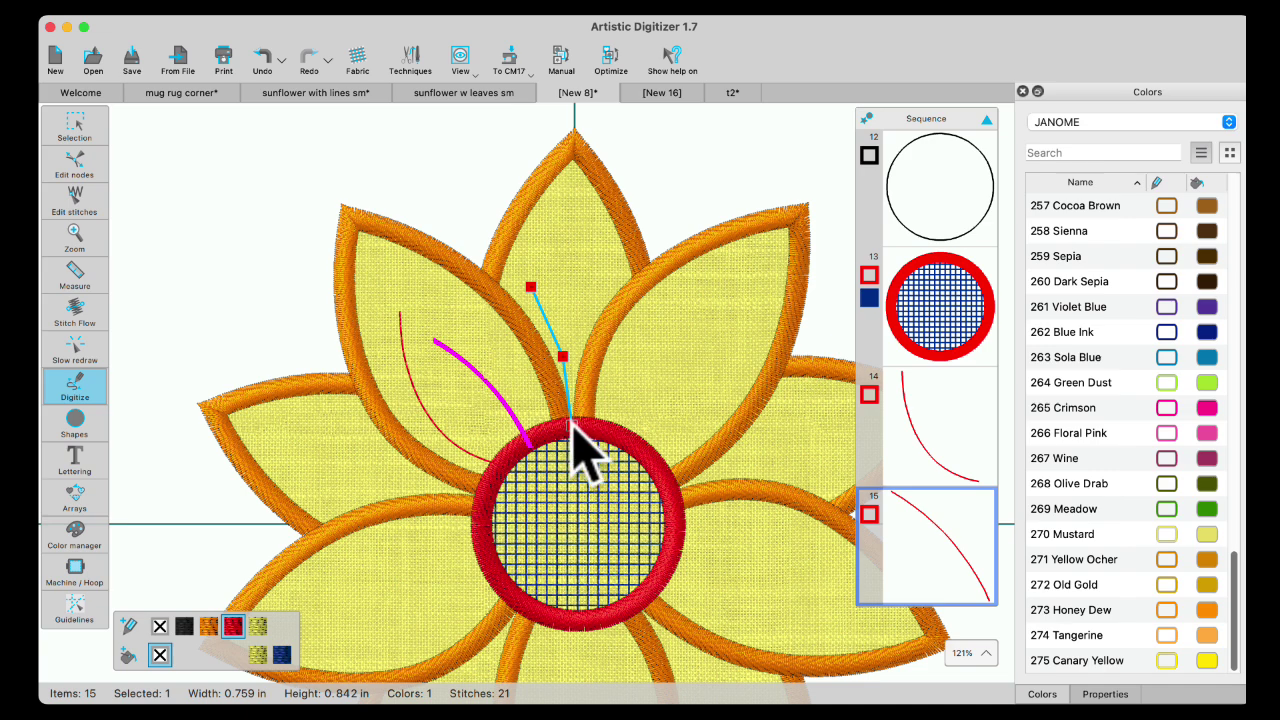
pyautogui.rightClick(572, 424)
pyautogui.click(600, 438)
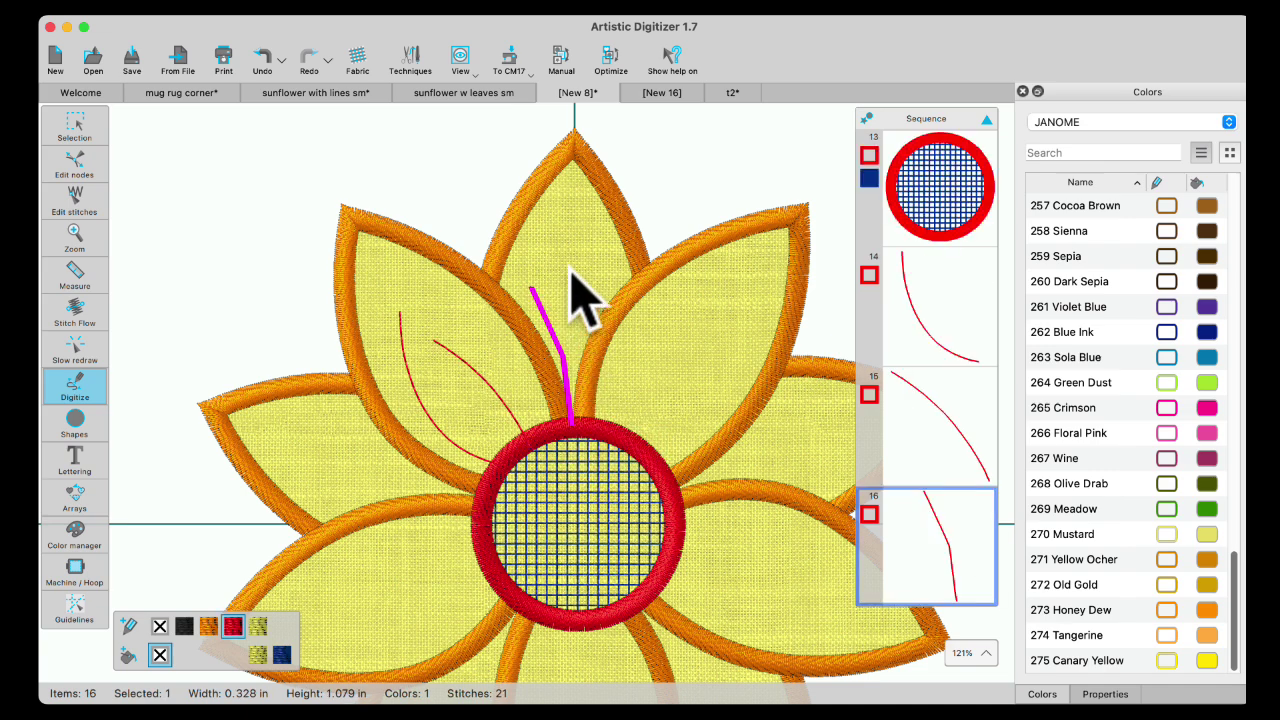
pyautogui.click(585, 260)
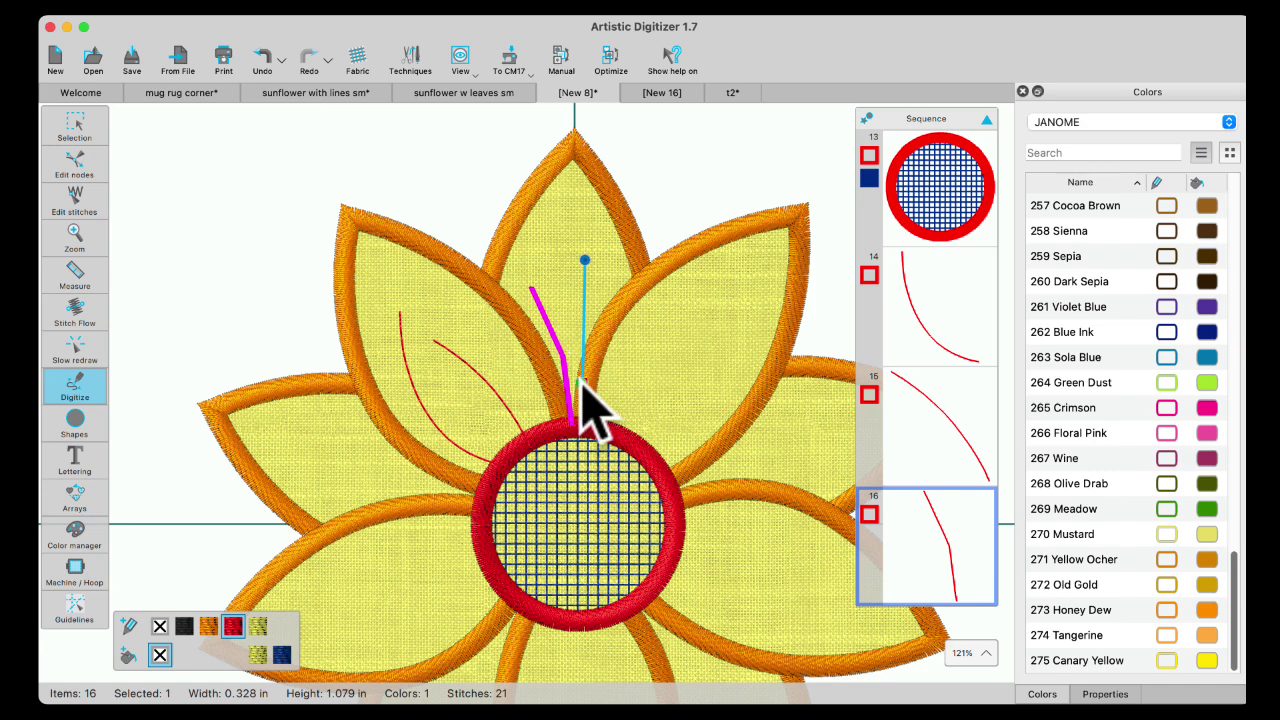
pyautogui.rightClick(583, 390)
pyautogui.click(603, 425)
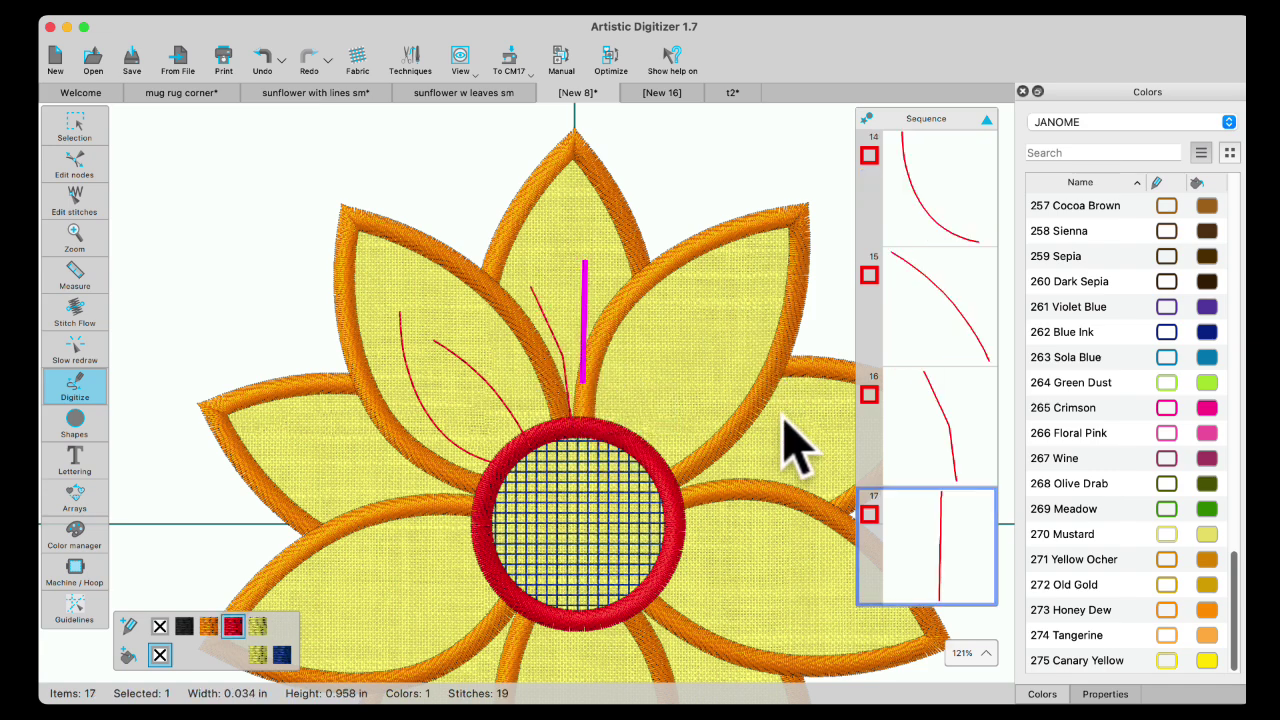
# Apply the Oval-Bean stitch to the running outlines of all four vein lines
pyautogui.click(75, 128)
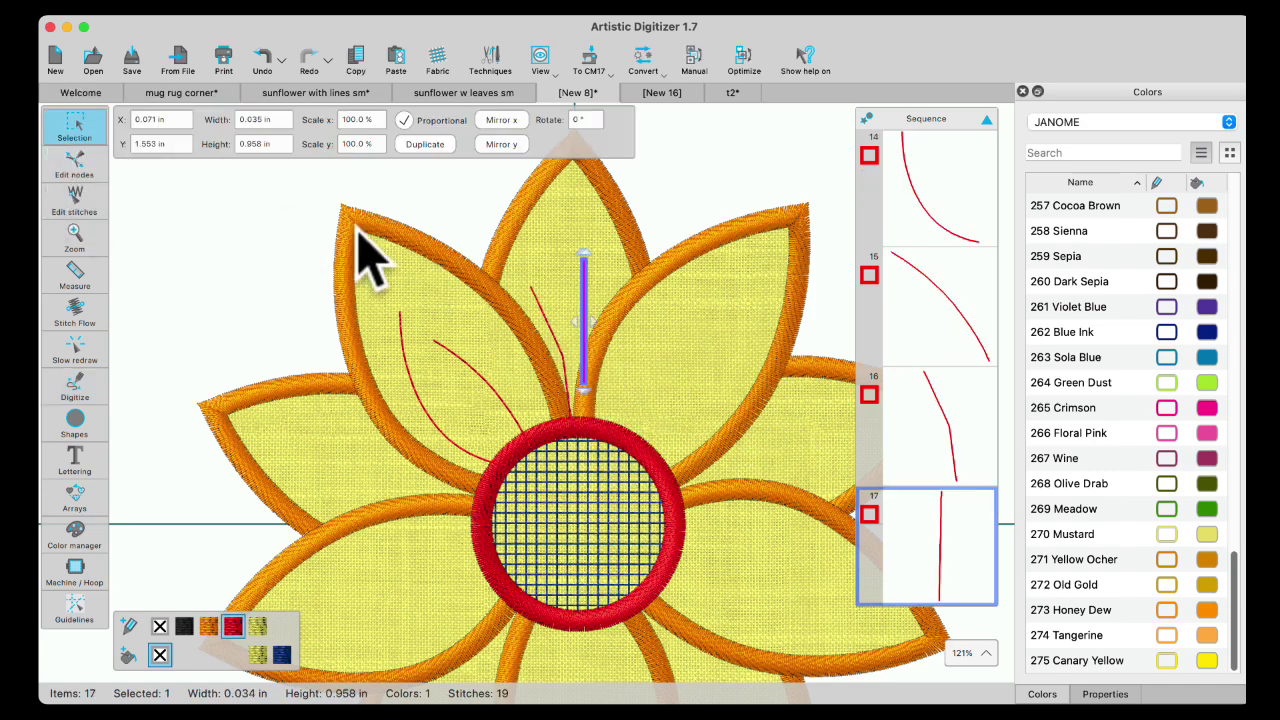
pyautogui.click(950, 225)
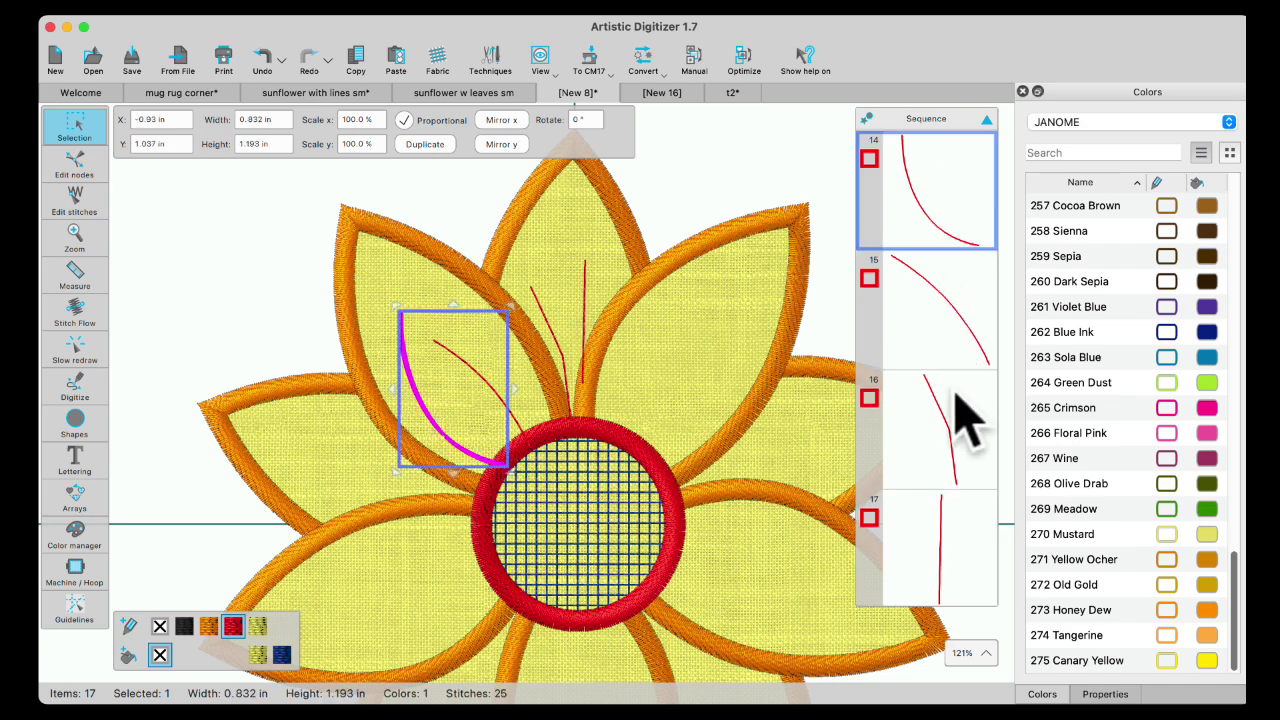
pyautogui.keyDown('shift'); pyautogui.click(962, 542); pyautogui.keyUp('shift')
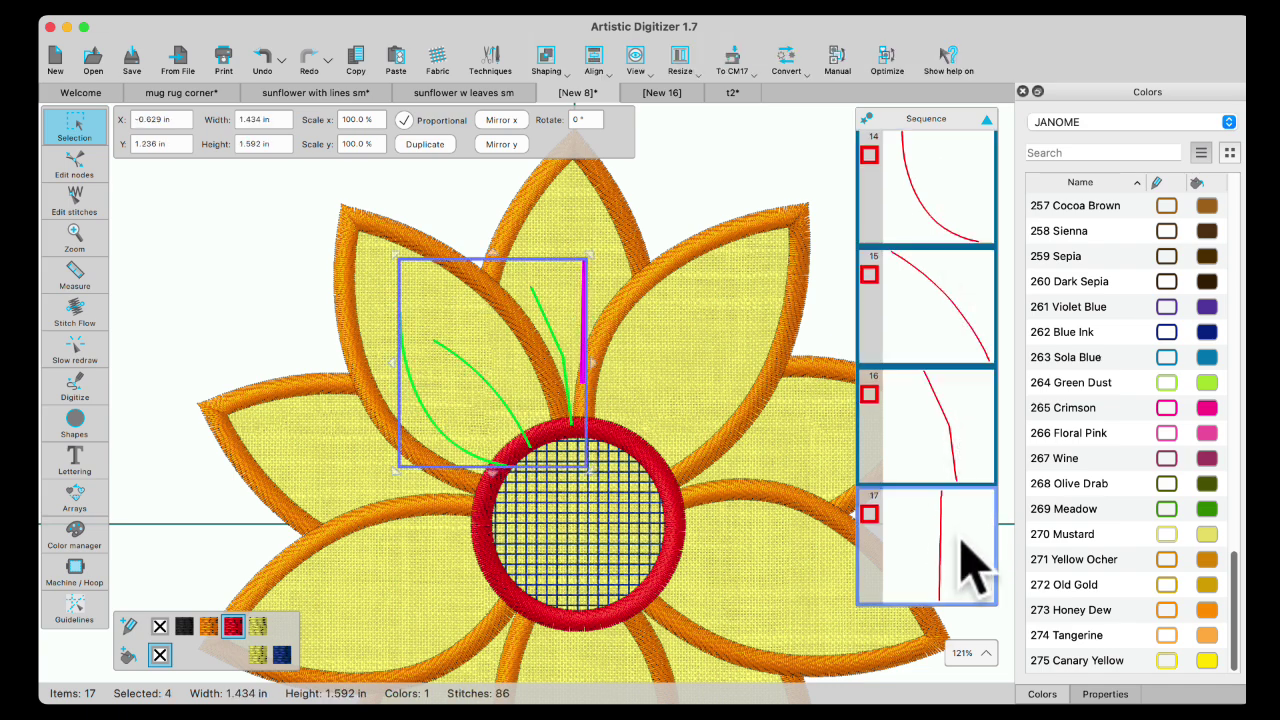
pyautogui.click(1108, 693)
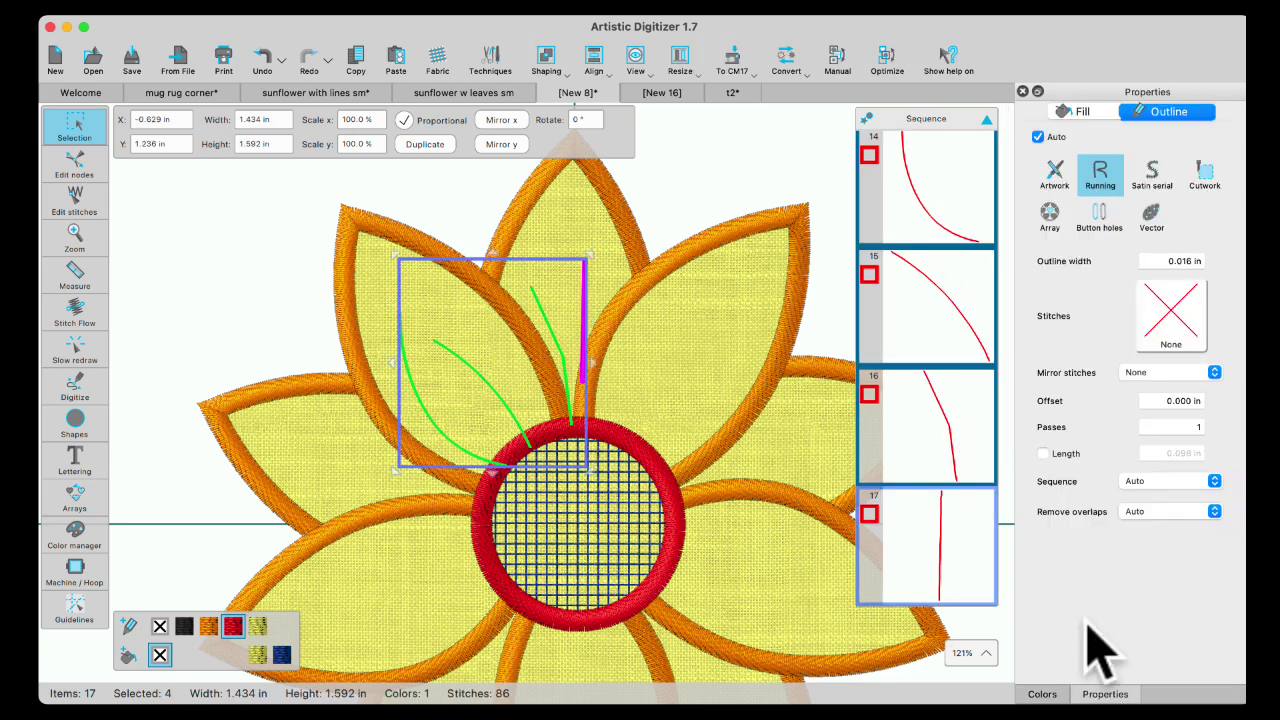
pyautogui.click(1175, 320)
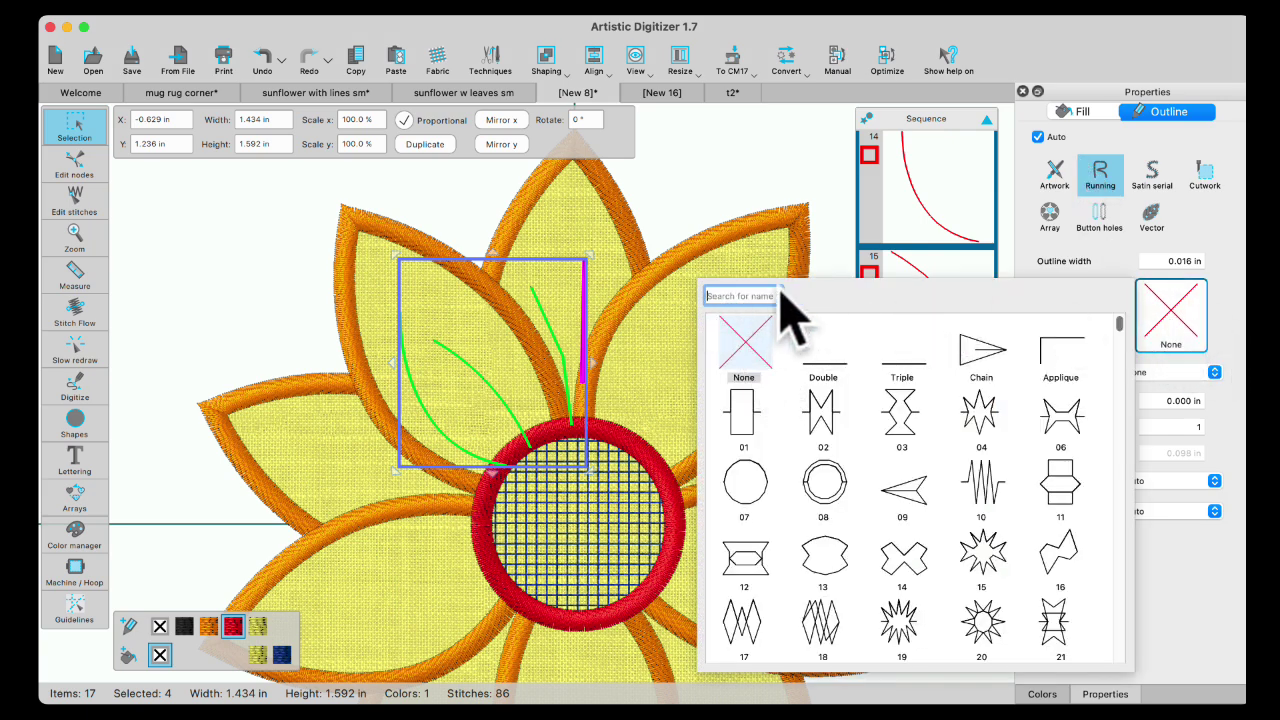
pyautogui.write('oval')
pyautogui.click(735, 350)
pyautogui.click(735, 352)
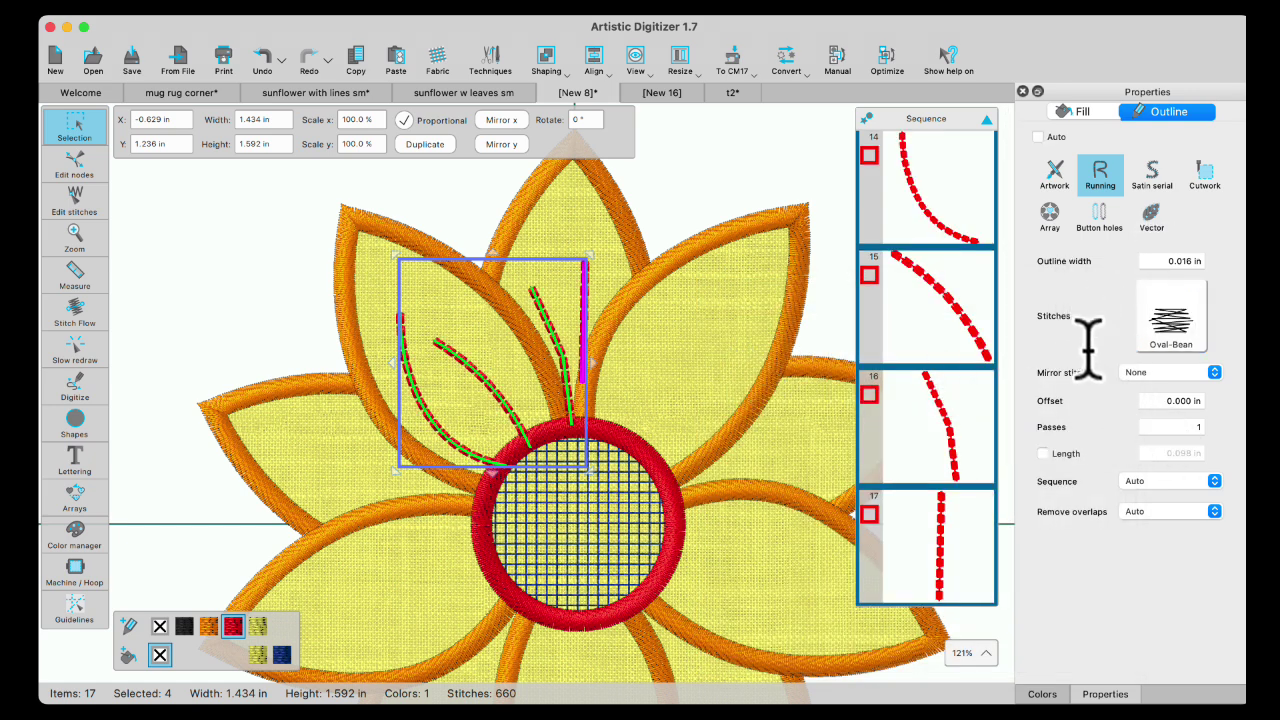
# Set the stitch length of the four vein lines to 3.0 mm and their outline colour to 260 Dark Sepia
pyautogui.click(1044, 453)
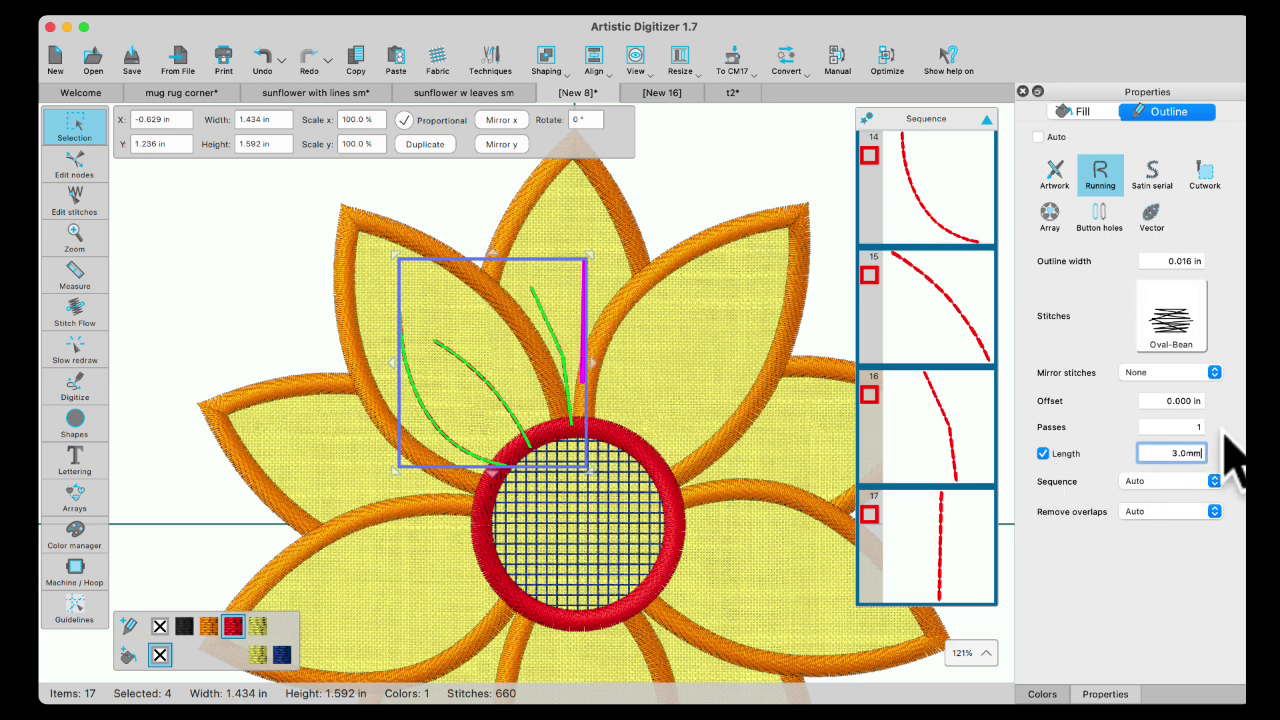
pyautogui.press('Return')
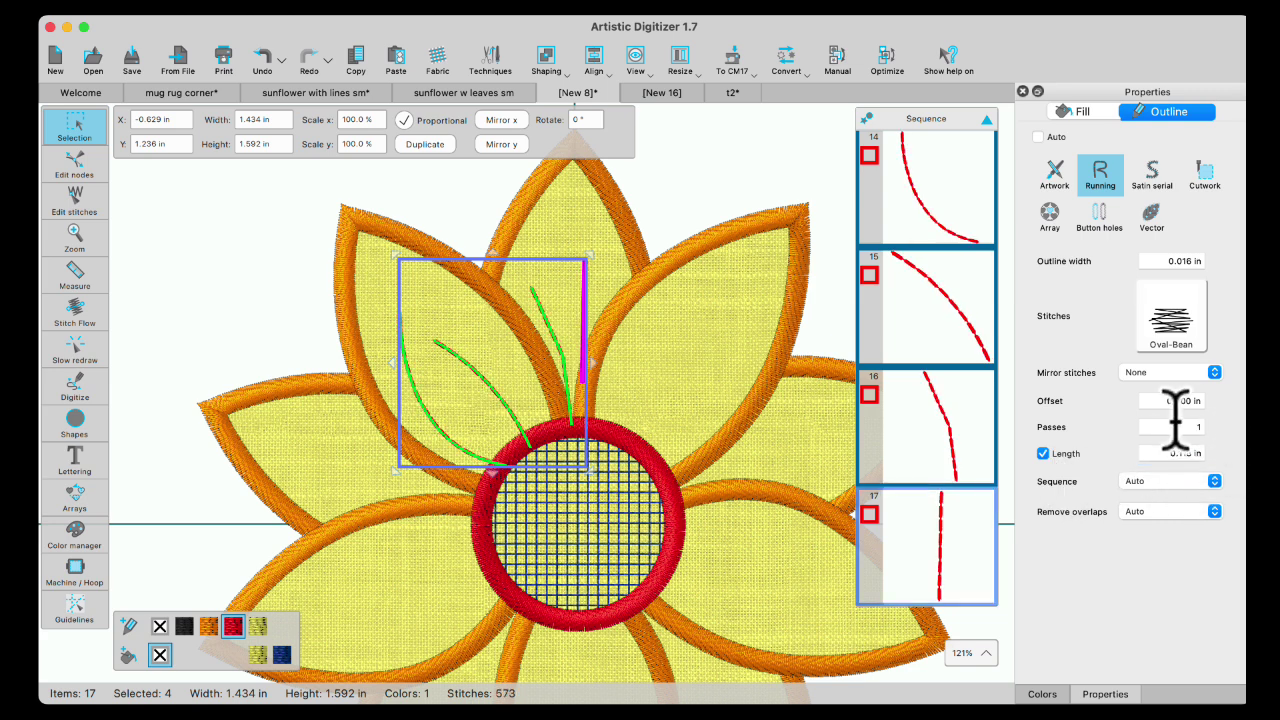
pyautogui.click(1042, 694)
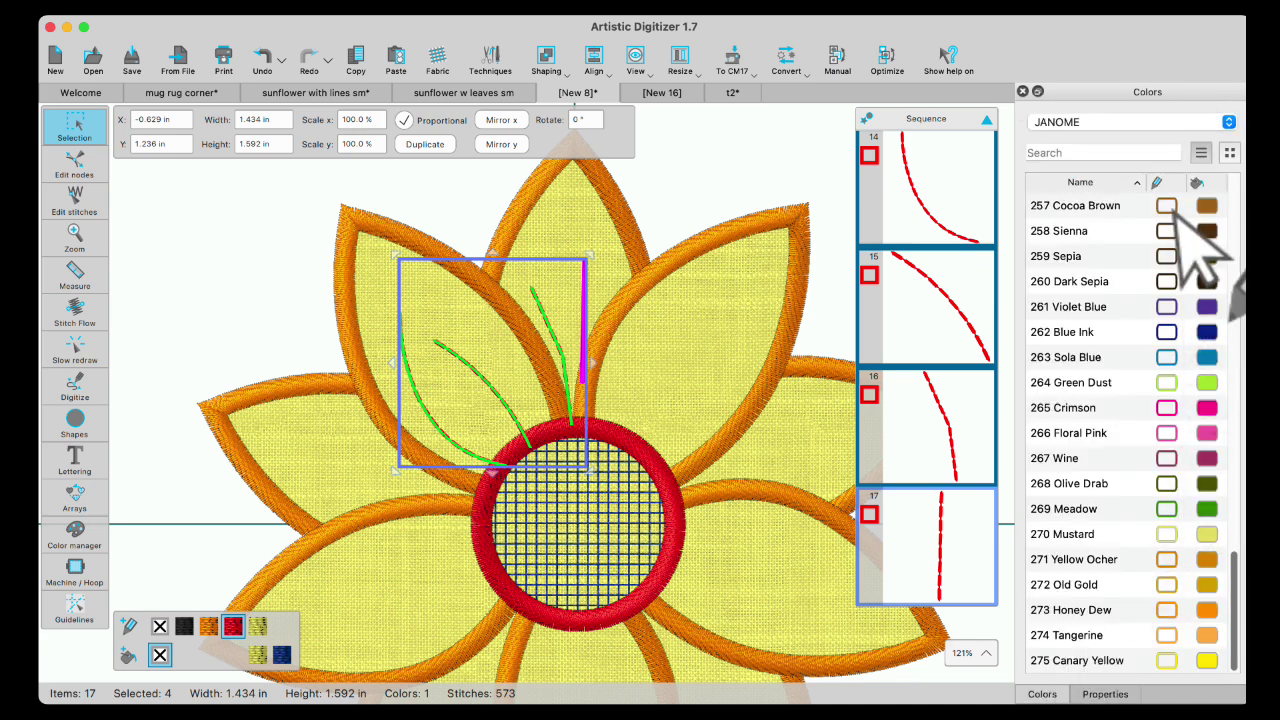
pyautogui.click(1166, 281)
pyautogui.click(272, 236)
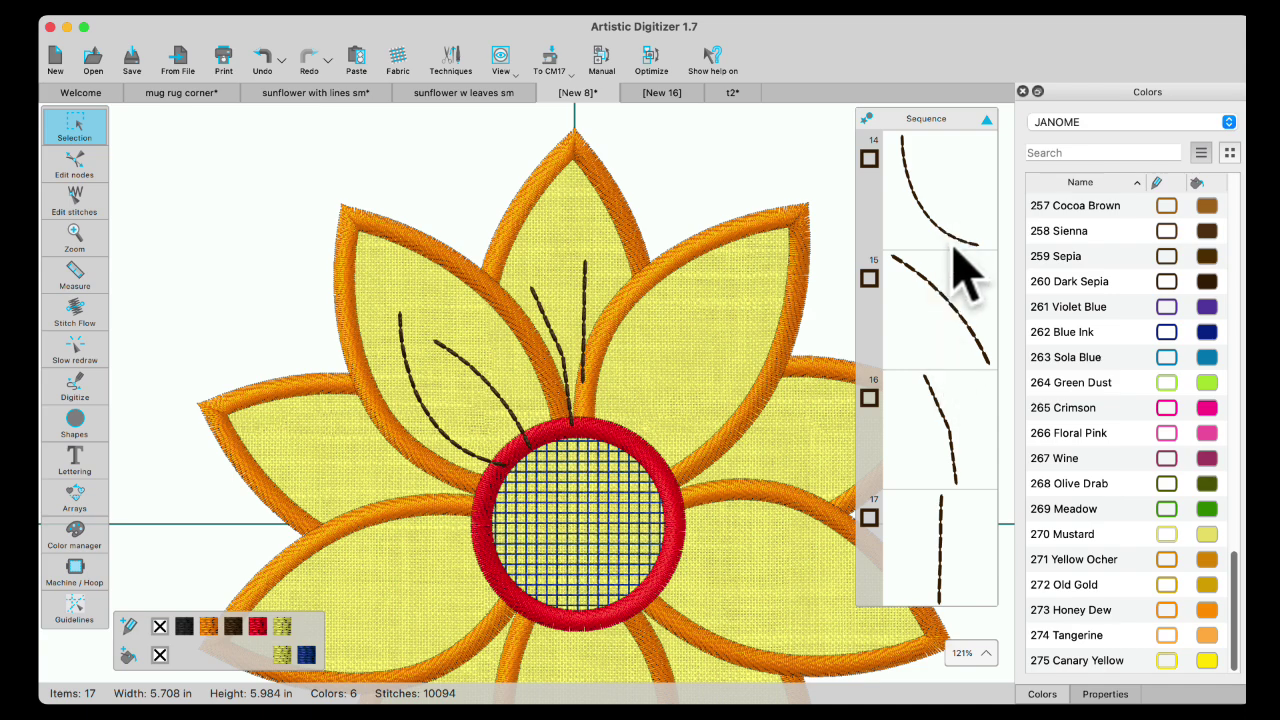
# Move all four dark vein lines up the stitching sequence to directly after the yellow flower fill
pyautogui.click(953, 495)
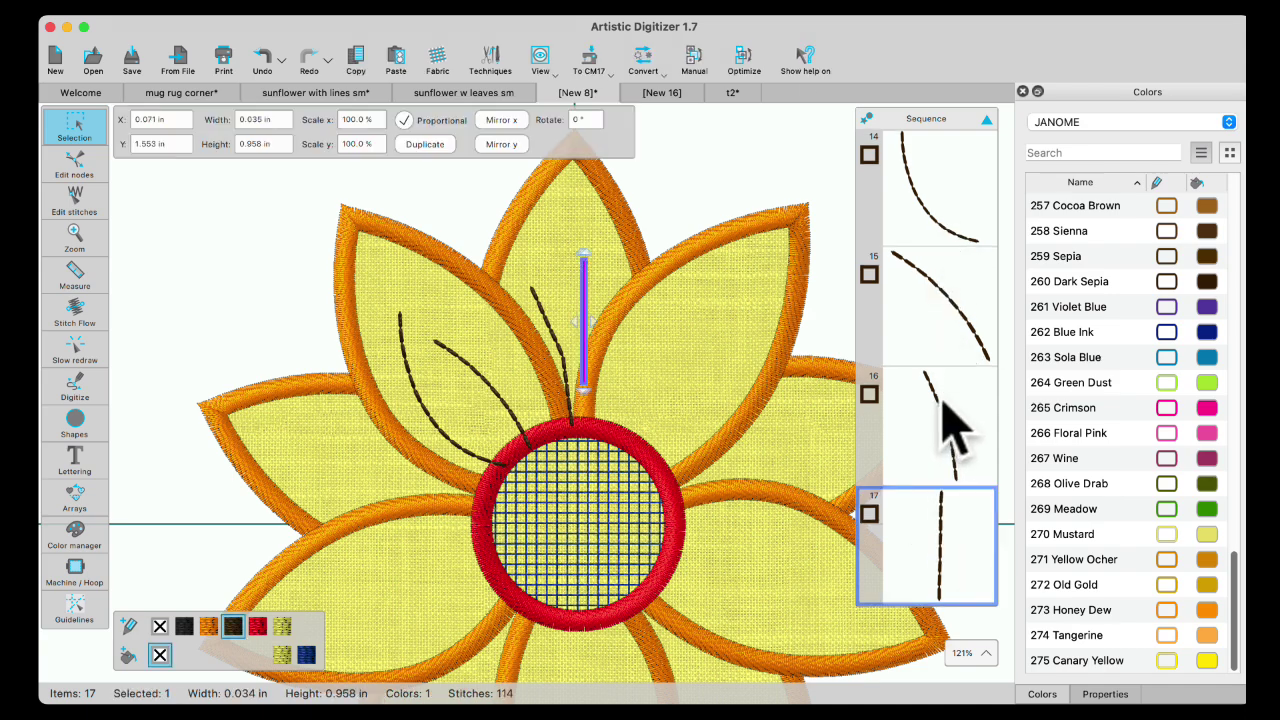
pyautogui.keyDown('shift'); pyautogui.click(950, 425); pyautogui.keyUp('shift')
pyautogui.keyDown('shift'); pyautogui.click(970, 305); pyautogui.keyUp('shift')
pyautogui.keyDown('shift'); pyautogui.click(945, 222); pyautogui.keyUp('shift')
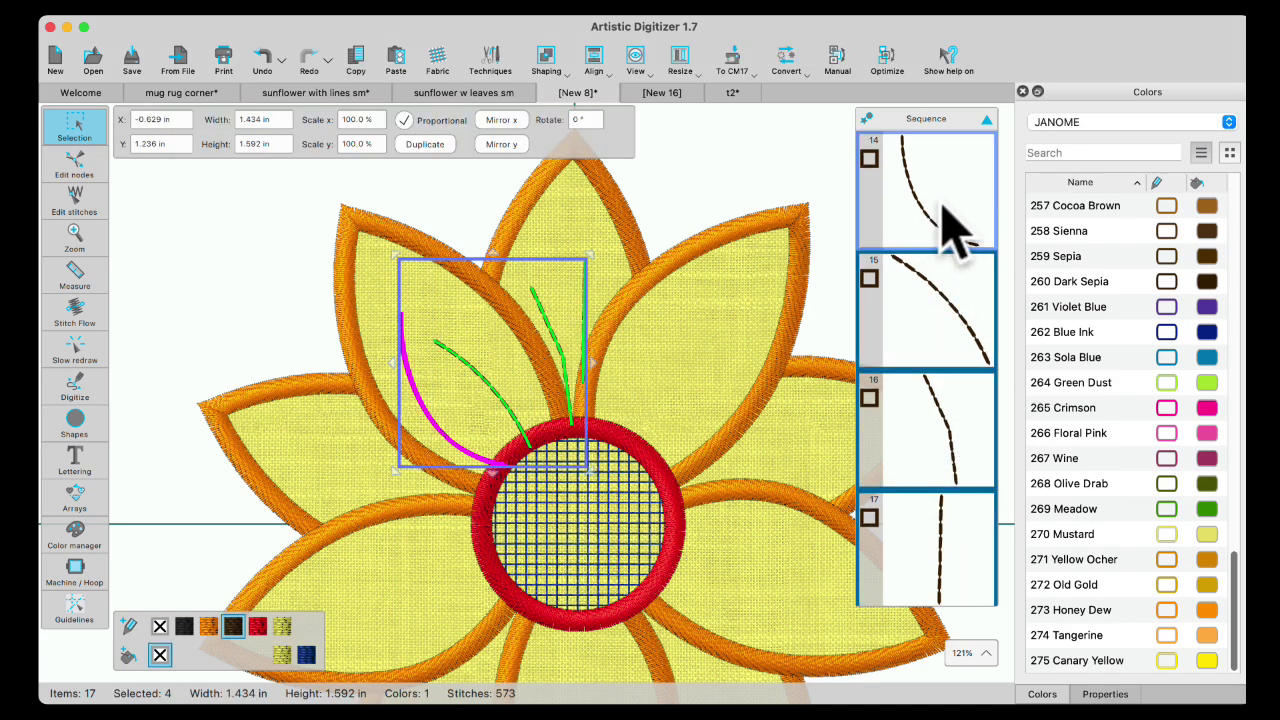
pyautogui.scroll(5, 960, 222)
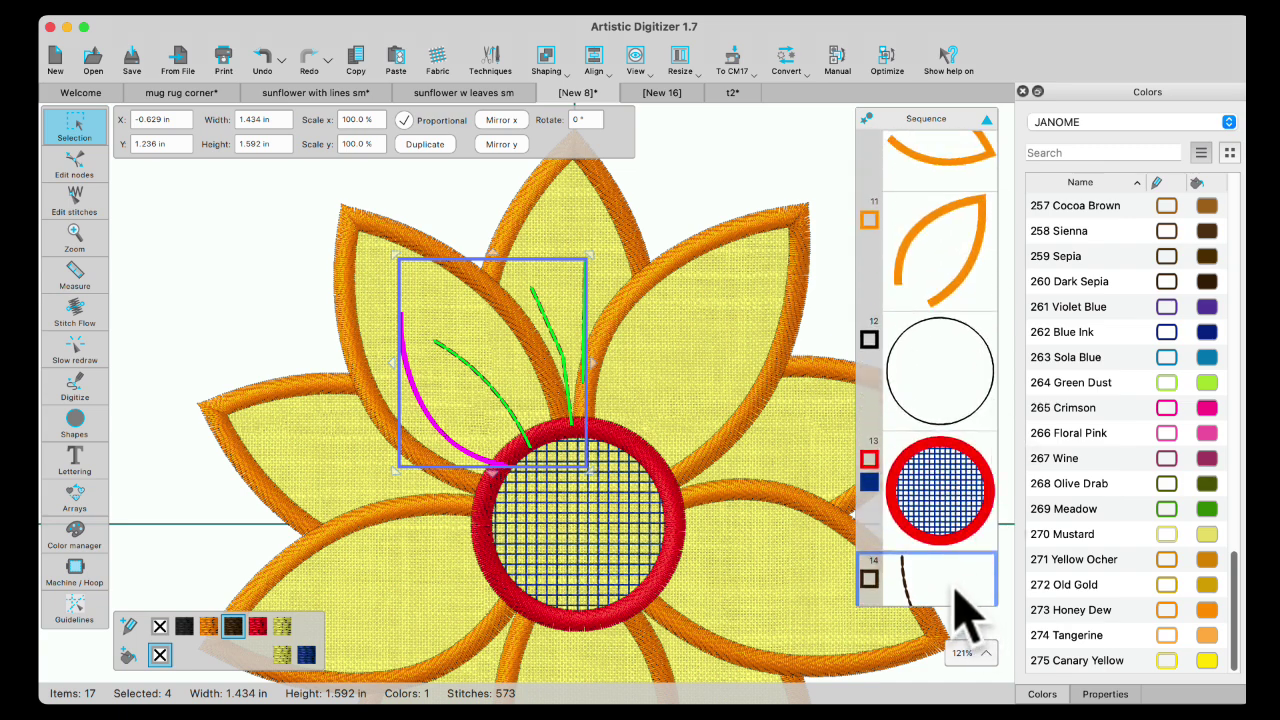
pyautogui.moveTo(960, 600); pyautogui.dragTo(965, 282)
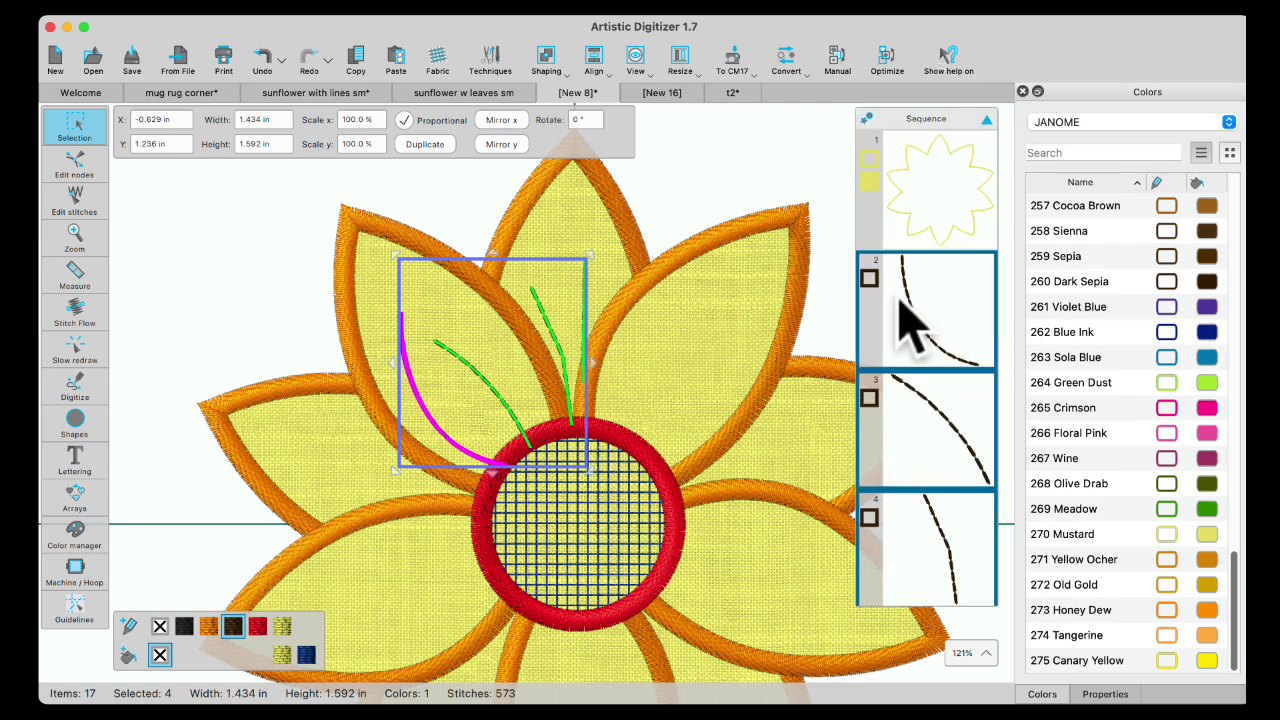
pyautogui.click(253, 288)
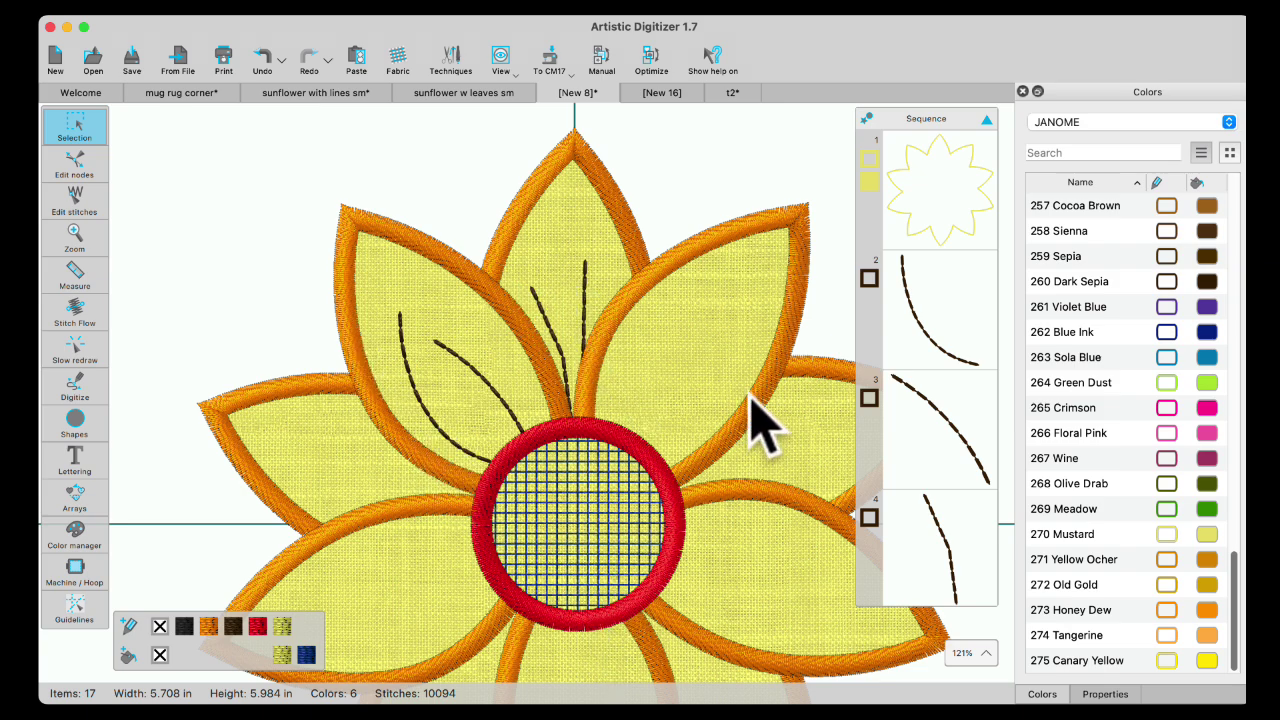
# Undo the last sequence move of the four vein lines and deselect them
pyautogui.click(264, 58)
pyautogui.scroll(-10, 937, 457)
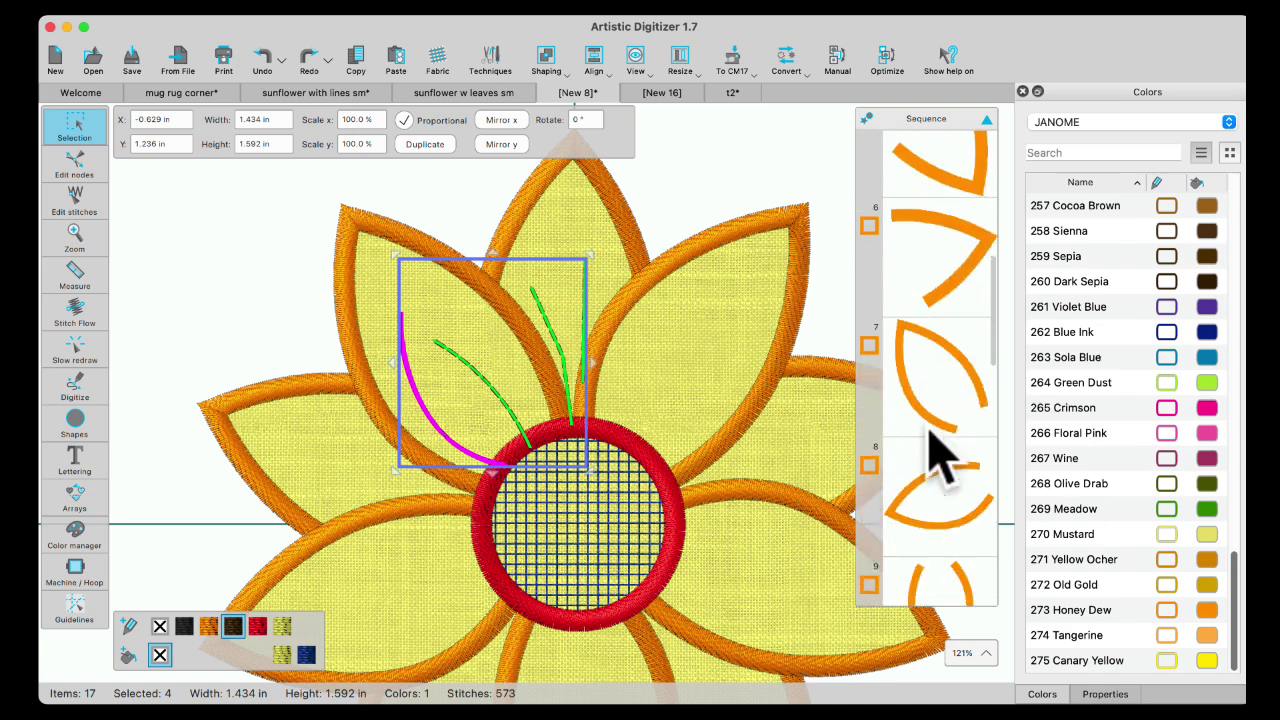
pyautogui.scroll(-5, 940, 430)
pyautogui.click(786, 163)
pyautogui.scroll(2, 940, 250)
pyautogui.scroll(2, 960, 350)
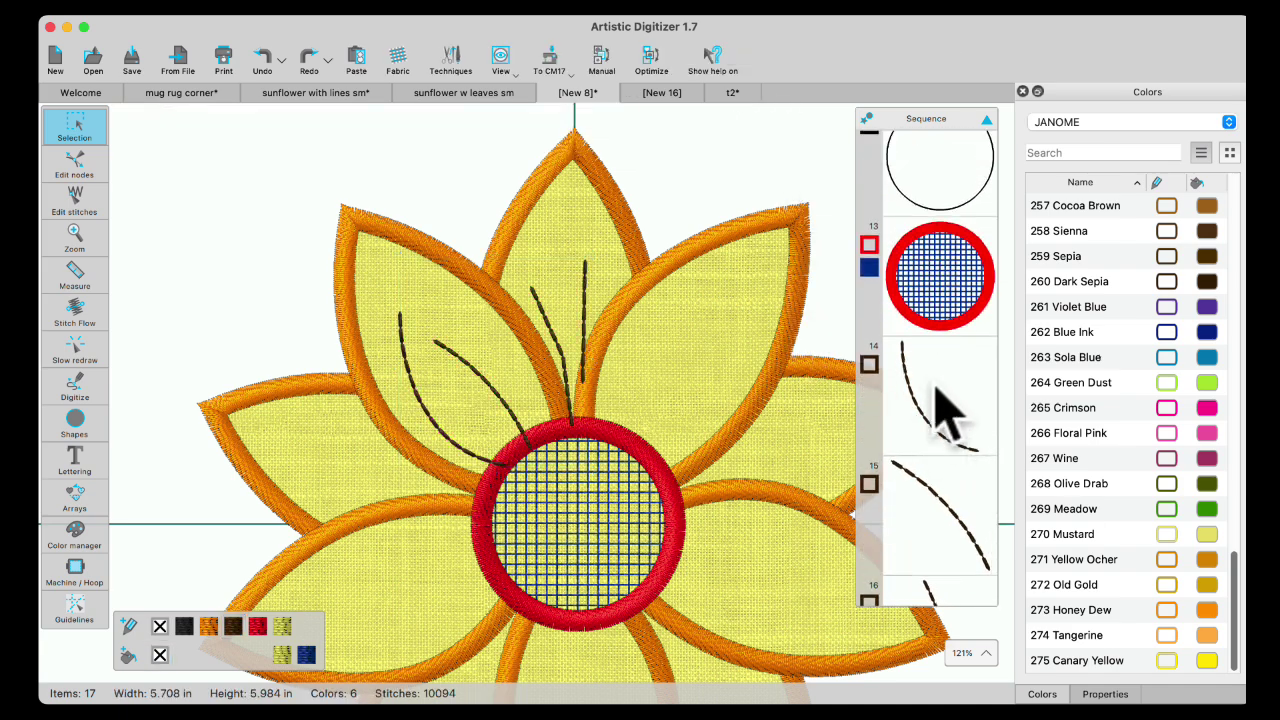
# Reorder sequence items 14 to 17, the dark vein lines, so they stitch right after the yellow flower fill and before the orange borders
pyautogui.click(935, 405)
pyautogui.scroll(-3, 950, 430)
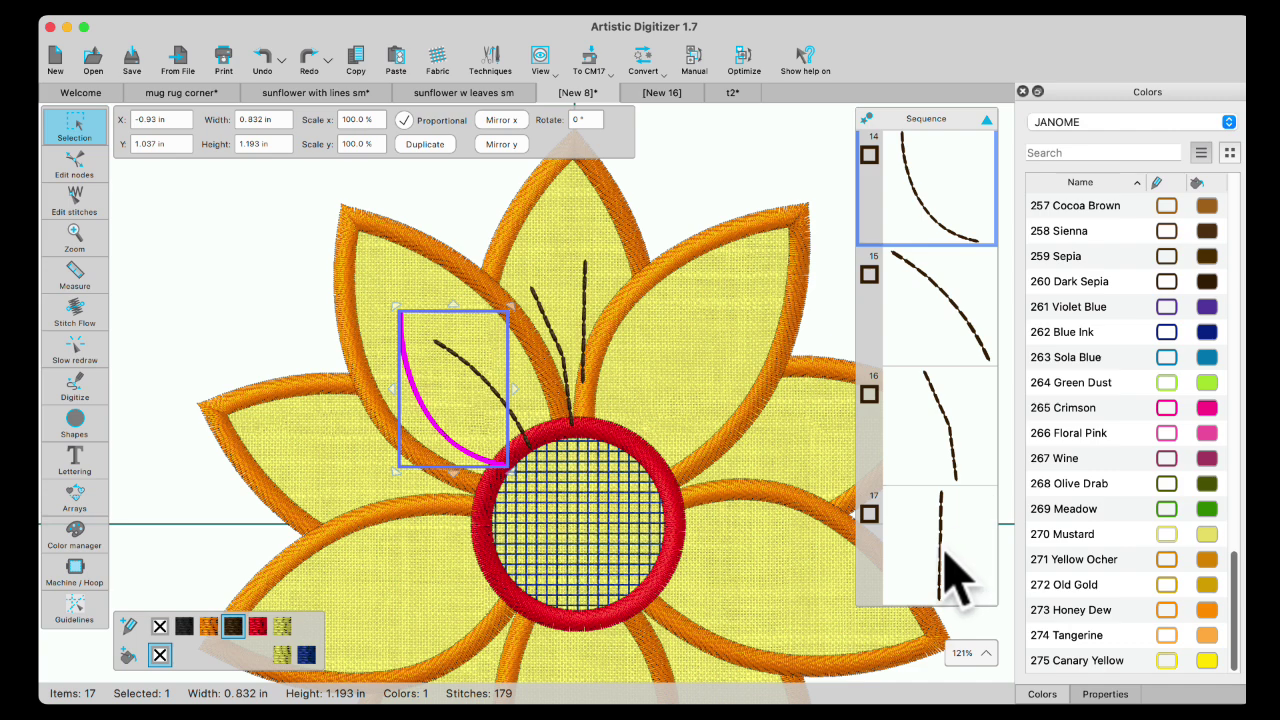
pyautogui.keyDown('shift'); pyautogui.click(950, 572); pyautogui.keyUp('shift')
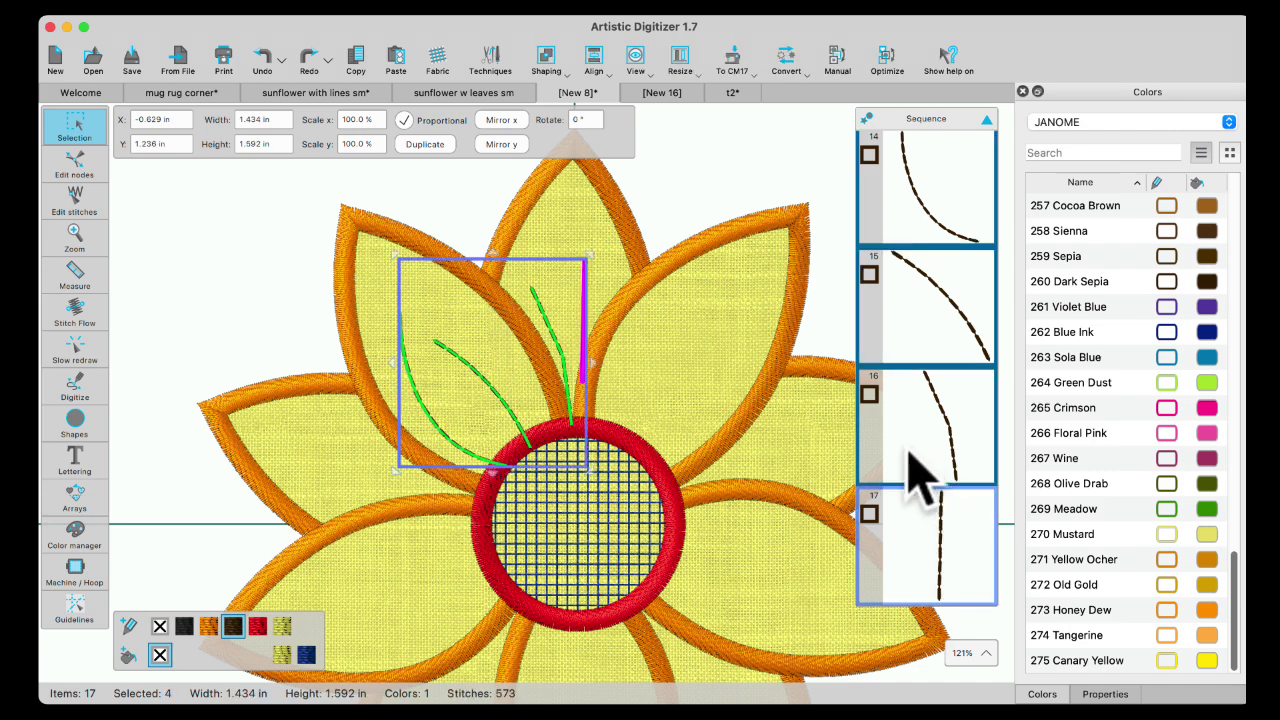
pyautogui.moveTo(929, 458); pyautogui.dragTo(986, 349)
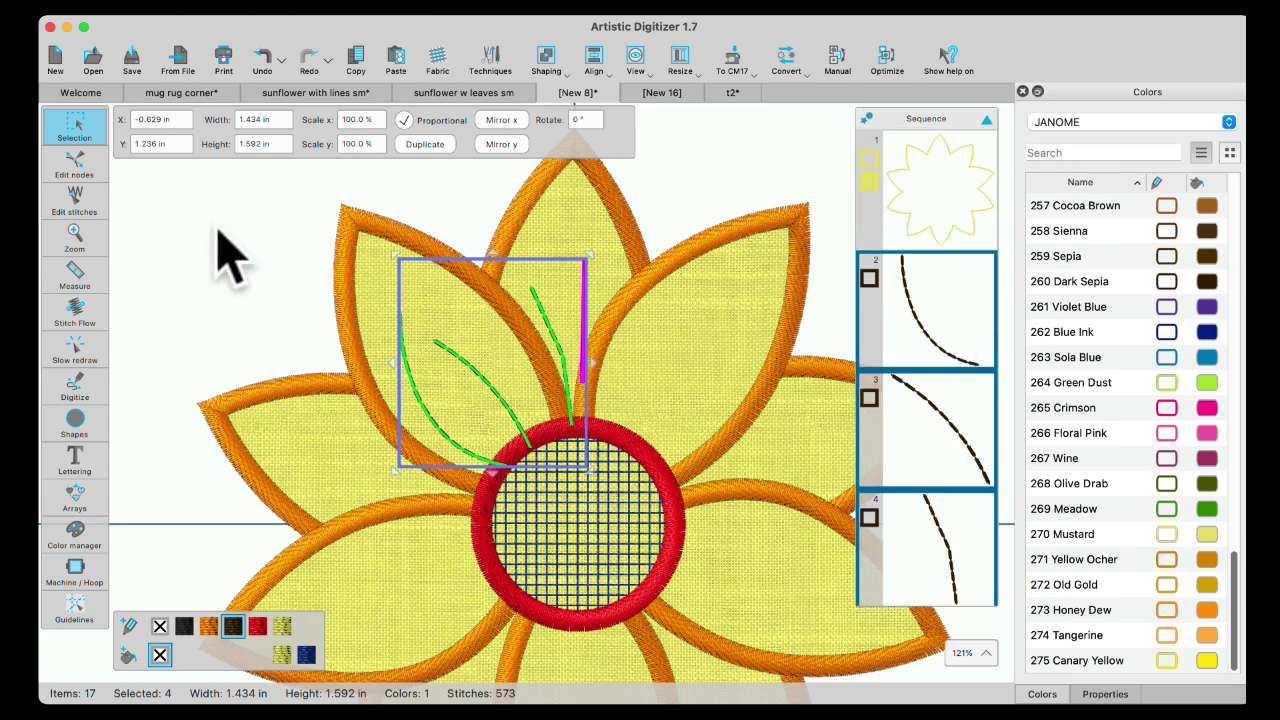
pyautogui.click(140, 240)
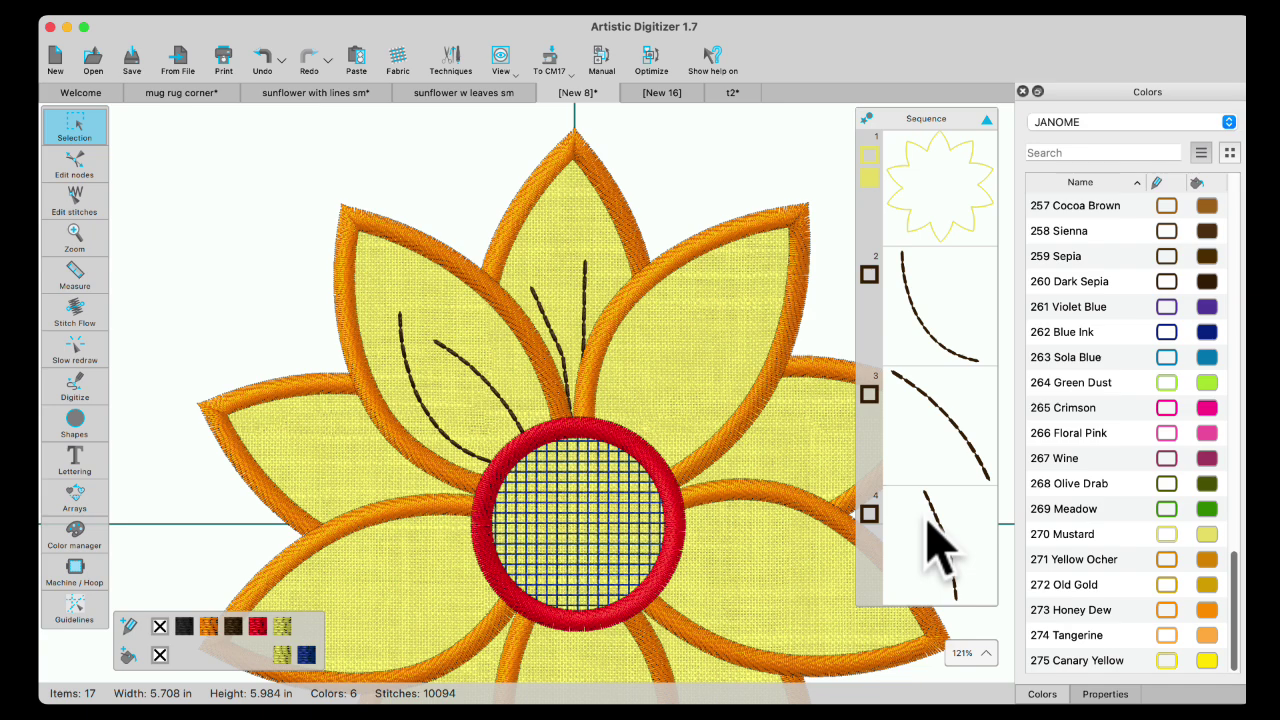
# Switch back to the orange quarter-sunflower design in the t2 document
pyautogui.click(737, 95)
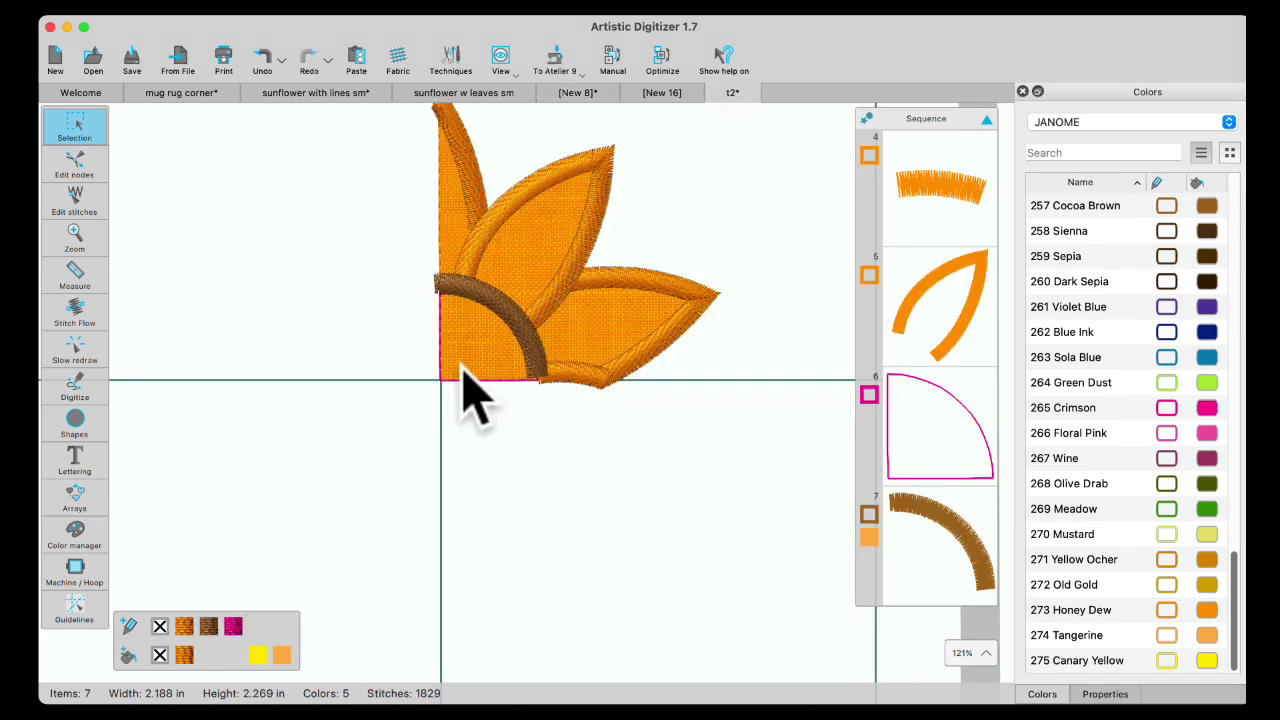
pyautogui.scroll(2, 474, 380)
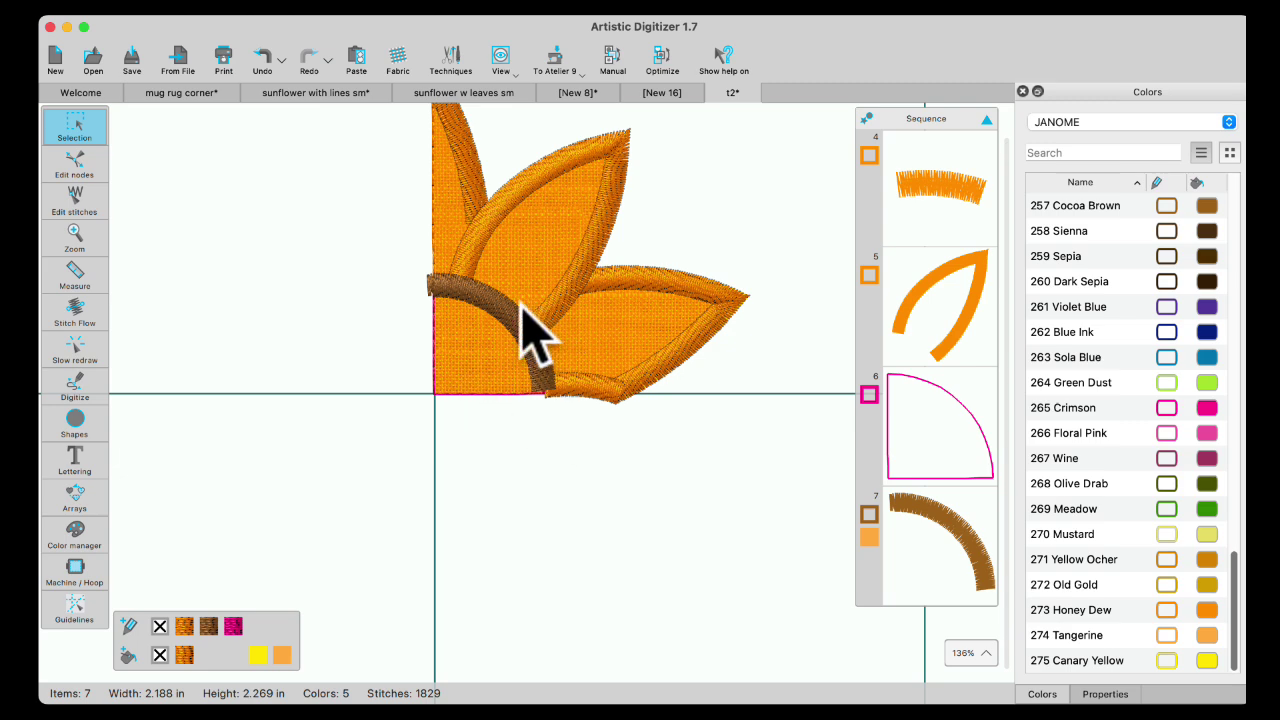
# Switch to the mug rug corner document and copy the outer red rounded rectangle, the first sequence item
pyautogui.scroll(-1, 522, 318)
pyautogui.click(189, 96)
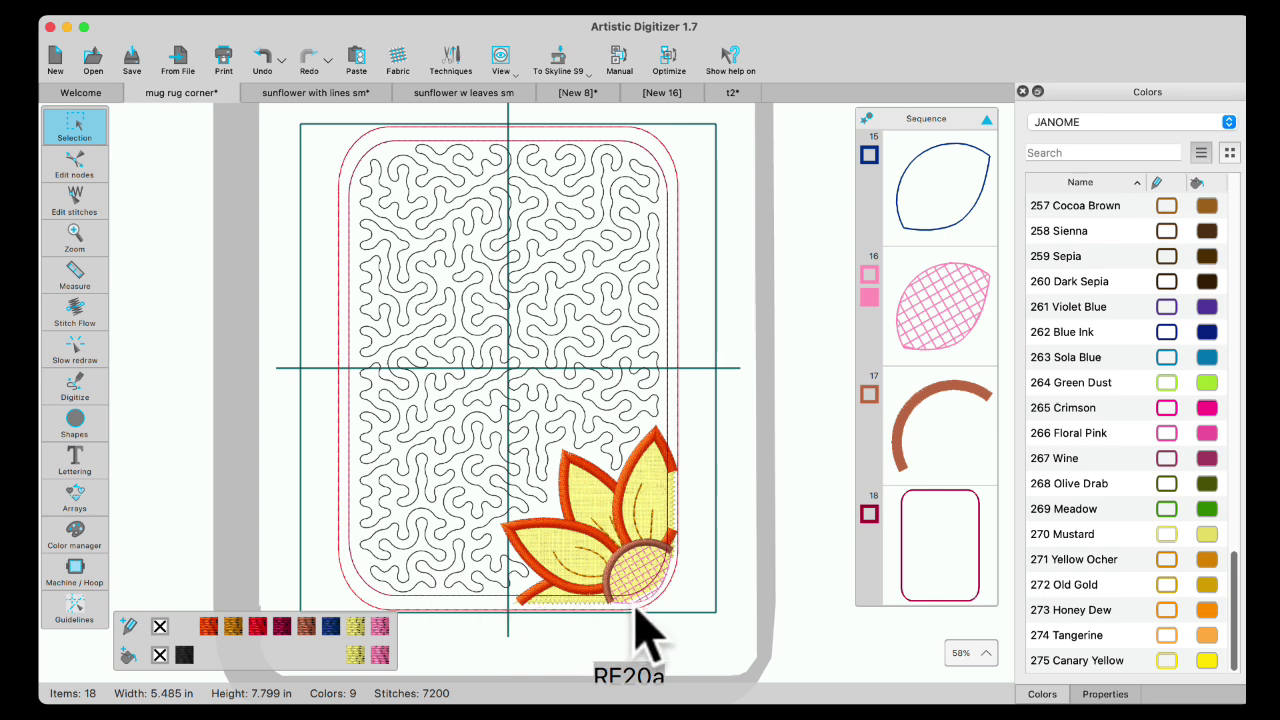
pyautogui.scroll(15, 955, 330)
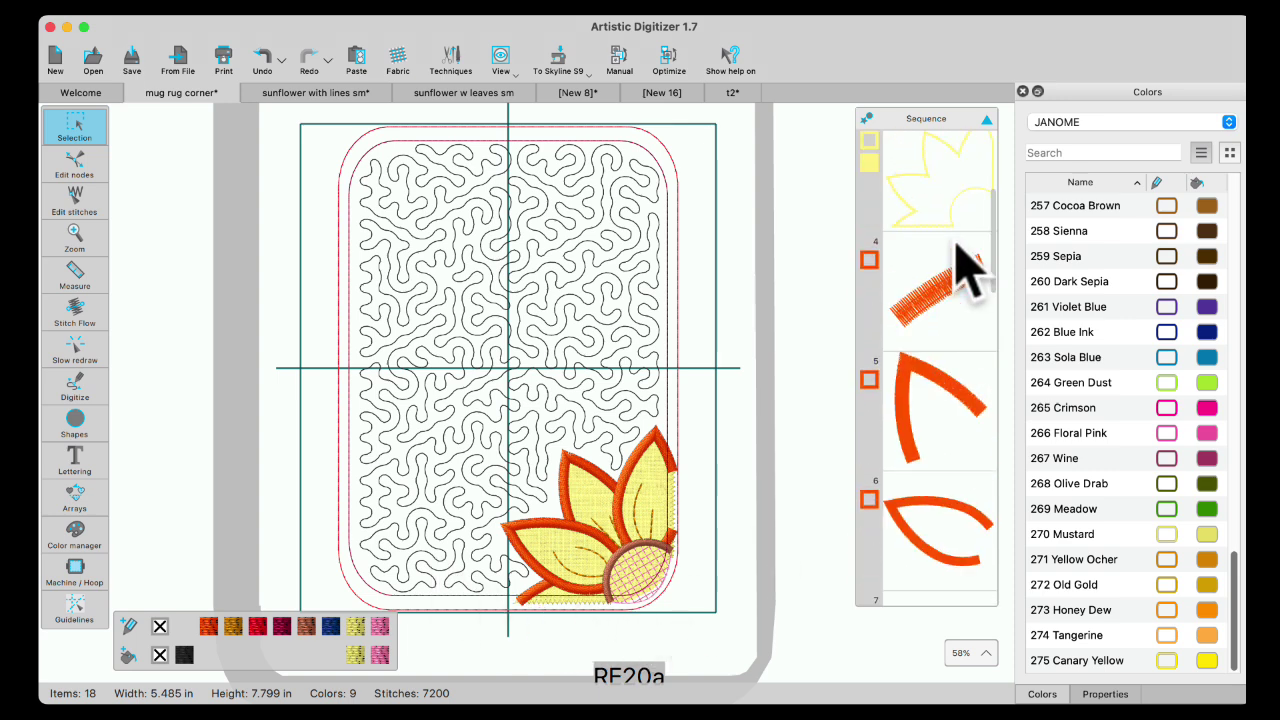
pyautogui.click(937, 193)
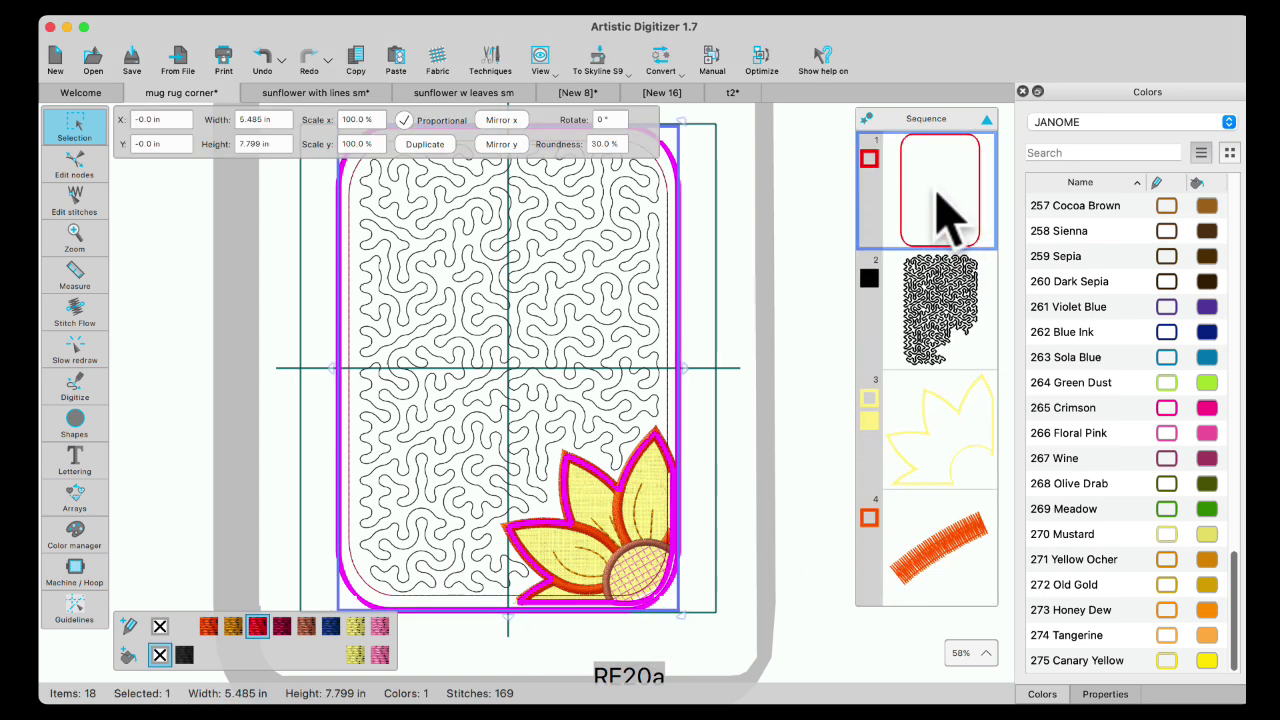
pyautogui.scroll(-5, 950, 520)
pyautogui.scroll(-8, 935, 578)
pyautogui.scroll(4, 935, 560)
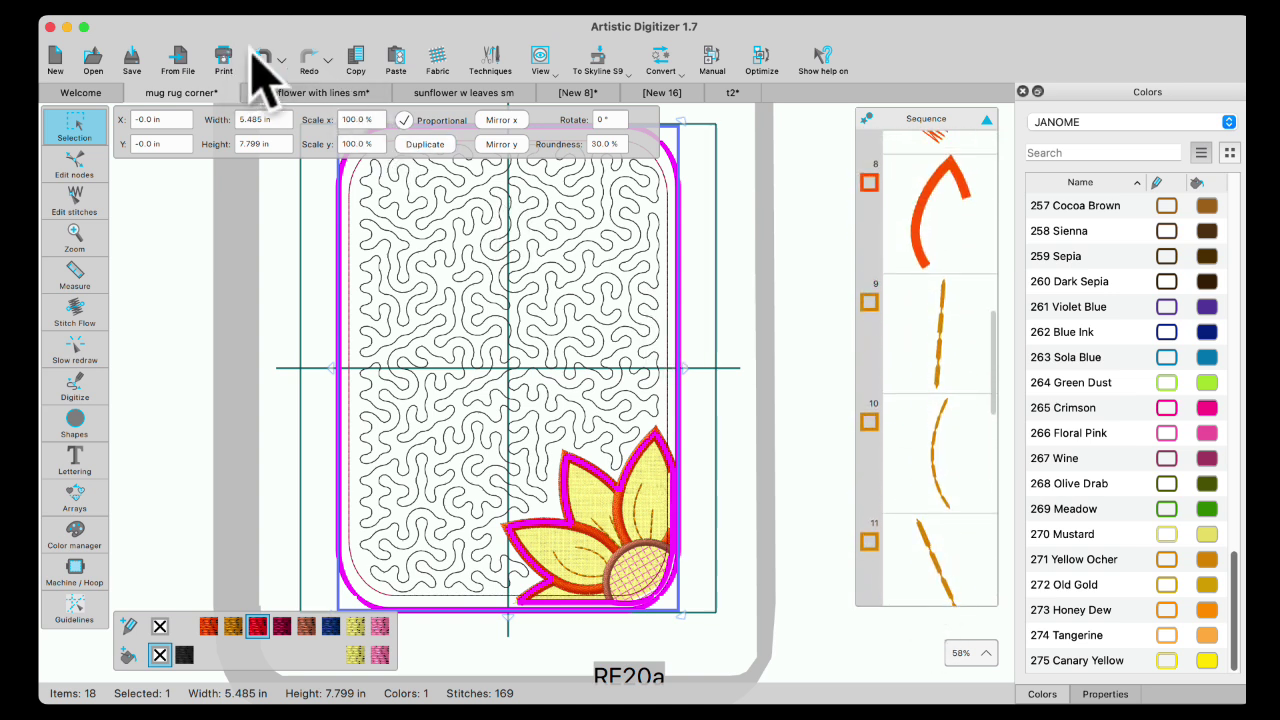
# Paste the copied rounded rectangle into the t2 document with the quarter sunflower
pyautogui.click(732, 92)
pyautogui.rightClick(377, 212)
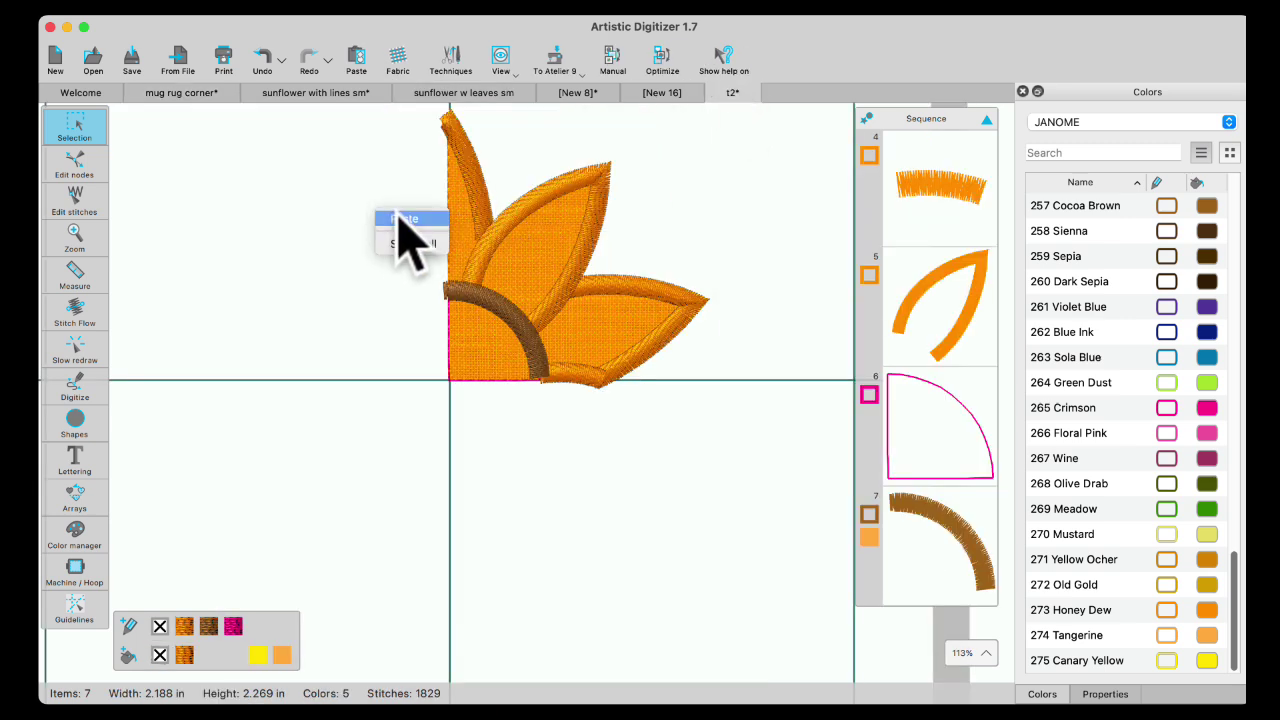
pyautogui.click(394, 214)
pyautogui.scroll(-5, 590, 310)
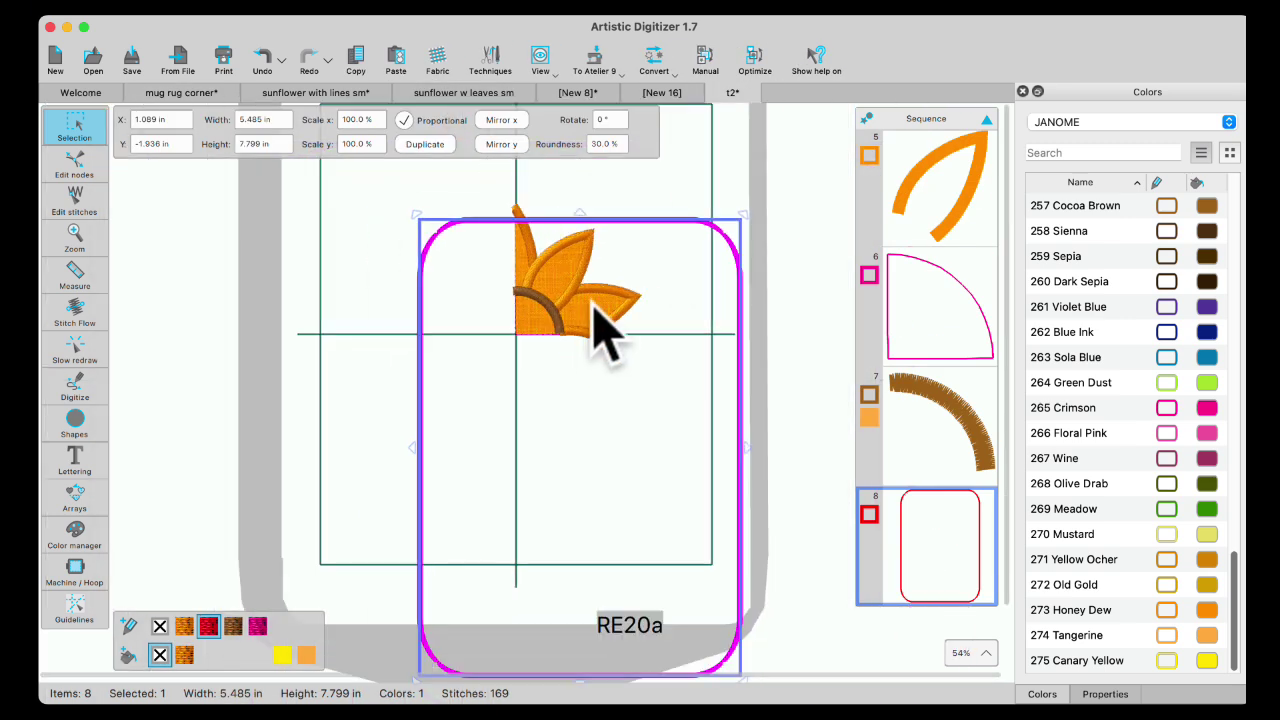
# Move the pasted rounded rectangle near the hoop's center, to about X 0.011 in and Y -0.019 in
pyautogui.moveTo(674, 234); pyautogui.dragTo(622, 322)
pyautogui.scroll(-2, 609, 440)
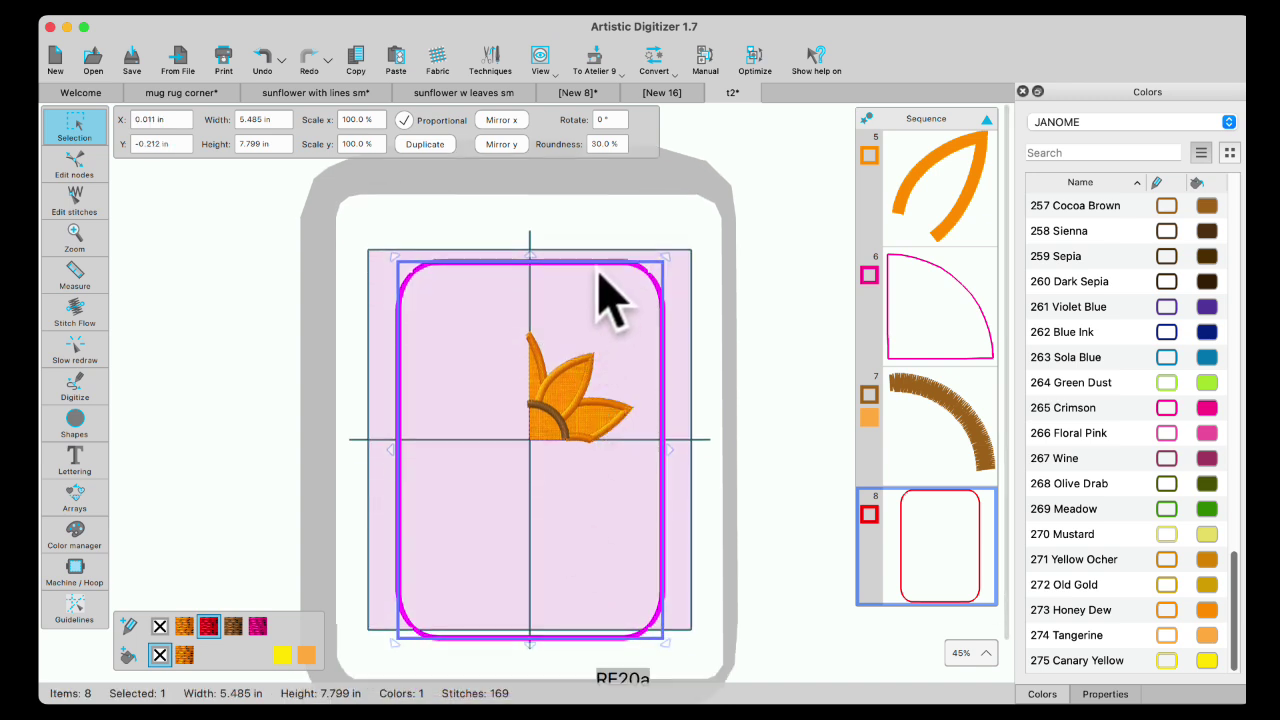
pyautogui.press('Up')
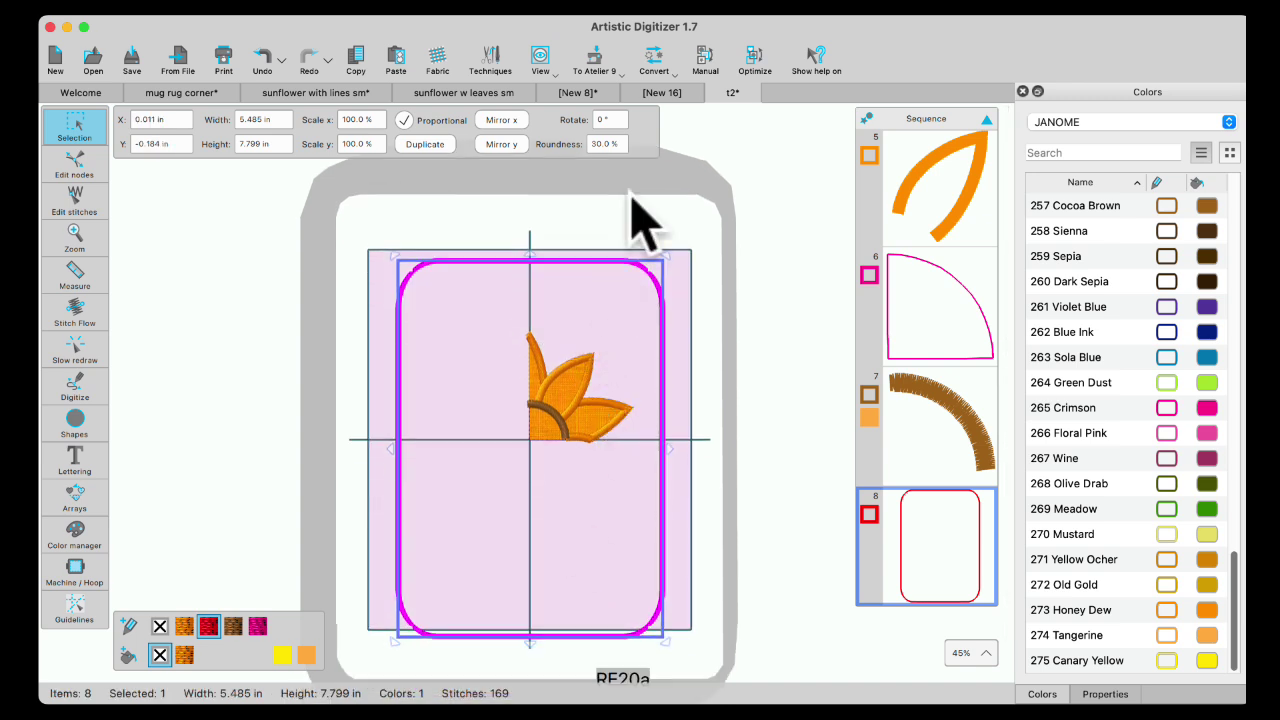
pyautogui.press('Up')
pyautogui.press('Up')
pyautogui.press('Up')
pyautogui.press('Up')
pyautogui.press('Up')
pyautogui.press('Up')
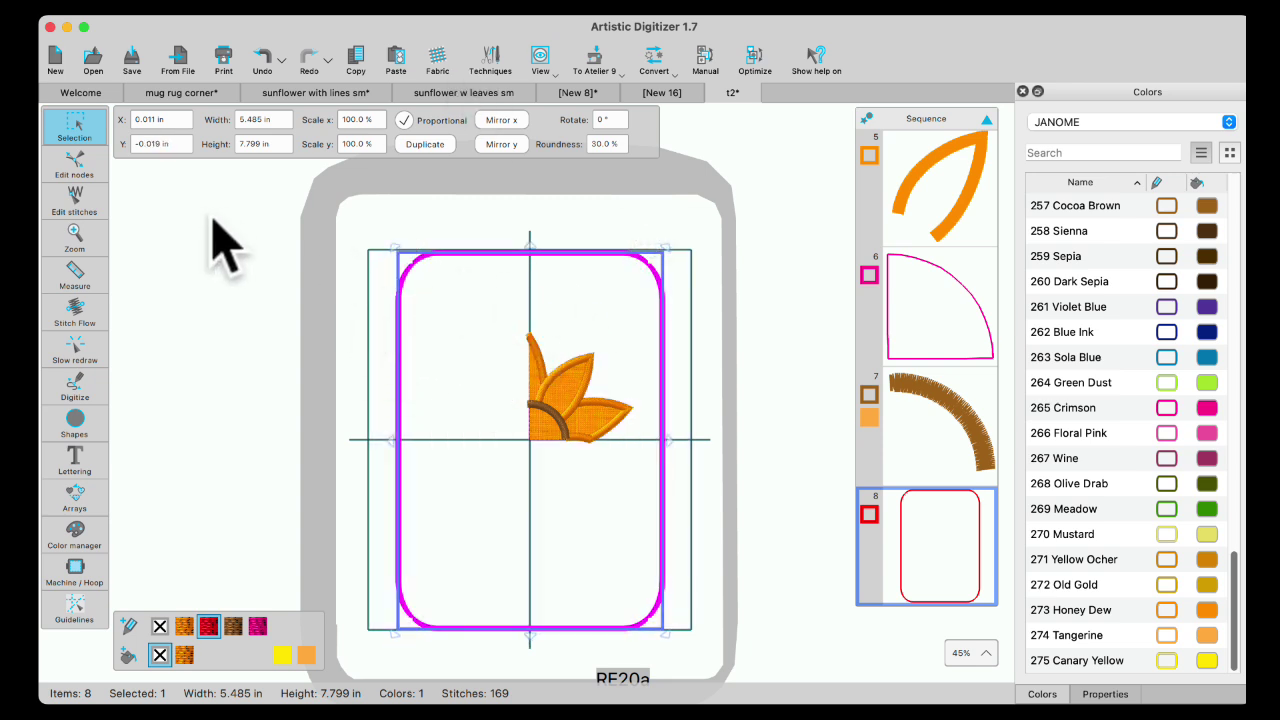
# Set the rotation of the RE20a hoop to 90°
pyautogui.click(88, 572)
pyautogui.click(238, 138)
pyautogui.doubleClick(259, 134)
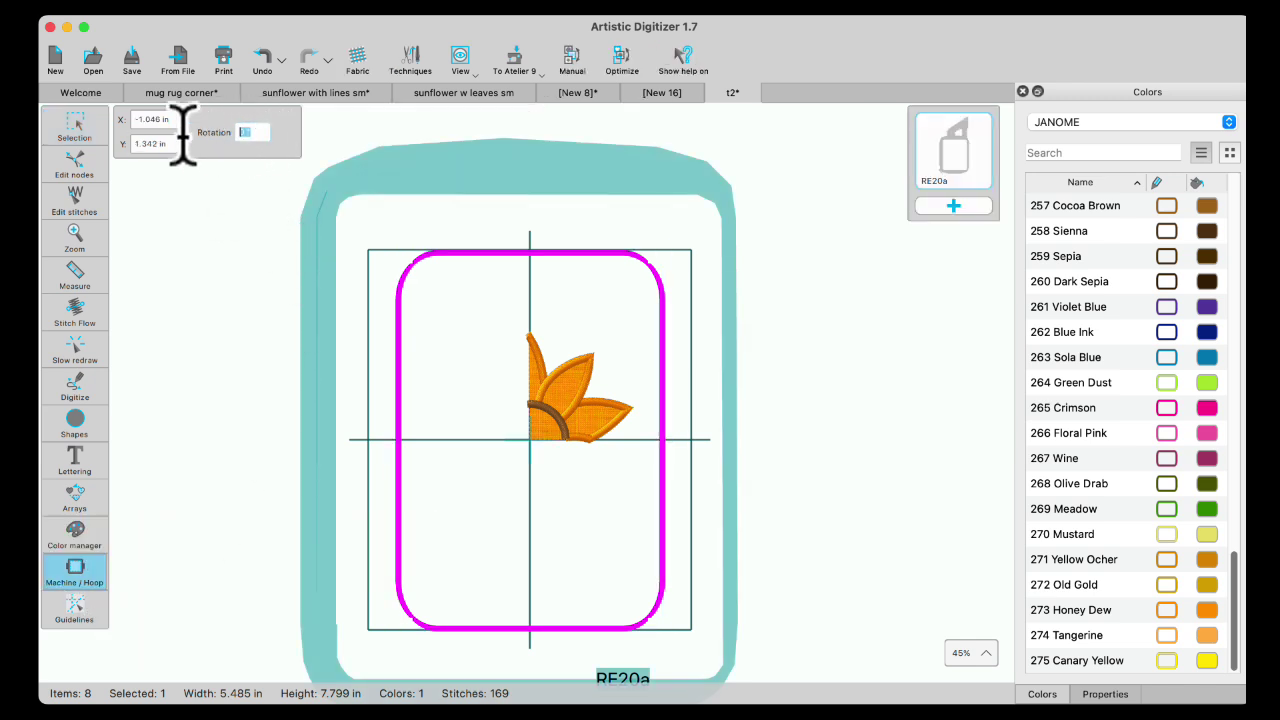
pyautogui.write('90')
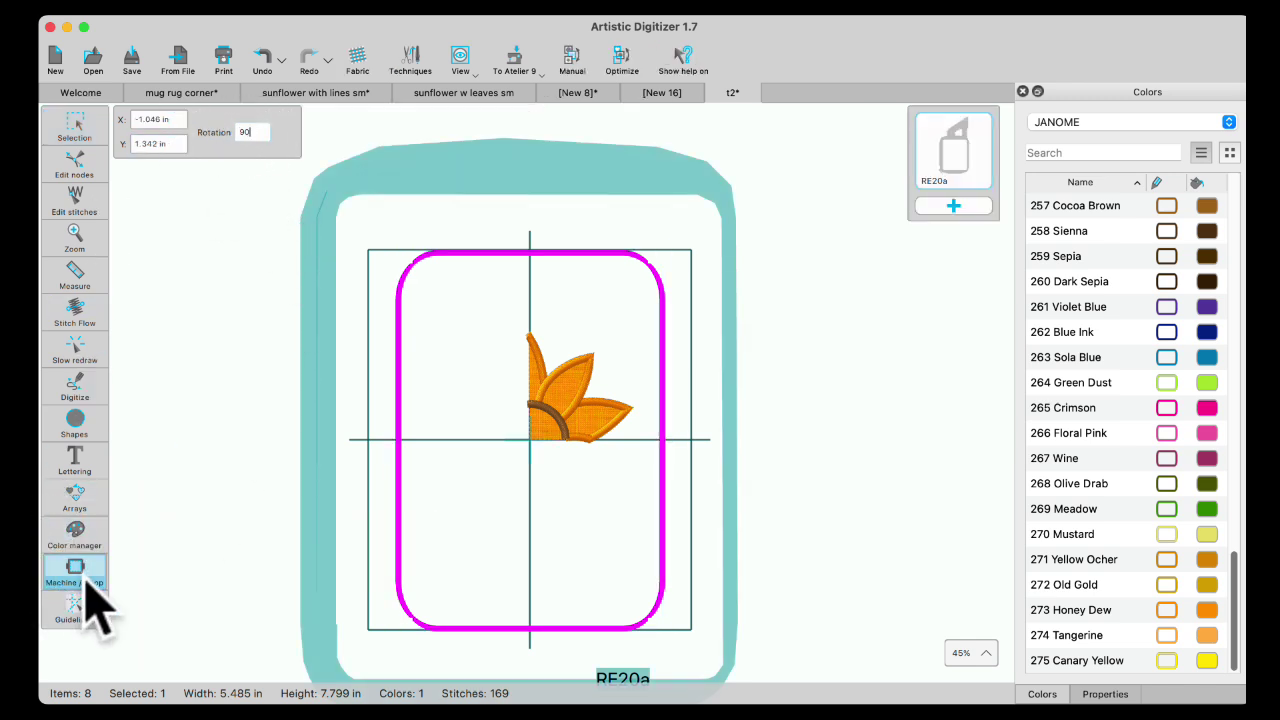
pyautogui.press('Return')
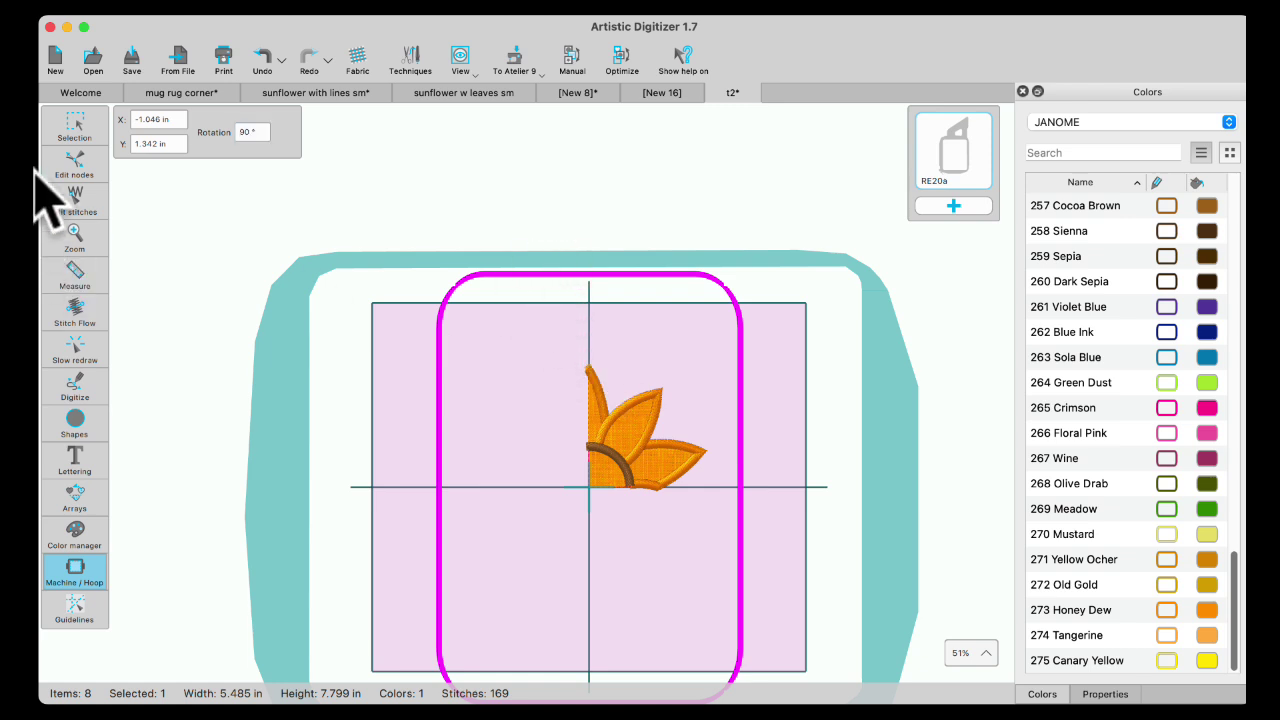
# Rotate the rounded rectangle 90° so that it lies horizontally within the turned hoop
pyautogui.click(72, 127)
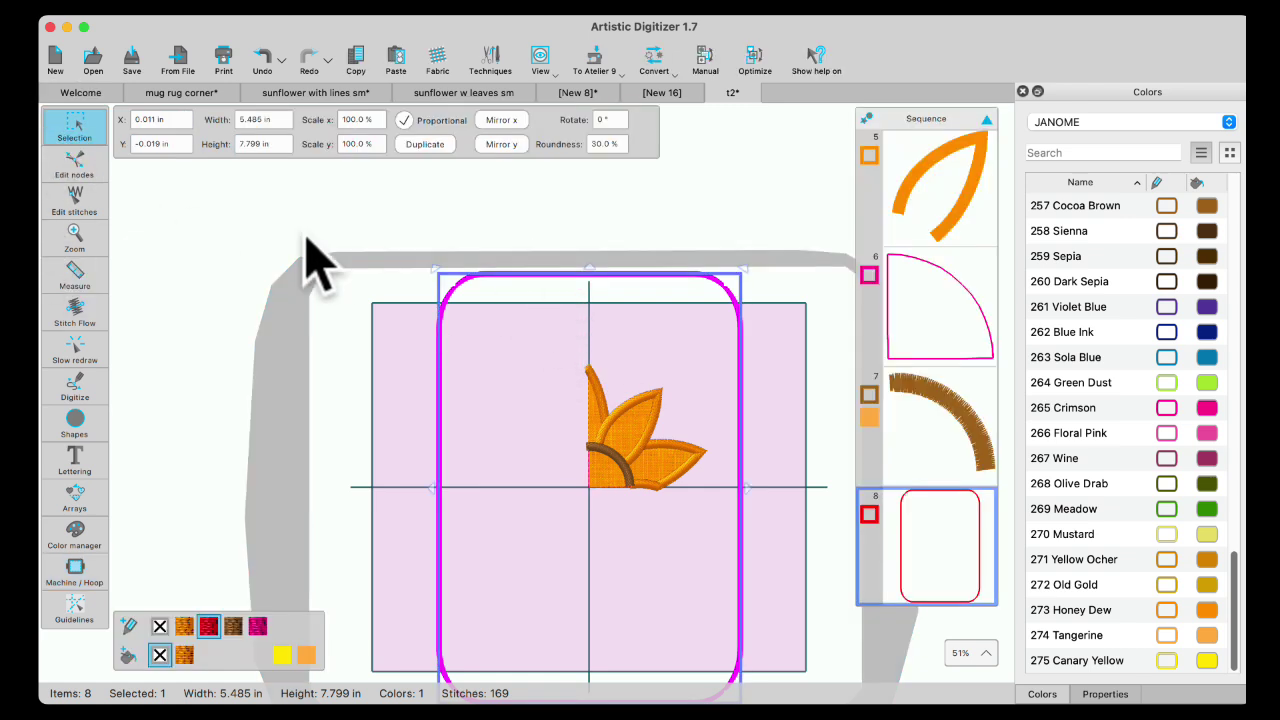
pyautogui.click(620, 121)
pyautogui.press('Return')
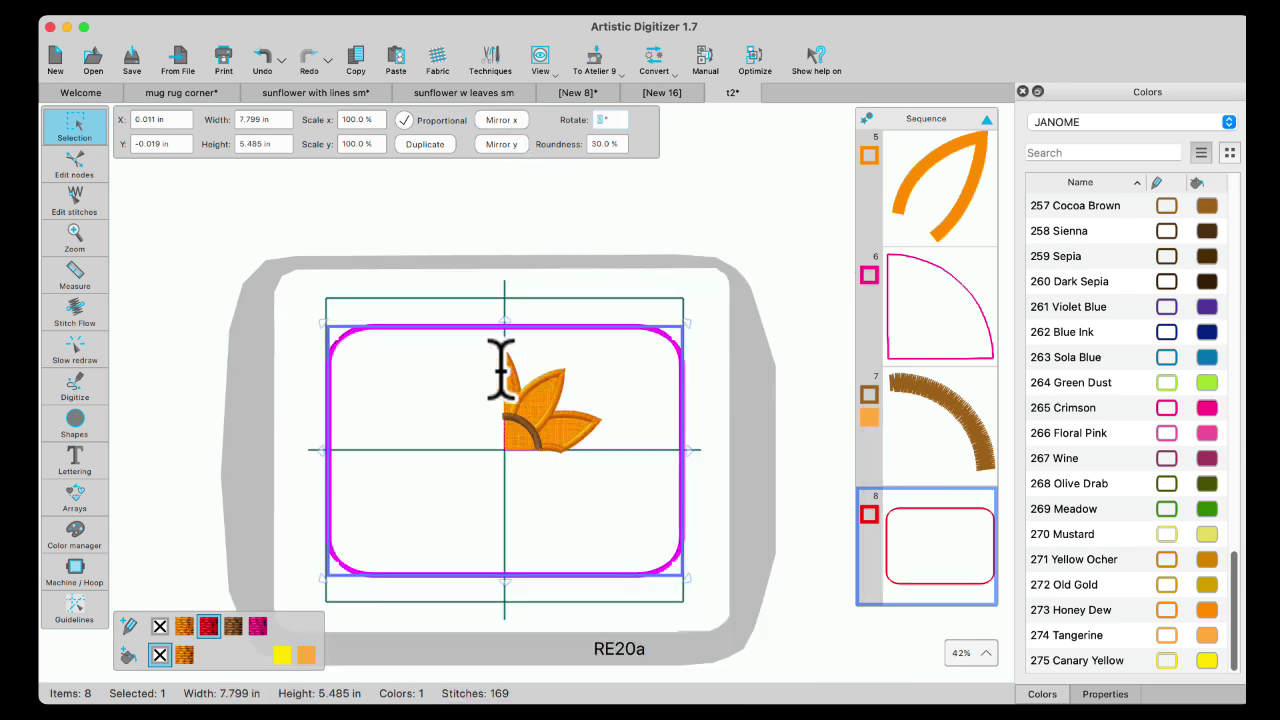
# Move the entire quarter sunflower into the lower-left corner of the rounded rectangle, at about X -2.58 in and Y -1.35 in
pyautogui.scroll(5, 453, 445)
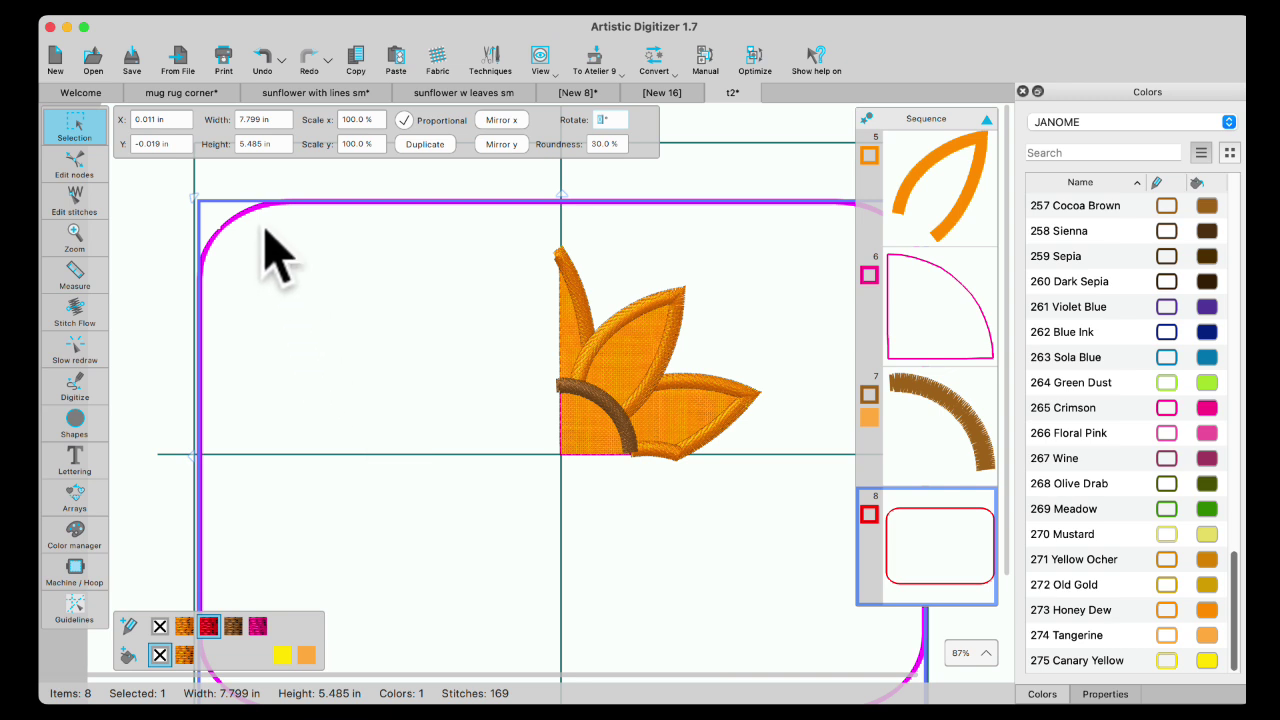
pyautogui.moveTo(526, 246); pyautogui.dragTo(783, 527)
pyautogui.moveTo(620, 358); pyautogui.dragTo(283, 562)
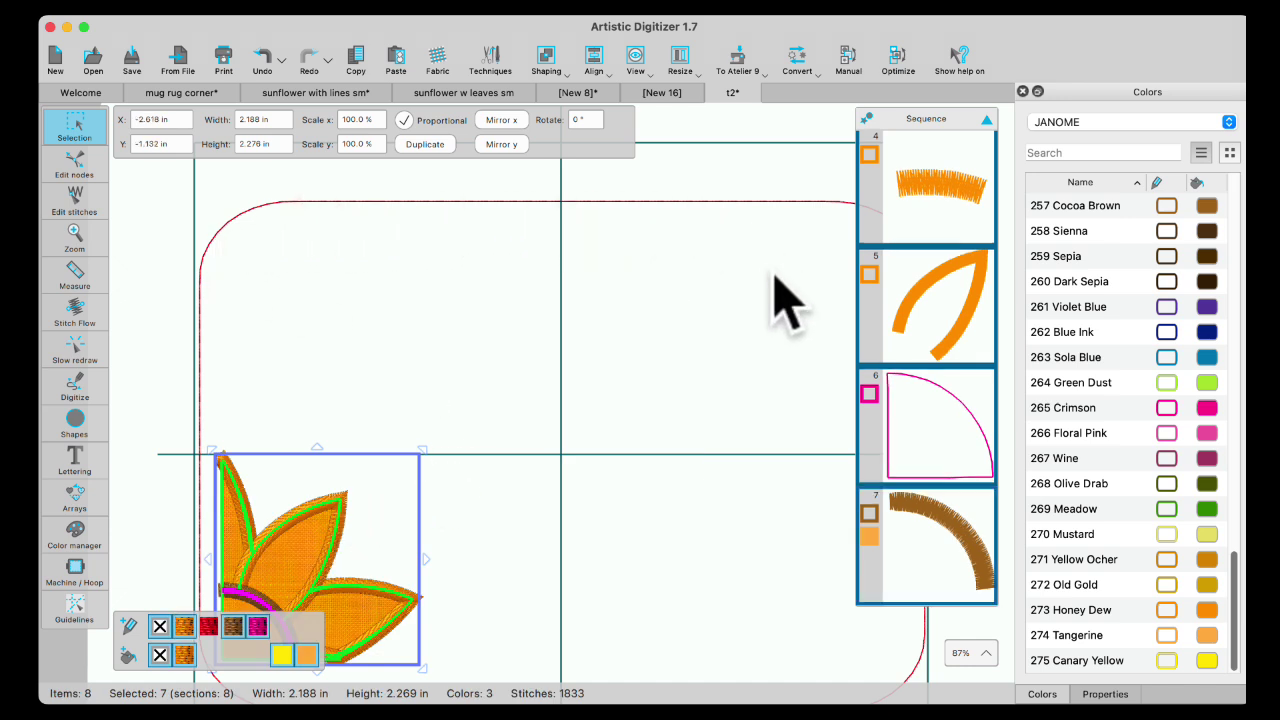
pyautogui.scroll(-1, 523, 400)
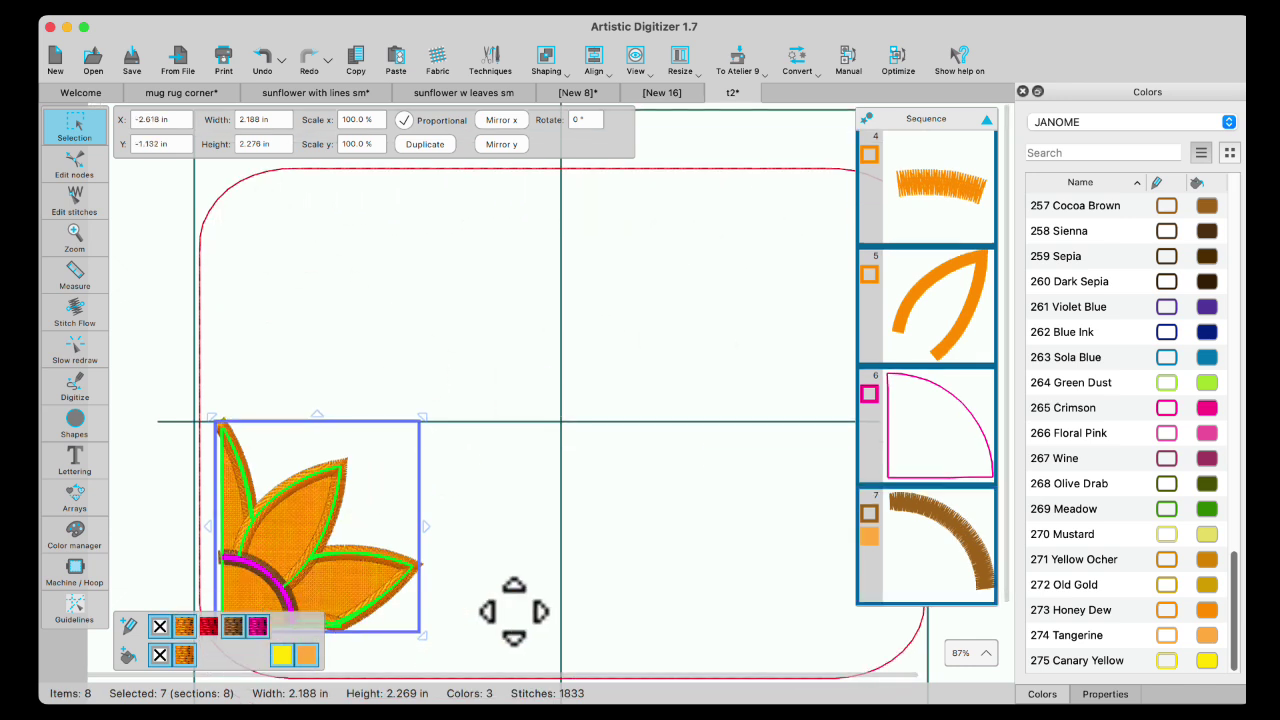
pyautogui.scroll(-1, 493, 517)
pyautogui.scroll(-3, 493, 516)
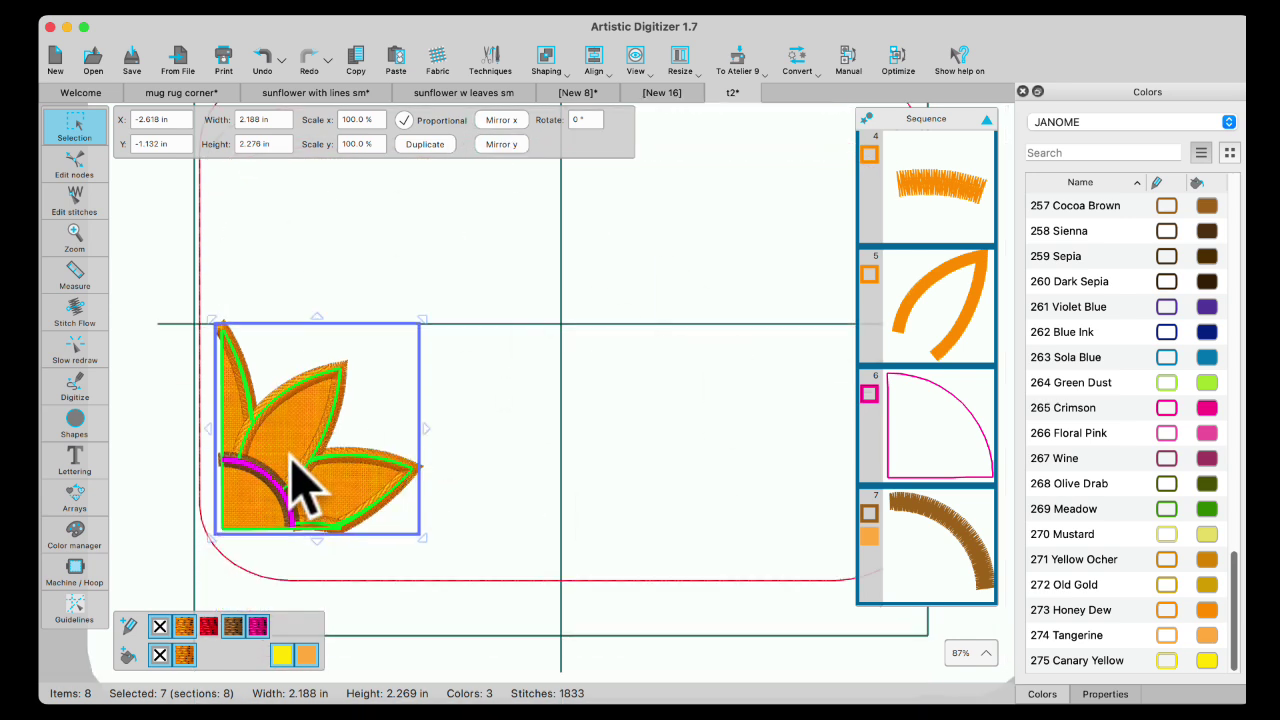
pyautogui.moveTo(305, 457)
pyautogui.mouseDown()
pyautogui.moveTo(298, 476)
pyautogui.moveTo(310, 478)
pyautogui.mouseUp()
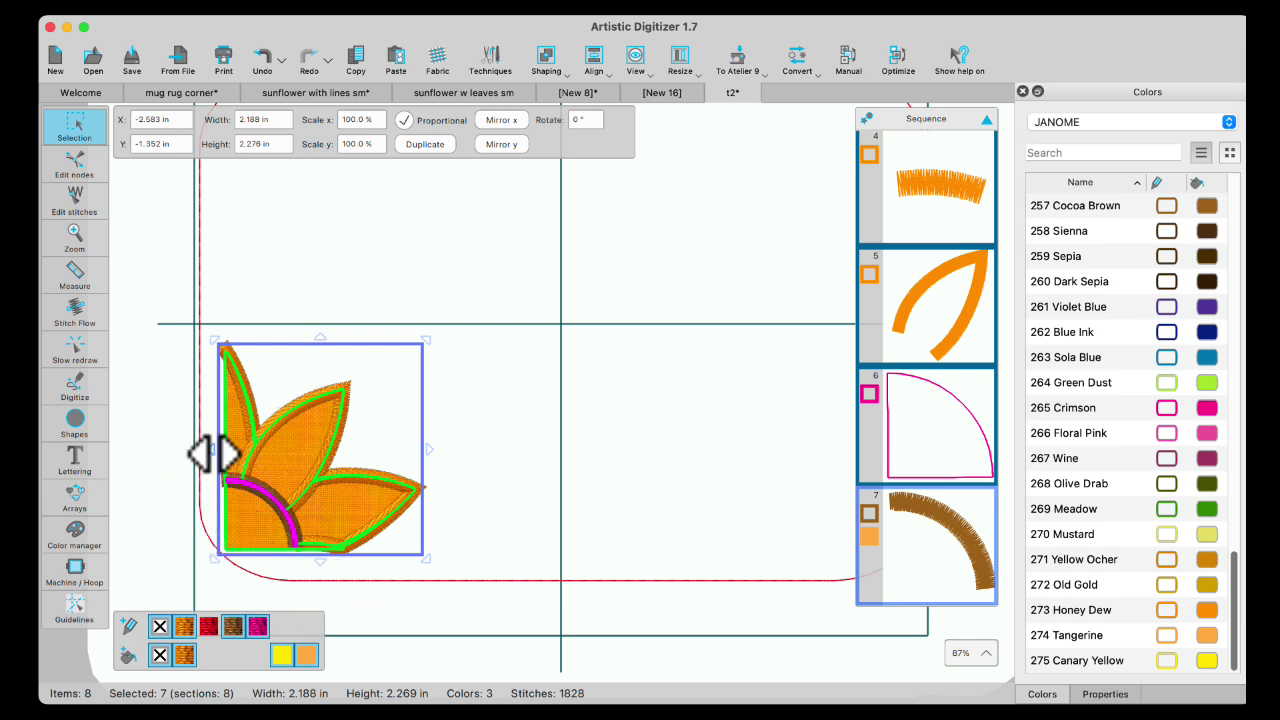
# Enlarge the quarter sunflower to about 2.46 in wide and 2.60 in high inside the corner, and deselect it
pyautogui.moveTo(208, 450)
pyautogui.mouseDown()
pyautogui.moveTo(193, 446)
pyautogui.moveTo(204, 447)
pyautogui.mouseUp()
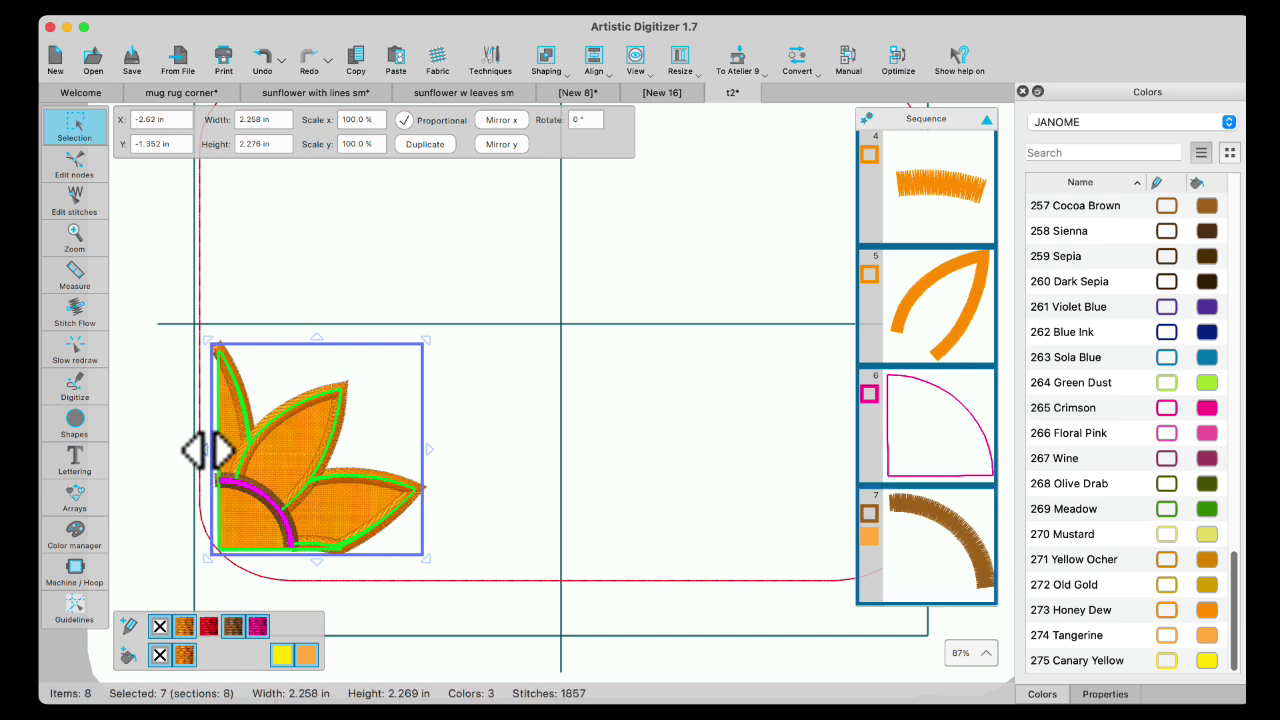
pyautogui.moveTo(321, 564); pyautogui.dragTo(320, 576)
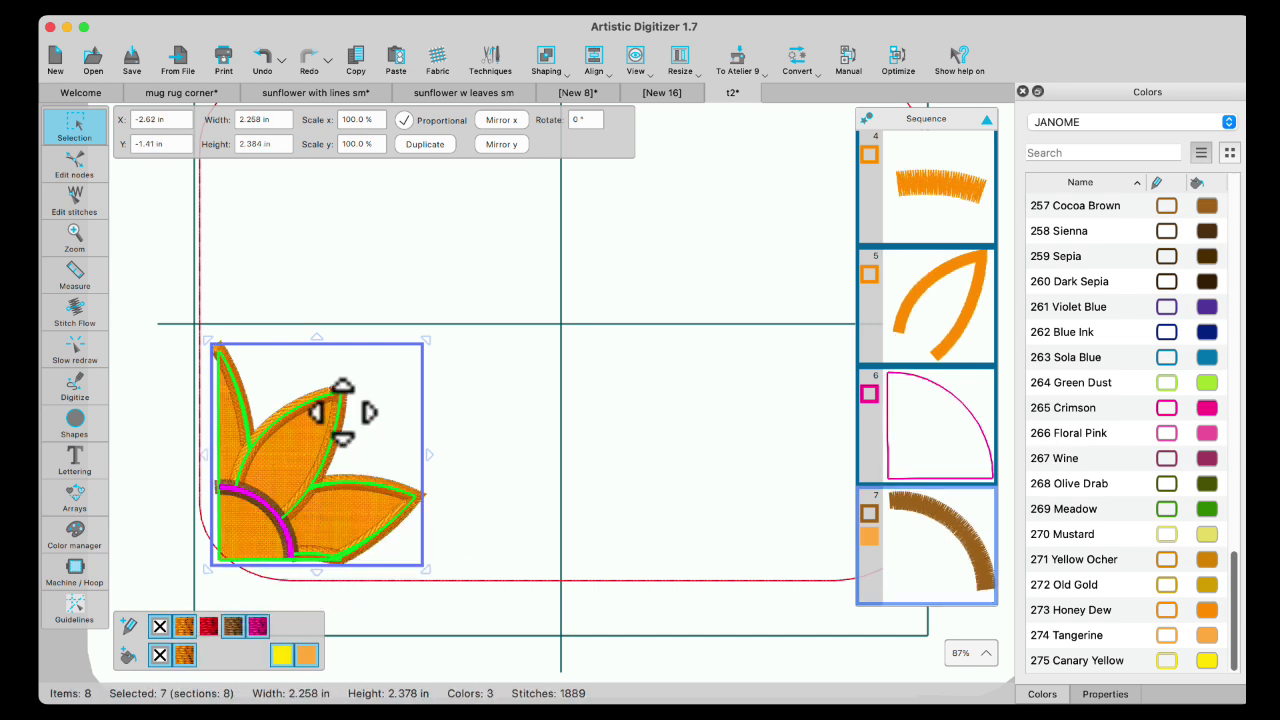
pyautogui.moveTo(427, 341); pyautogui.dragTo(457, 329)
pyautogui.moveTo(458, 330); pyautogui.dragTo(456, 332)
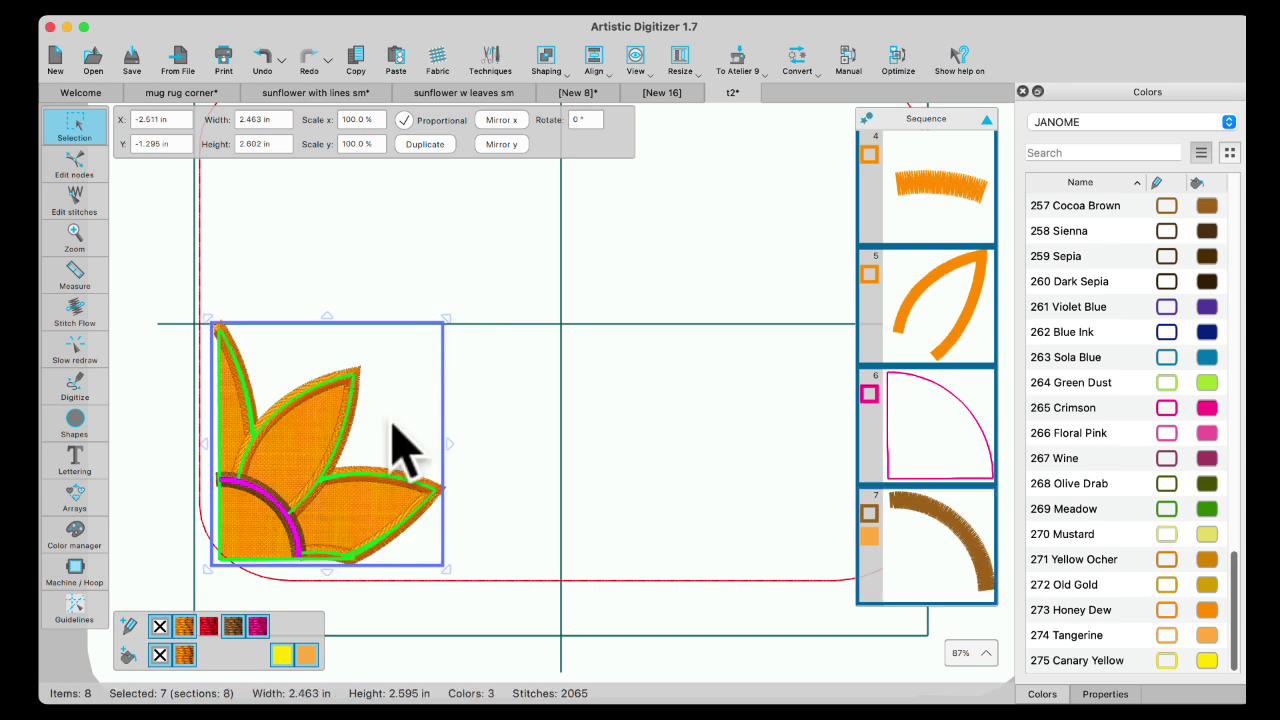
pyautogui.click(591, 336)
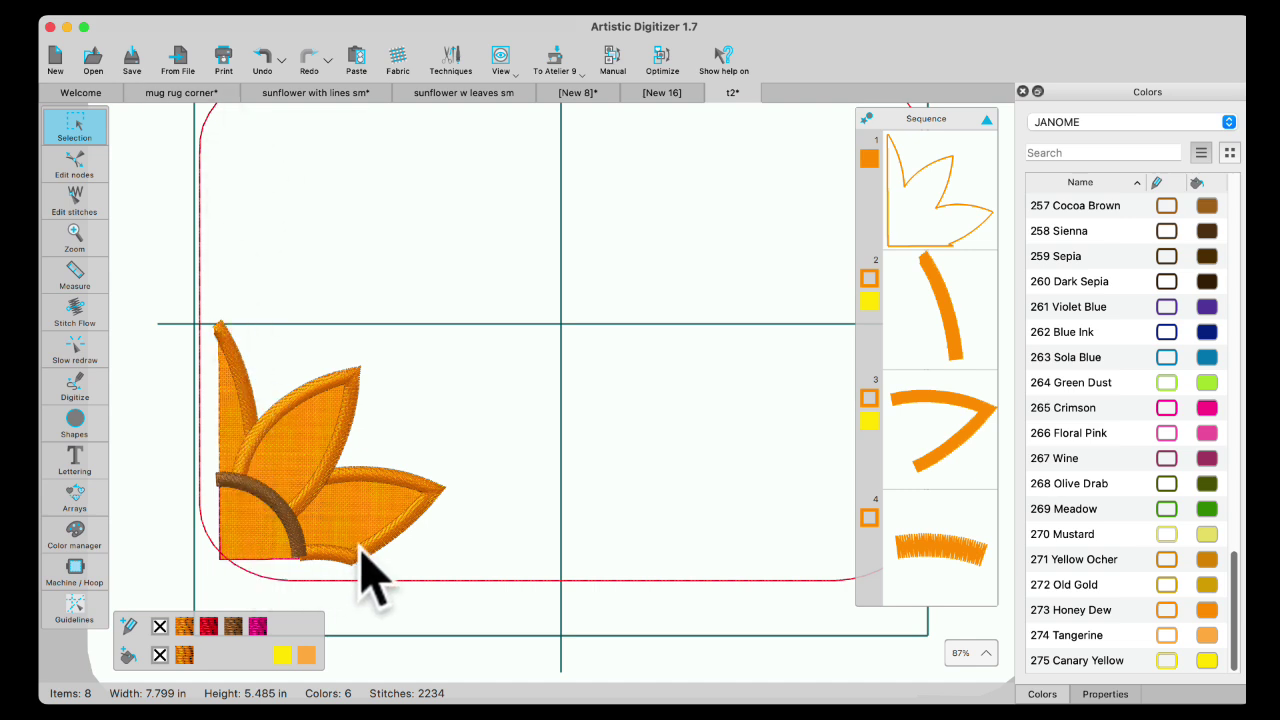
# Examine how the inner rounded rectangle, sequence item 18, runs past the sunflower in the mug rug corner document
pyautogui.click(192, 94)
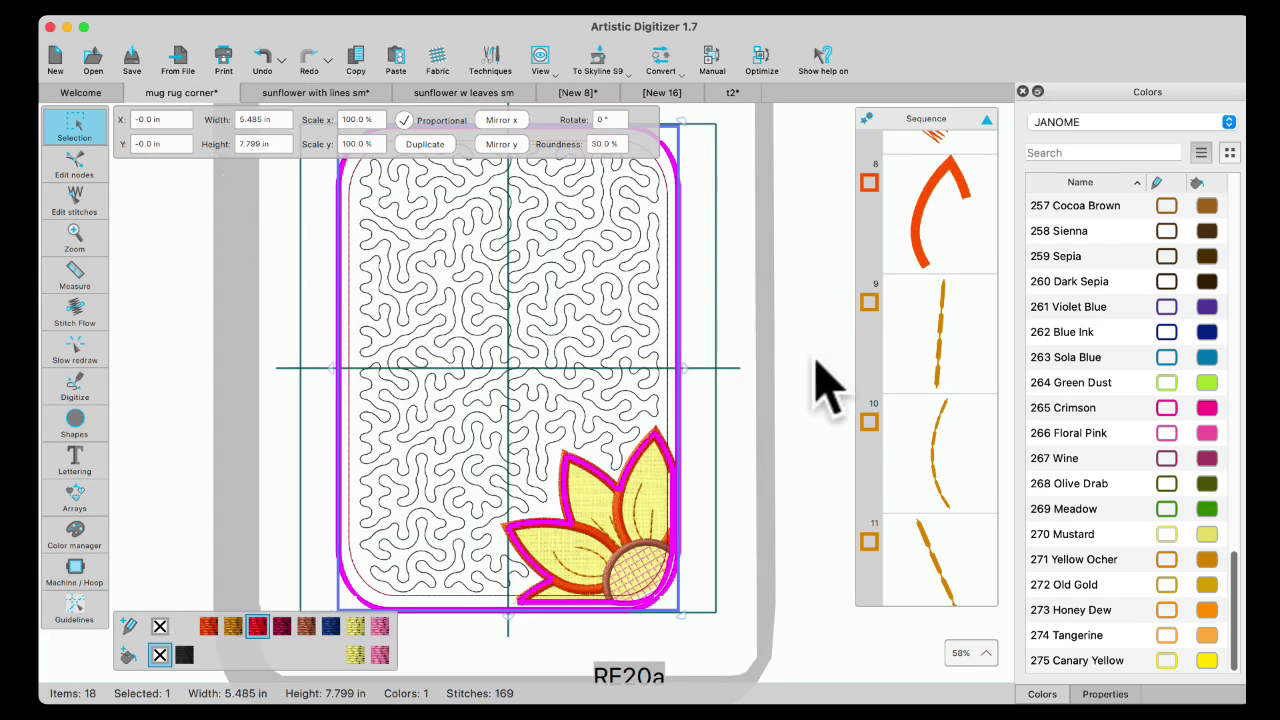
pyautogui.scroll(-5, 825, 386)
pyautogui.scroll(3, 700, 330)
pyautogui.scroll(-1, 945, 375)
pyautogui.scroll(-8, 945, 375)
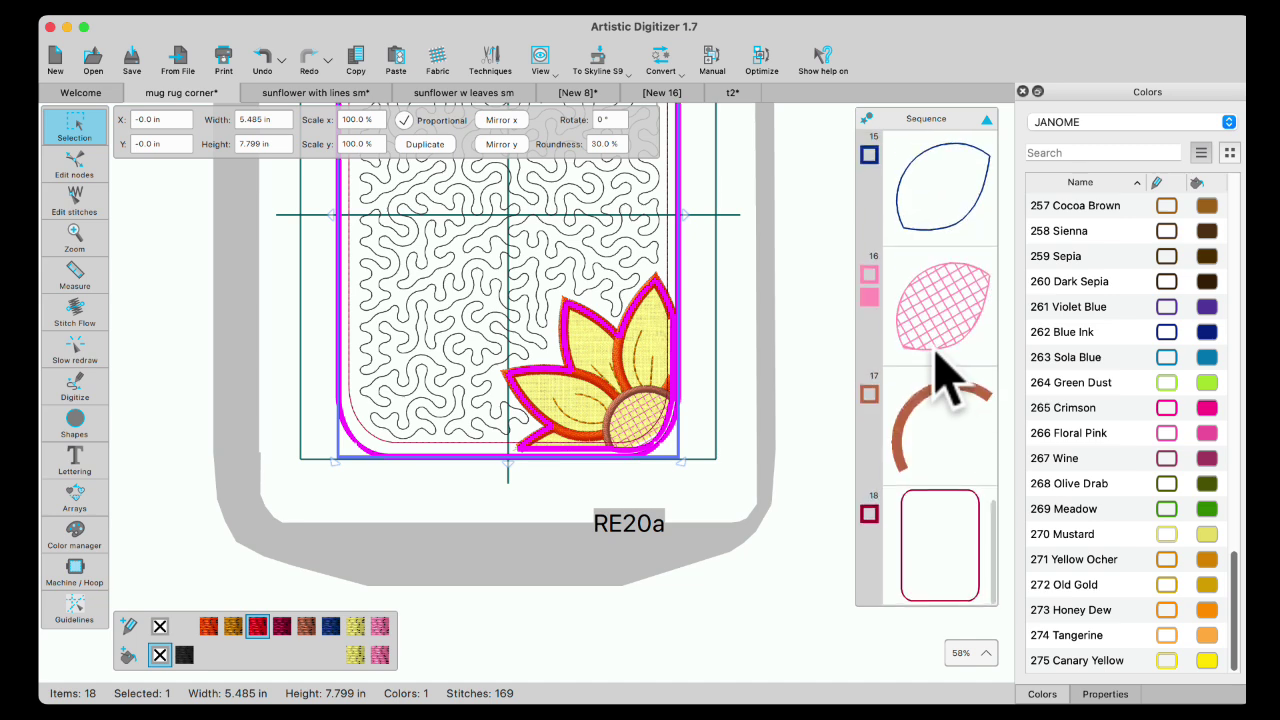
pyautogui.click(920, 550)
pyautogui.scroll(5, 537, 432)
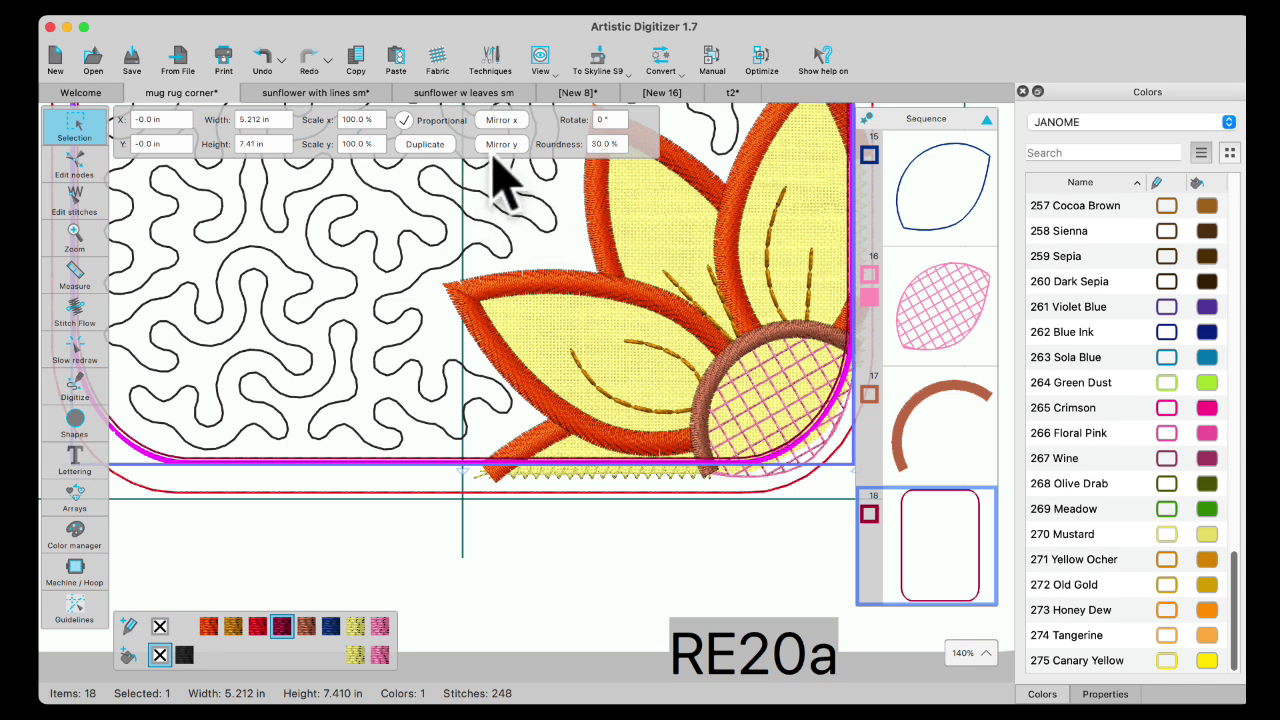
# Return to the t2 document and check the flower fill's edges against the rounded rectangle's corner
pyautogui.click(735, 93)
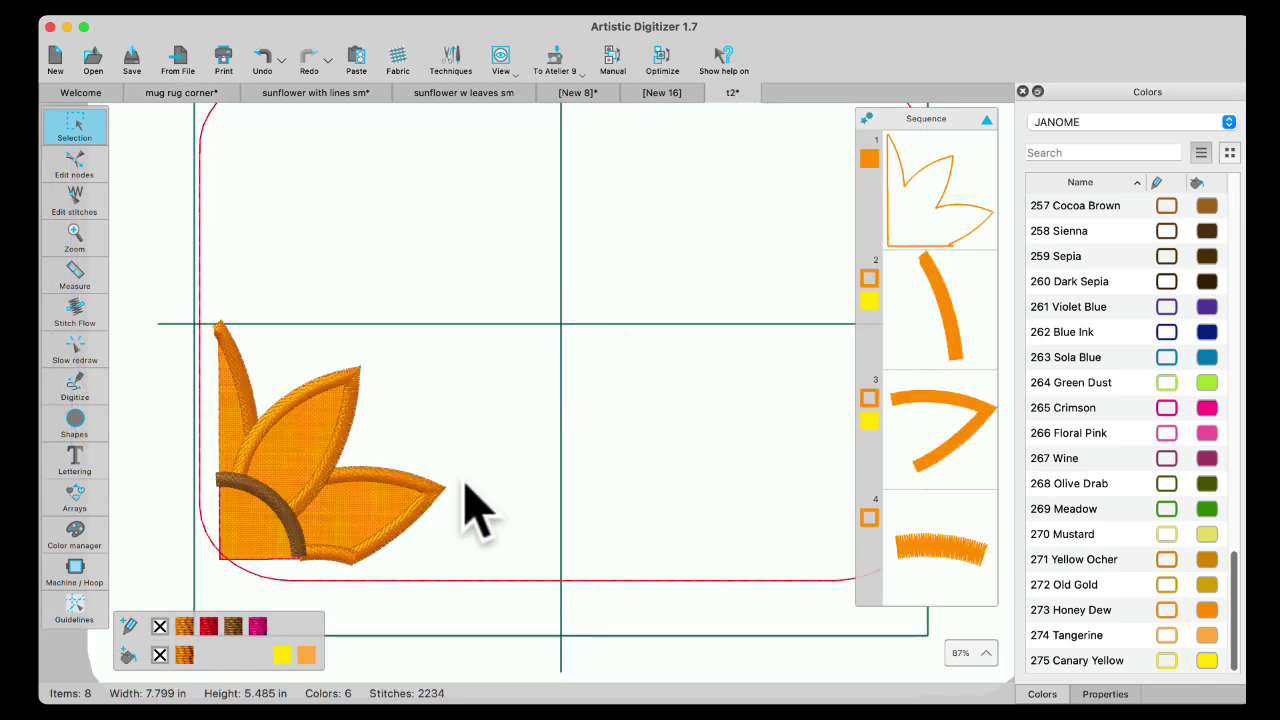
pyautogui.hscroll(2, 380, 575)
pyautogui.hscroll(-6, 386, 586)
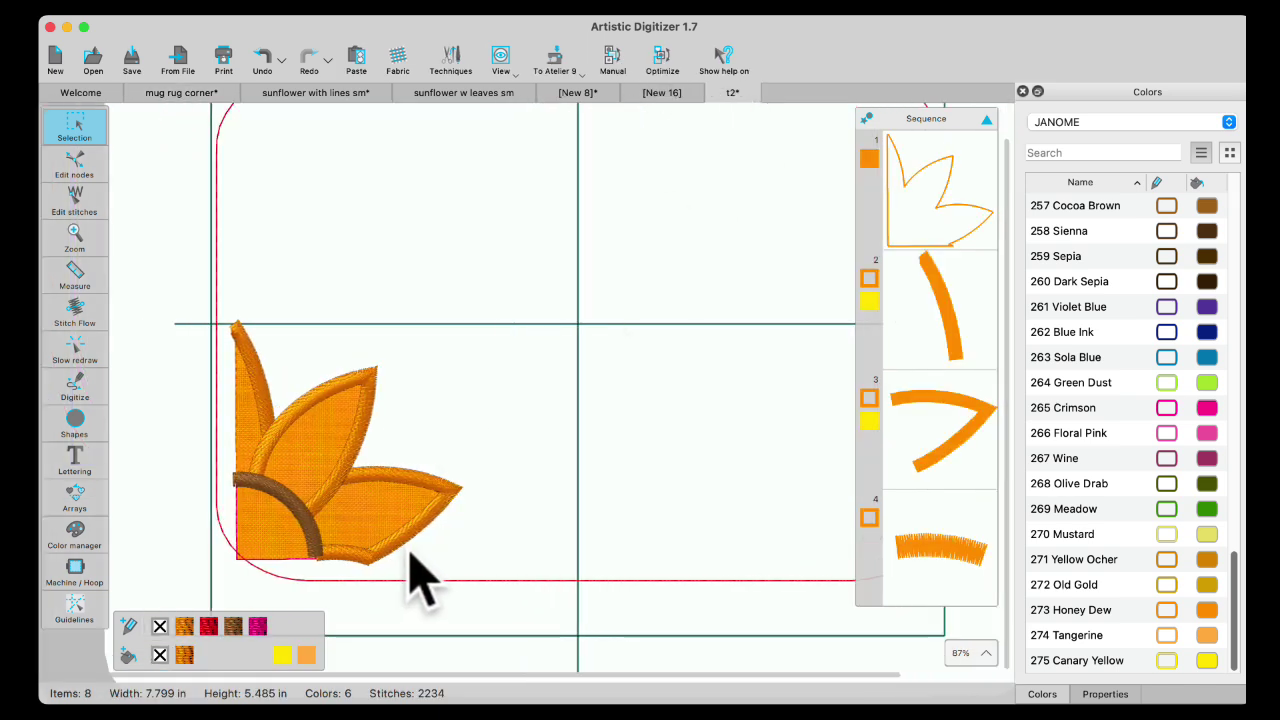
pyautogui.hscroll(-2, 425, 545)
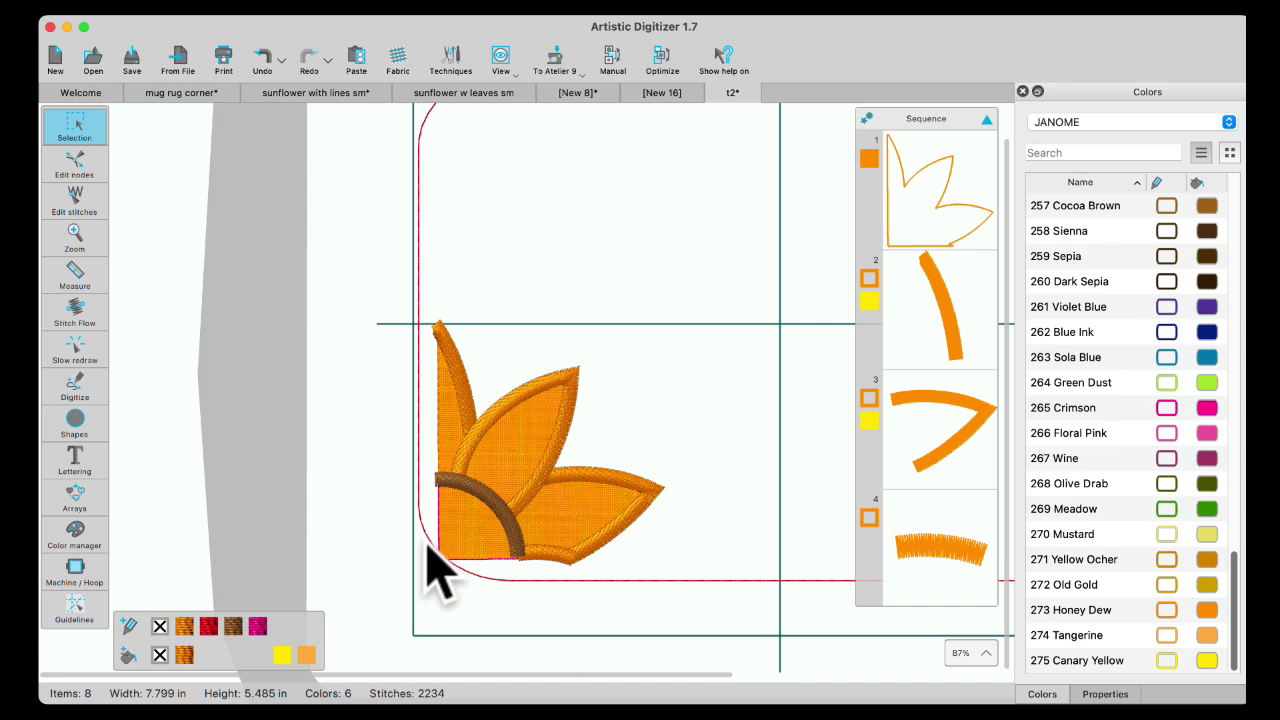
pyautogui.click(914, 212)
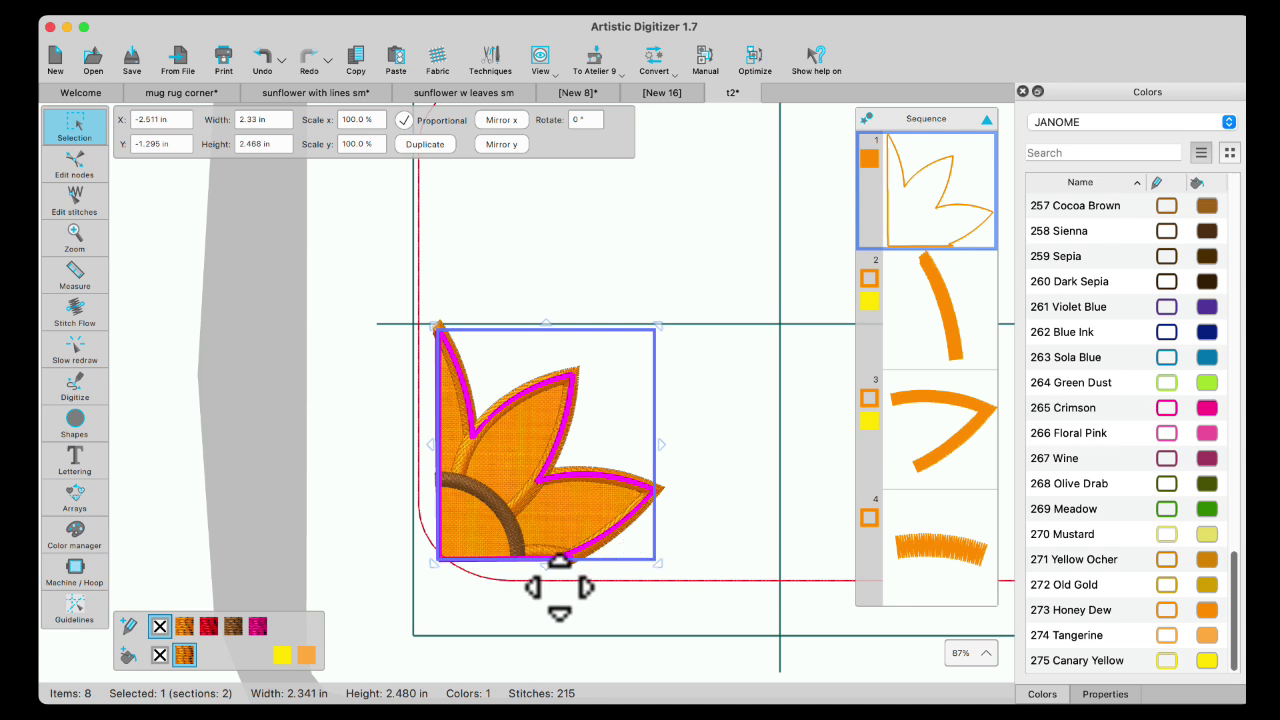
pyautogui.click(563, 266)
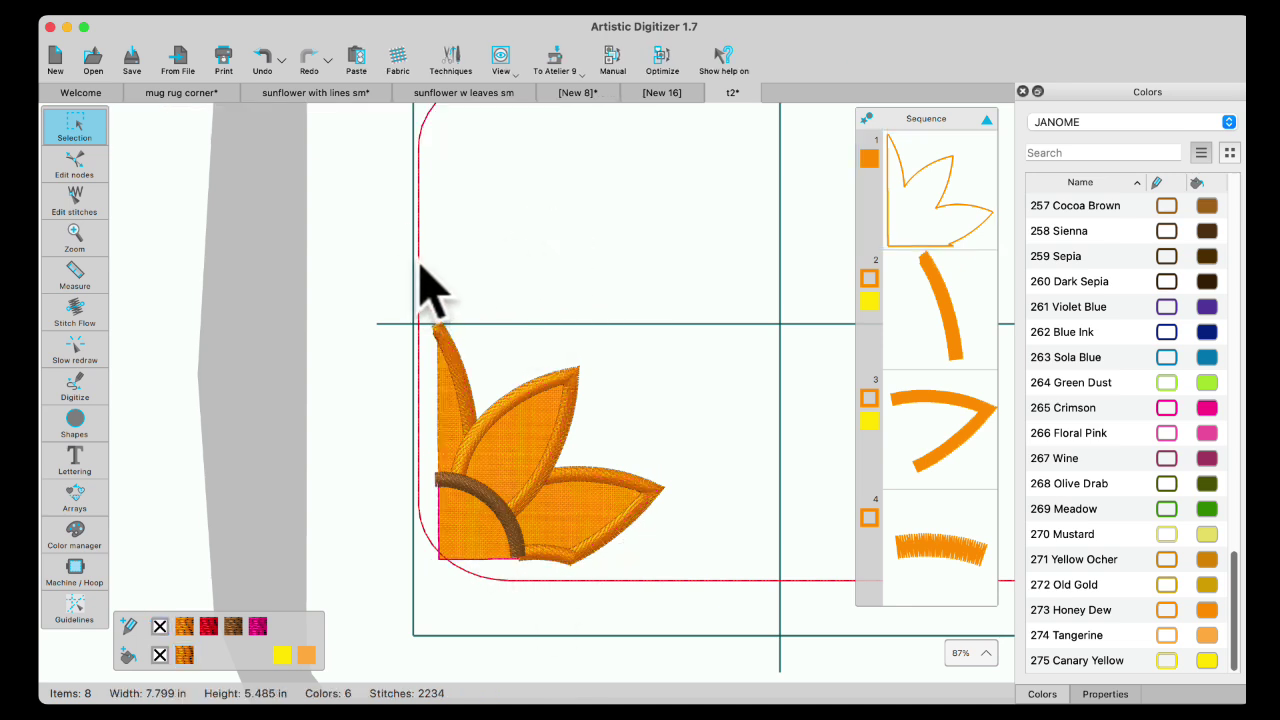
# Paste a copy of the rounded rectangle in place and color its outline 269 Meadow
pyautogui.click(420, 272)
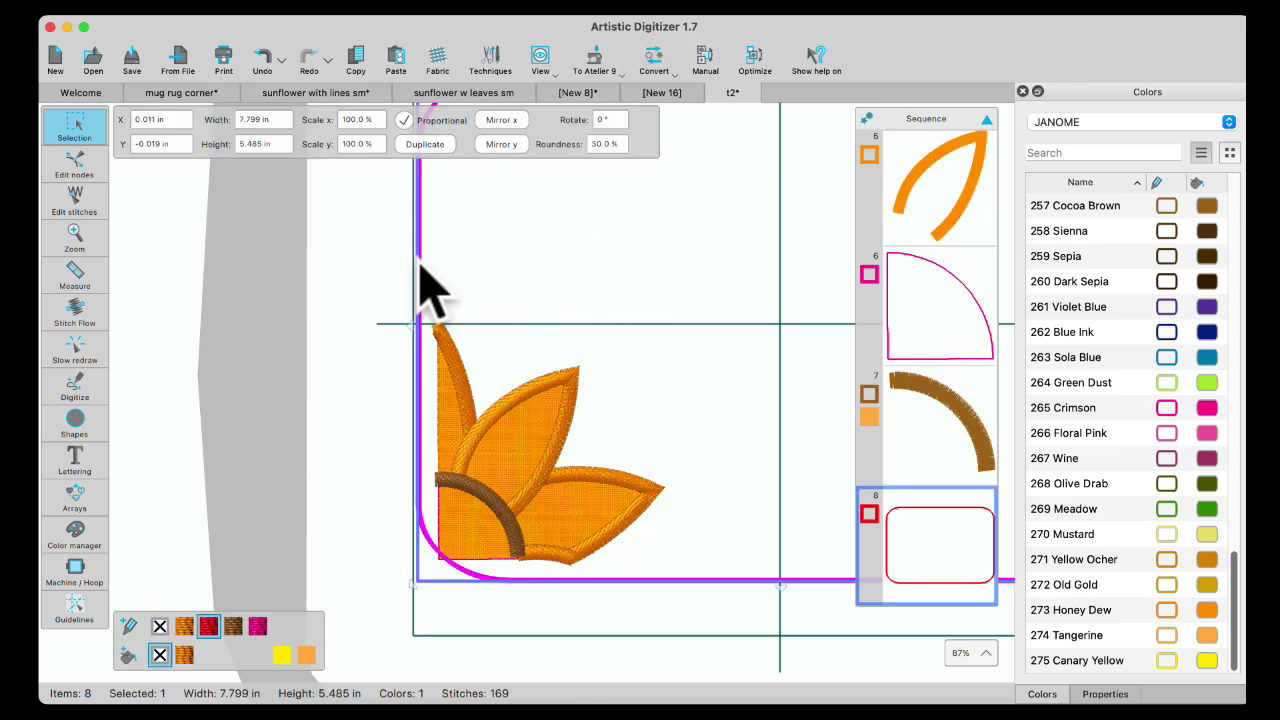
pyautogui.click(395, 58)
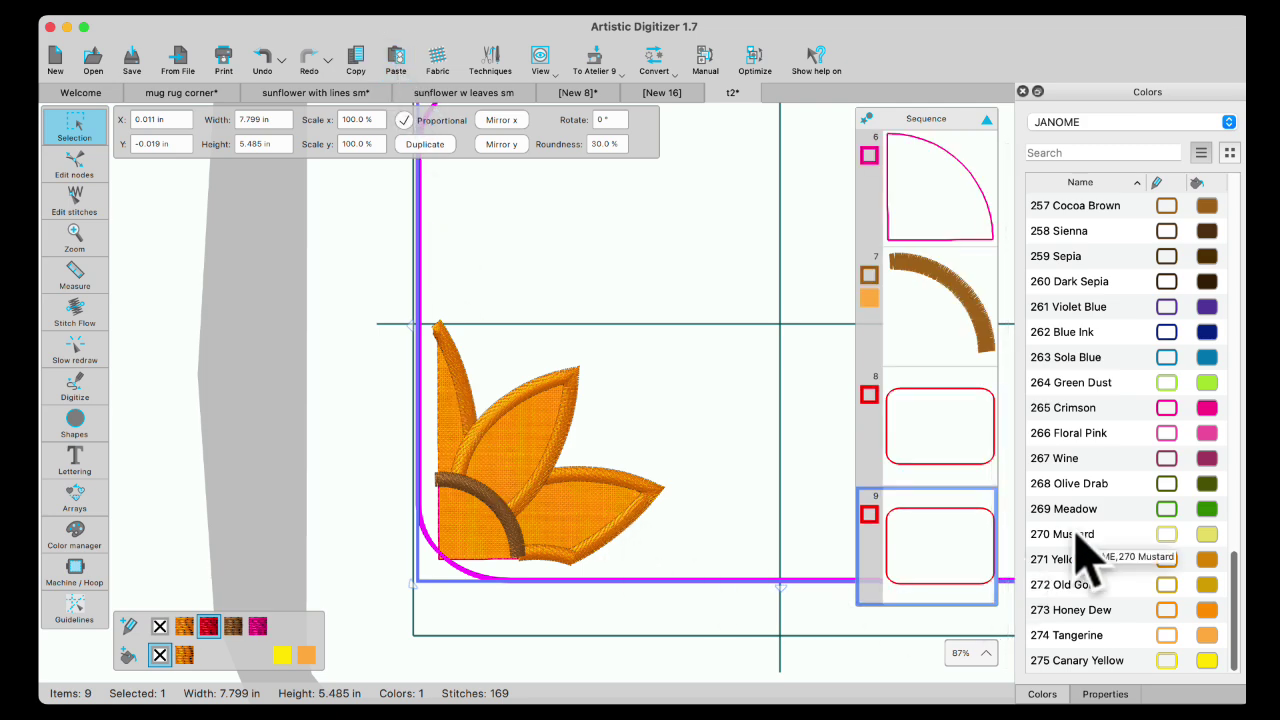
pyautogui.click(1166, 509)
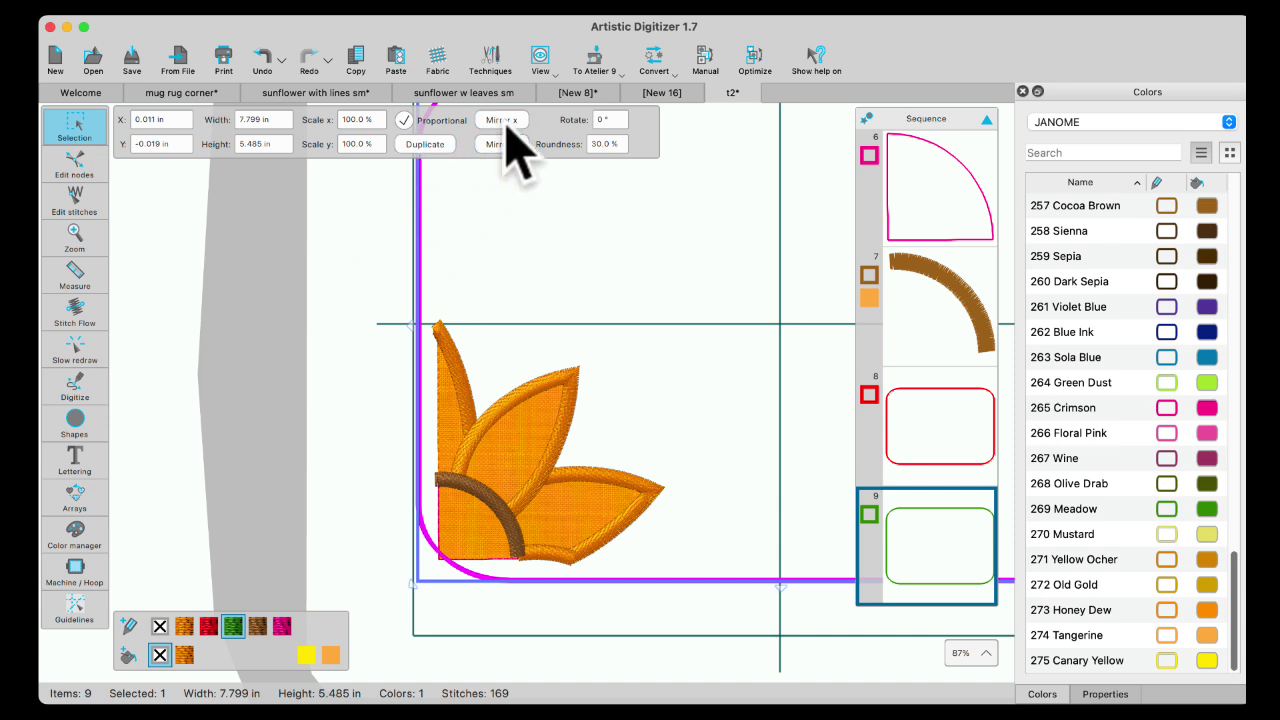
pyautogui.click(381, 120)
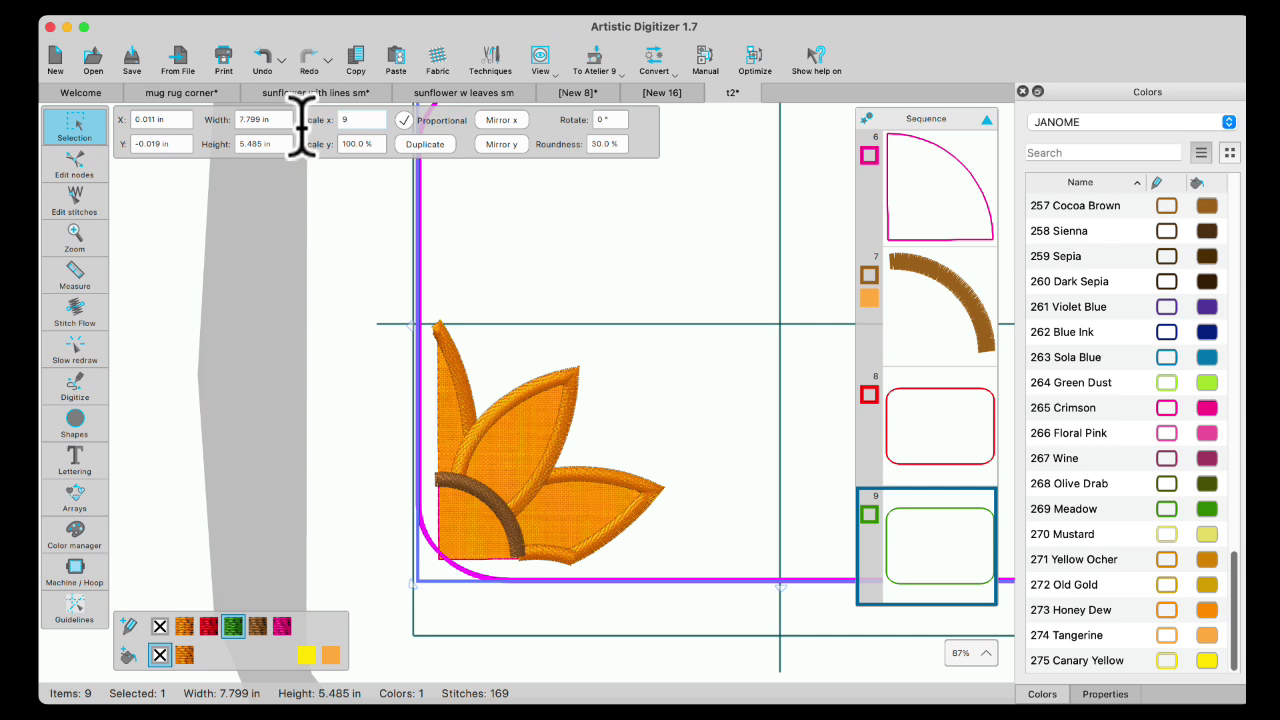
pyautogui.press('Return')
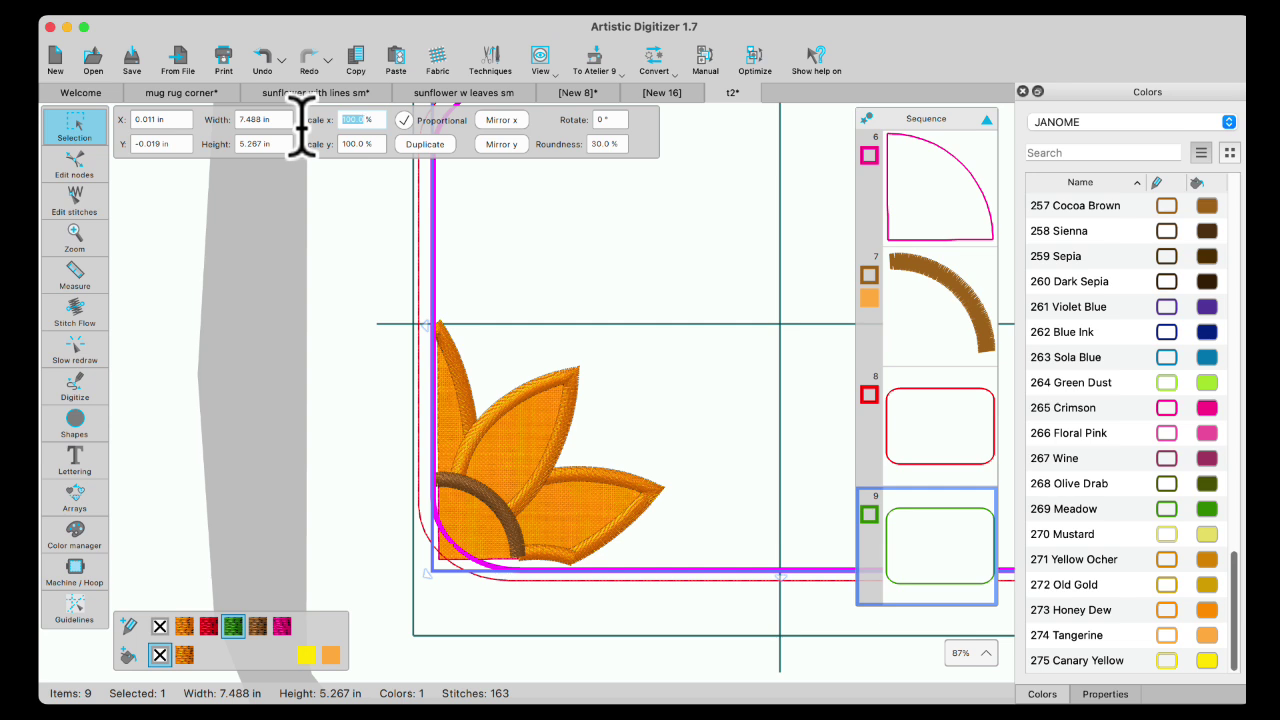
pyautogui.click(264, 60)
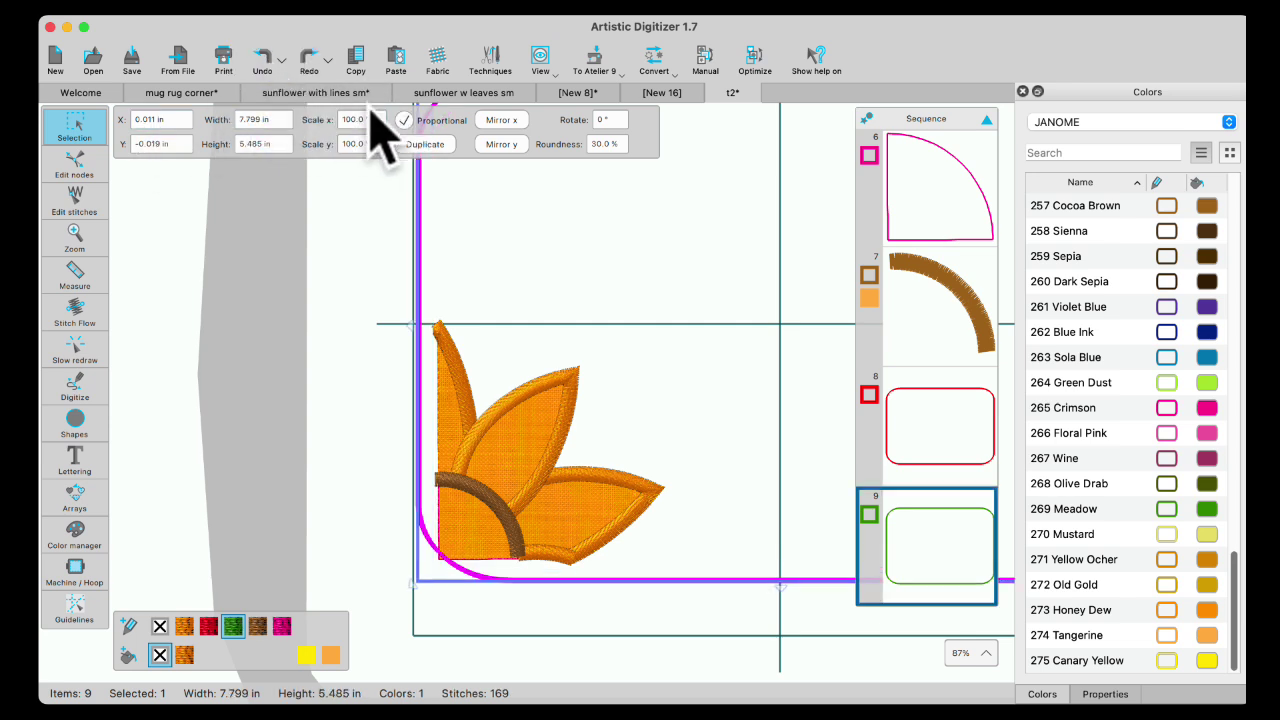
# Scale the green rounded rectangle down proportionally to 7.332 in wide and 5.157 in high
pyautogui.click(366, 120)
pyautogui.press('Return')
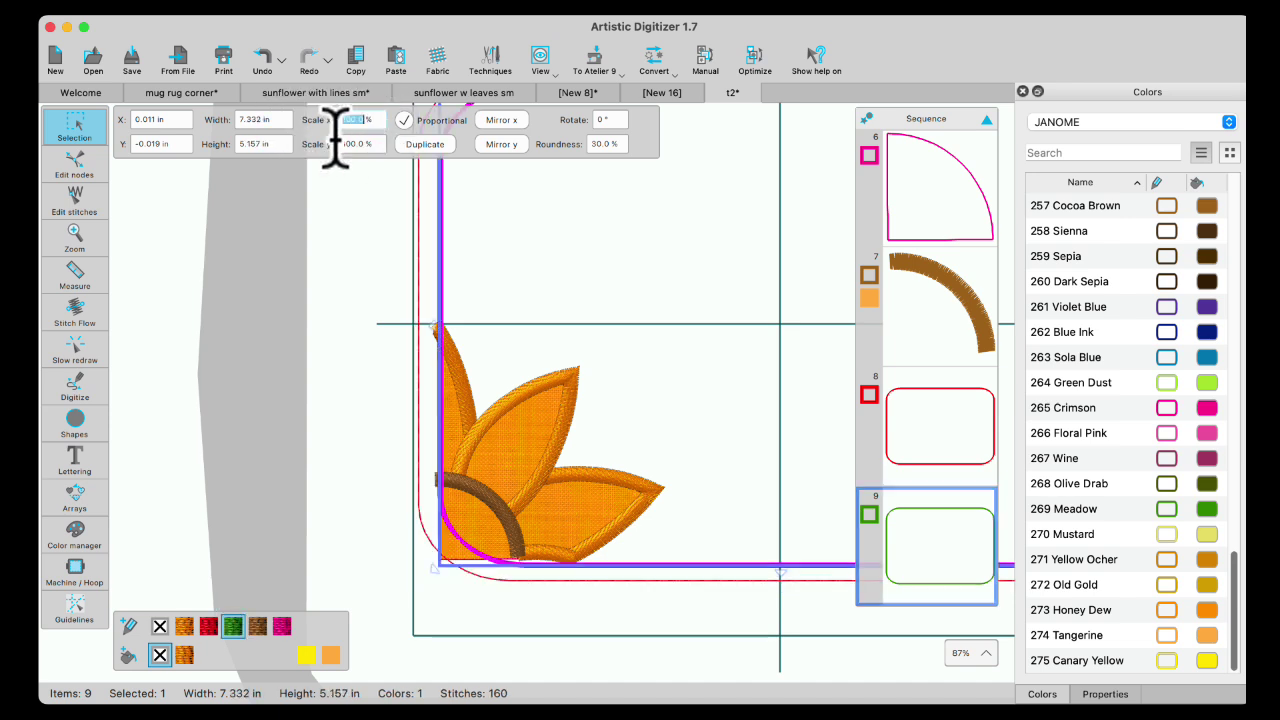
pyautogui.scroll(3, 515, 523)
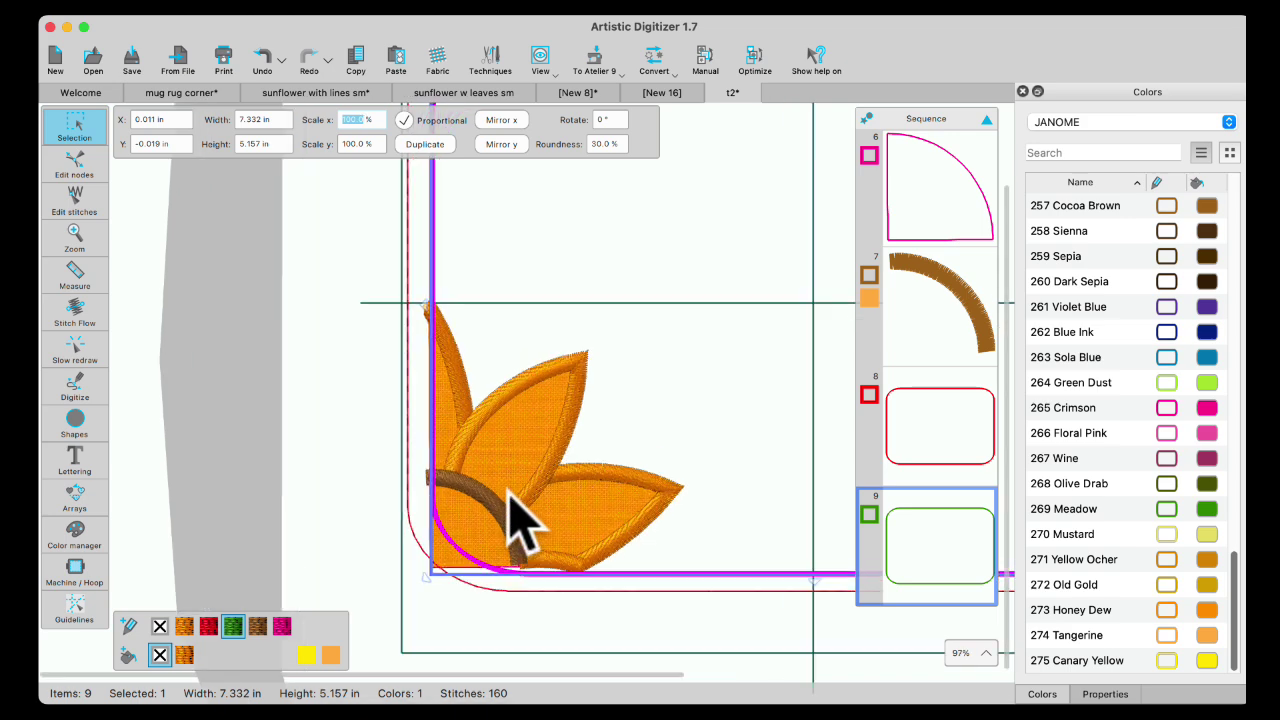
pyautogui.scroll(2, 490, 478)
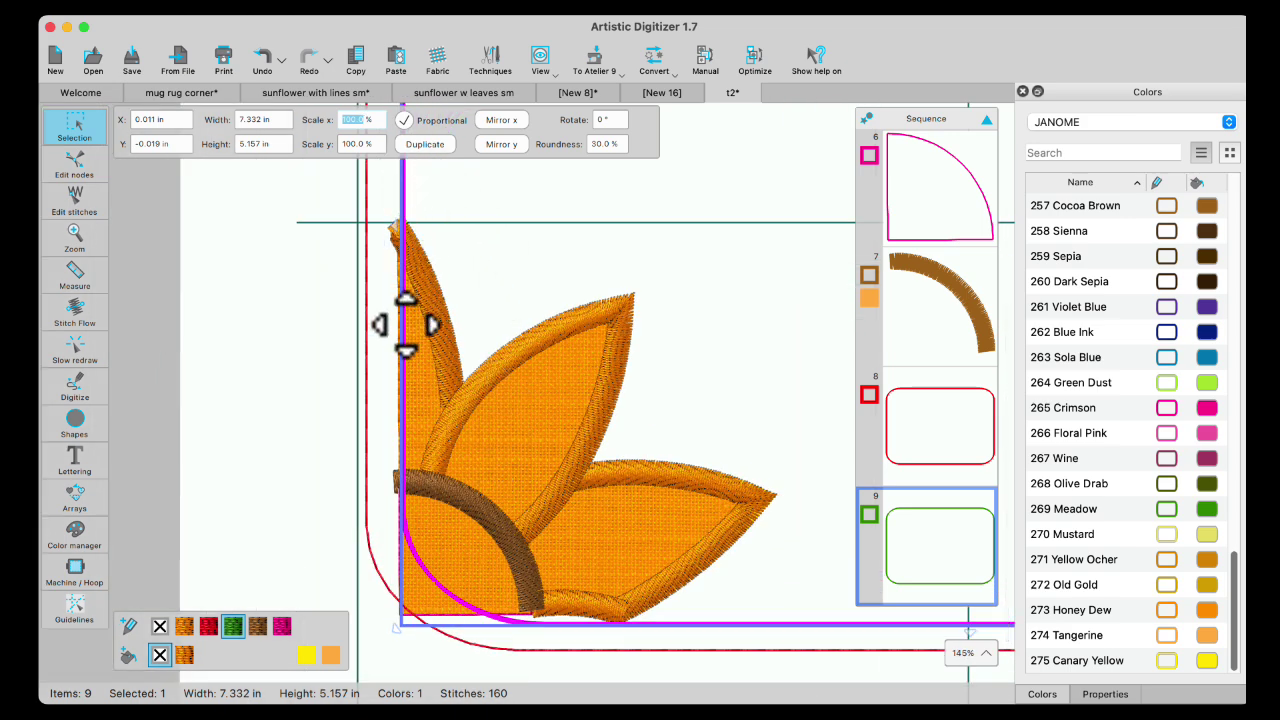
# Stretch all seven sunflower pieces toward the outer corner to about 2.52 in wide and 2.74 in high, and deselect them
pyautogui.click(587, 610)
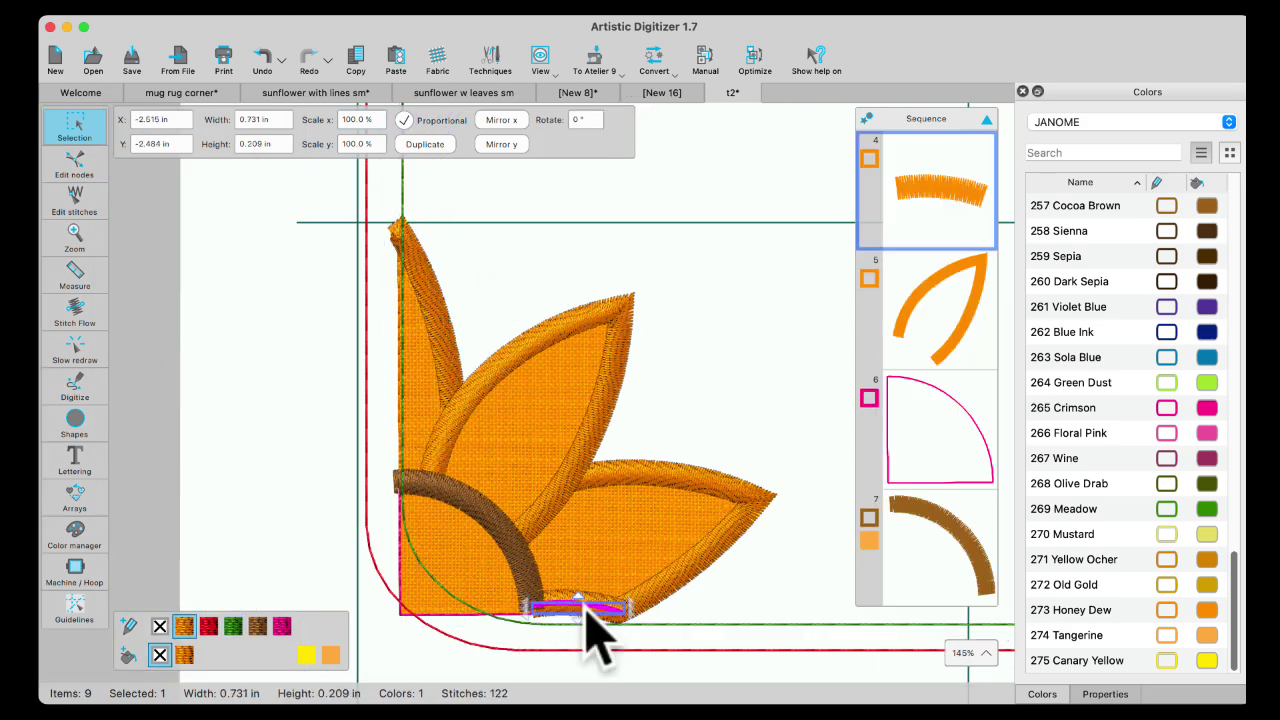
pyautogui.click(608, 551)
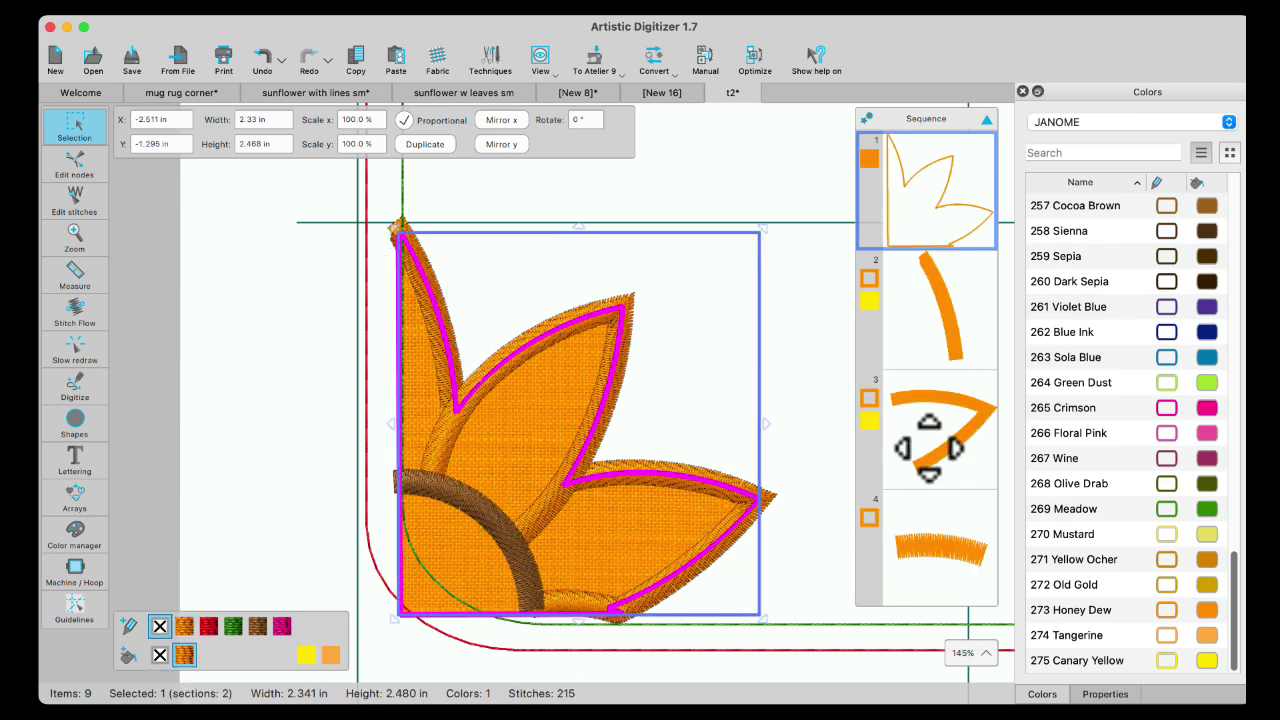
pyautogui.scroll(-10, 928, 480)
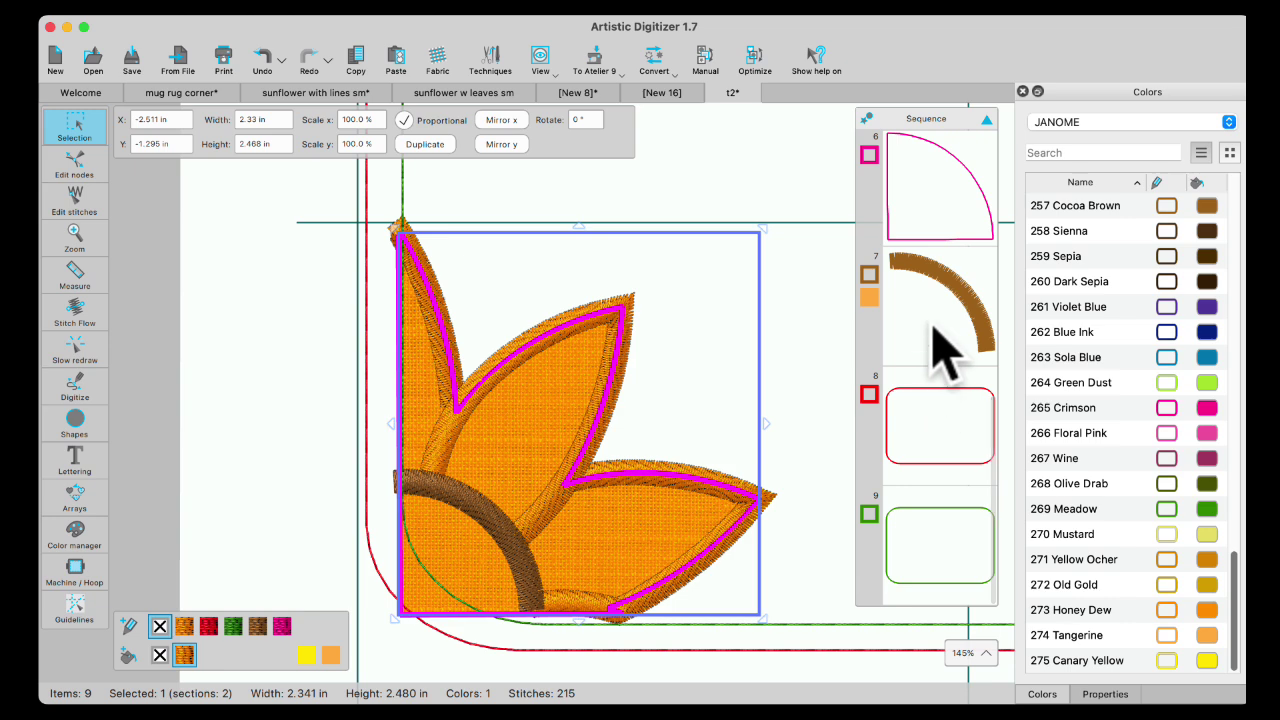
pyautogui.keyDown('shift'); pyautogui.click(945, 350); pyautogui.keyUp('shift')
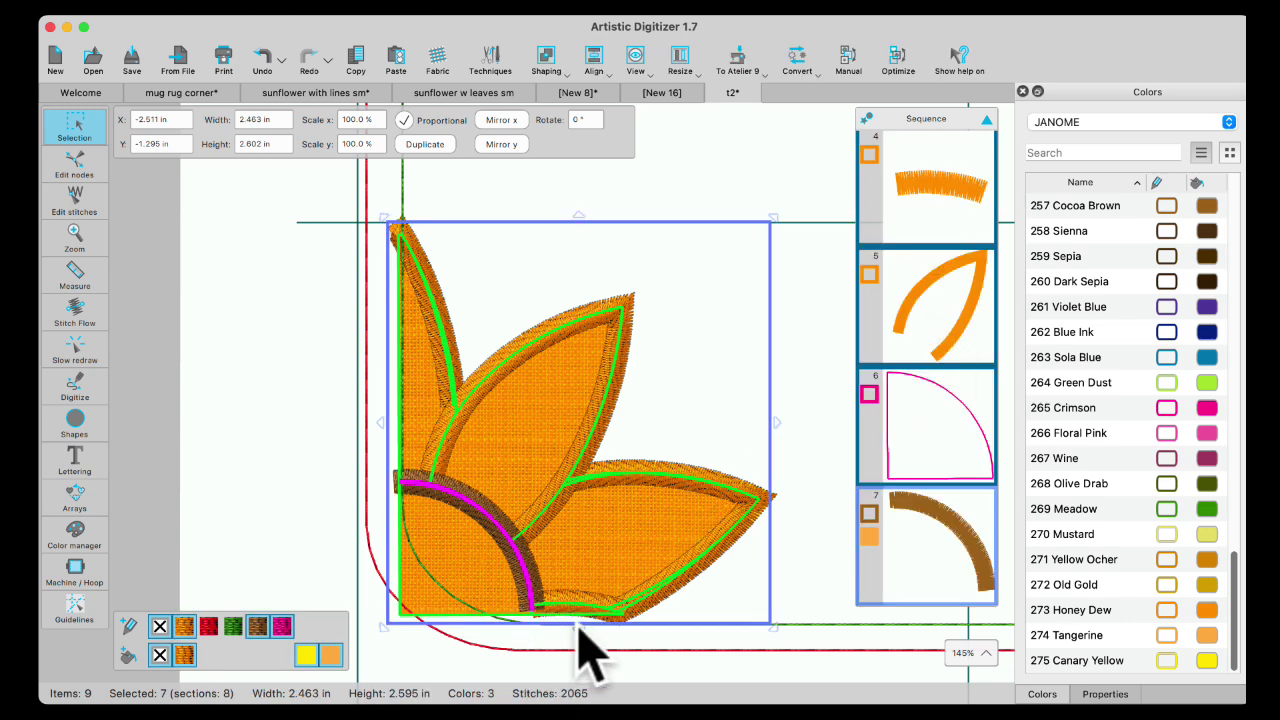
pyautogui.moveTo(581, 637); pyautogui.dragTo(563, 480)
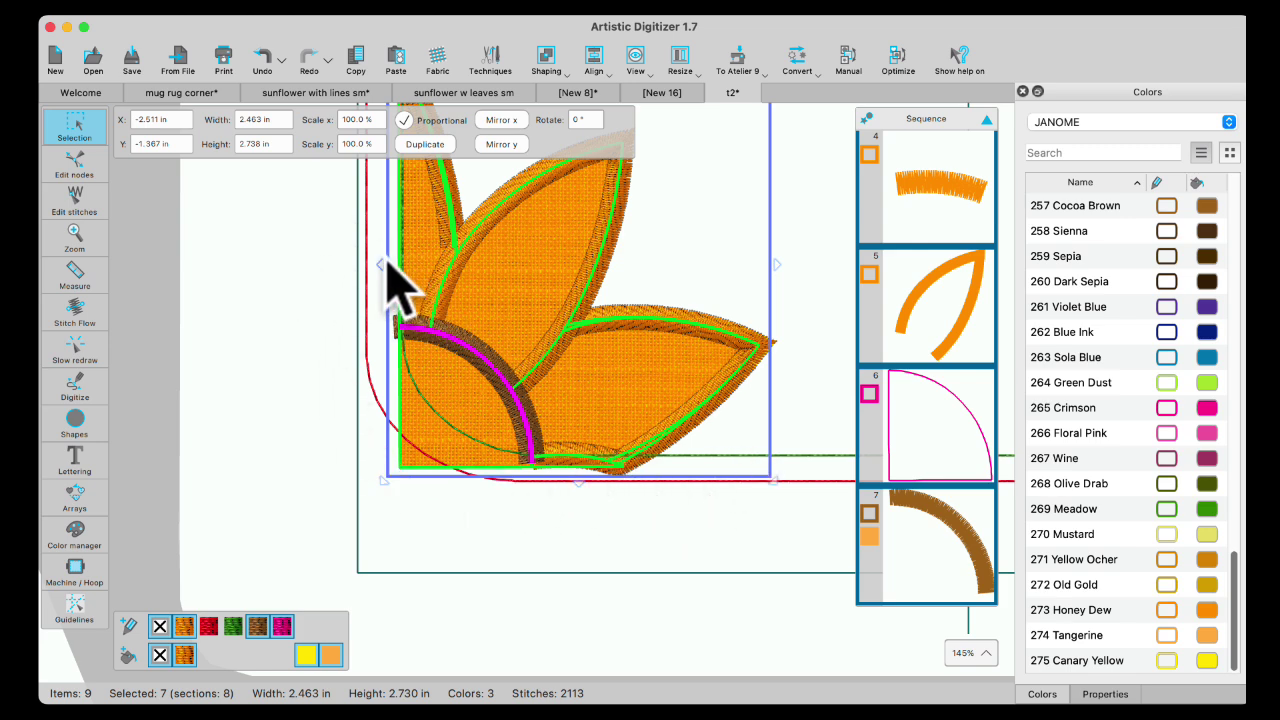
pyautogui.moveTo(385, 268)
pyautogui.mouseDown()
pyautogui.moveTo(357, 260)
pyautogui.moveTo(377, 265)
pyautogui.mouseUp()
pyautogui.scroll(3, 590, 285)
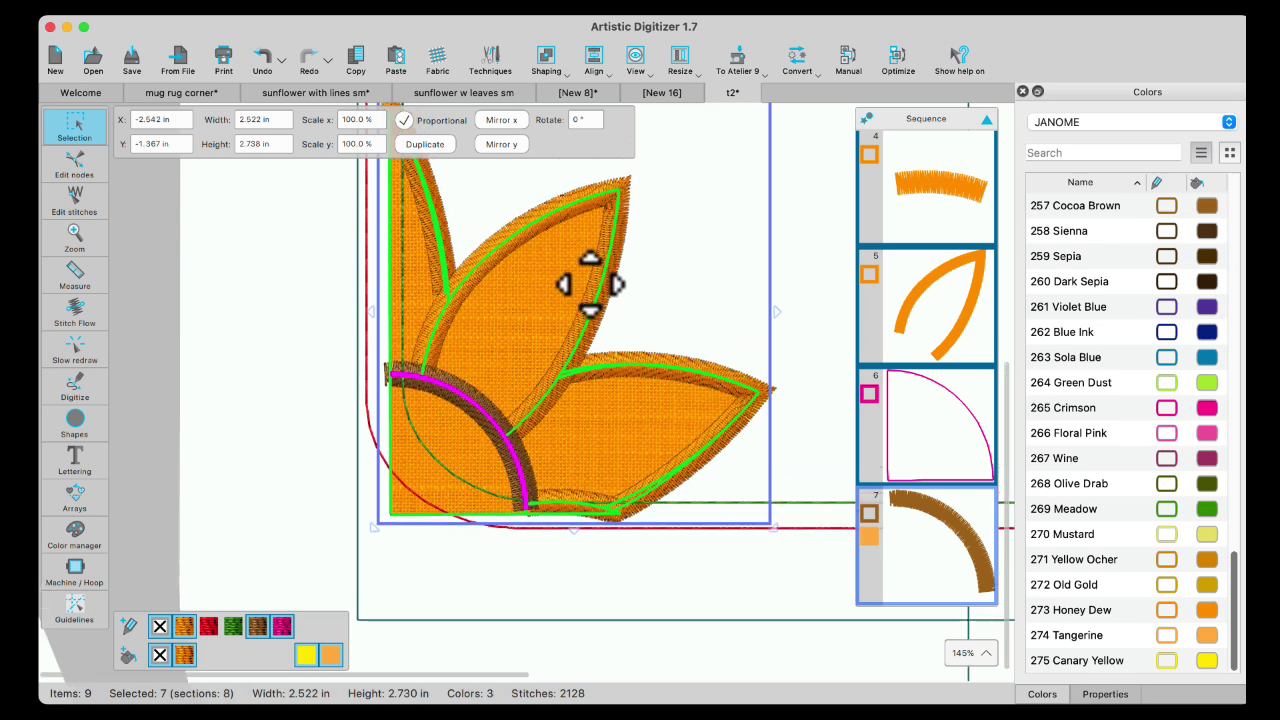
pyautogui.click(294, 300)
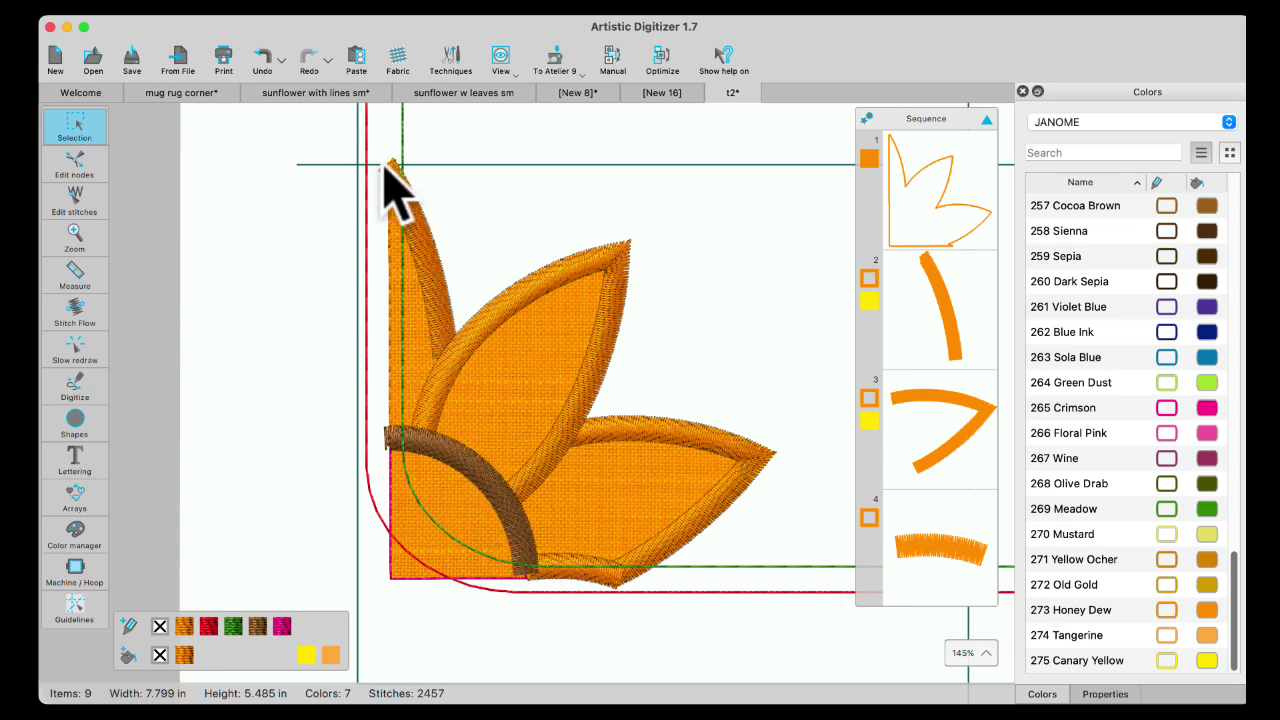
# Delete the short satin segment at the flower's bottom edge and extend the lower petal outline's bottom end node slightly outward
pyautogui.click(578, 572)
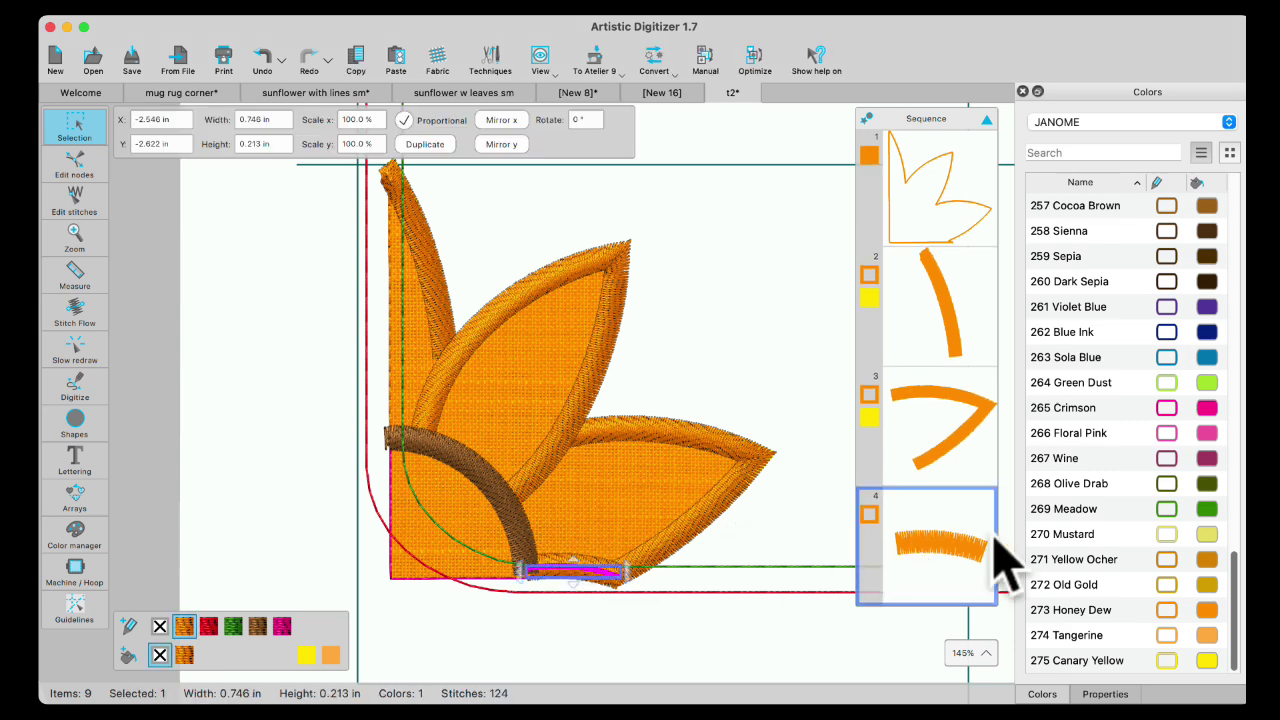
pyautogui.press('Delete')
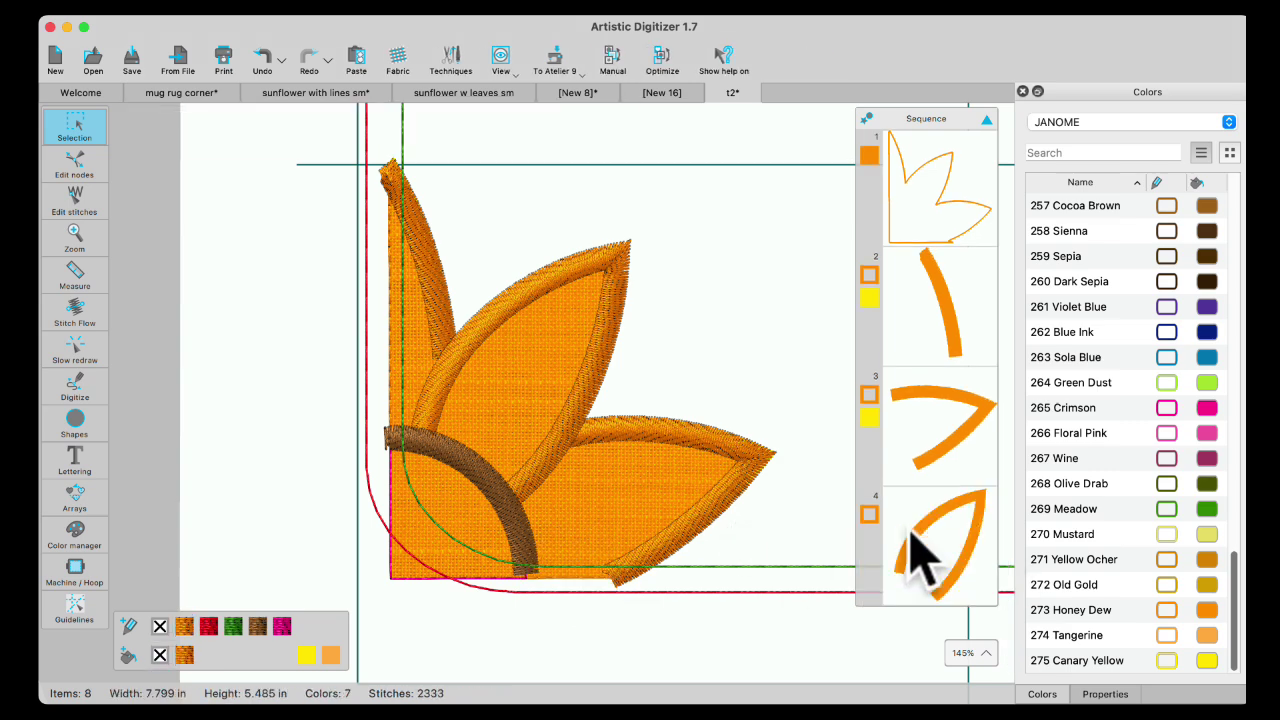
pyautogui.click(660, 557)
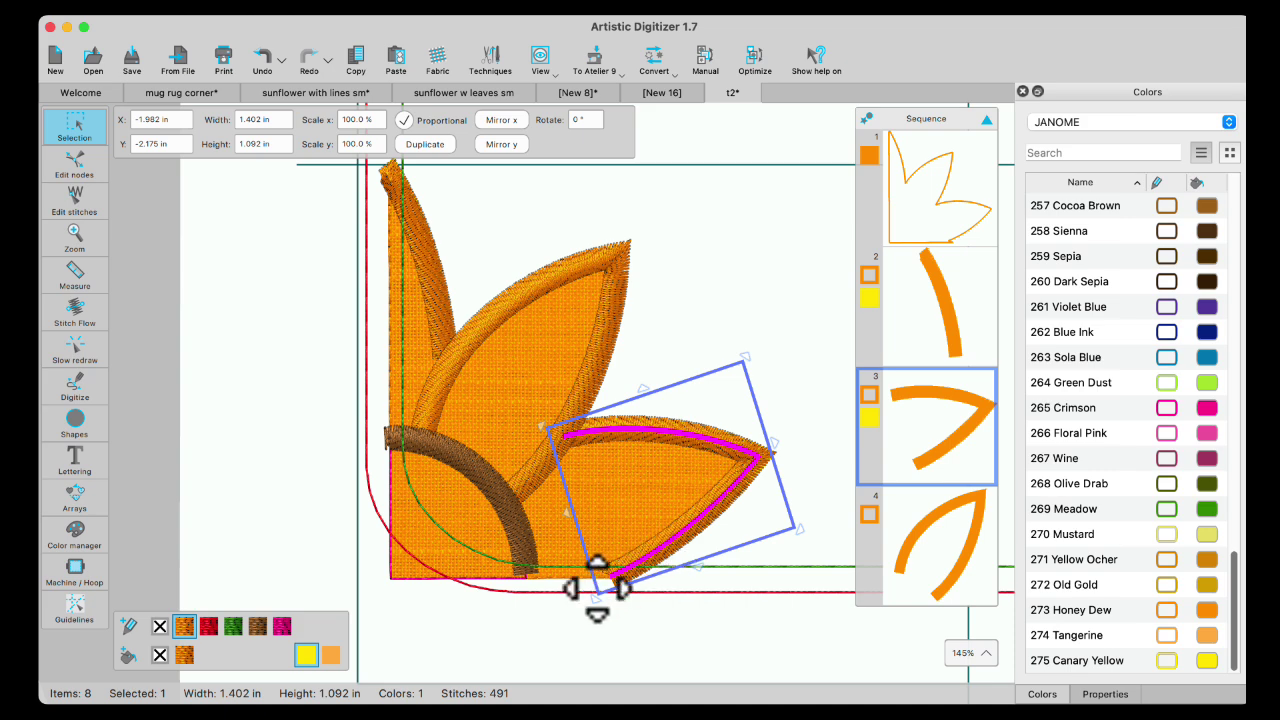
pyautogui.click(75, 165)
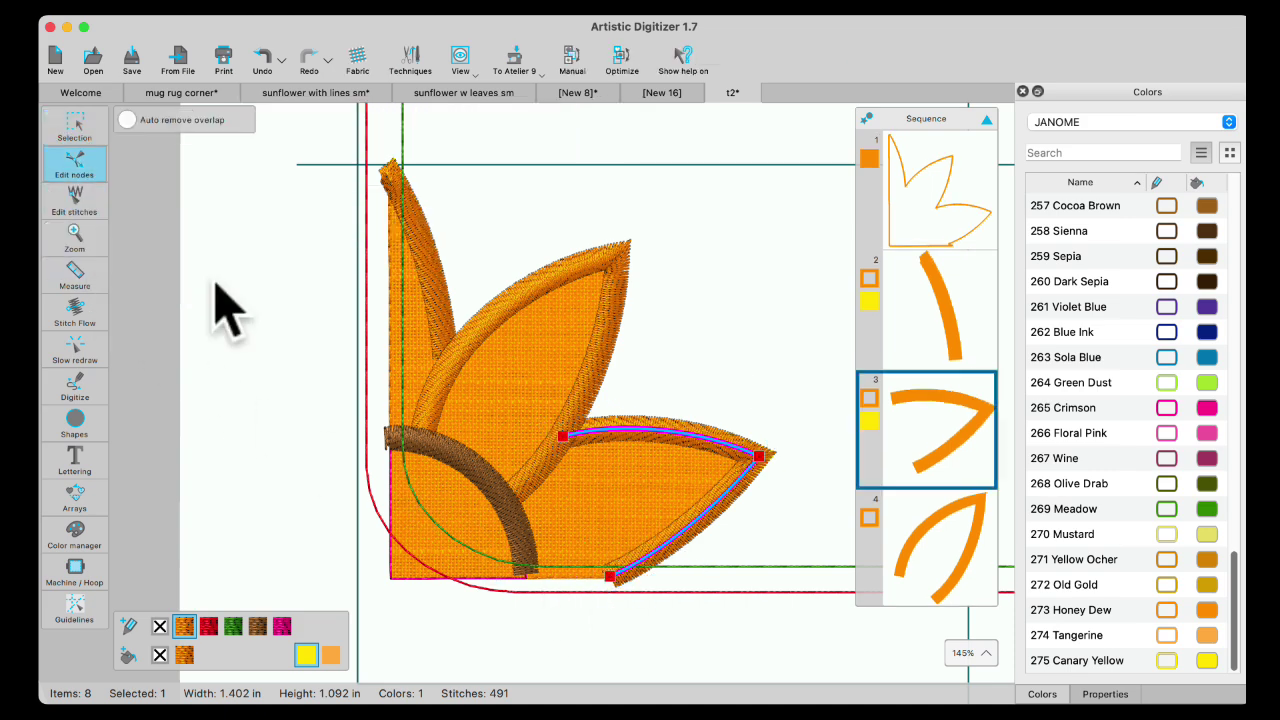
pyautogui.moveTo(613, 575); pyautogui.dragTo(605, 580)
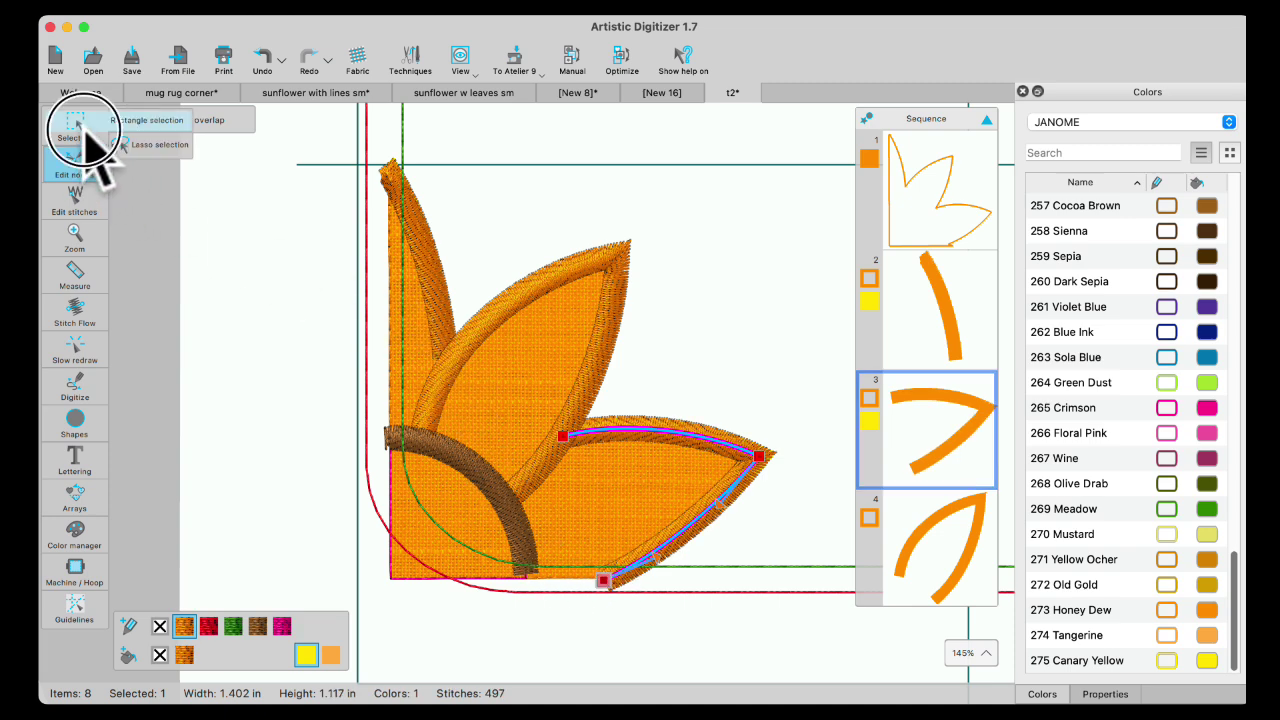
pyautogui.click(75, 125)
pyautogui.click(748, 291)
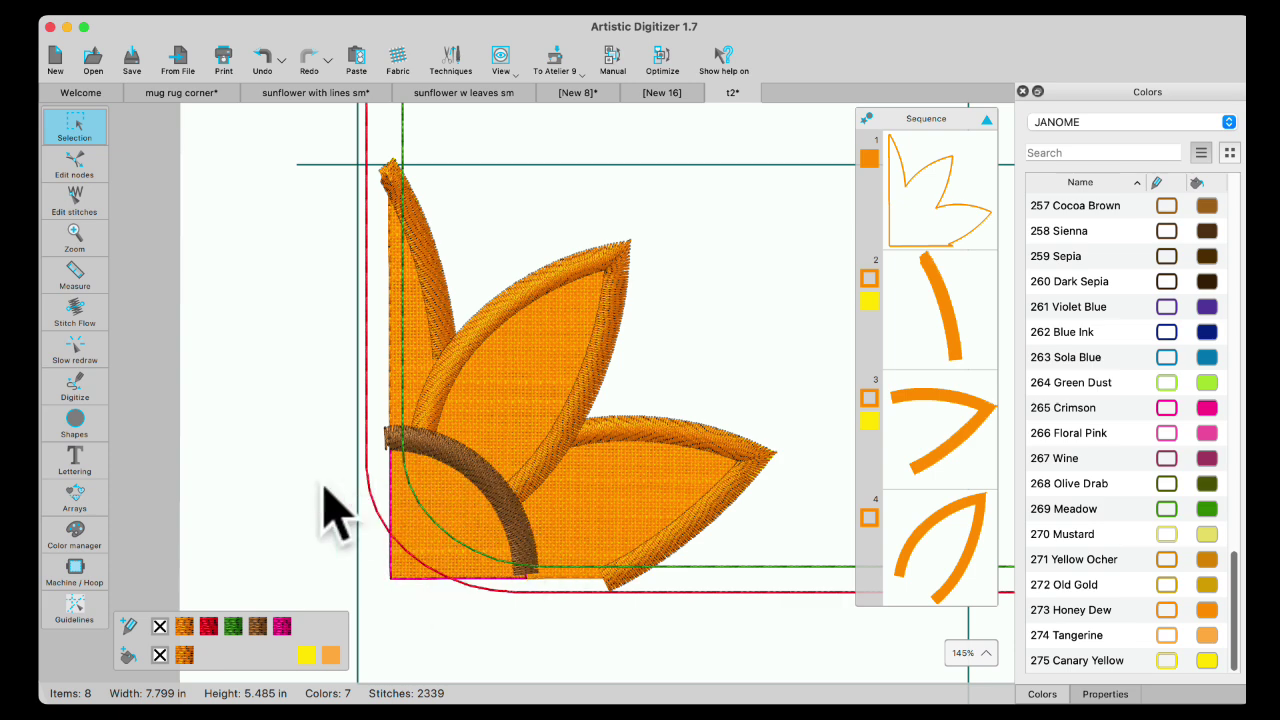
# Digitize a closed outline shape about 1.02 in wide and 1.07 in high over the flower center, following the brown arc
pyautogui.click(60, 400)
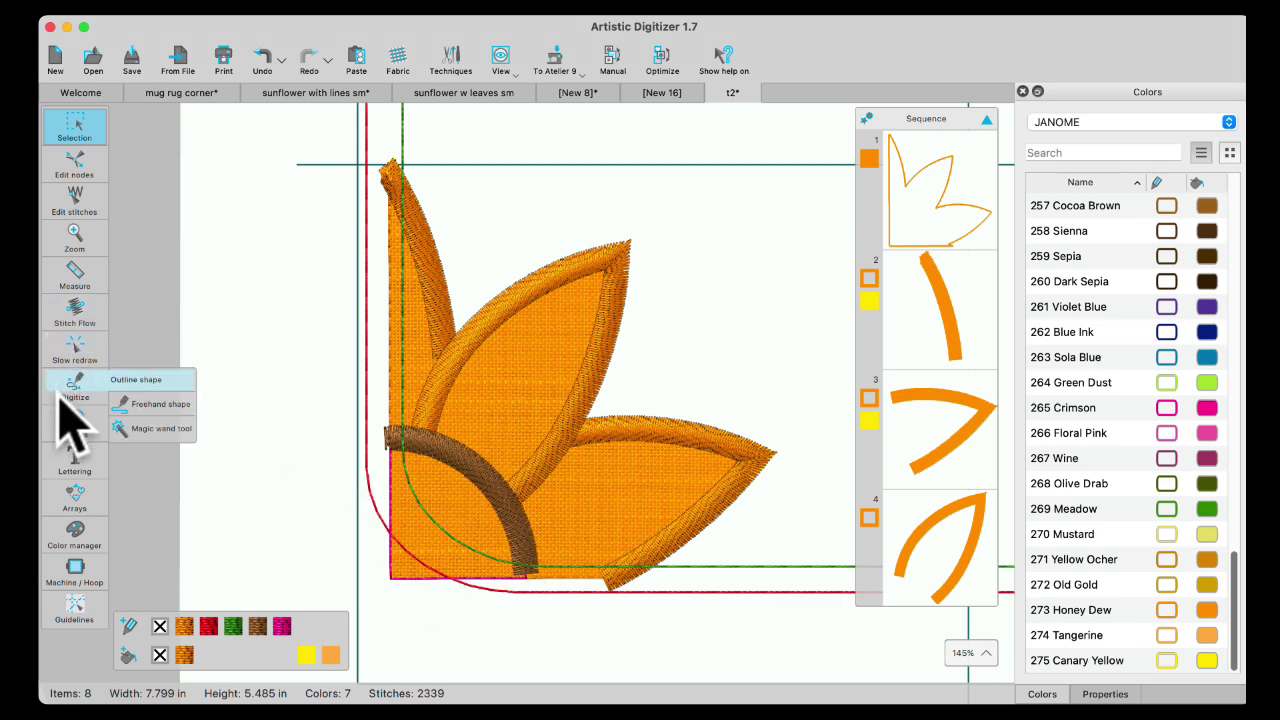
pyautogui.click(120, 384)
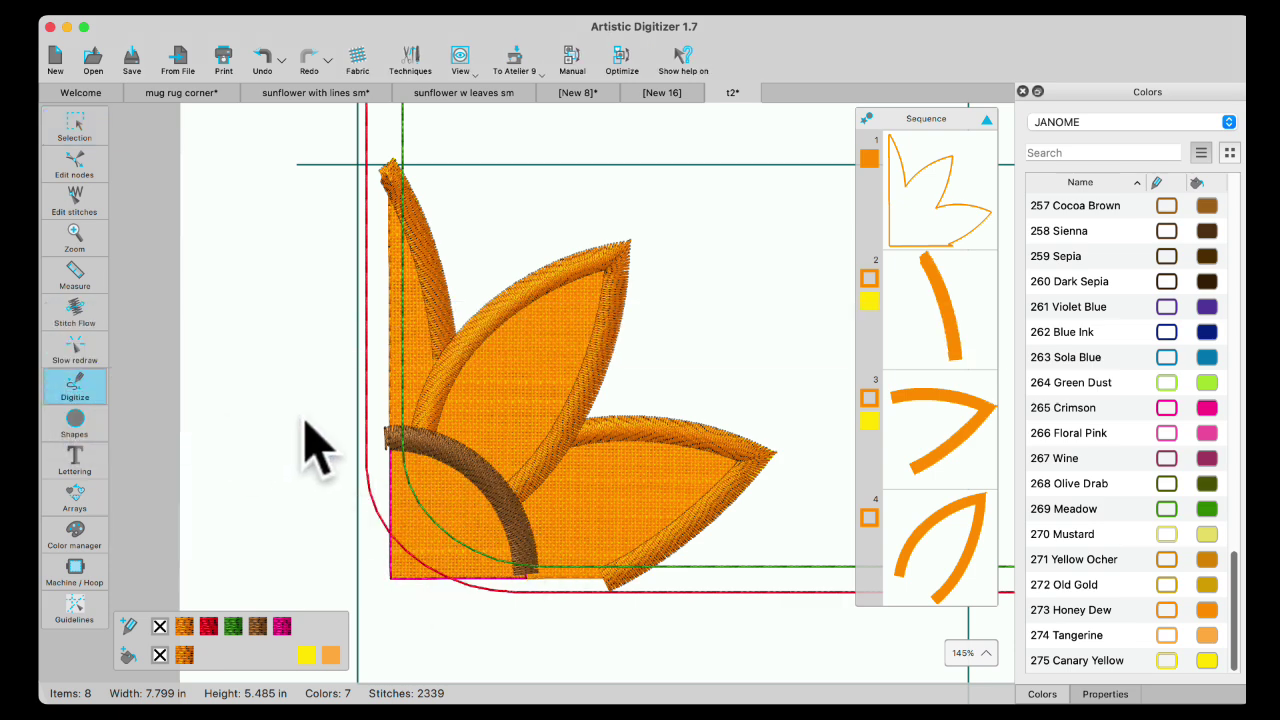
pyautogui.click(386, 437)
pyautogui.click(437, 444)
pyautogui.click(493, 483)
pyautogui.click(526, 568)
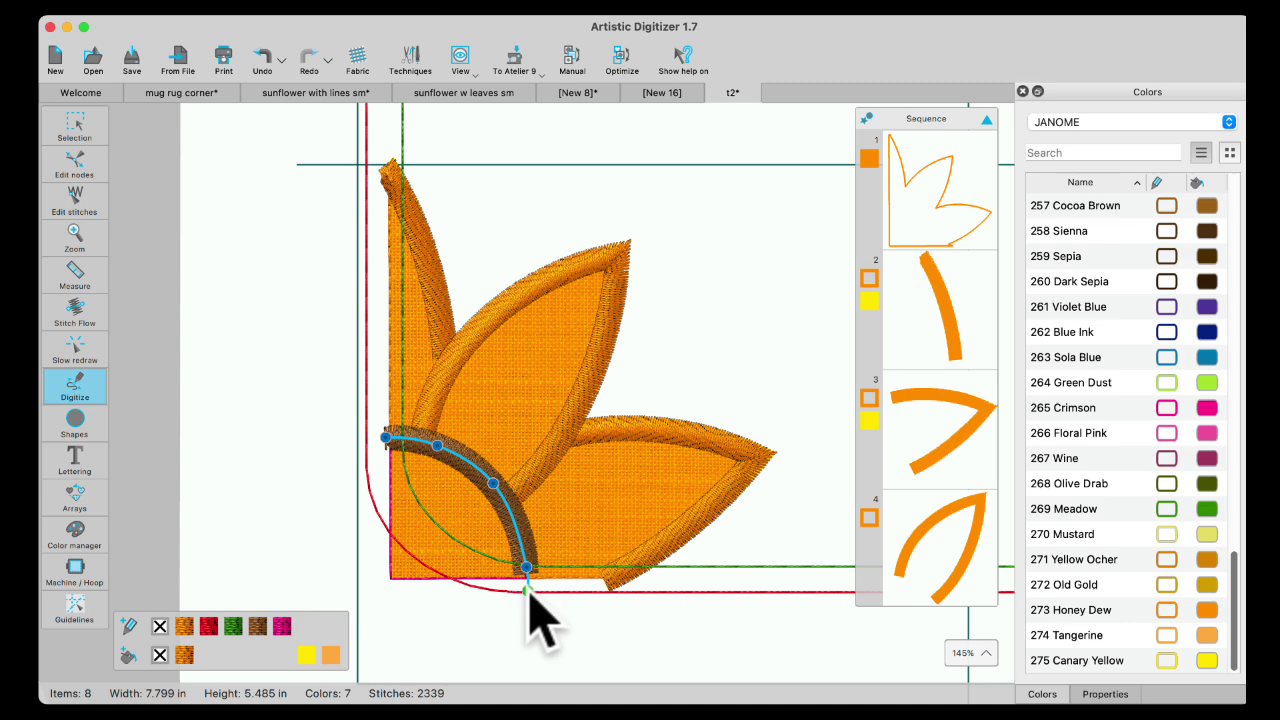
pyautogui.click(527, 590)
pyautogui.click(430, 548)
pyautogui.click(388, 439)
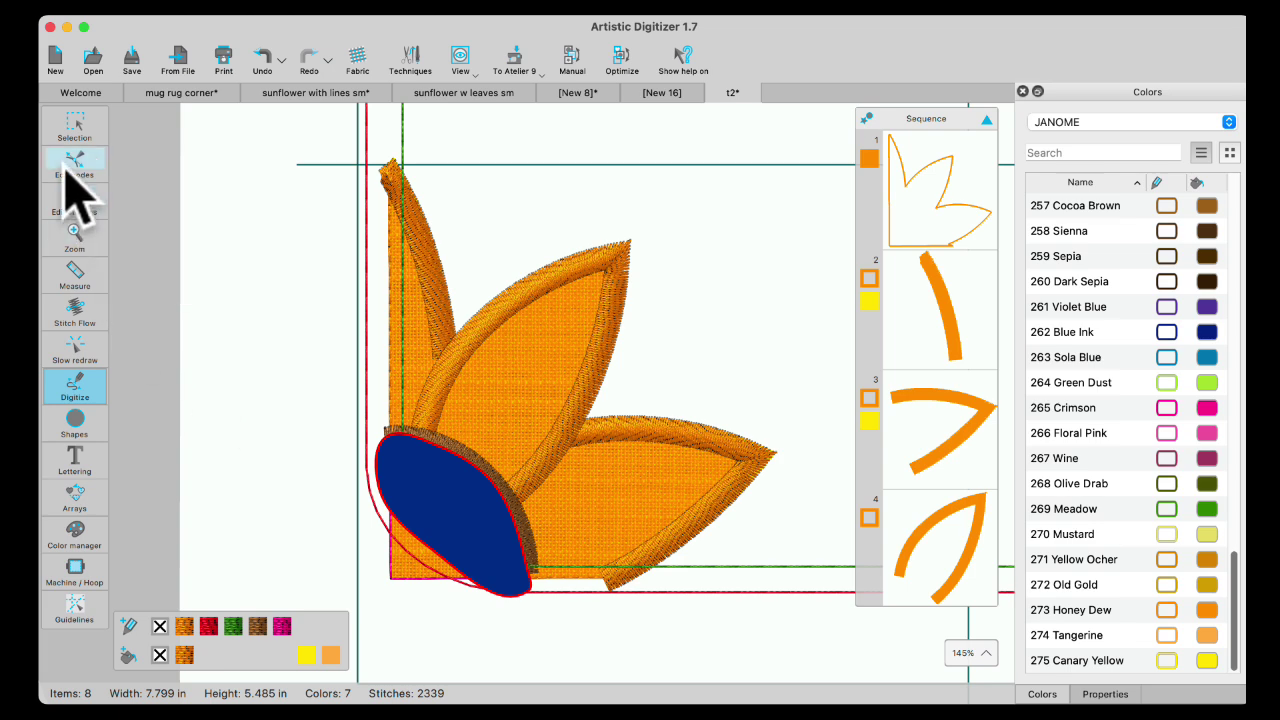
pyautogui.click(66, 120)
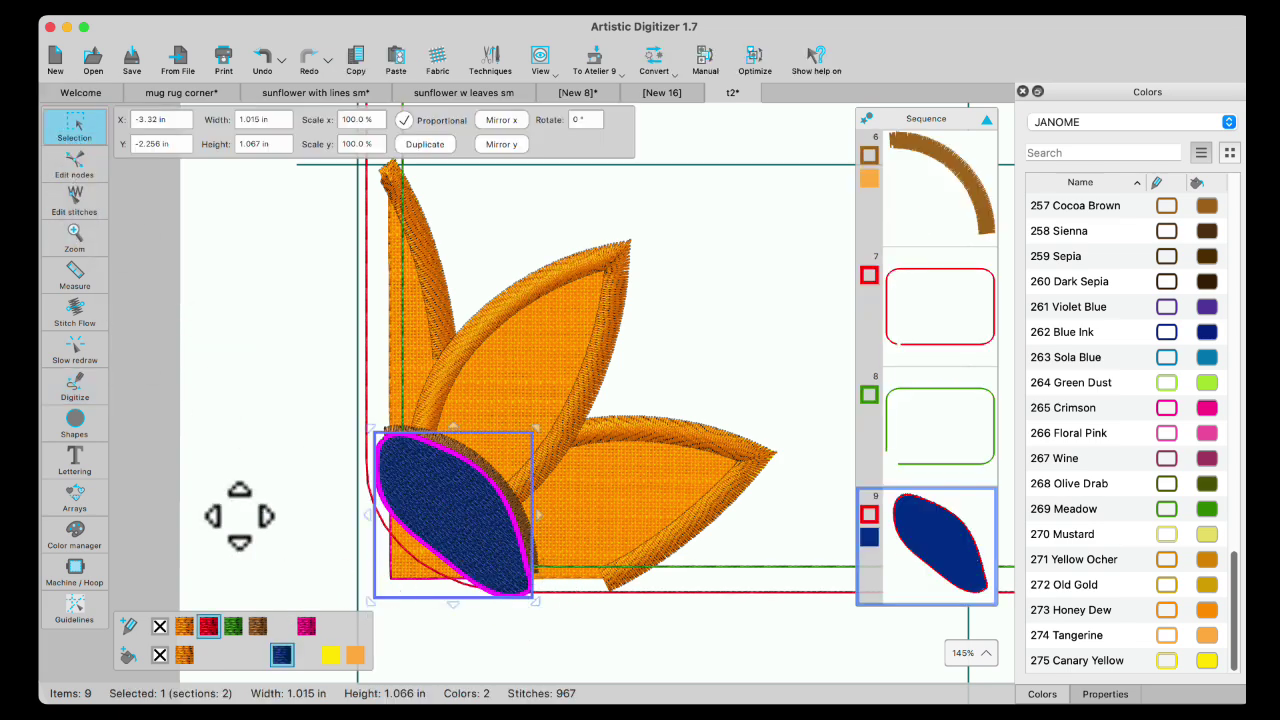
# Pull the blue center shape's lowest node inward to make it about 0.93 in high, and remove the shape's outline color
pyautogui.click(76, 165)
pyautogui.moveTo(528, 592); pyautogui.dragTo(490, 573)
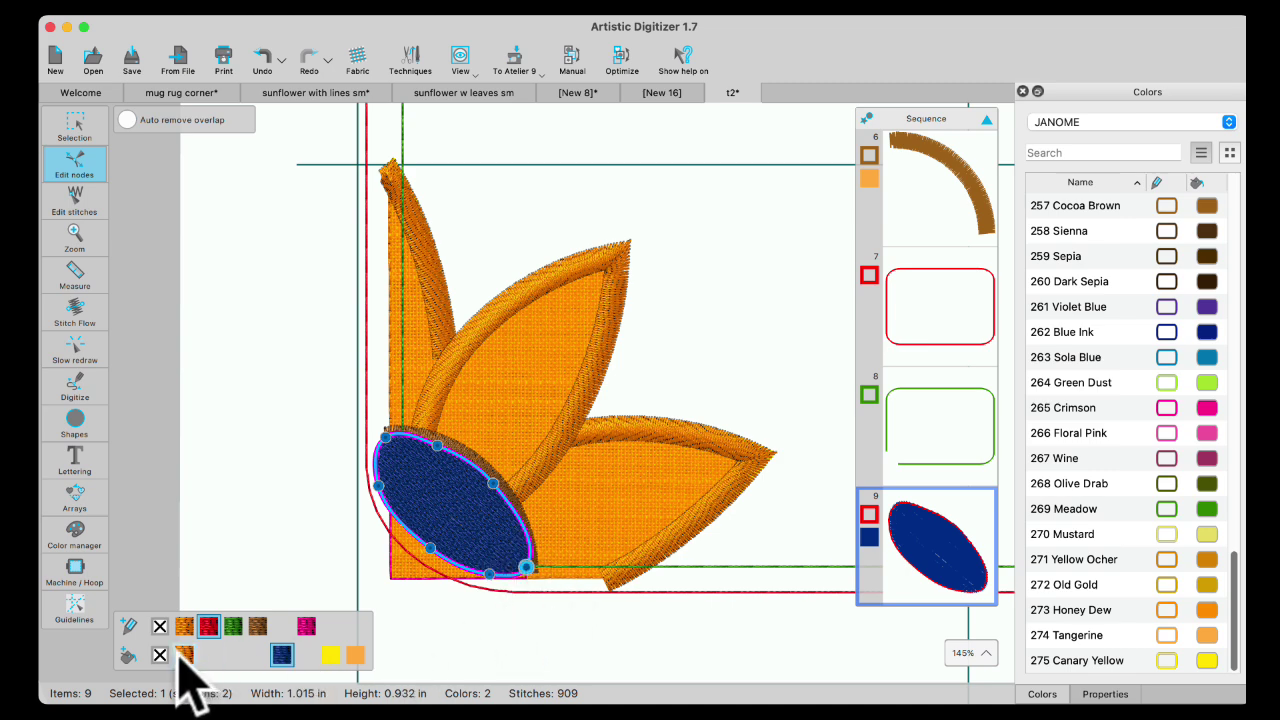
pyautogui.click(160, 627)
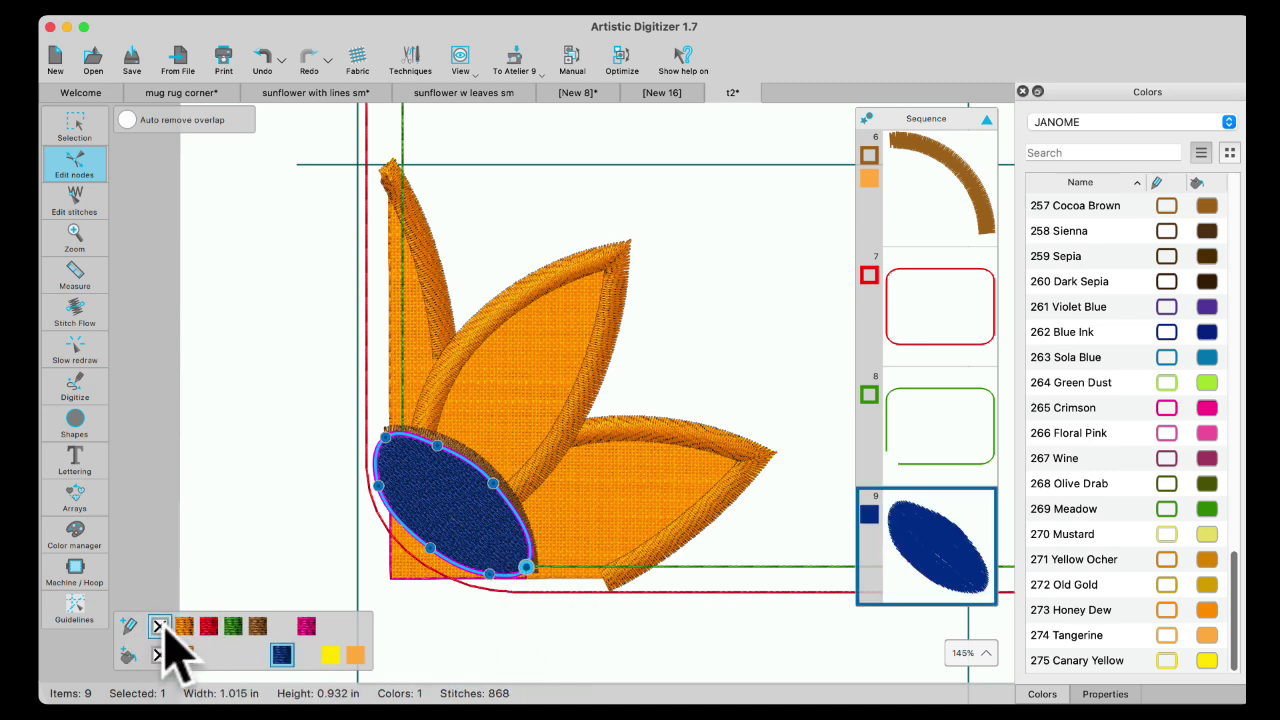
# Change the blue center shape's fill to Netfill with an angle of 23°
pyautogui.click(1105, 694)
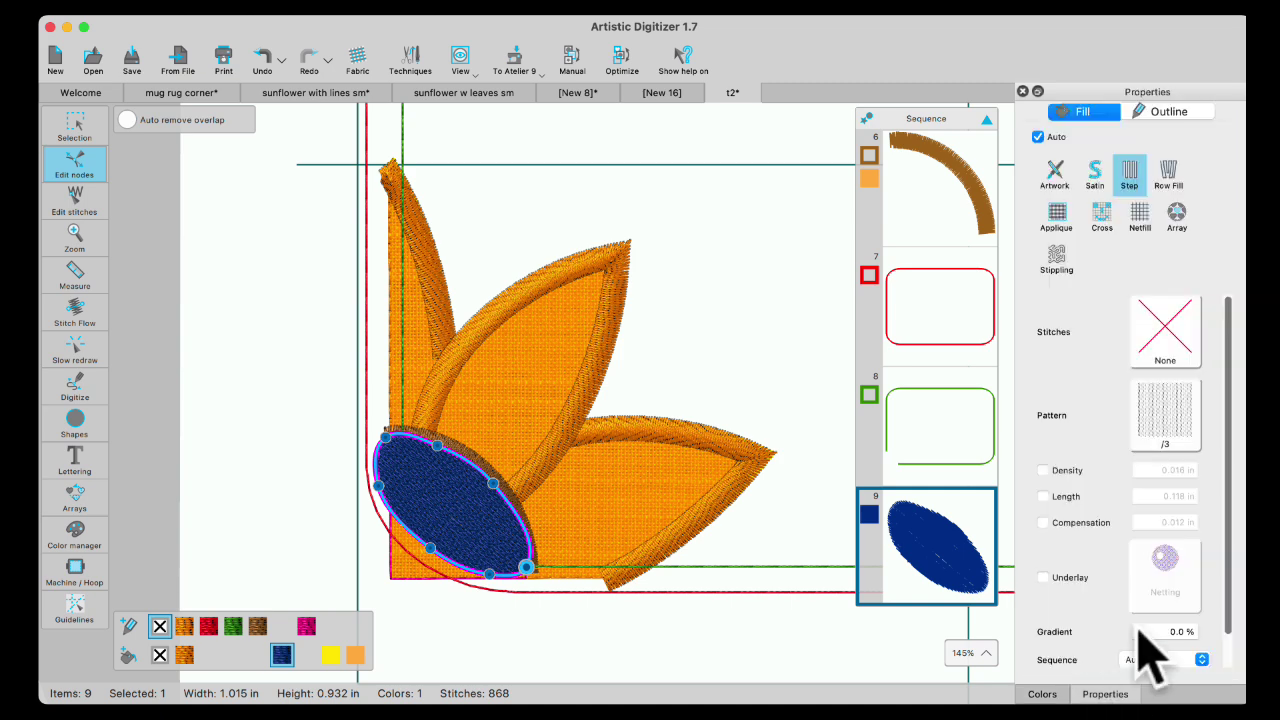
pyautogui.click(1140, 213)
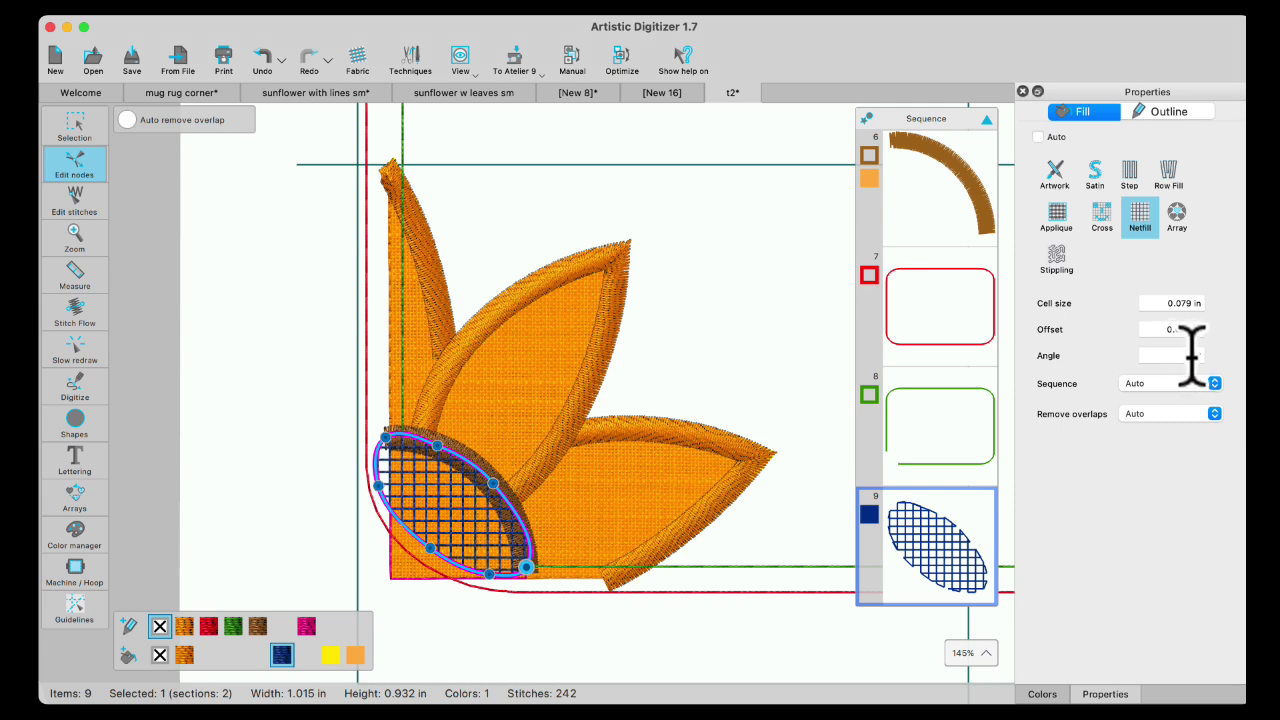
pyautogui.click(937, 609)
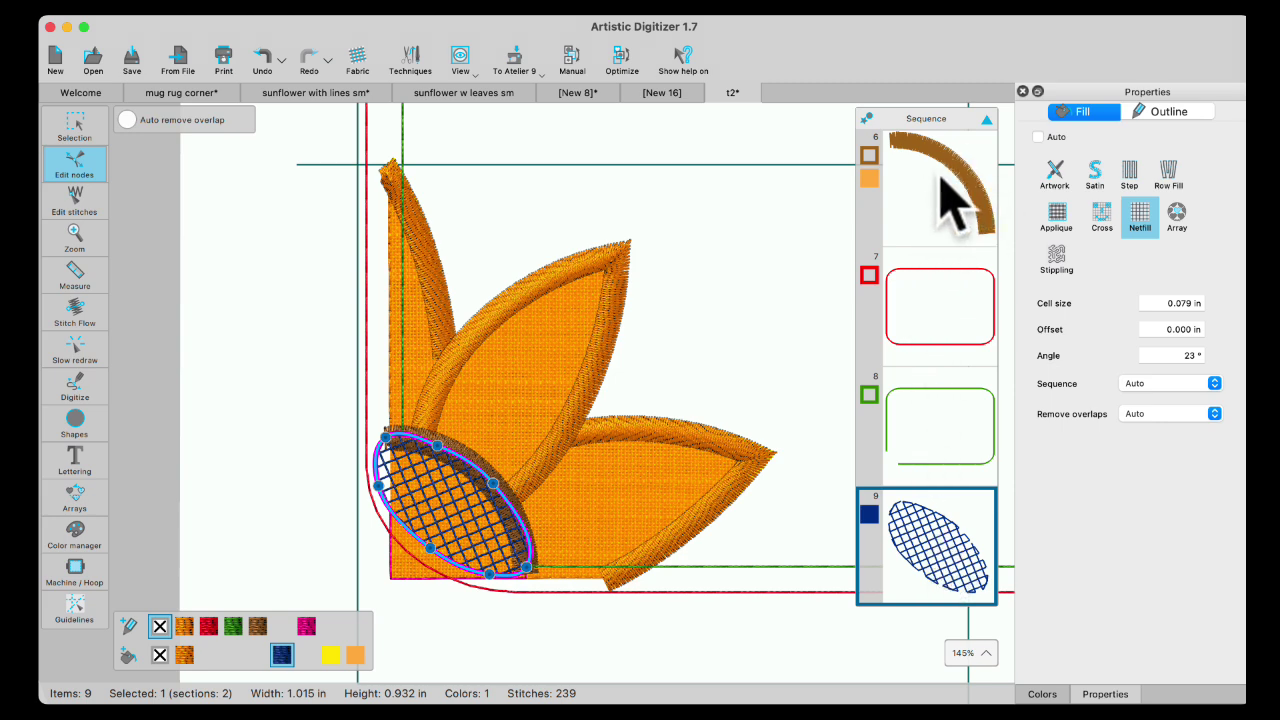
# Move the blue netfill shape ahead of the brown arc in the stitching sequence, and deselect it
pyautogui.scroll(6, 949, 371)
pyautogui.scroll(-6, 971, 457)
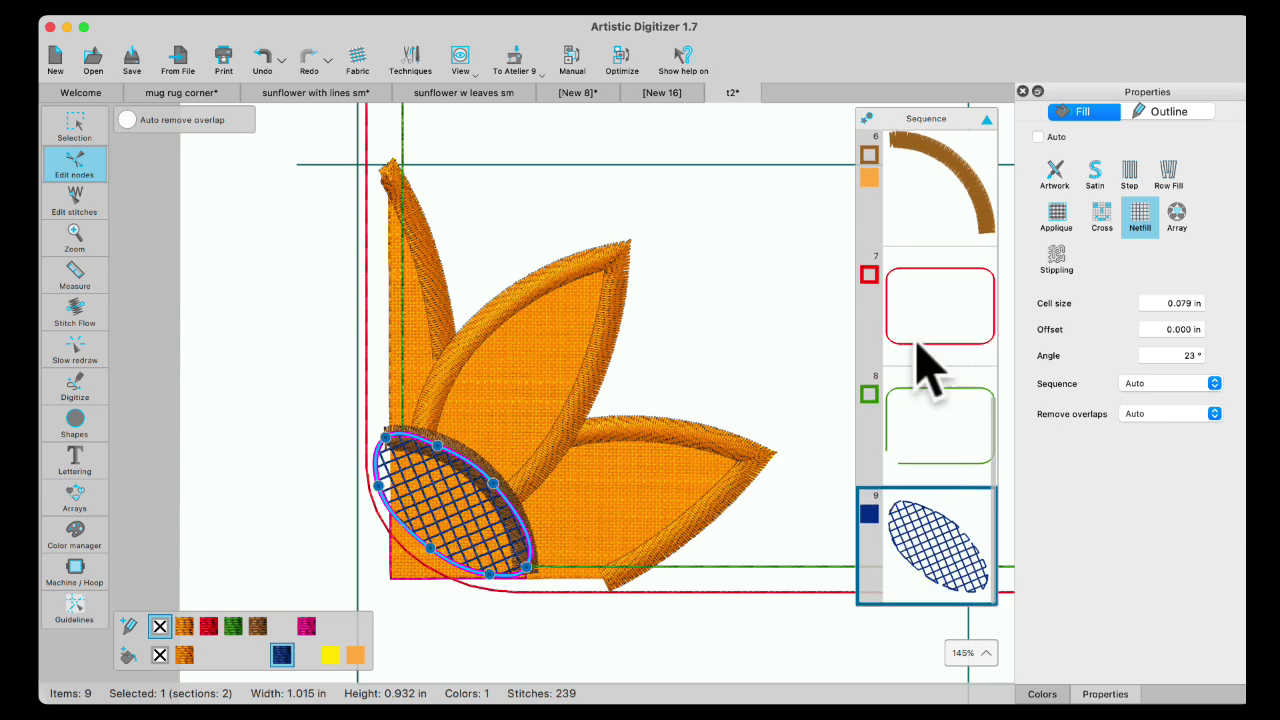
pyautogui.click(935, 558)
pyautogui.moveTo(937, 557); pyautogui.dragTo(943, 357)
pyautogui.click(768, 393)
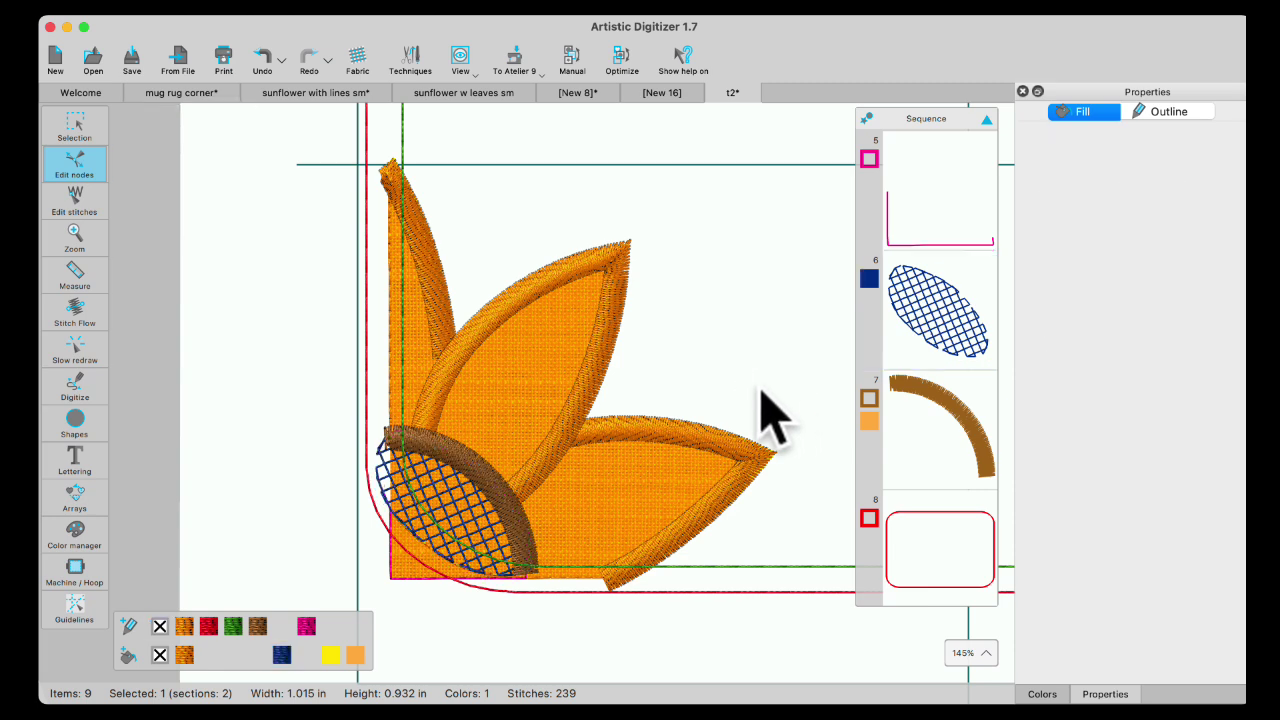
# Check the overlap removal setting of the magenta outline at the flower center's corner
pyautogui.click(967, 236)
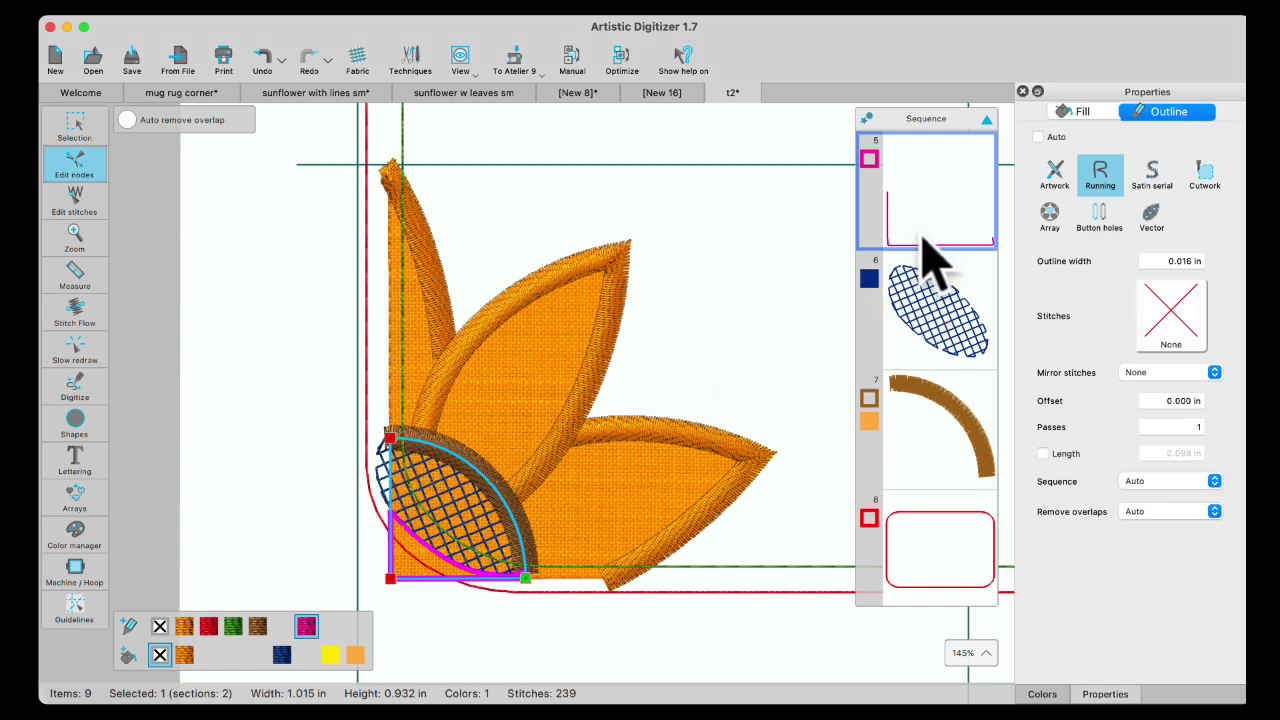
pyautogui.scroll(5, 930, 260)
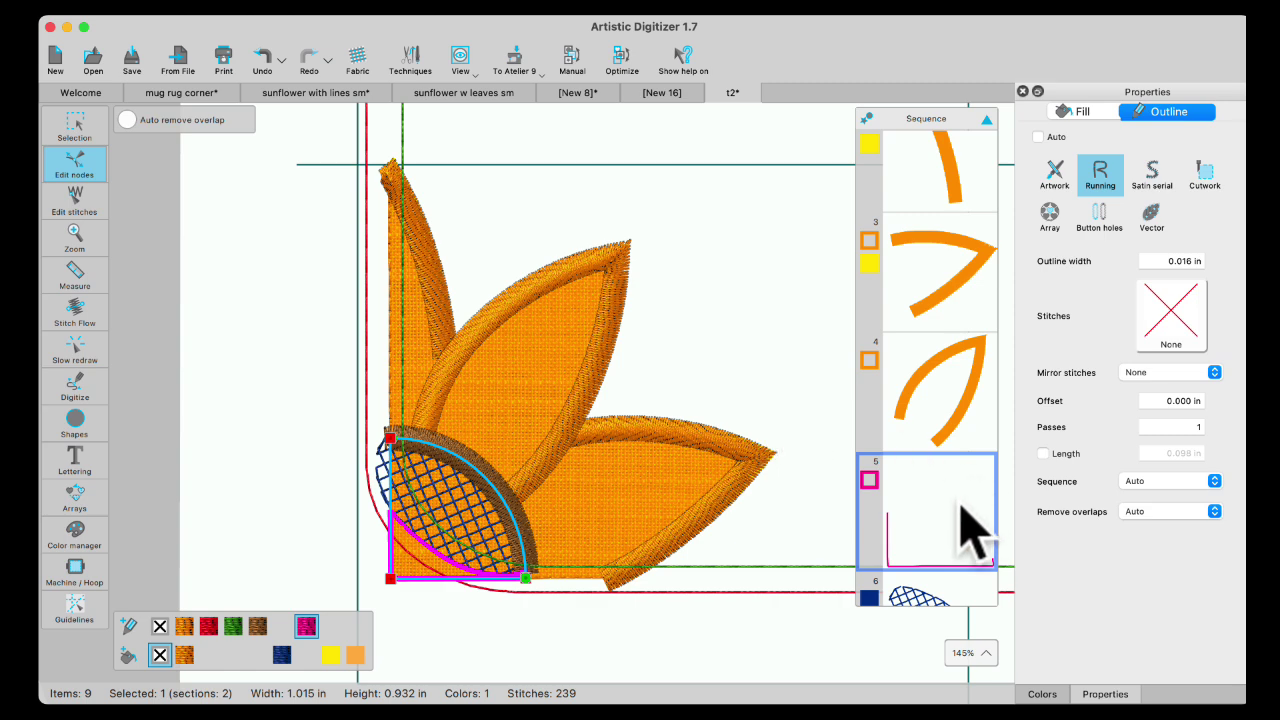
pyautogui.click(1214, 511)
pyautogui.click(1140, 508)
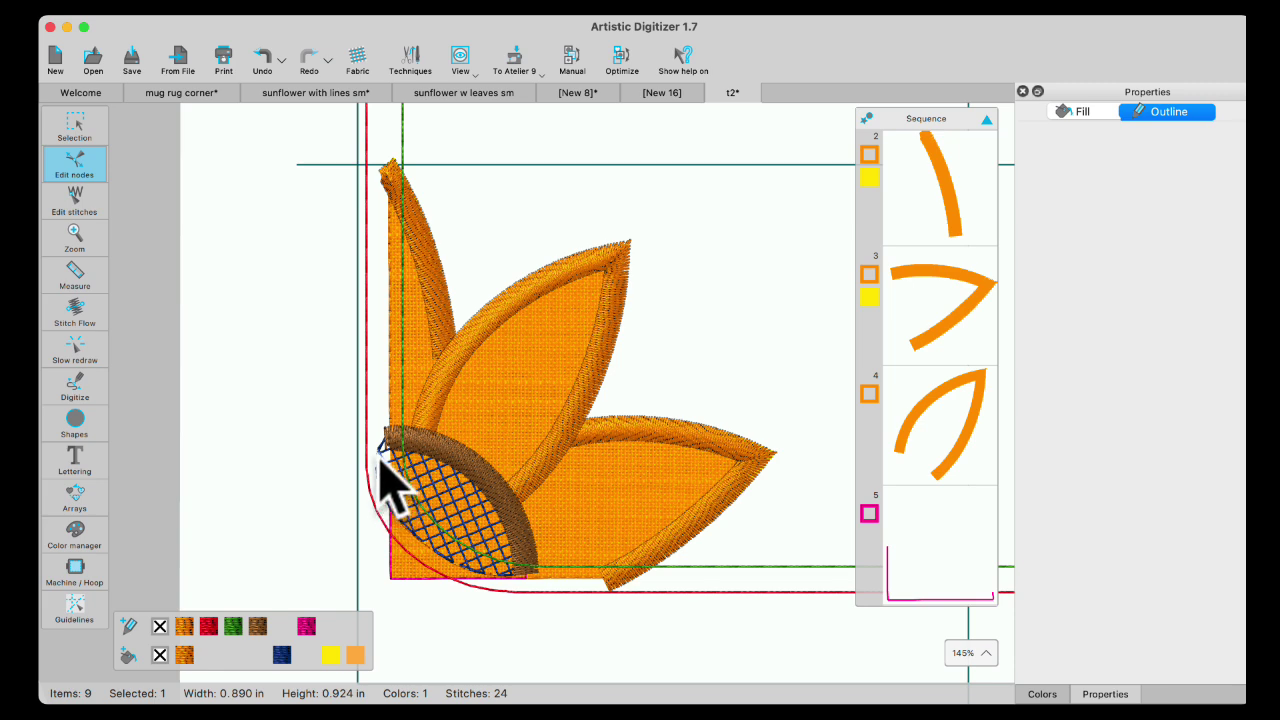
pyautogui.click(917, 578)
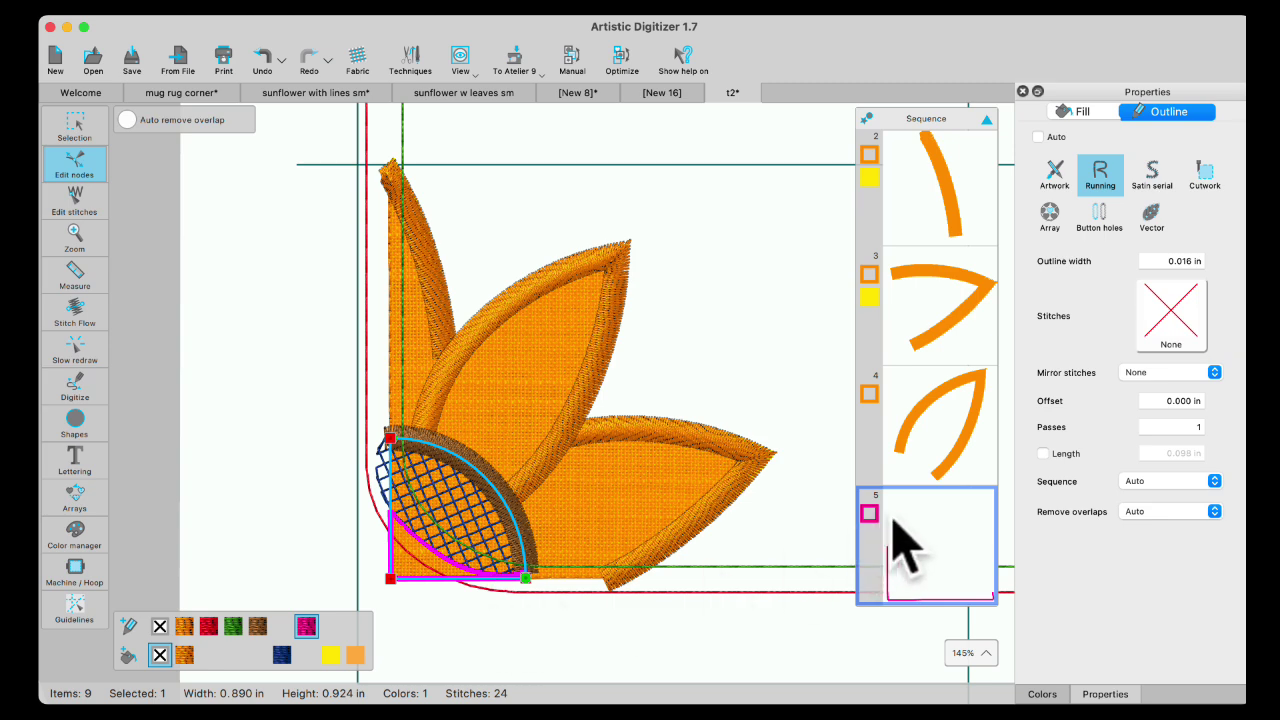
# Remove the fill color from the brown center arc, leaving only its satin outline
pyautogui.scroll(-5, 929, 557)
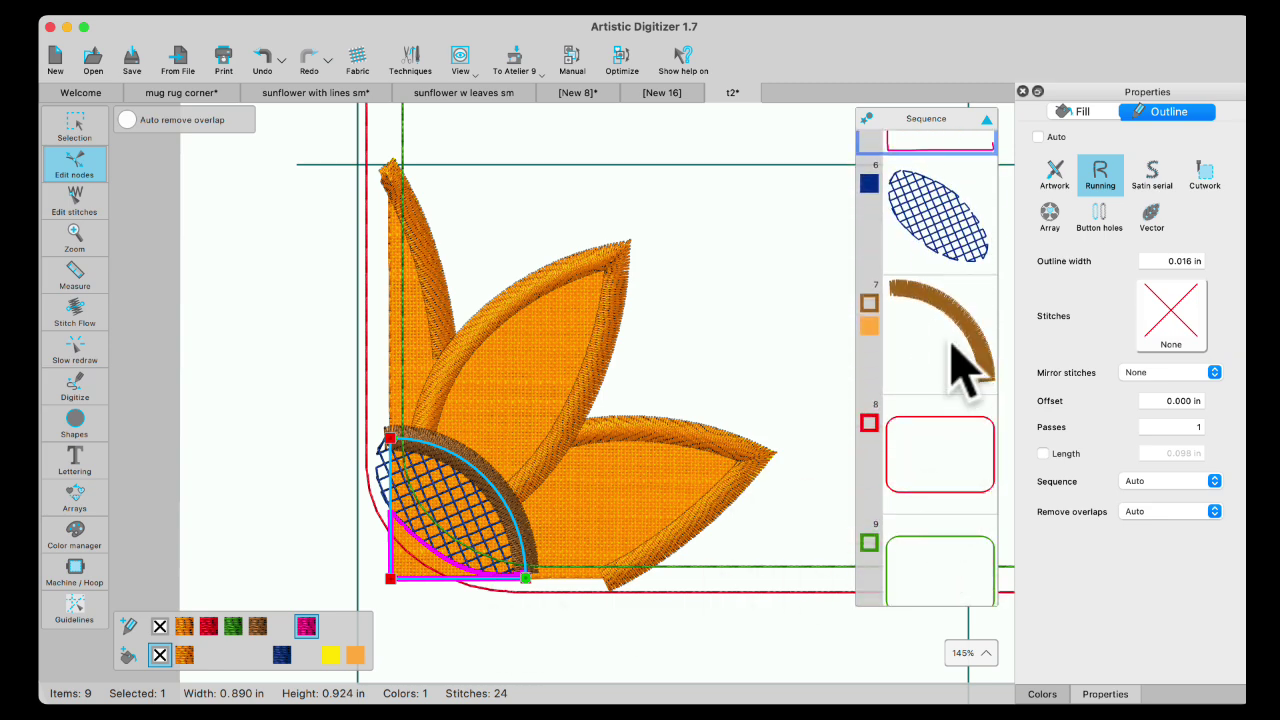
pyautogui.click(953, 343)
pyautogui.click(159, 655)
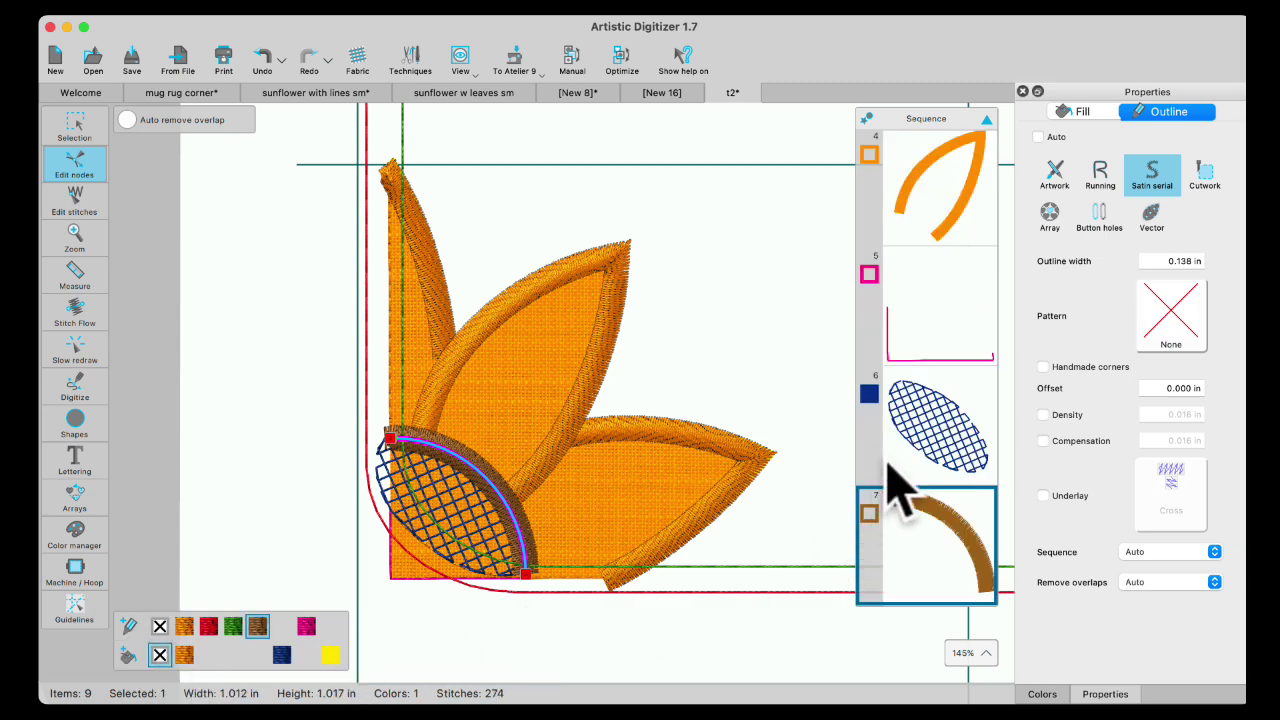
# Delete the magenta outline shape from the flower center's corner
pyautogui.scroll(5, 951, 443)
pyautogui.click(955, 528)
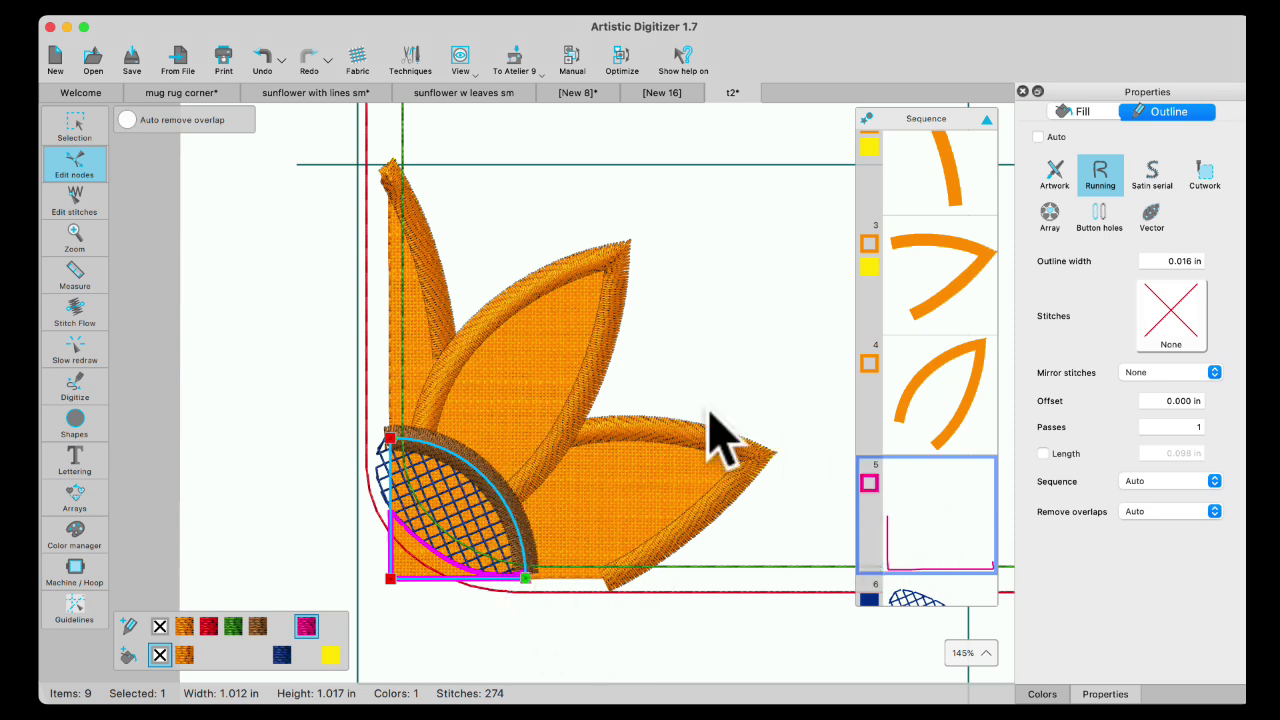
pyautogui.click(80, 128)
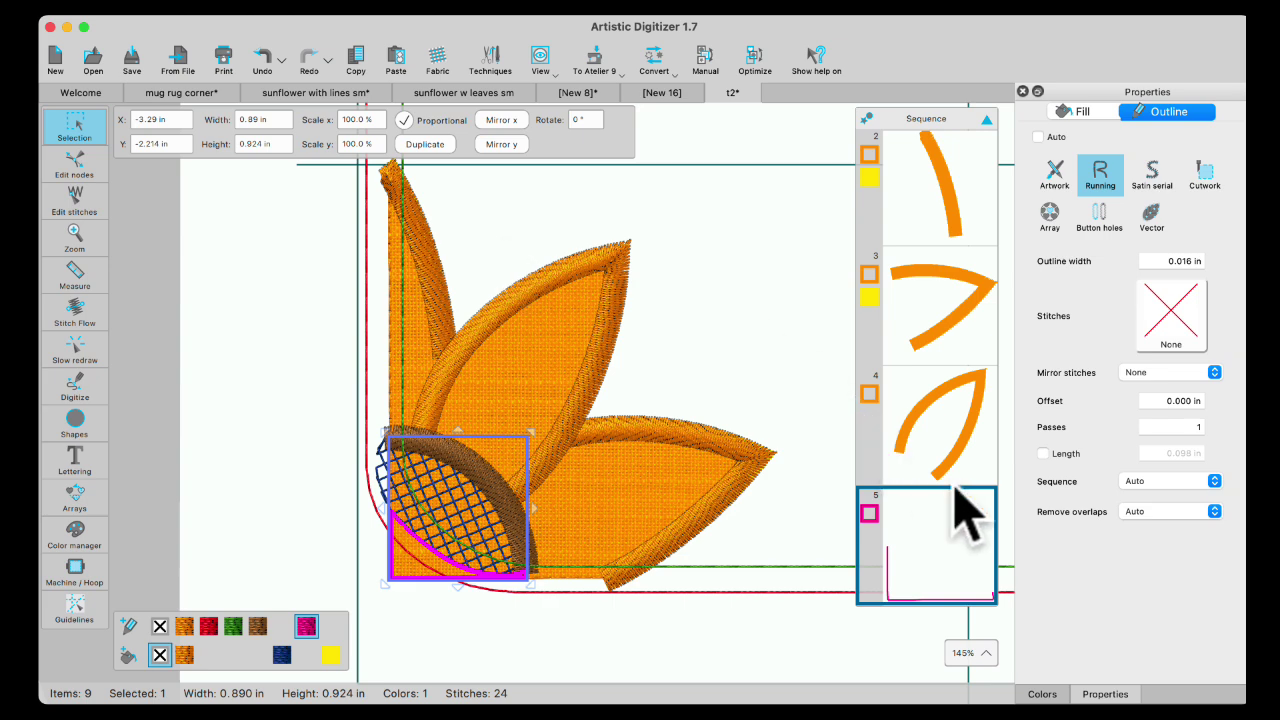
pyautogui.click(993, 577)
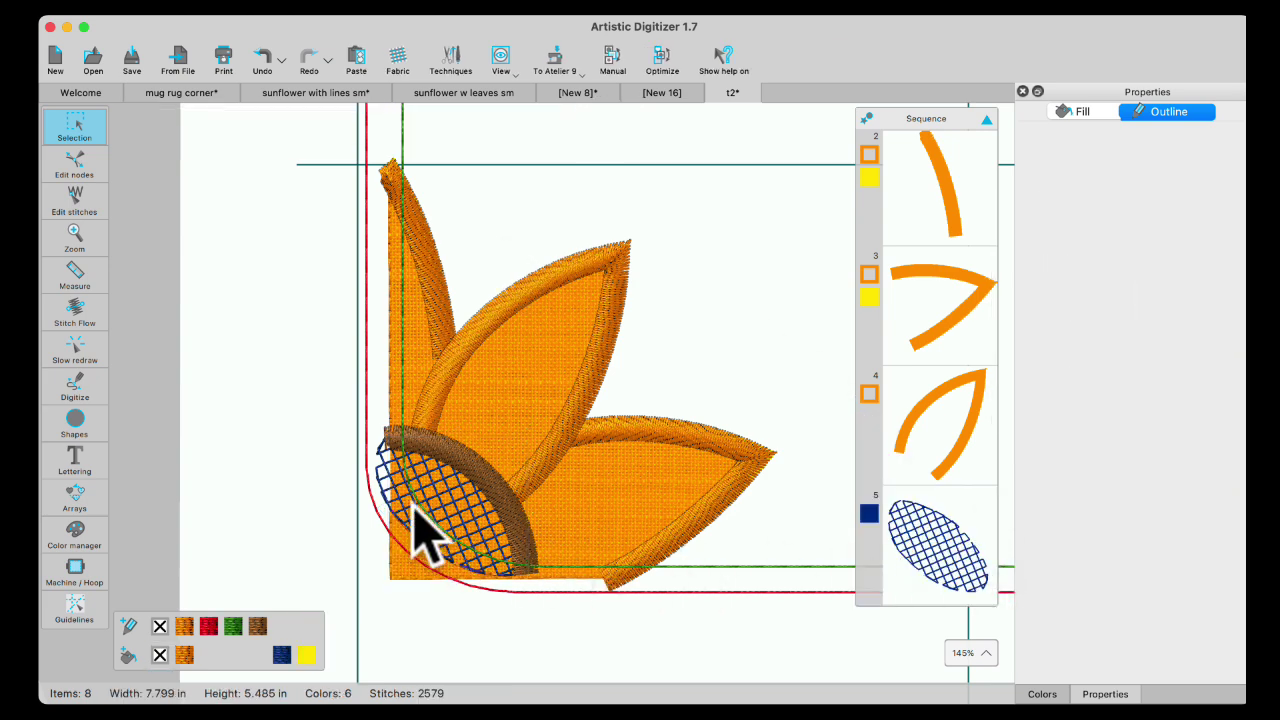
# Digitize an open outline curve along the brown arc and pull its lower end up, about 1.01 in wide and 0.97 in high
pyautogui.scroll(3, 452, 490)
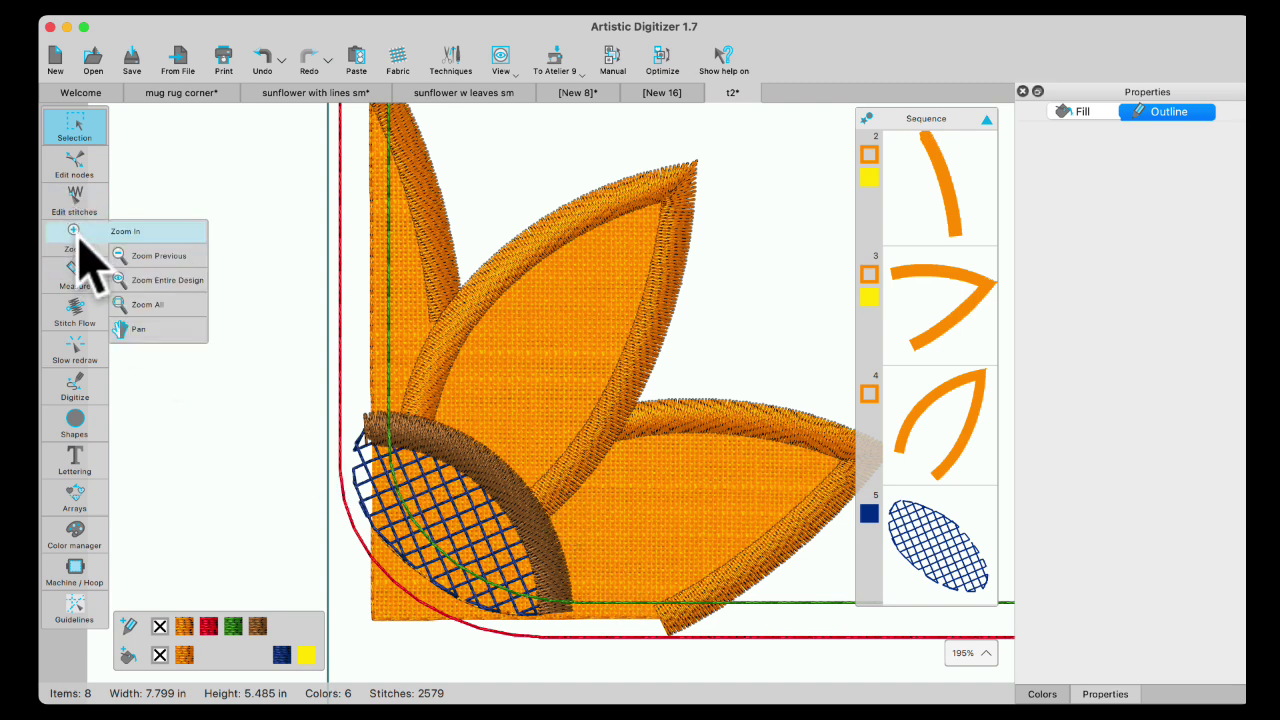
pyautogui.moveTo(80, 392)
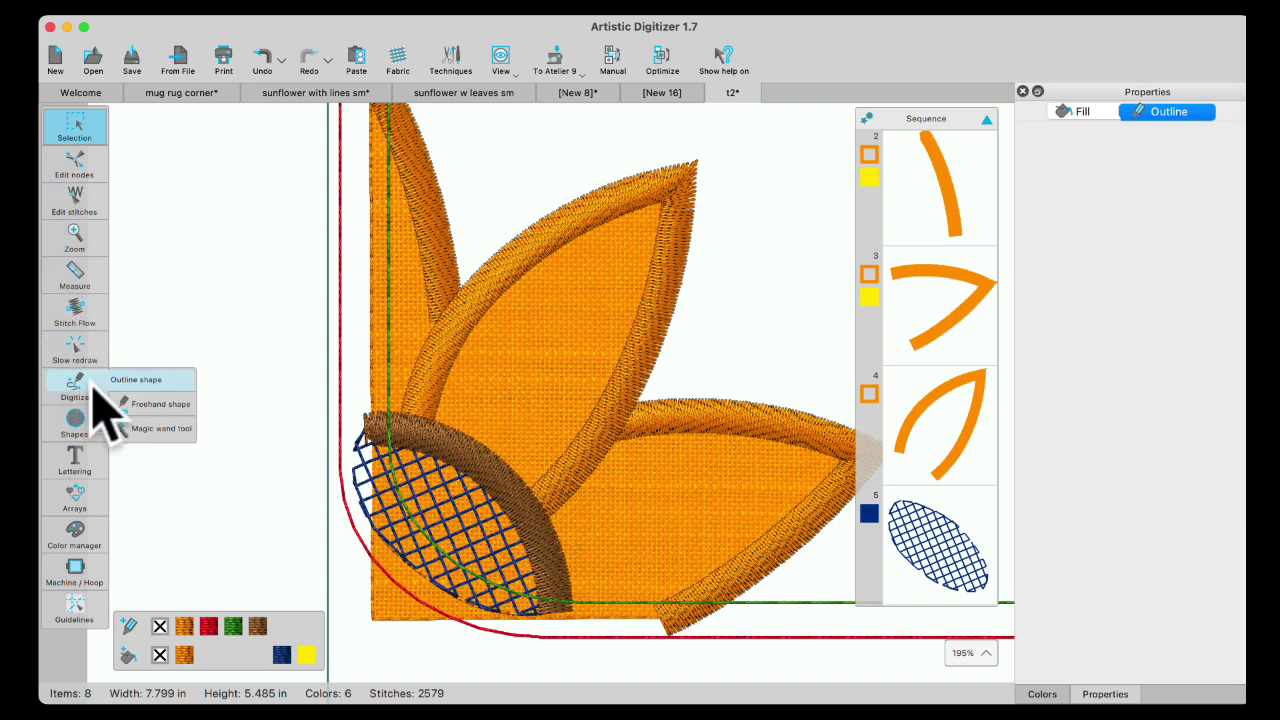
pyautogui.click(125, 382)
pyautogui.click(348, 425)
pyautogui.click(440, 442)
pyautogui.click(524, 511)
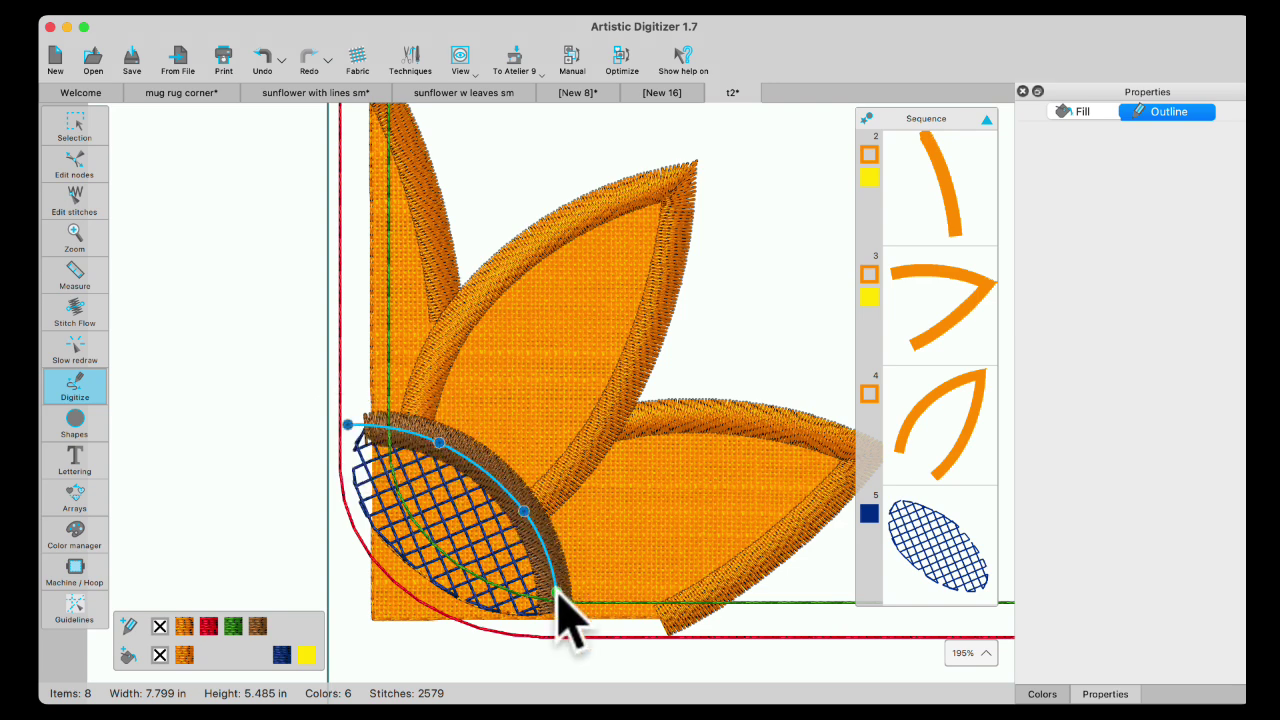
pyautogui.click(556, 636)
pyautogui.scroll(-3, 557, 620)
pyautogui.click(557, 500)
pyautogui.rightClick(557, 508)
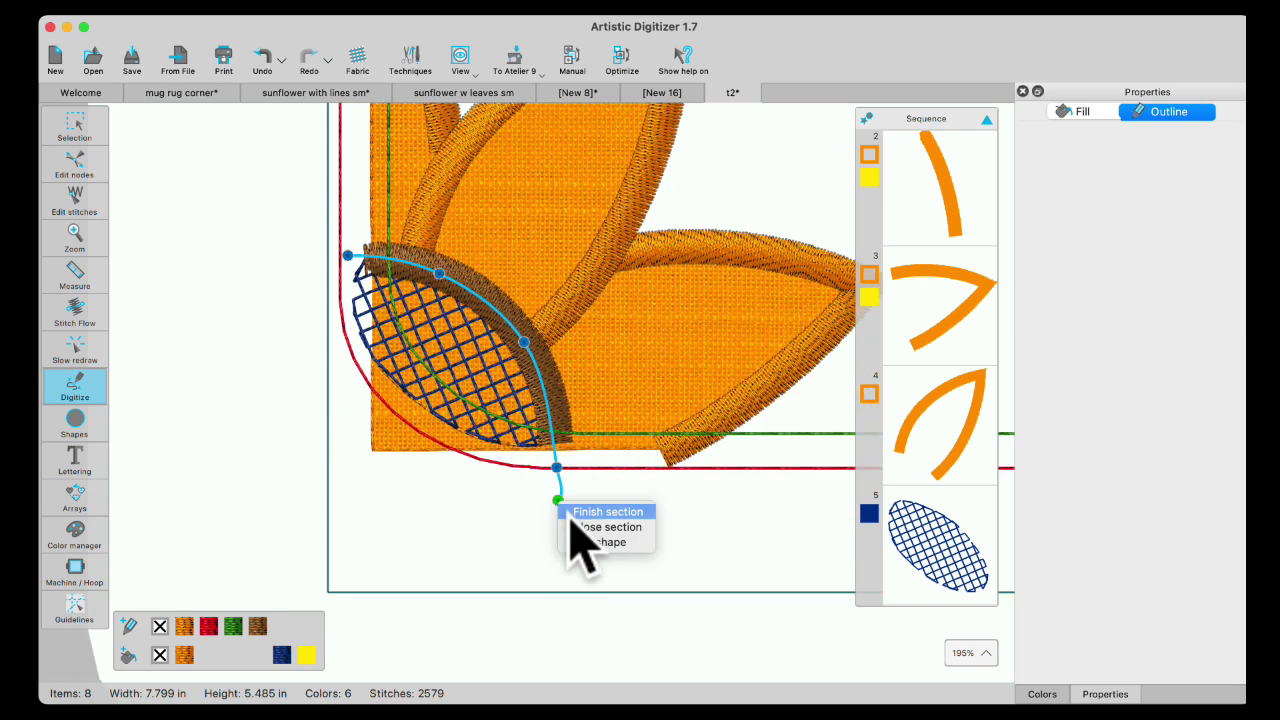
pyautogui.click(590, 549)
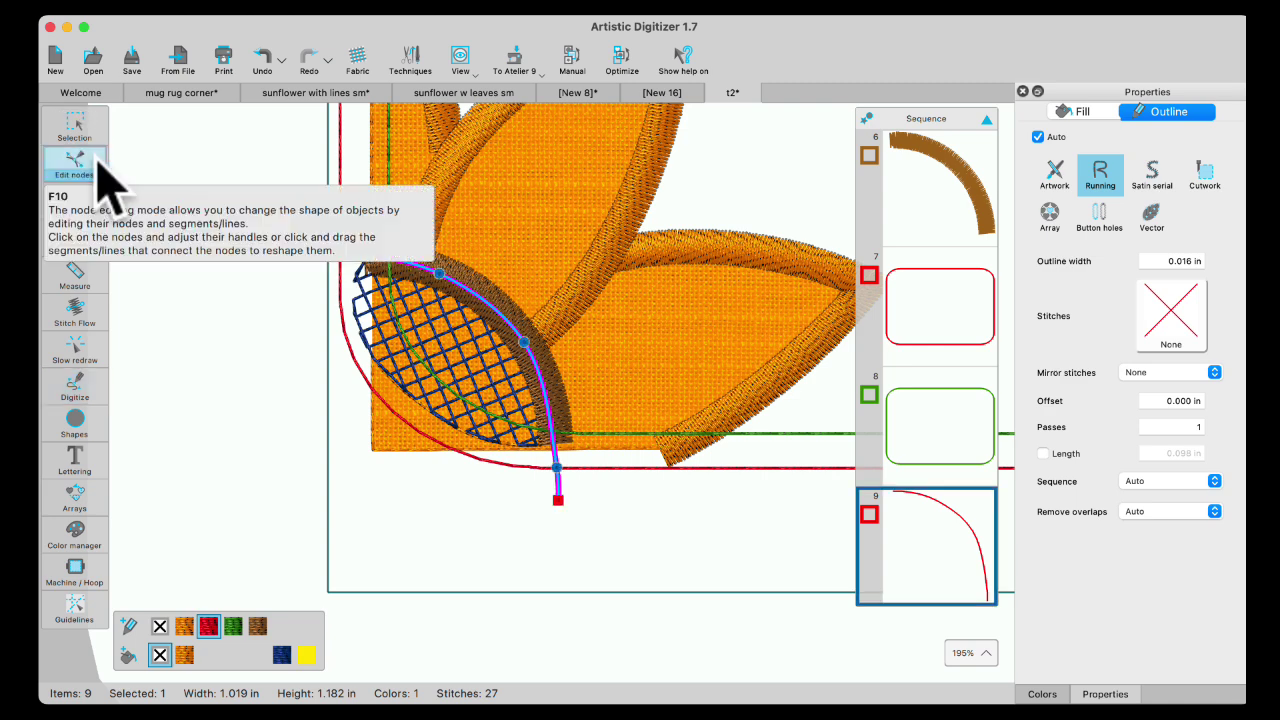
pyautogui.click(74, 160)
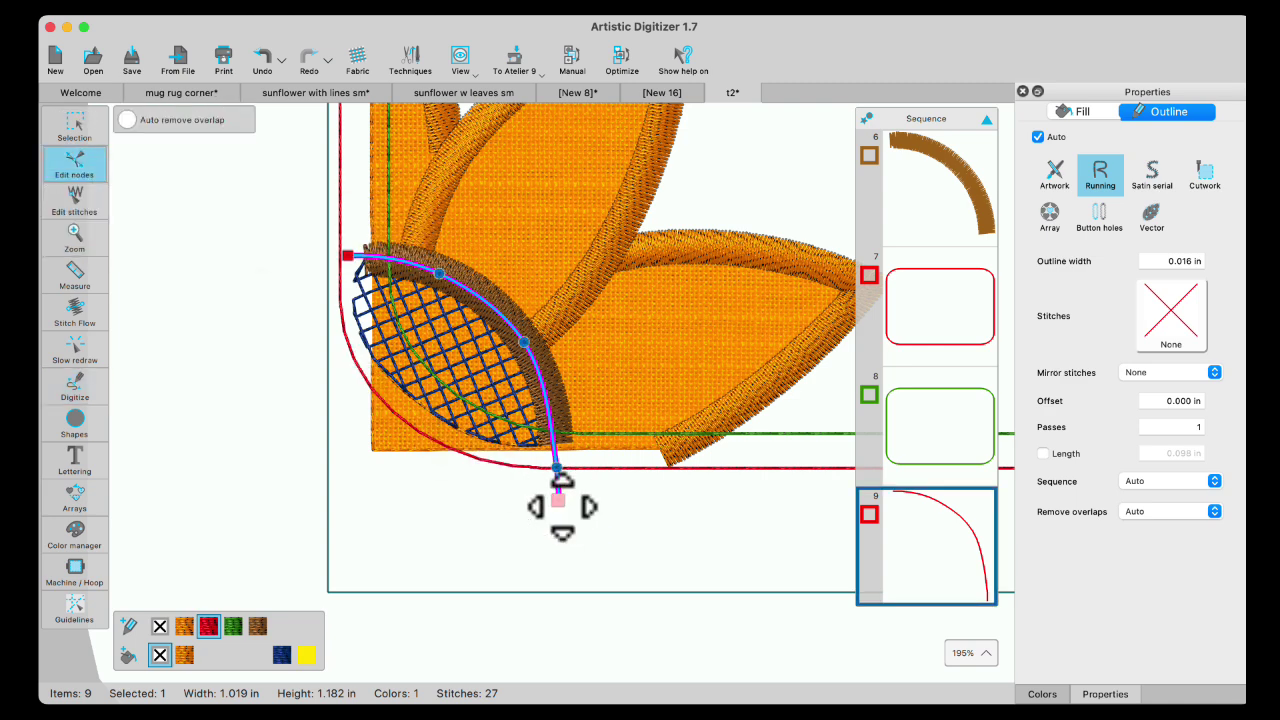
pyautogui.moveTo(562, 506); pyautogui.dragTo(557, 457)
# Move the new curve ahead of the blue netfill in the stitching sequence and set its outline color to 265 Crimson
pyautogui.moveTo(953, 549); pyautogui.dragTo(909, 209)
pyautogui.scroll(5, 943, 265)
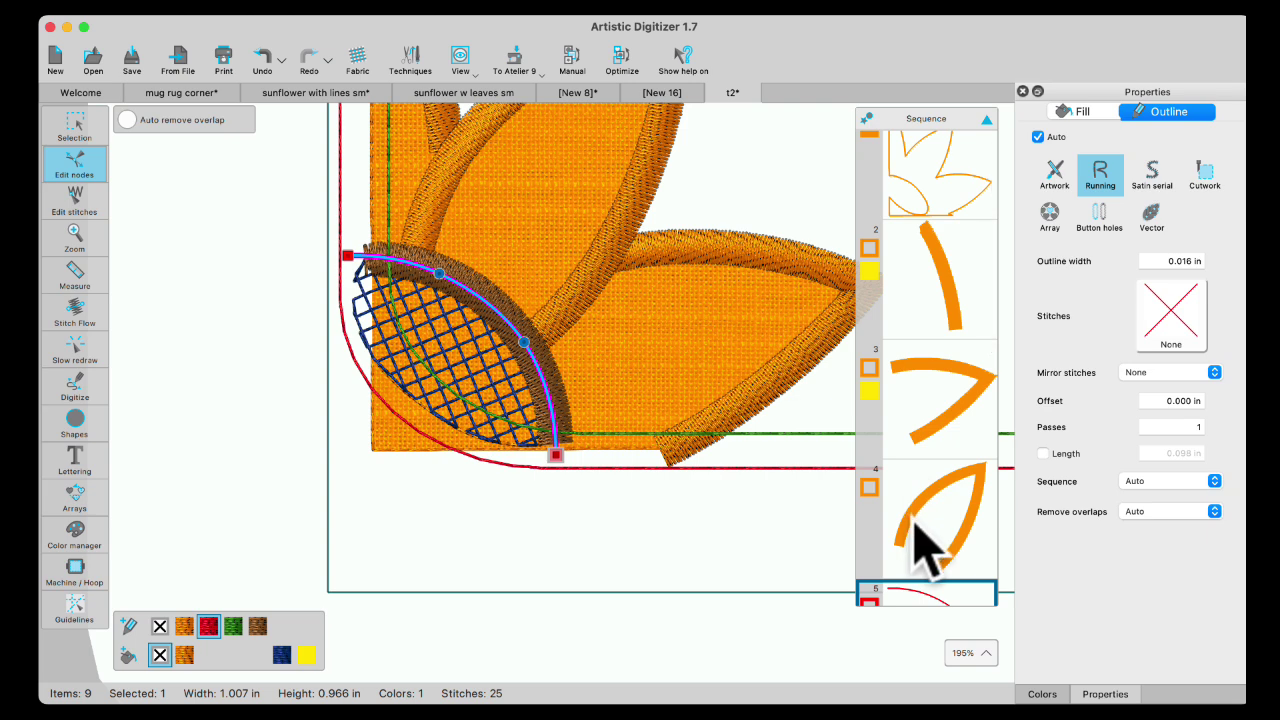
pyautogui.scroll(-3, 921, 538)
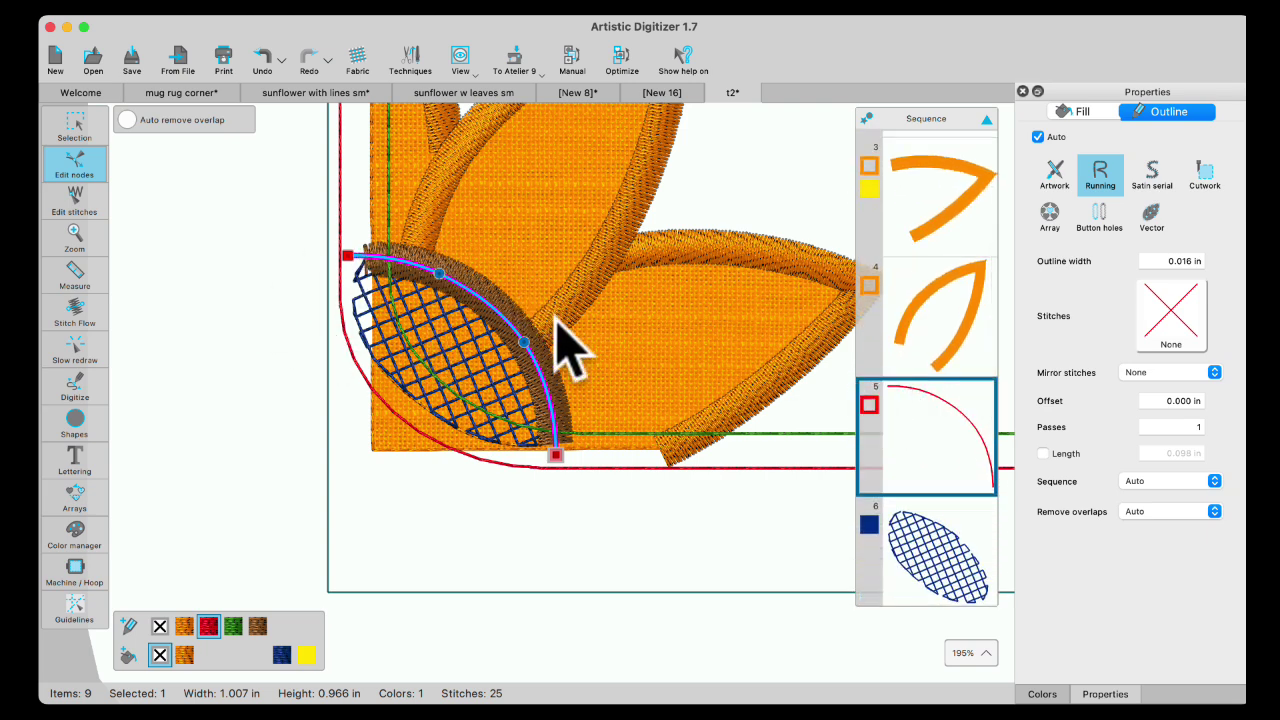
pyautogui.click(1042, 694)
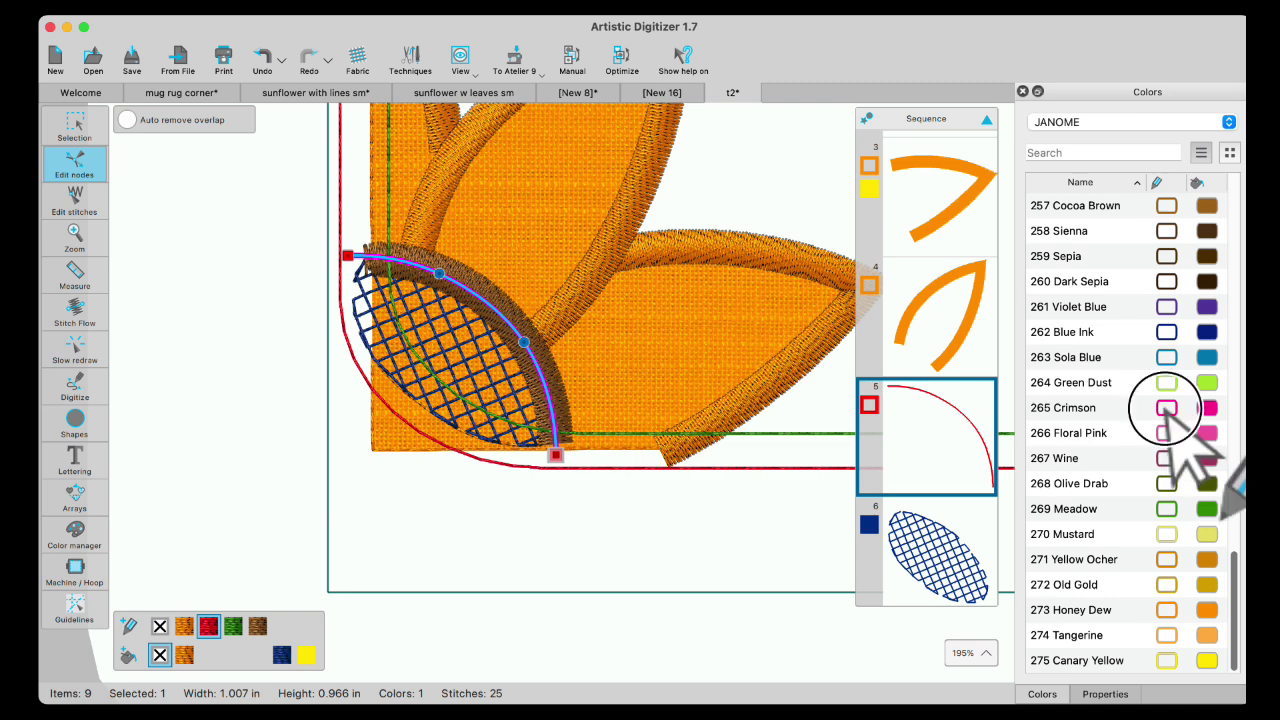
pyautogui.click(1166, 407)
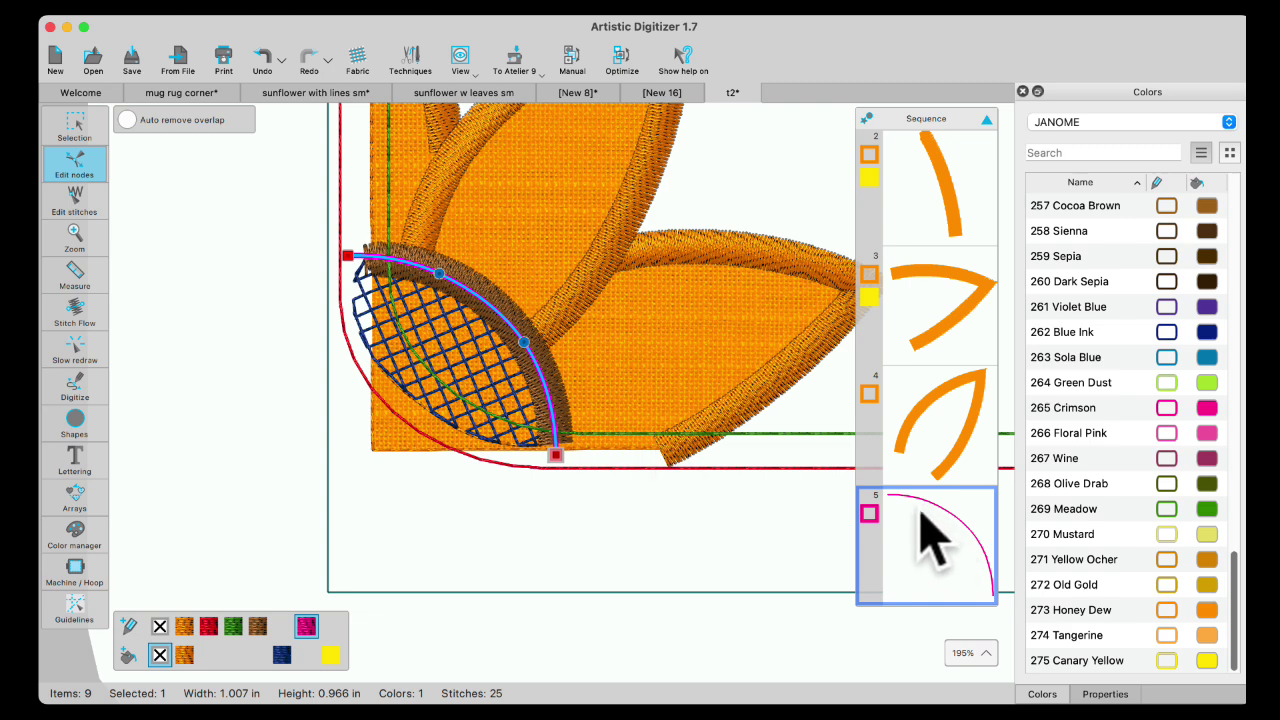
# Send the red rounded rectangle to the back of the design so it stitches first
pyautogui.scroll(-5, 958, 575)
pyautogui.click(929, 378)
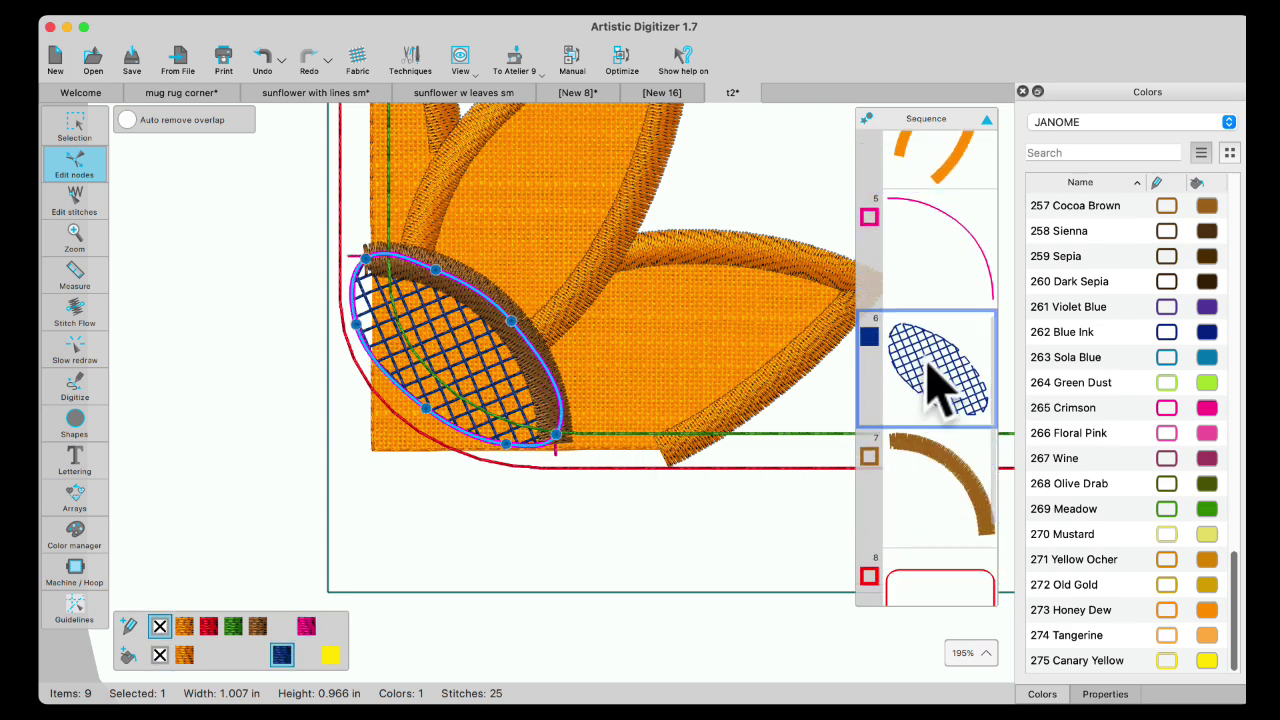
pyautogui.click(950, 498)
pyautogui.scroll(-3, 930, 575)
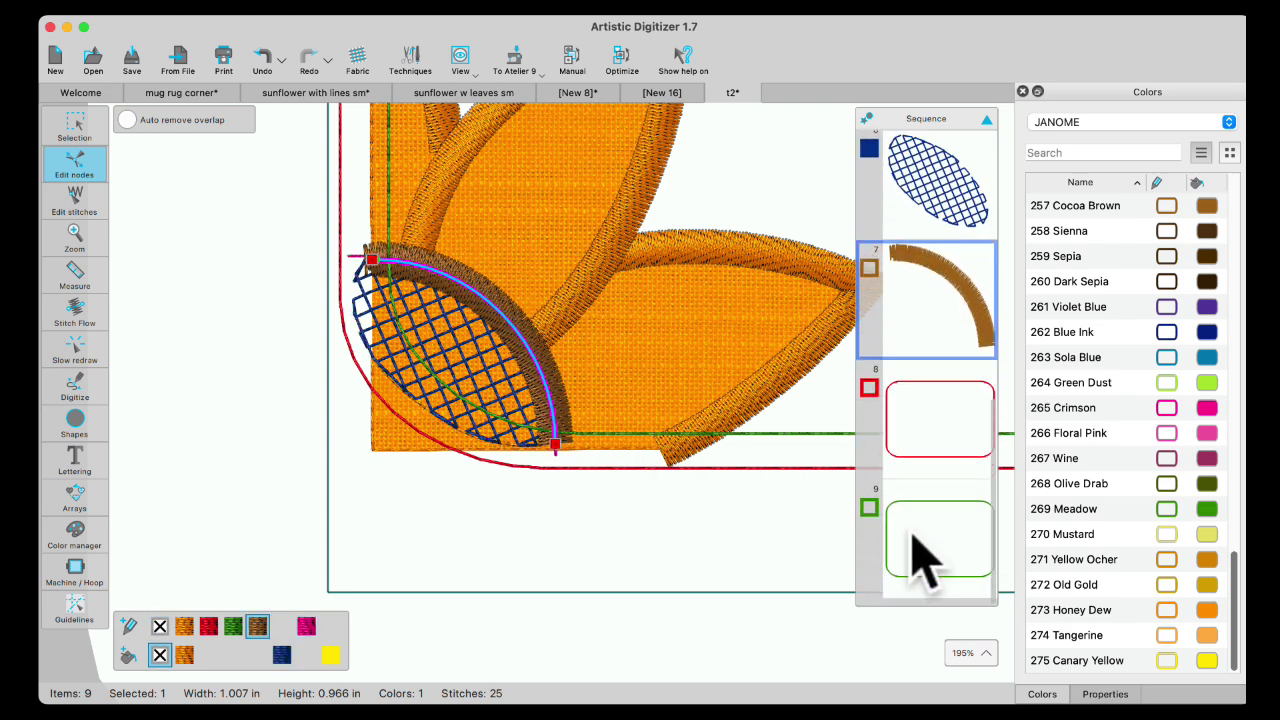
pyautogui.click(955, 468)
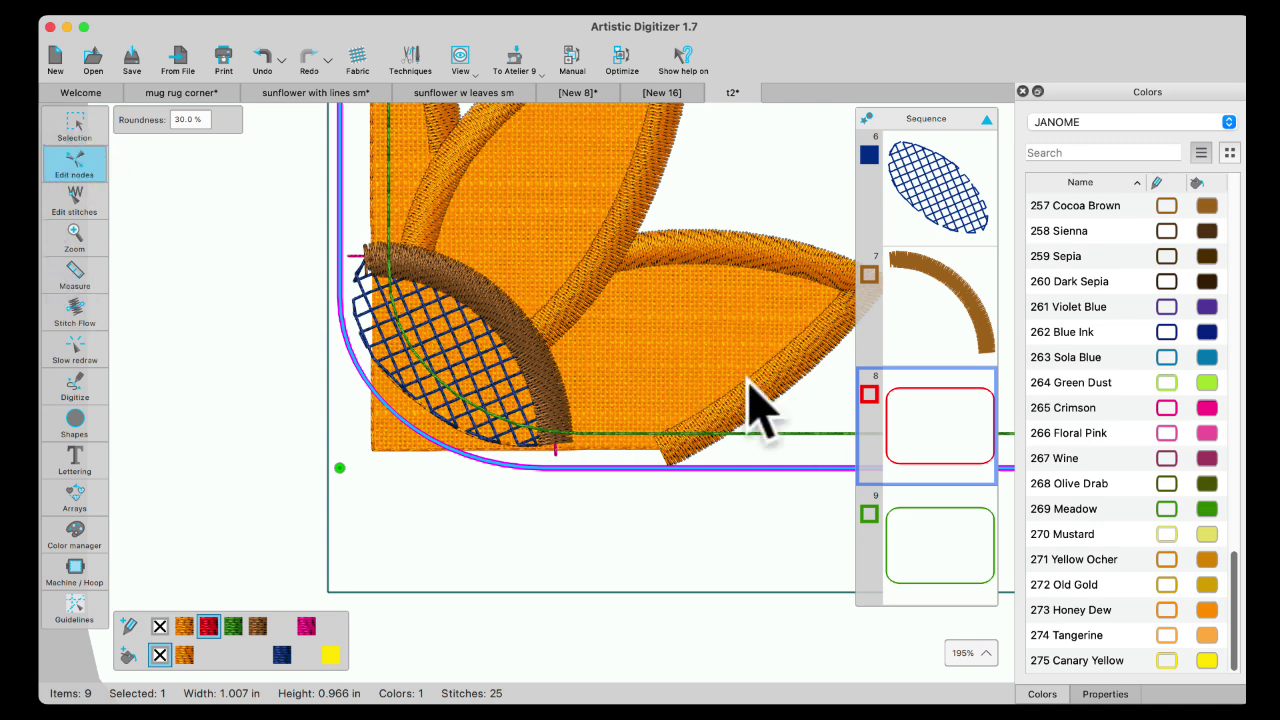
pyautogui.click(74, 124)
pyautogui.click(76, 124)
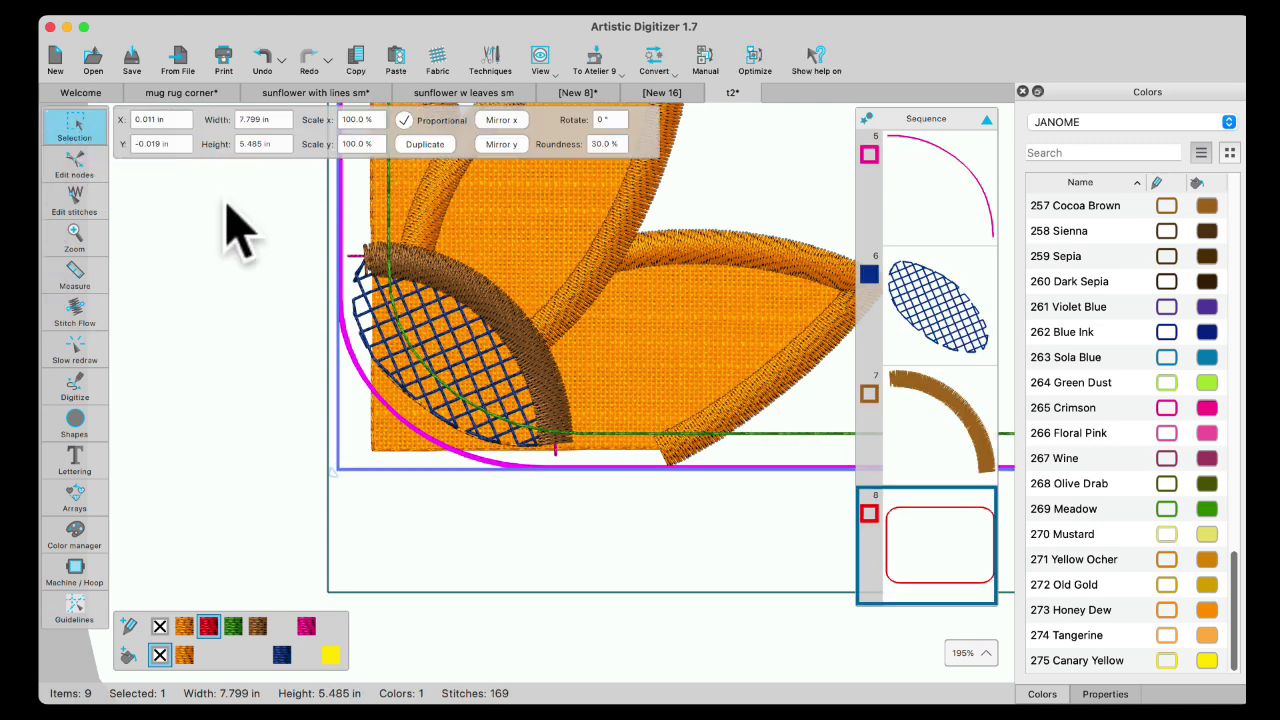
pyautogui.rightClick(811, 408)
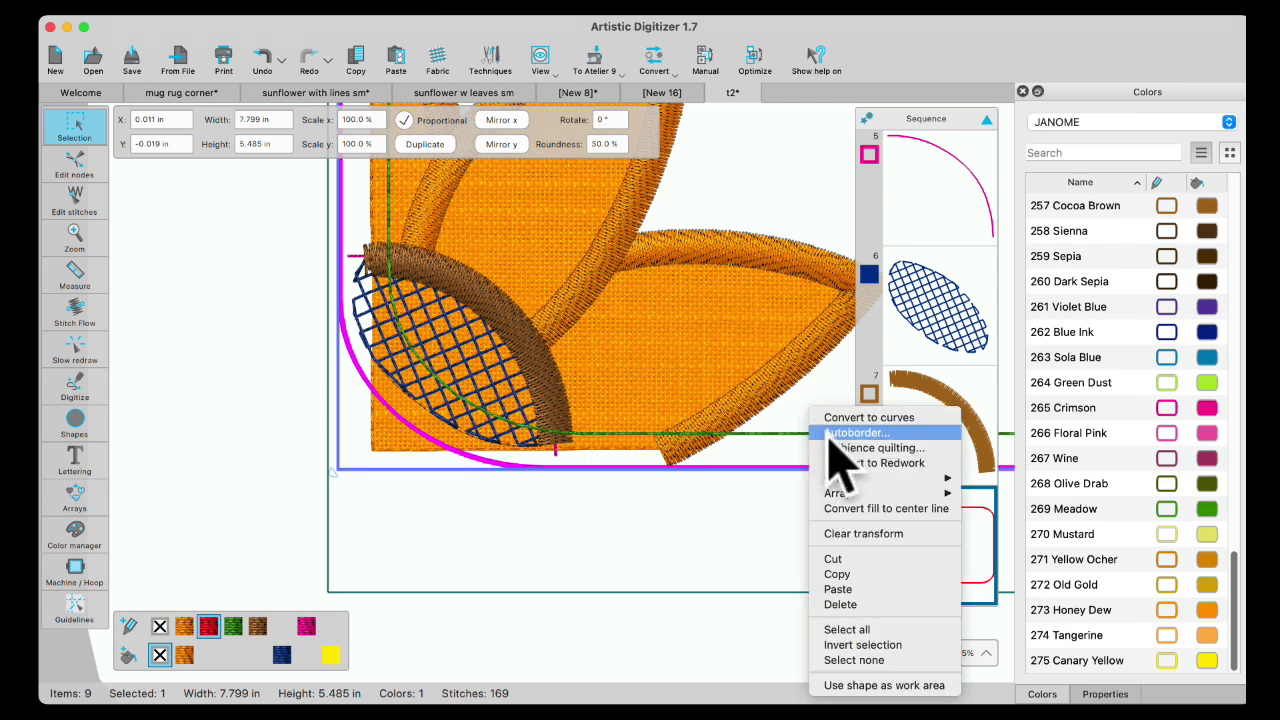
pyautogui.moveTo(838, 478)
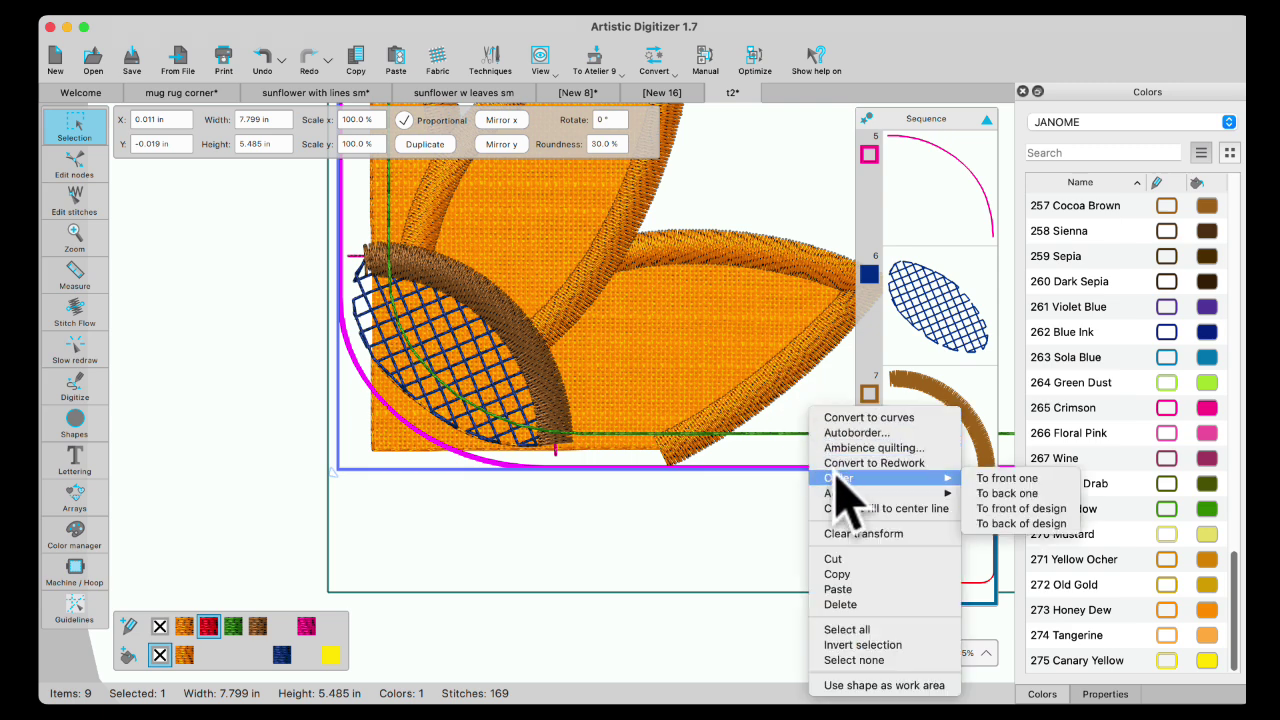
pyautogui.click(1001, 528)
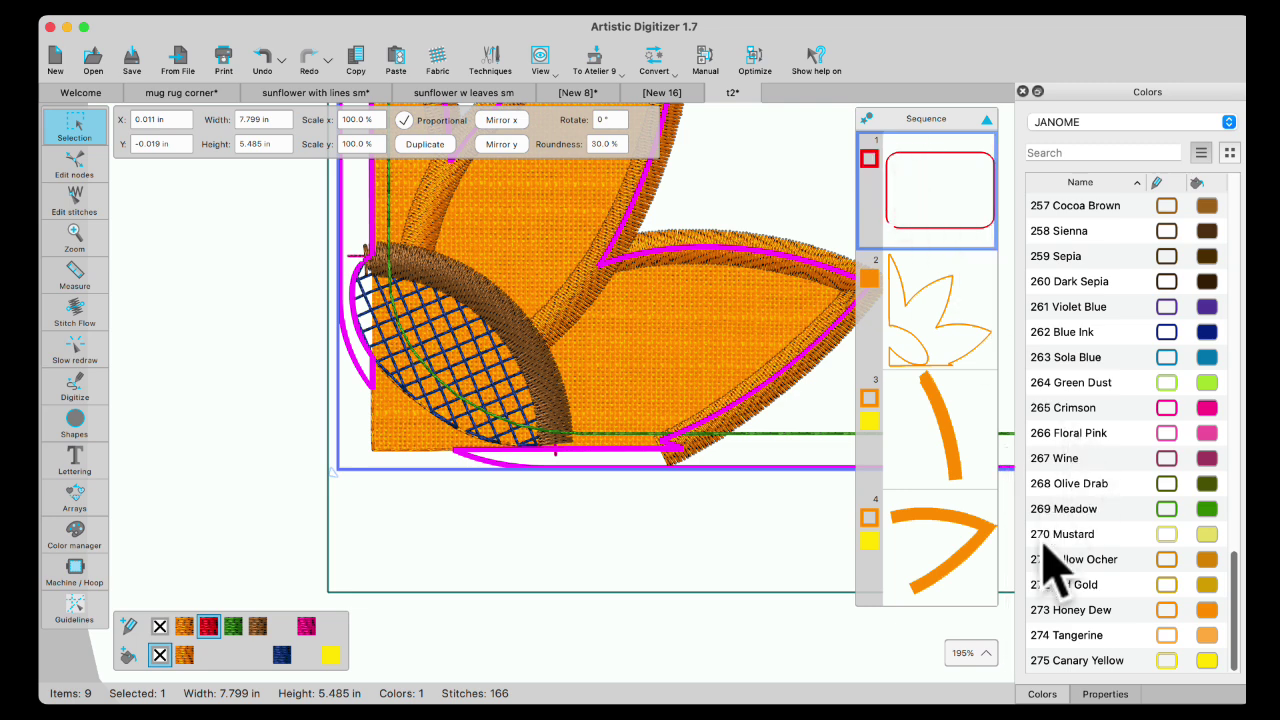
# Set the overlap removal of the orange sunflower applique fill to Never
pyautogui.click(1105, 694)
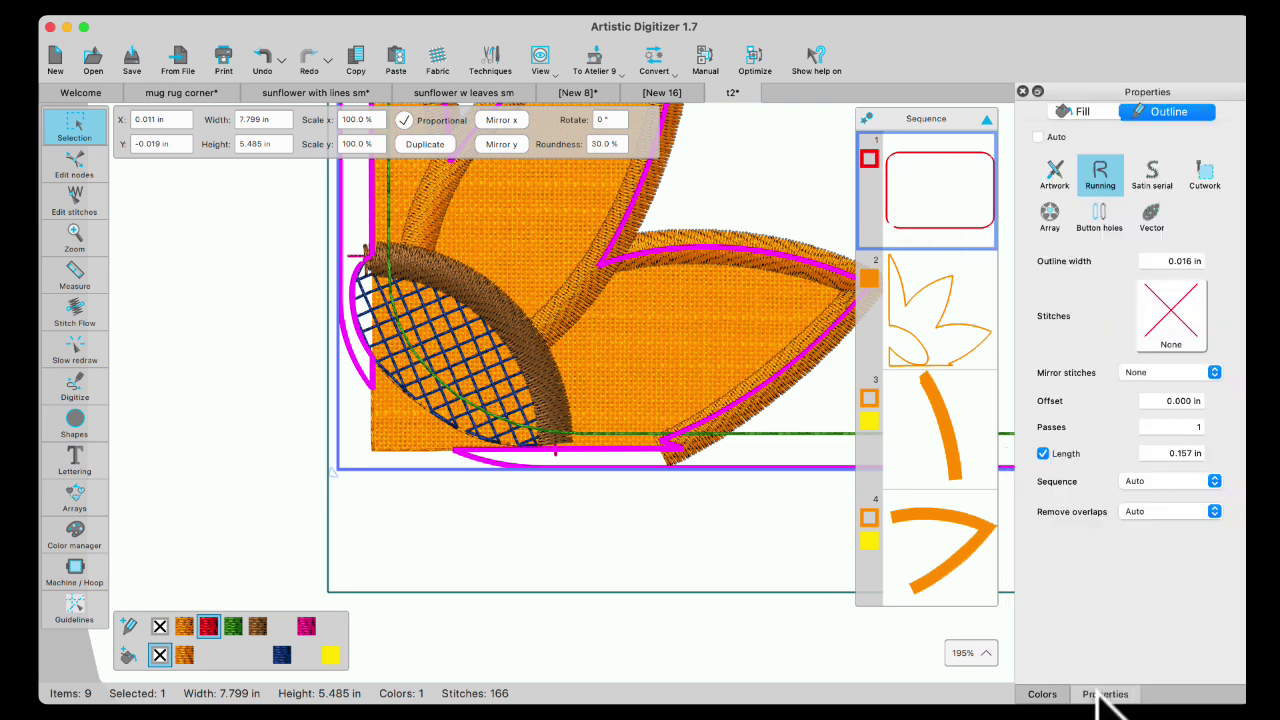
pyautogui.click(1214, 511)
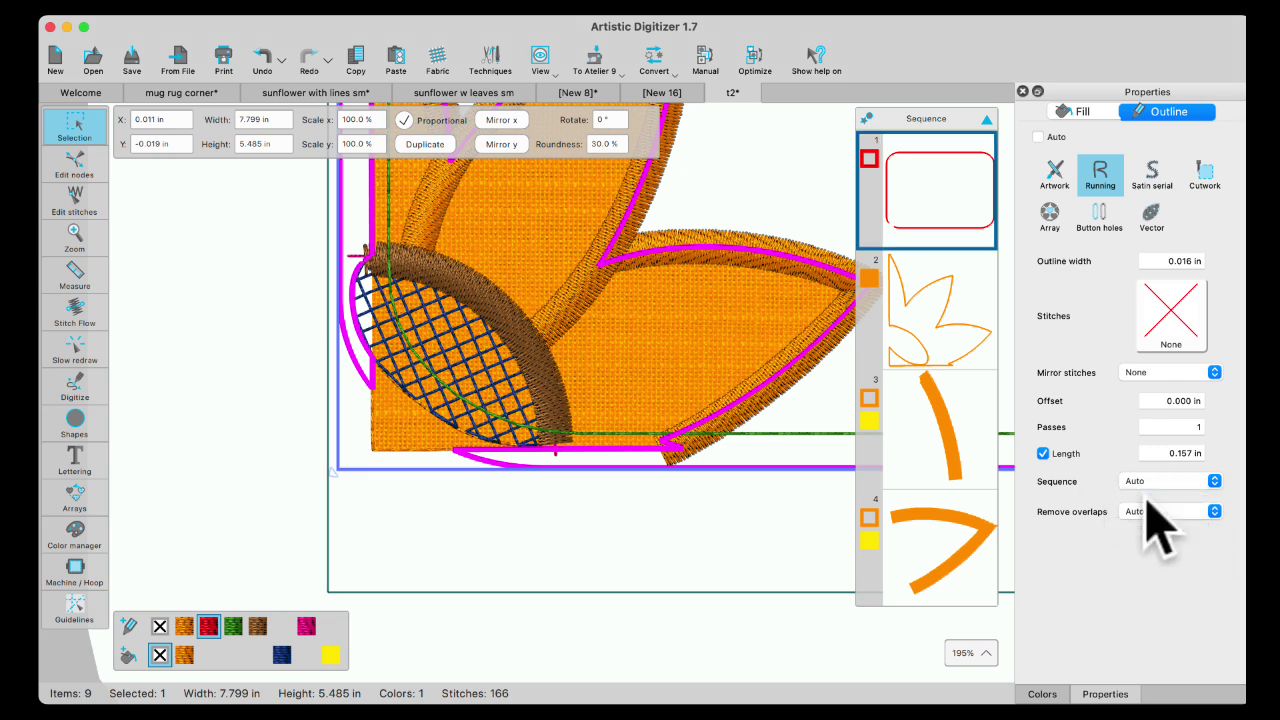
pyautogui.click(632, 367)
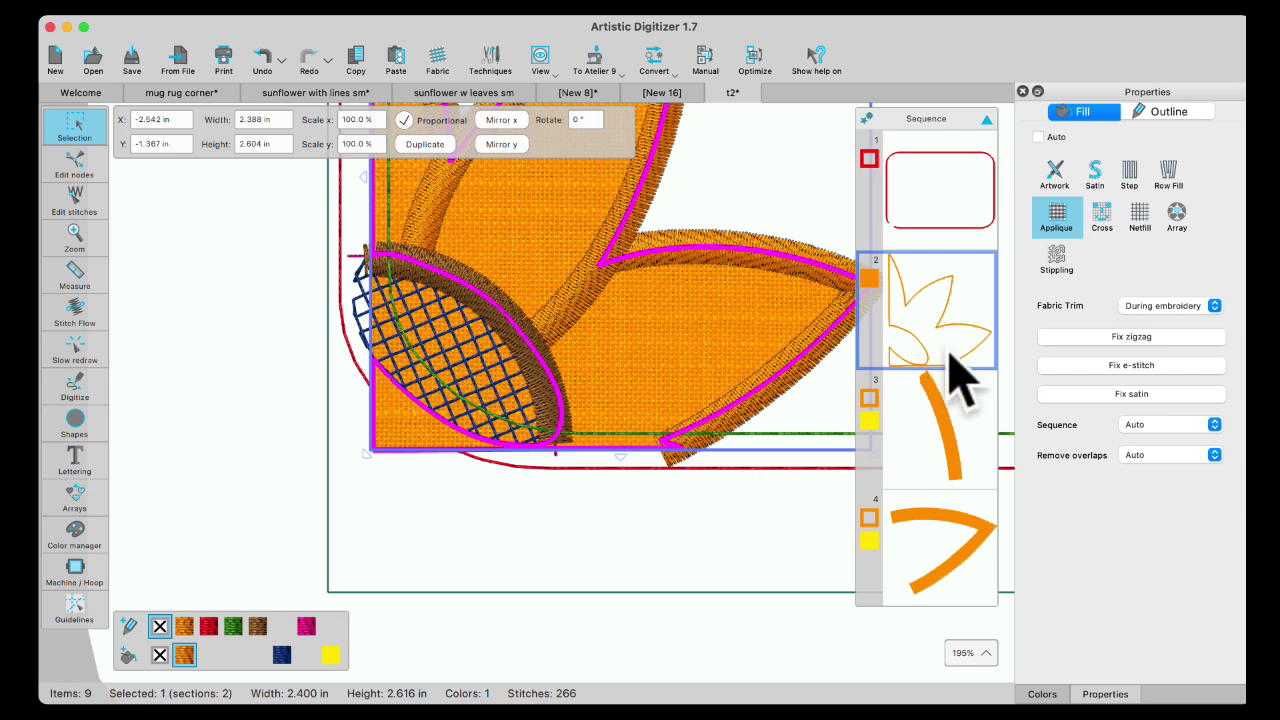
pyautogui.click(1214, 456)
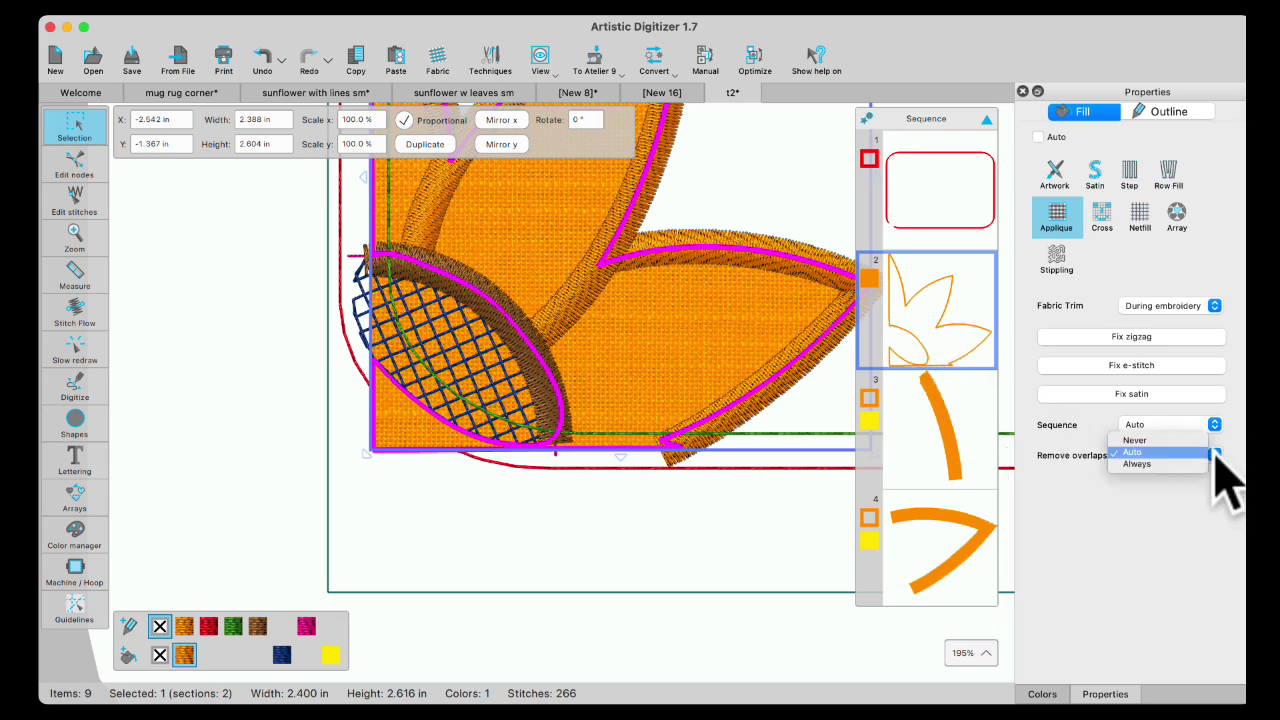
pyautogui.click(1130, 441)
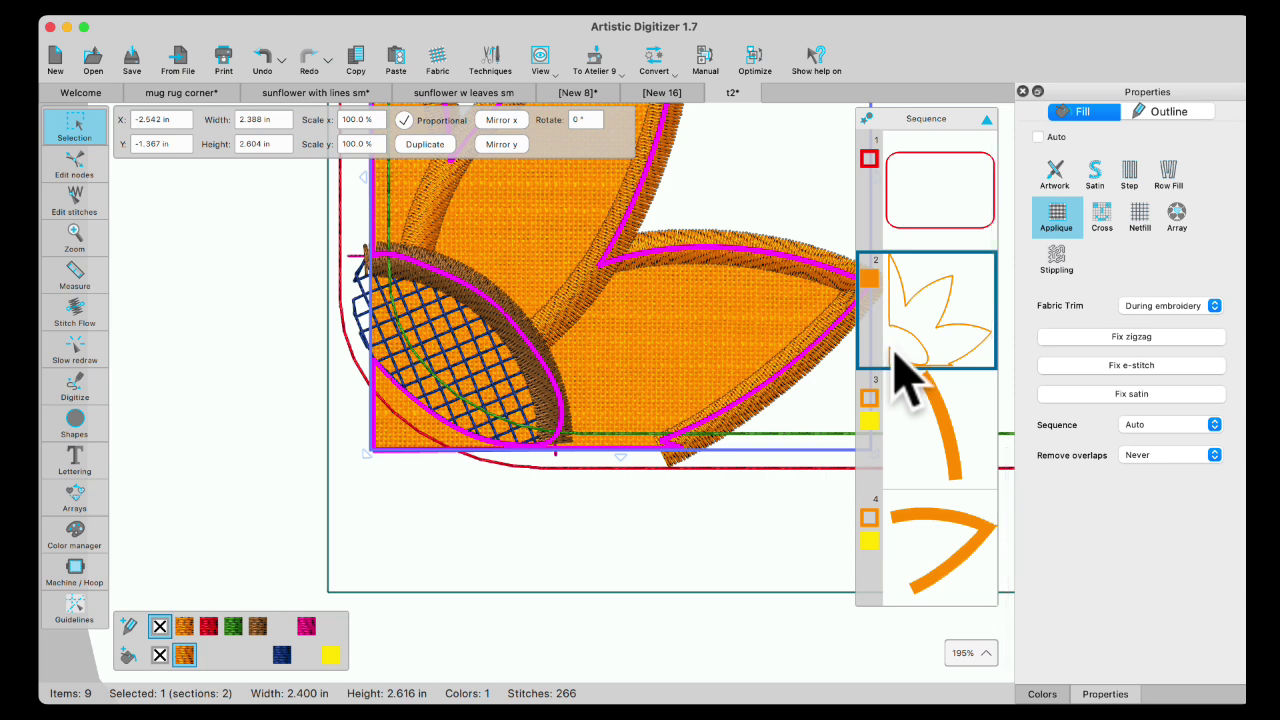
pyautogui.scroll(-5, 930, 580)
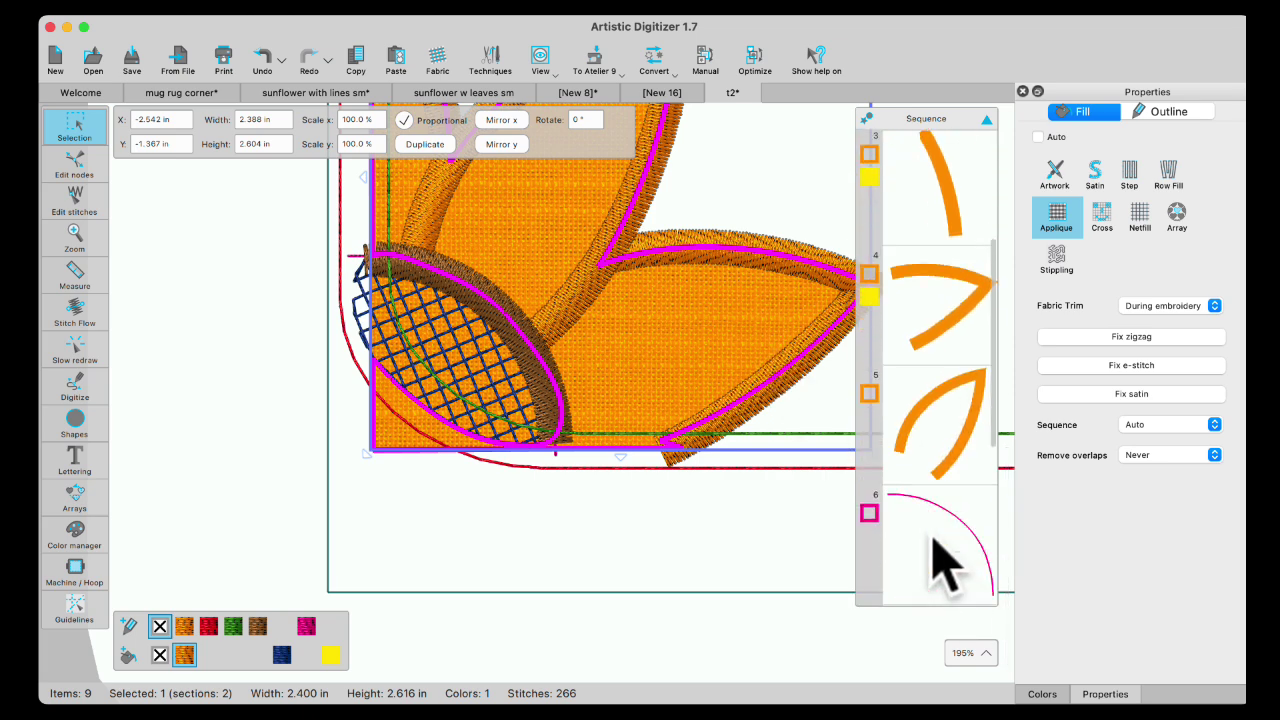
pyautogui.scroll(-2, 945, 565)
pyautogui.scroll(6, 945, 565)
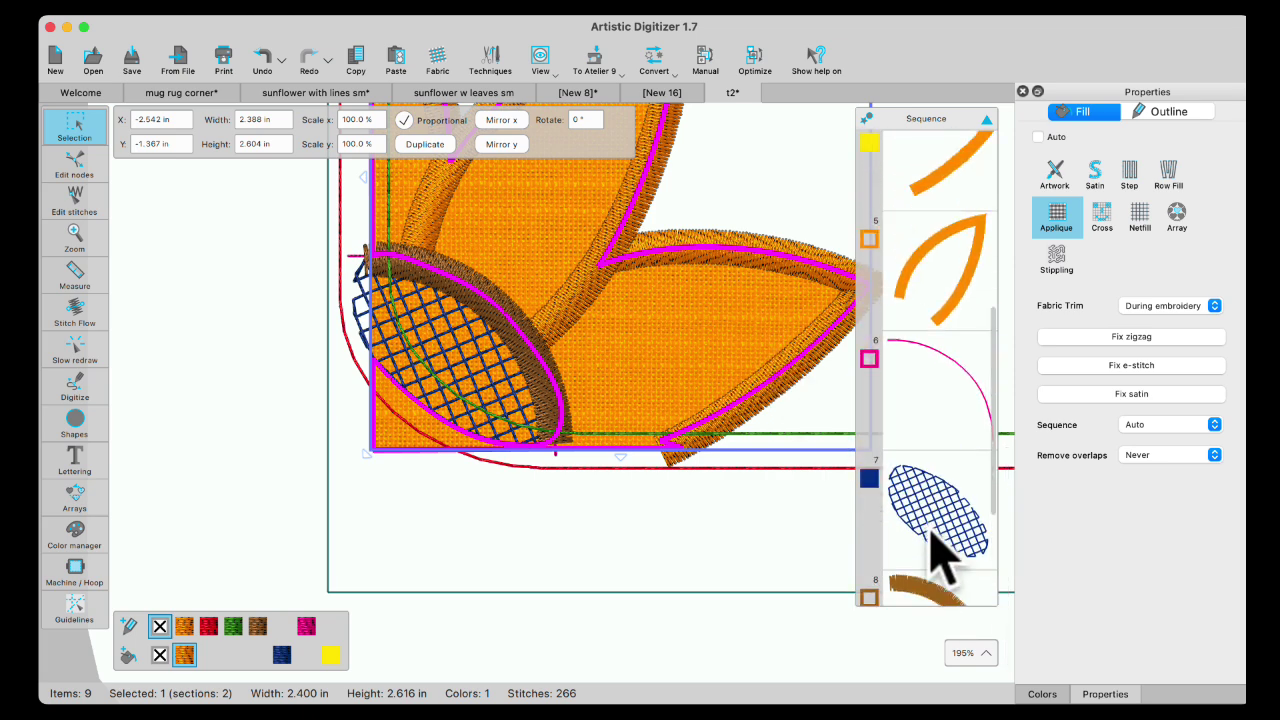
pyautogui.scroll(2, 945, 560)
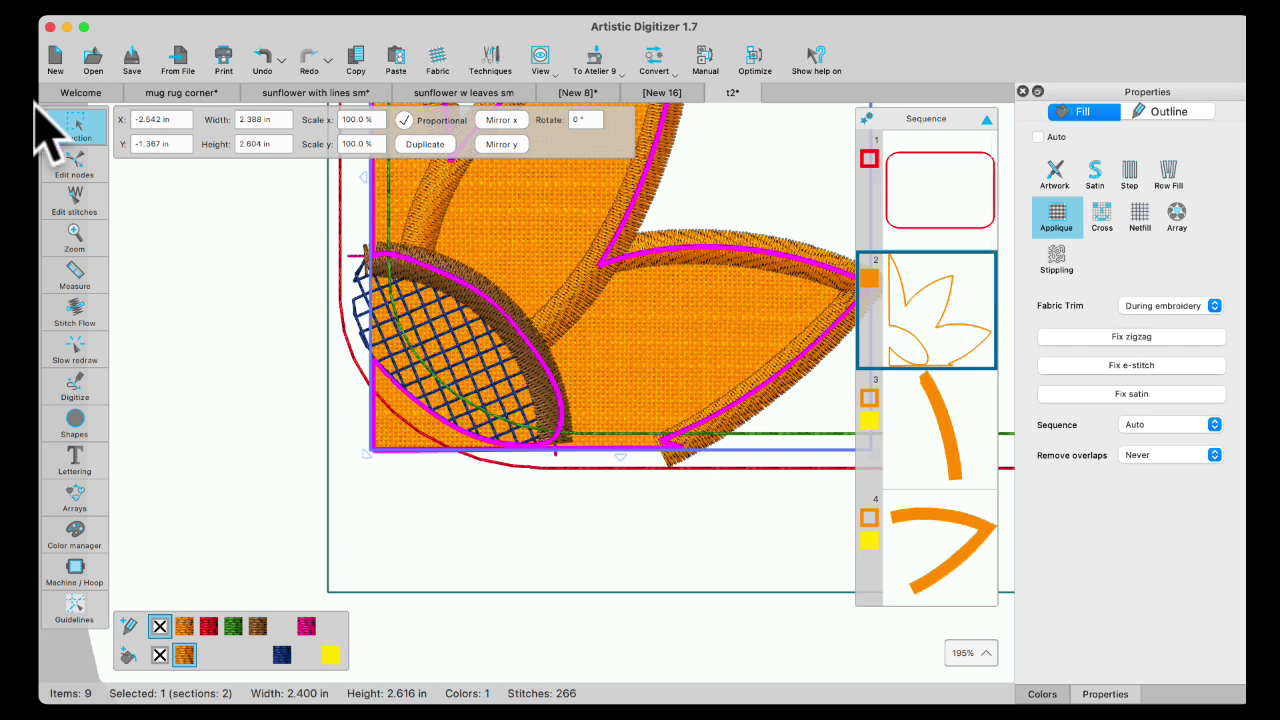
# Open the sunflower applique for node editing, switch its overlap removal to Auto and set it back to Never
pyautogui.click(86, 168)
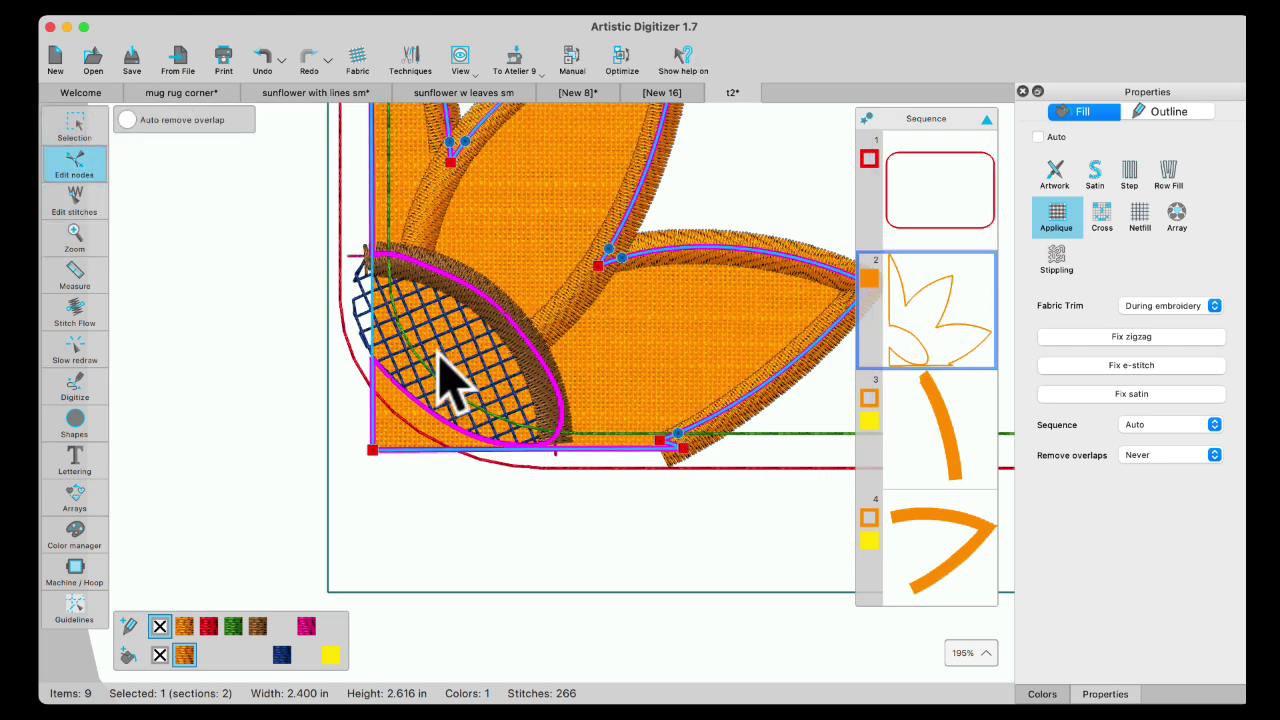
pyautogui.click(1214, 455)
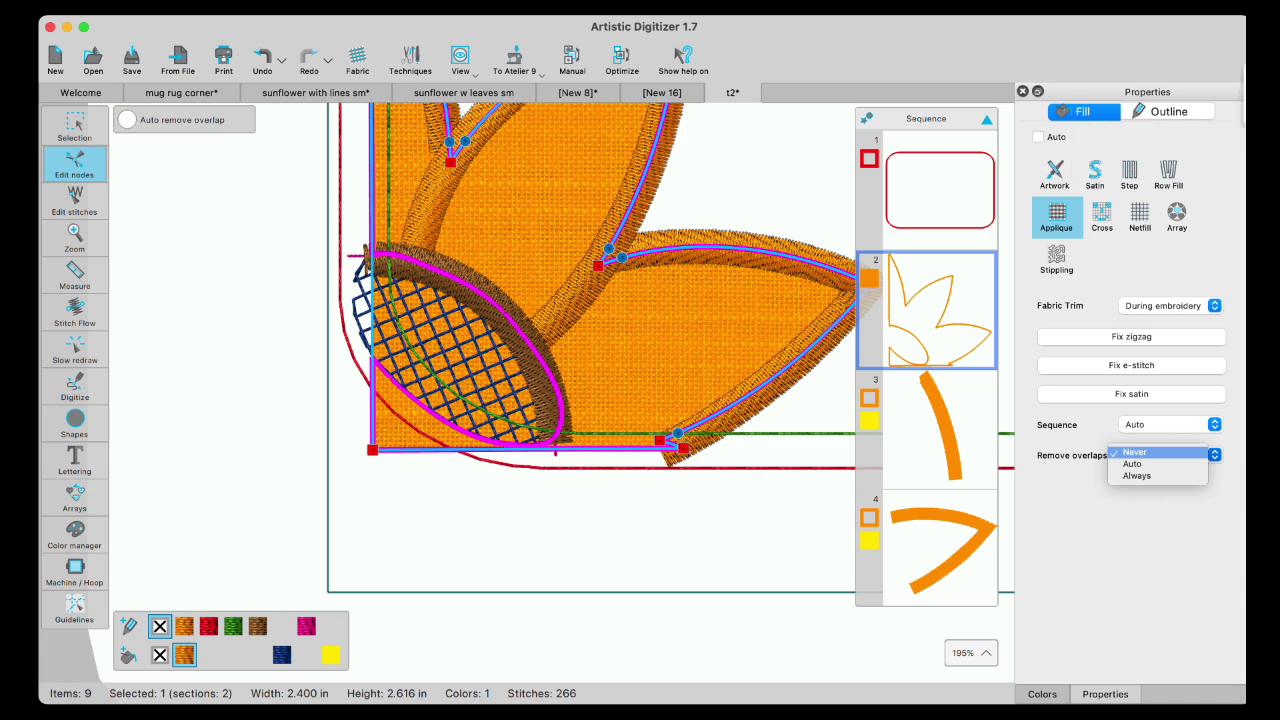
pyautogui.click(1177, 117)
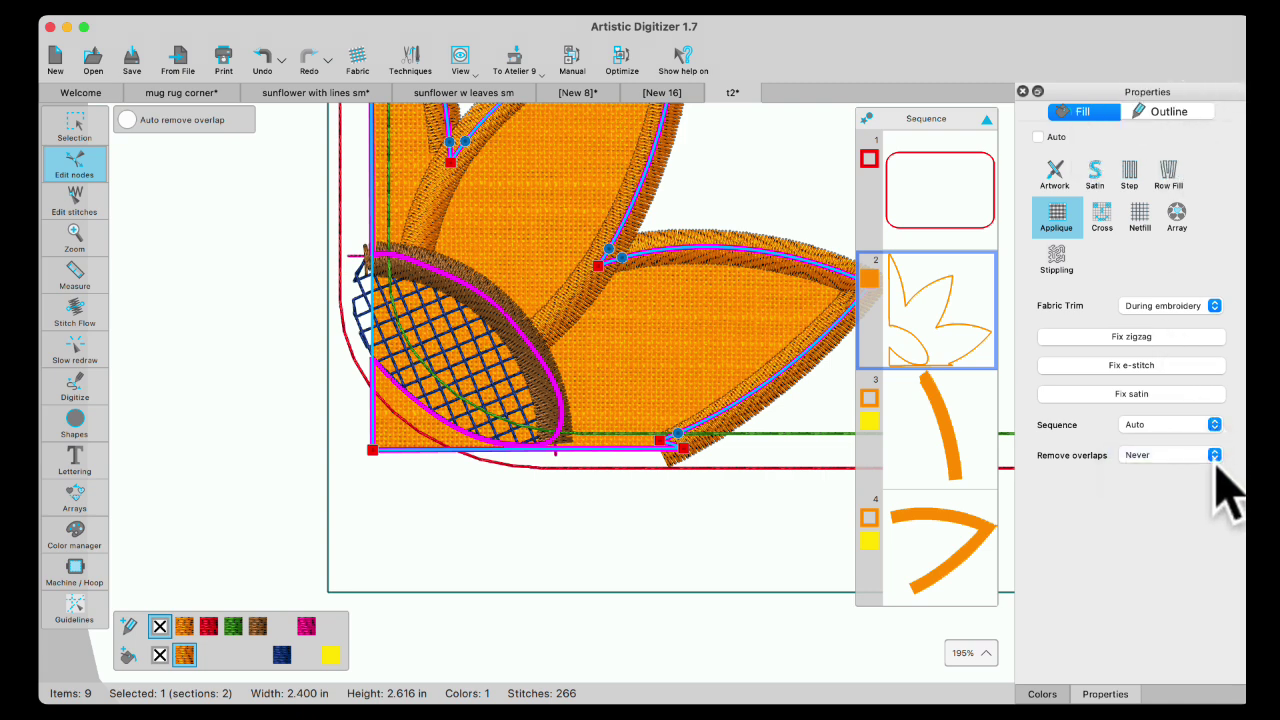
pyautogui.click(1200, 135)
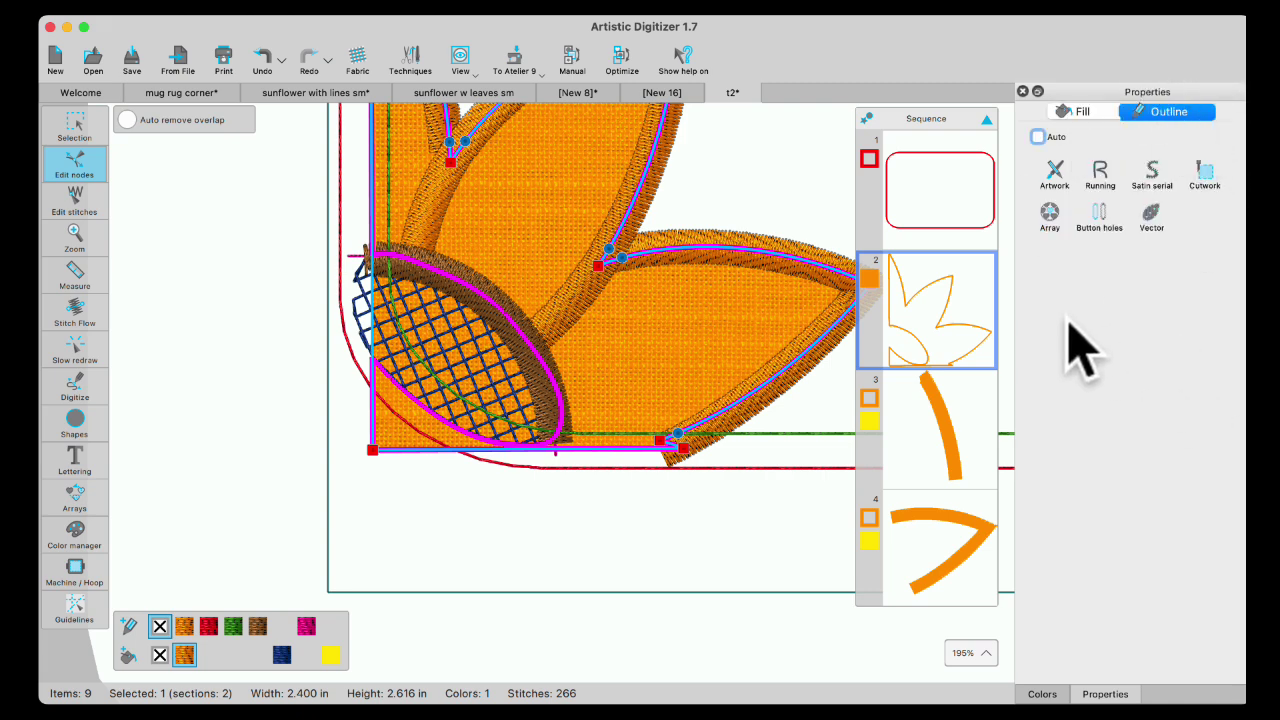
pyautogui.click(1104, 113)
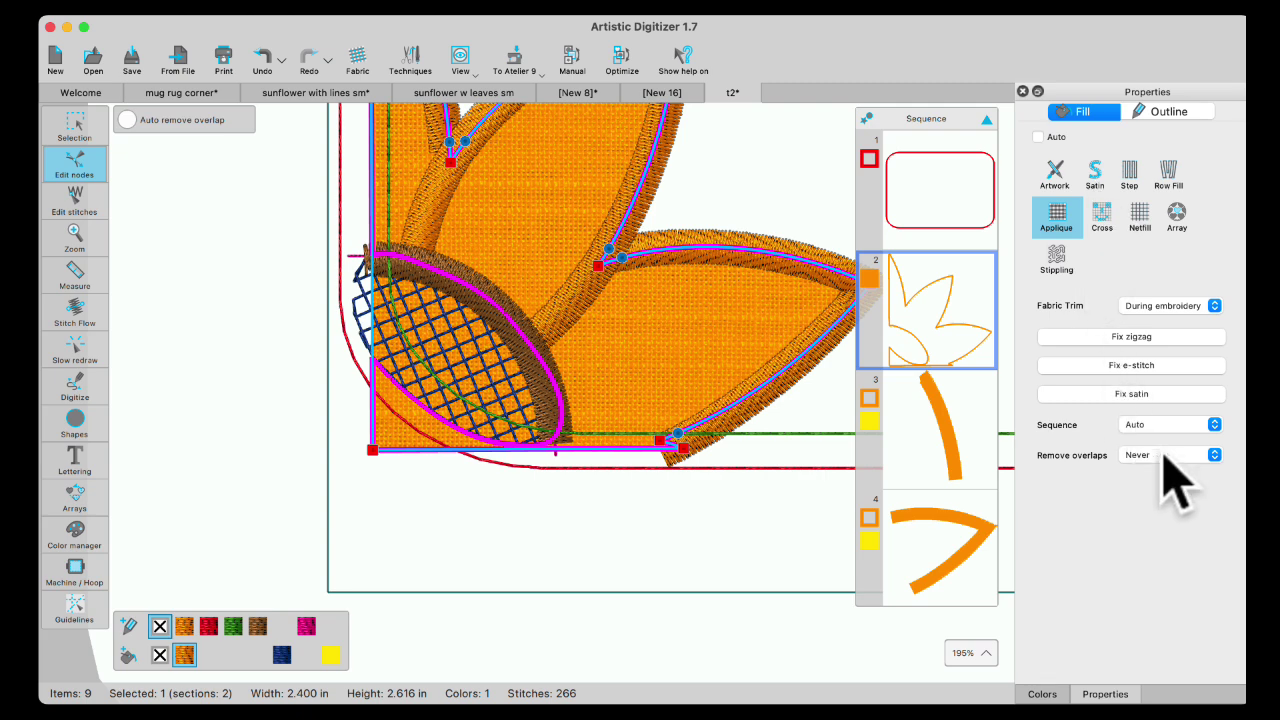
pyautogui.click(1214, 457)
pyautogui.click(1158, 465)
pyautogui.click(1212, 455)
pyautogui.click(1150, 440)
# Move the applique's two bottom corner nodes outward past the red rectangle, making the shape about 2.55 in wide and 2.78 in high
pyautogui.moveTo(372, 451); pyautogui.dragTo(339, 484)
pyautogui.click(457, 513)
pyautogui.moveTo(684, 448); pyautogui.dragTo(629, 484)
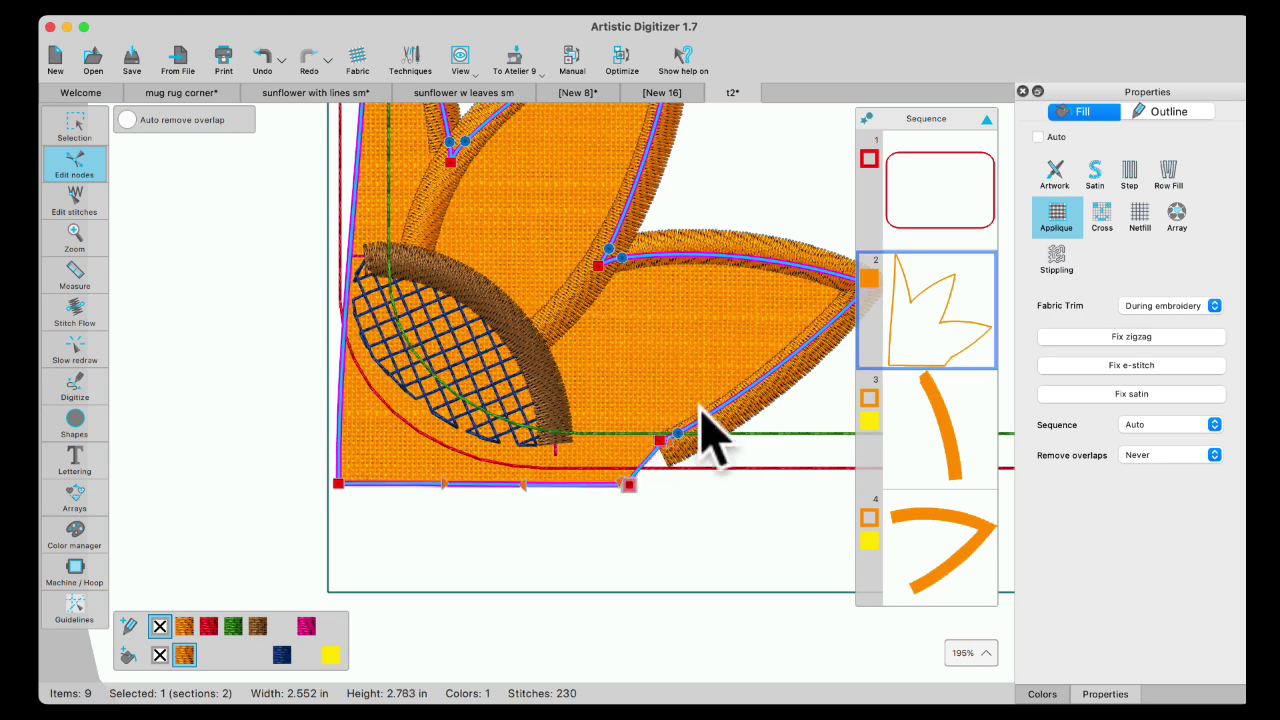
pyautogui.scroll(-5, 487, 318)
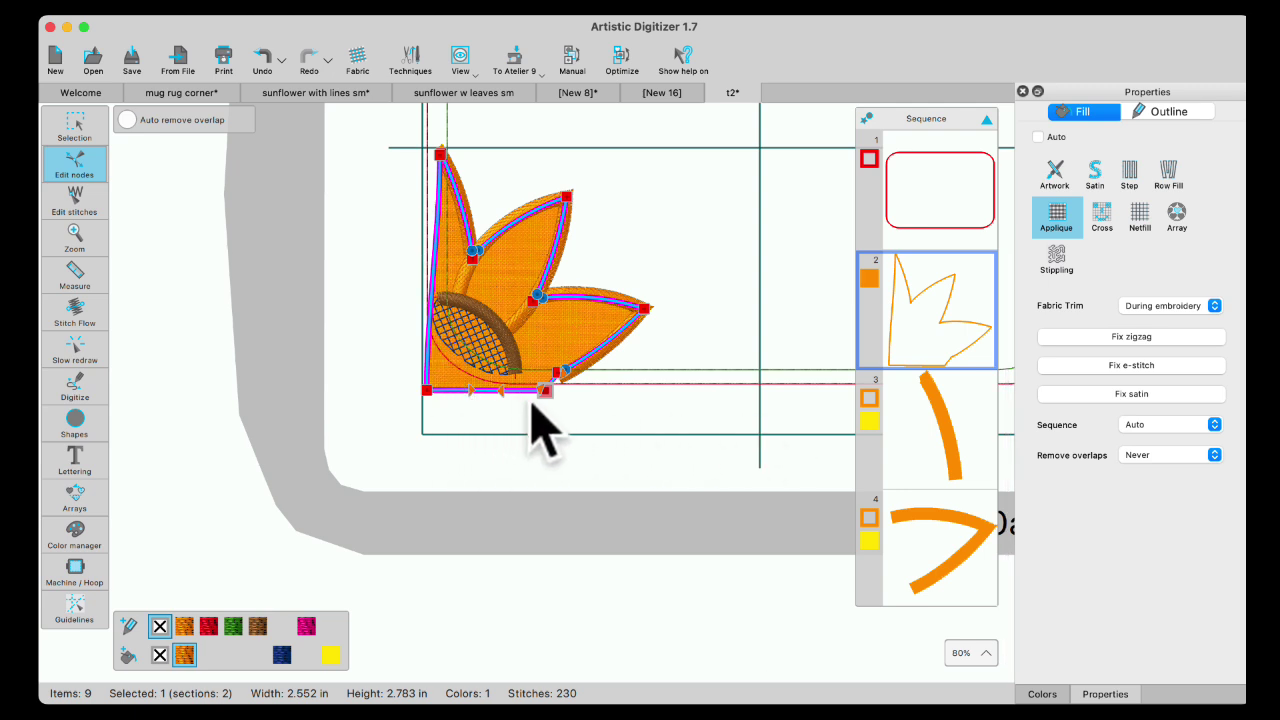
pyautogui.scroll(-1, 580, 418)
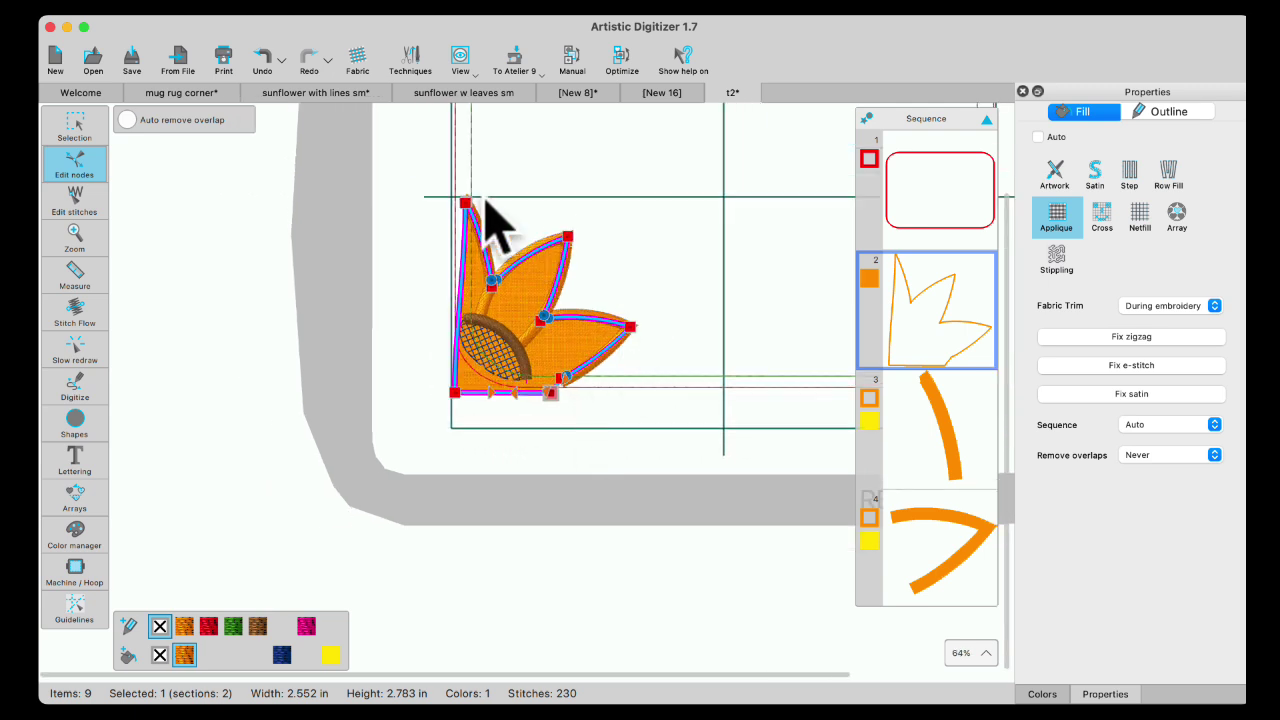
pyautogui.click(80, 132)
pyautogui.click(318, 292)
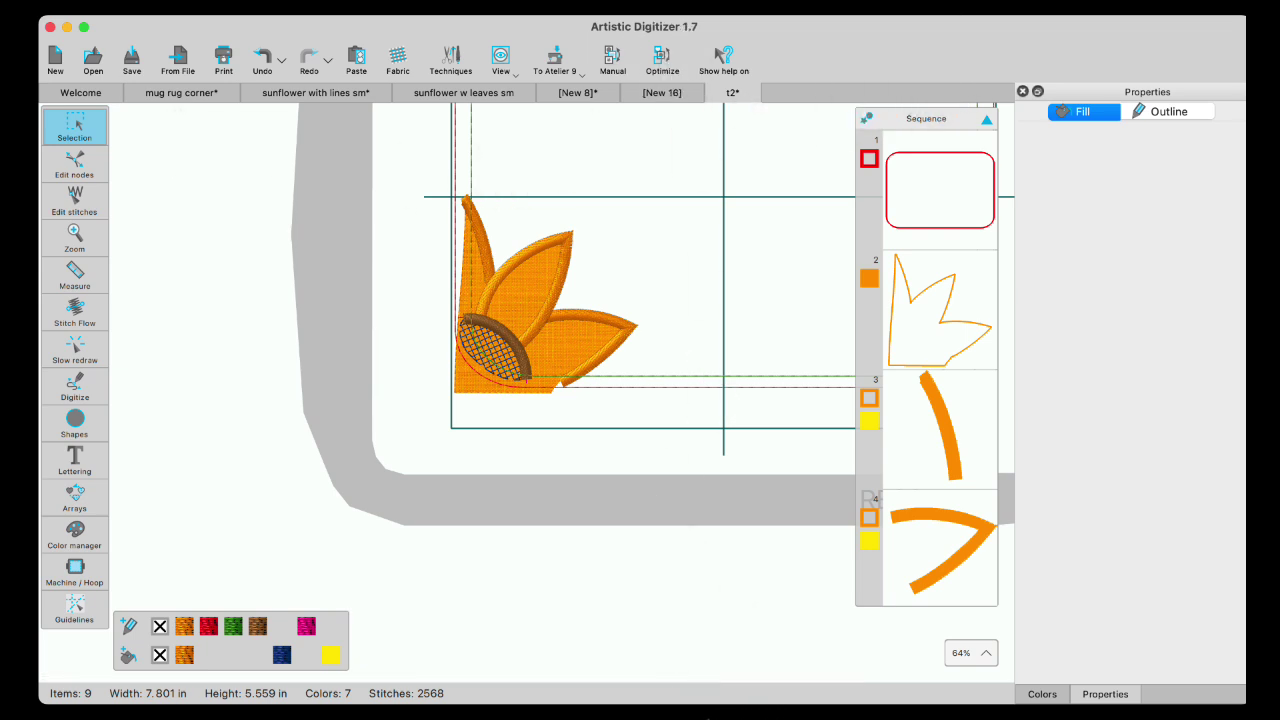
pyautogui.click(724, 716)
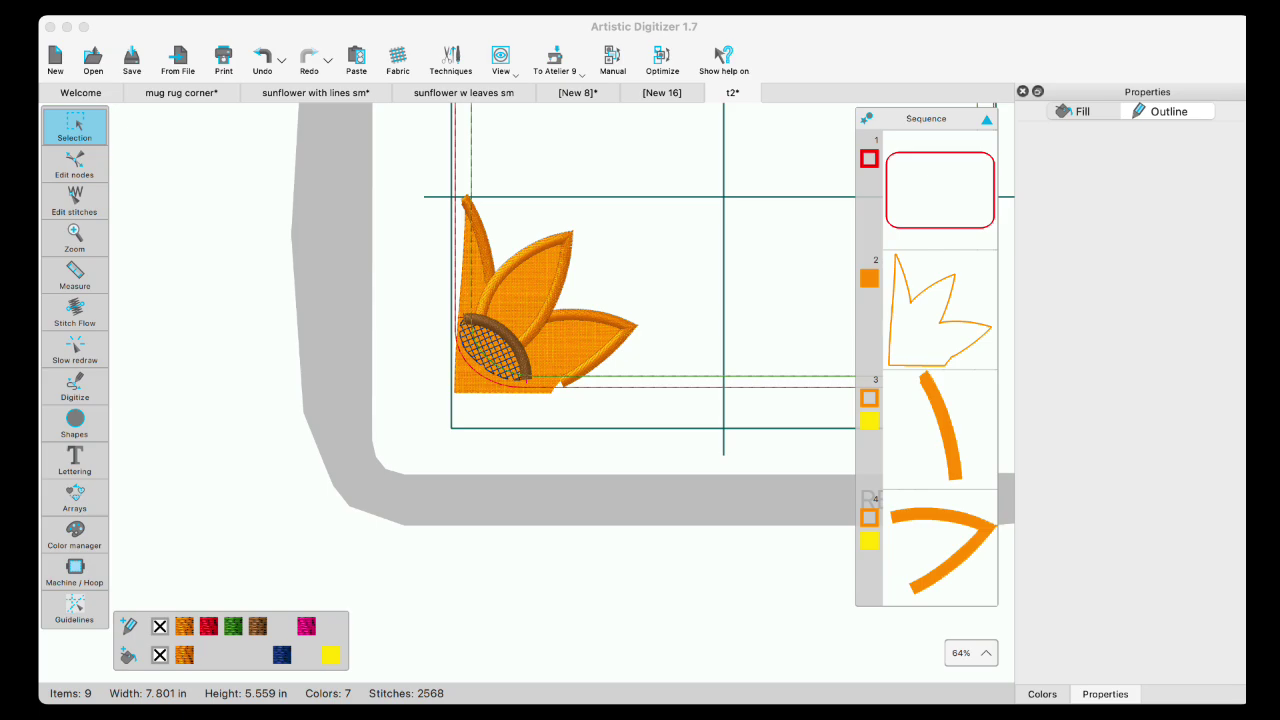
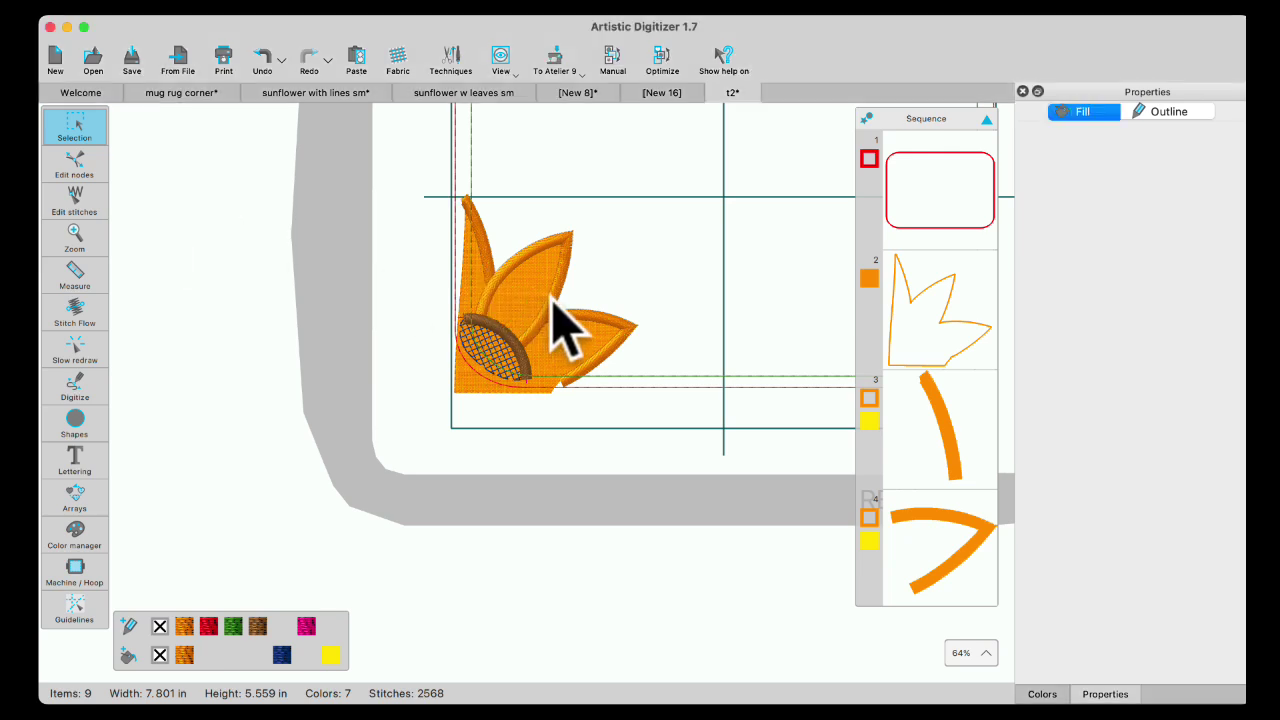
# Make a copy of the green rounded rectangle in place and set the copy's outline color to 270 Mustard
pyautogui.hscroll(2, 605, 300)
pyautogui.hscroll(5, 605, 300)
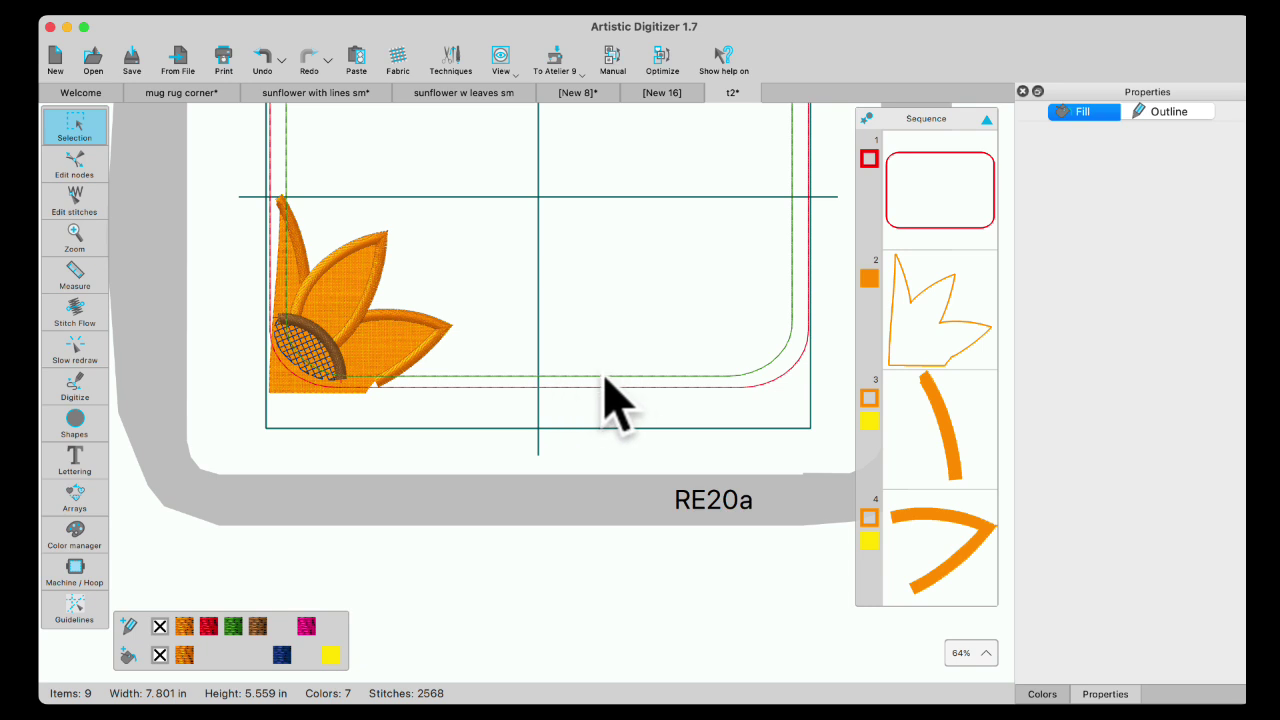
pyautogui.scroll(-6, 955, 468)
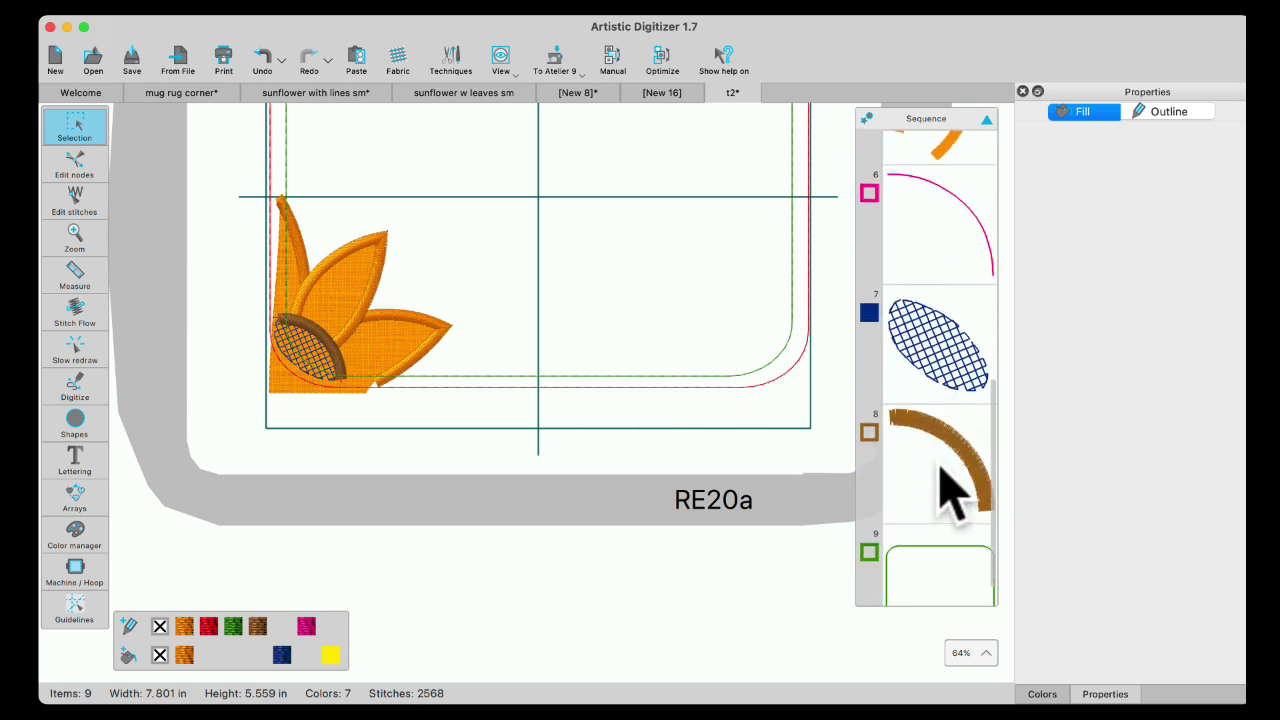
pyautogui.click(945, 512)
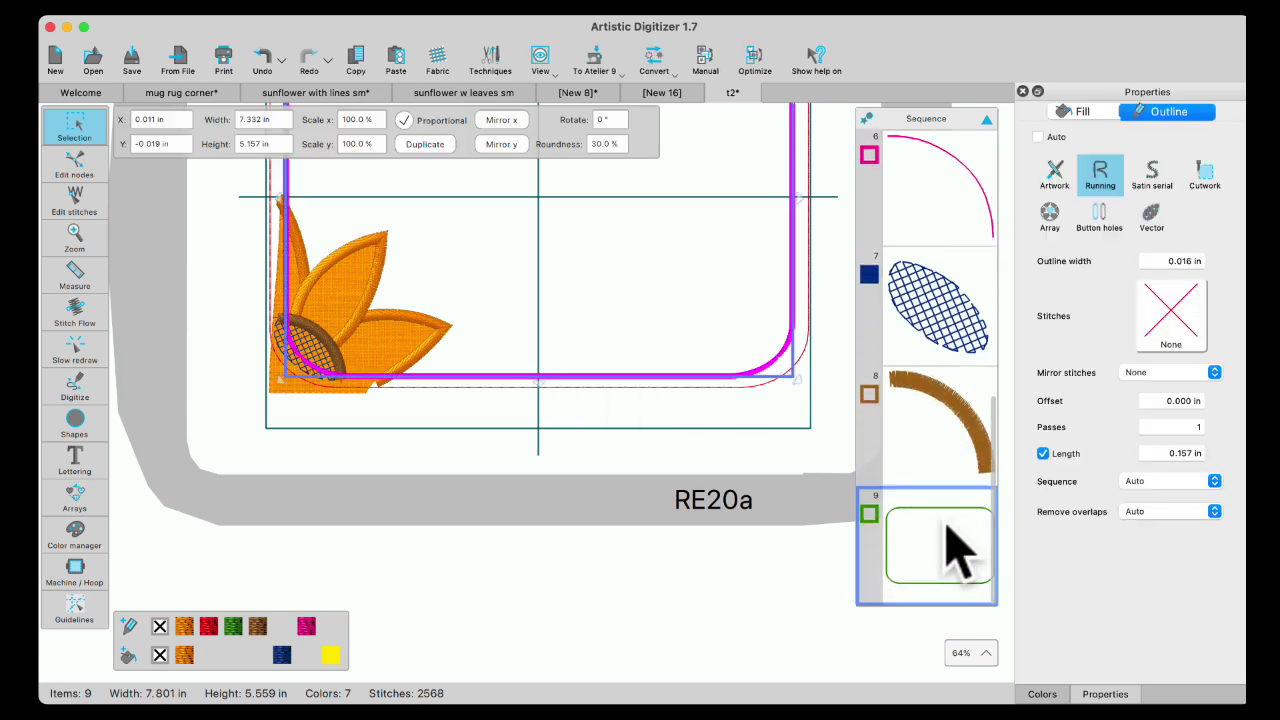
pyautogui.click(398, 58)
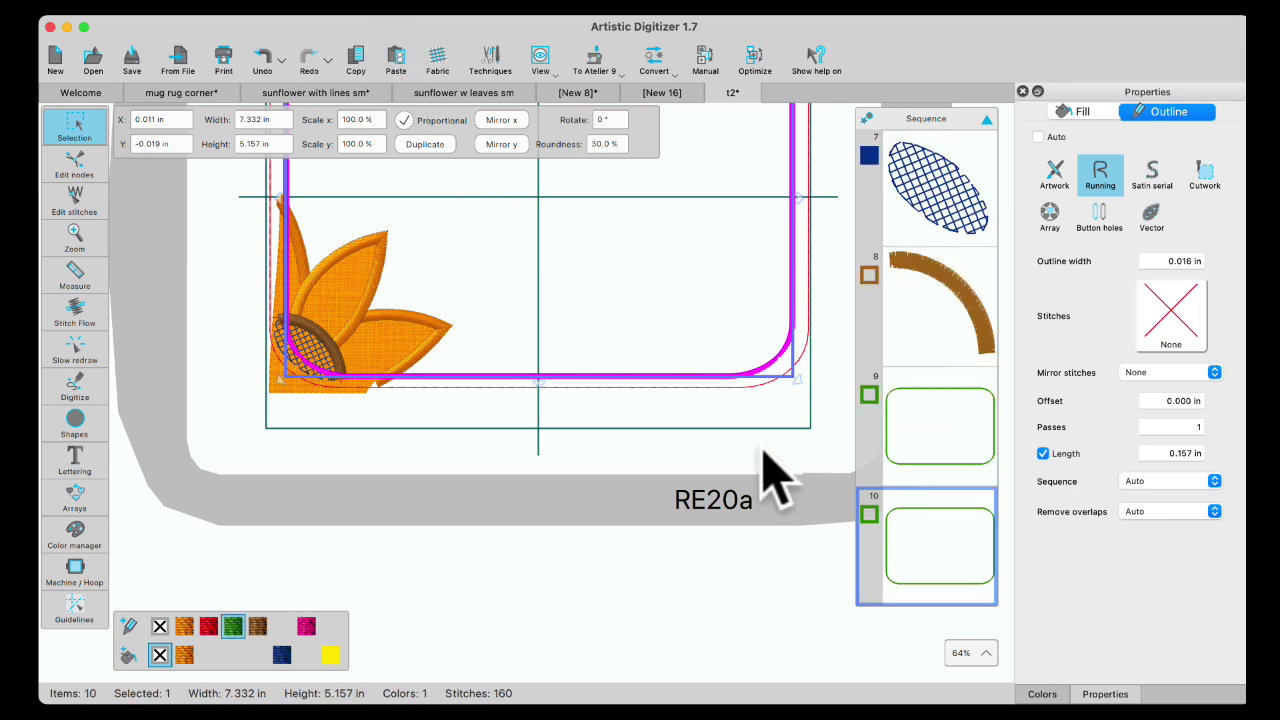
pyautogui.click(1042, 693)
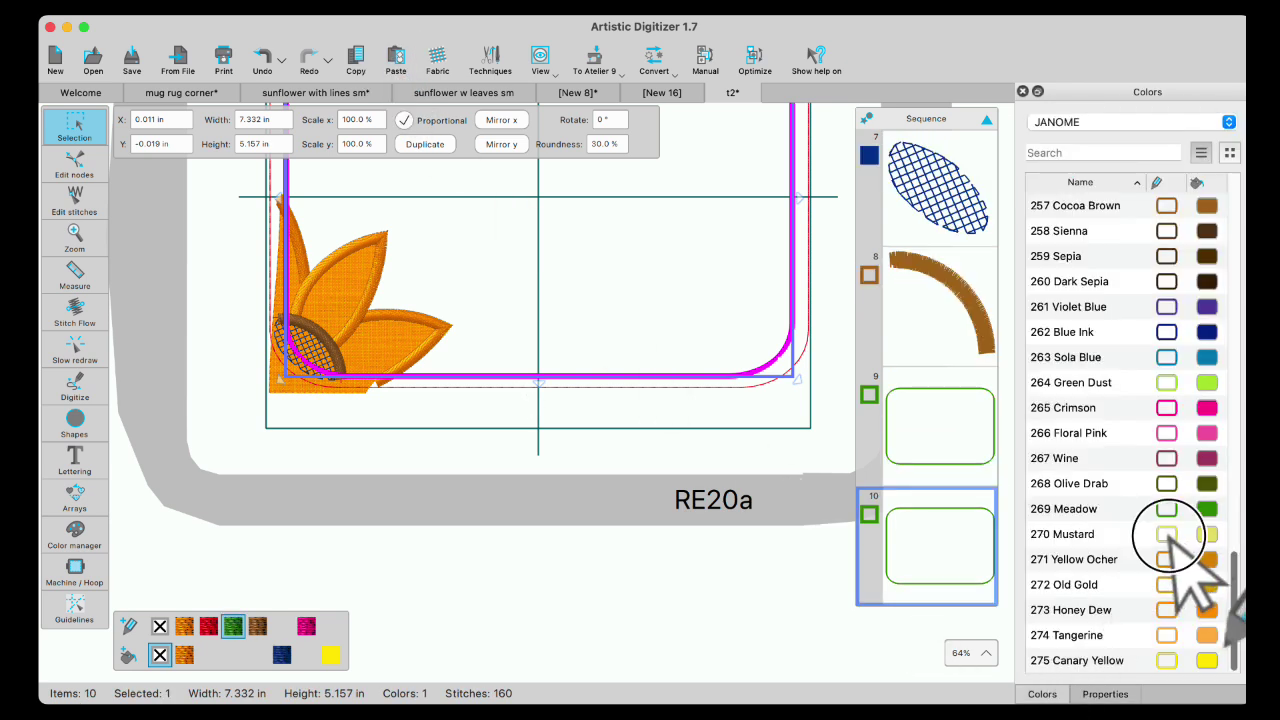
pyautogui.click(1169, 537)
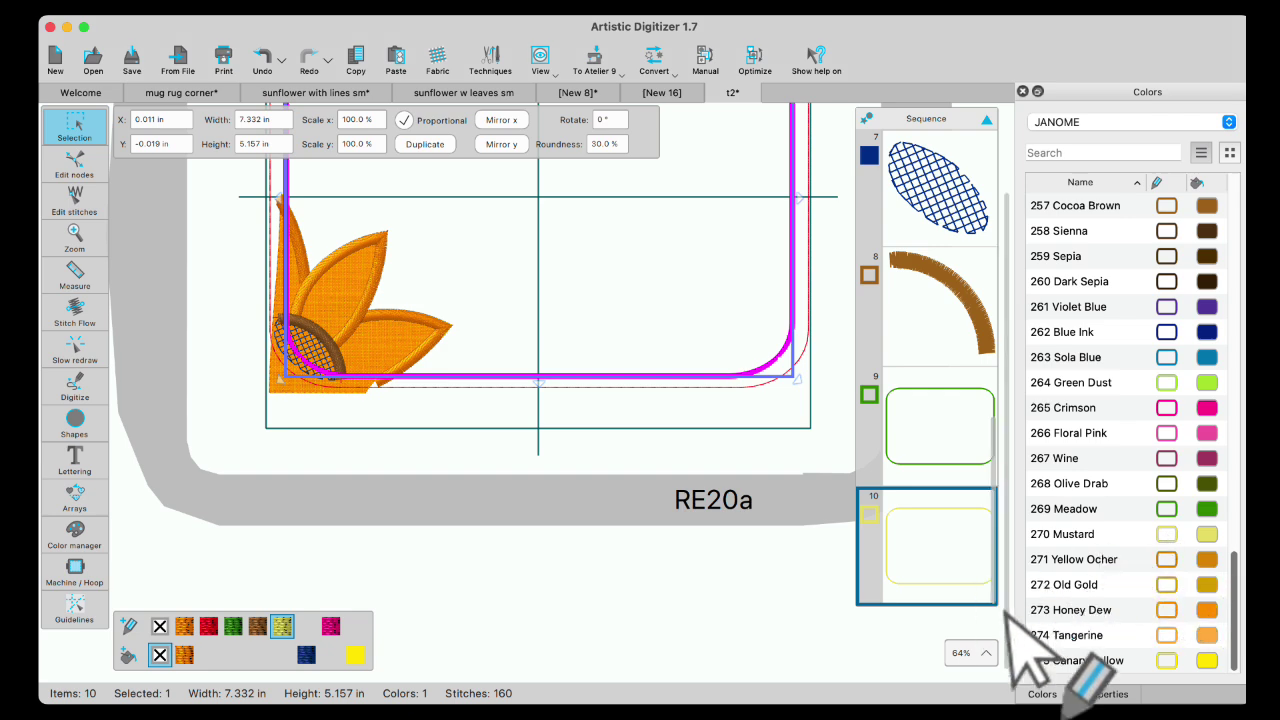
# Give the mustard rounded rectangle a Stippling fill with a density of 0.283 in and a stitch length of 3.5 mm
pyautogui.click(1105, 693)
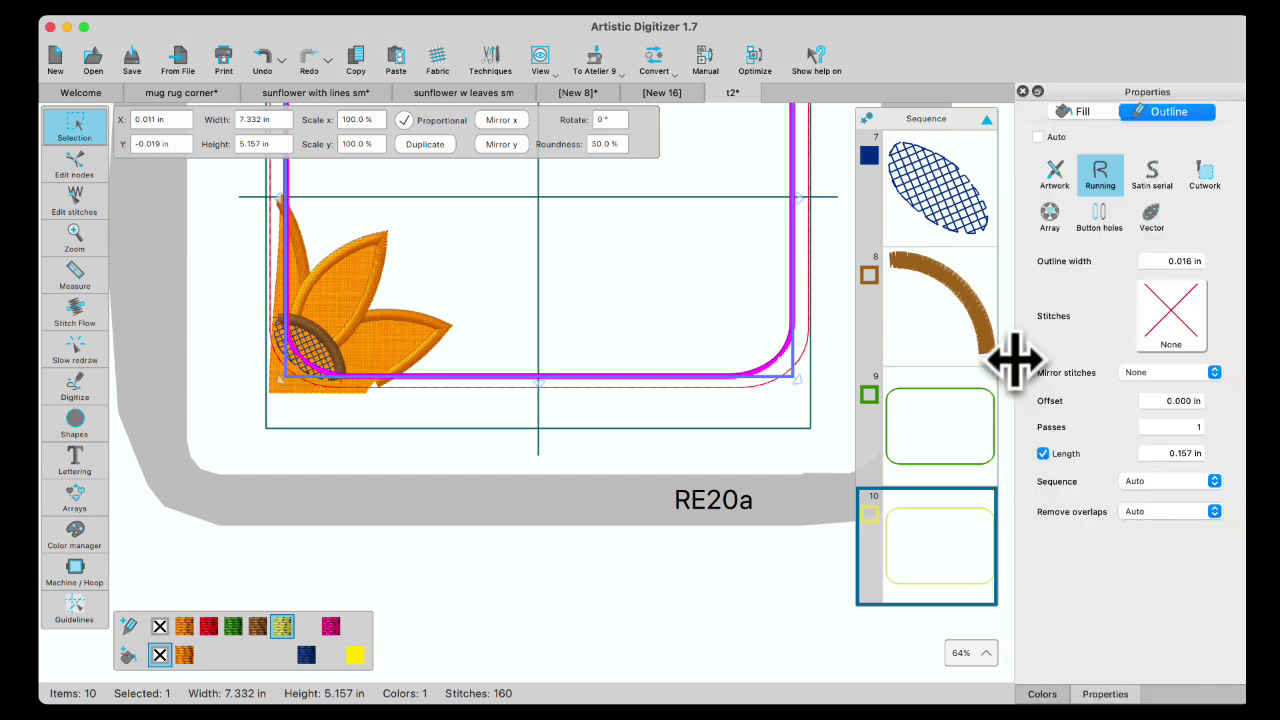
pyautogui.click(1085, 112)
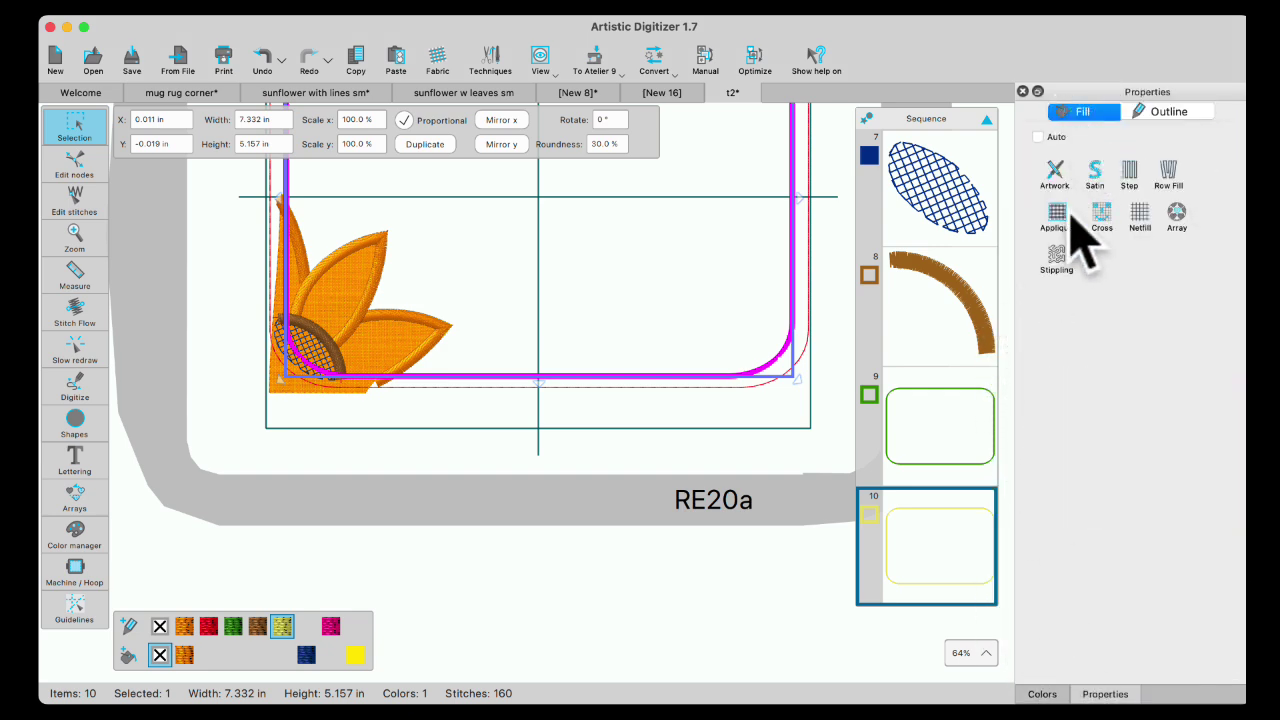
pyautogui.click(1056, 258)
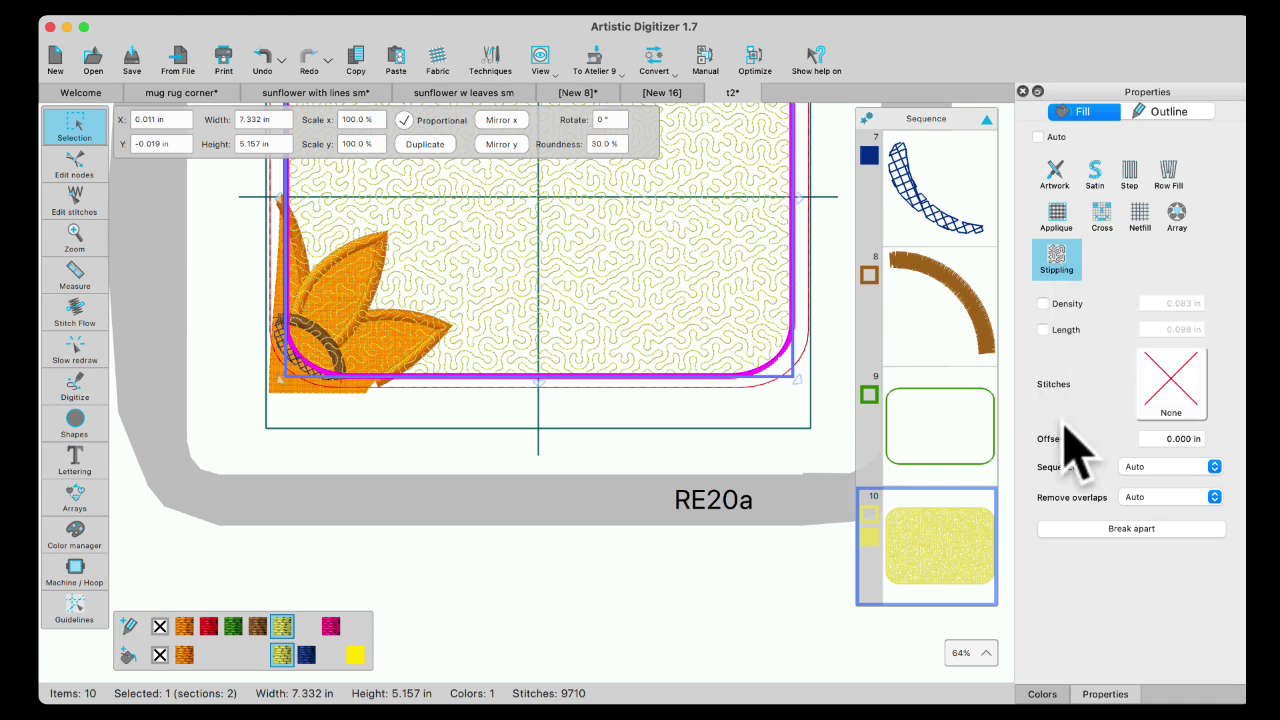
pyautogui.click(1043, 303)
pyautogui.press('Return')
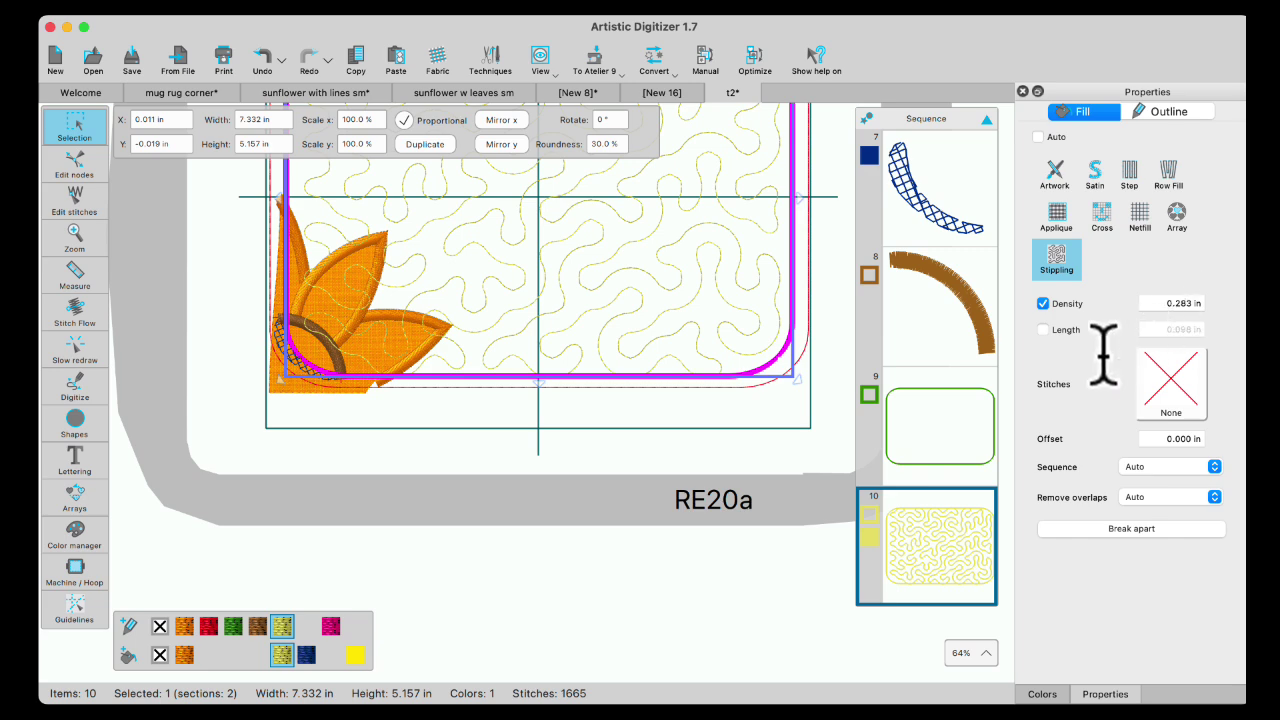
pyautogui.click(1043, 329)
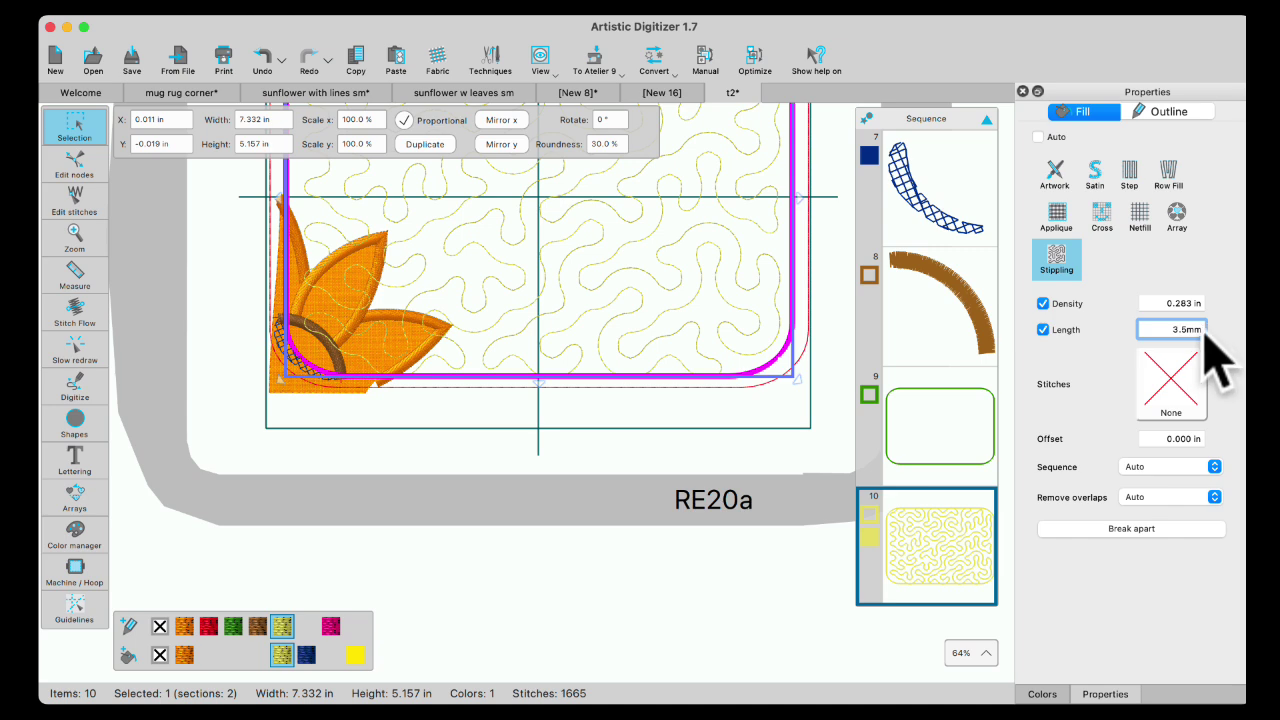
pyautogui.press('Return')
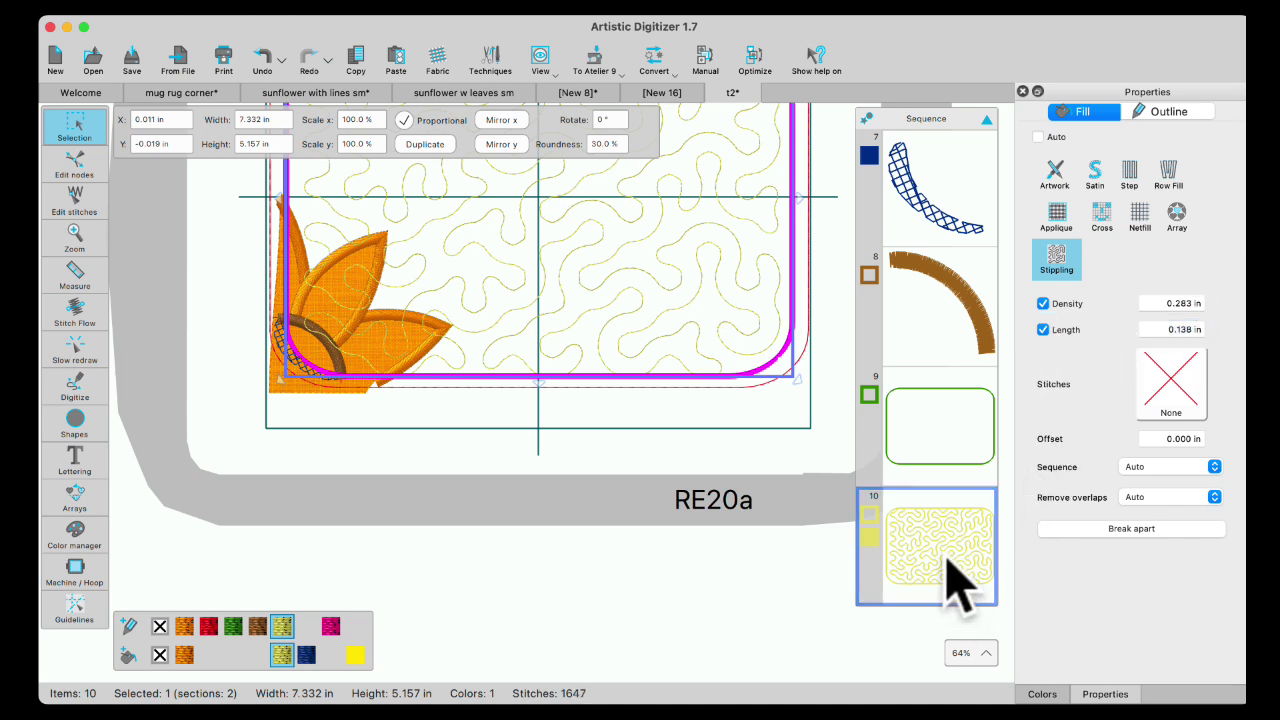
# Move the stippled rectangle to second place in the stitching sequence, directly after the red rounded rectangle
pyautogui.moveTo(925, 548); pyautogui.dragTo(940, 322)
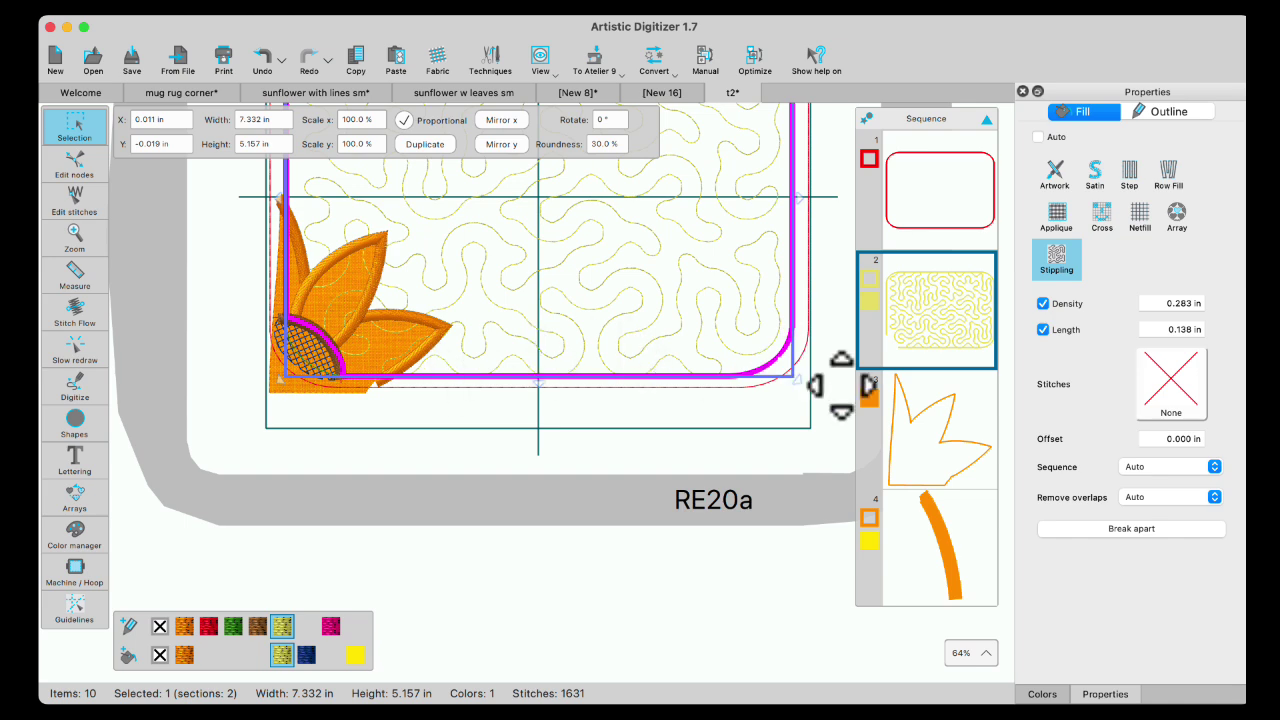
pyautogui.scroll(-5, 926, 363)
pyautogui.scroll(-2, 529, 349)
pyautogui.scroll(3, 434, 280)
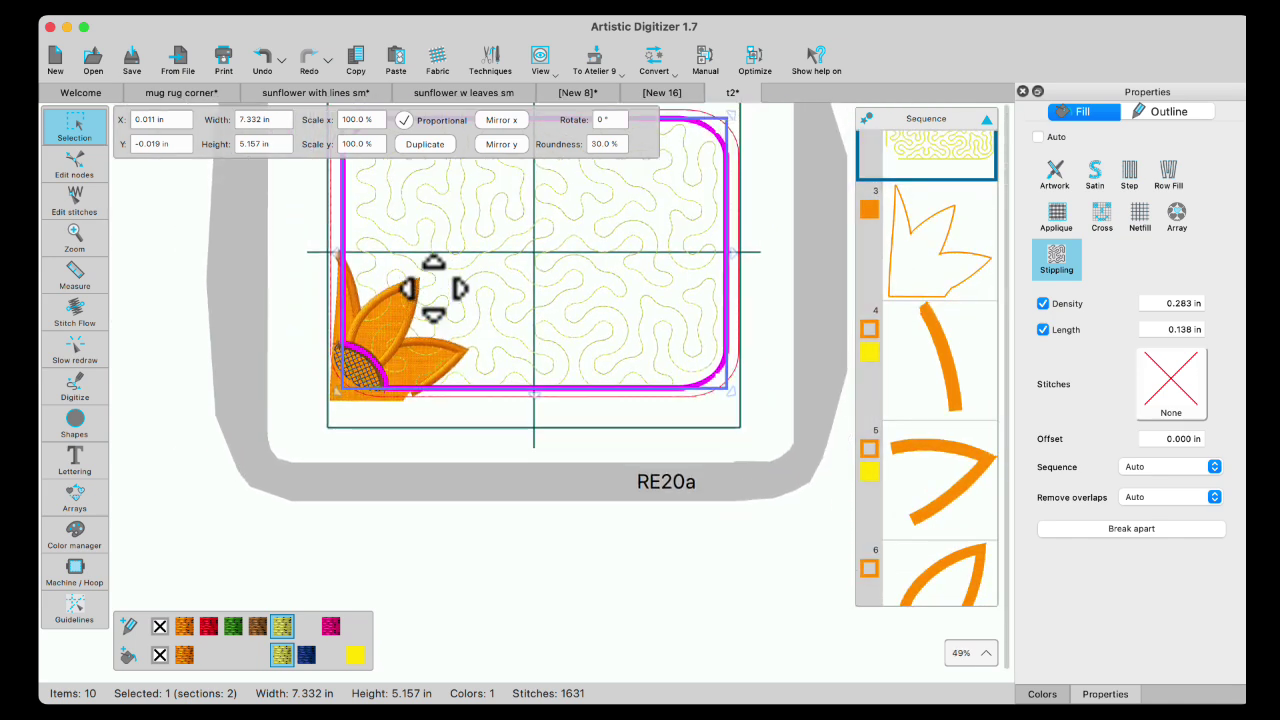
# Convert the stippled rounded rectangle to curves so its individual nodes can be edited
pyautogui.click(80, 176)
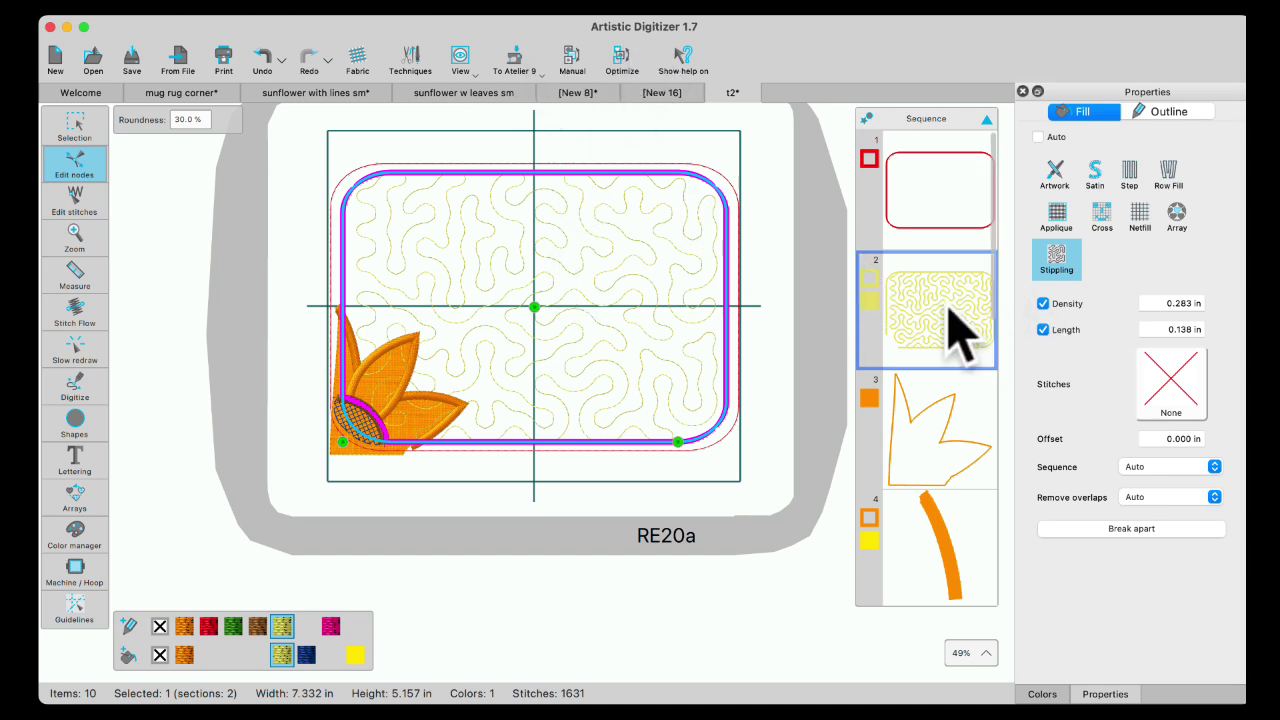
pyautogui.click(82, 122)
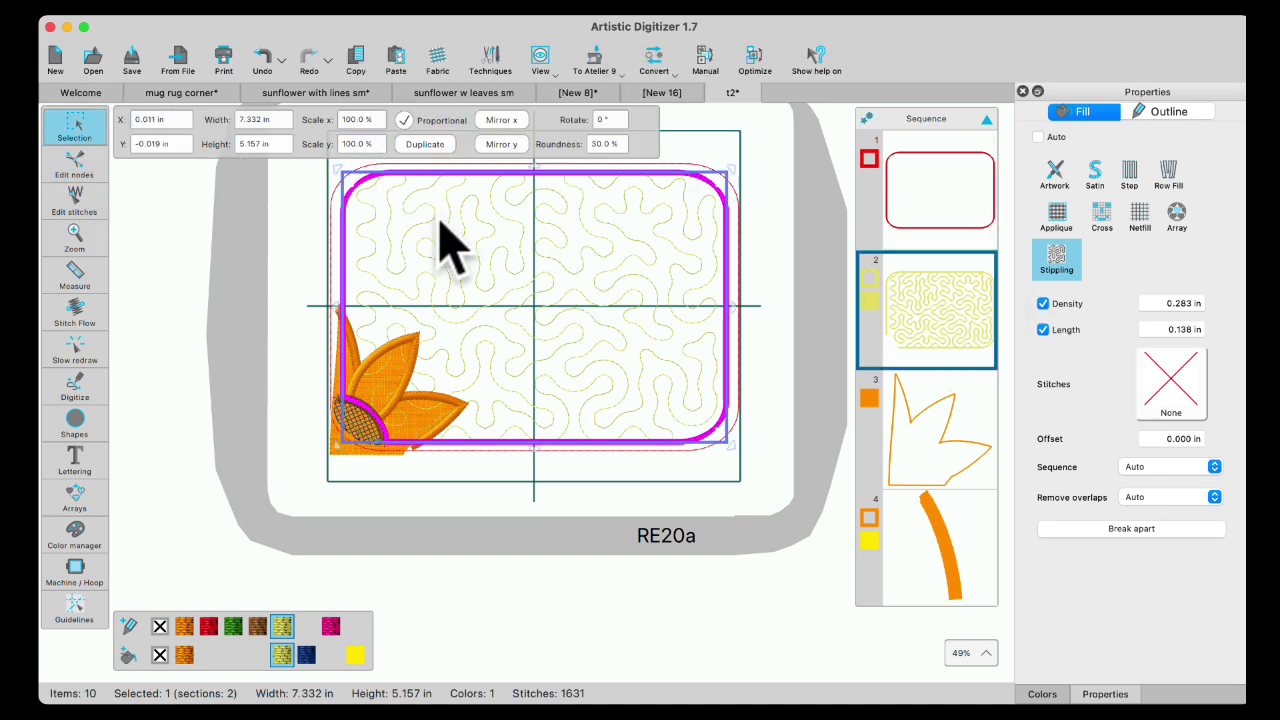
pyautogui.rightClick(502, 258)
pyautogui.click(540, 268)
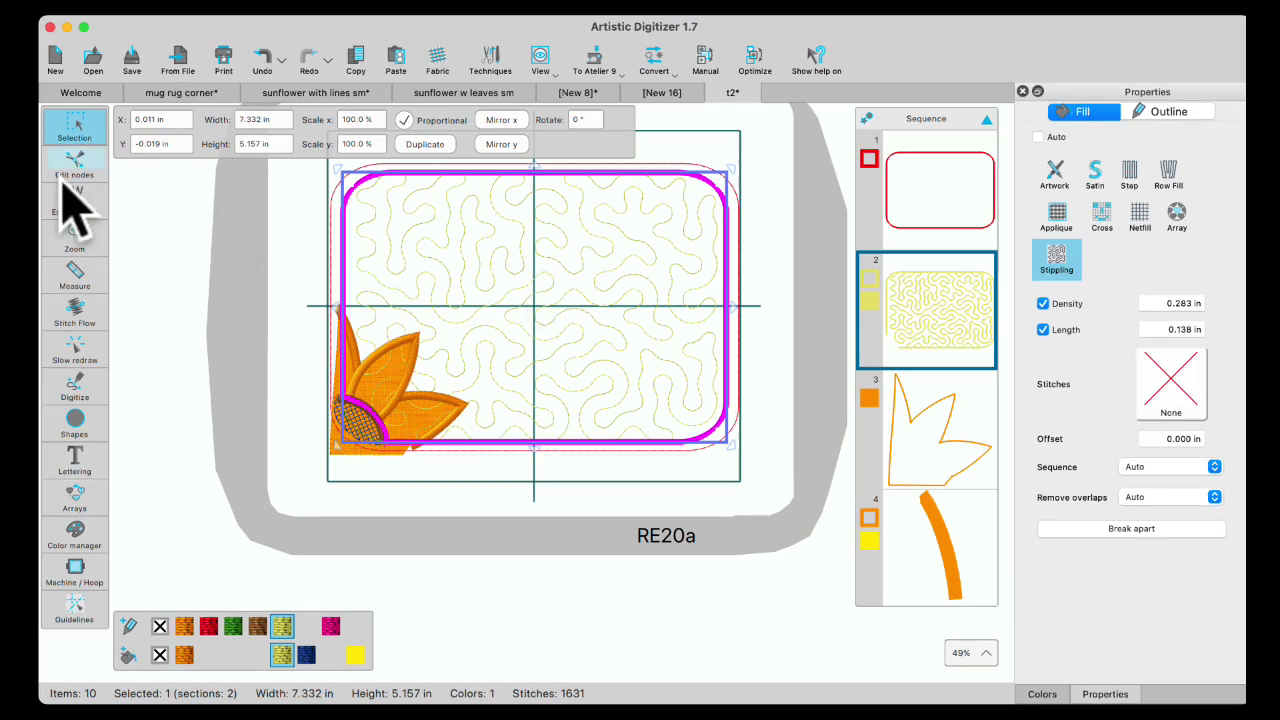
# Try to reshape the stippled outline's lower-left corner around the sunflower petals by moving its nodes, adding one and adjusting a curve handle
pyautogui.click(78, 163)
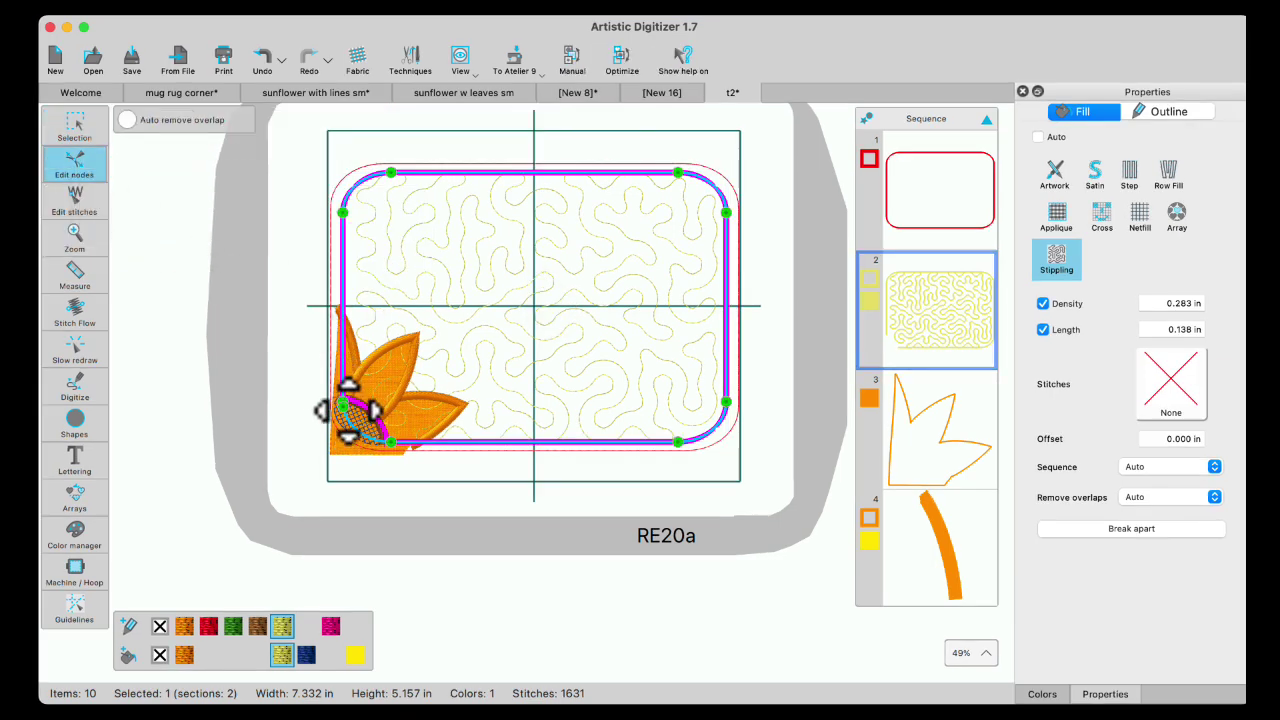
pyautogui.moveTo(342, 405); pyautogui.dragTo(371, 338)
pyautogui.click(371, 338)
pyautogui.moveTo(390, 441); pyautogui.dragTo(429, 378)
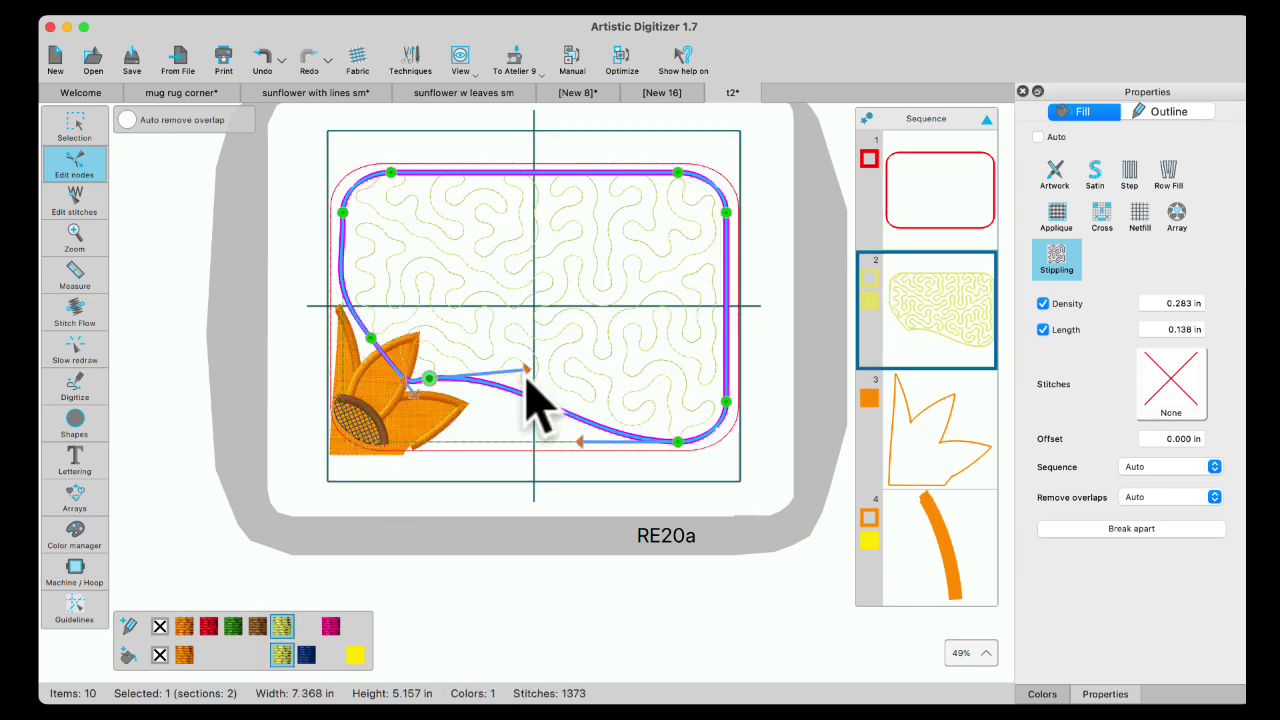
pyautogui.moveTo(527, 375); pyautogui.dragTo(411, 334)
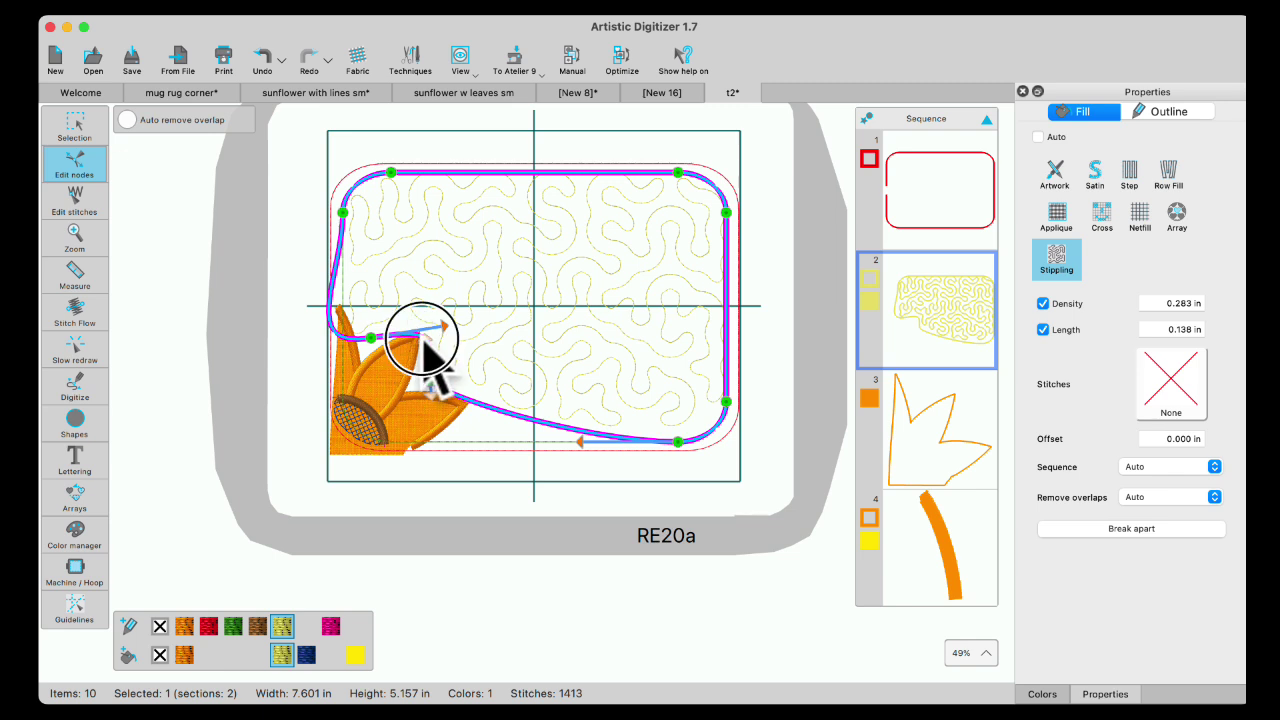
pyautogui.click(429, 378)
pyautogui.rightClick(500, 410)
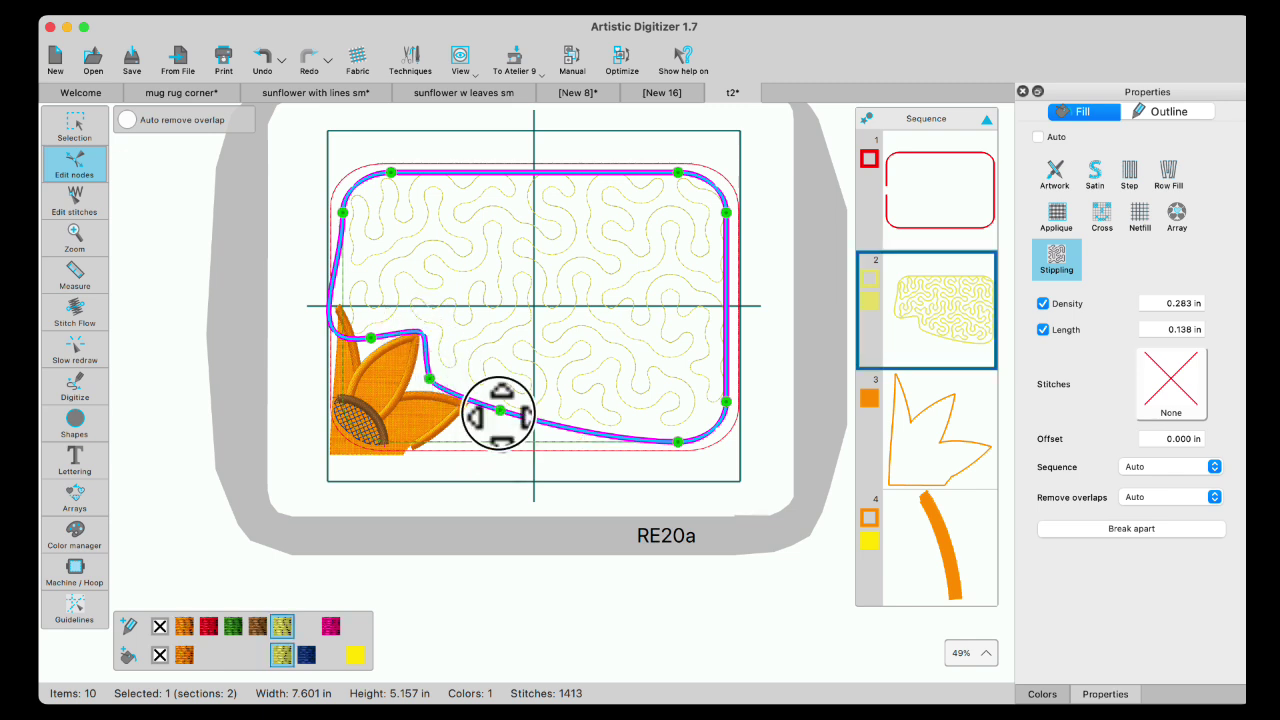
pyautogui.click(515, 479)
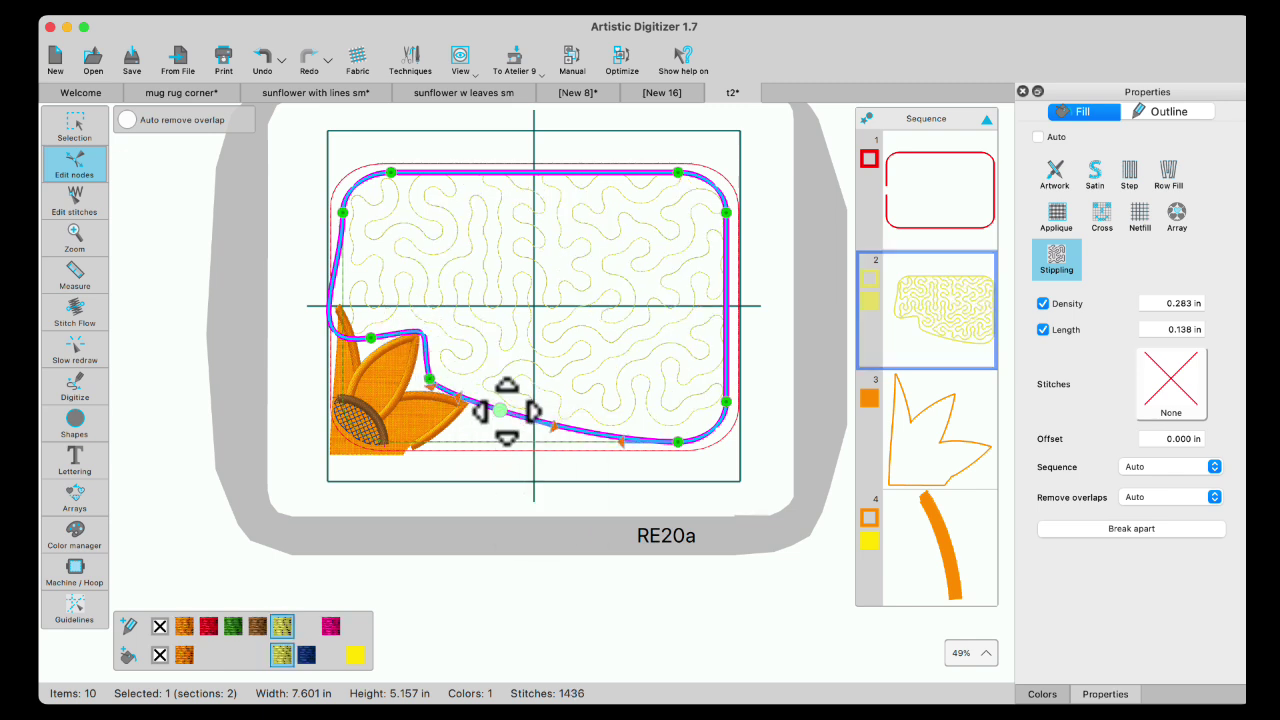
pyautogui.moveTo(500, 410); pyautogui.dragTo(449, 438)
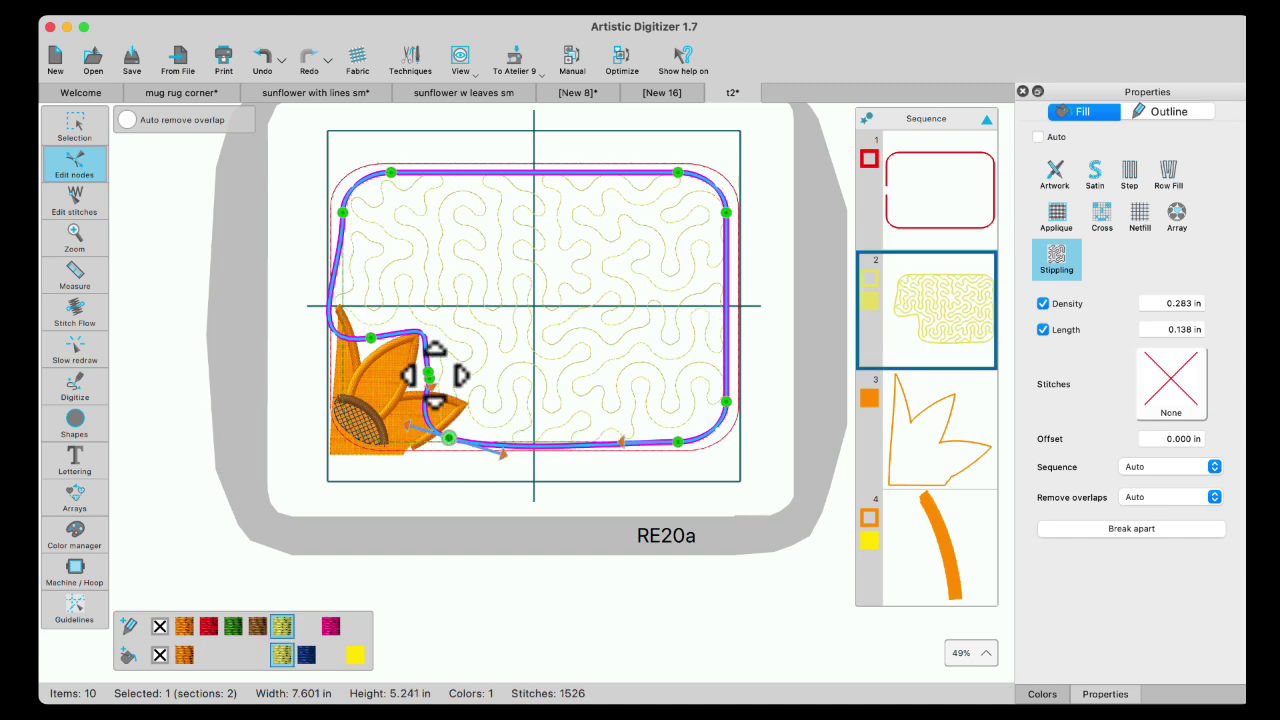
pyautogui.moveTo(430, 380); pyautogui.dragTo(483, 407)
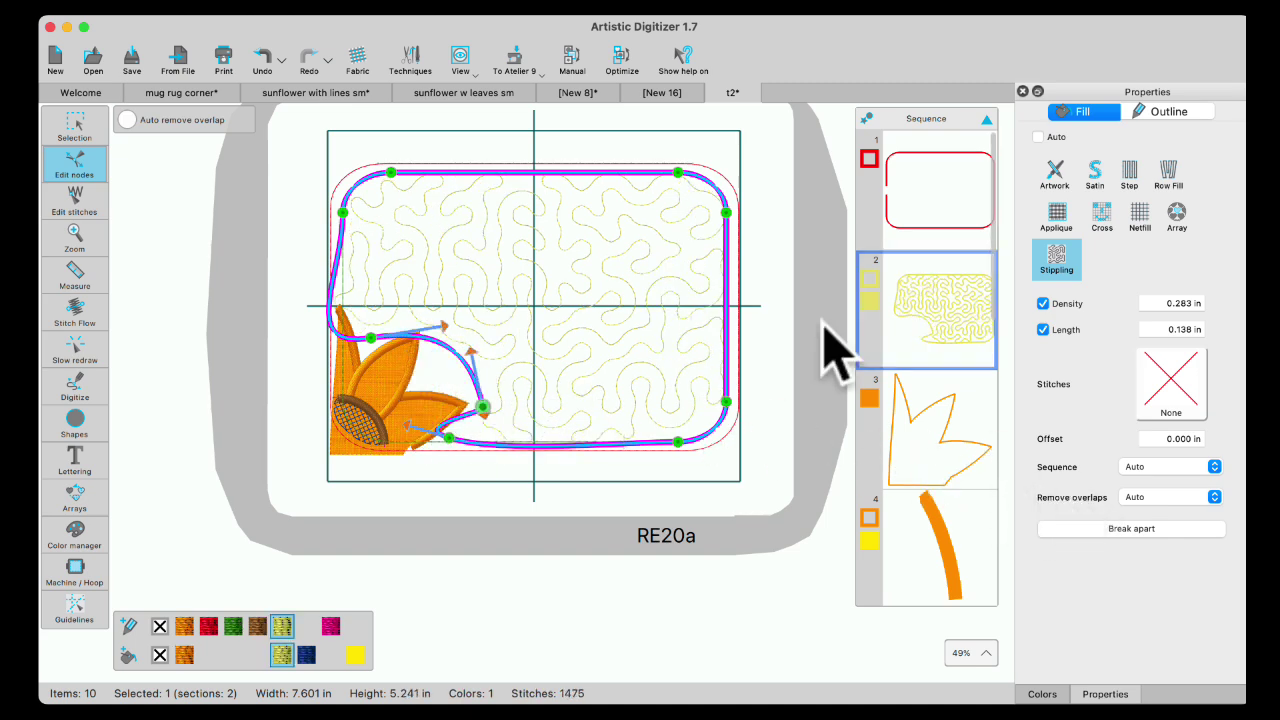
# Undo the node edits and the conversion to curves of the stippled rounded rectangle
pyautogui.click(259, 58)
pyautogui.click(259, 58)
pyautogui.click(259, 58)
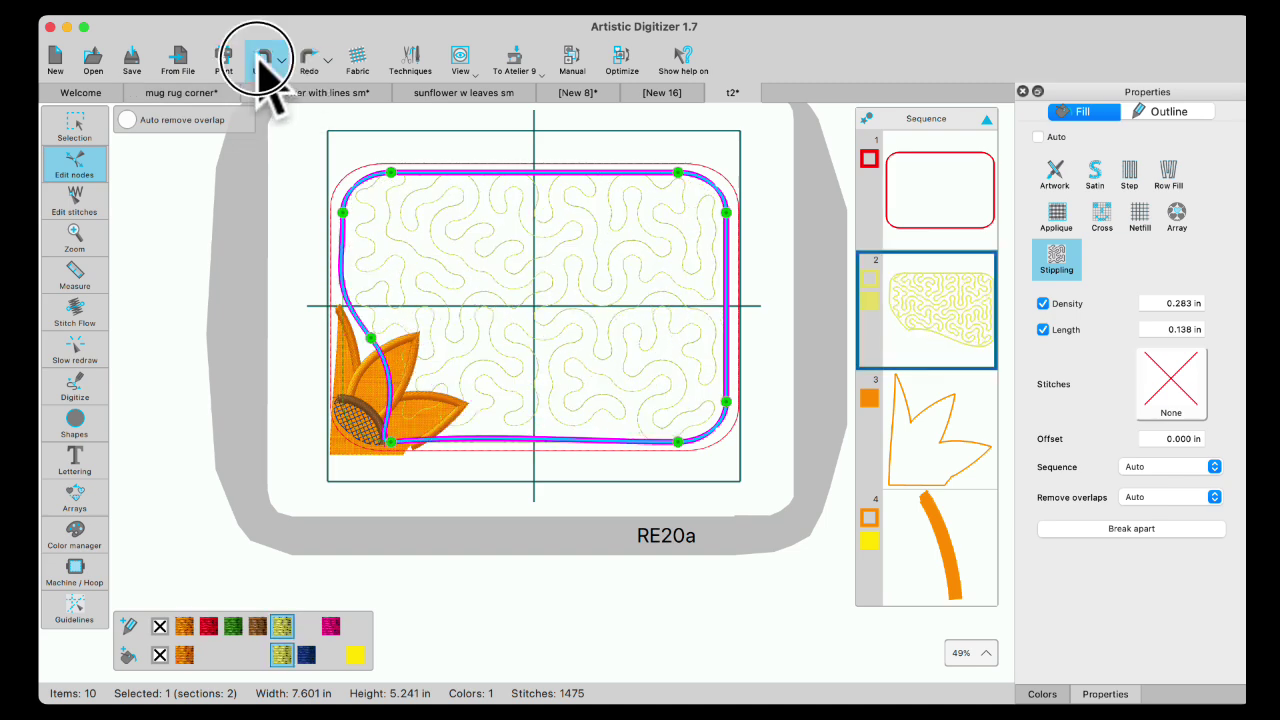
pyautogui.click(259, 58)
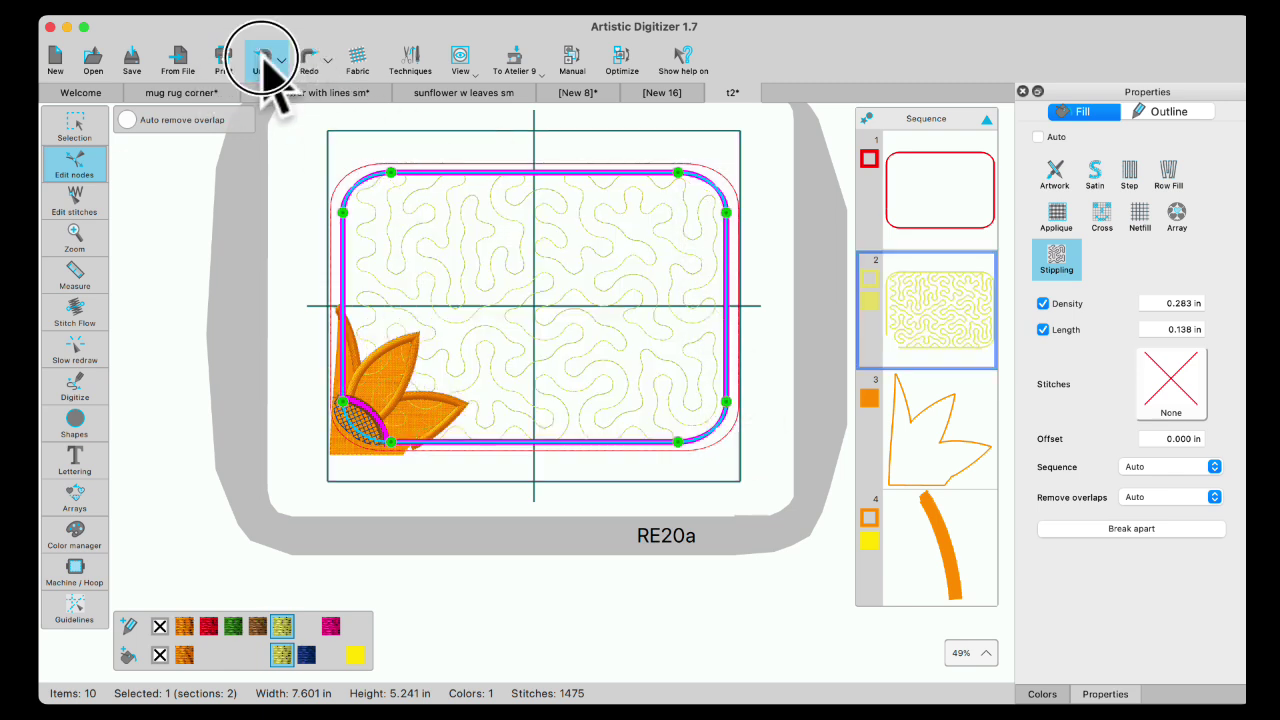
pyautogui.click(262, 62)
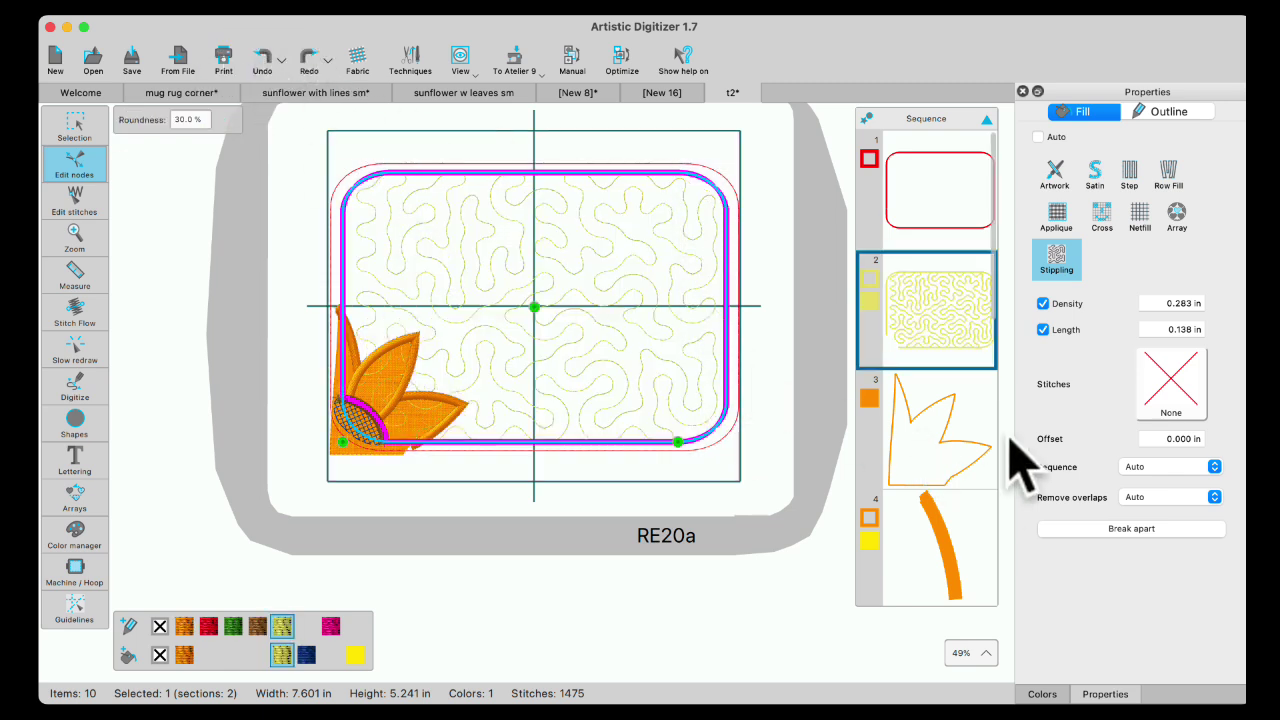
# Try setting Remove overlaps to Always for the stippled rectangle and the orange petal applique, and undo both changes
pyautogui.click(1214, 496)
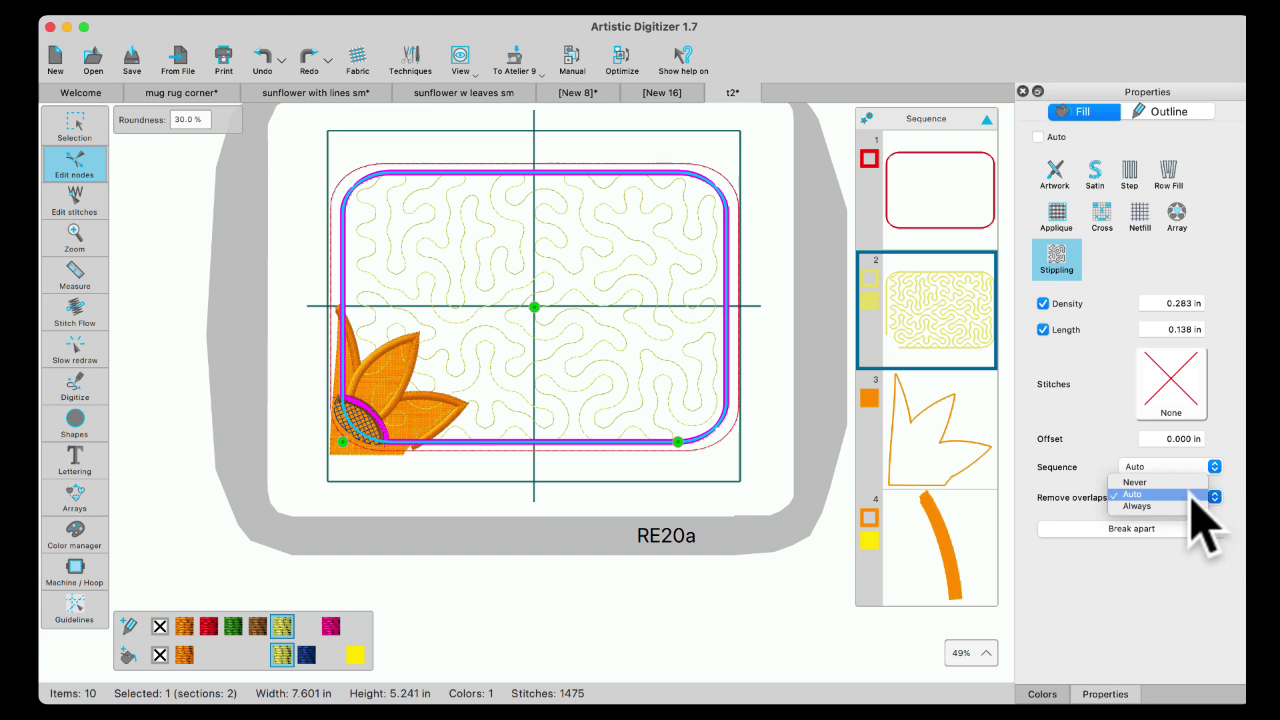
pyautogui.click(1158, 507)
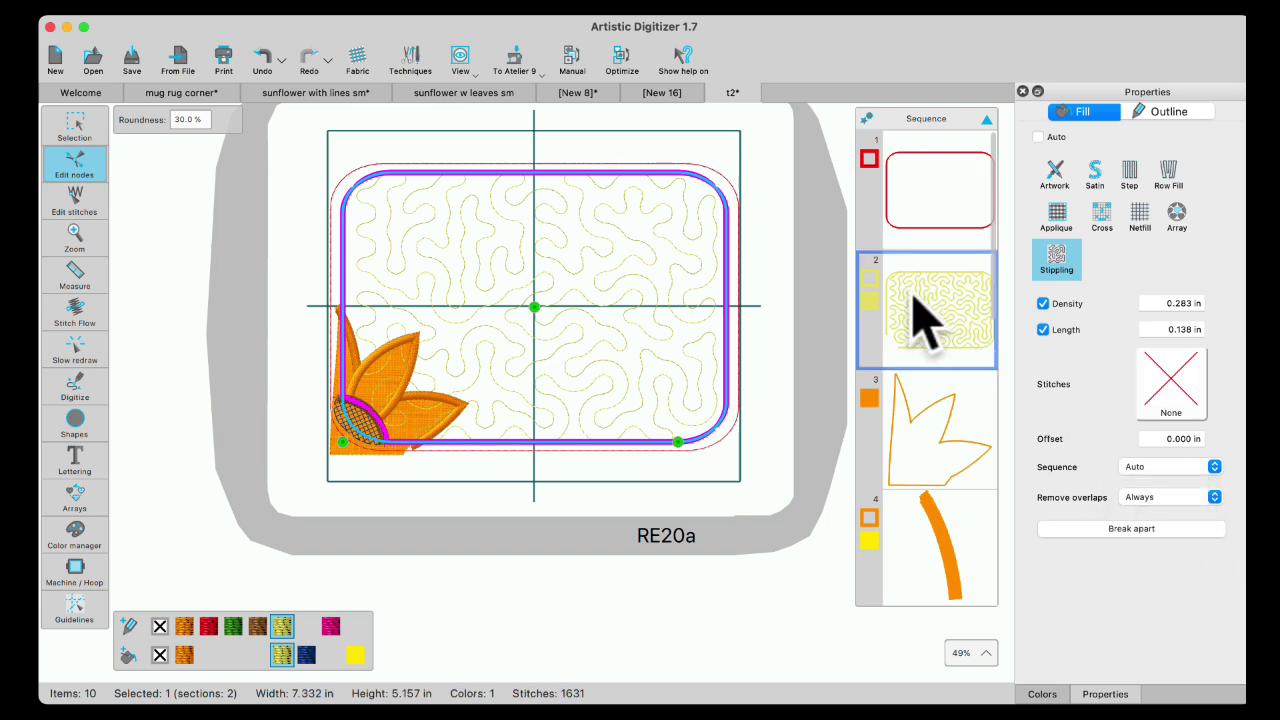
pyautogui.click(934, 434)
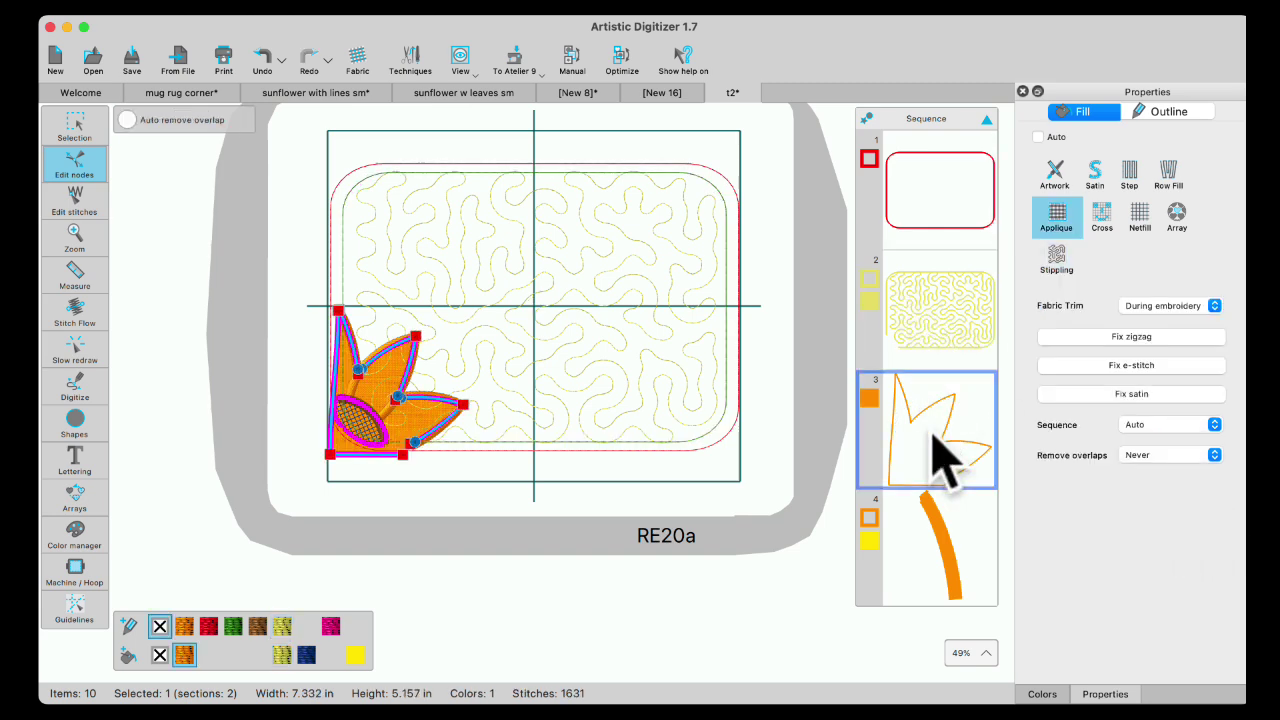
pyautogui.click(1215, 455)
pyautogui.click(1172, 478)
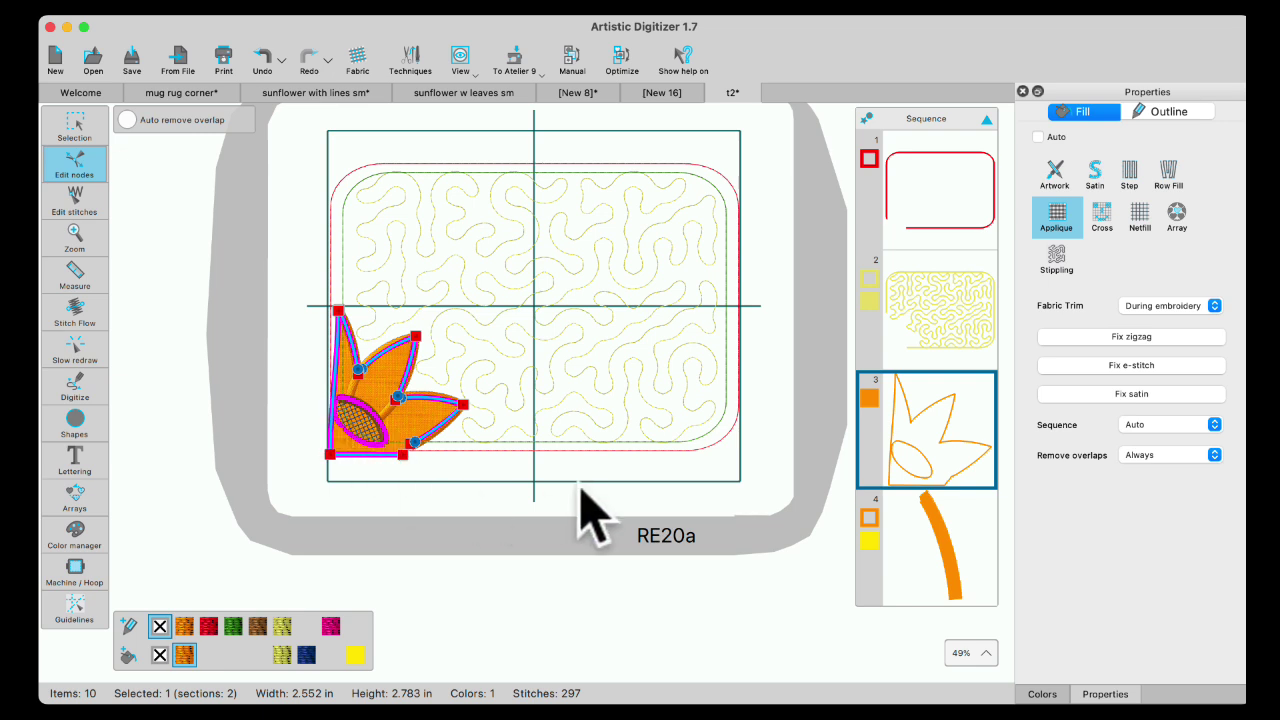
pyautogui.moveTo(387, 350); pyautogui.dragTo(398, 397)
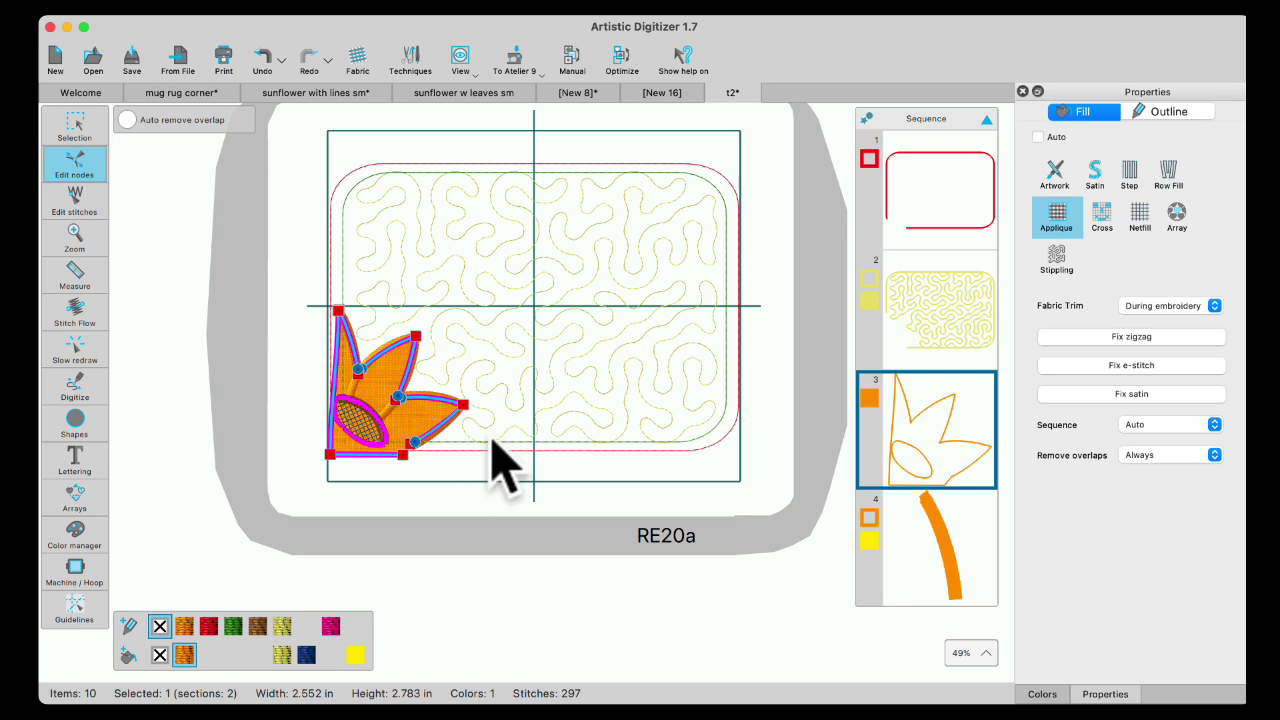
pyautogui.click(263, 72)
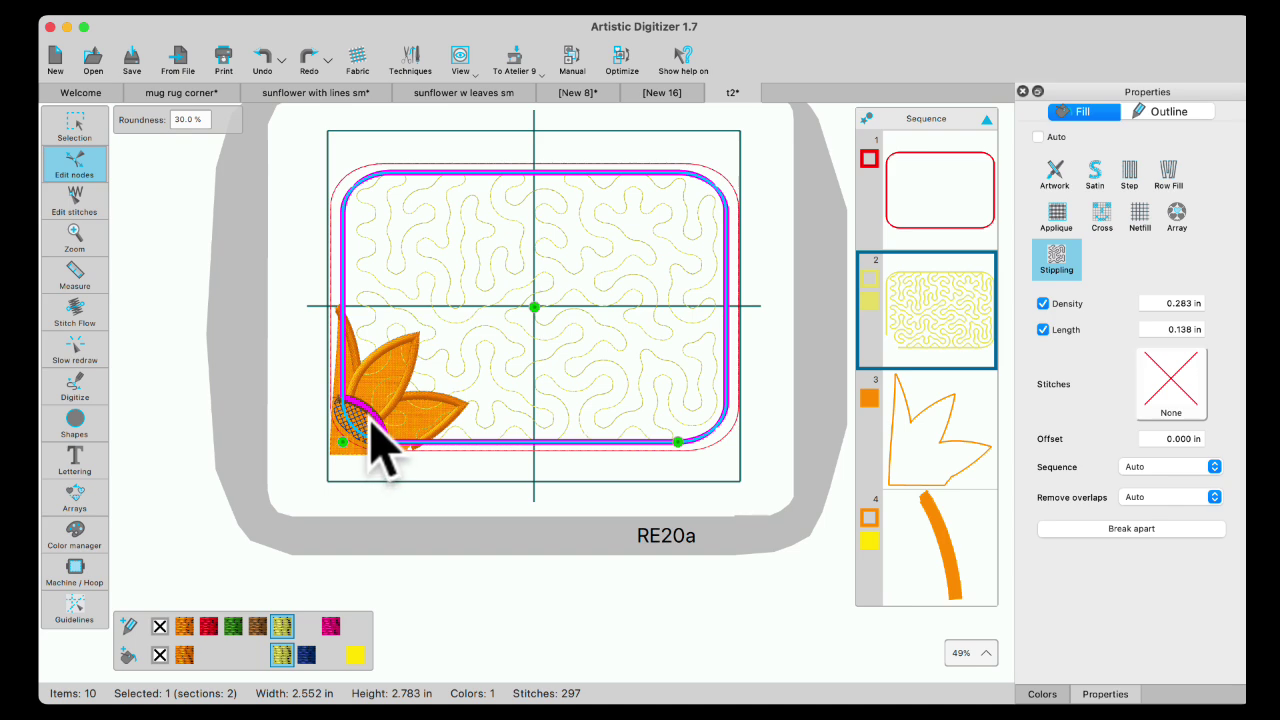
# Convert the stippled rounded rectangle to curves again and open its nodes for editing near the sunflower
pyautogui.scroll(5, 371, 420)
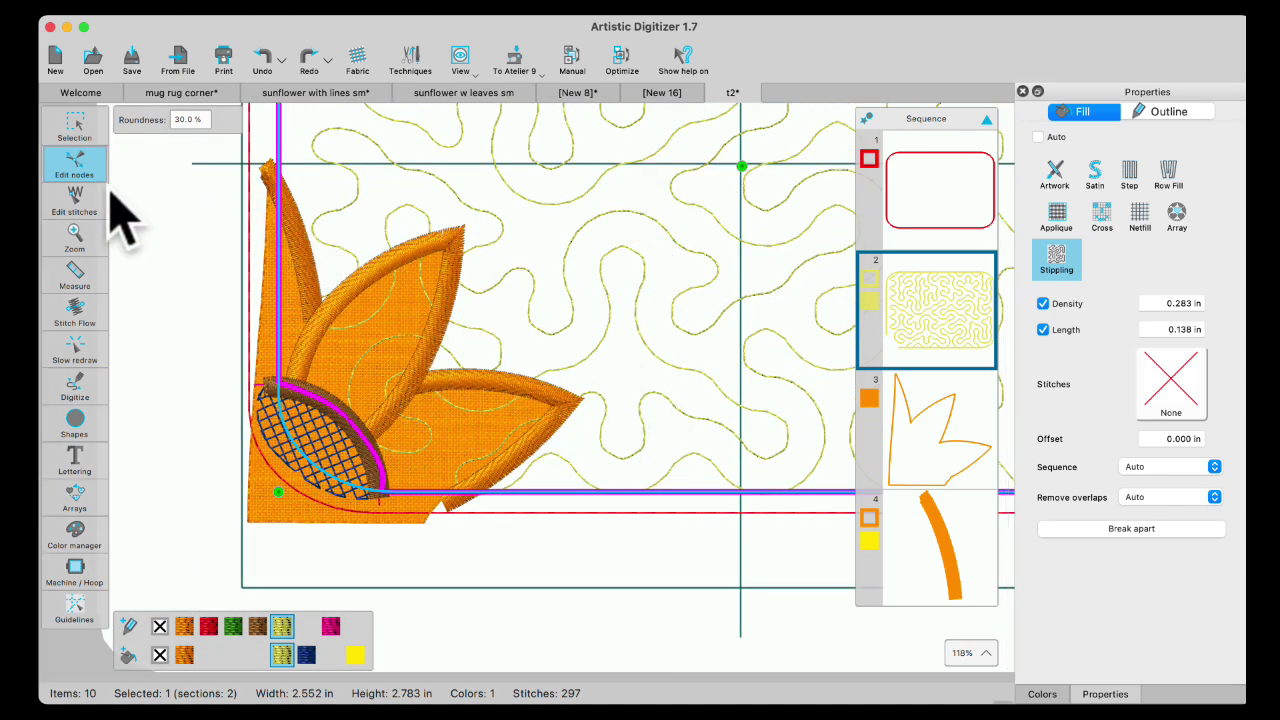
pyautogui.click(66, 125)
pyautogui.rightClick(551, 252)
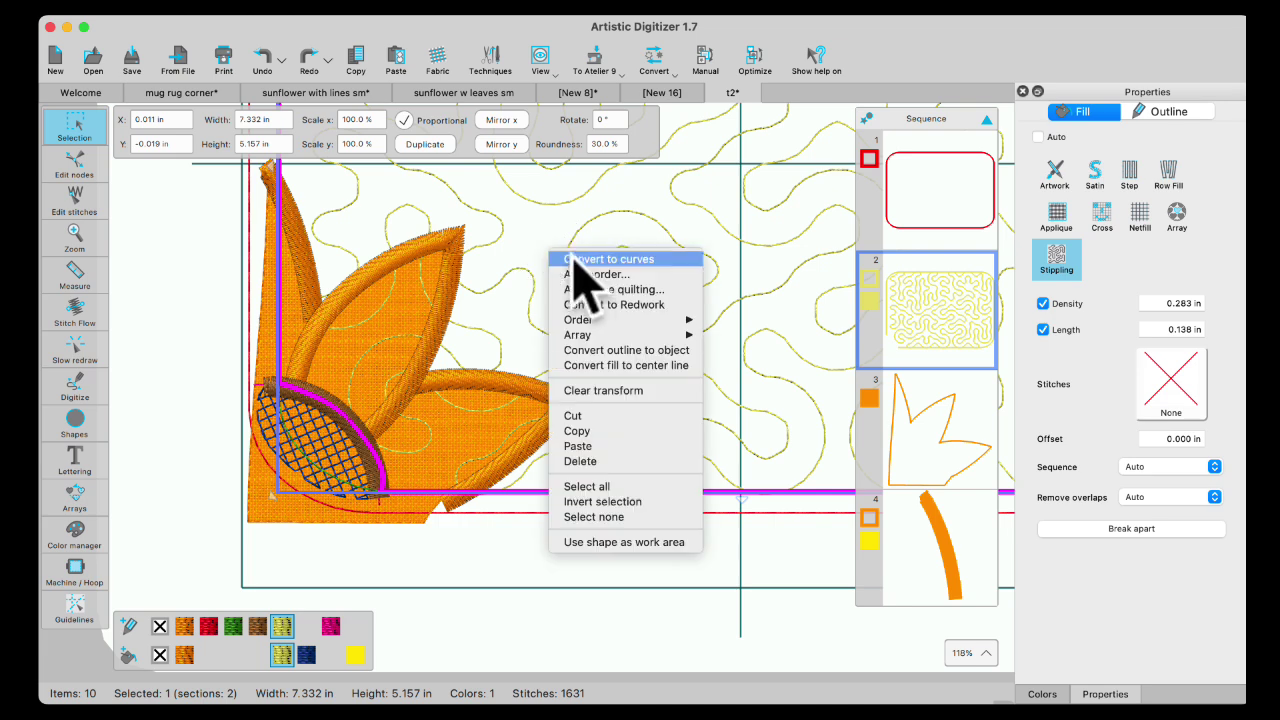
pyautogui.click(582, 258)
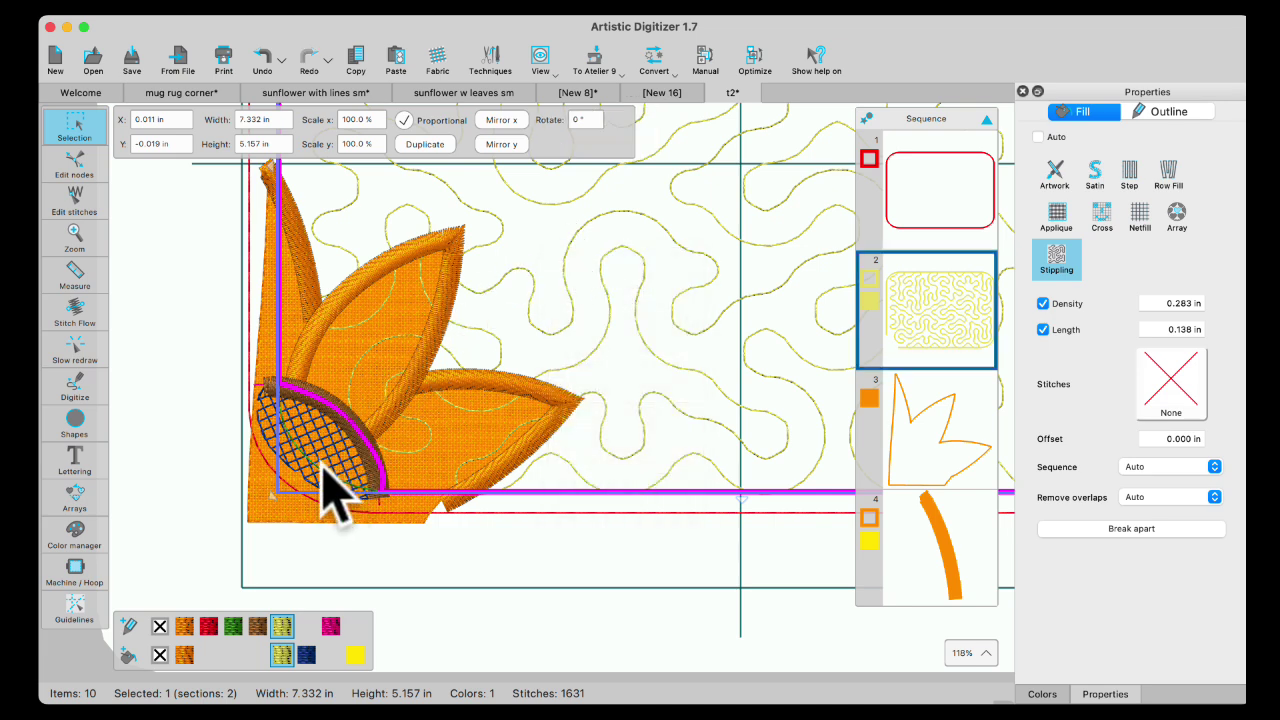
pyautogui.click(76, 166)
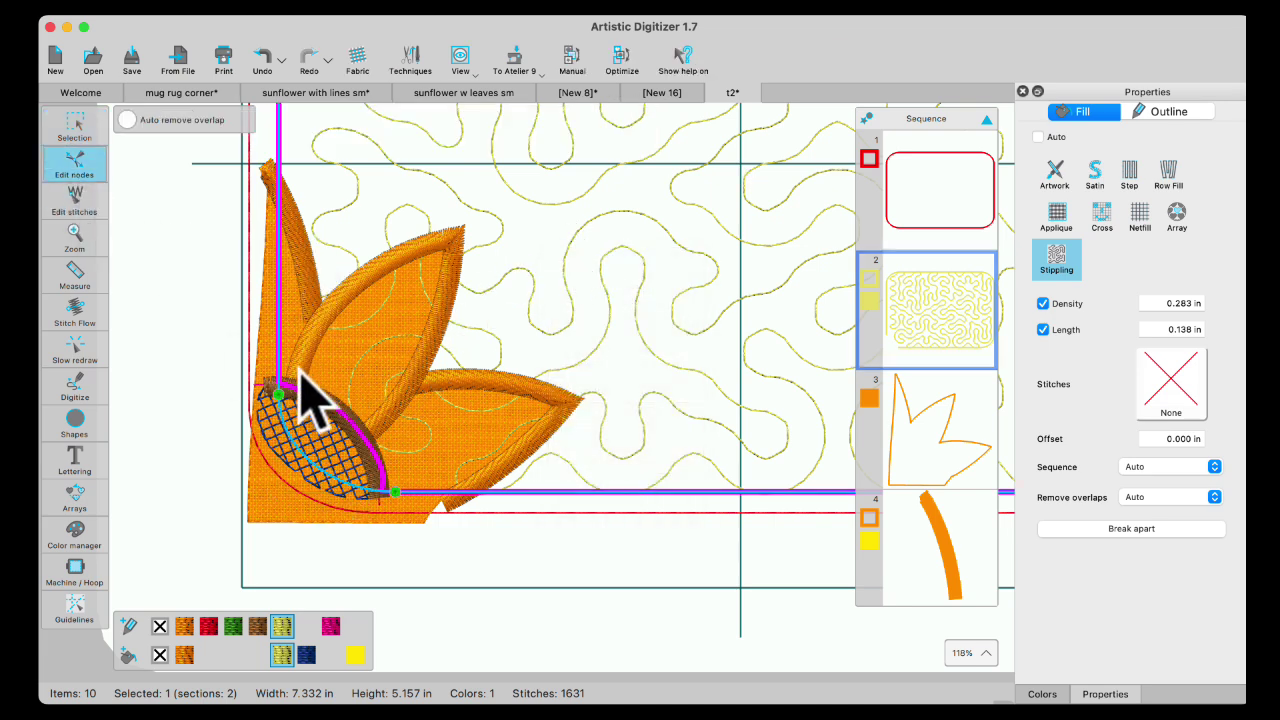
# Select the green rounded rectangle outline, convert it to curves and open its nodes for editing
pyautogui.click(280, 146)
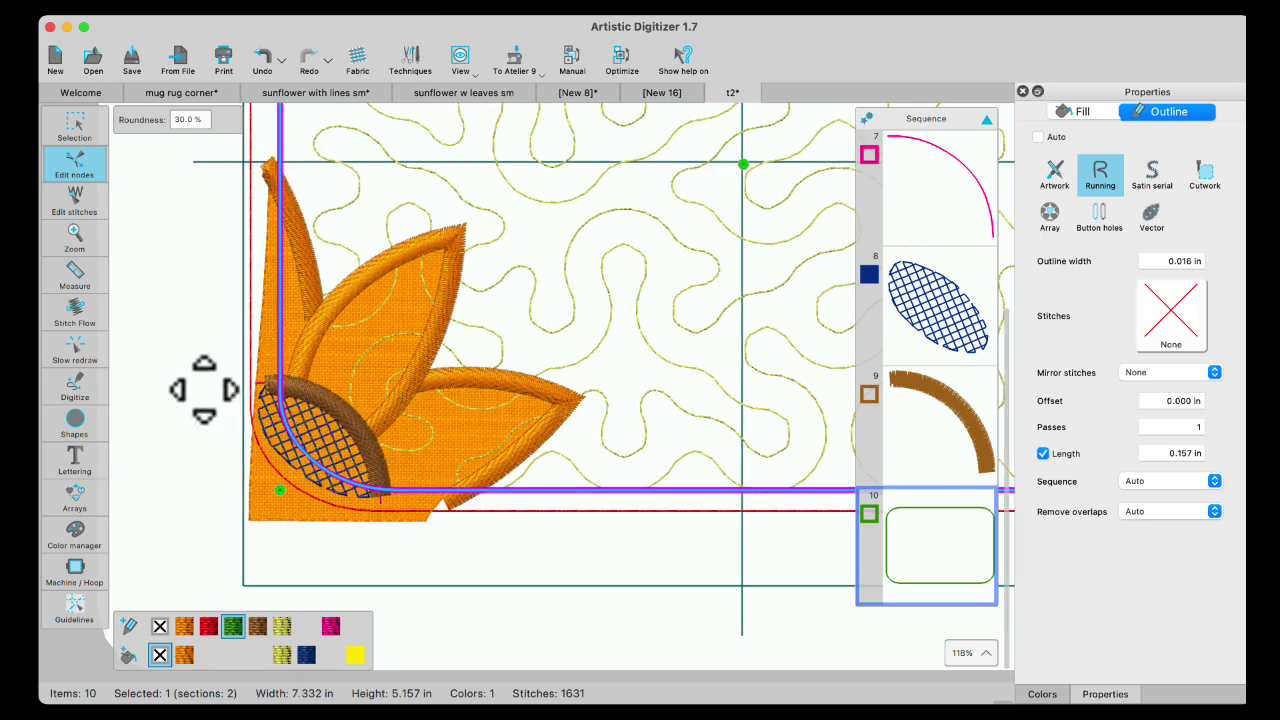
pyautogui.click(74, 126)
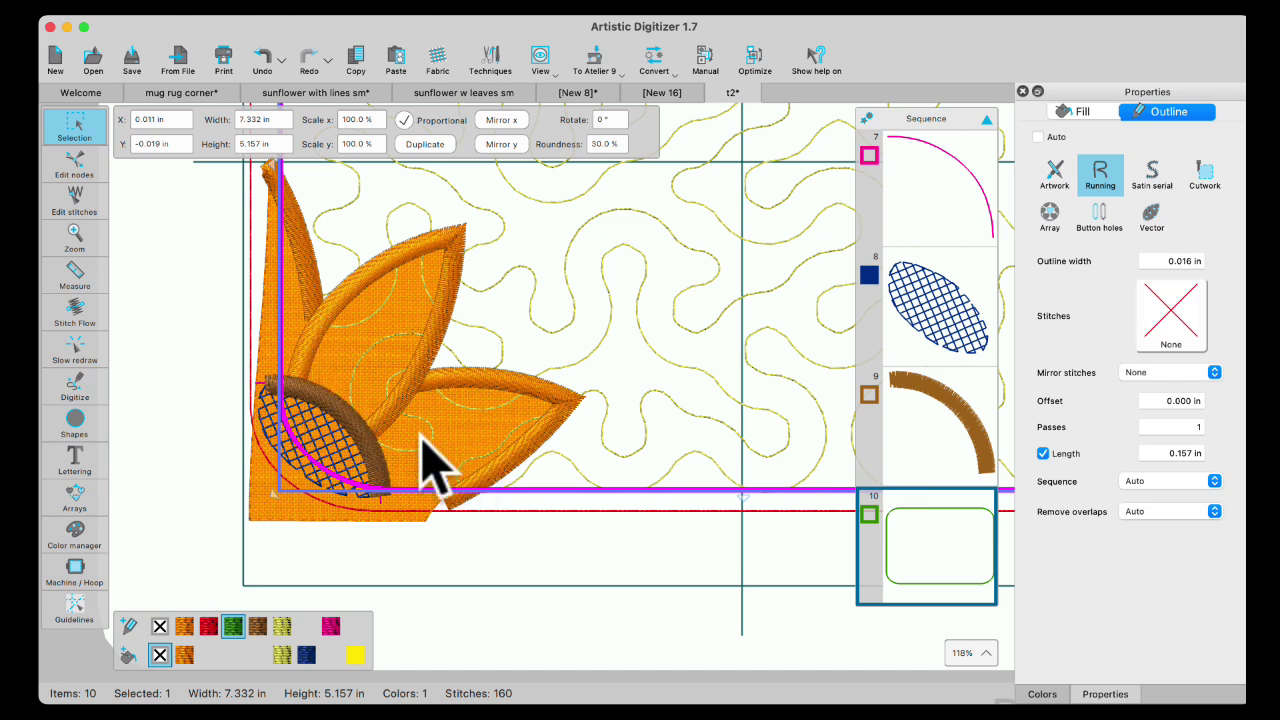
pyautogui.click(74, 162)
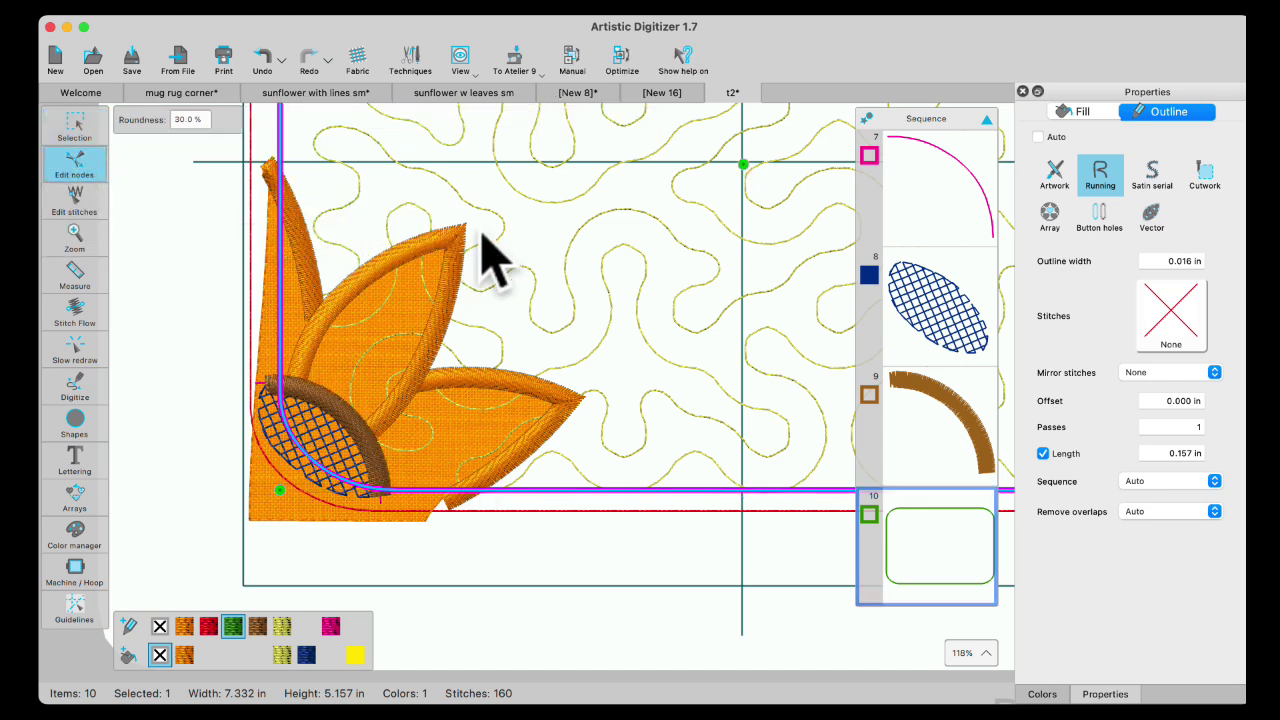
pyautogui.scroll(-5, 560, 270)
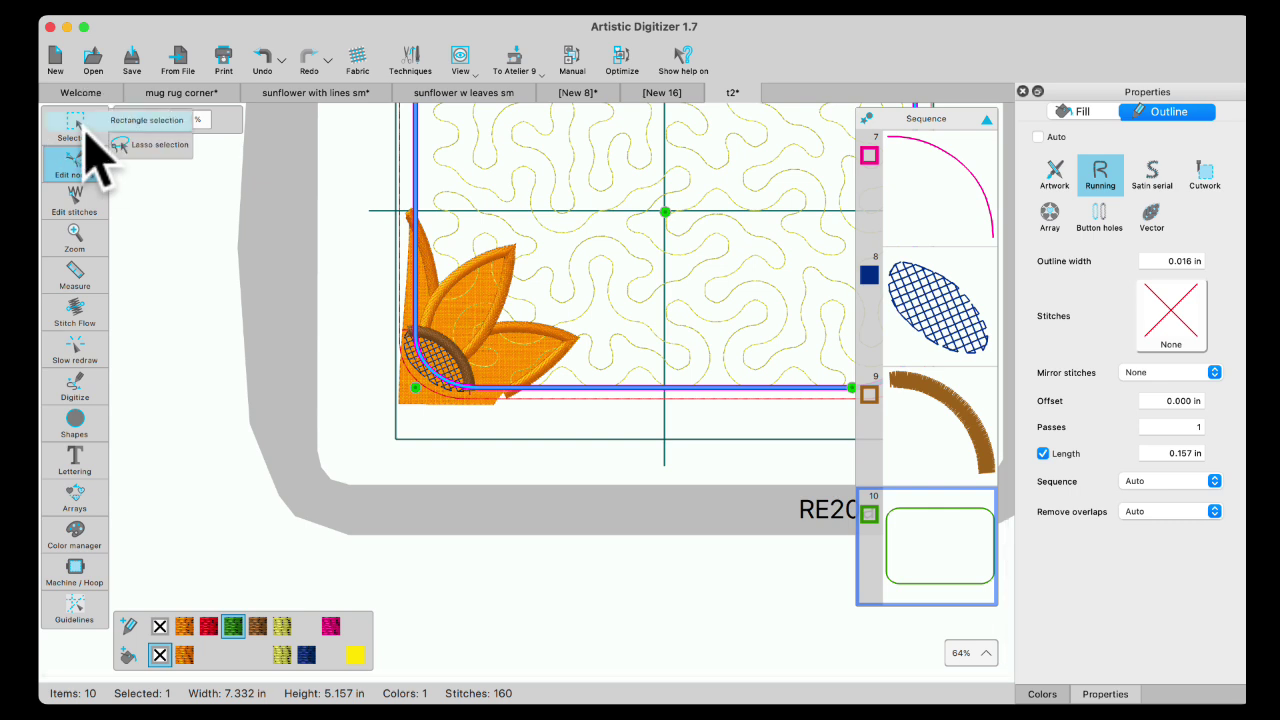
pyautogui.click(66, 131)
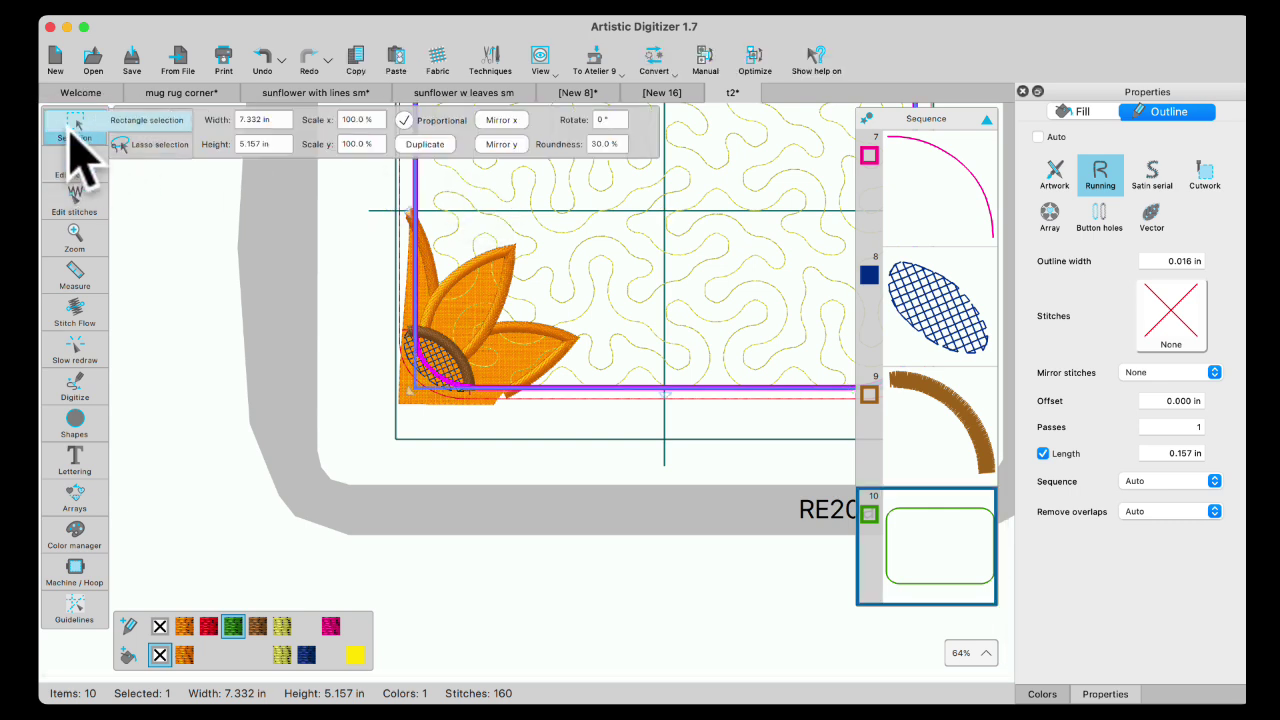
pyautogui.rightClick(543, 208)
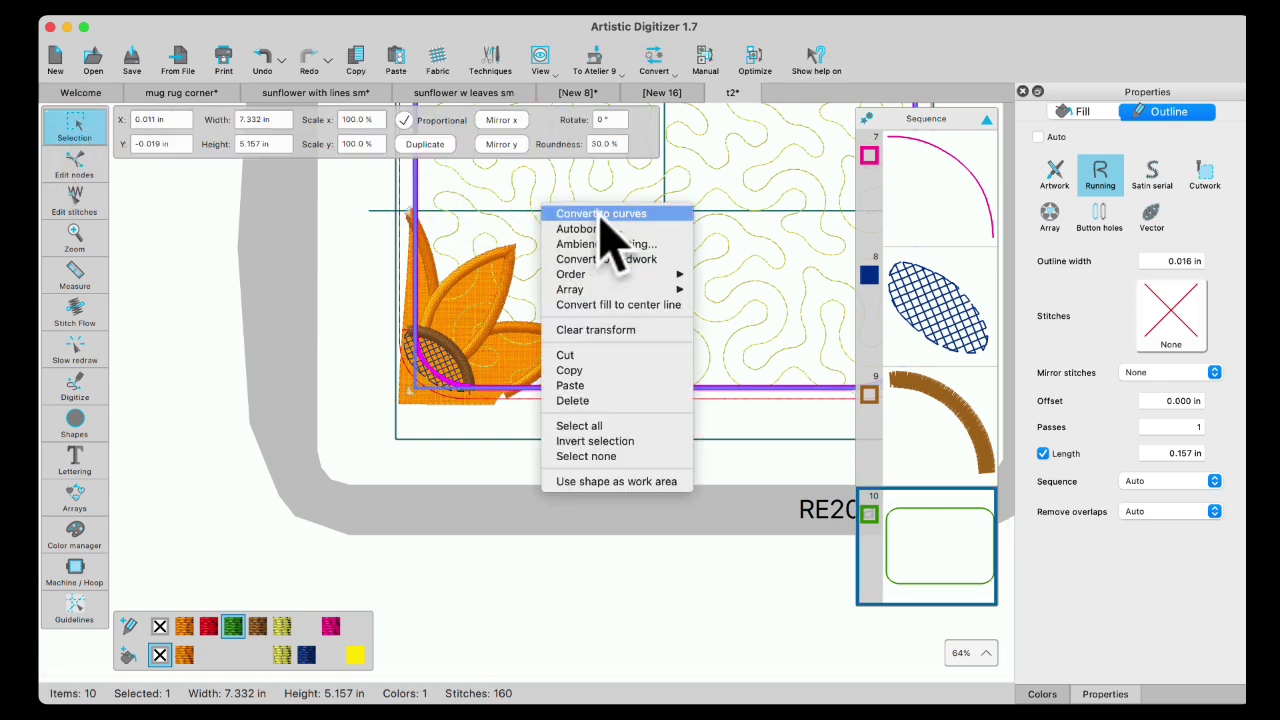
pyautogui.click(600, 214)
pyautogui.click(80, 168)
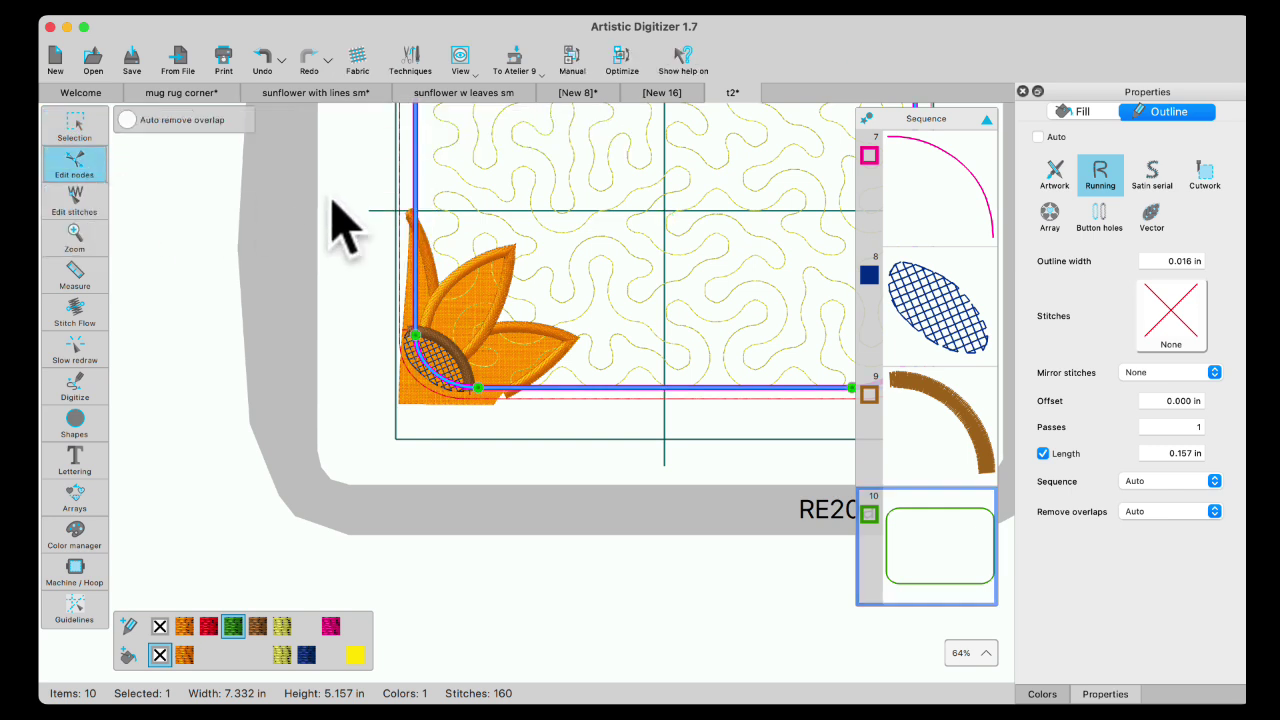
# Add a cusp node on the green outline's left edge above the top petal, and move the lower-left corner's upper node between the two upper petals
pyautogui.rightClick(415, 171)
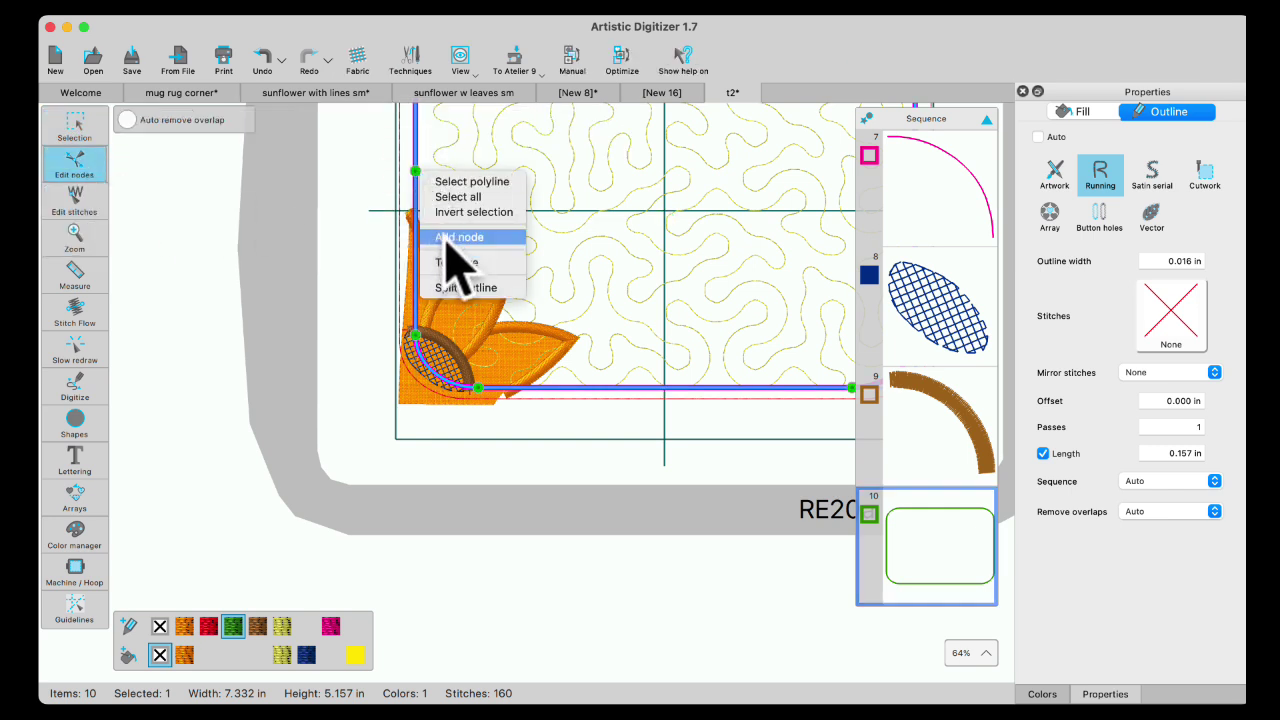
pyautogui.click(446, 240)
pyautogui.rightClick(414, 173)
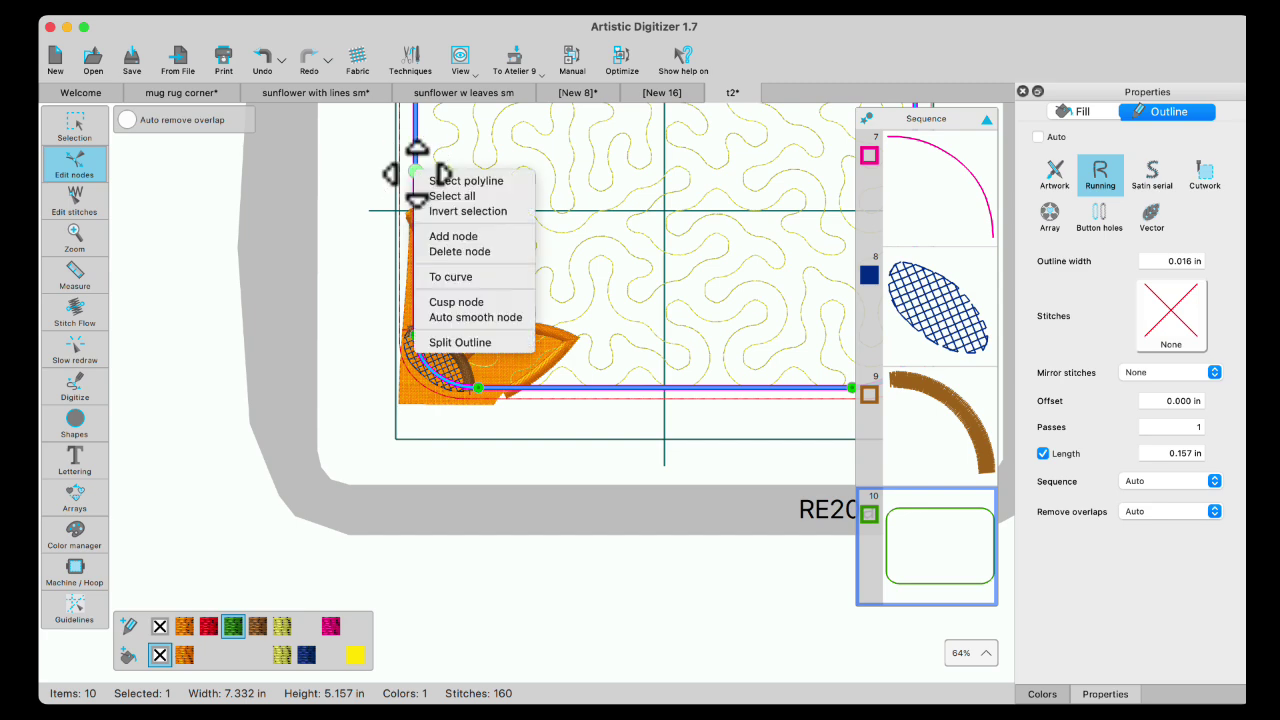
pyautogui.click(450, 304)
pyautogui.moveTo(428, 320); pyautogui.dragTo(446, 246)
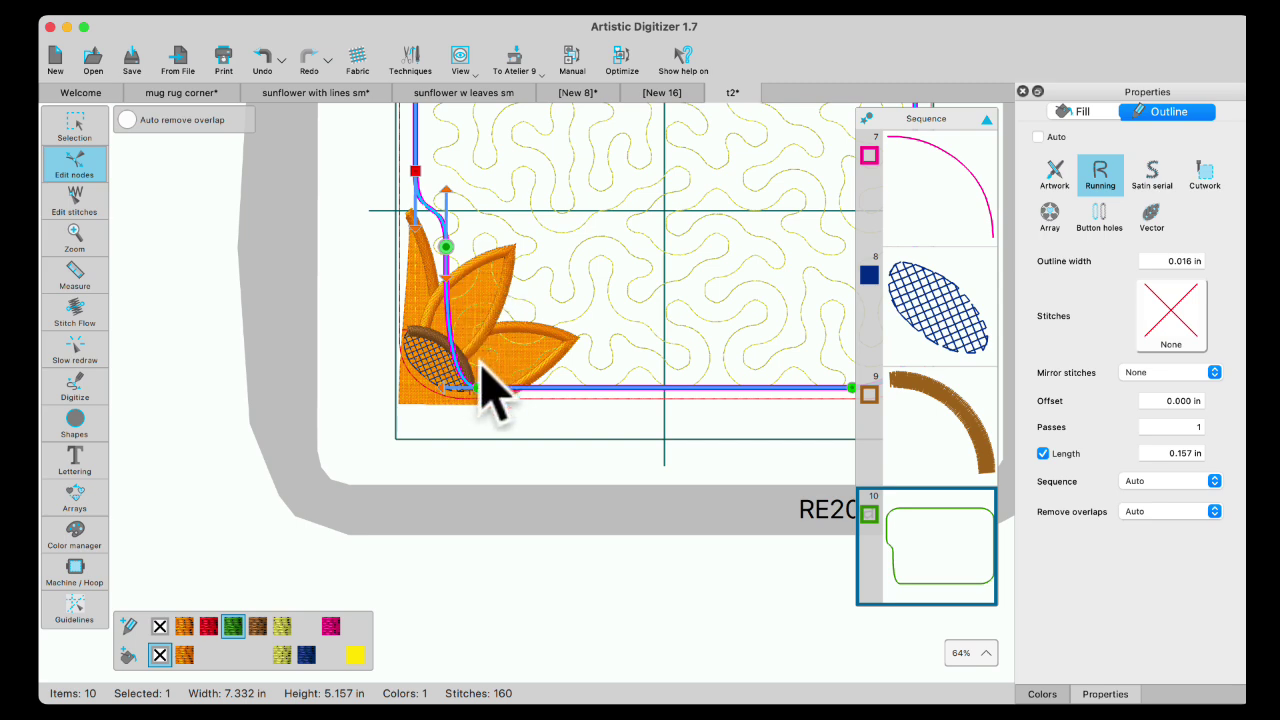
# Make the moved node between the petals a cusp and convert the segment from it to the bottom edge into a straight line
pyautogui.rightClick(450, 335)
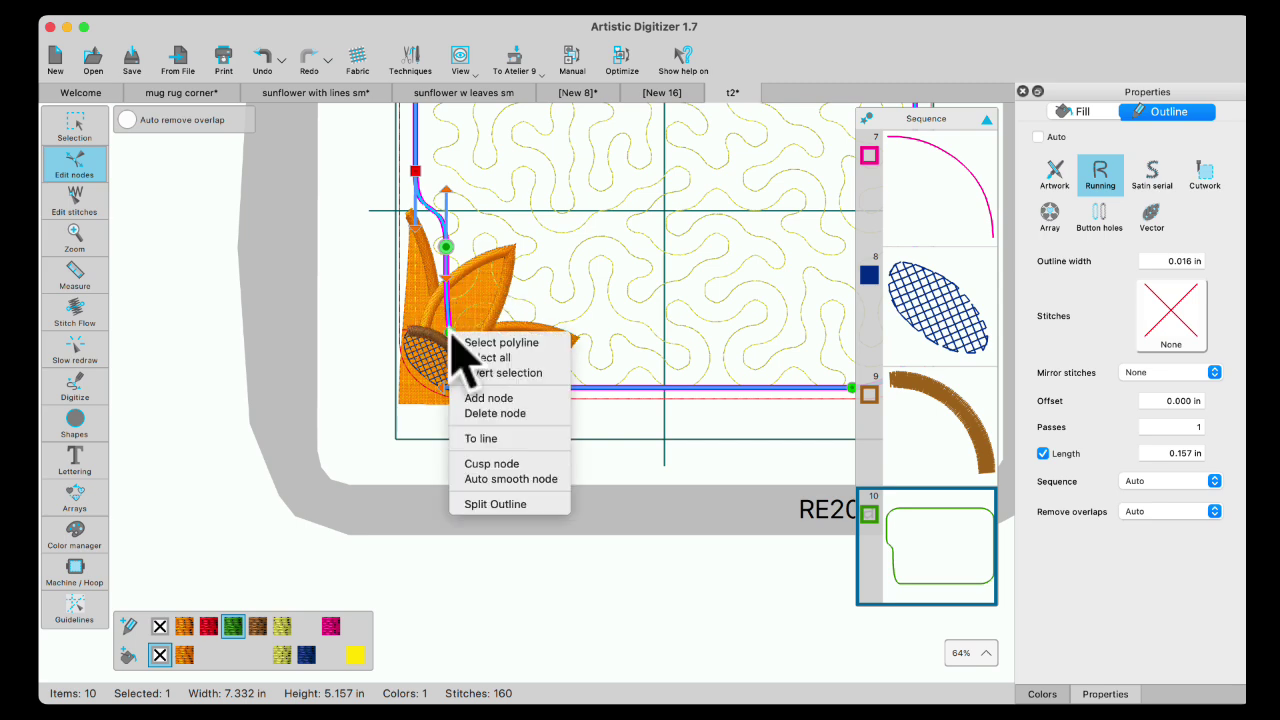
pyautogui.click(494, 466)
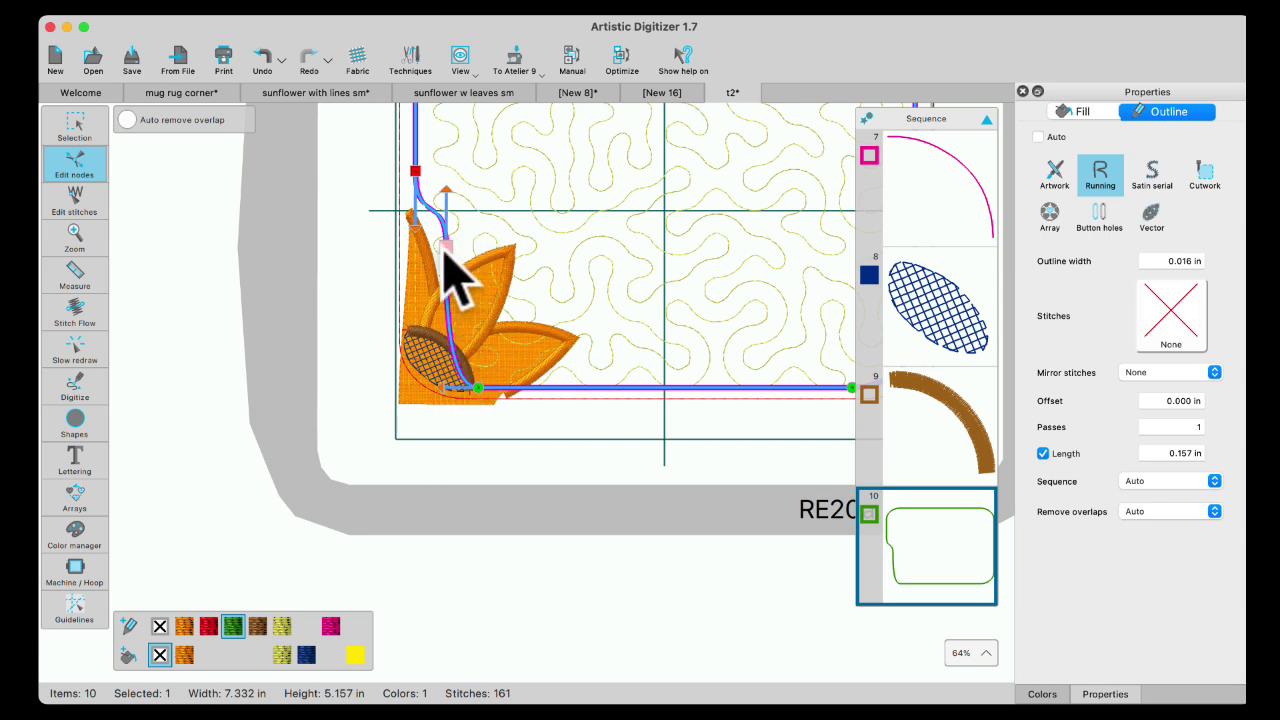
pyautogui.click(450, 330)
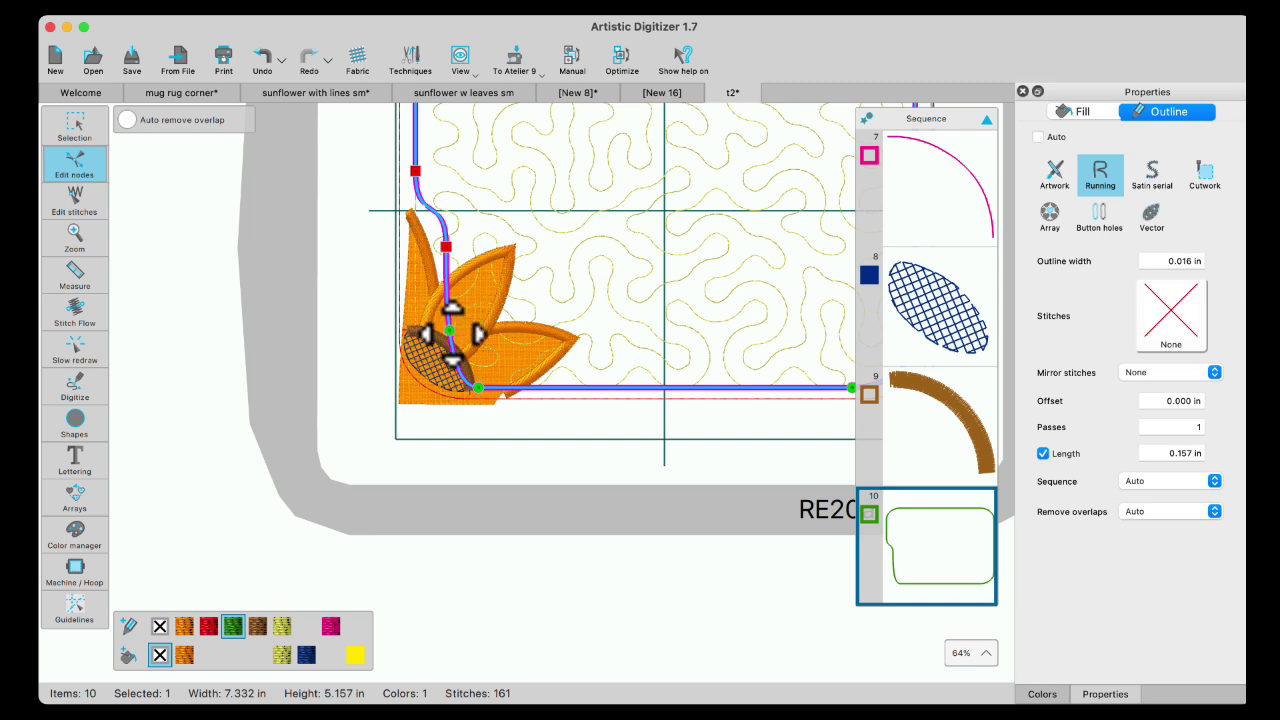
pyautogui.rightClick(450, 328)
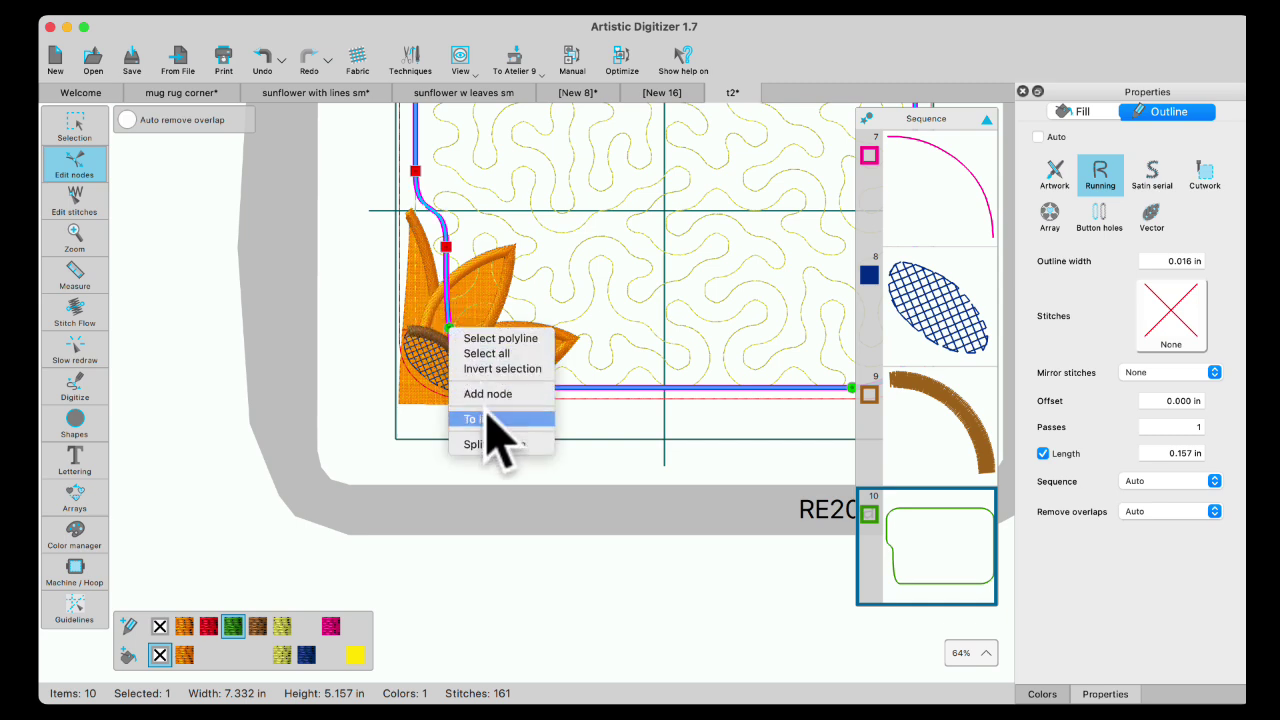
pyautogui.click(483, 419)
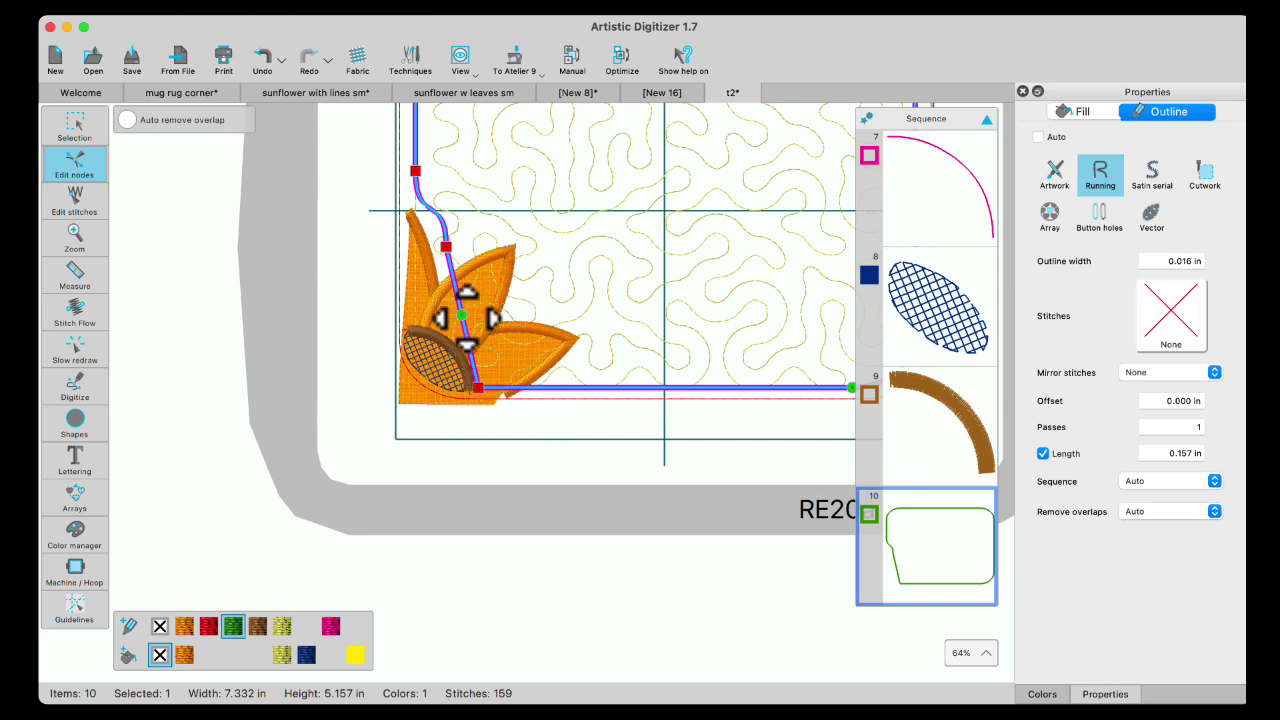
# Move the green outline's lower-left node just beyond the middle petal's tip and place an added cusp node between the middle and lower petals
pyautogui.moveTo(478, 385); pyautogui.dragTo(519, 245)
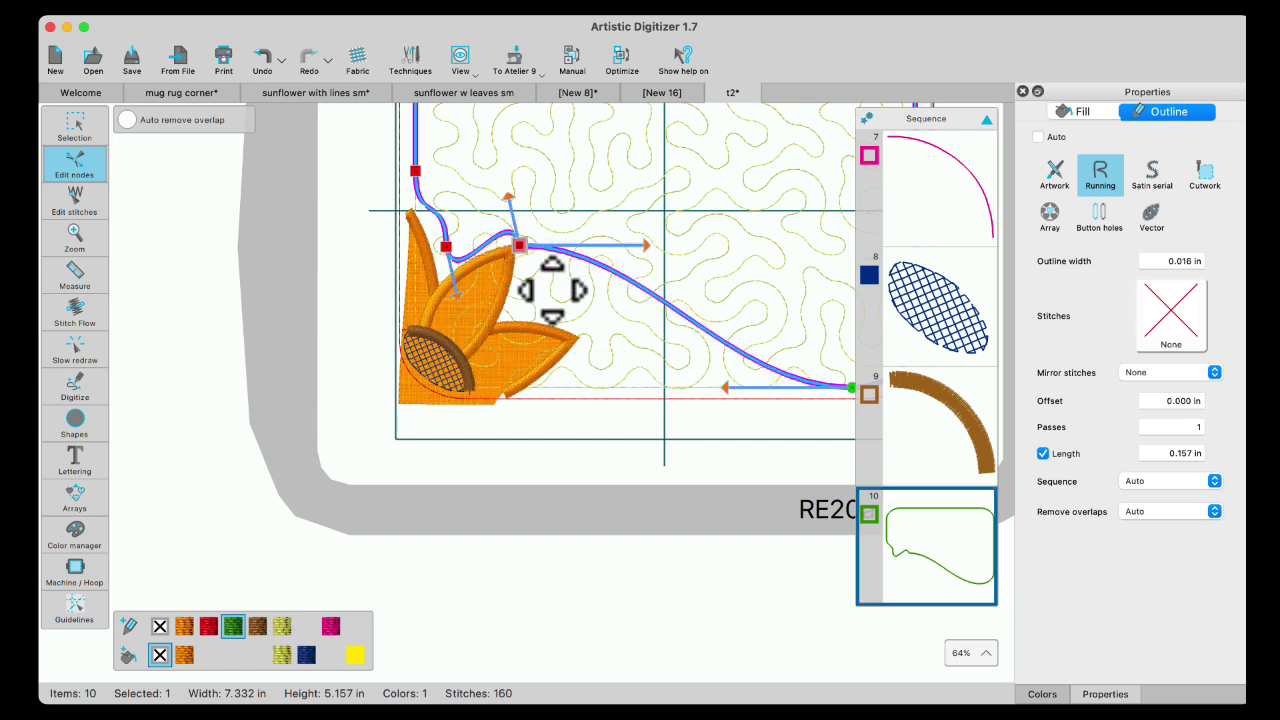
pyautogui.rightClick(607, 268)
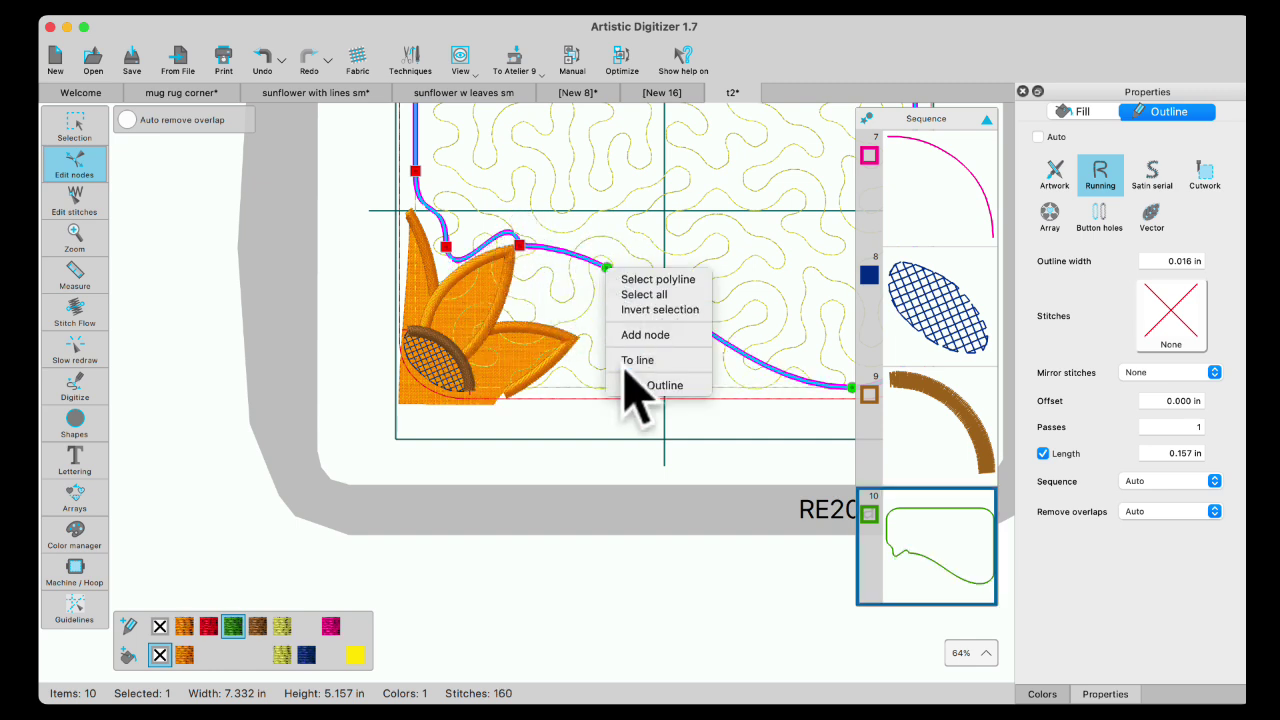
pyautogui.click(646, 334)
pyautogui.rightClick(608, 270)
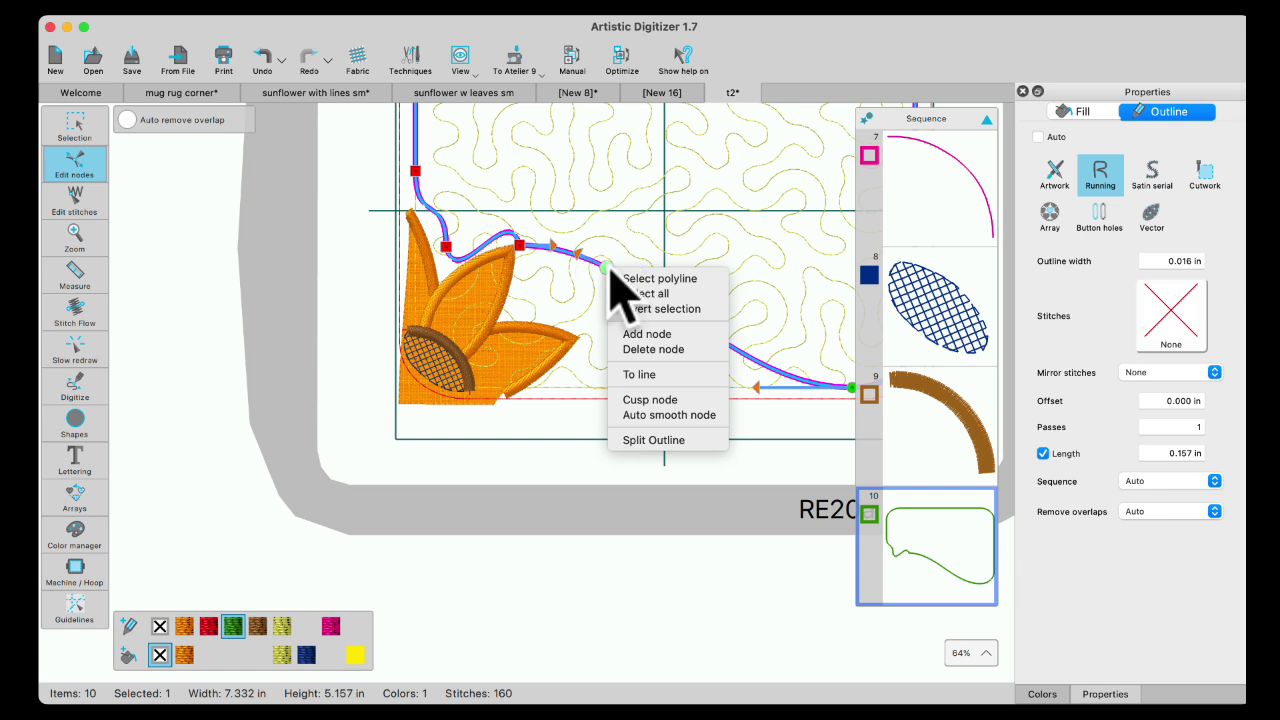
pyautogui.click(645, 400)
pyautogui.moveTo(603, 270); pyautogui.dragTo(528, 300)
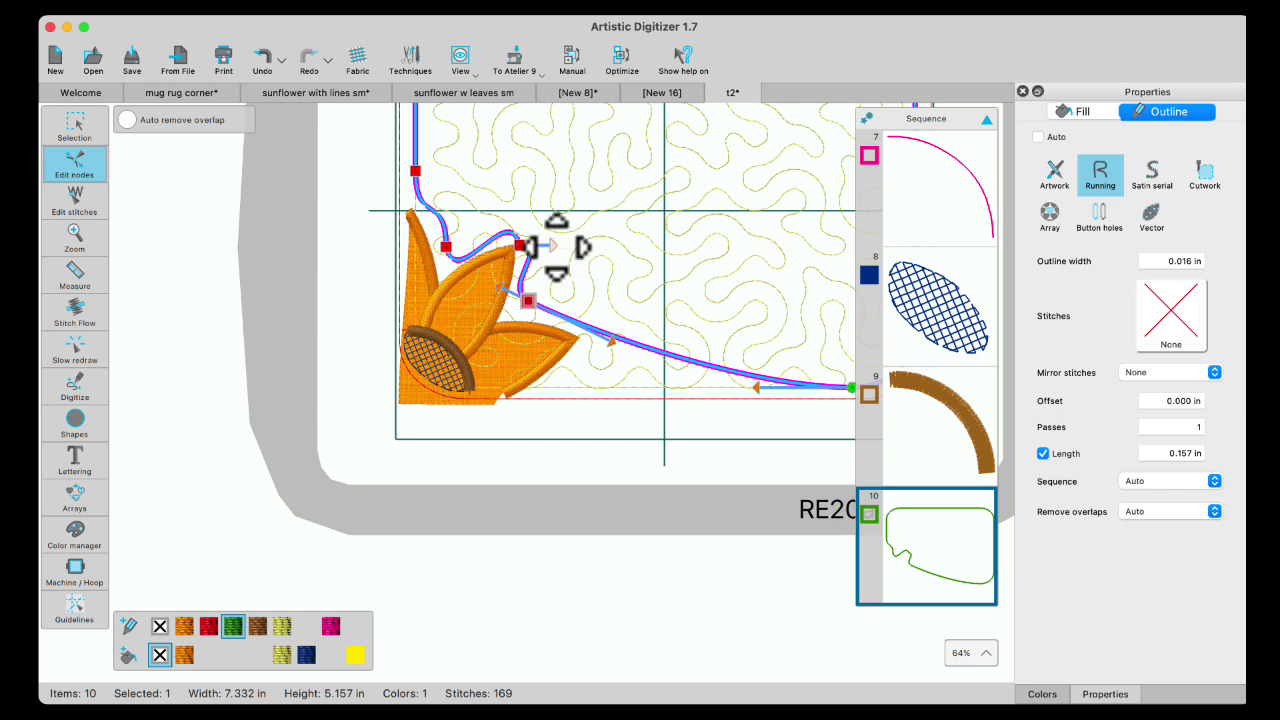
pyautogui.click(519, 244)
pyautogui.moveTo(505, 282); pyautogui.dragTo(535, 233)
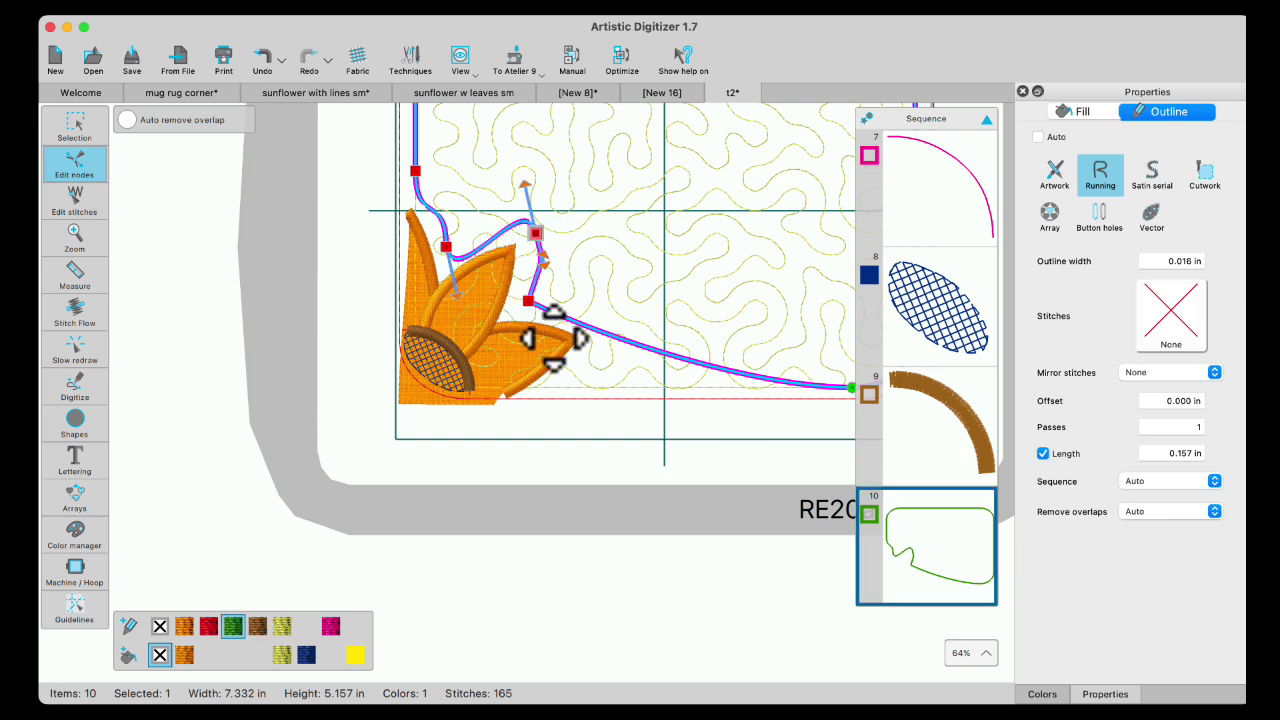
# Add a cusp node on the green outline beyond the lower petal's tip and curve its following segment back under the petal
pyautogui.click(616, 338)
pyautogui.rightClick(613, 339)
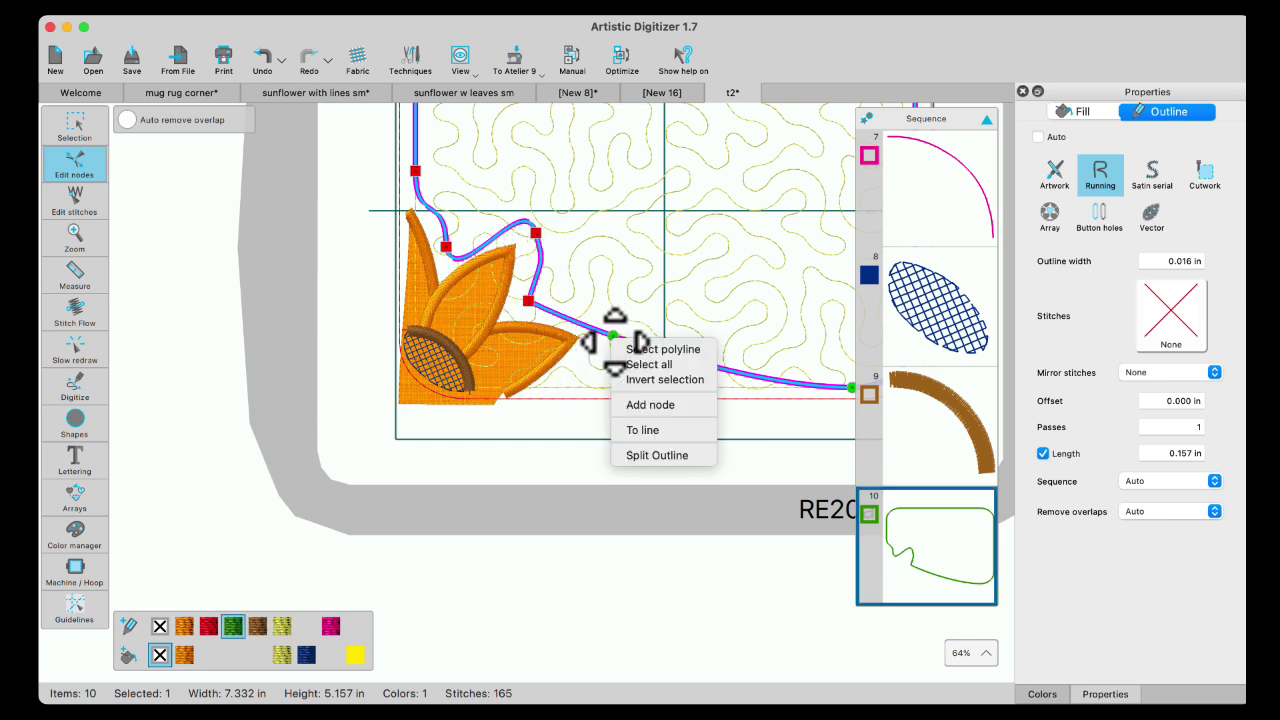
pyautogui.click(634, 404)
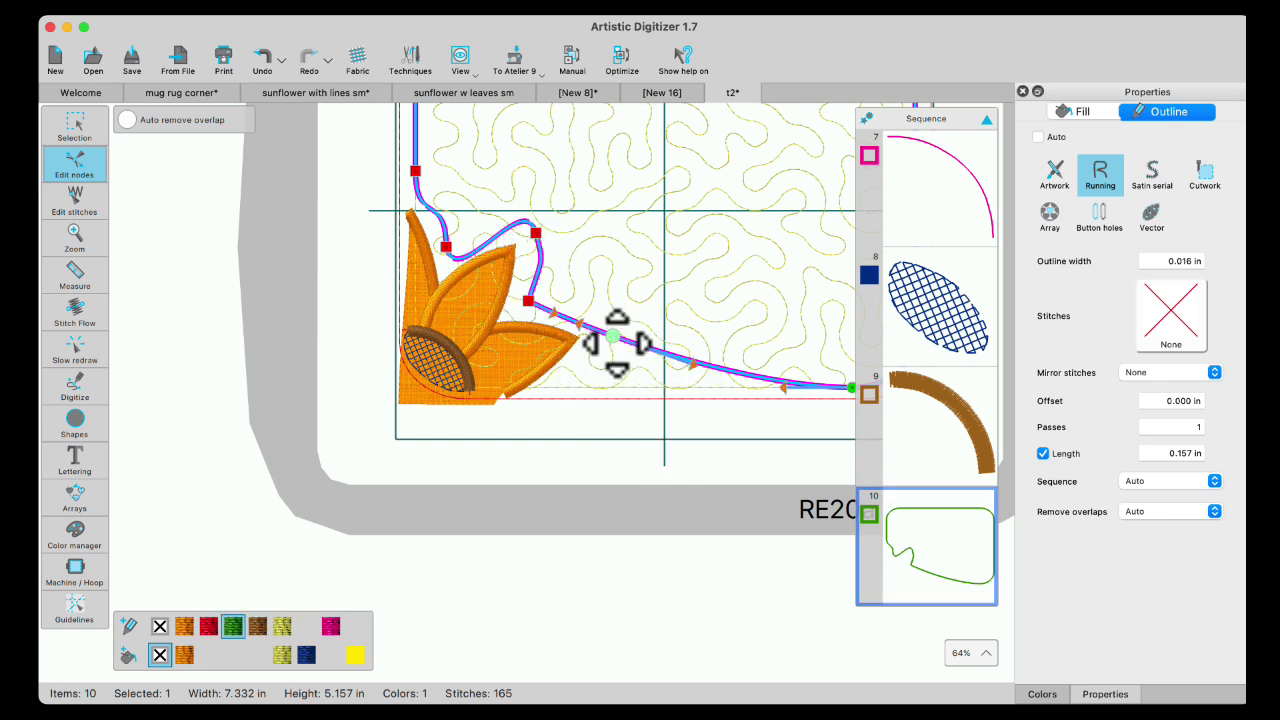
pyautogui.rightClick(613, 340)
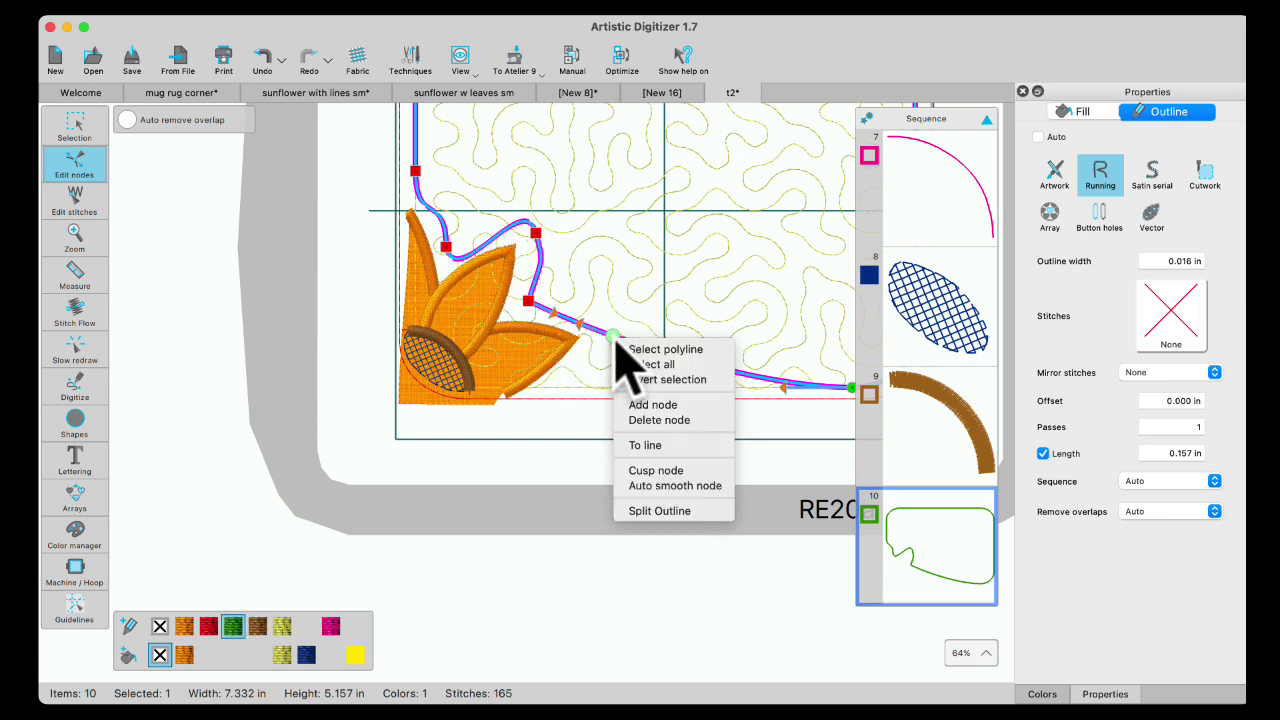
pyautogui.click(645, 470)
pyautogui.moveTo(686, 358); pyautogui.dragTo(502, 398)
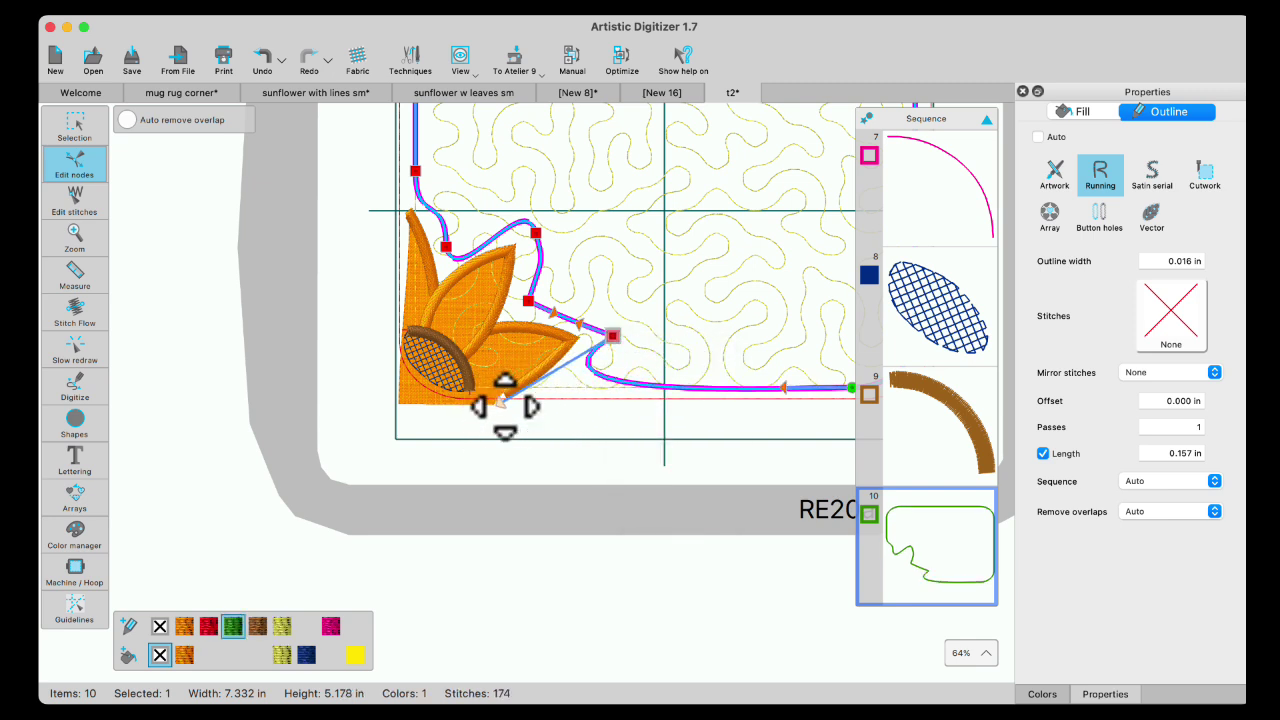
pyautogui.click(76, 128)
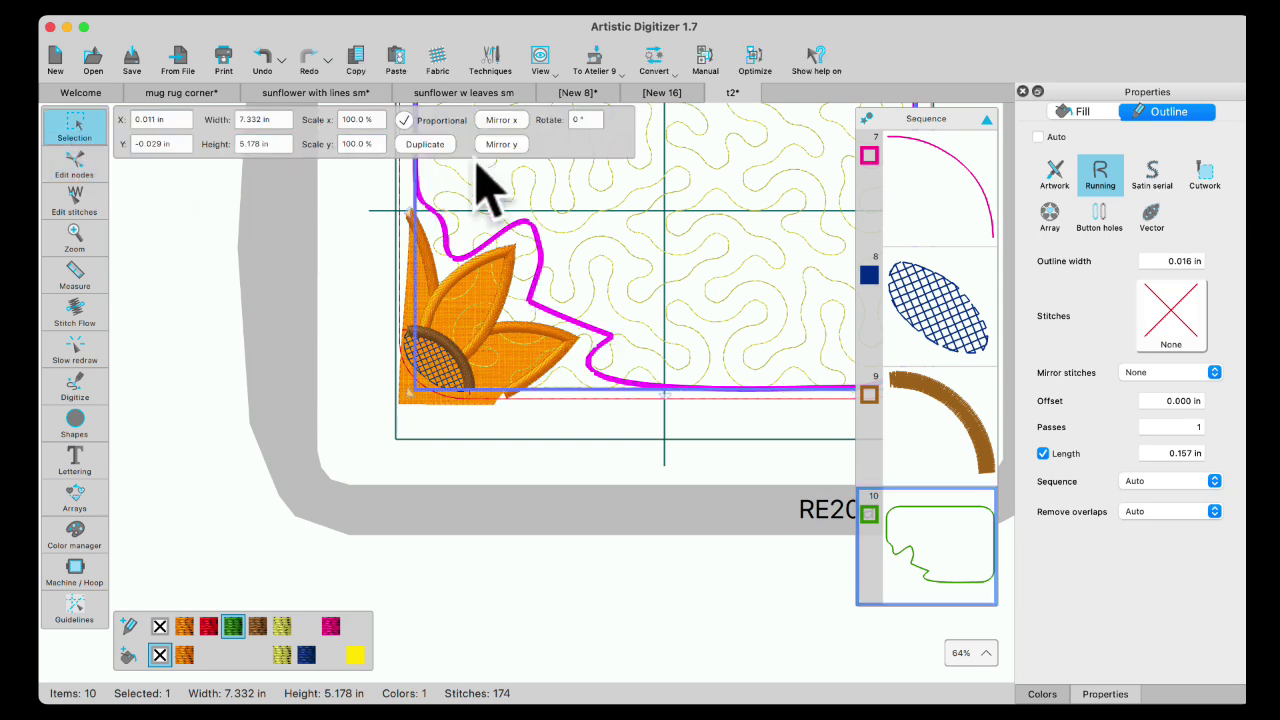
pyautogui.scroll(-5, 371, 243)
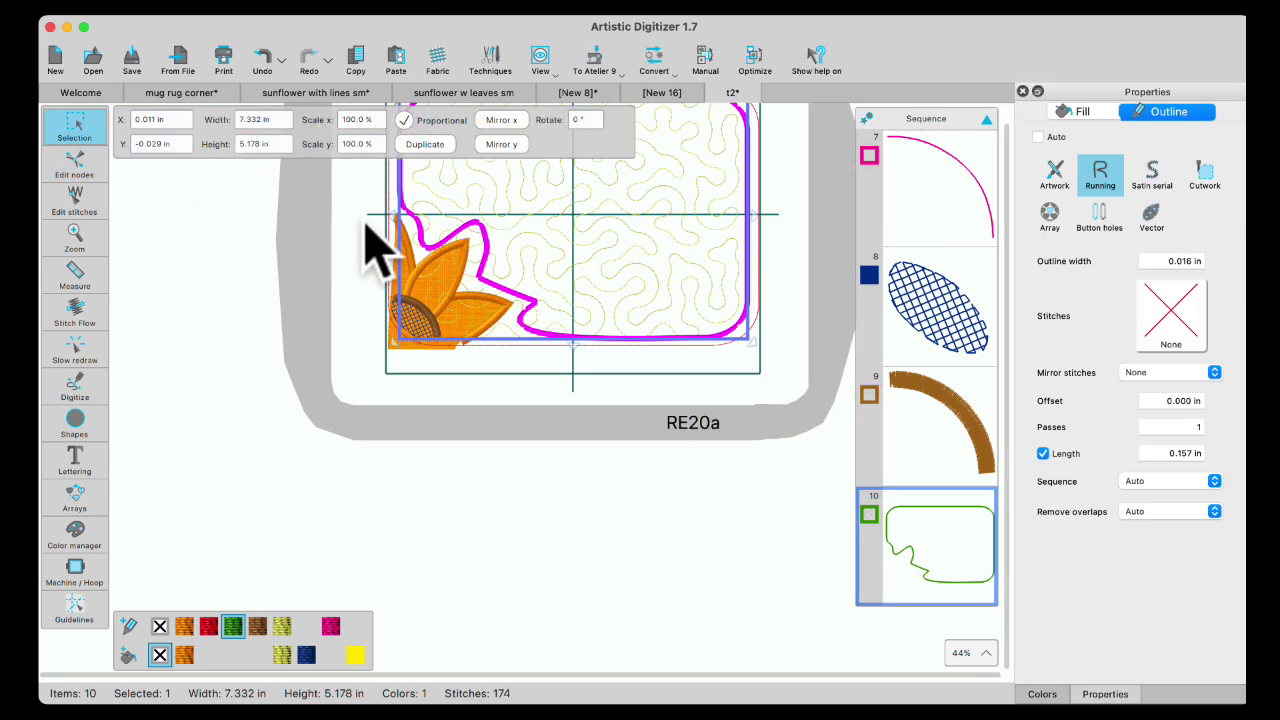
pyautogui.click(468, 454)
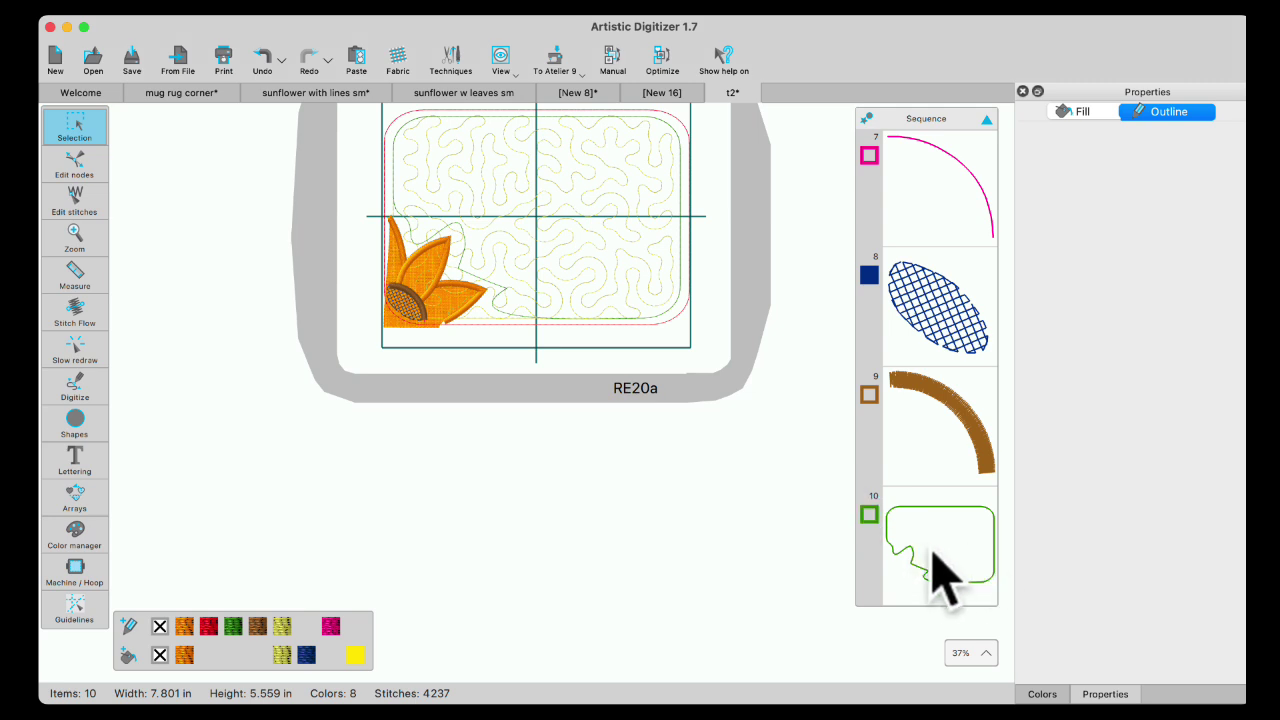
# Select the yellow stippled rounded rectangle and set its fill's Remove overlaps option to Always
pyautogui.scroll(3, 970, 220)
pyautogui.scroll(3, 962, 228)
pyautogui.click(940, 300)
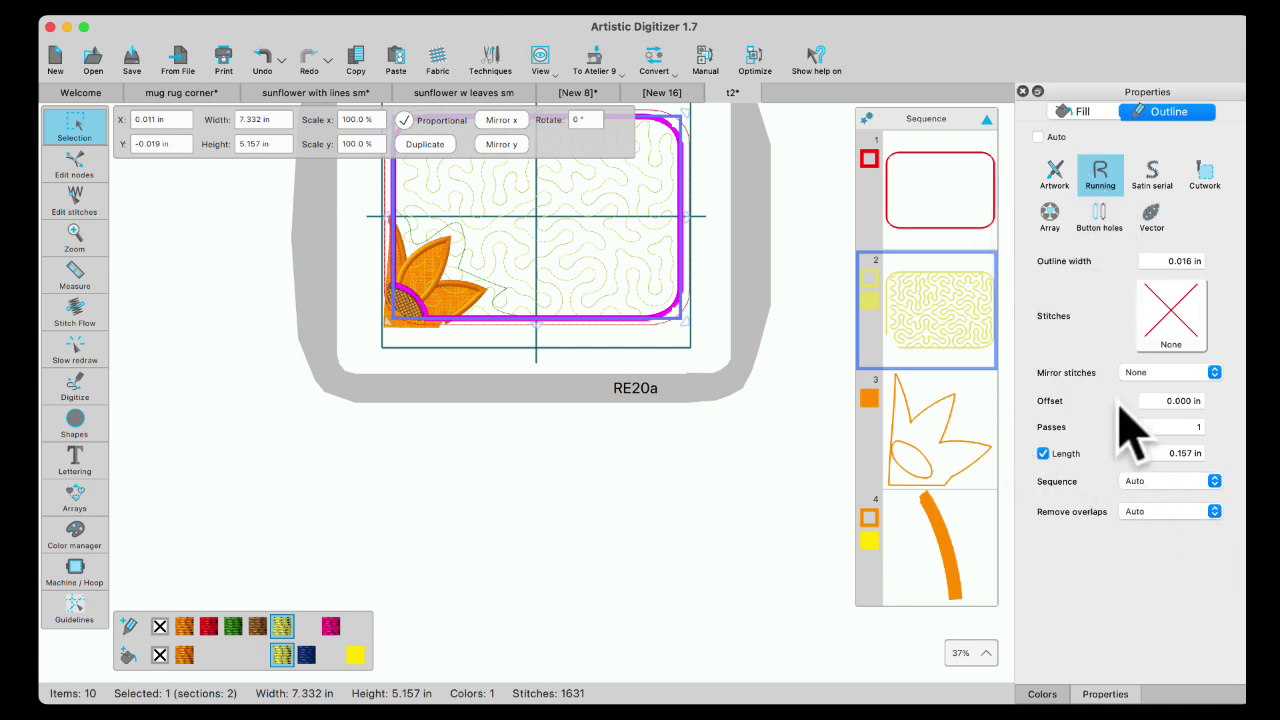
pyautogui.click(1082, 111)
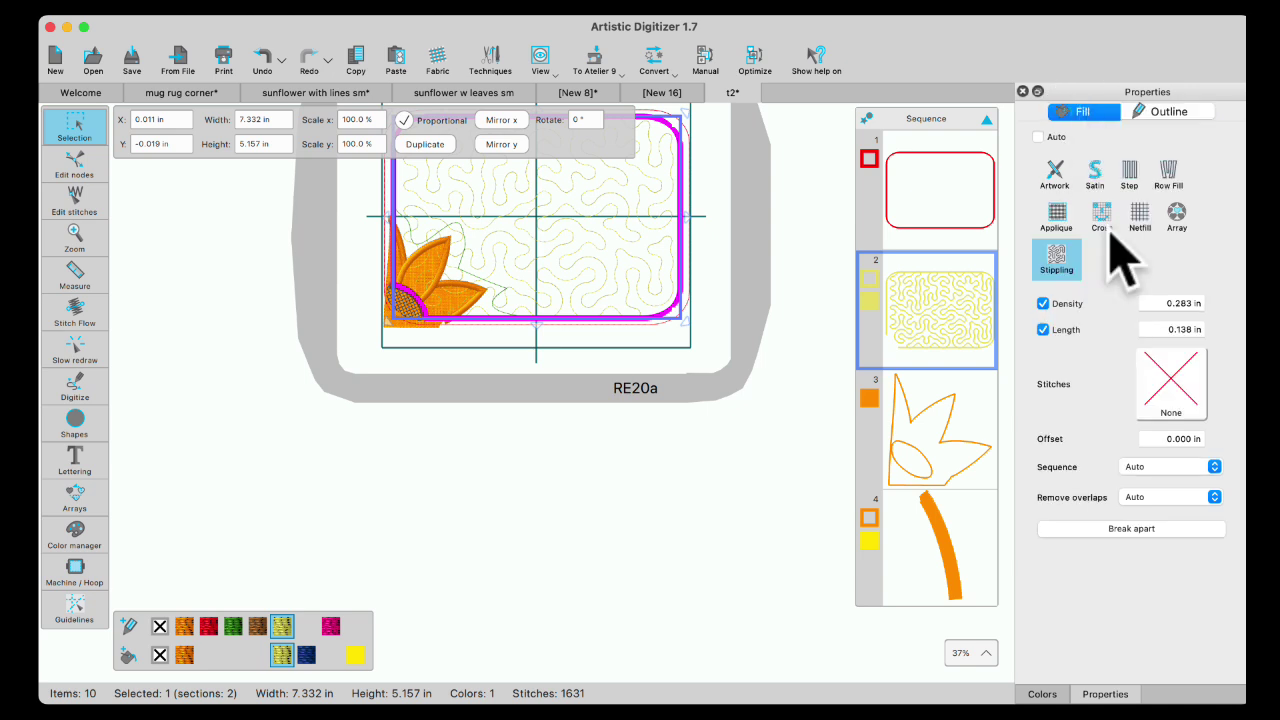
pyautogui.click(1216, 497)
pyautogui.click(1136, 507)
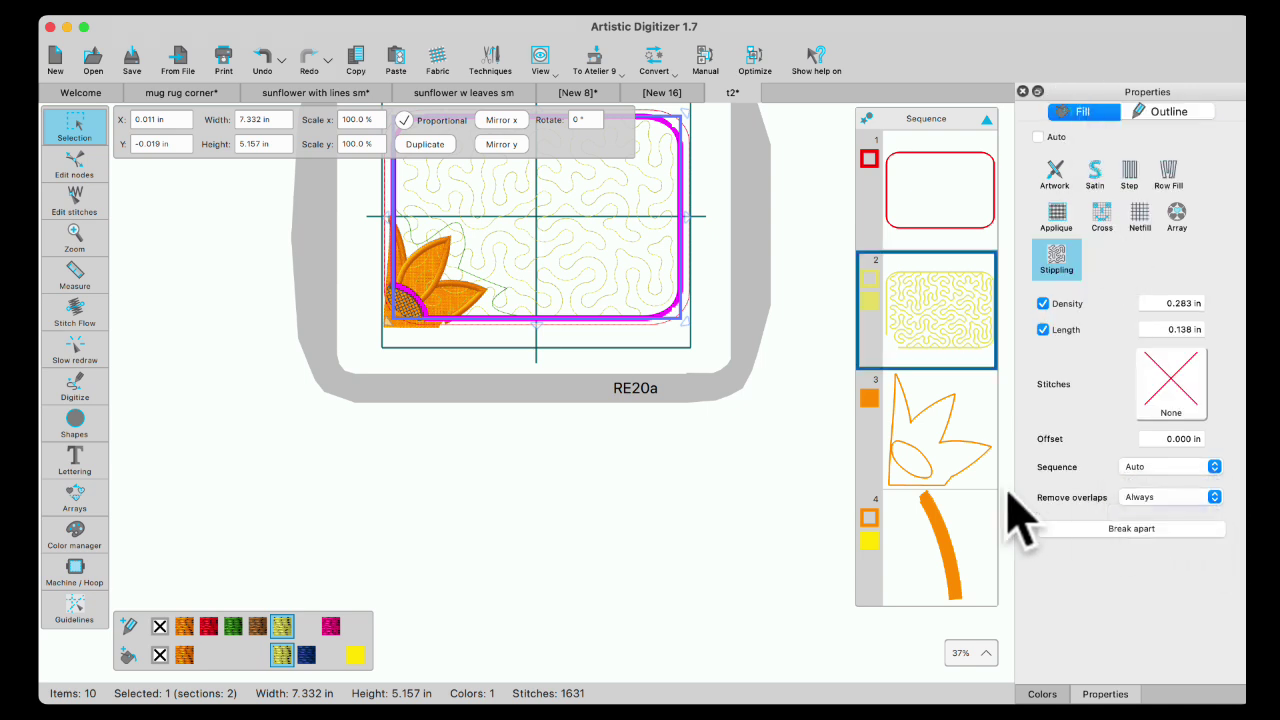
pyautogui.click(657, 457)
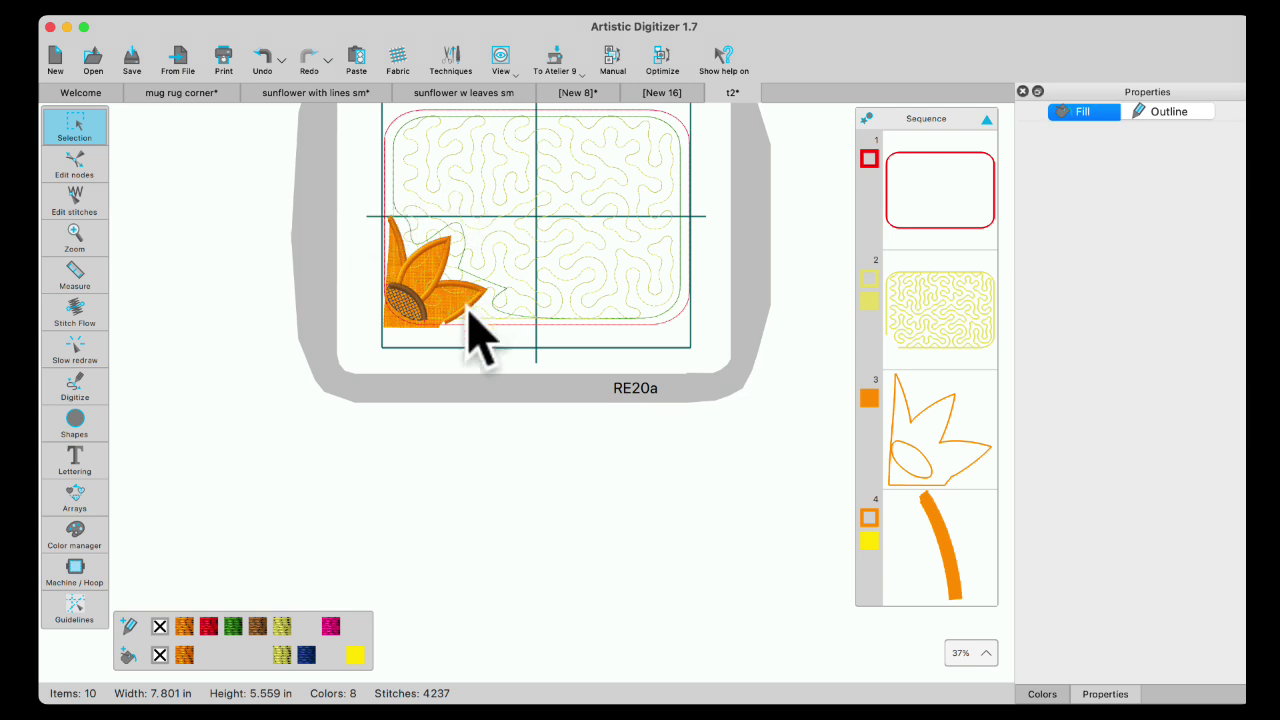
pyautogui.scroll(-3, 432, 390)
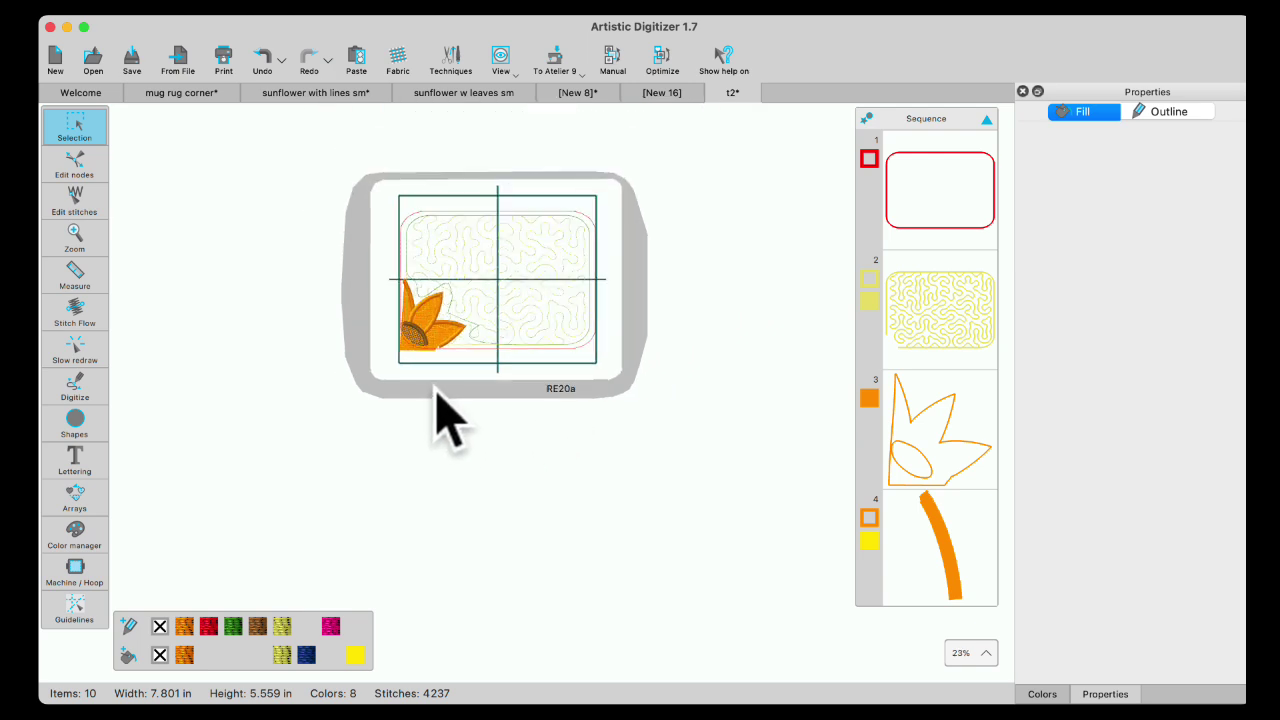